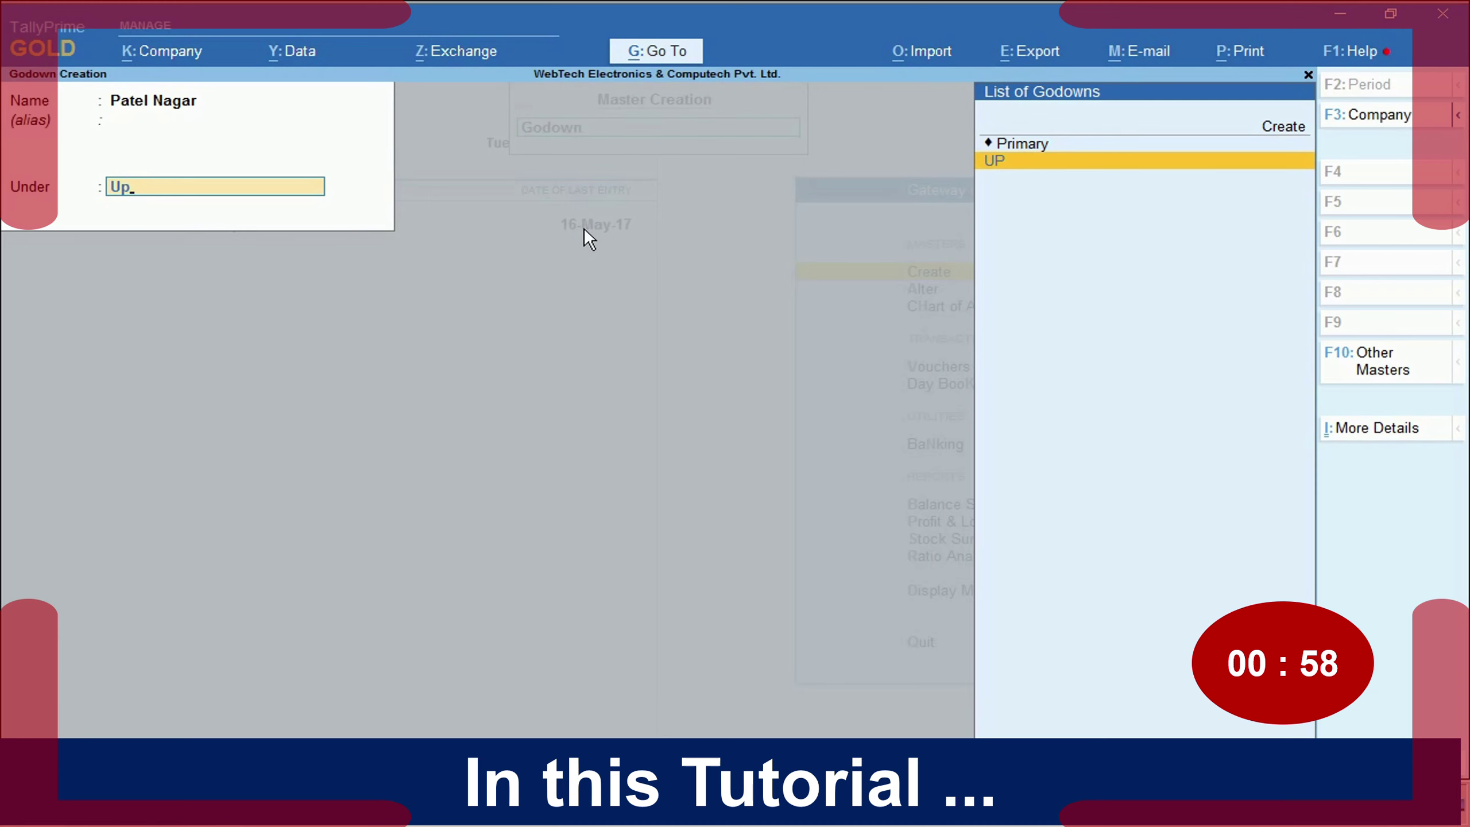
key("Return")
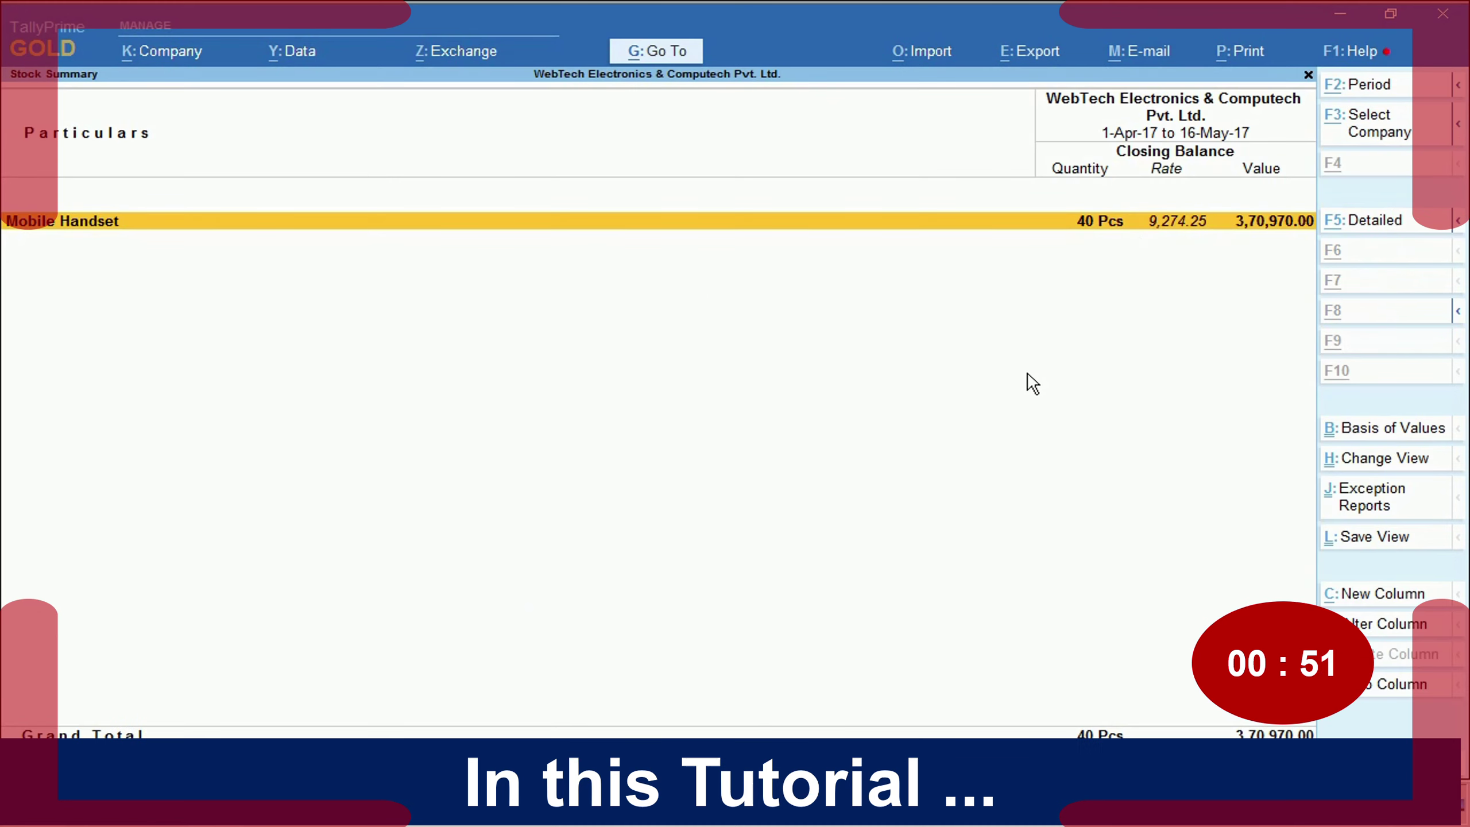
key("alt+F1")
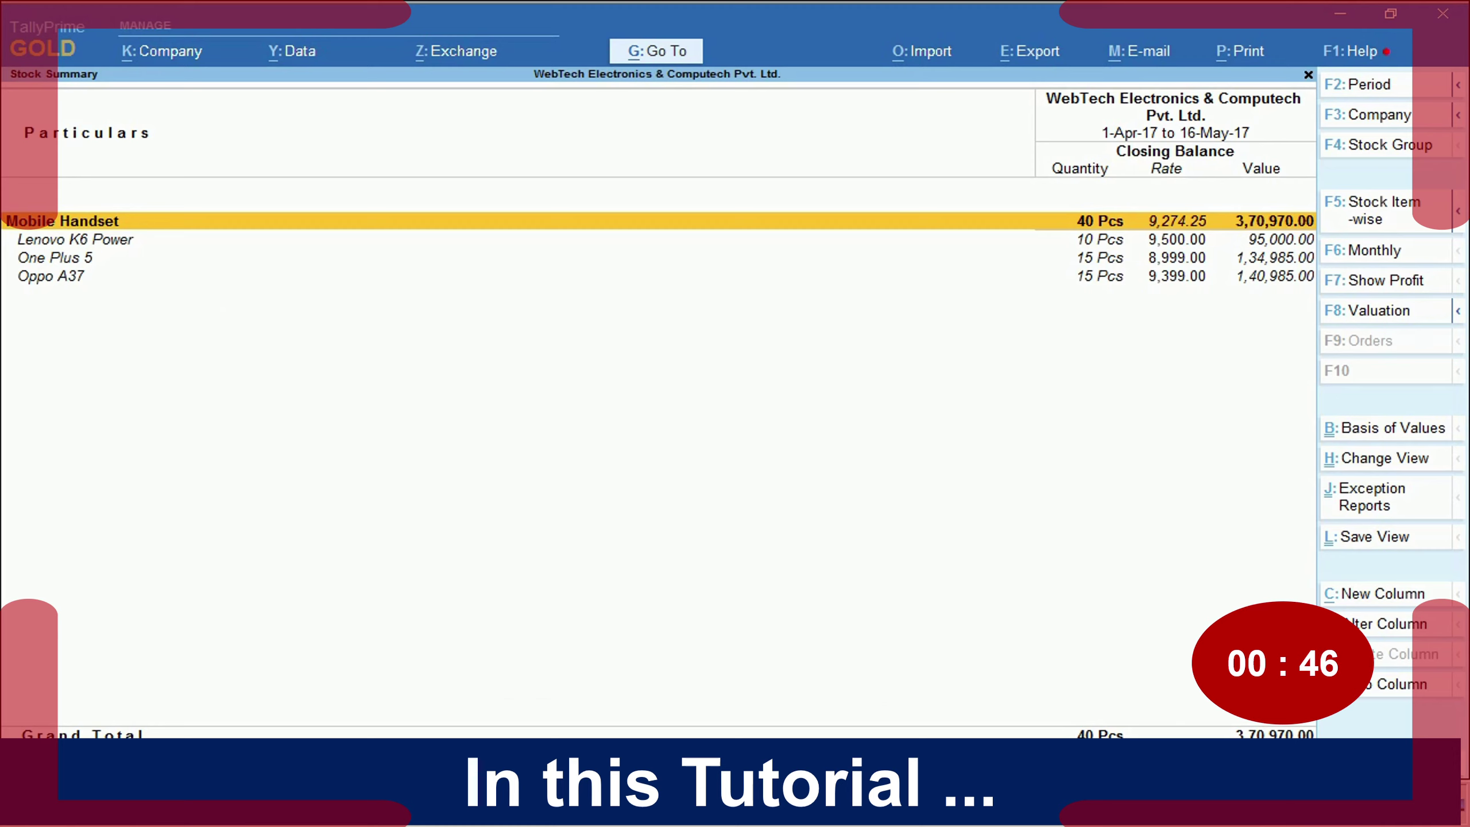
key("F12")
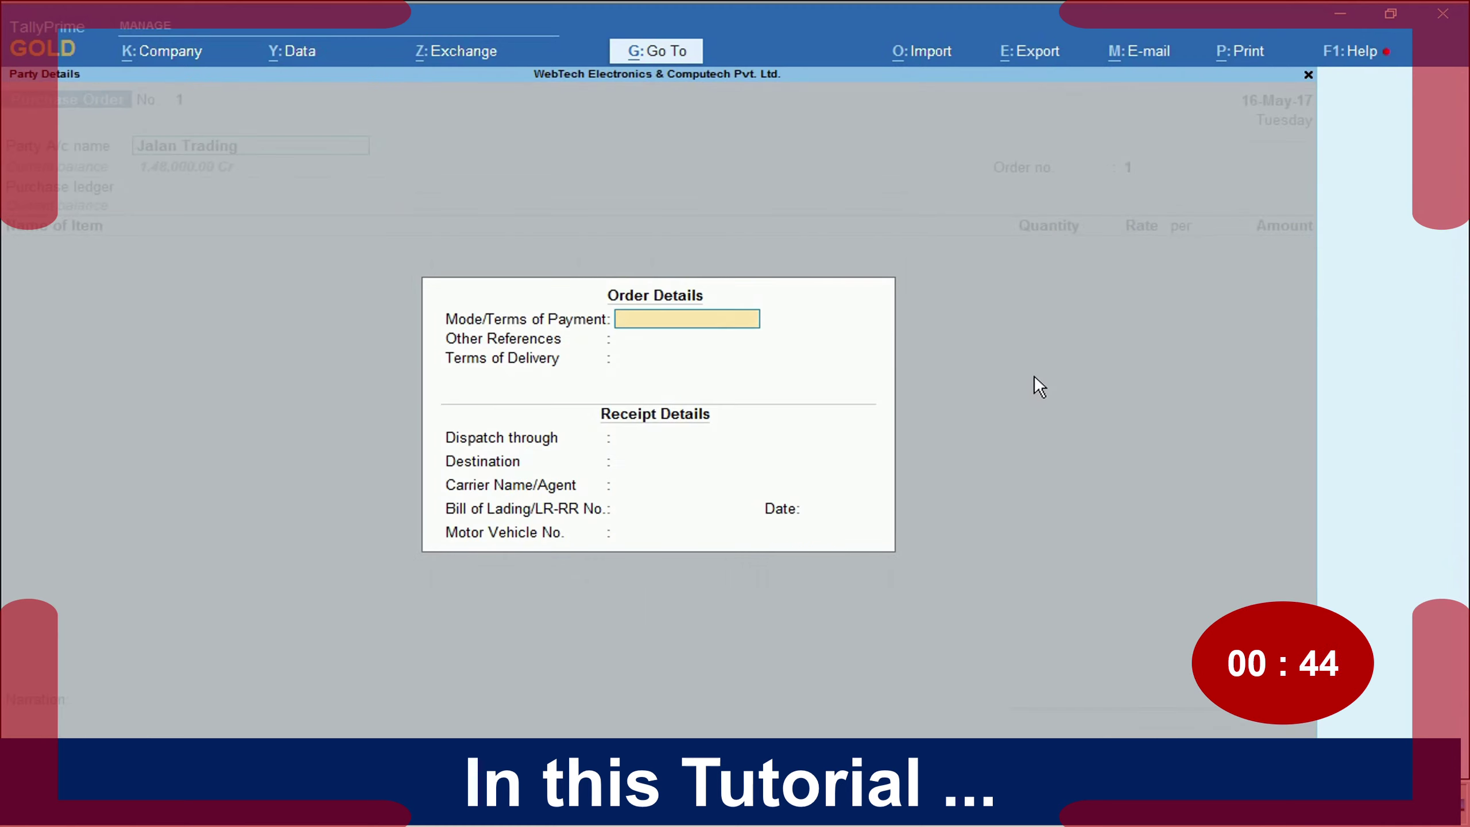
type("Cas")
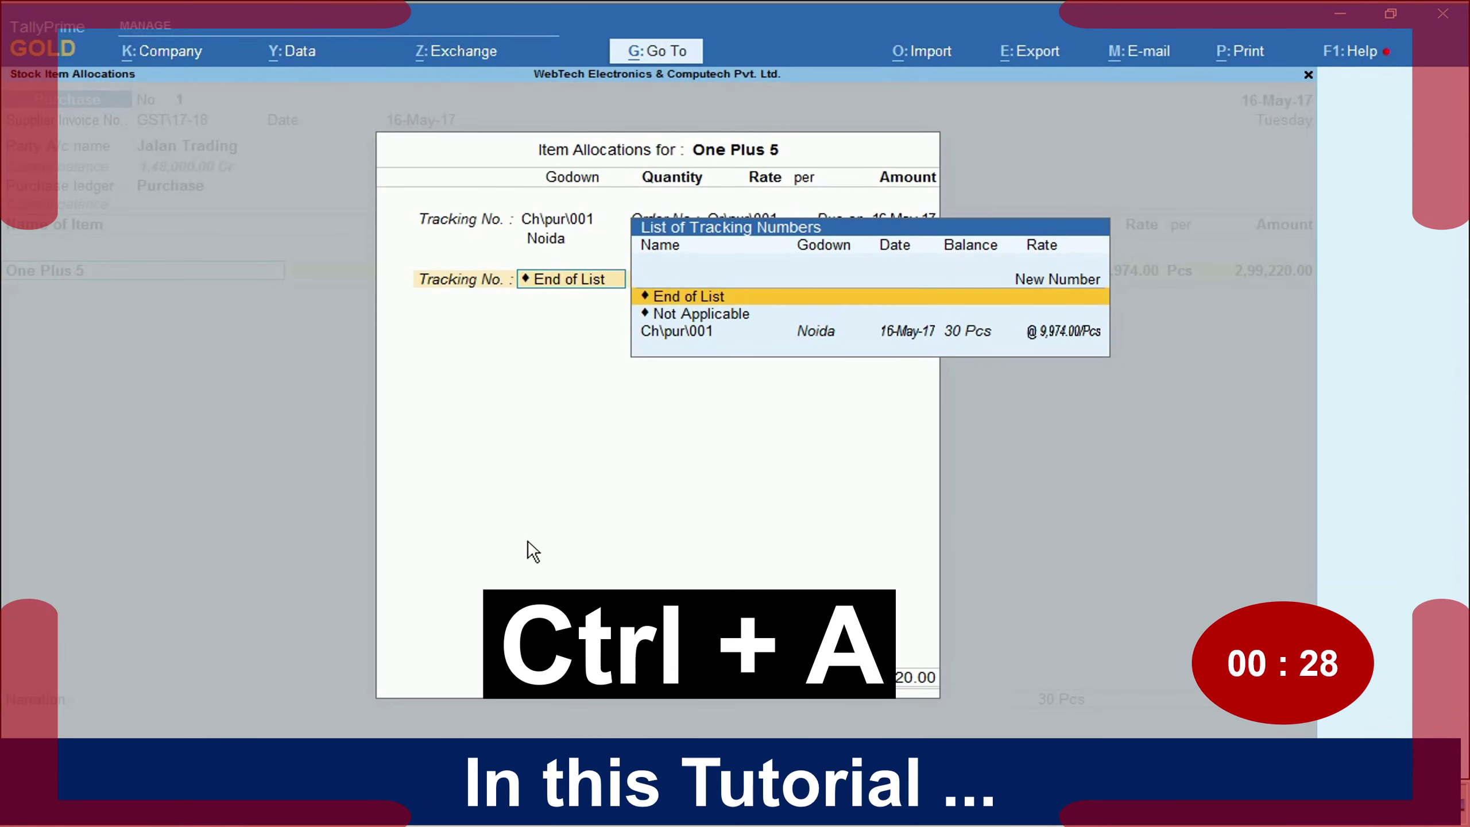
key("ctrl+a")
key("Return")
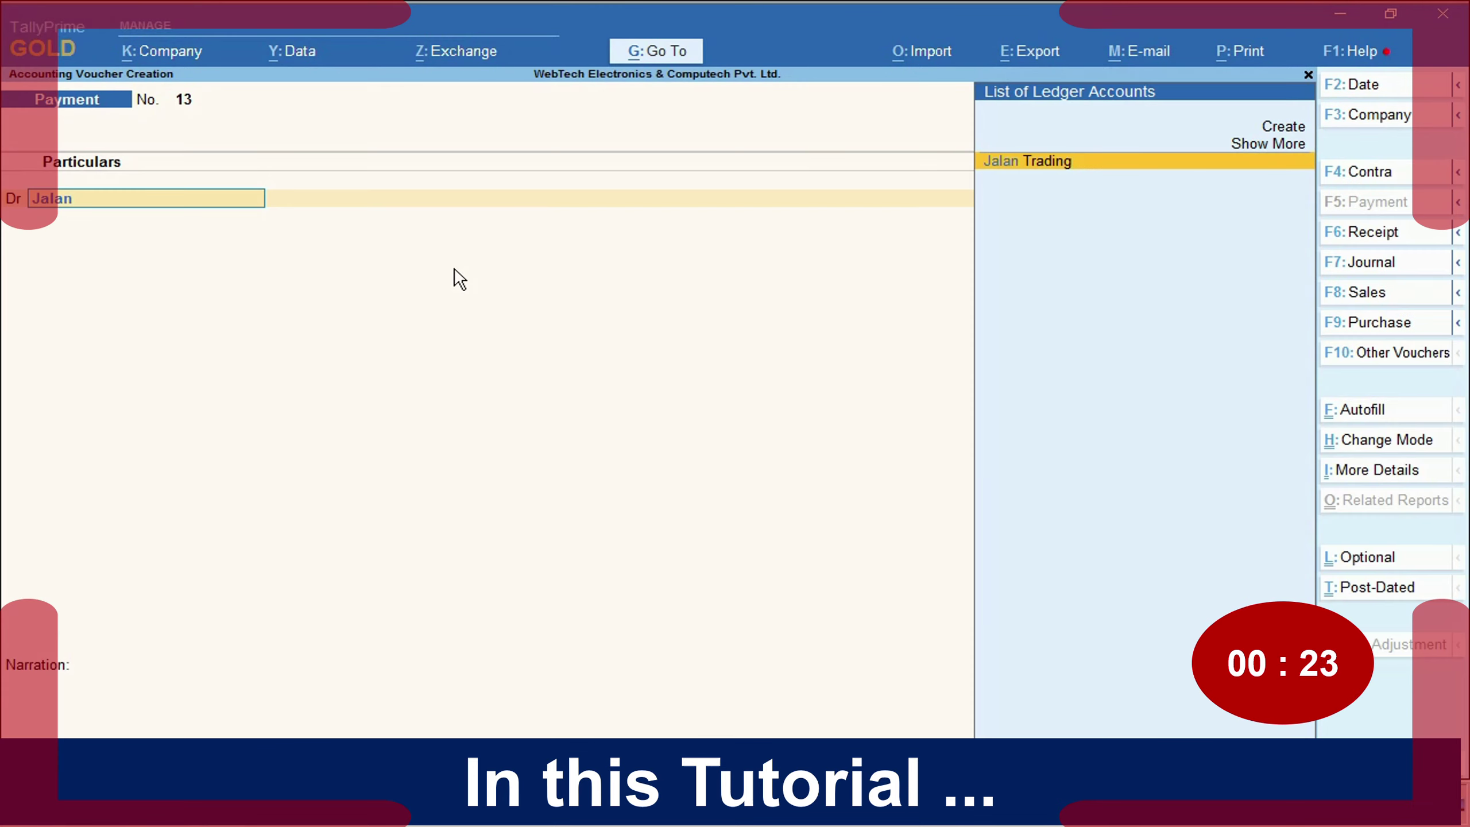
key("Return")
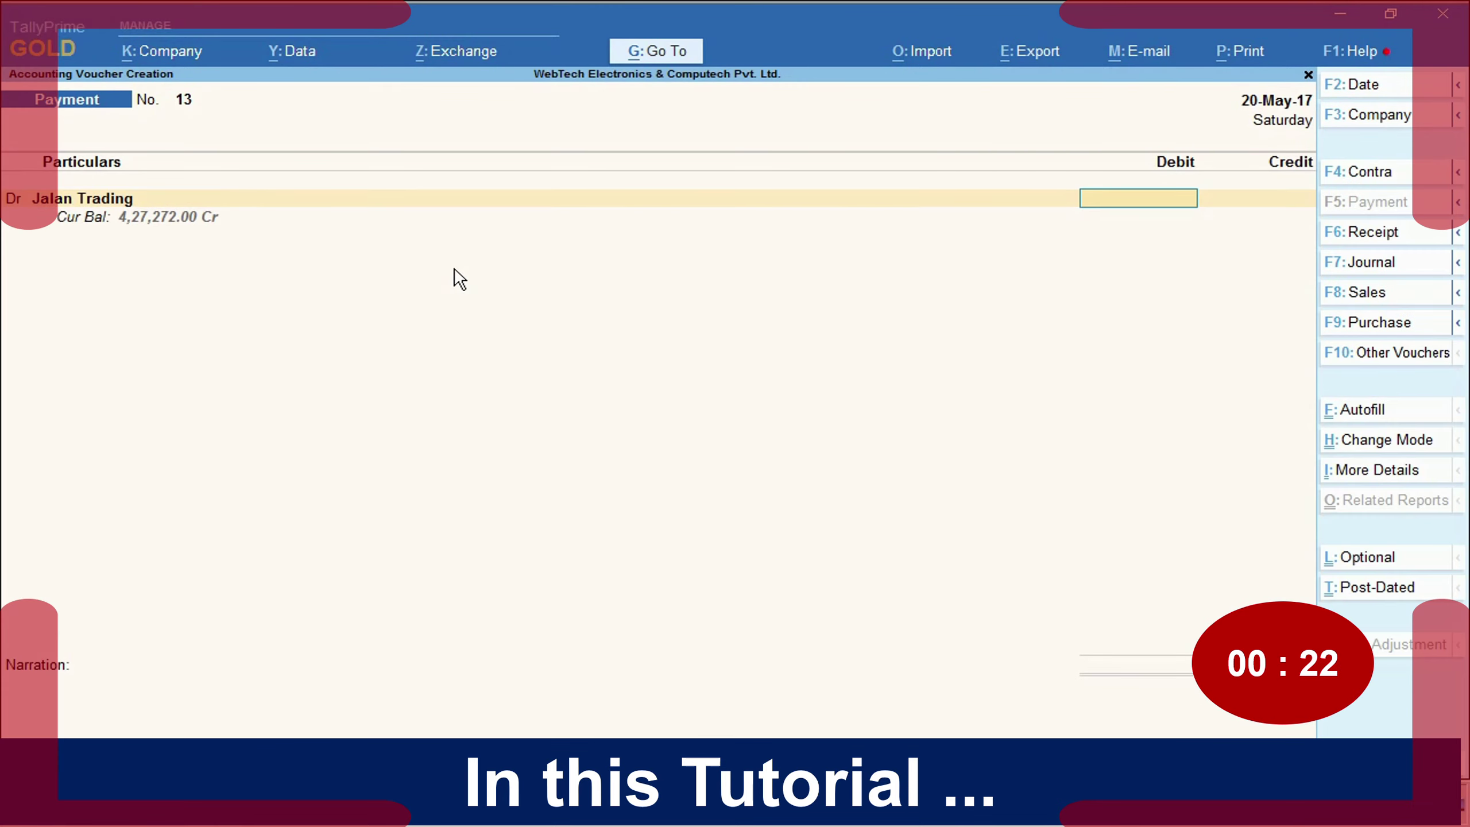
type("2")
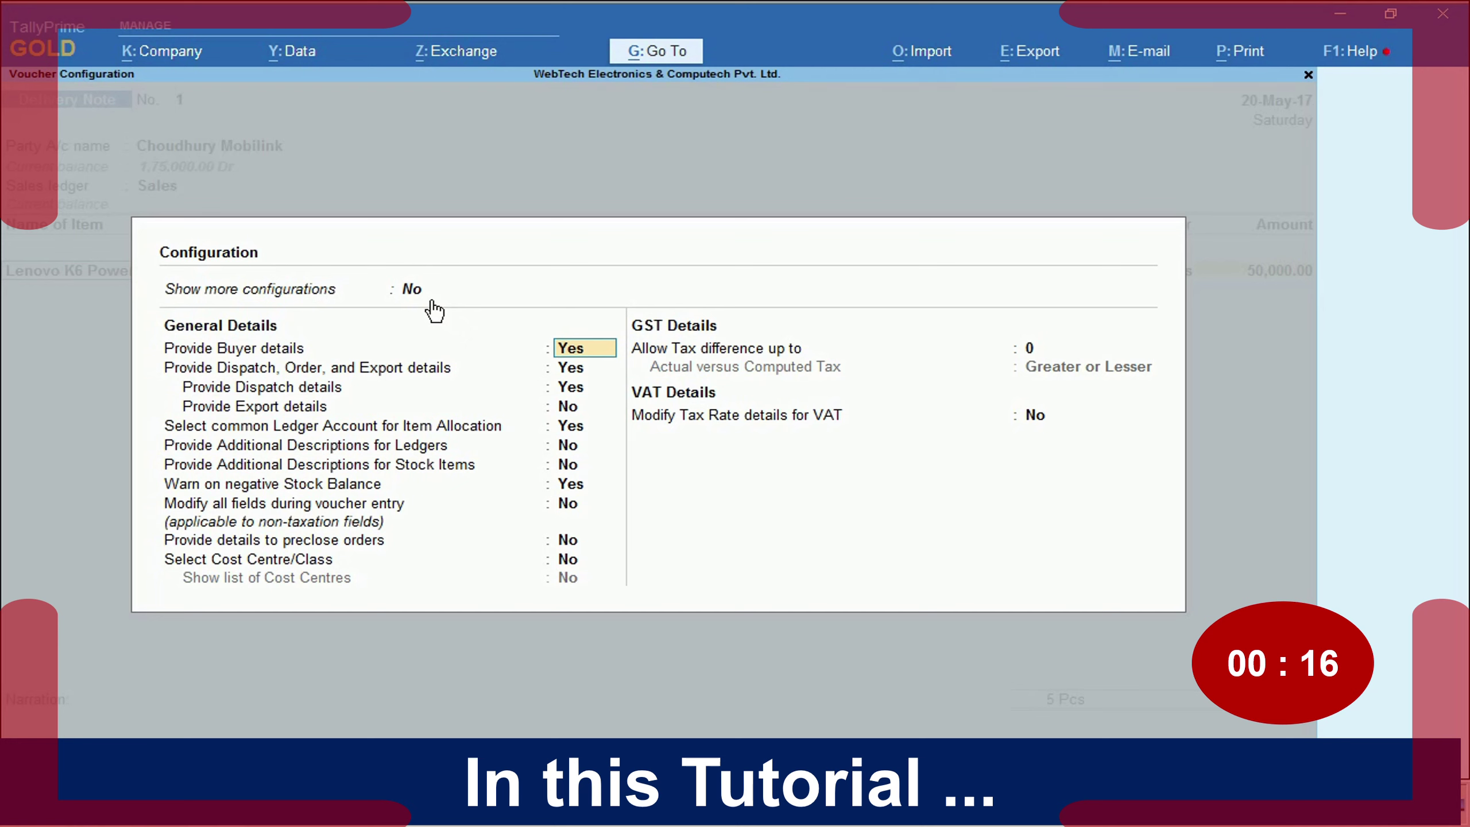
left_click(431, 302)
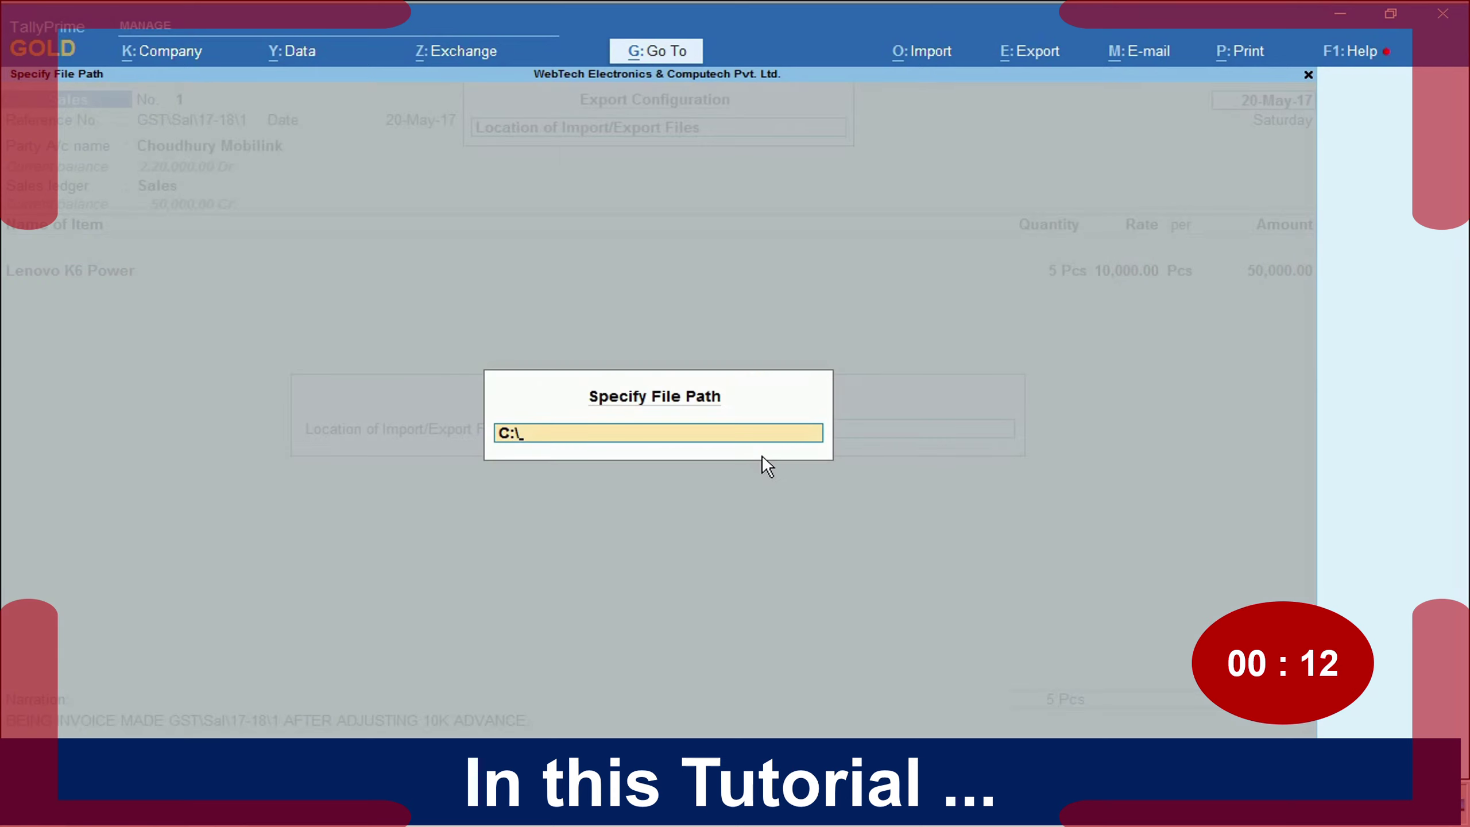
type("RLAP DAY")
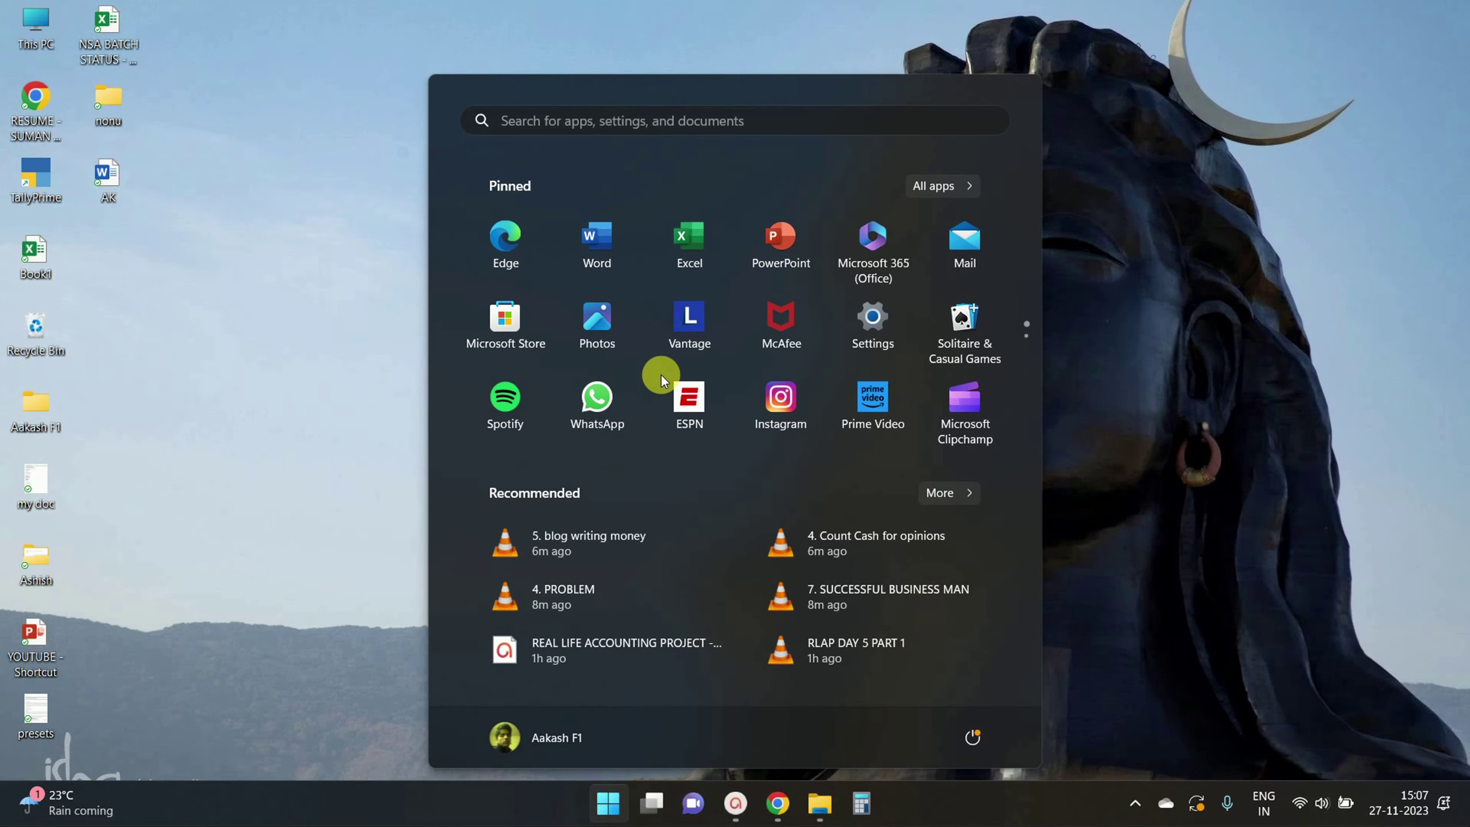
left_click(661, 373)
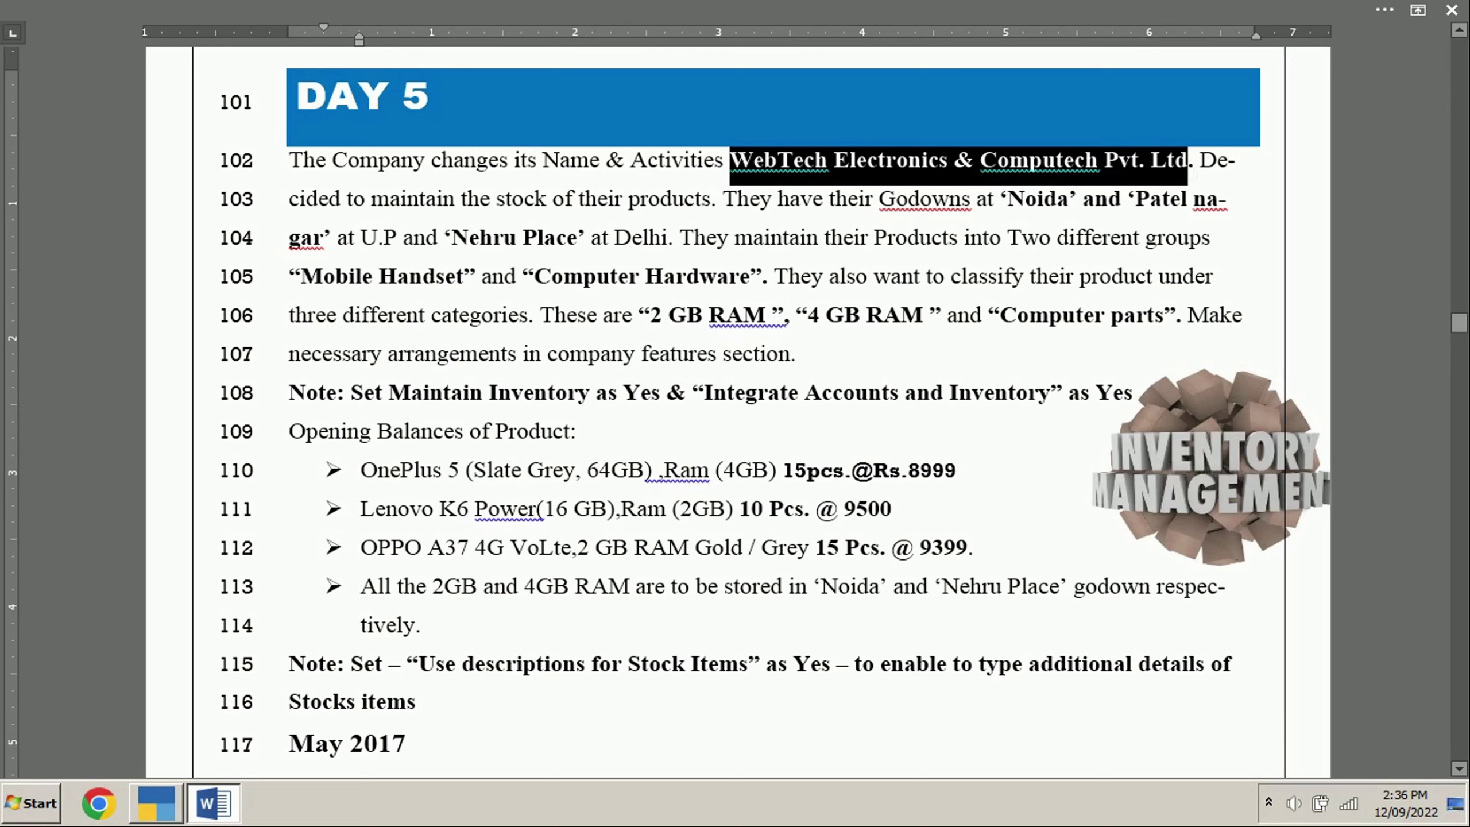
- Copy the new company name from the Day 5 brief and rename the company in TallyPrime to WebTech Electronics & Computech Pvt. Ltd
left_click_drag(1193, 175, 1200, 177)
key("ctrl+c")
key("alt+Tab")
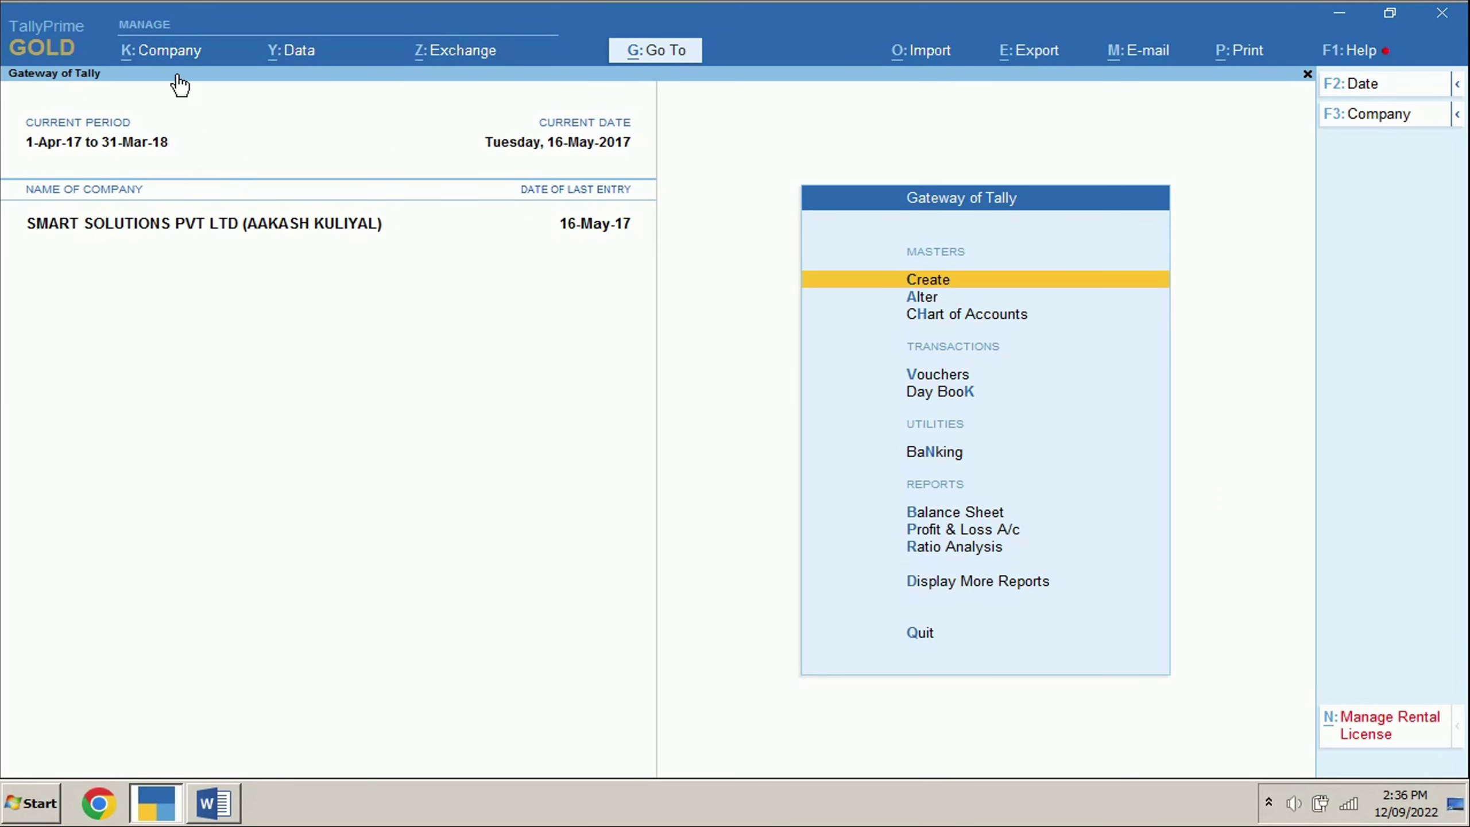
left_click(174, 58)
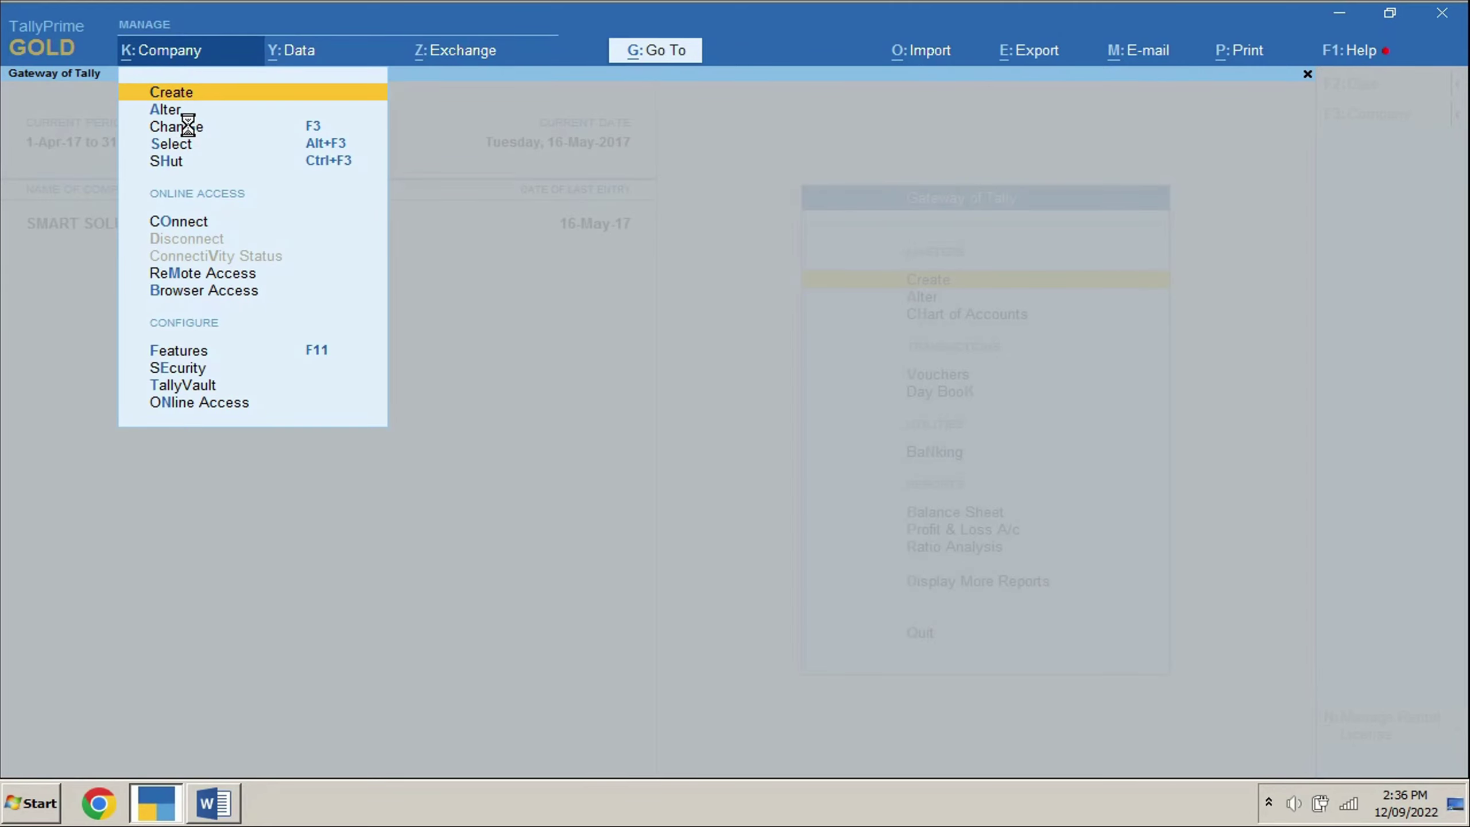
left_click(187, 114)
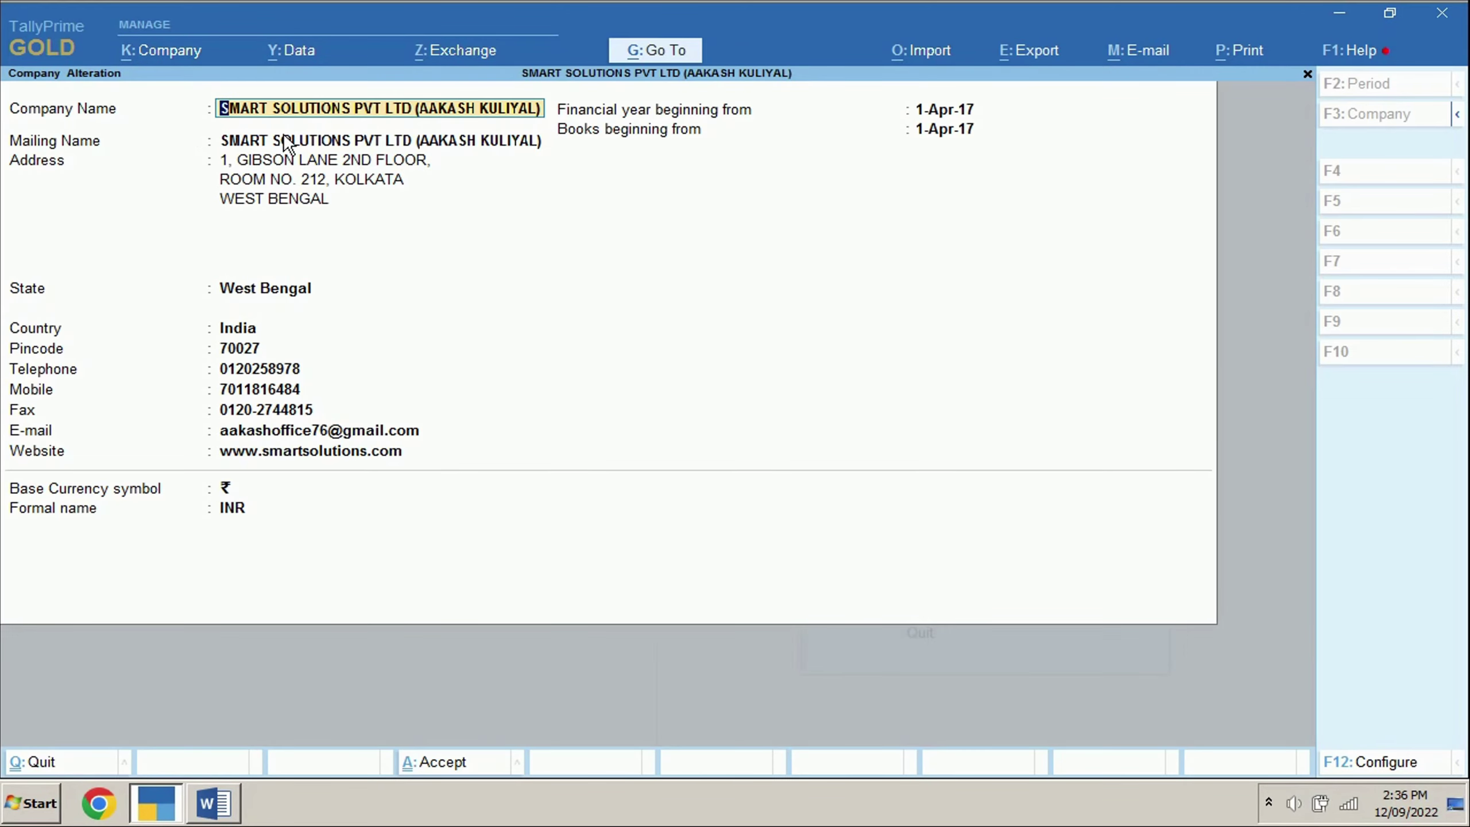
key("ctrl+v")
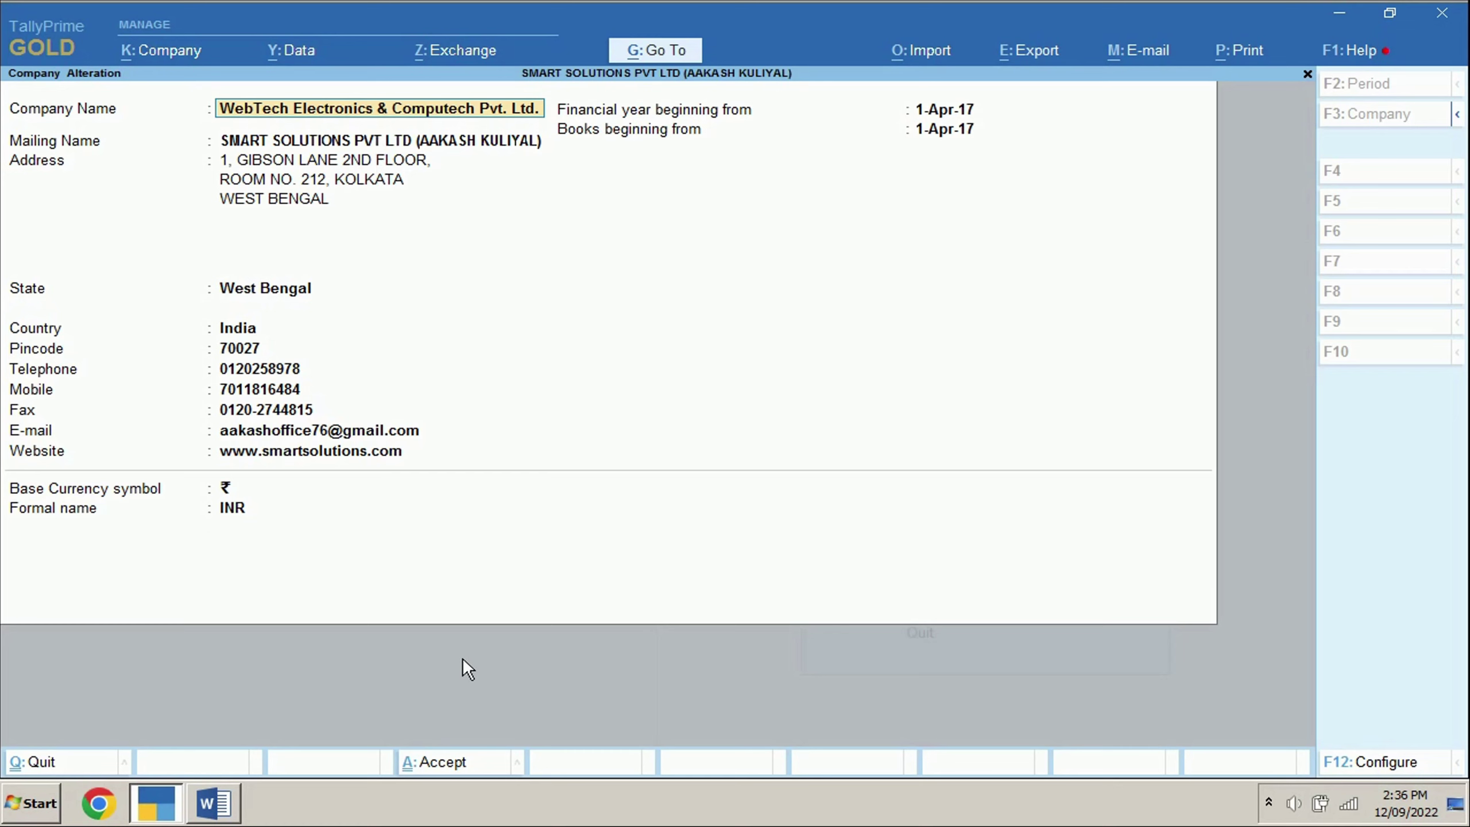
left_click(491, 765)
- Set Maintain Inventory and Integrate Accounts with Inventory to Yes in the company features and save them
key("alt+Tab")
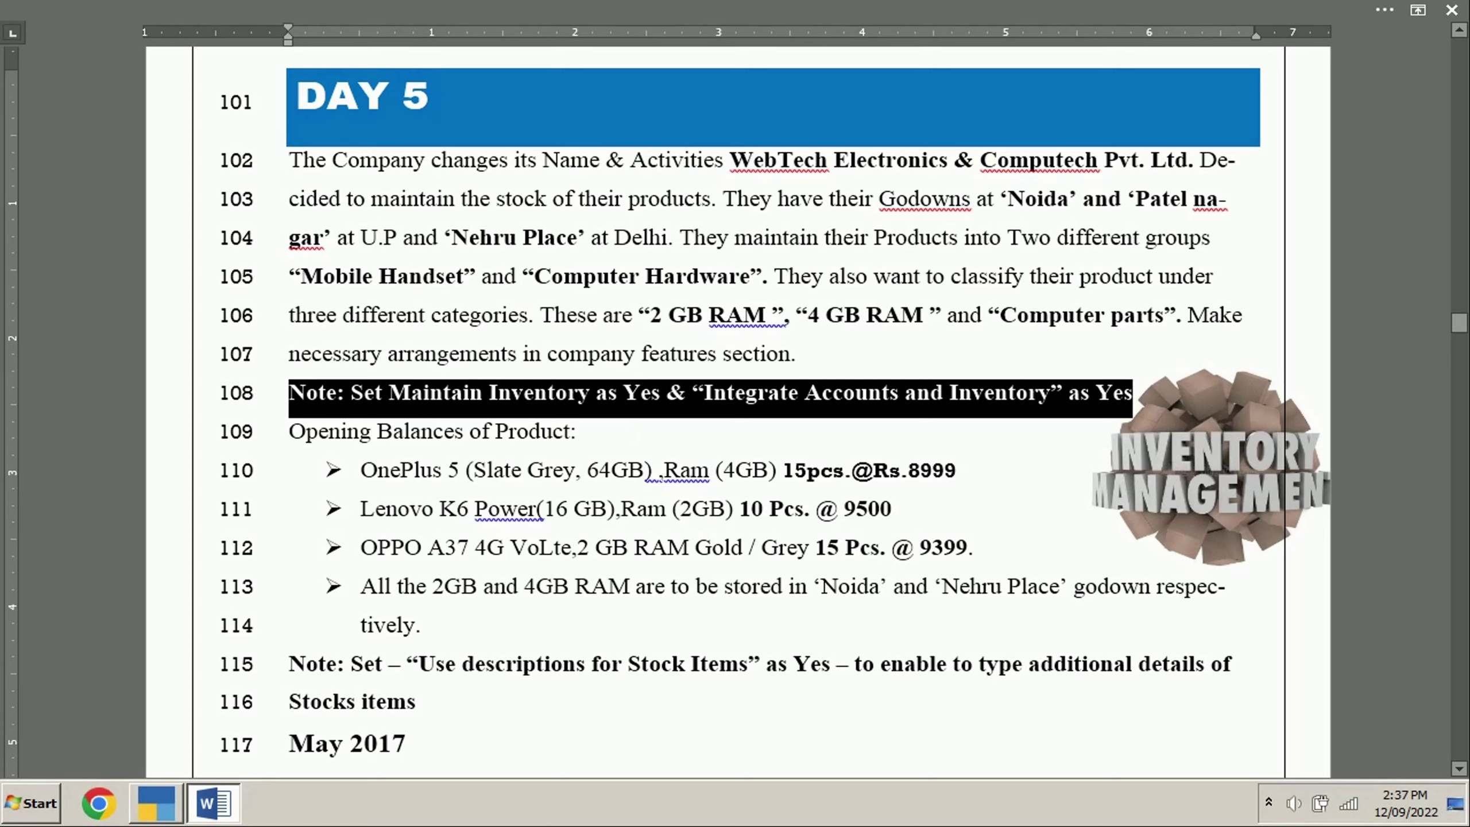
key("alt+Tab")
key("F11")
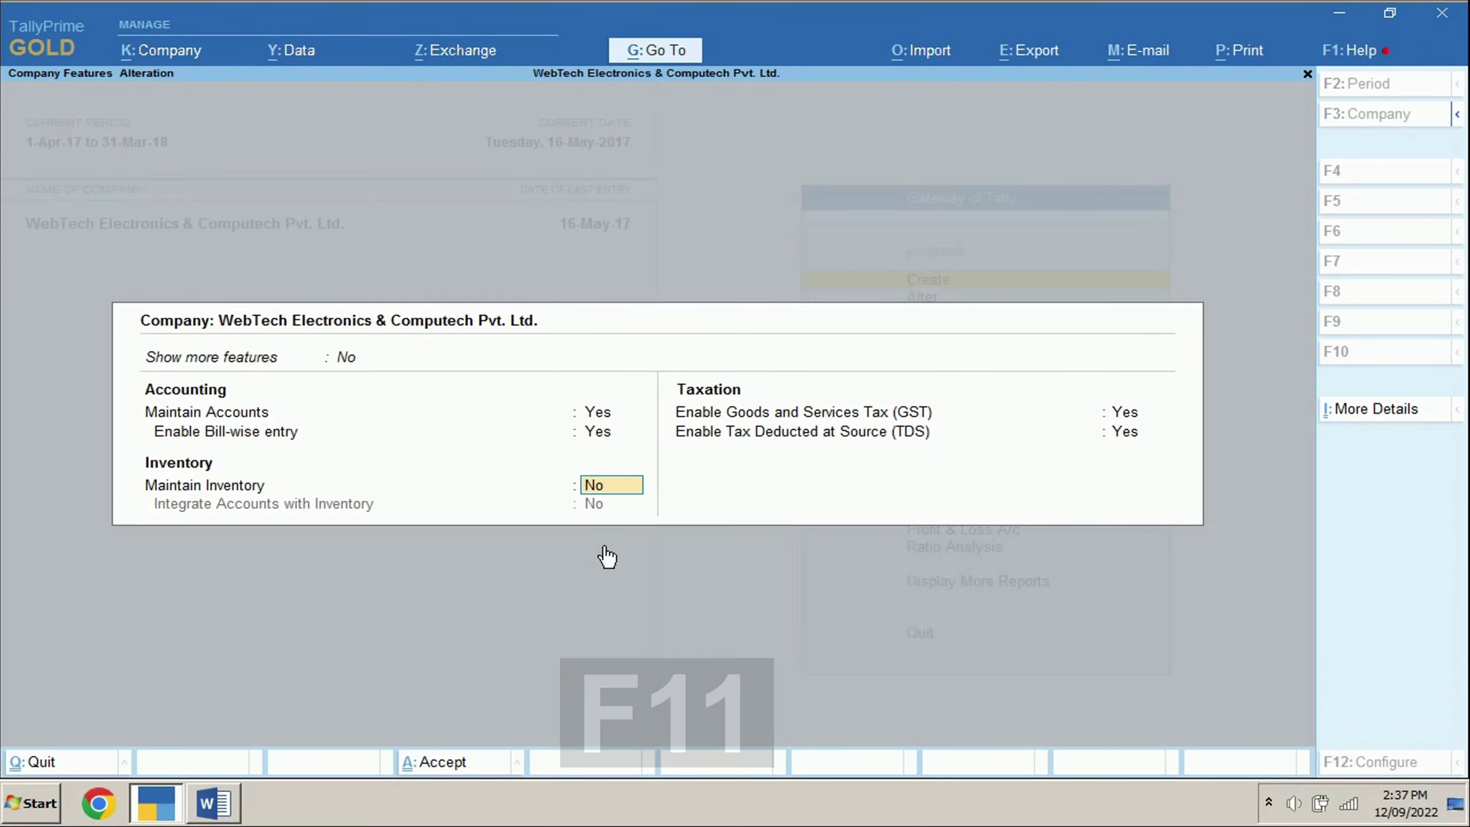
type("y")
key("Return")
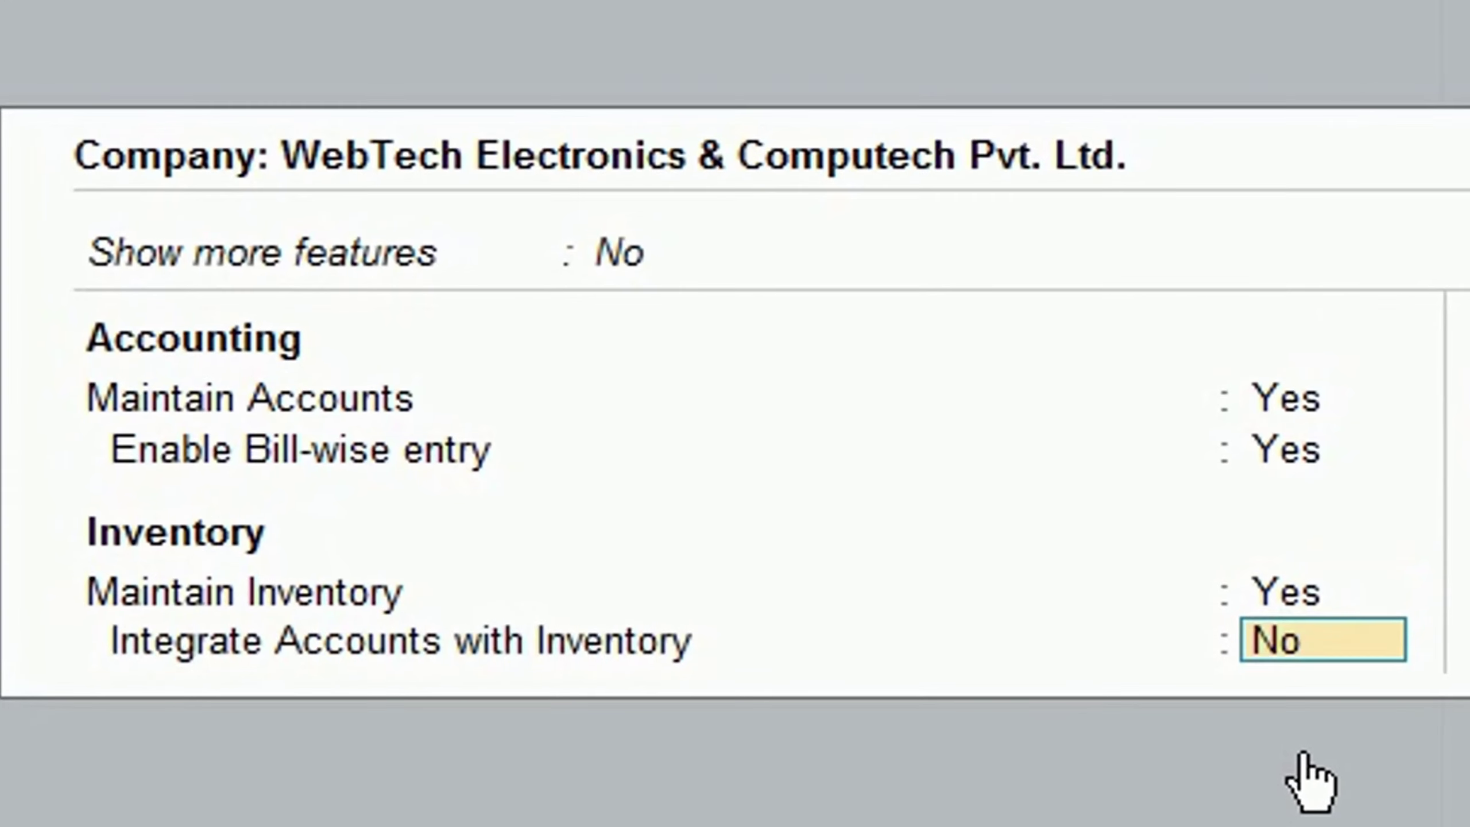
type("y")
key("Return")
key("ctrl+a")
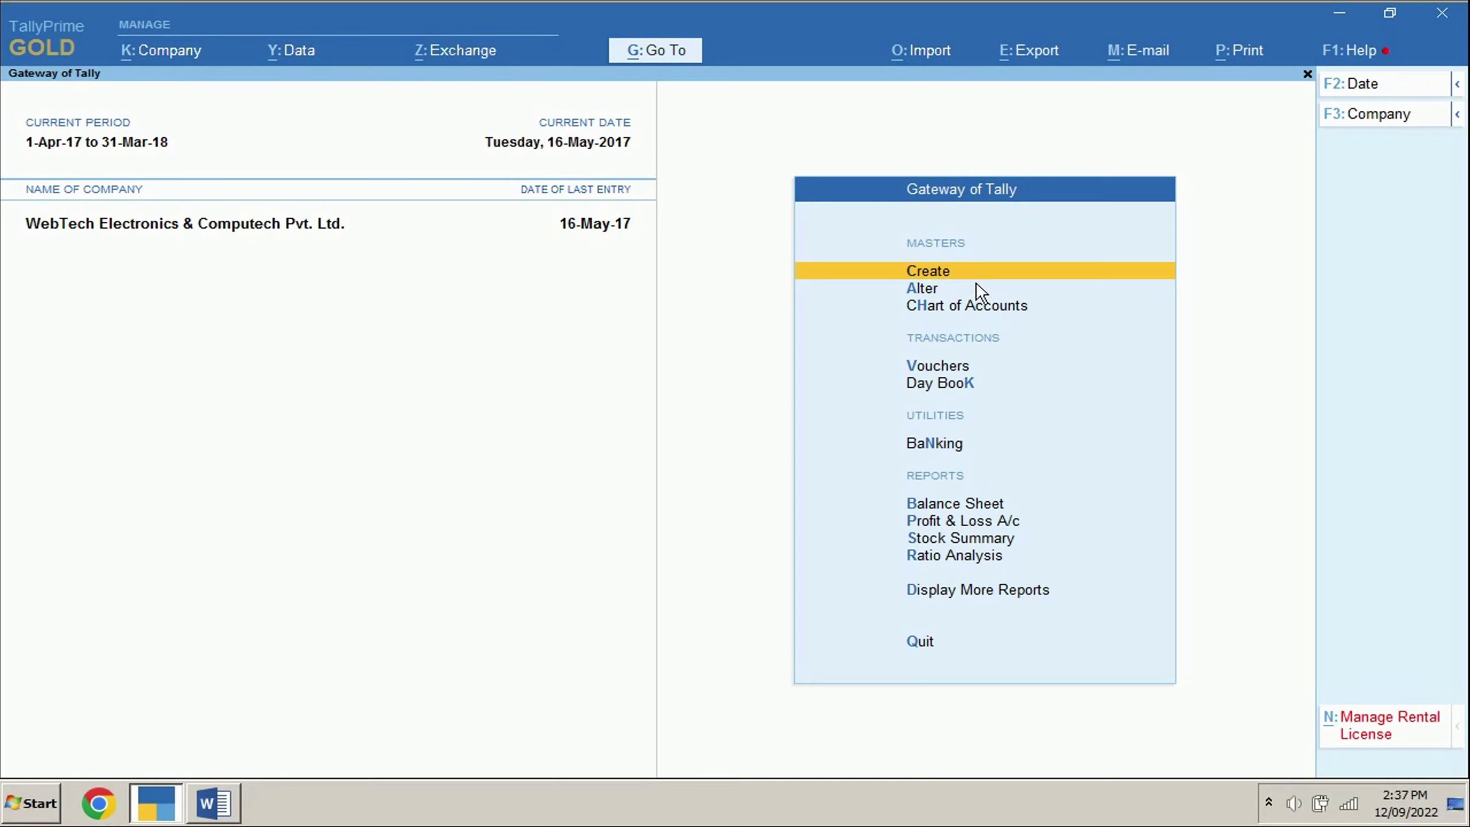
- Create the stock group Mobile Handset under Primary, with quantities of items added and GST details left at No
key("Return")
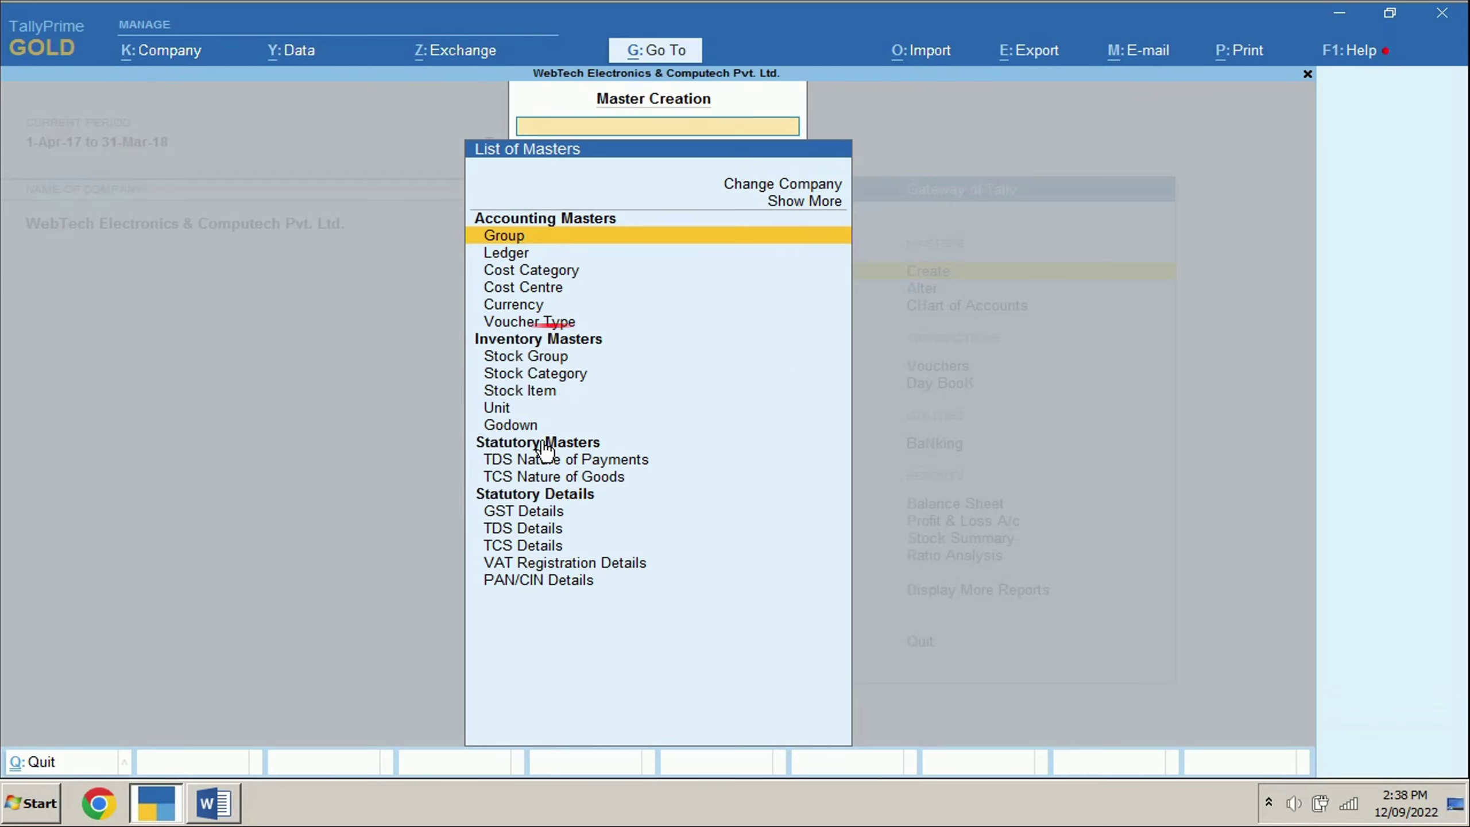
key("alt+Tab")
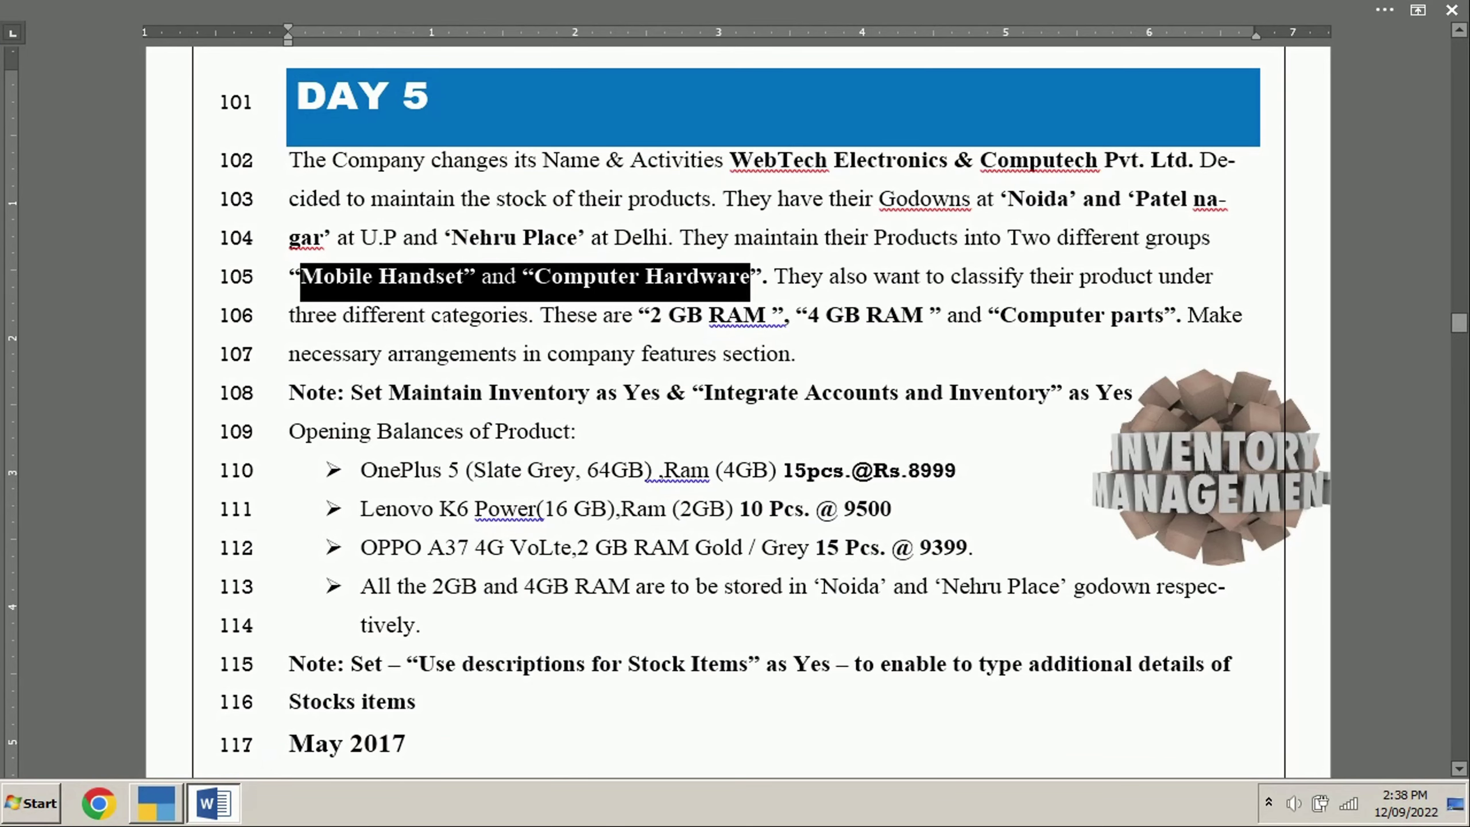
key("alt+Tab")
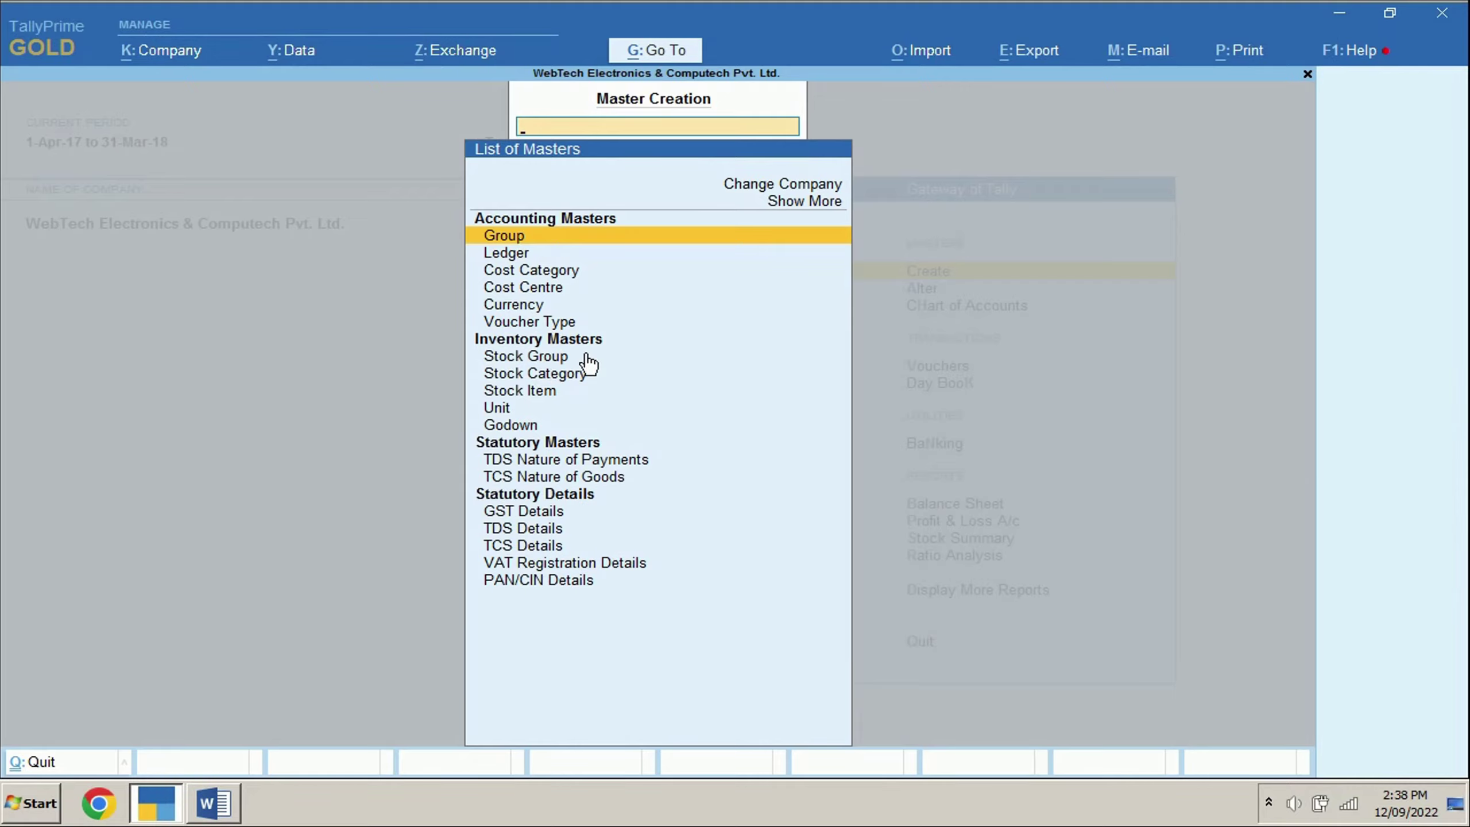
left_click(553, 359)
type("Mobile Handset")
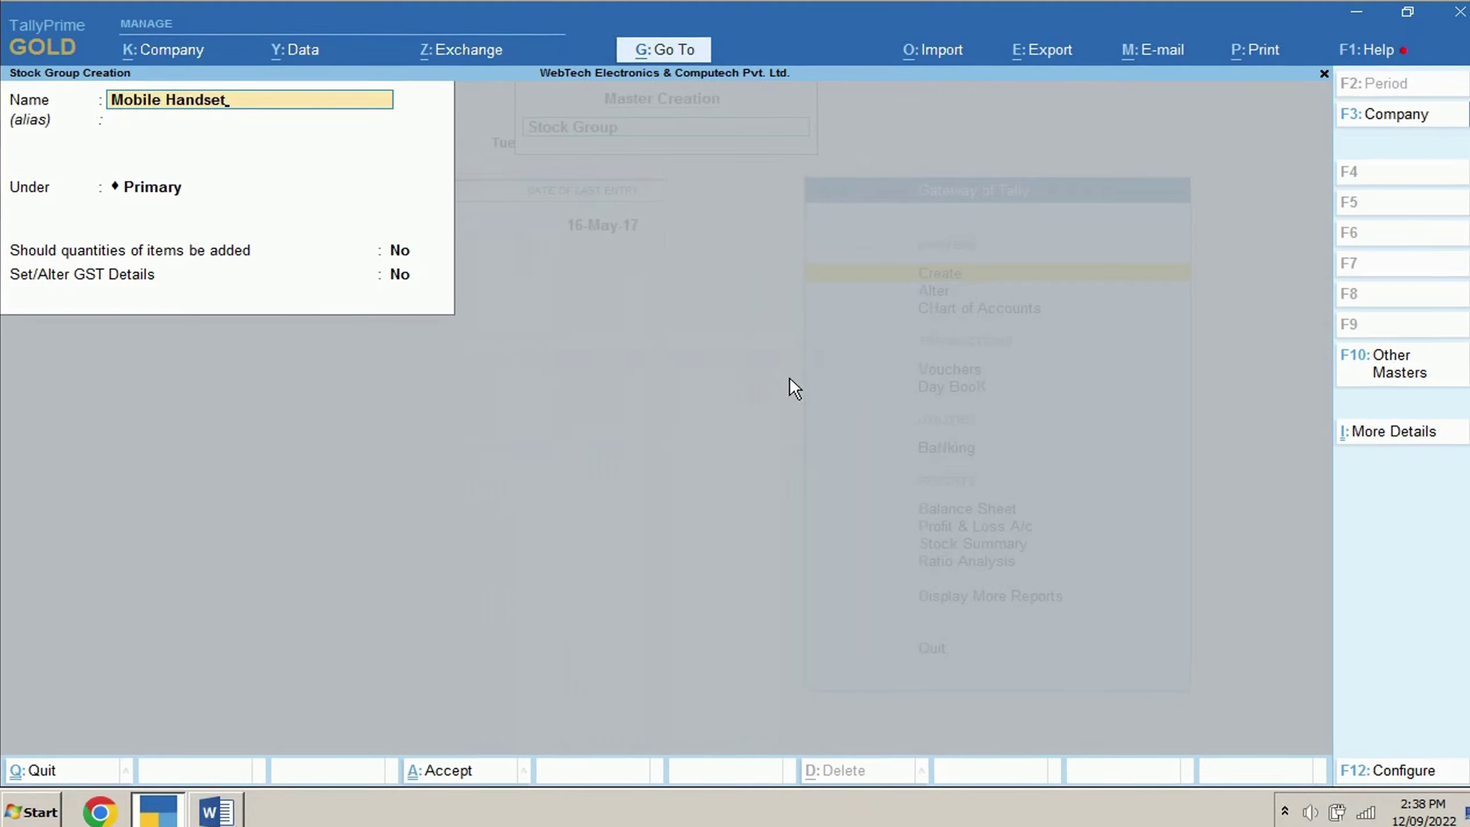
key("Return")
key("Return")
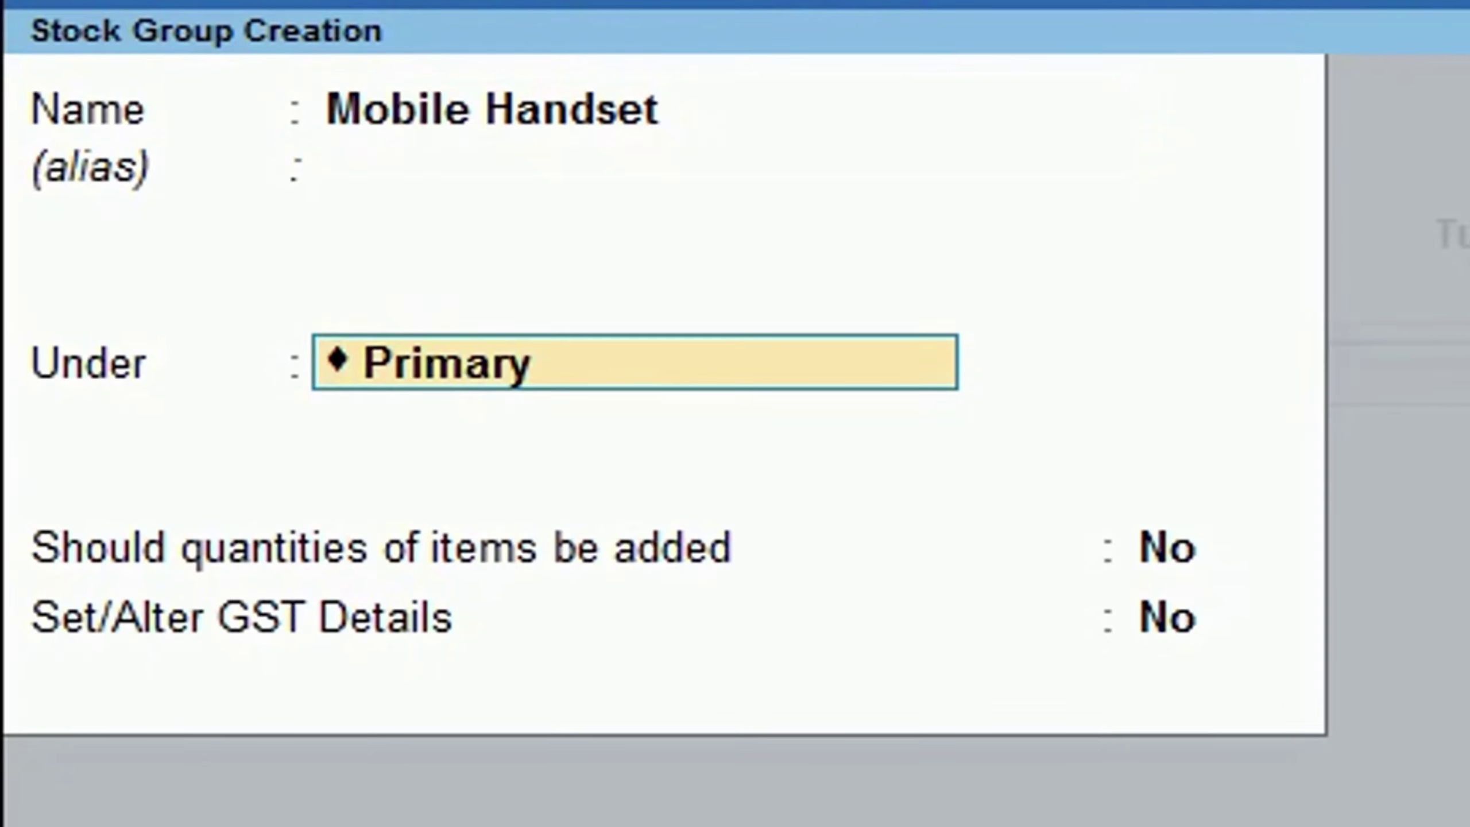
key("Return")
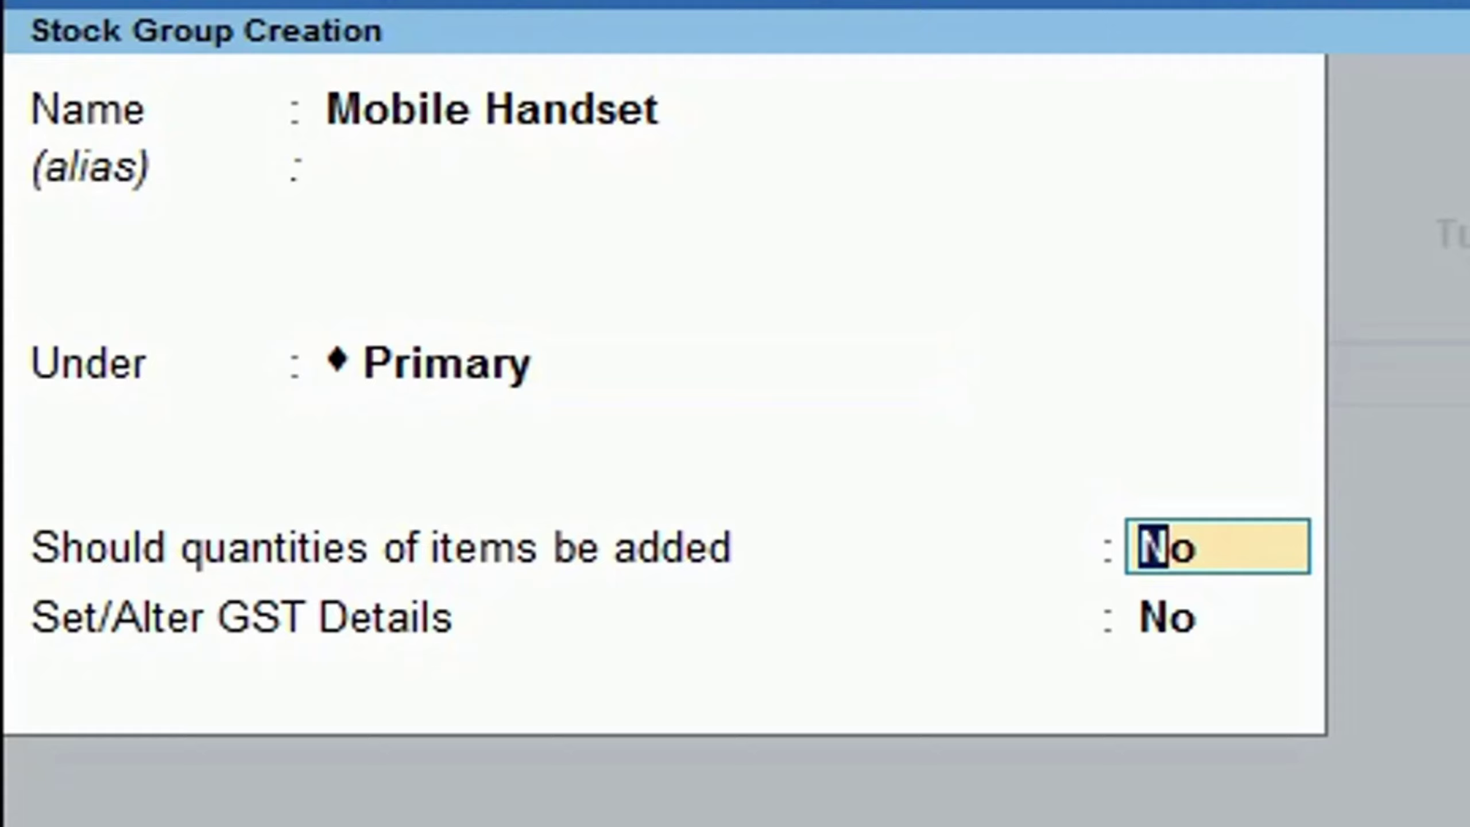
type("y")
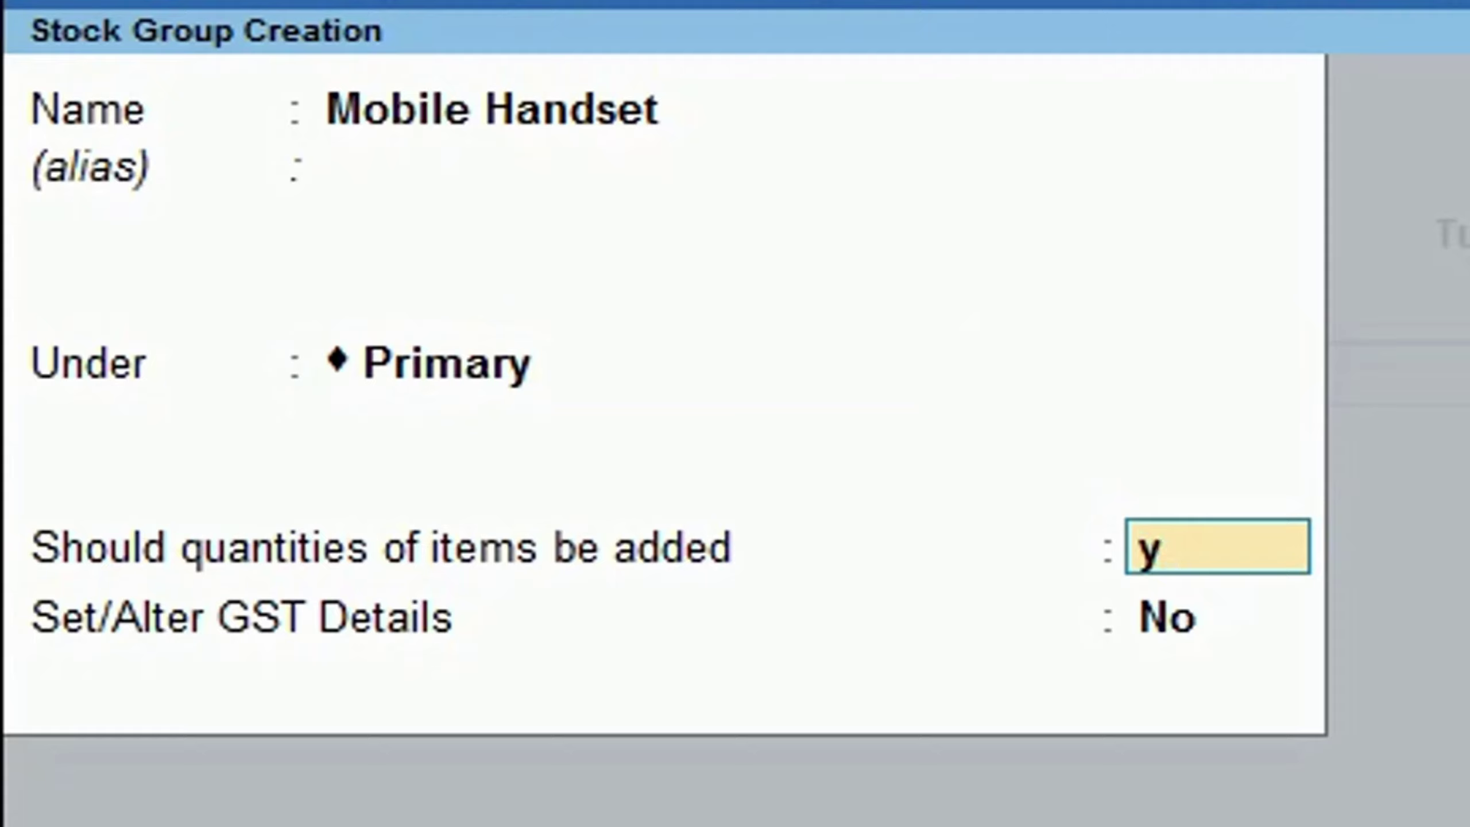
key("Return")
key("Return")
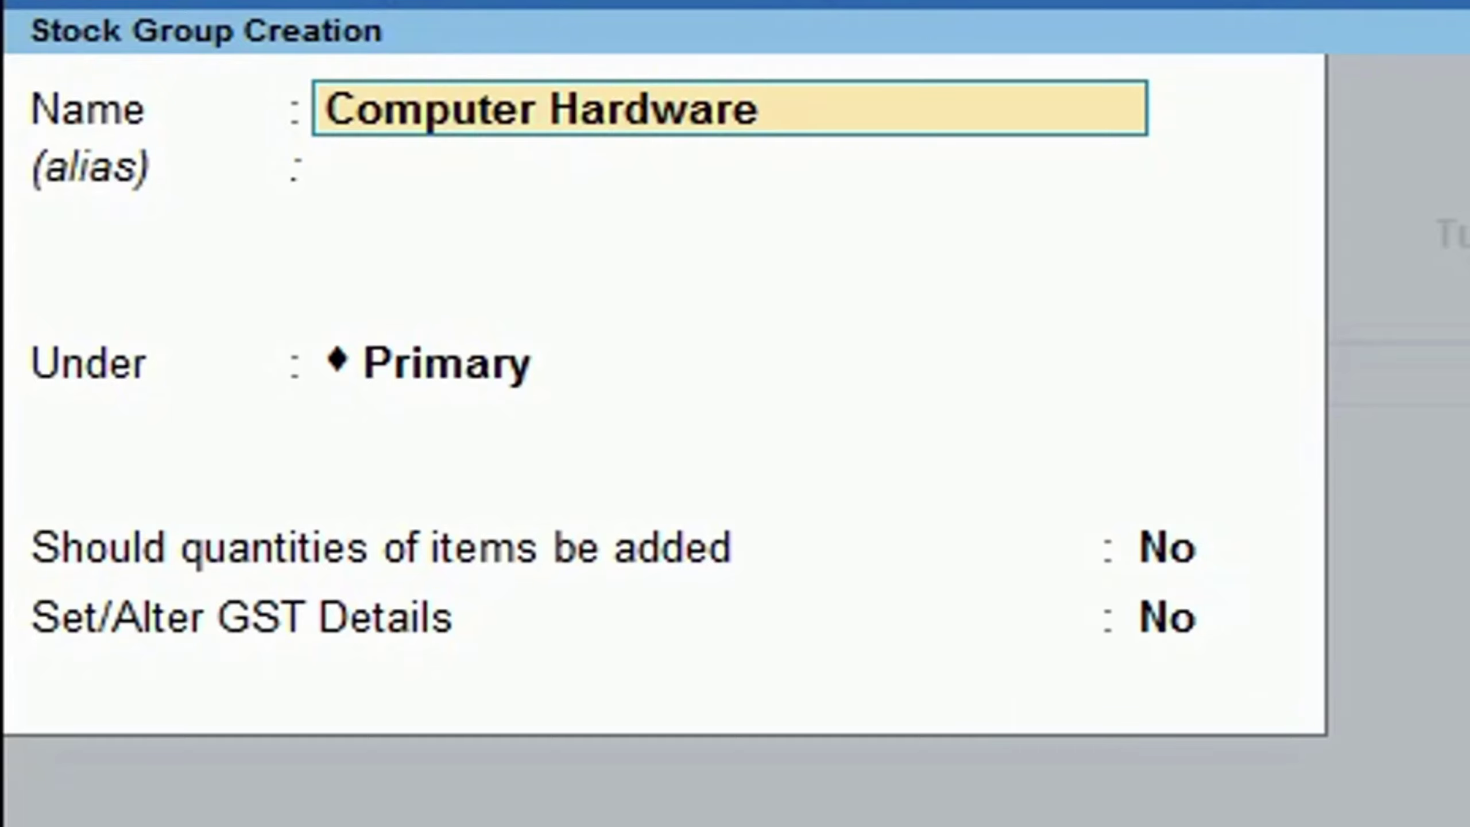
- Create the stock group Computer Hardware under Primary, with quantities of items added and GST details left at No
key("Return")
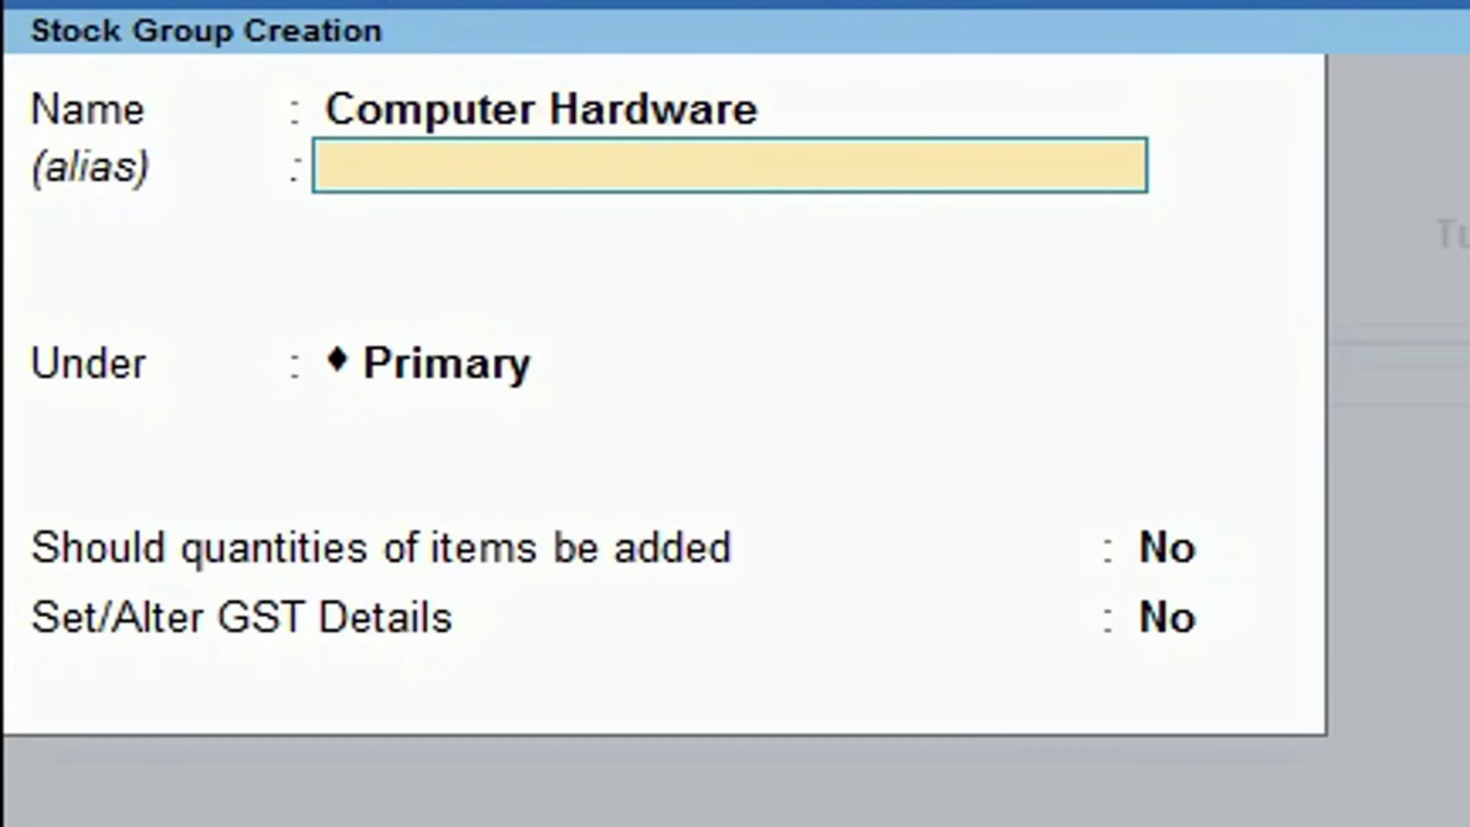
key("Return")
key("Return")
type("y")
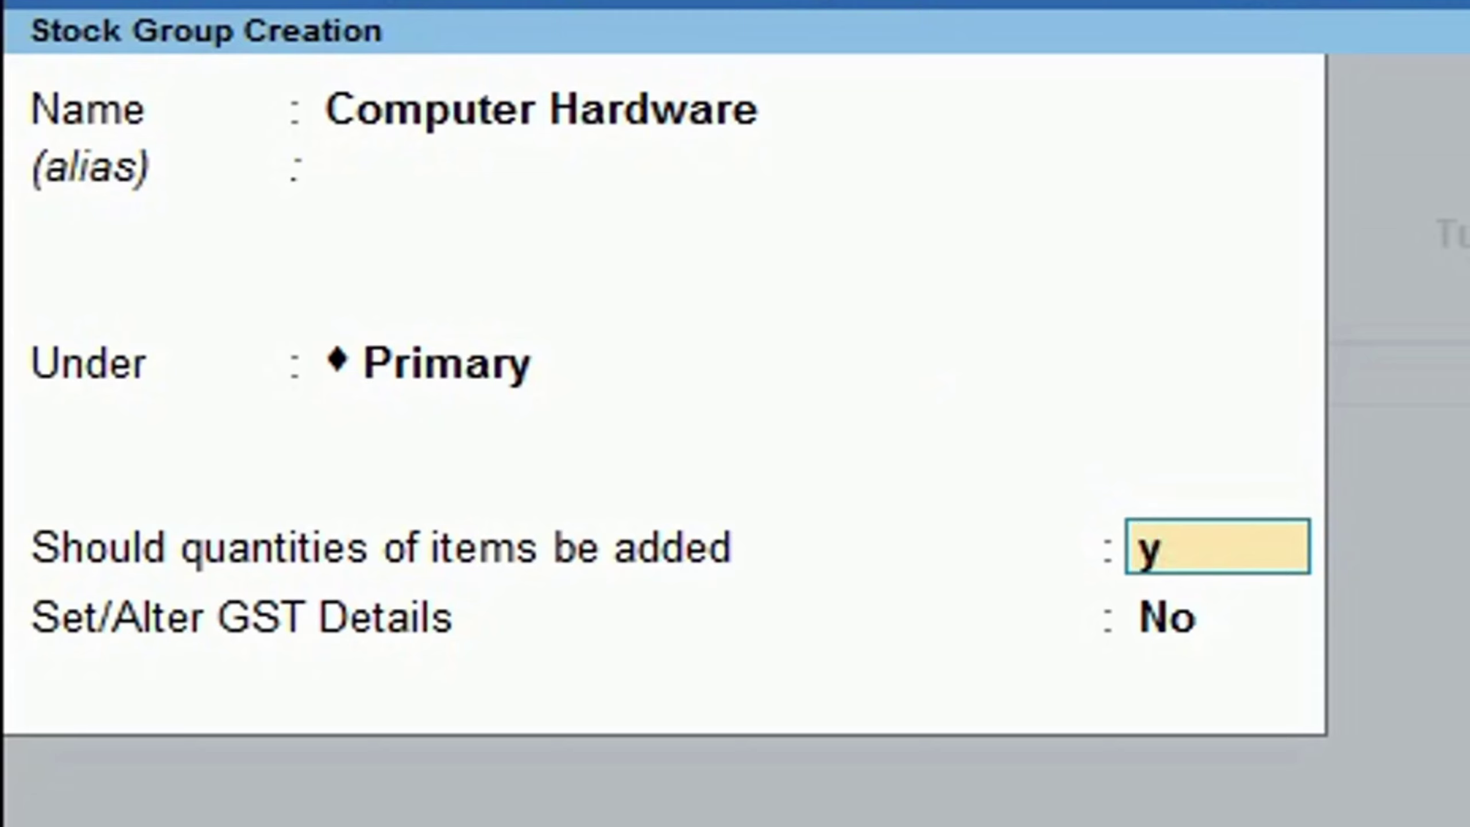
key("Return")
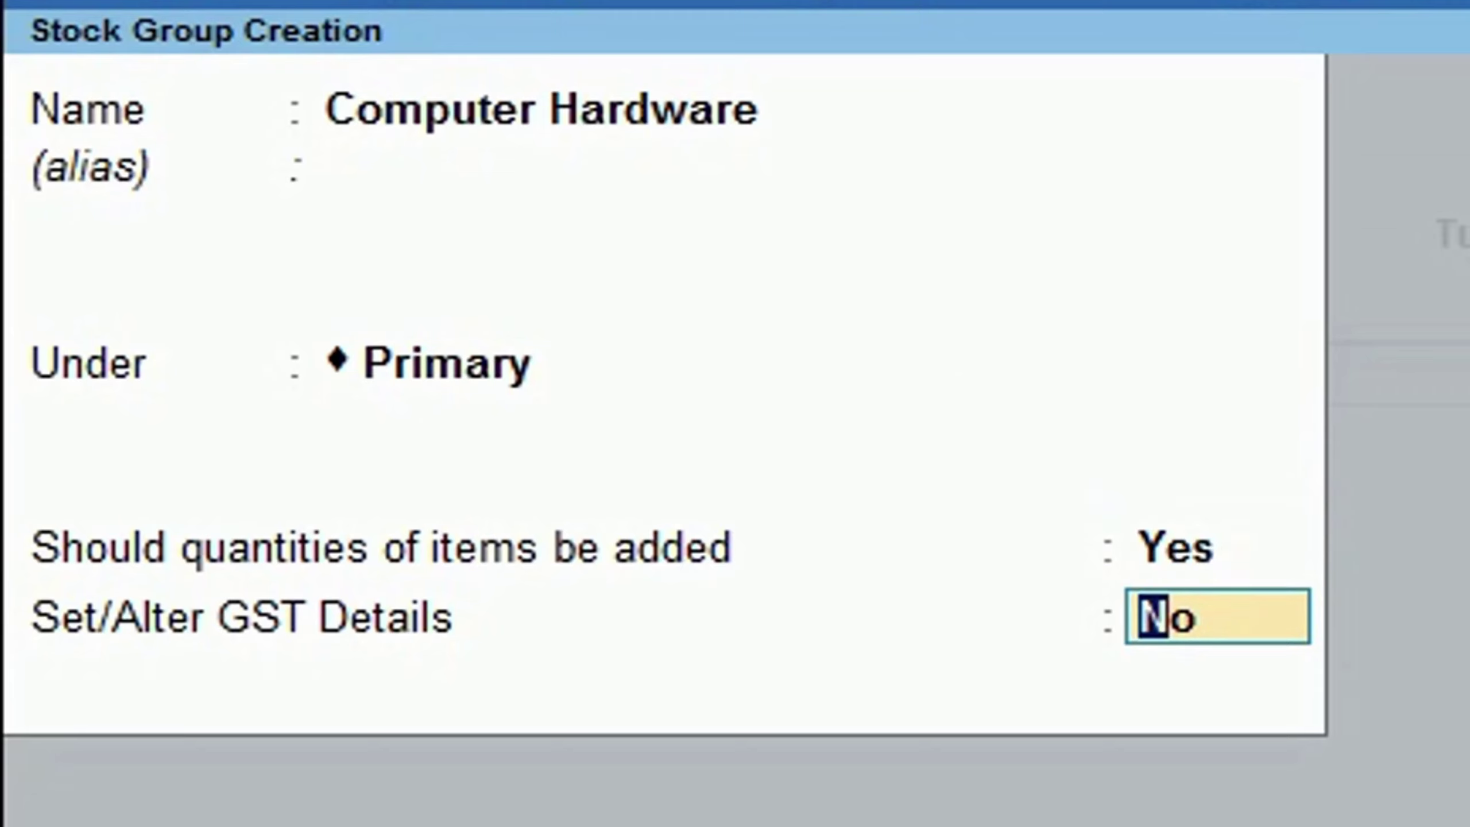
key("Return")
key("y")
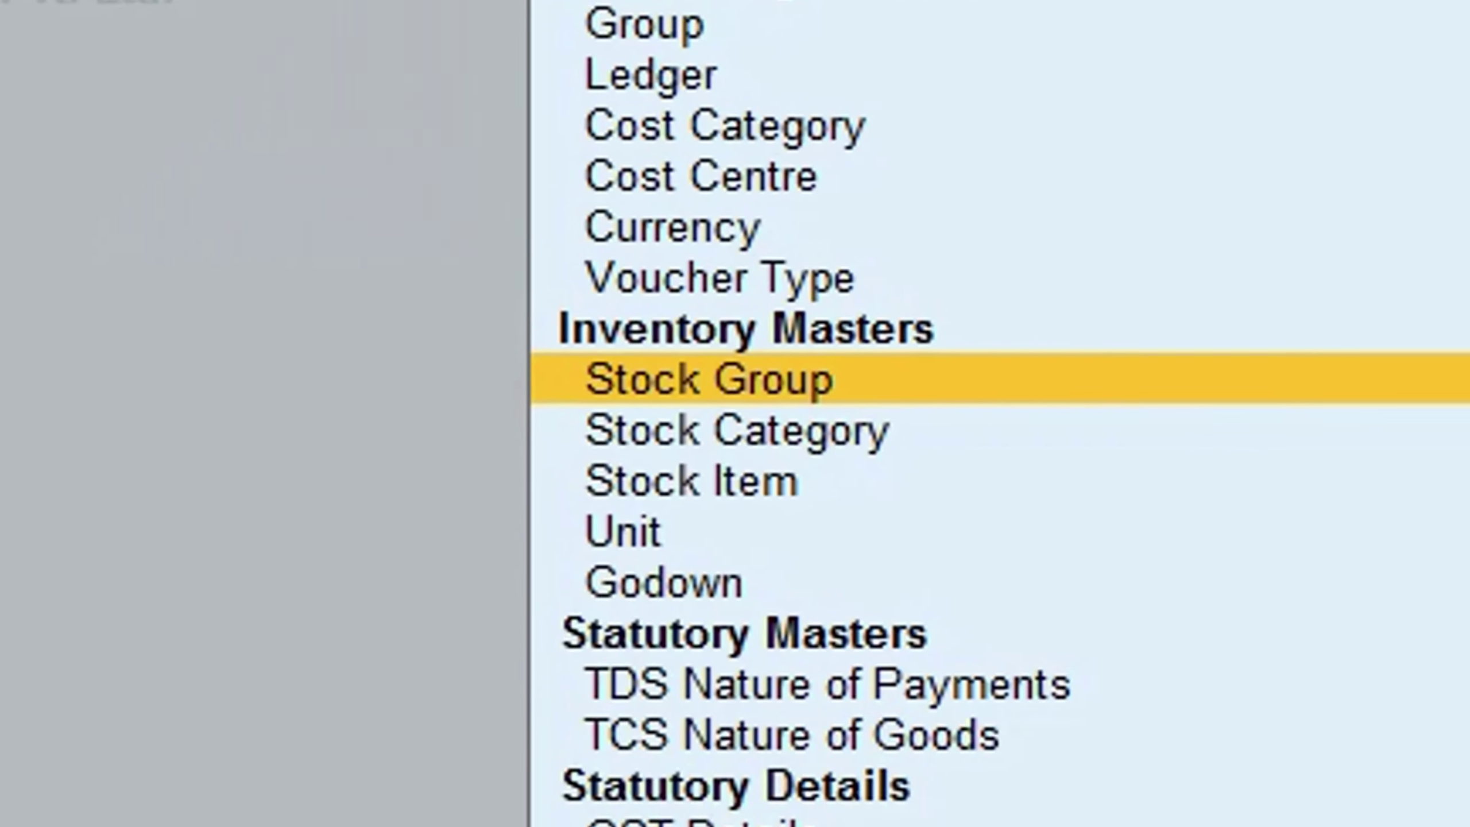
- Create the stock categories 2GB Ram and 4GB Ram, both under Primary
key("Down")
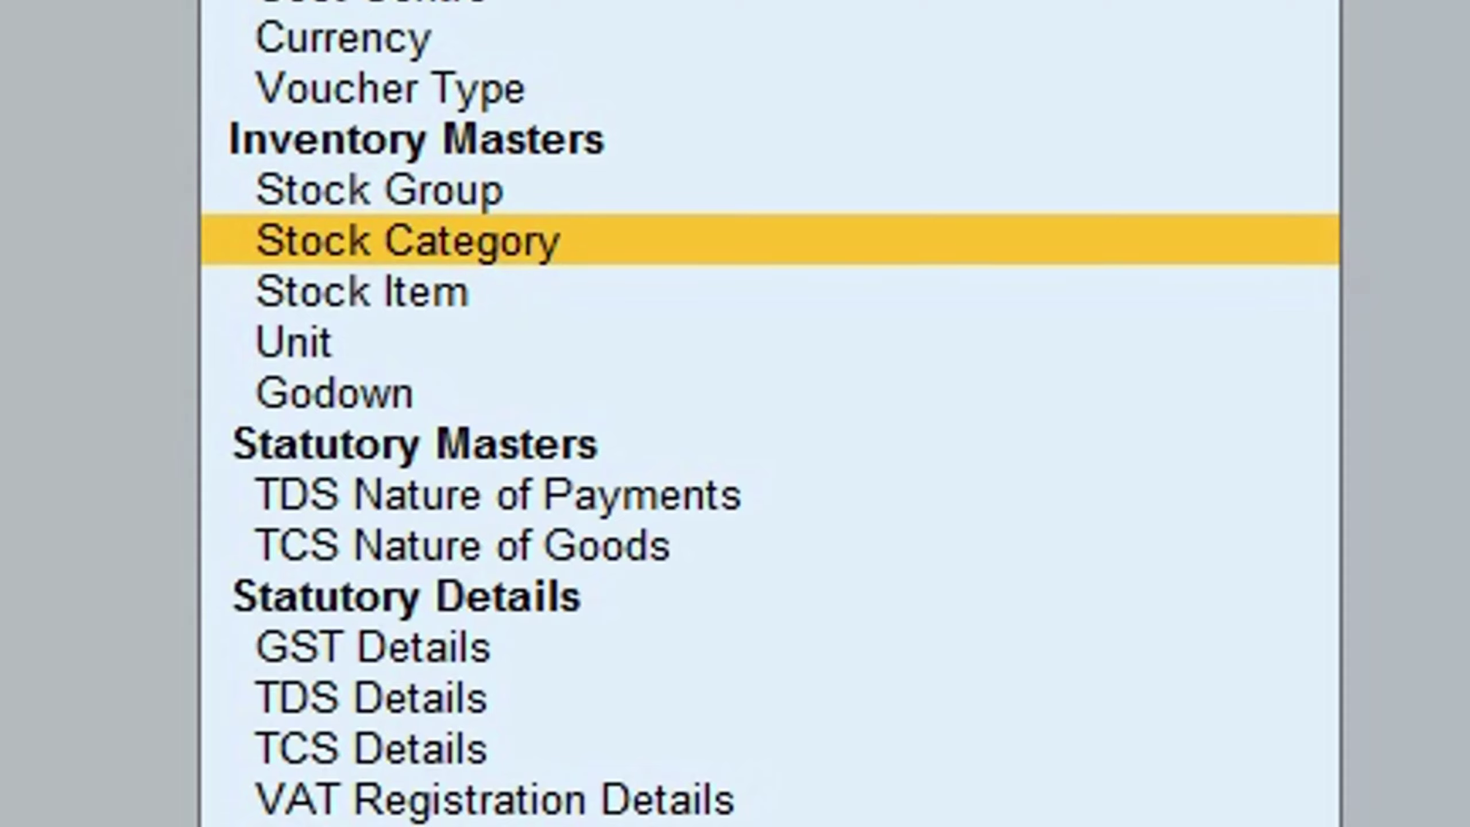
key("Return")
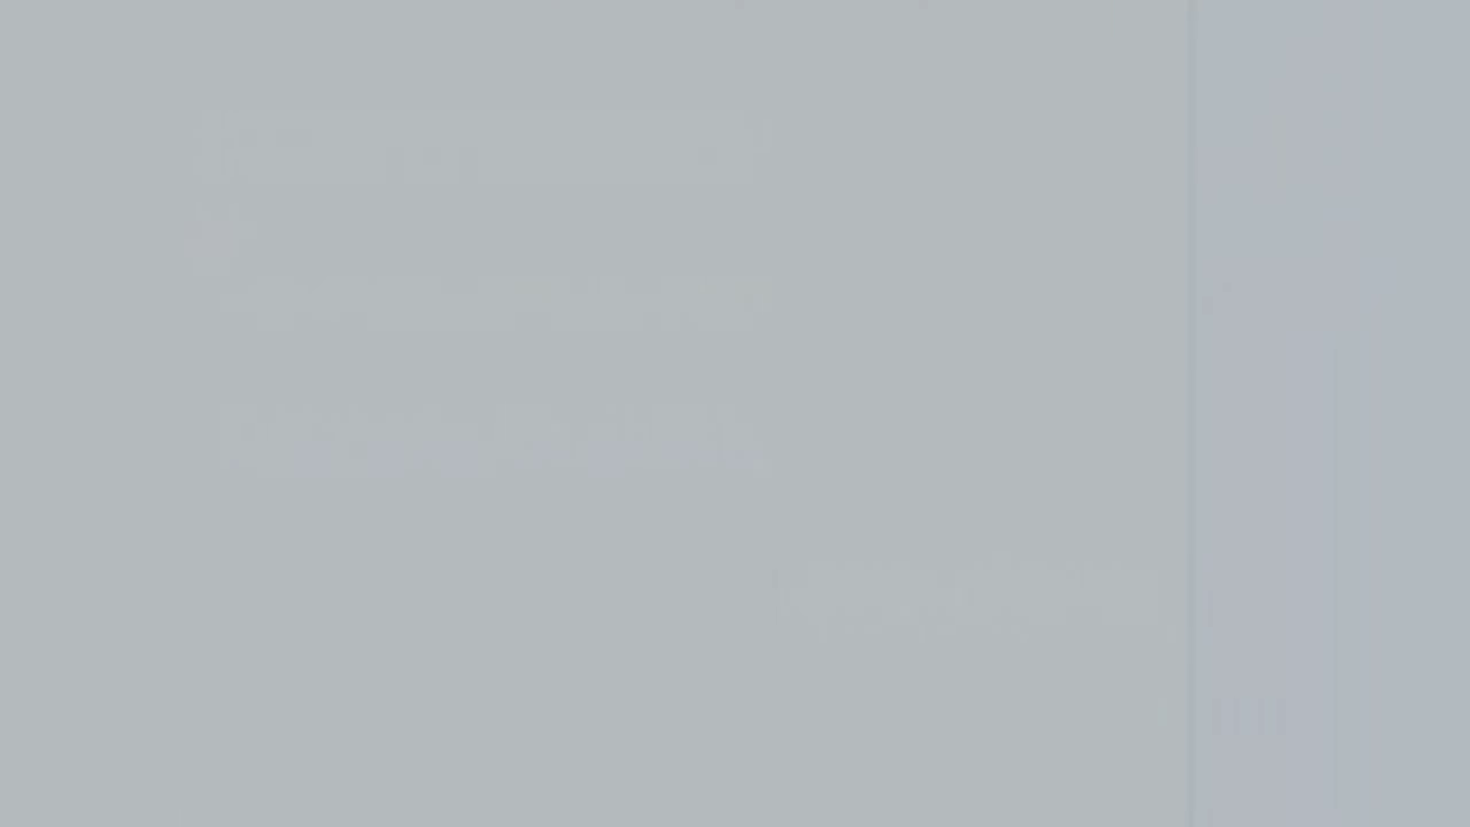
type("2GB Ram")
key("Return")
key("Return")
key("Return")
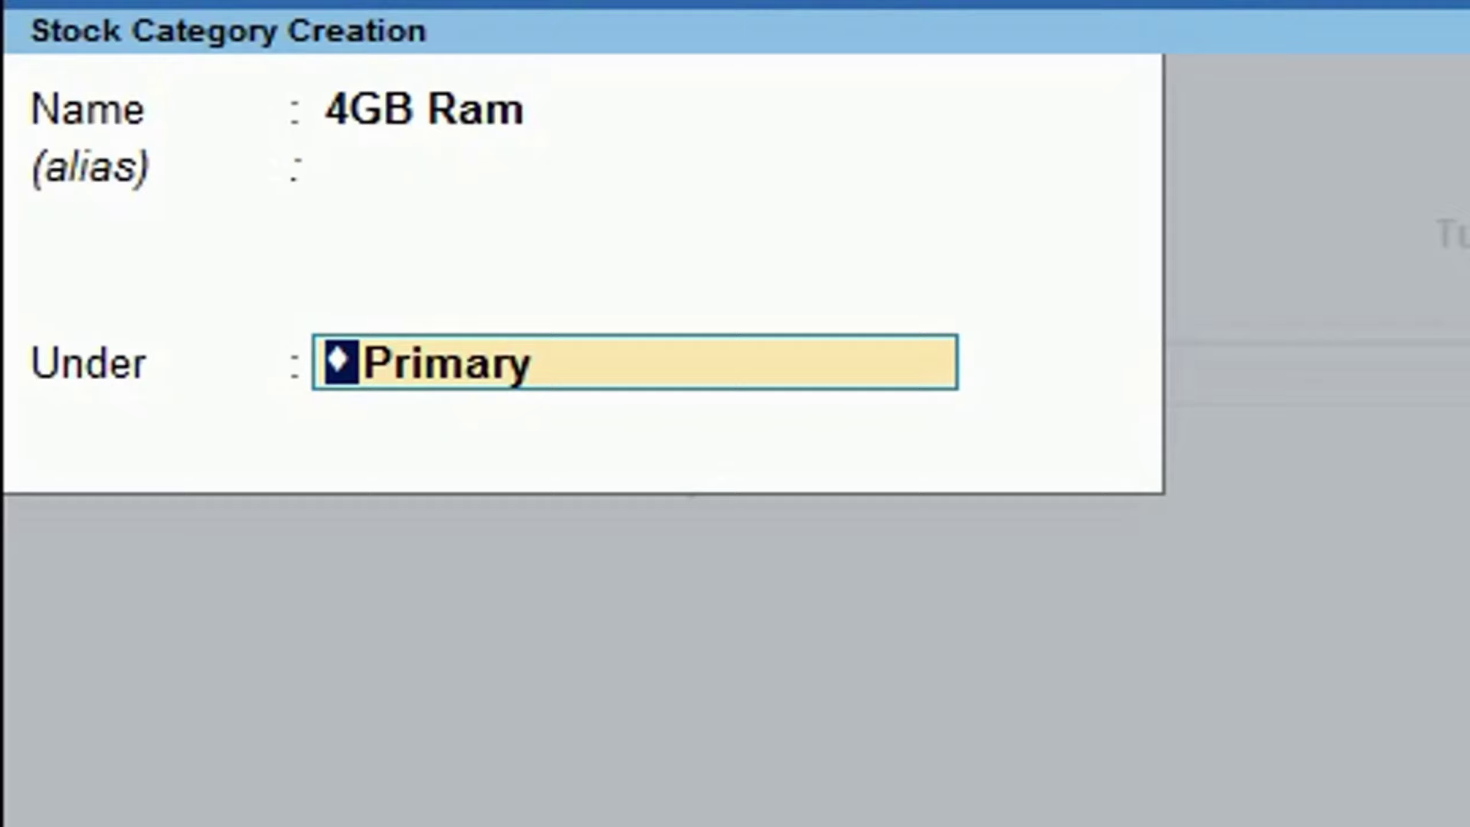
key("Return")
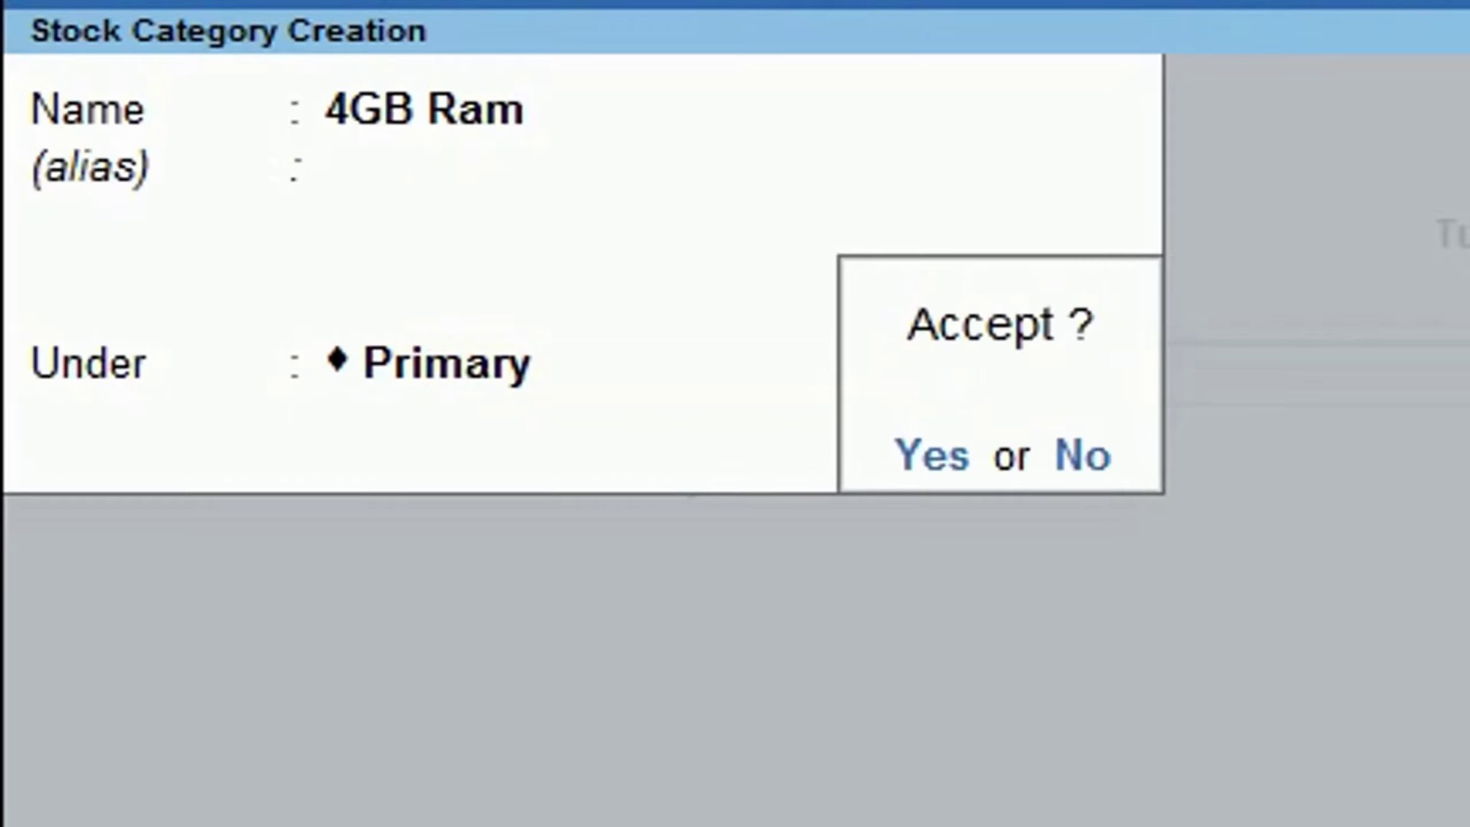
key("y")
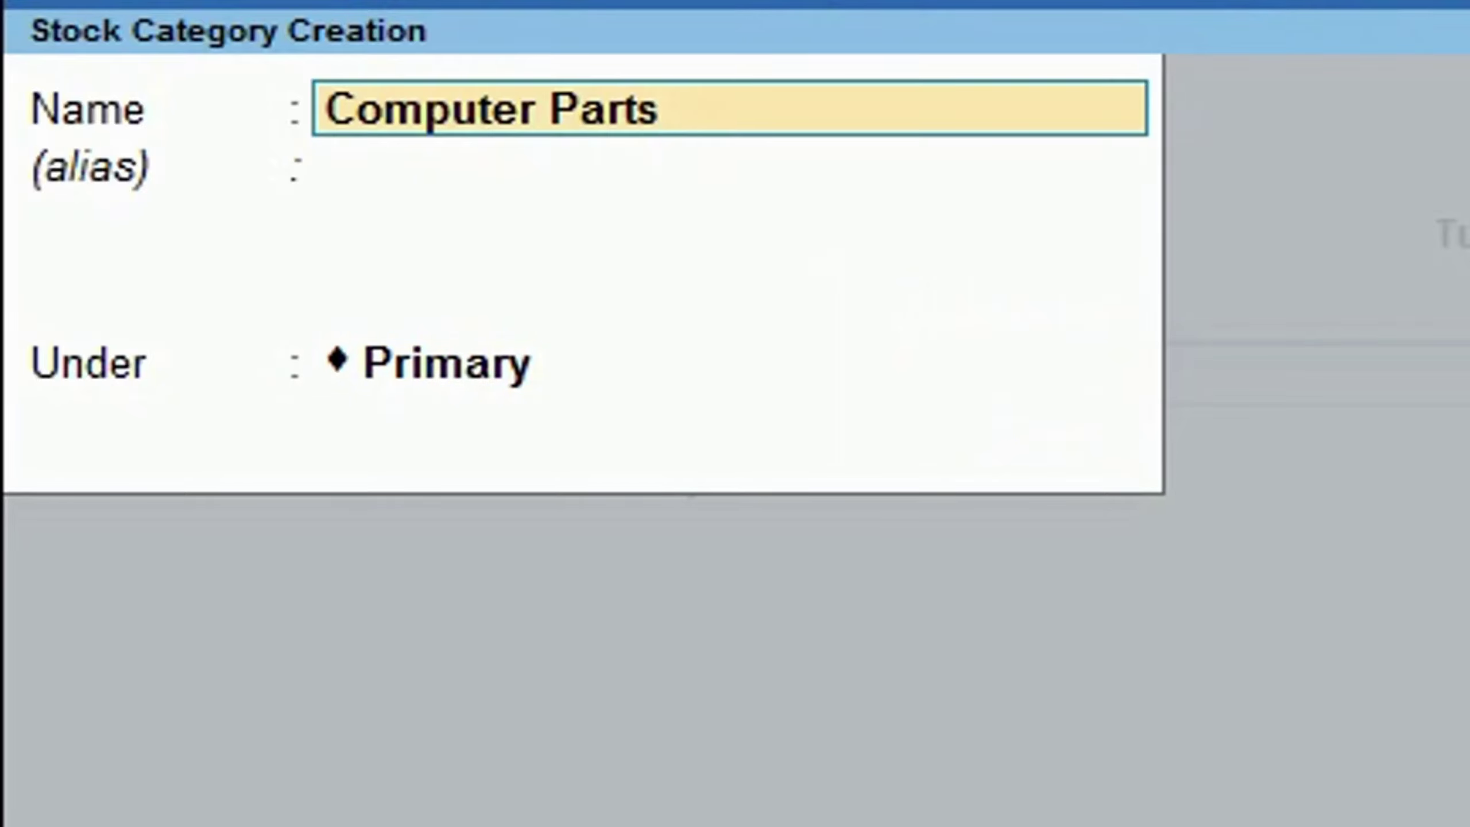
- Create the stock category Computer Parts under Primary with no alias
key("Return")
key("Return")
key("Return")
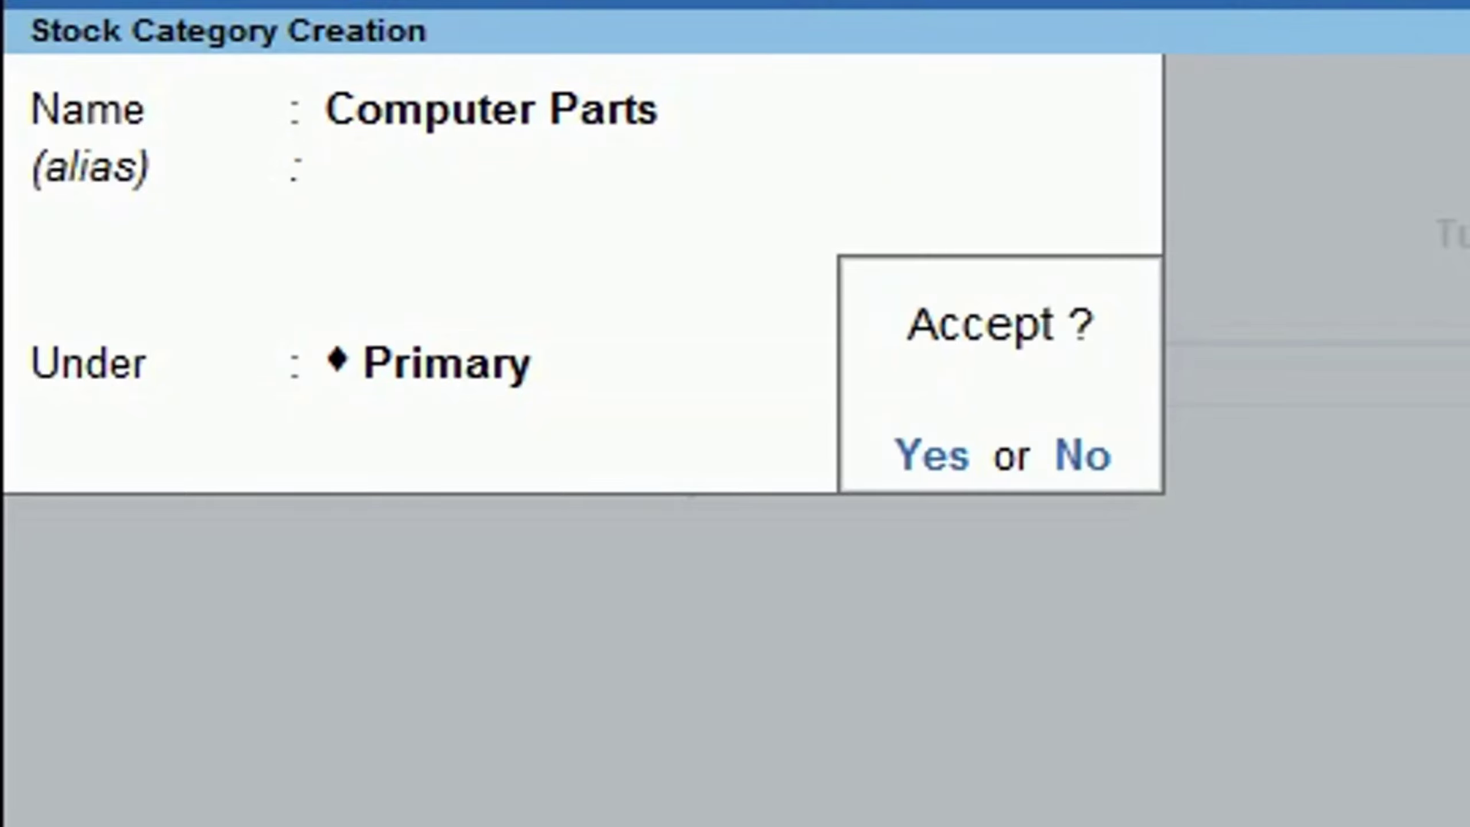
key("y")
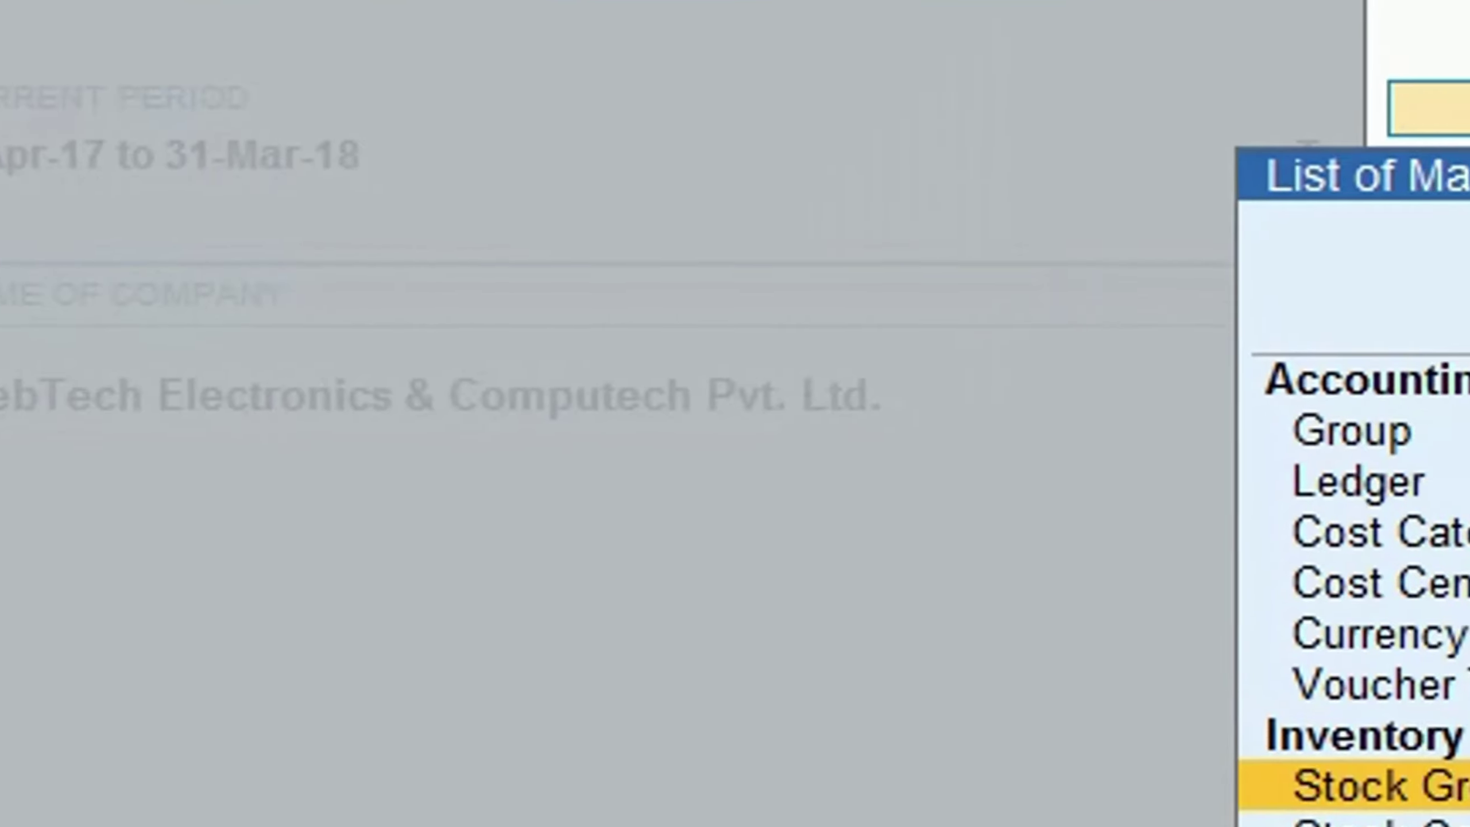
- Create the simple unit Pcs with formal name Pieces, unit quantity code PCS-PIECES and 0 decimal places
key("Down")
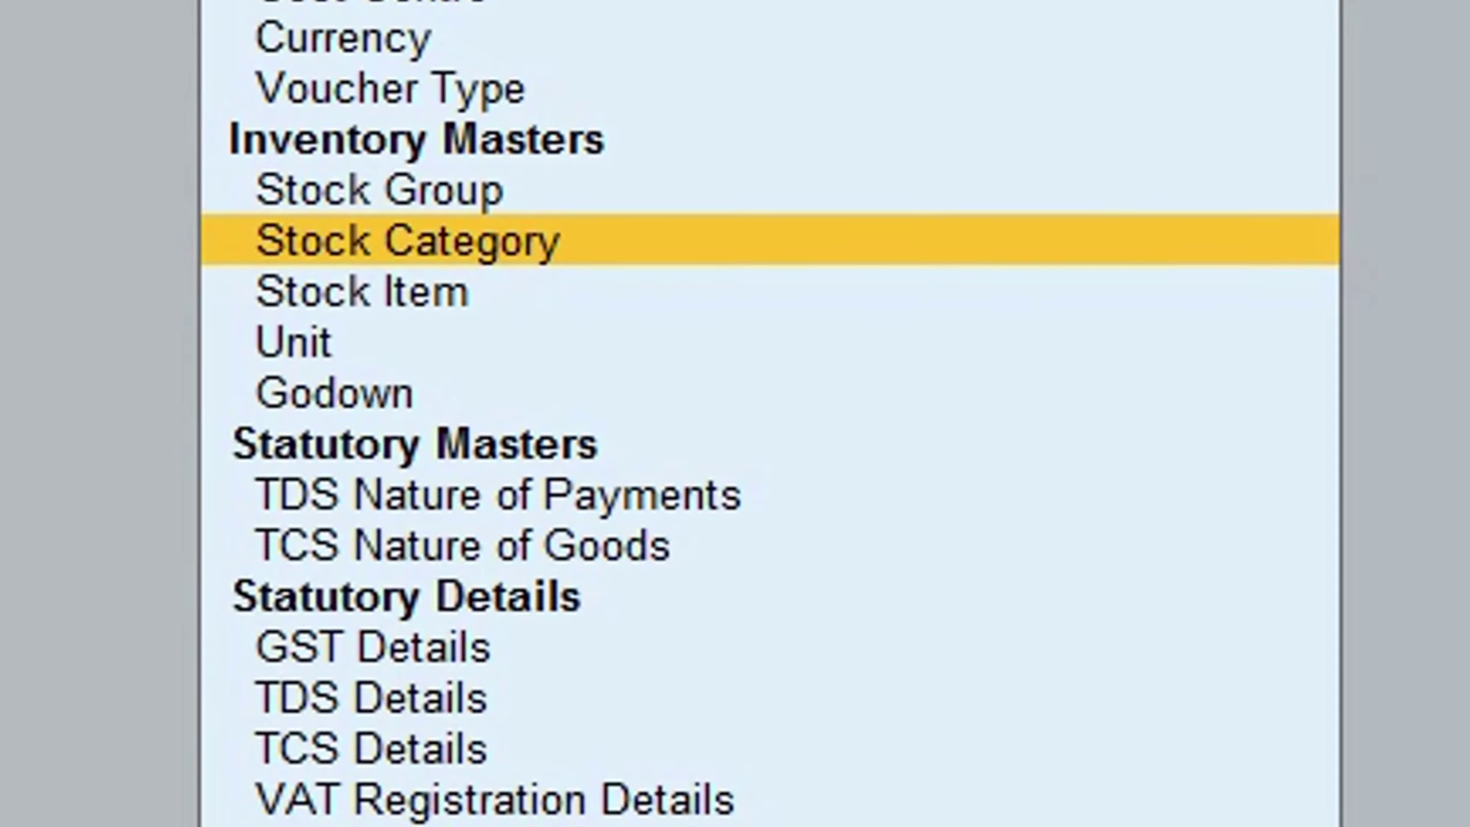
key("Down")
key("Down")
key("Return")
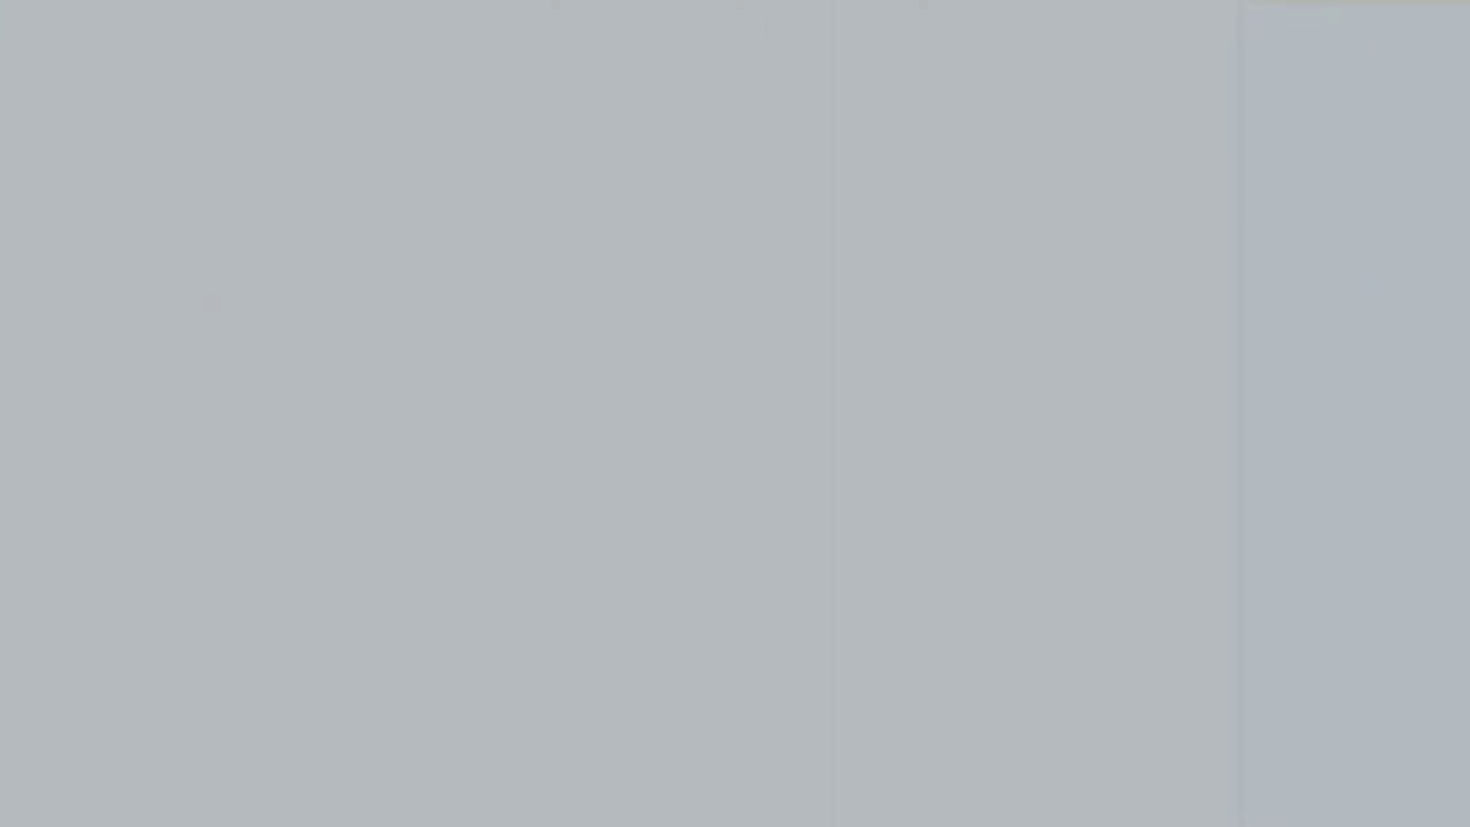
type("Pcs")
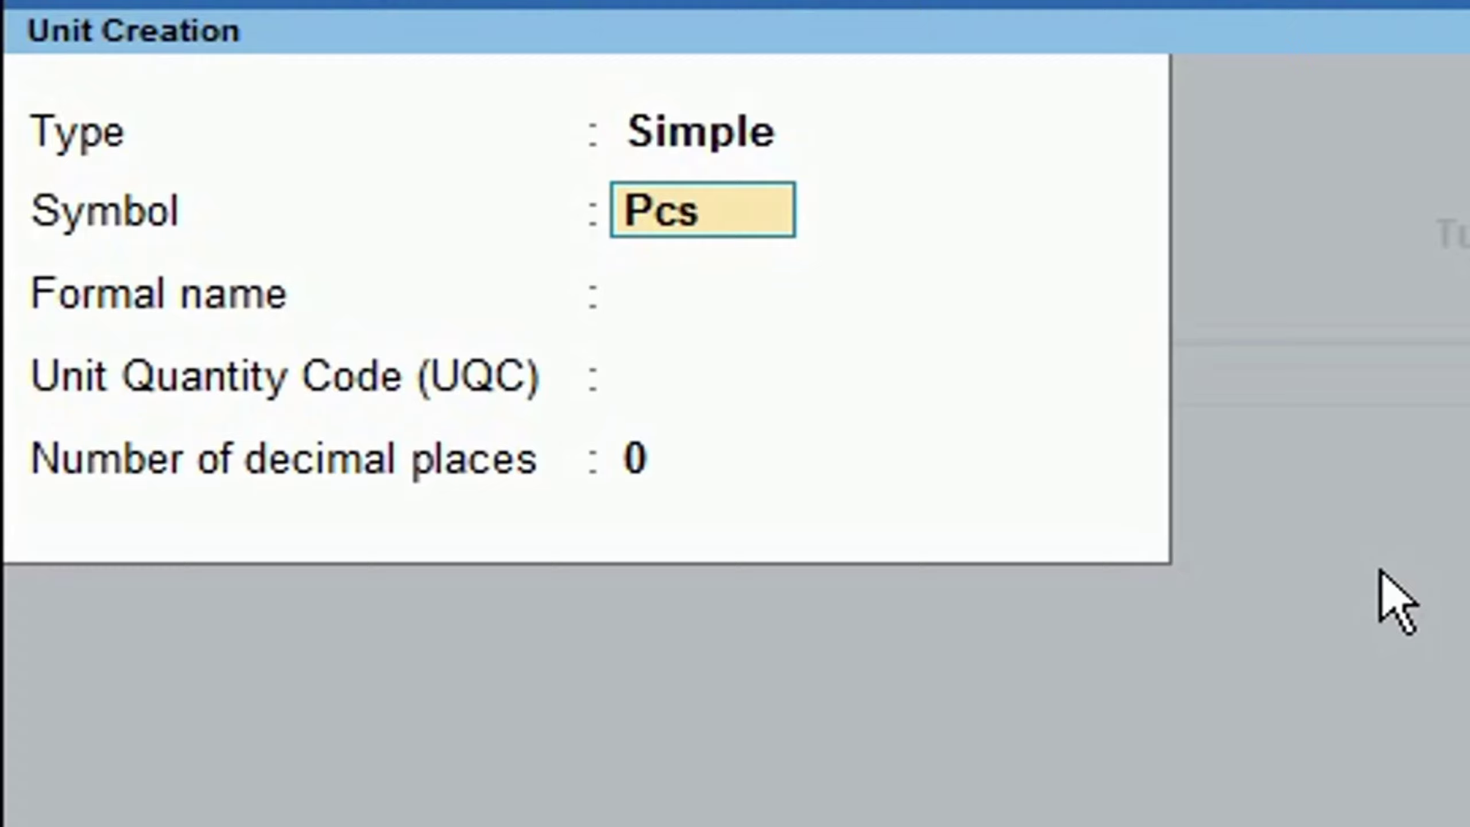
key("Return")
type("Pieces")
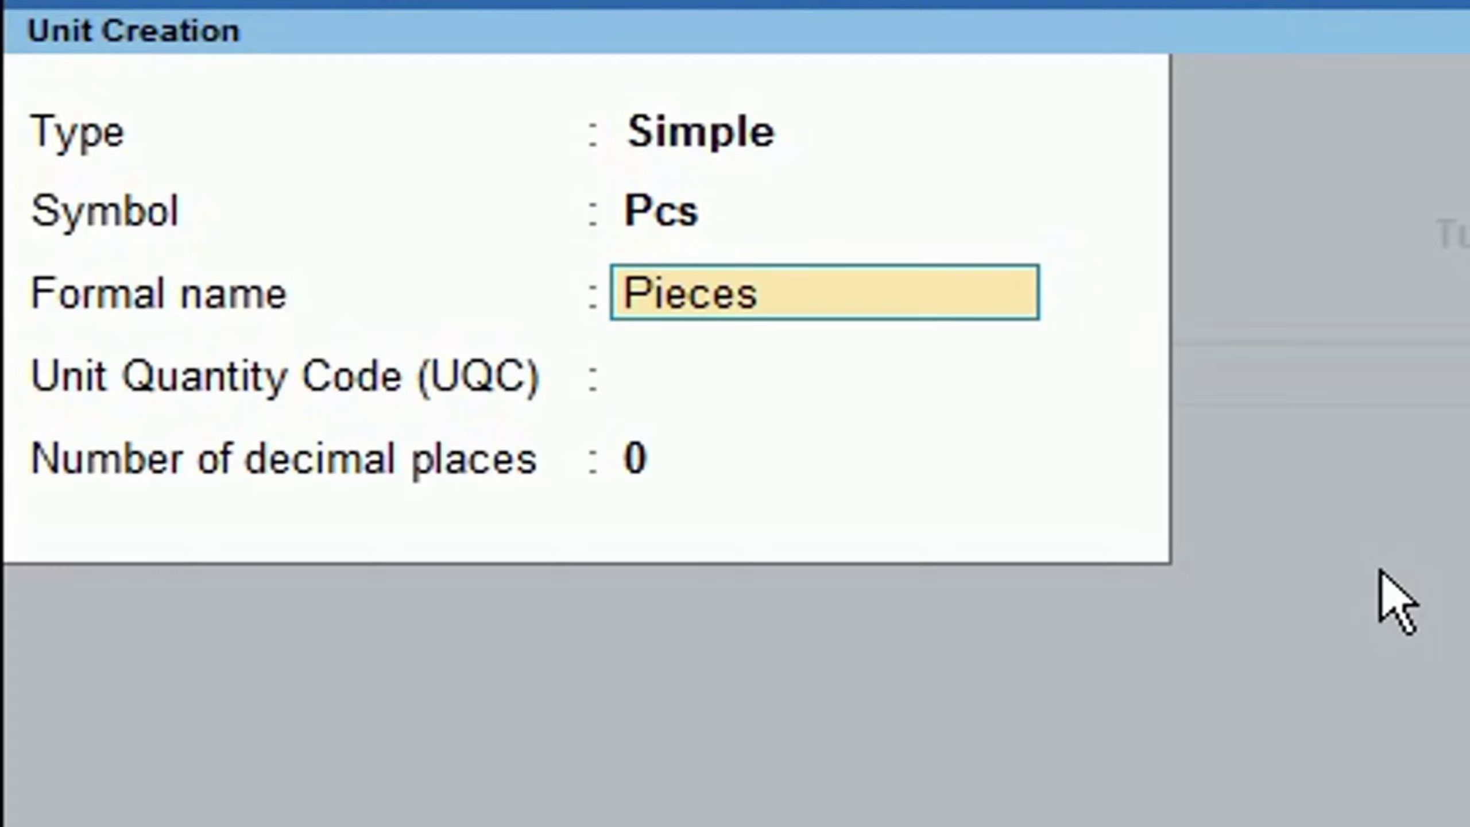
key("Return")
type("Pcs")
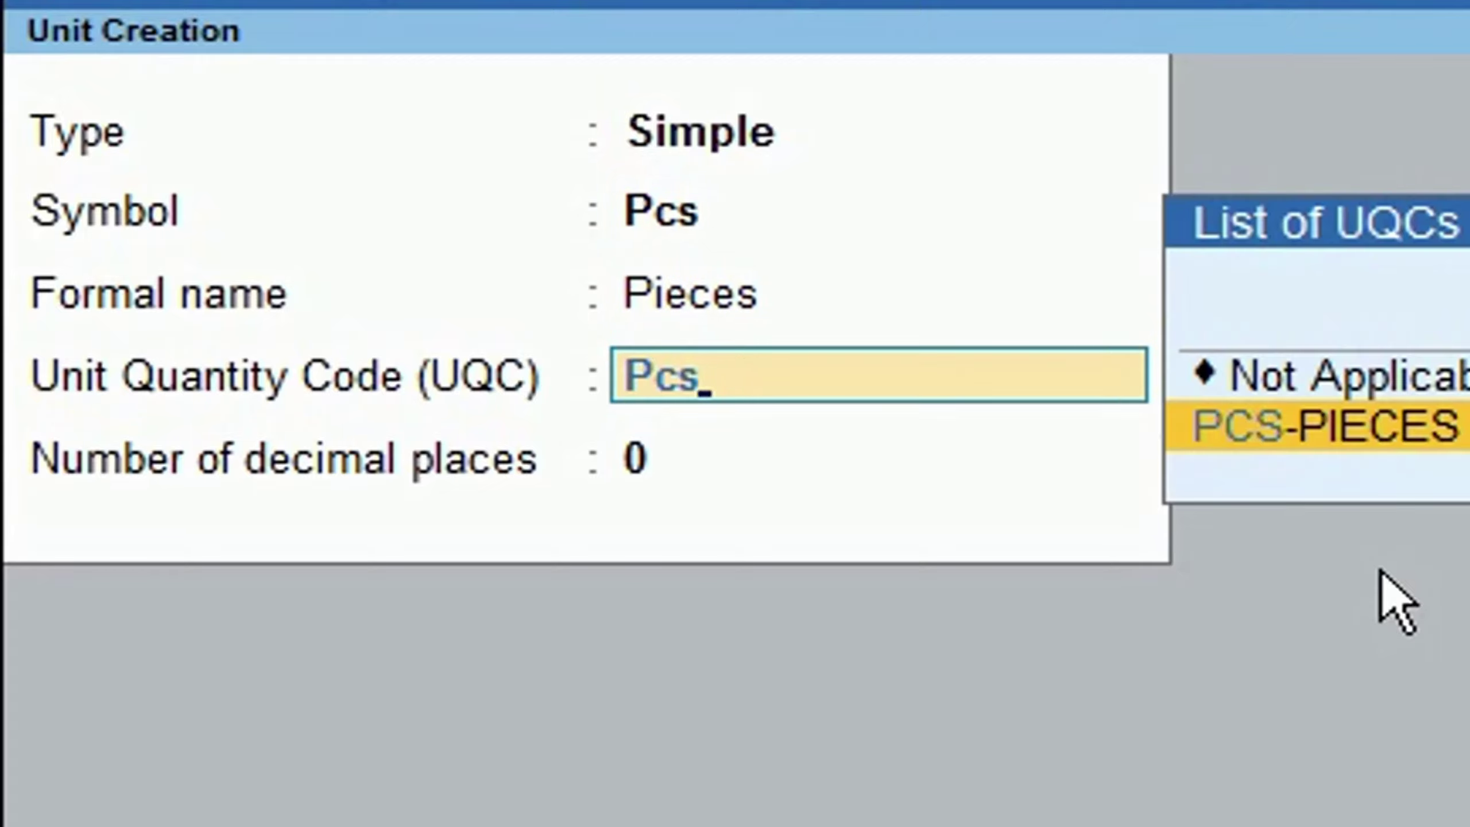
key("Return")
key("Return")
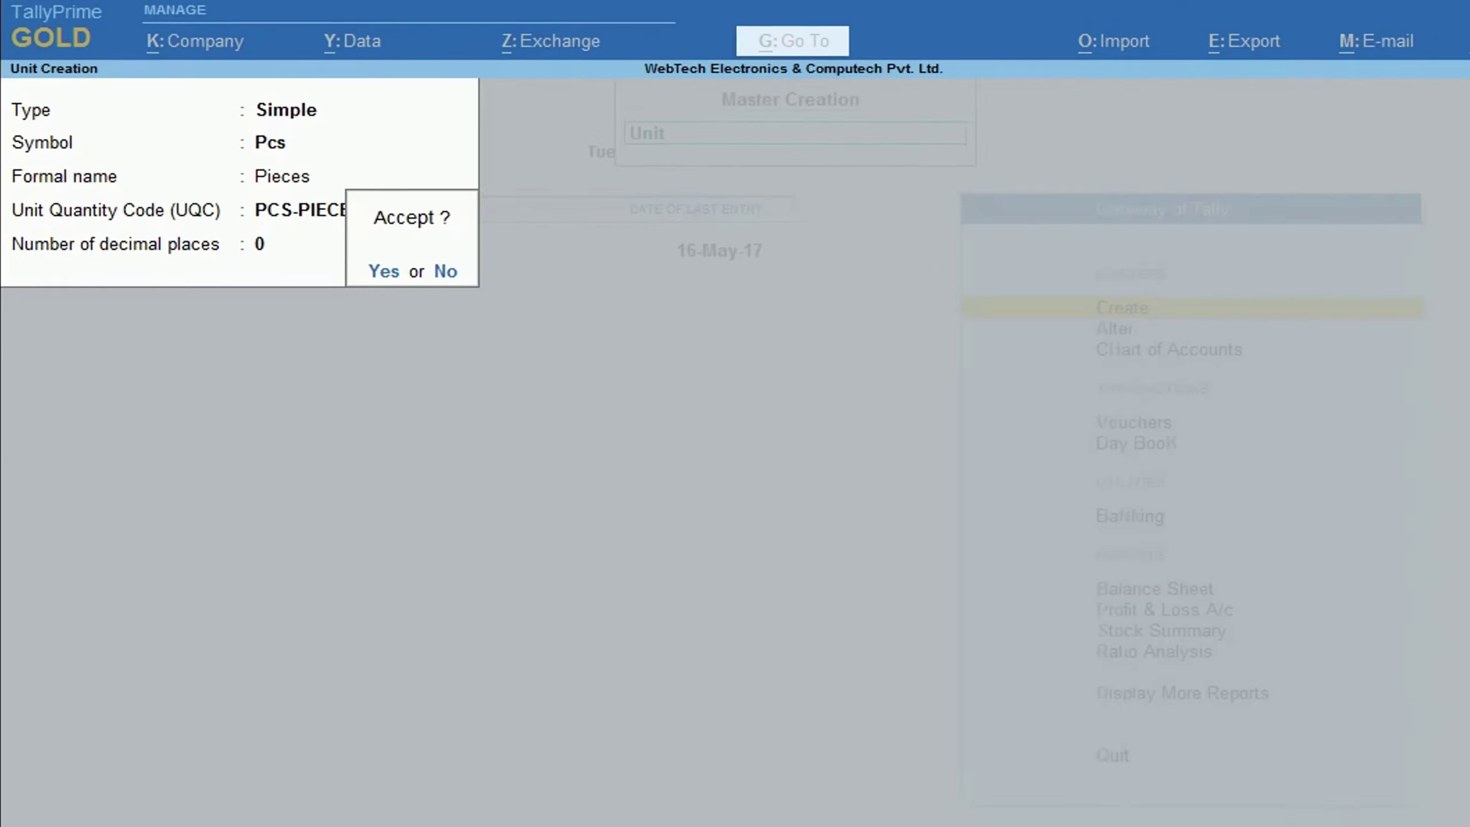
key("Return")
- Create two new godowns named UP and DELHI, both under Primary
key("Return")
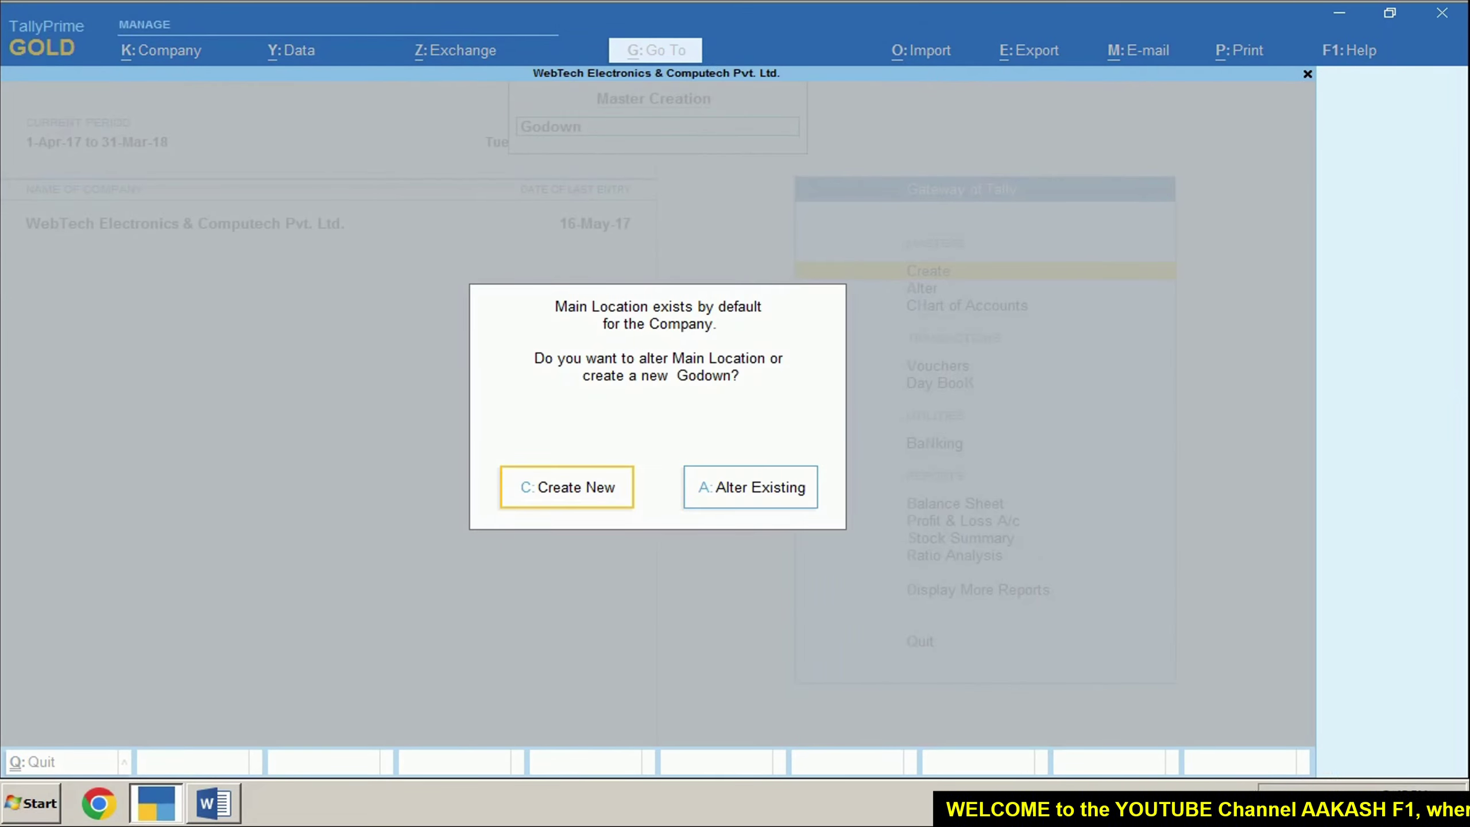
left_click(580, 501)
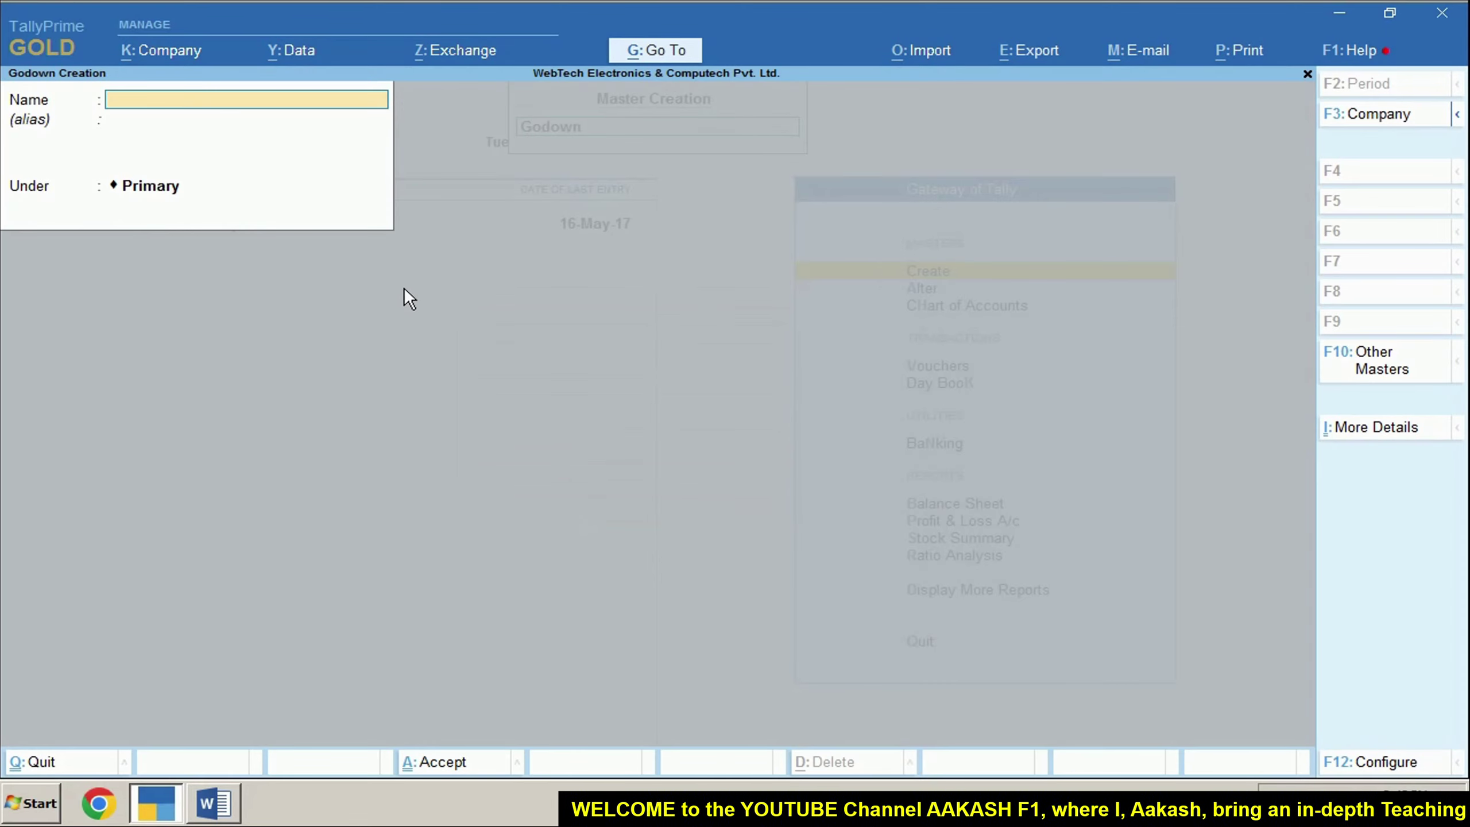
type("UP")
key("Return")
key("Return")
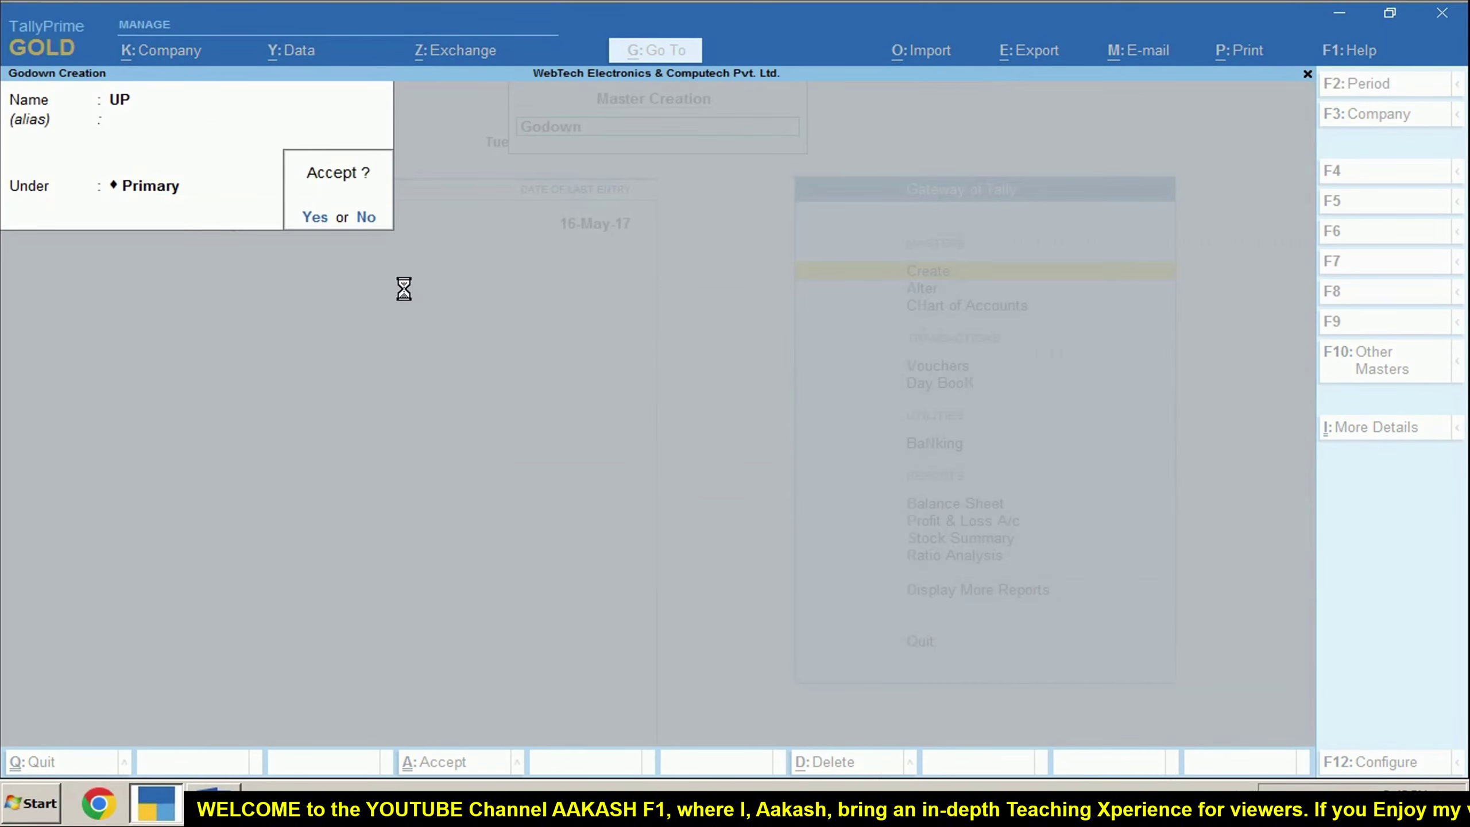
key("Return")
type("DELHI")
key("Return")
key("Return")
- Check the godown names in the Word brief and create the godown Noida under UP
key("alt+Tab")
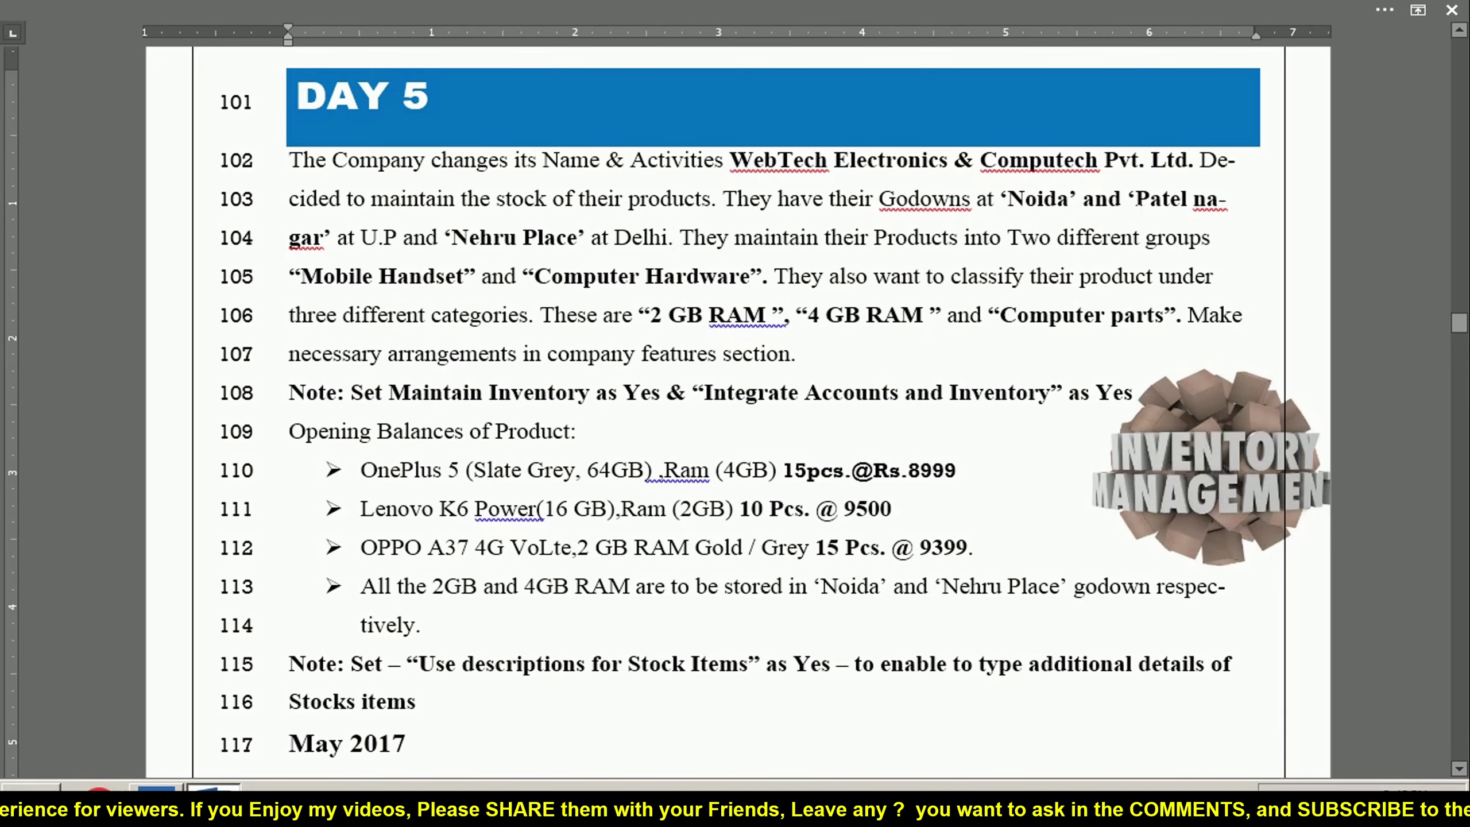
key("alt+Tab")
type("Noida")
key("Return")
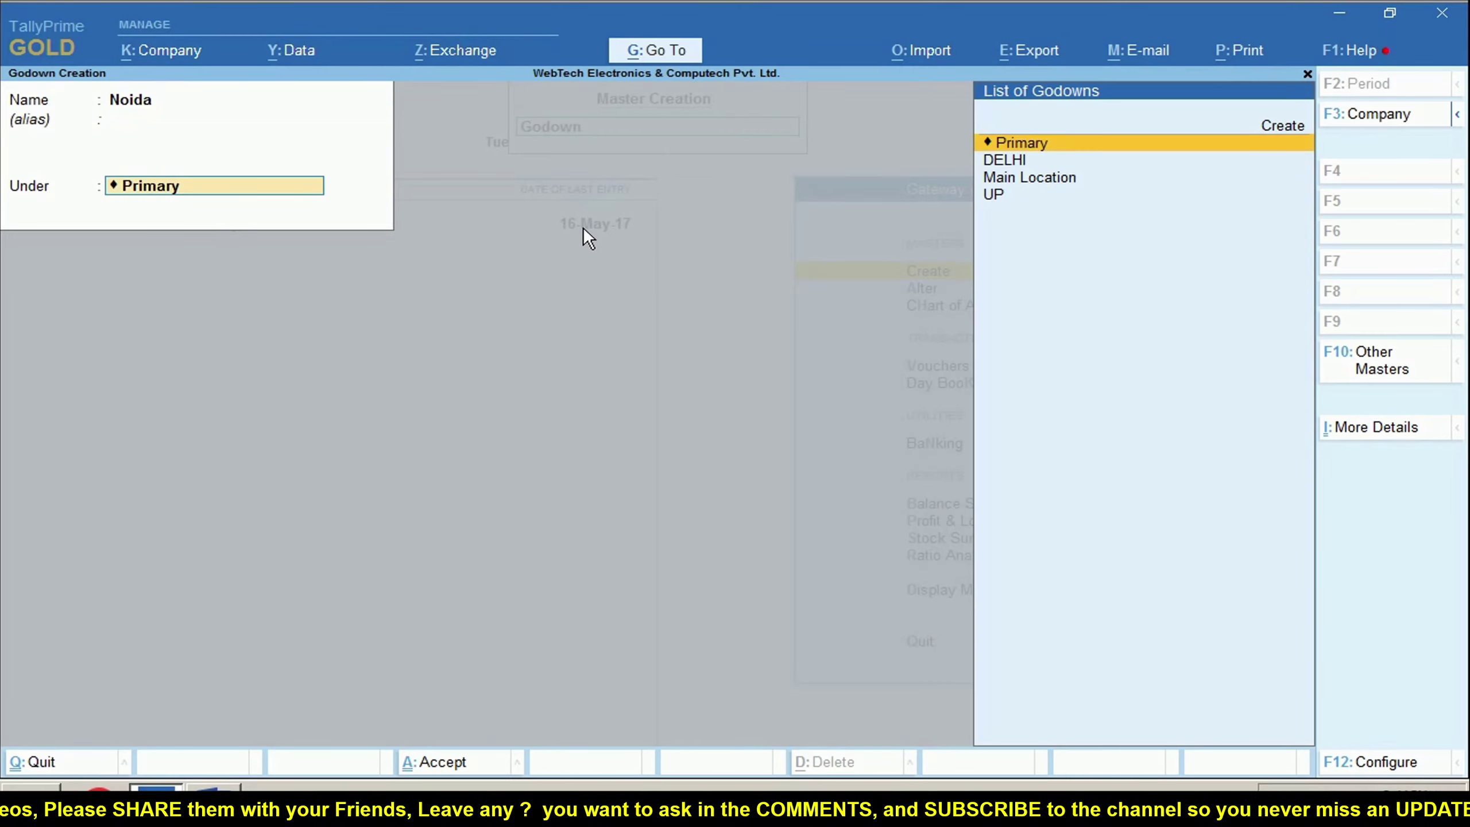
key("Down")
key("Down")
key("Down")
key("Return")
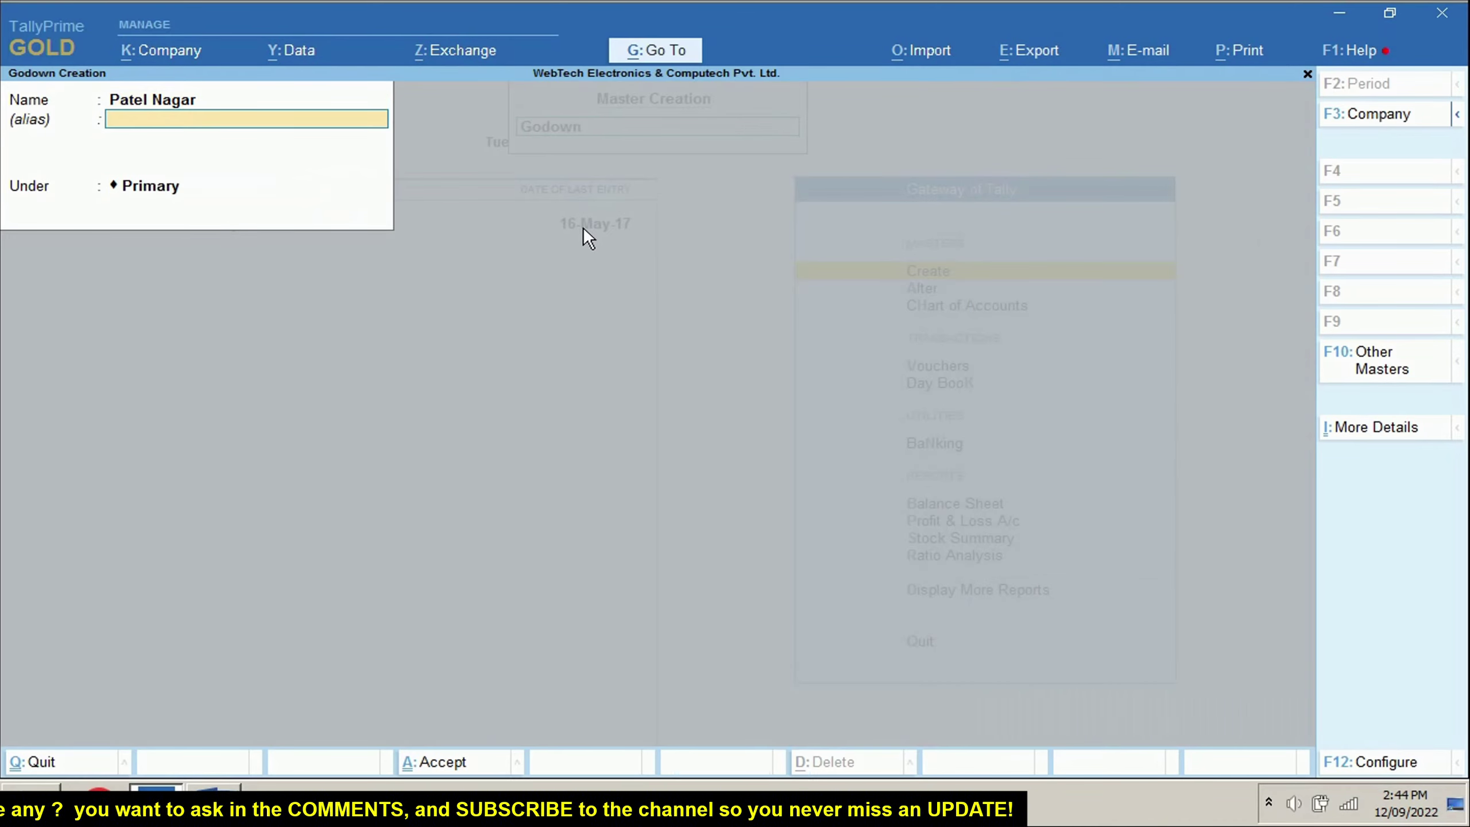
- Create the godown Patel Nagar under UP
key("Return")
type("Up")
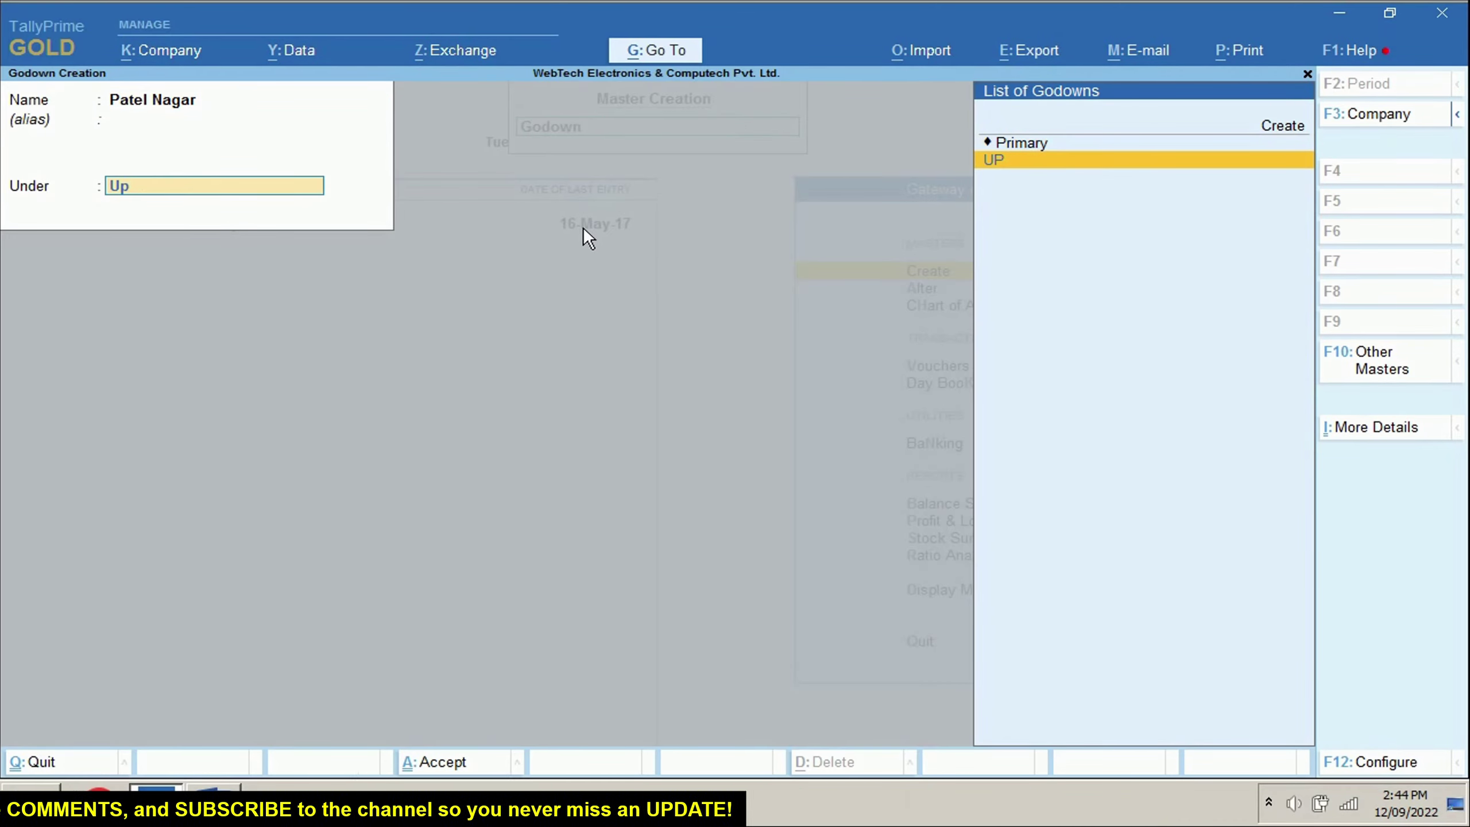
key("Return")
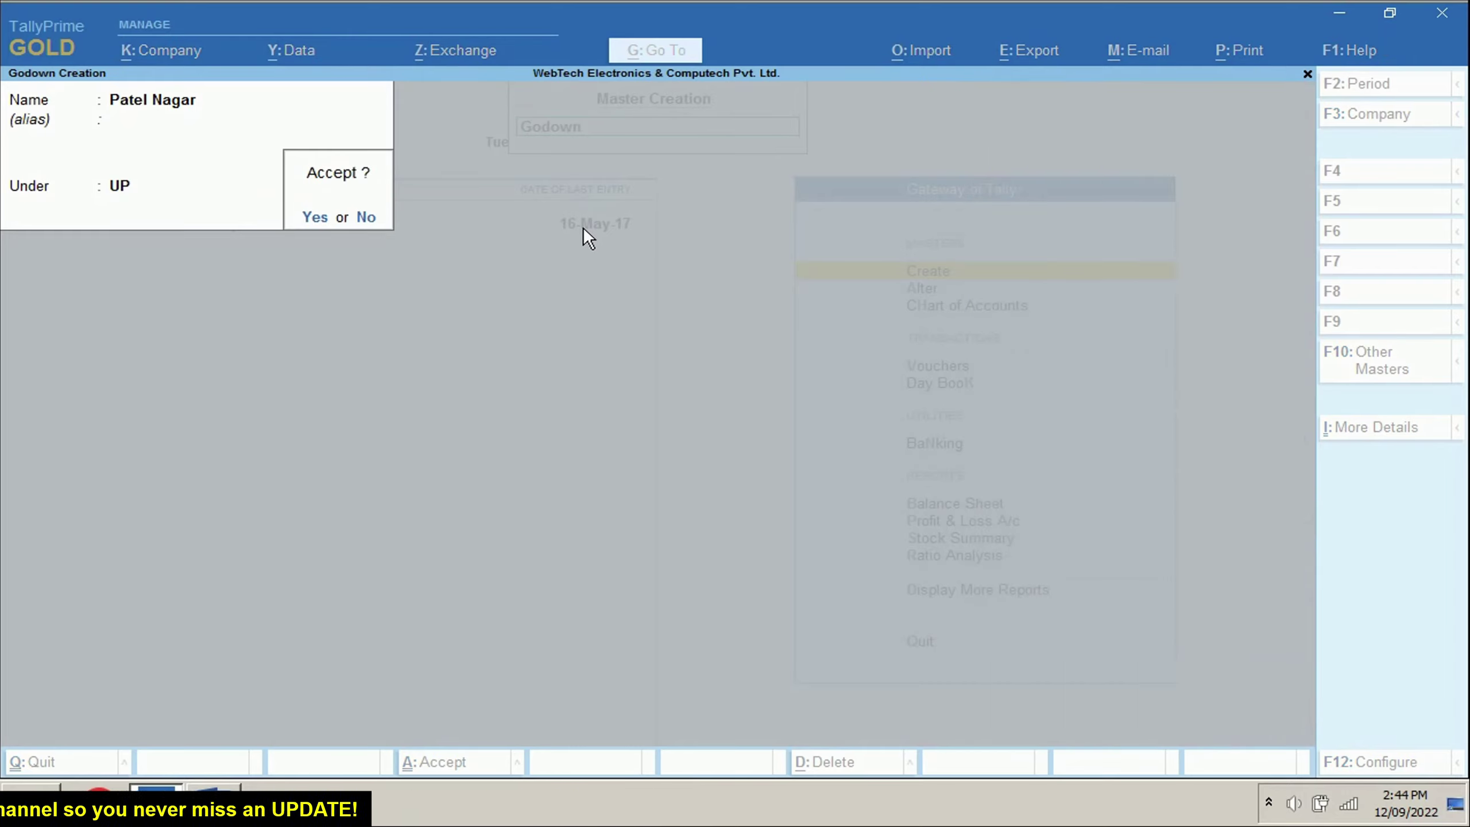
key("Return")
- Create the godown Nehru Place under DELHI and leave godown creation
type("Nehr")
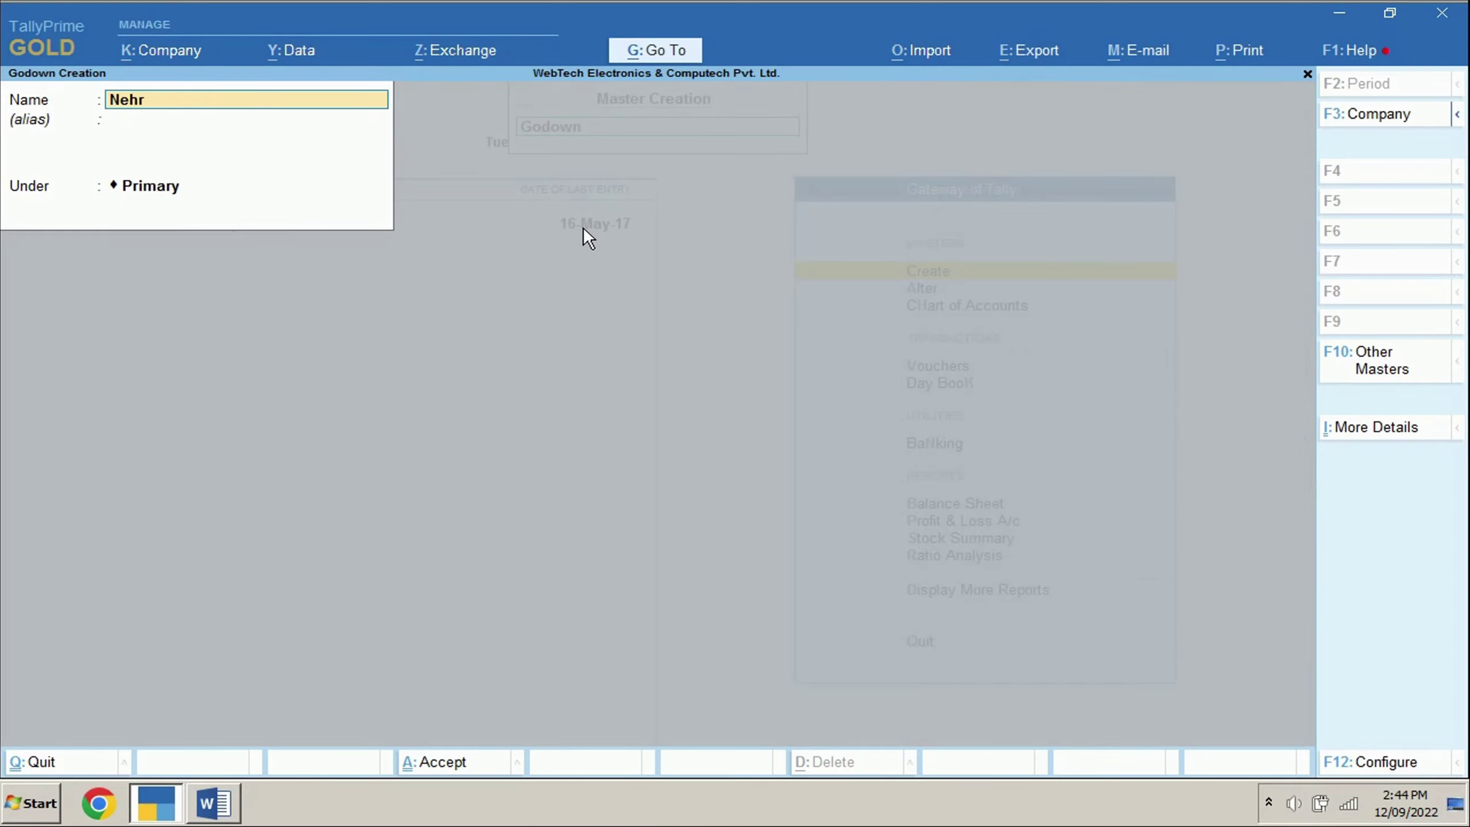
type("u Place")
key("Return")
key("Return")
type("Delhi")
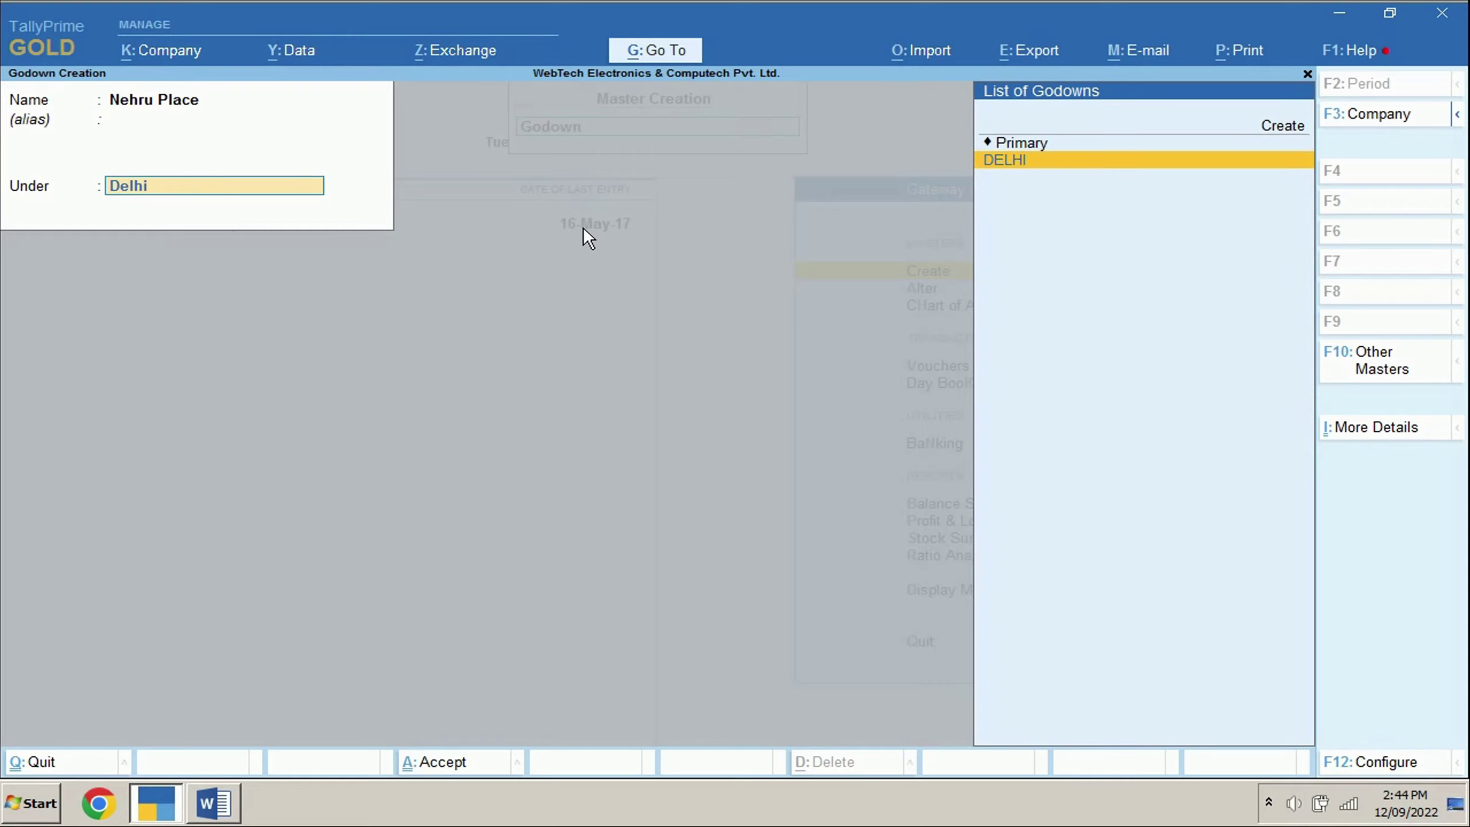
key("Return")
key("Return")
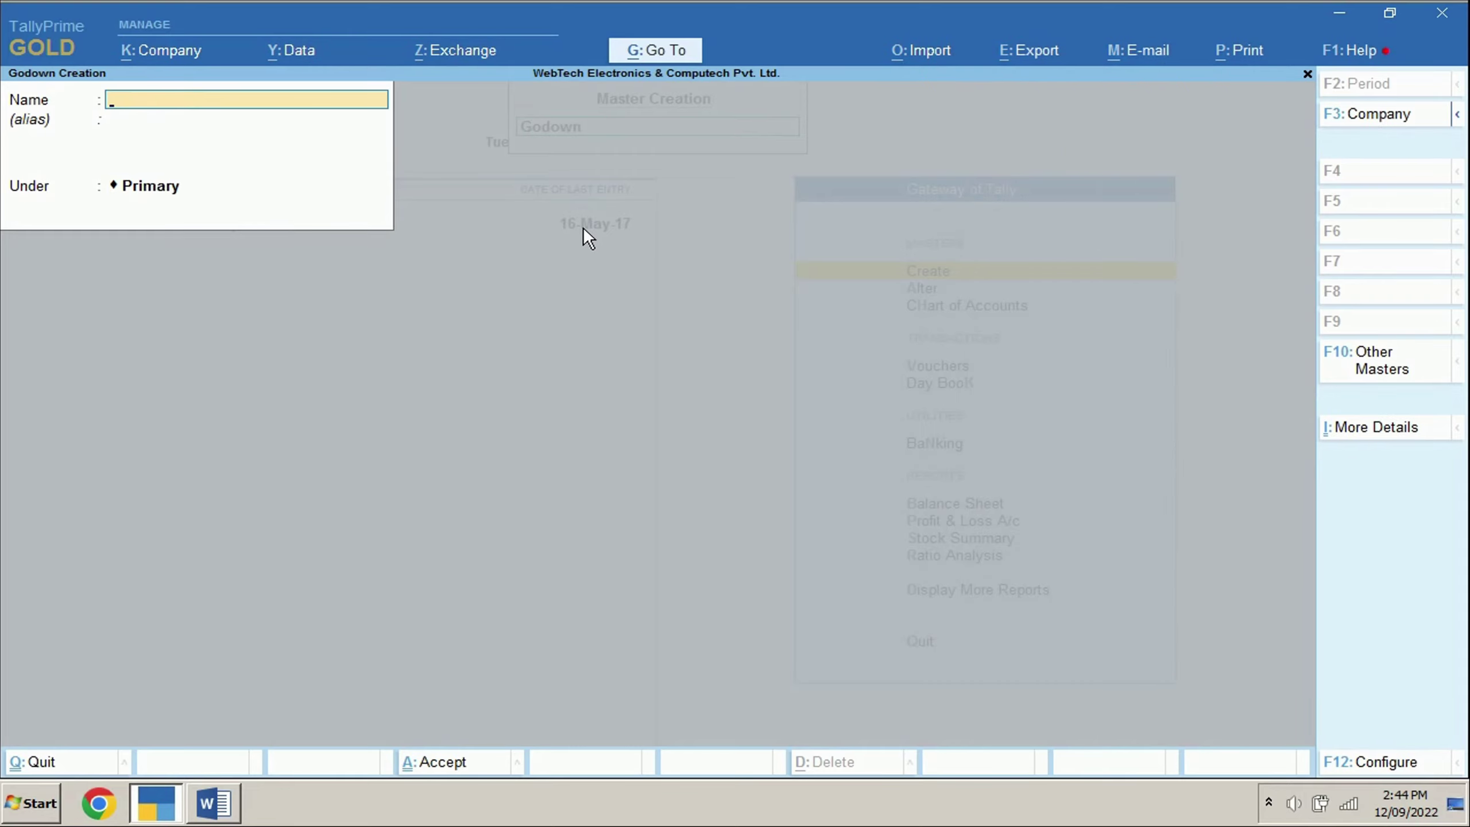
key("Escape")
key("Return")
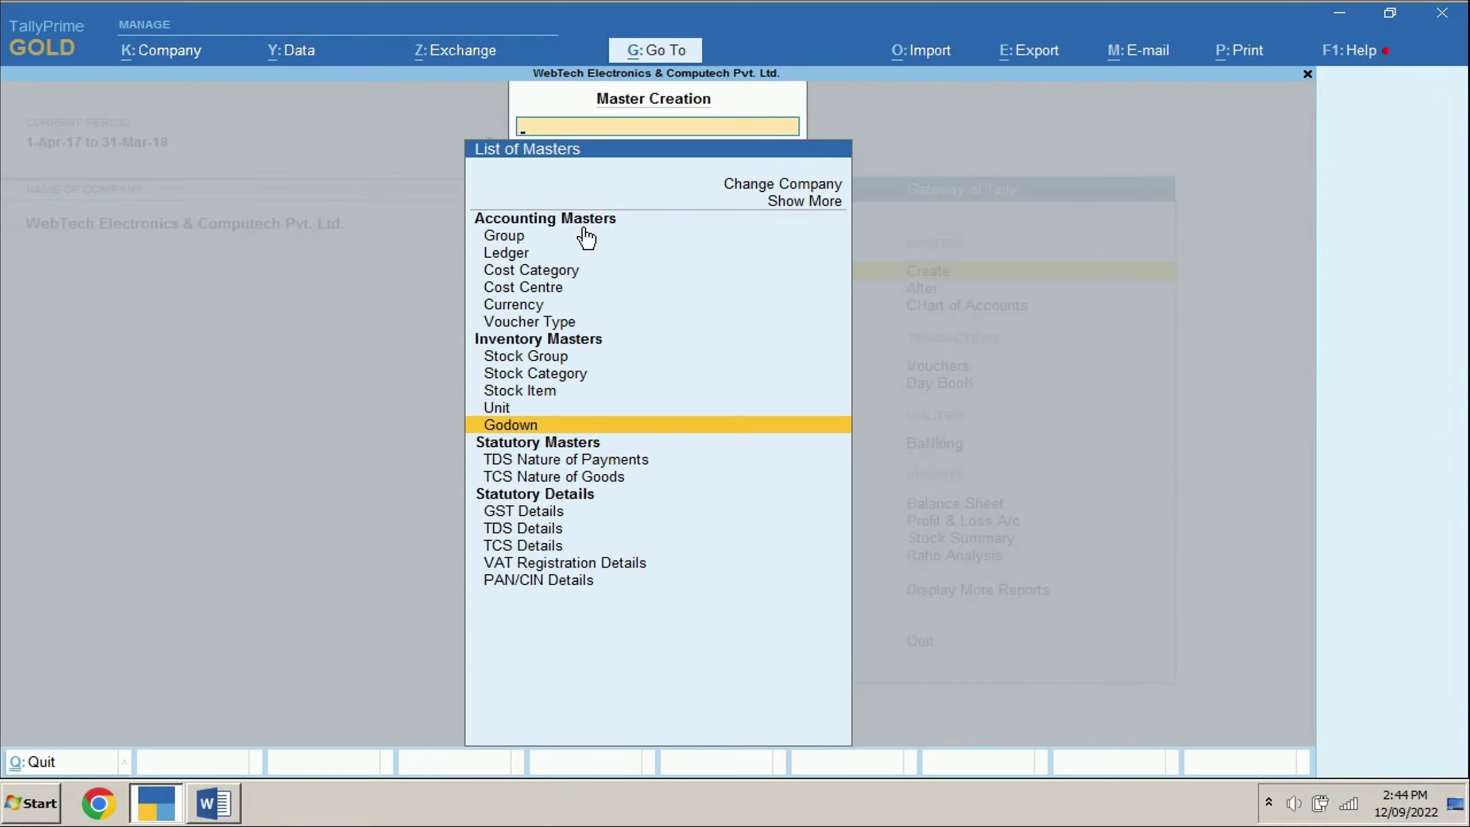
- Start a new stock item named One Plus 5 with no alias, taking the product from the Word brief
key("Up")
key("Up")
key("Return")
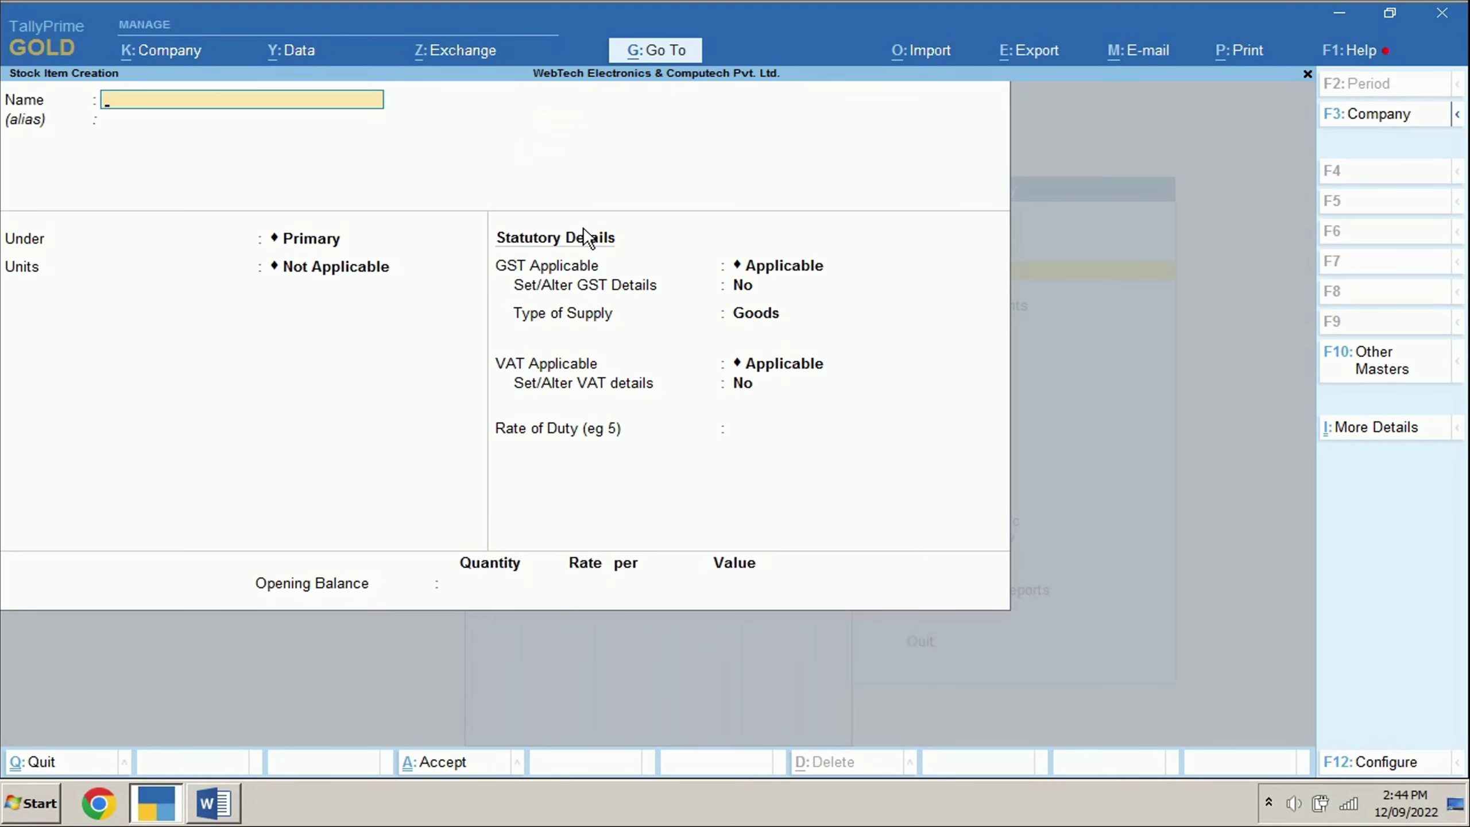
key("alt+Tab")
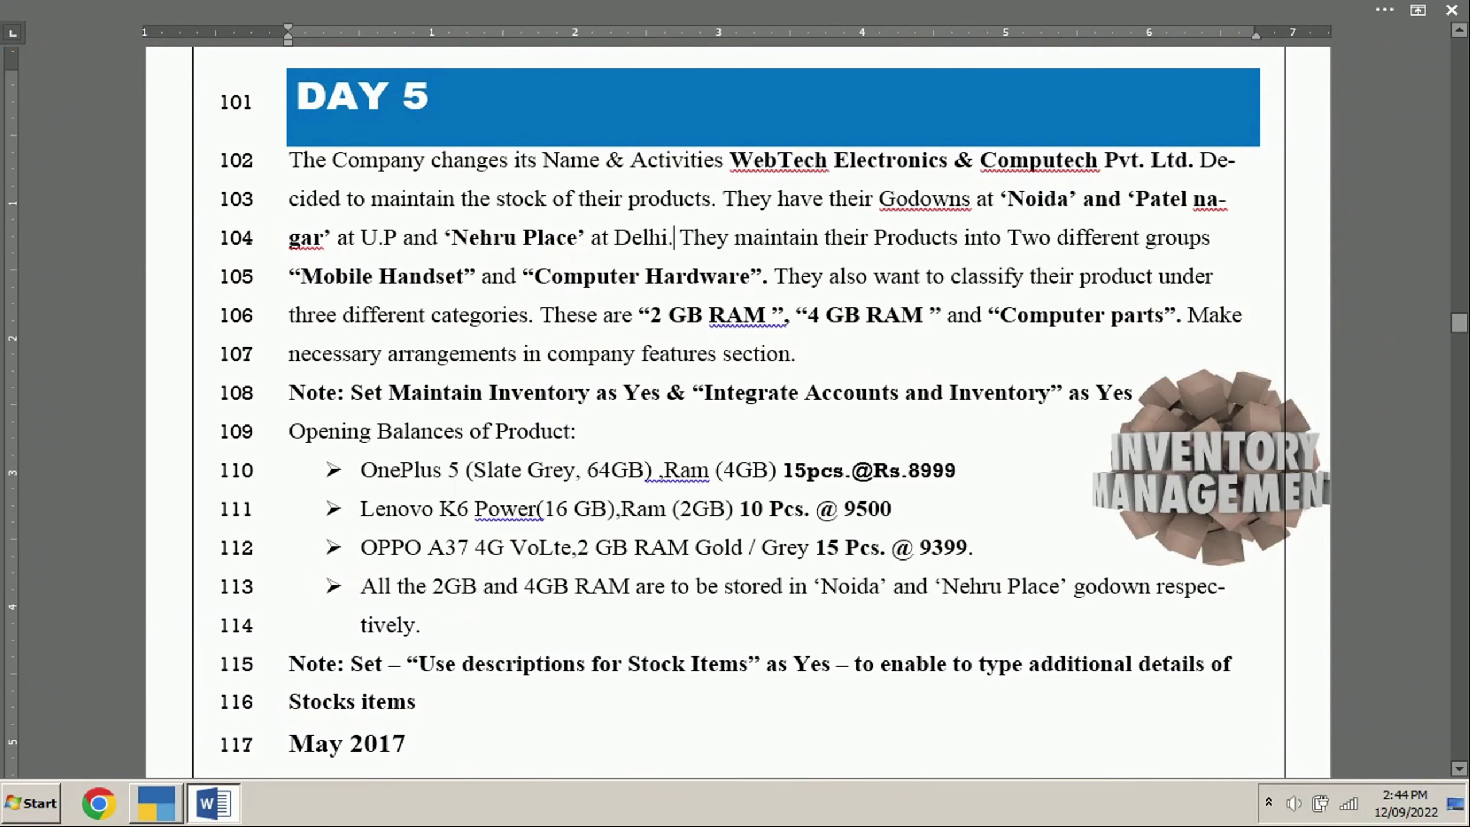
key("alt+Tab")
type("One Plus")
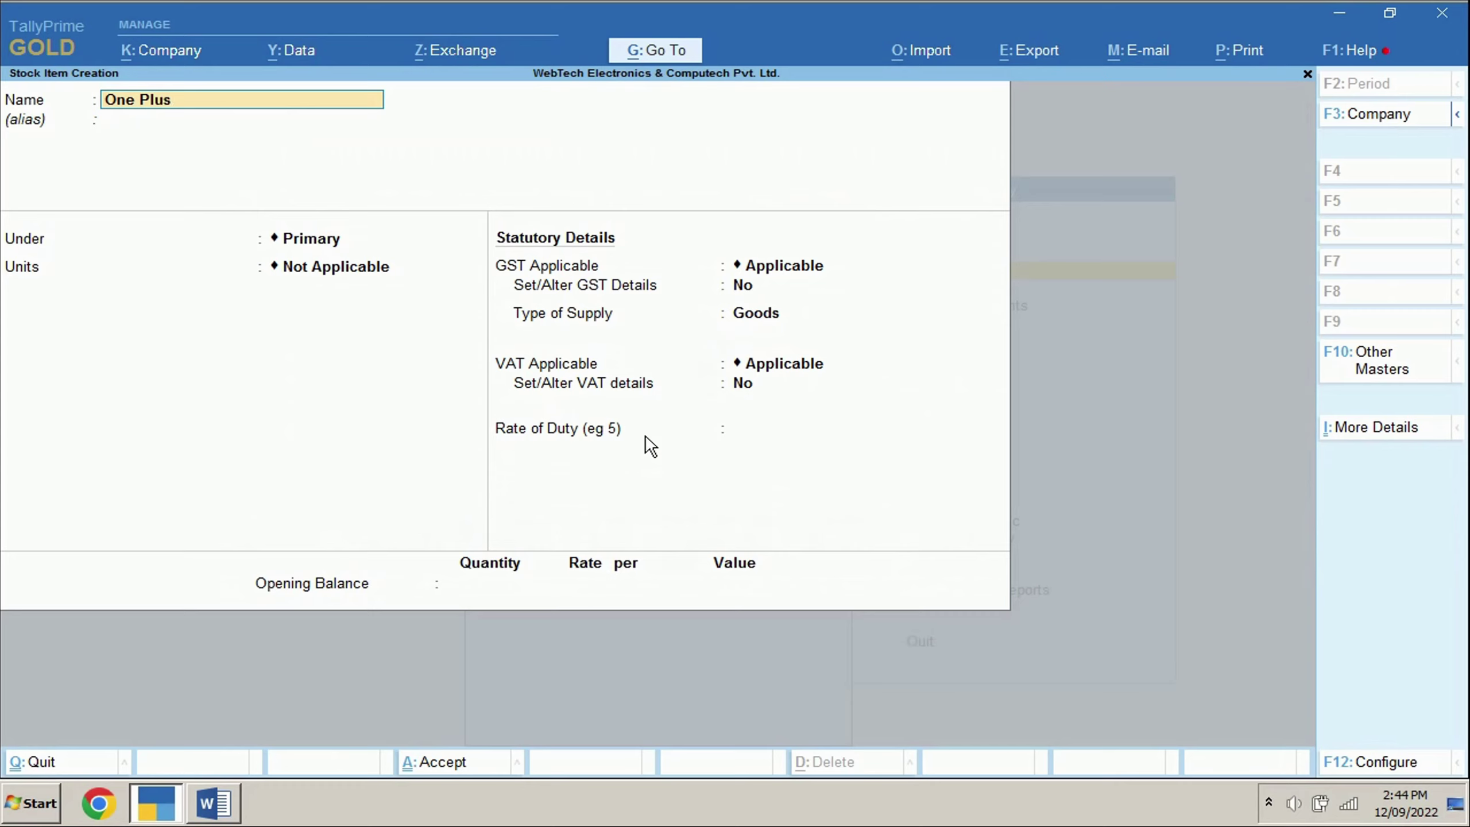
type(" 5")
key("Return")
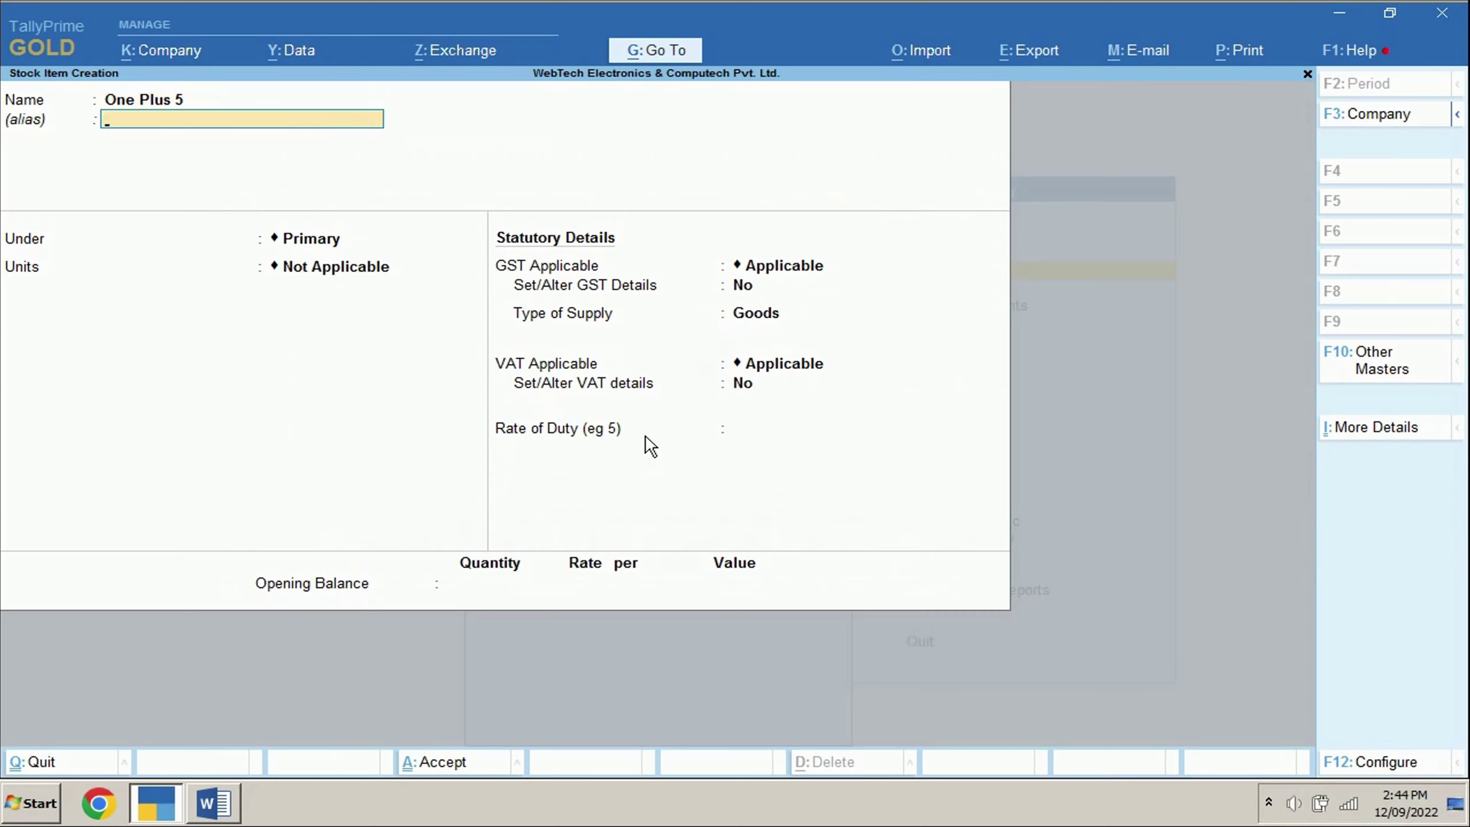
key("Return")
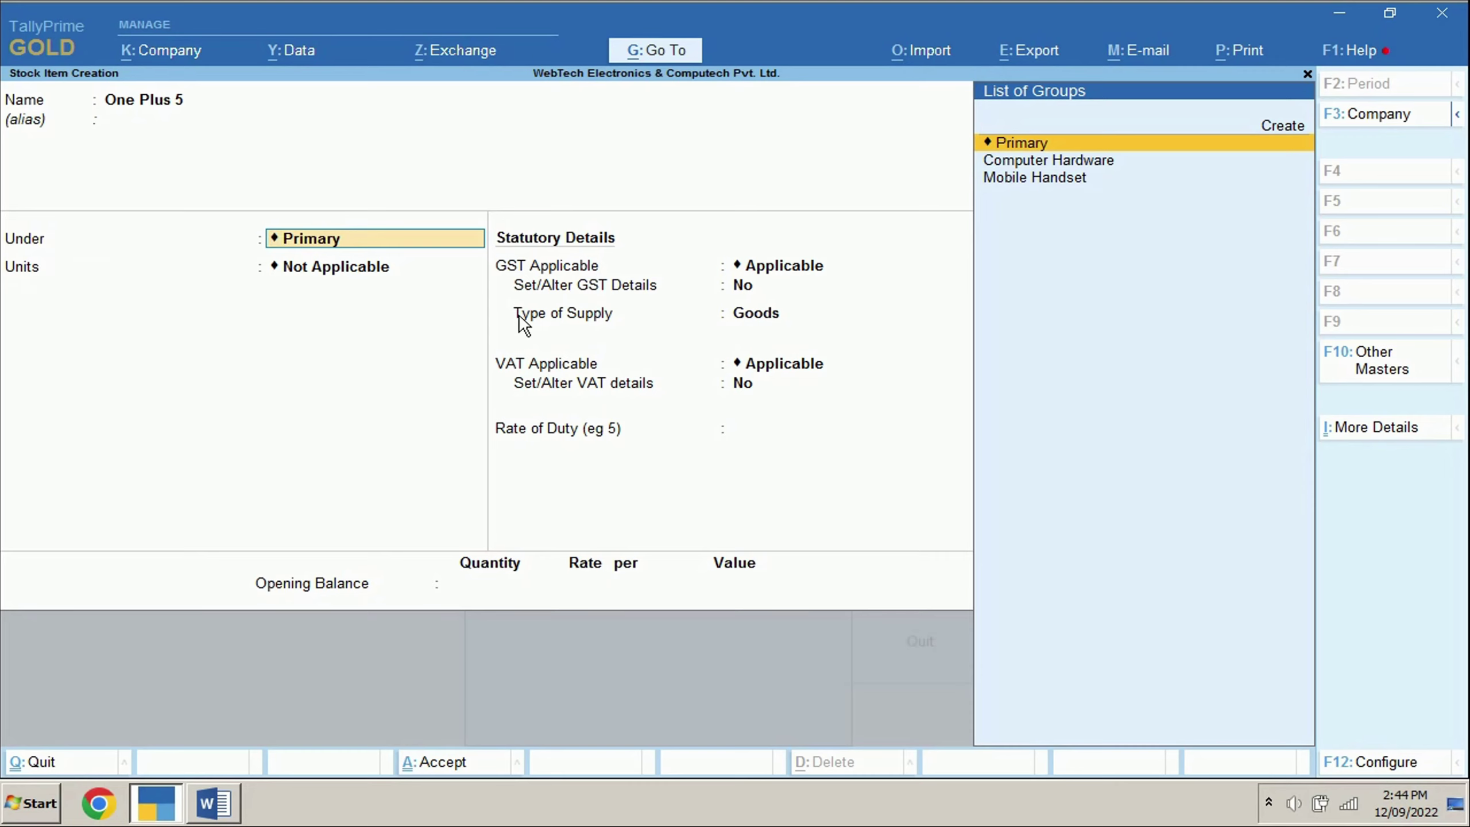
- In the stock item configuration, set Show more configurations and Use Stock Category for Stock Items to Yes and save
left_click(1377, 762)
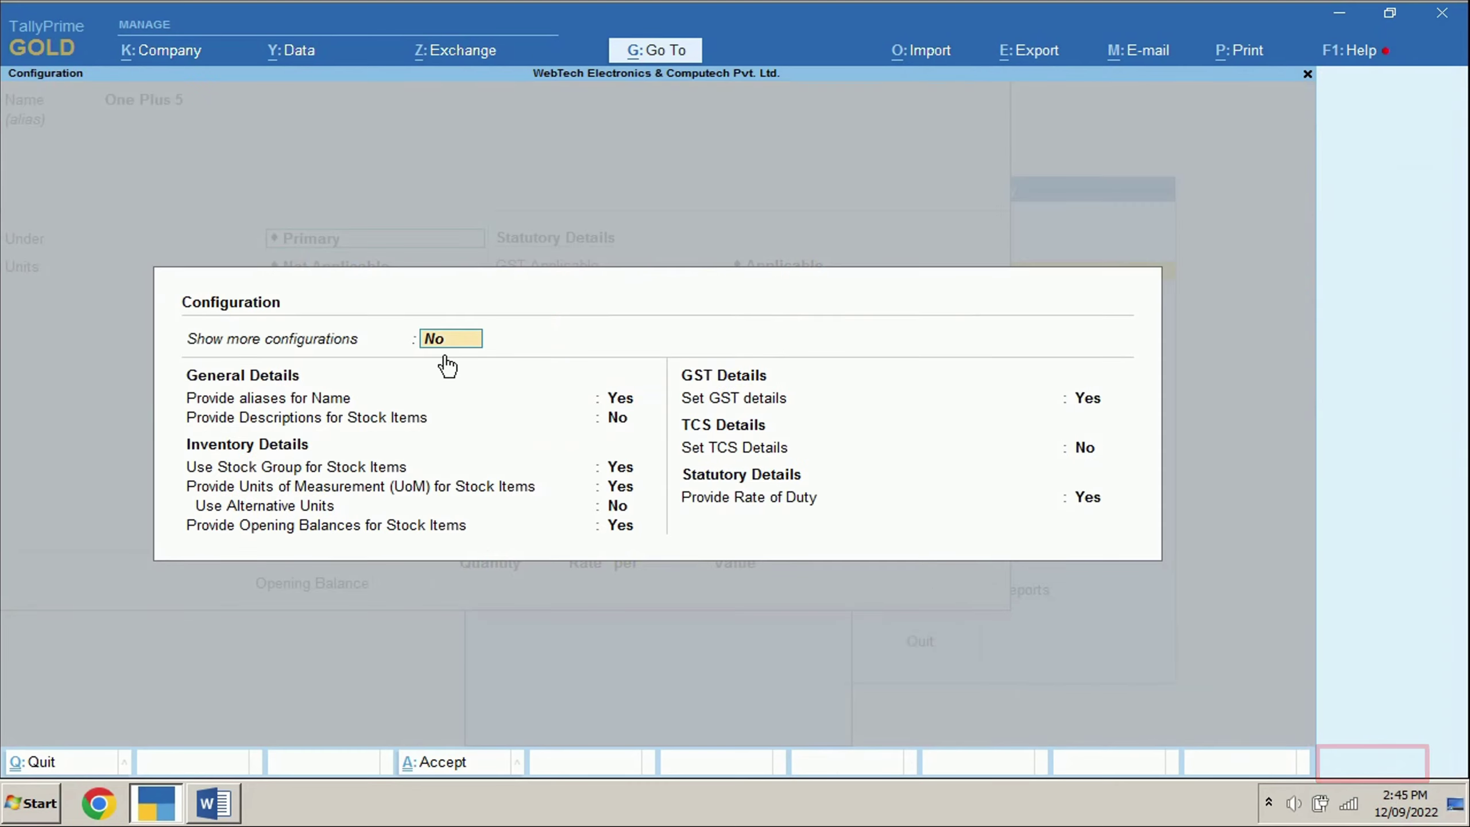
type("y")
key("Return")
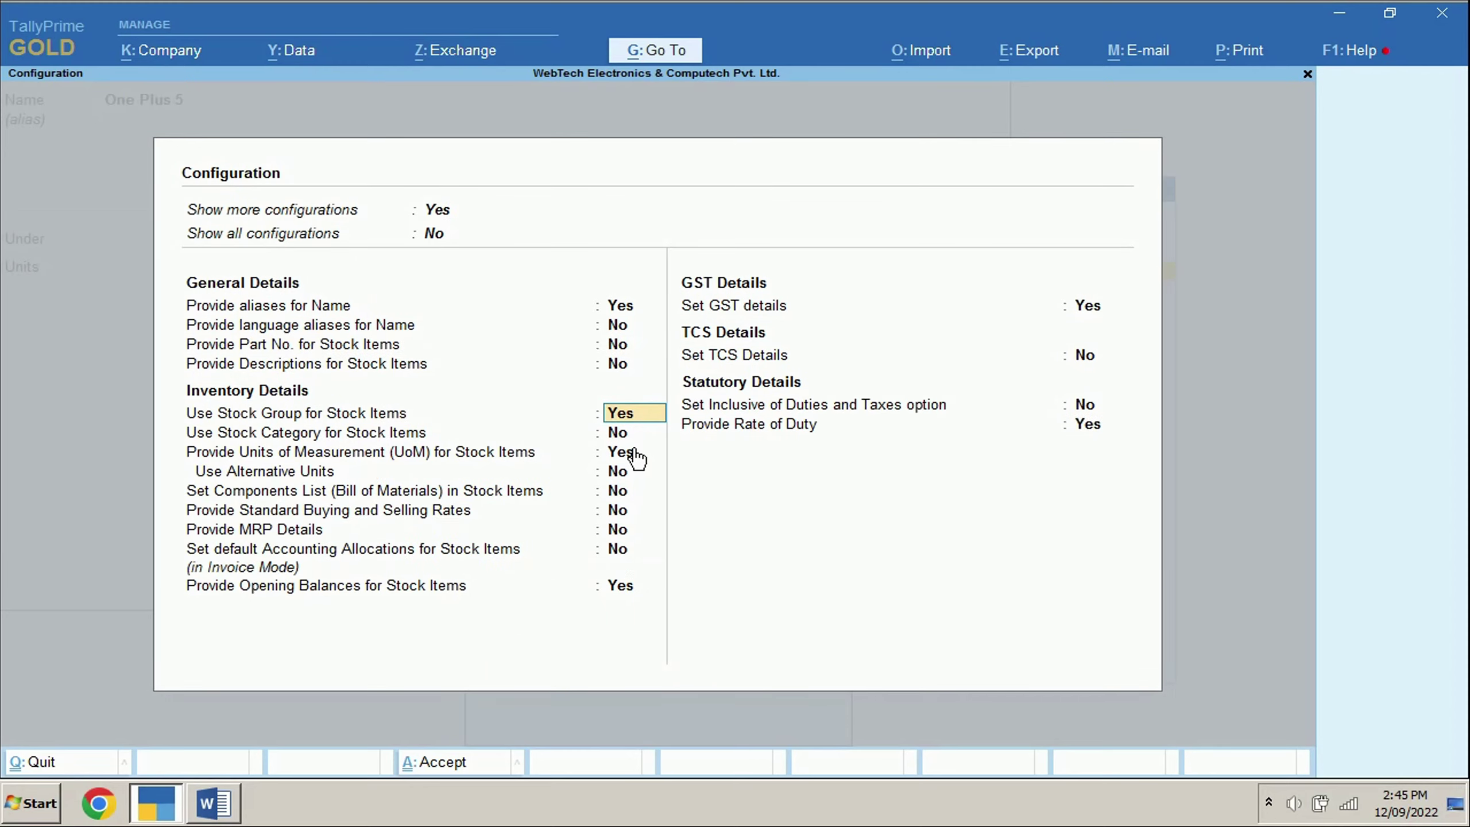
key("ctrl+a")
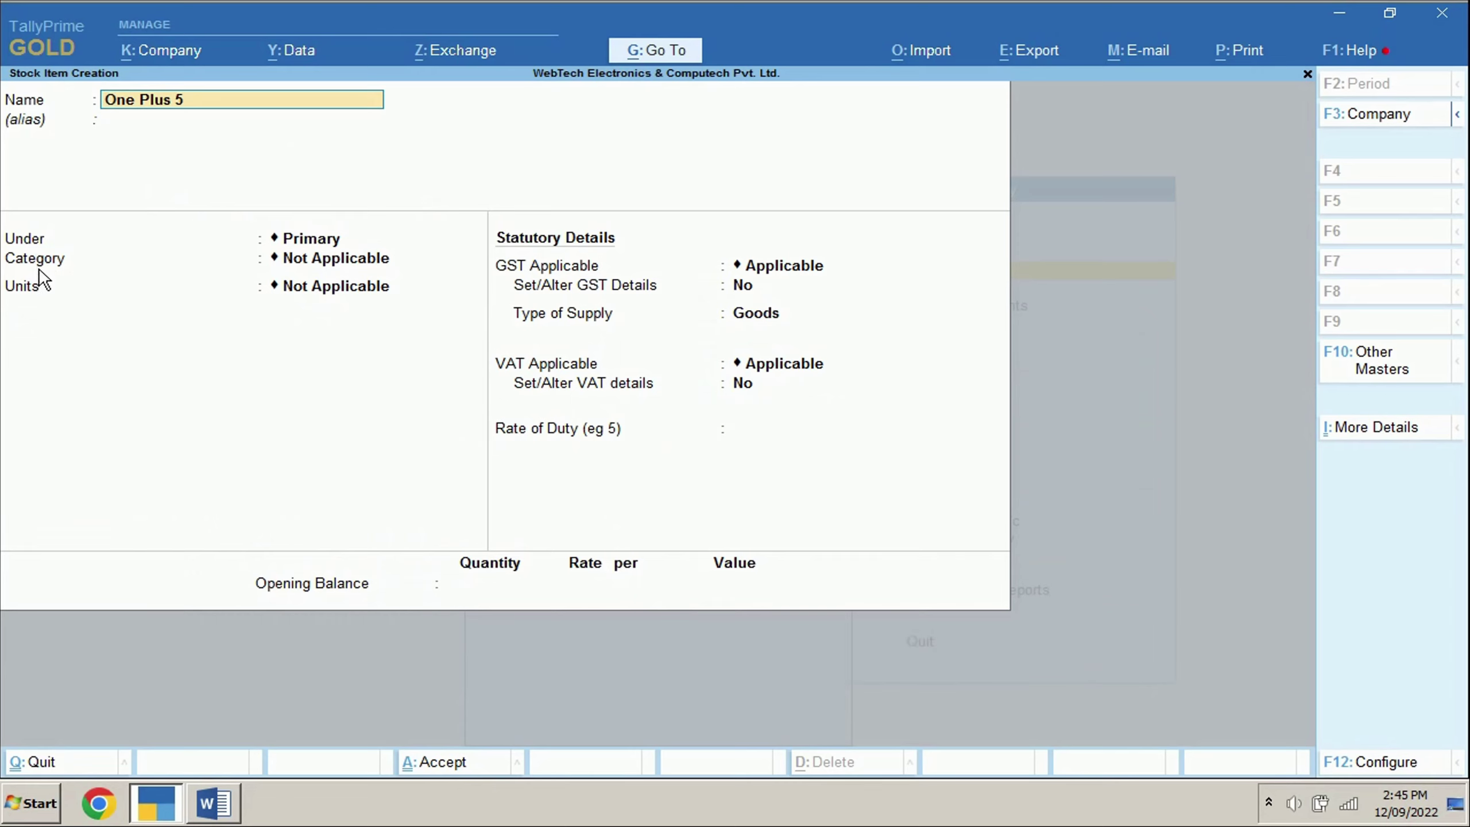
- Place One Plus 5 under the Mobile Handset group and assign the 4GB Ram category given in the brief
key("Return")
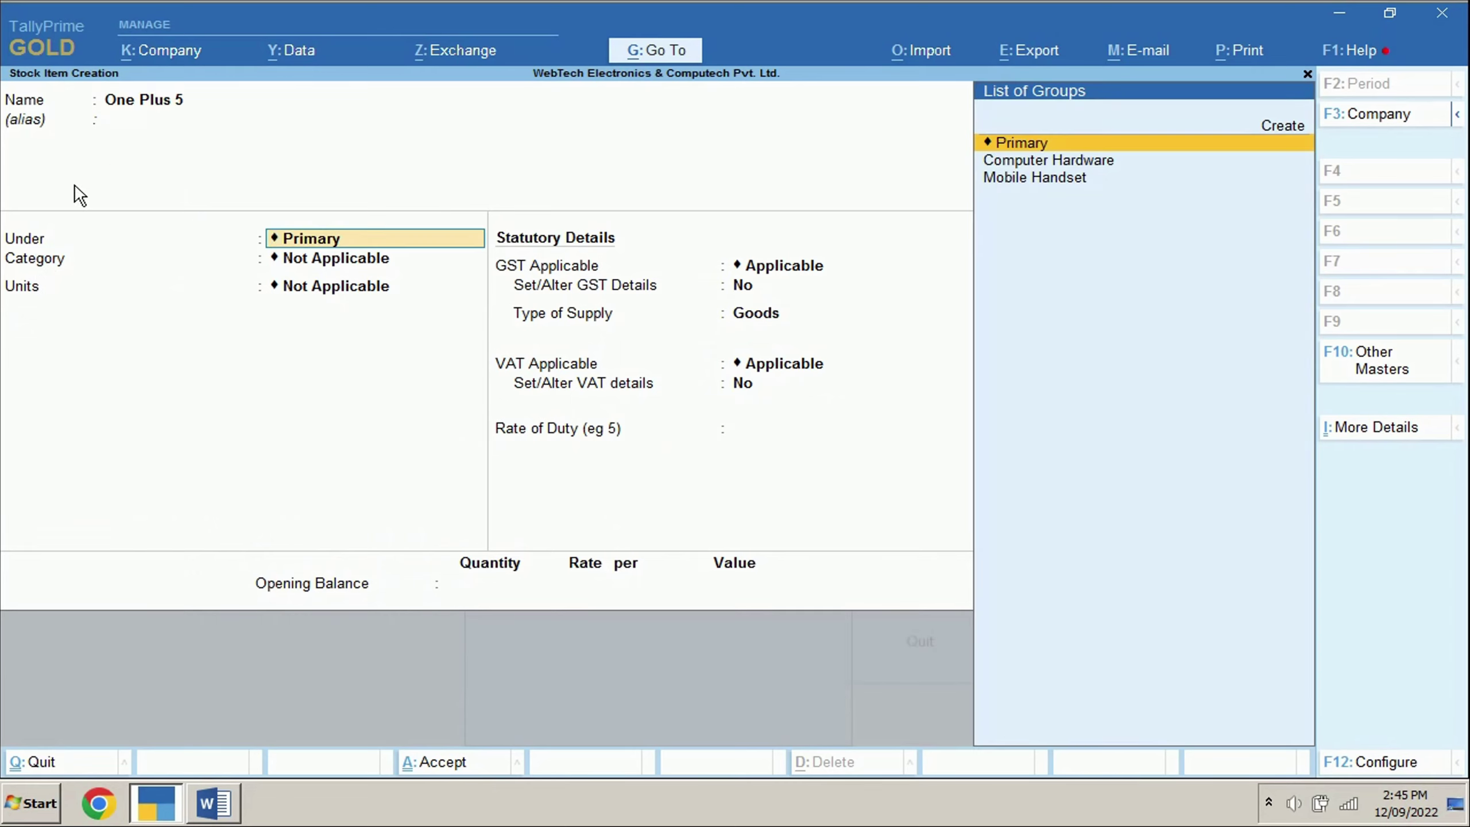
left_click(1007, 196)
key("alt+Tab")
left_click_drag(766, 474, 728, 475)
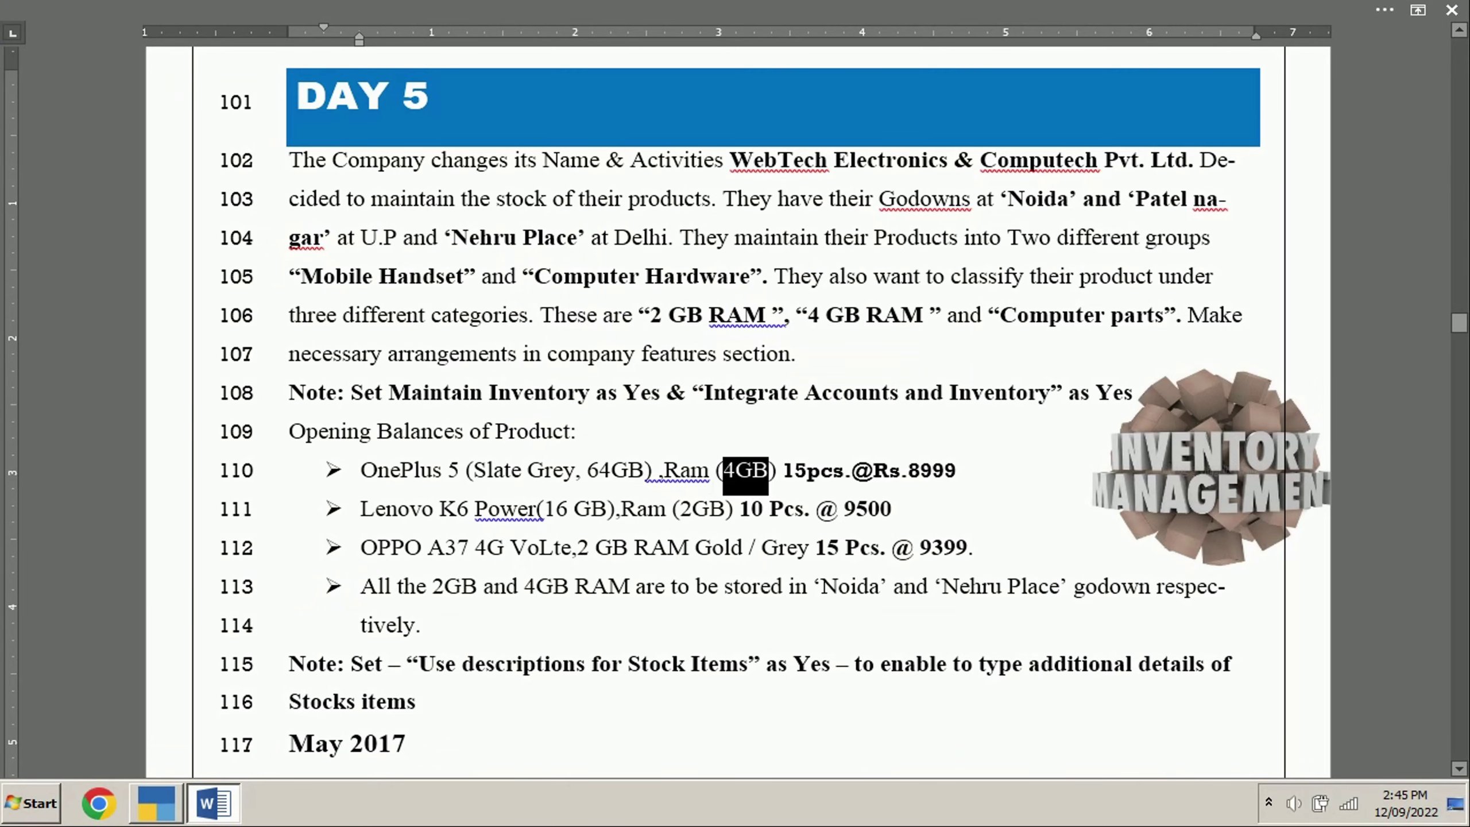
key("alt+Tab")
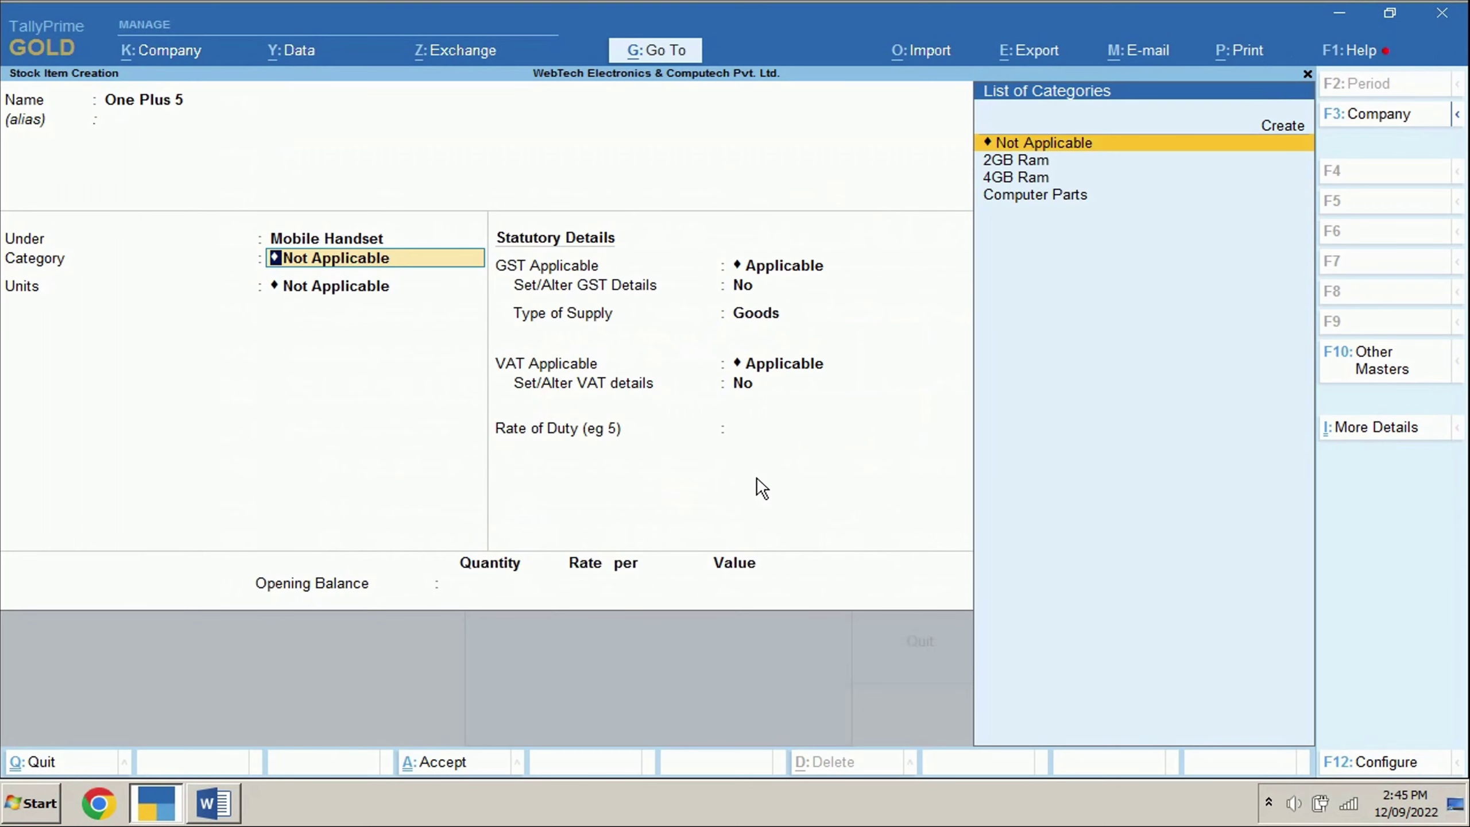
left_click(1056, 185)
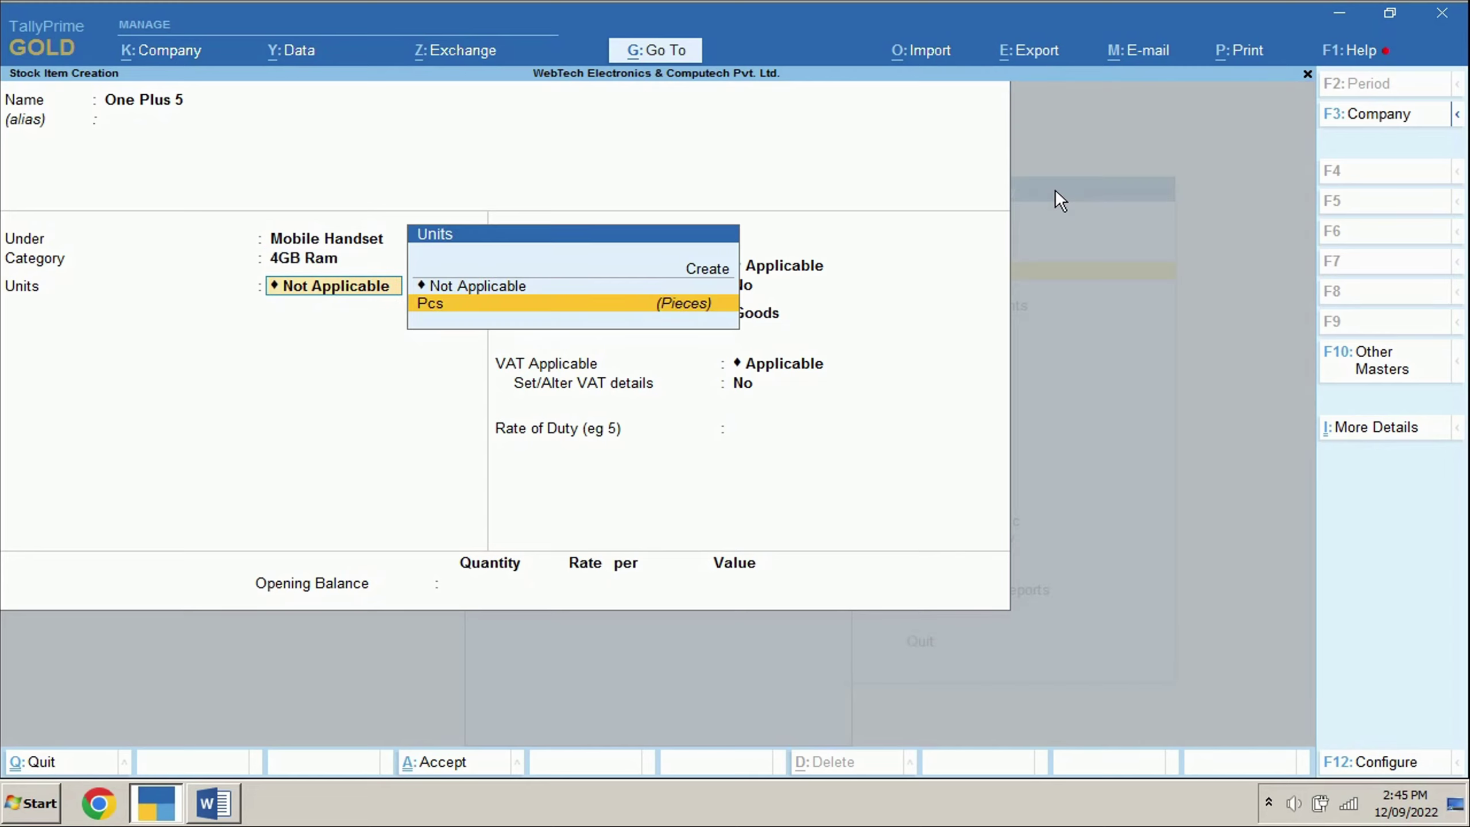
- Set the One Plus 5 unit to Pcs and mark both GST and VAT as Not Applicable
key("Return")
key("Down")
key("Return")
key("Down")
key("Return")
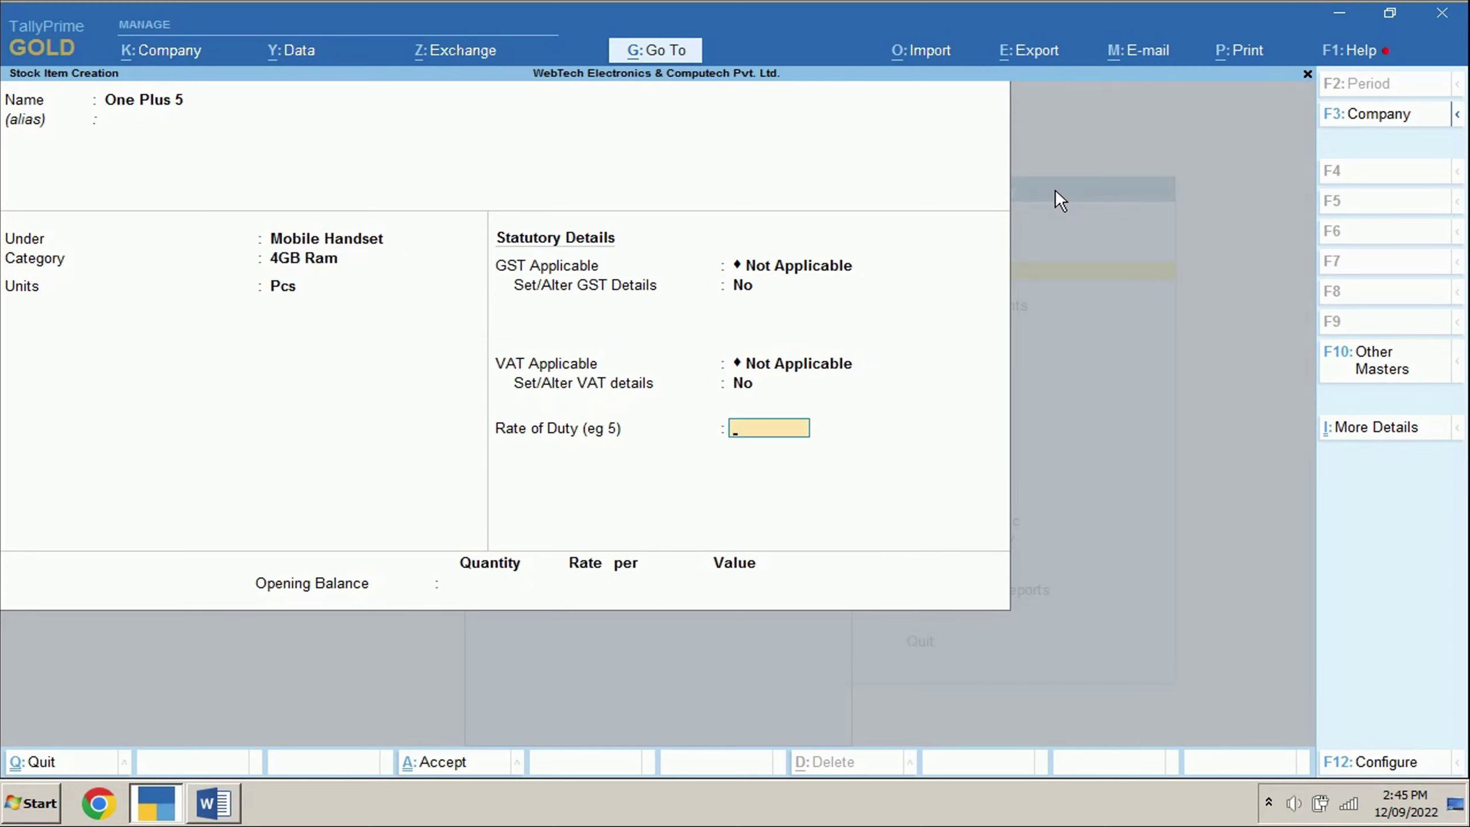
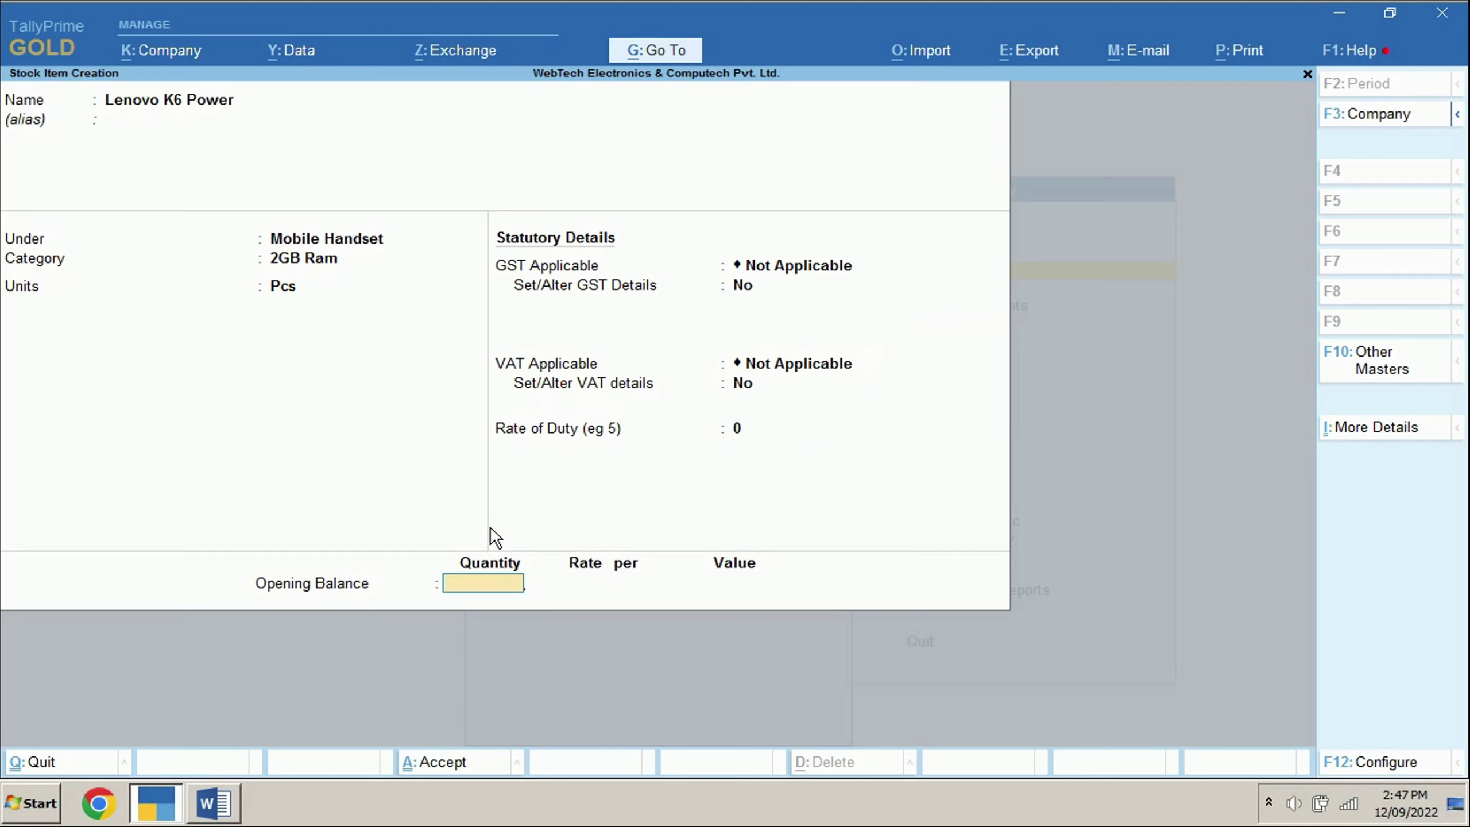
- Enter Lenovo K6 Power's opening balance of 10 Pcs at 9500 in the Noida godown, following the Word brief, and save the item
key("alt+Tab")
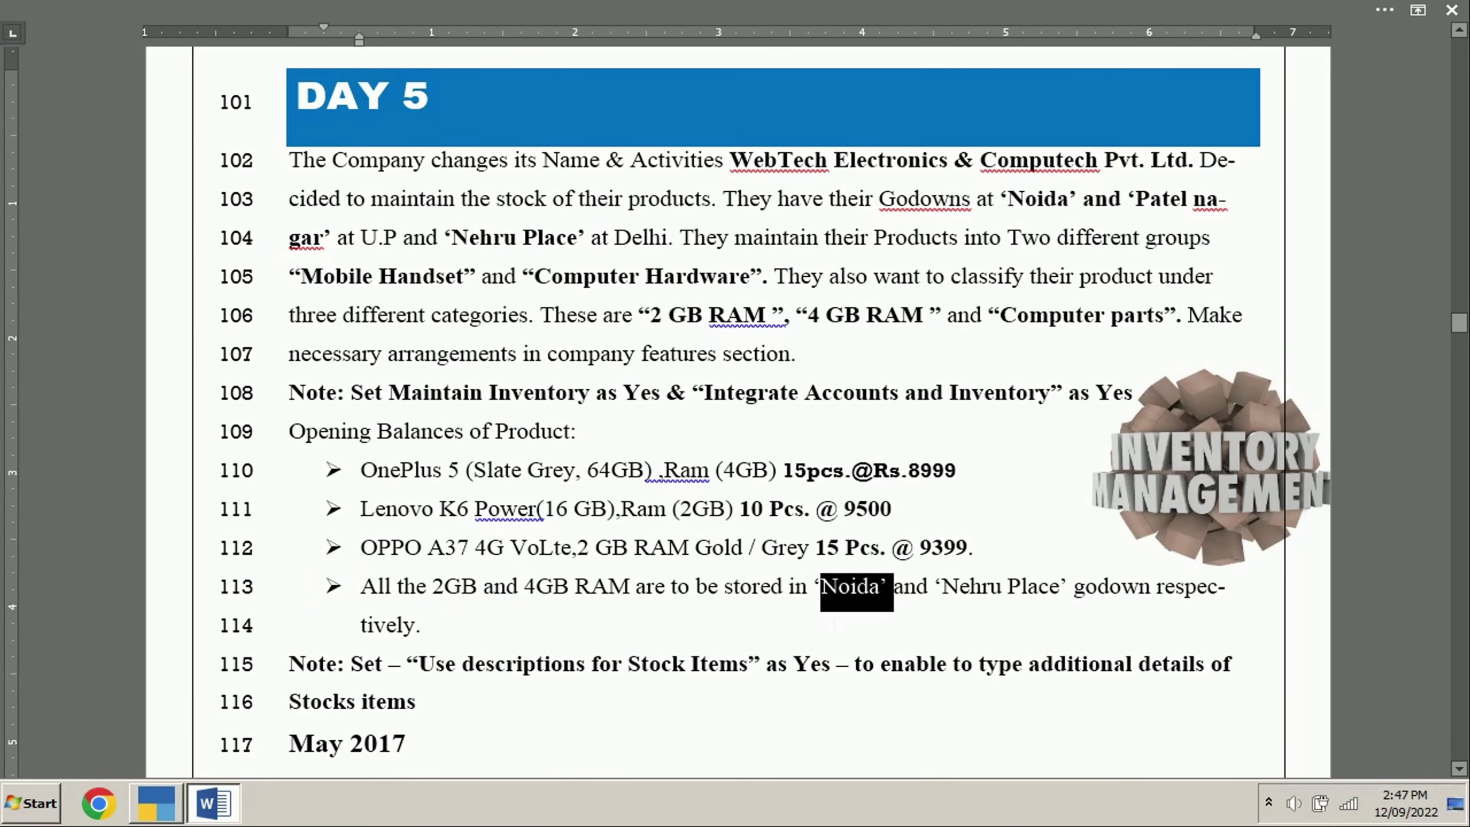
key("alt+Tab")
type("10")
key("Return")
type("no")
key("Return")
key("Return")
type("9500")
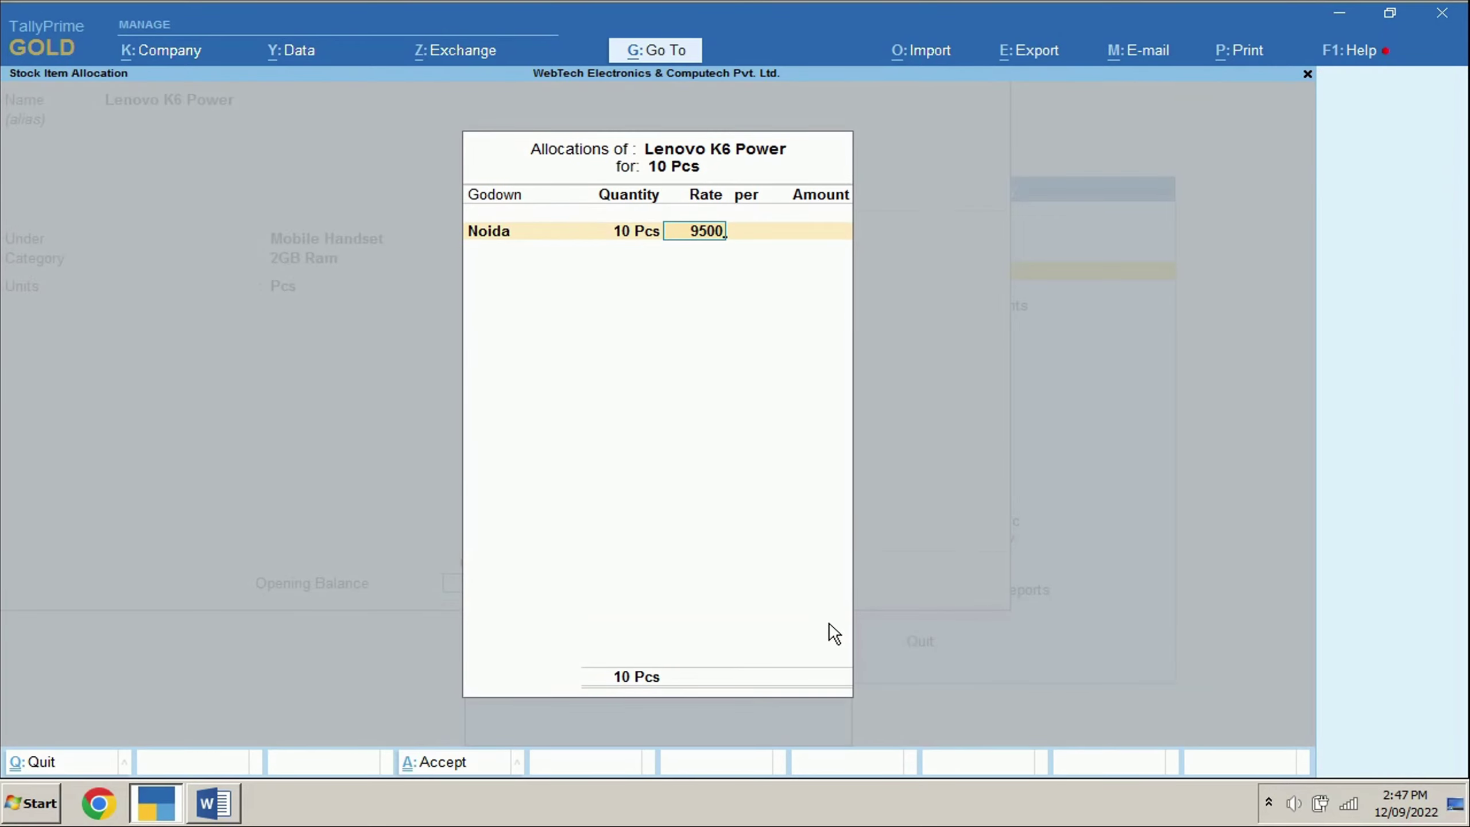
key("Return")
key("Return")
key("Return")
key("Return")
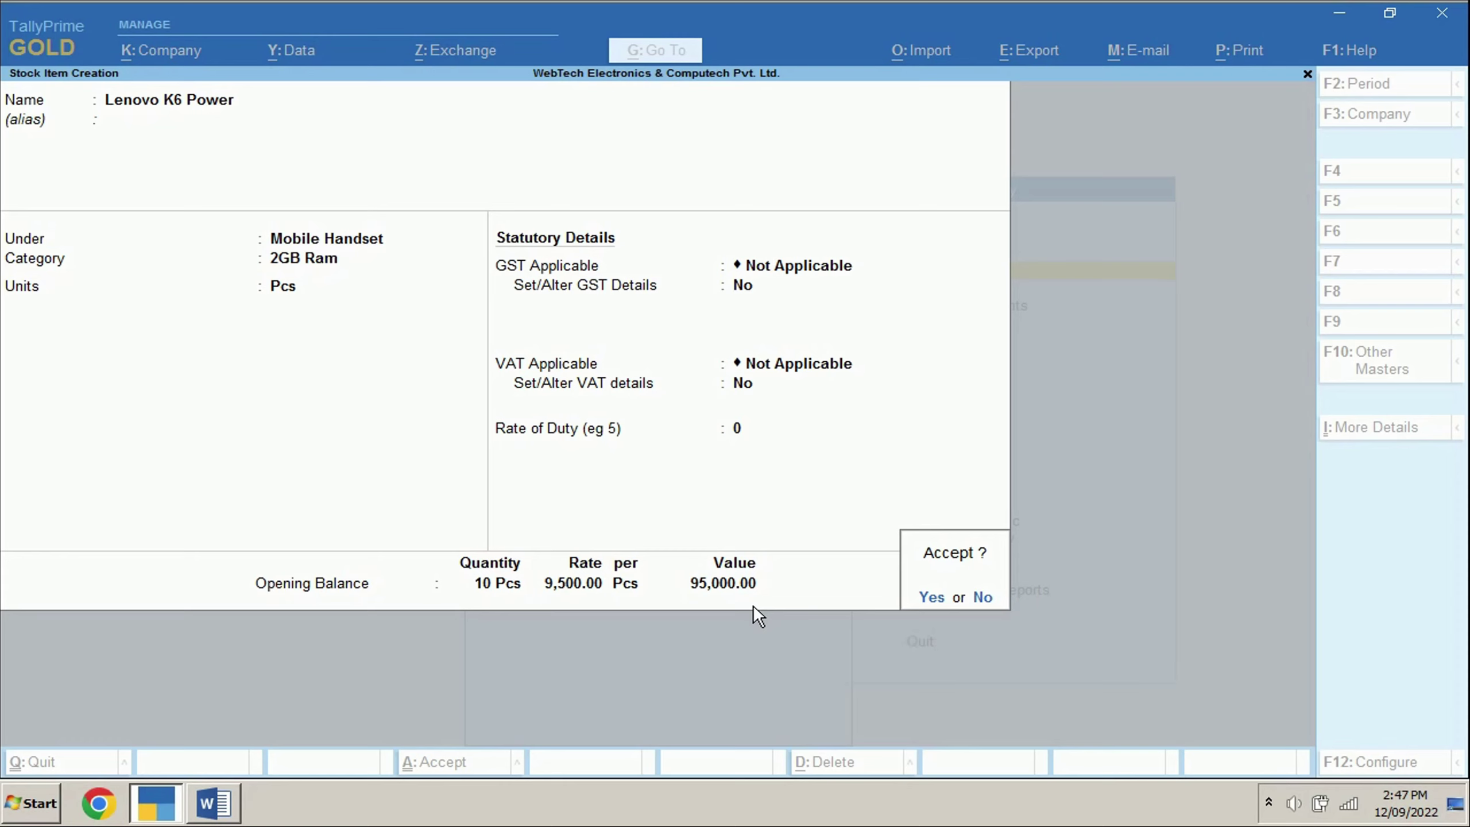
key("Return")
- Create the stock item Oppo A37 under Mobile Handset with category 2GB Ram, unit Pcs and an opening quantity of 15 Pcs
type("Oppo A37")
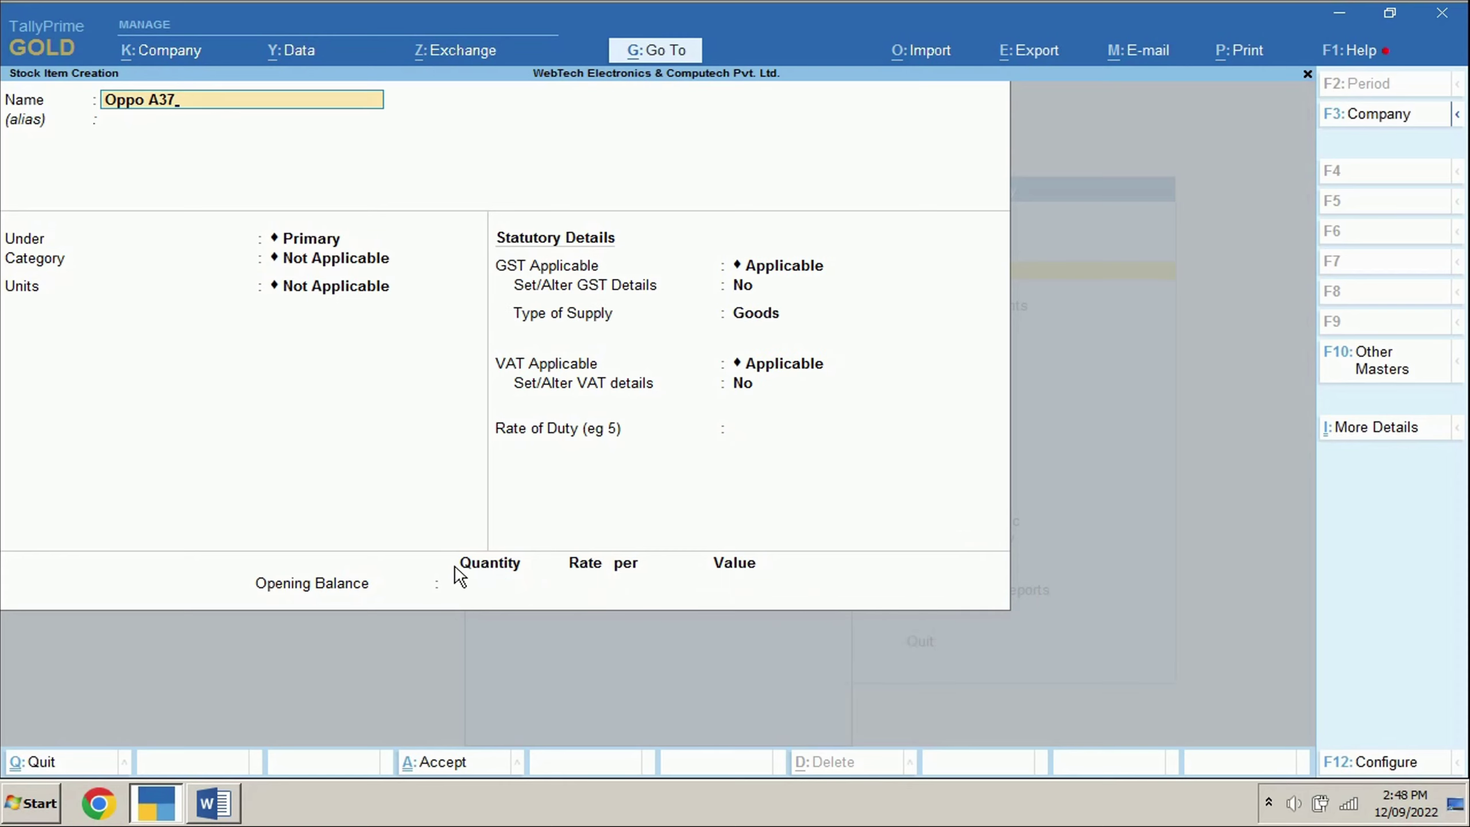
key("Return")
key("Return")
key("Return")
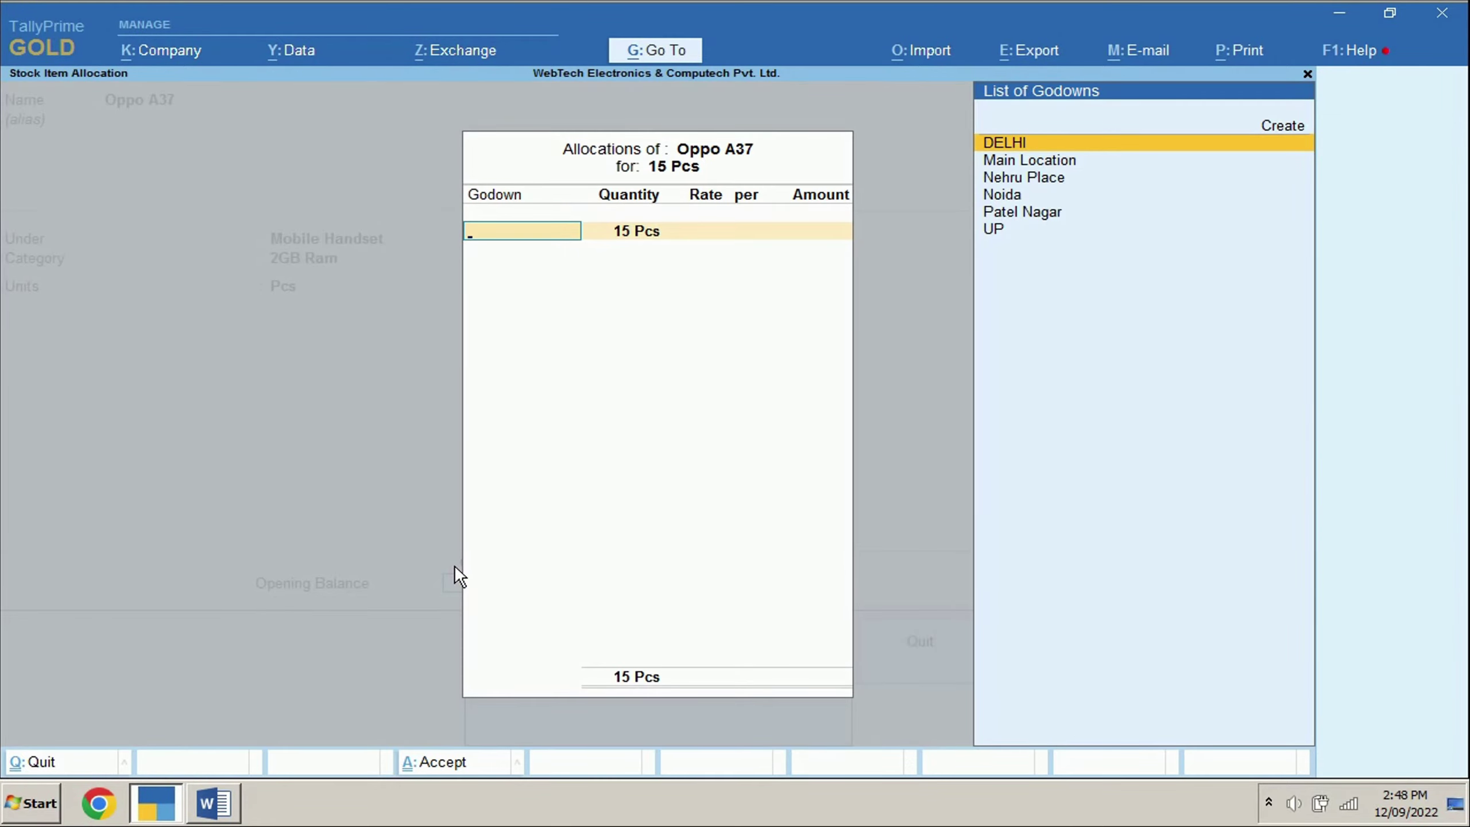
- Allocate the Oppo A37 opening stock to the Noida godown at a rate of 9399, save the item and leave item creation
key("Down")
key("Down")
key("Down")
key("Return")
key("Return")
type("9399")
key("Return")
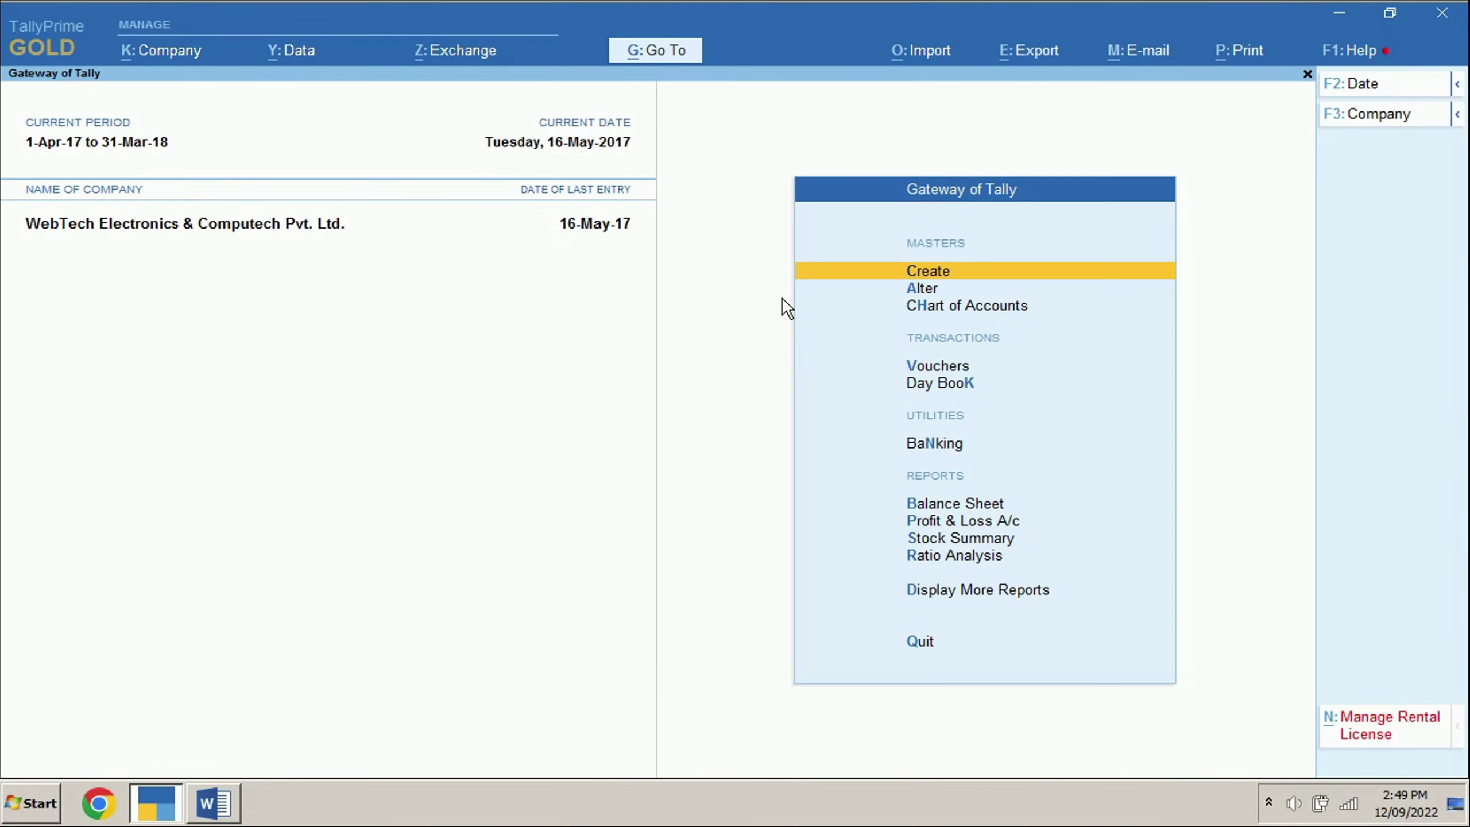
key("Escape")
- View the Stock Summary in detailed format with Expand all levels in Detailed format set to Yes
left_click(881, 540)
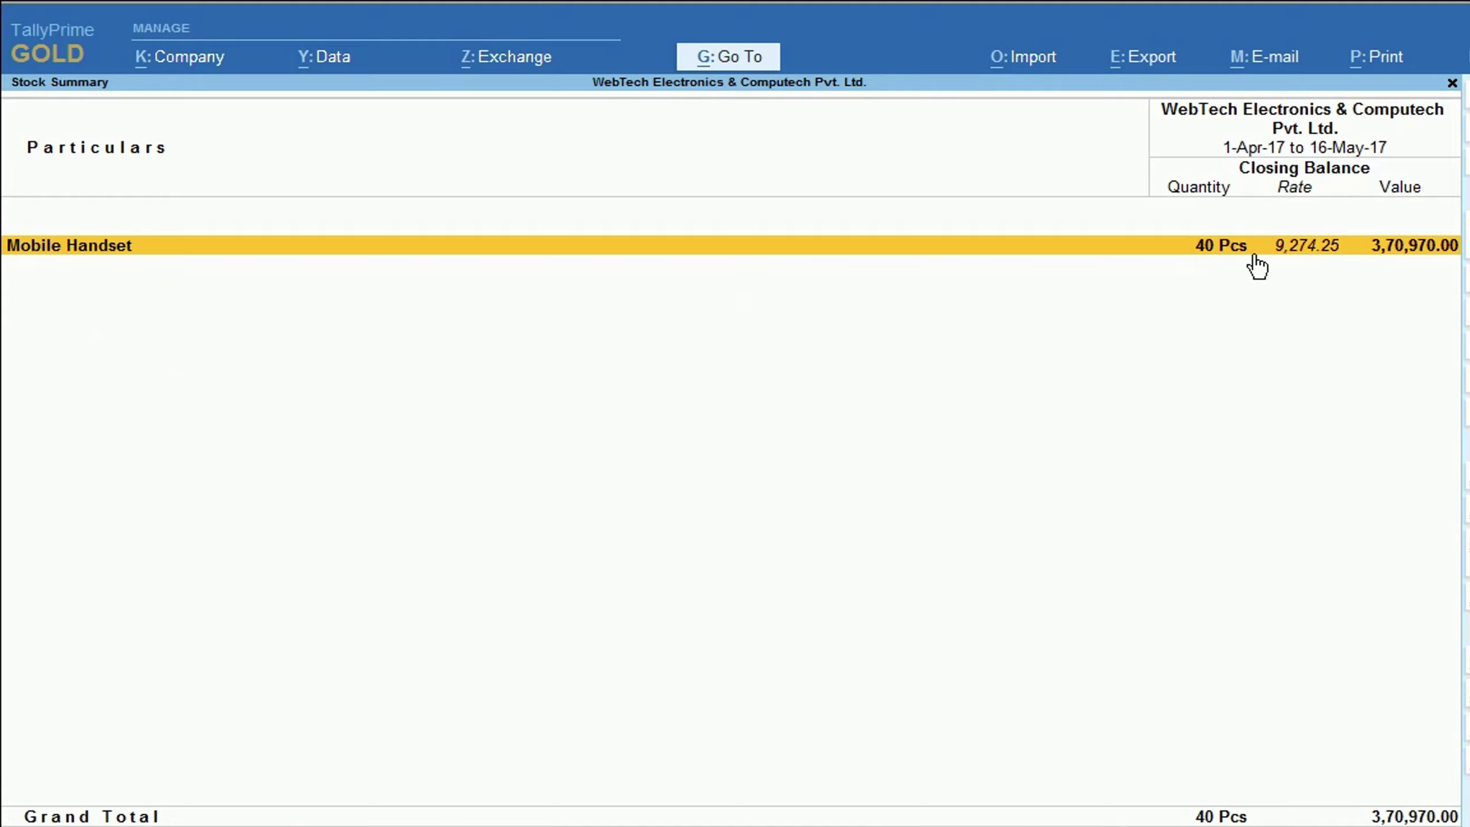
key("alt+F1")
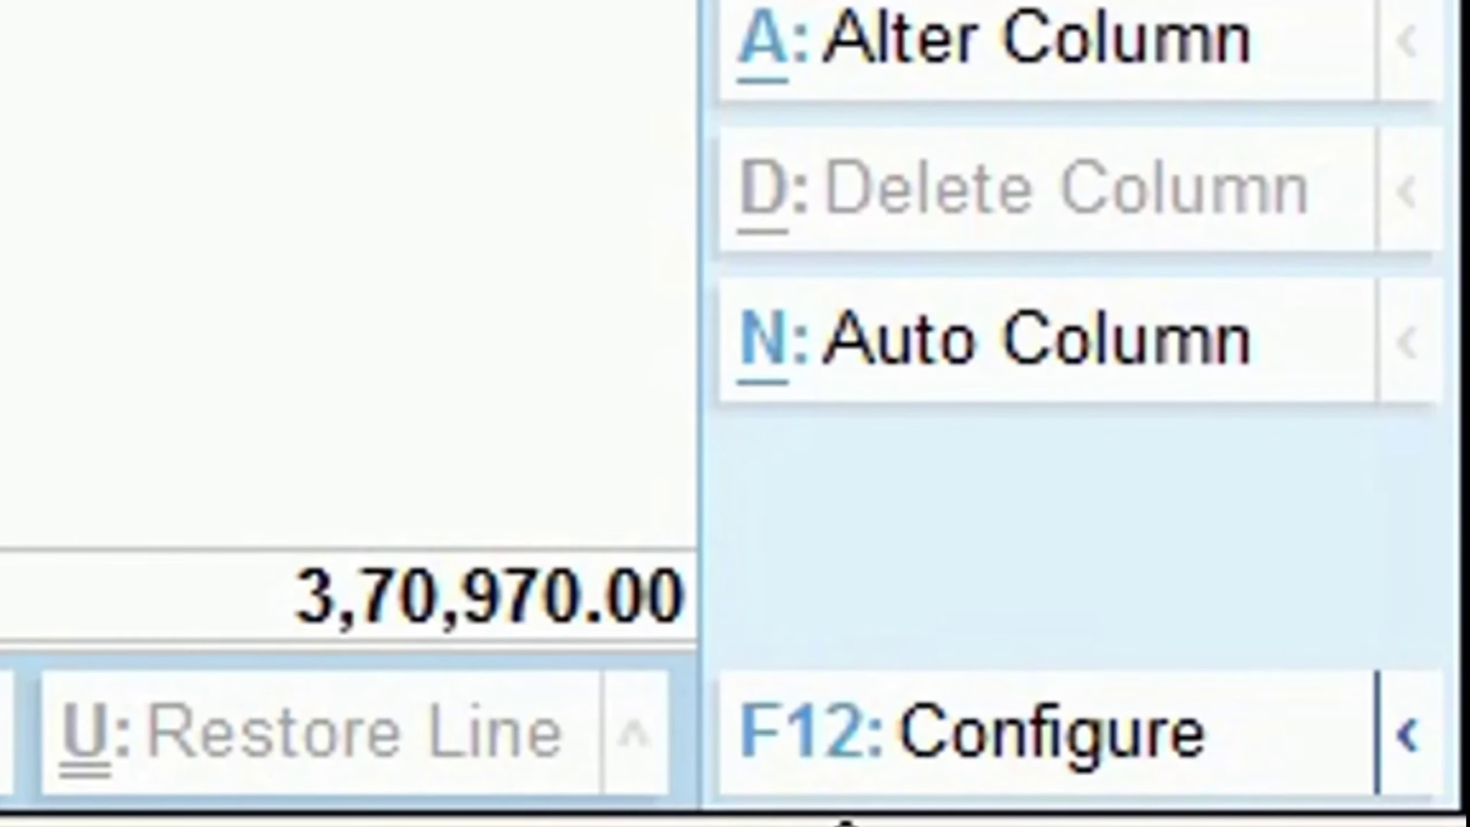
key("F12")
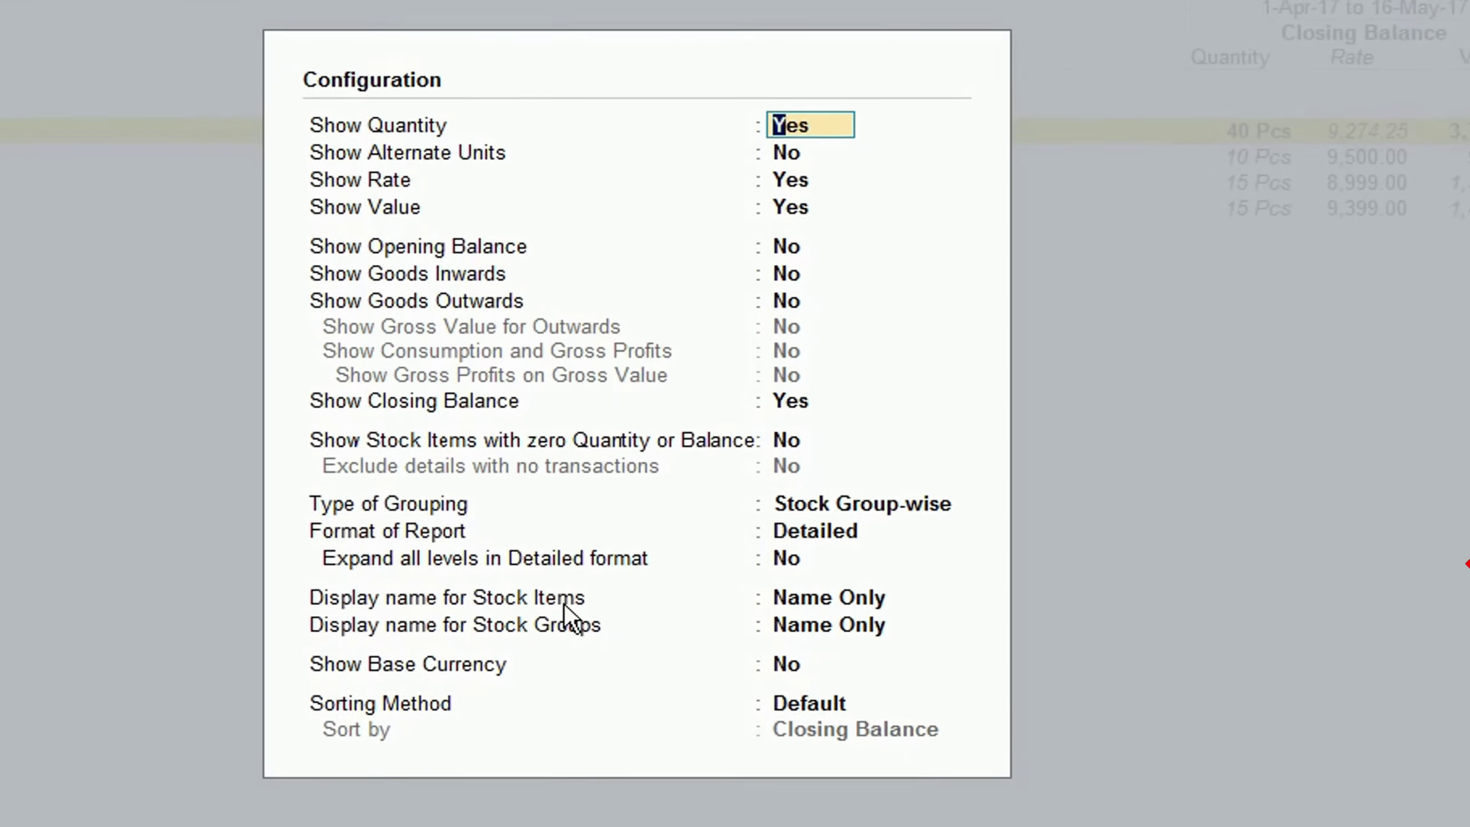
left_click(796, 559)
key("y")
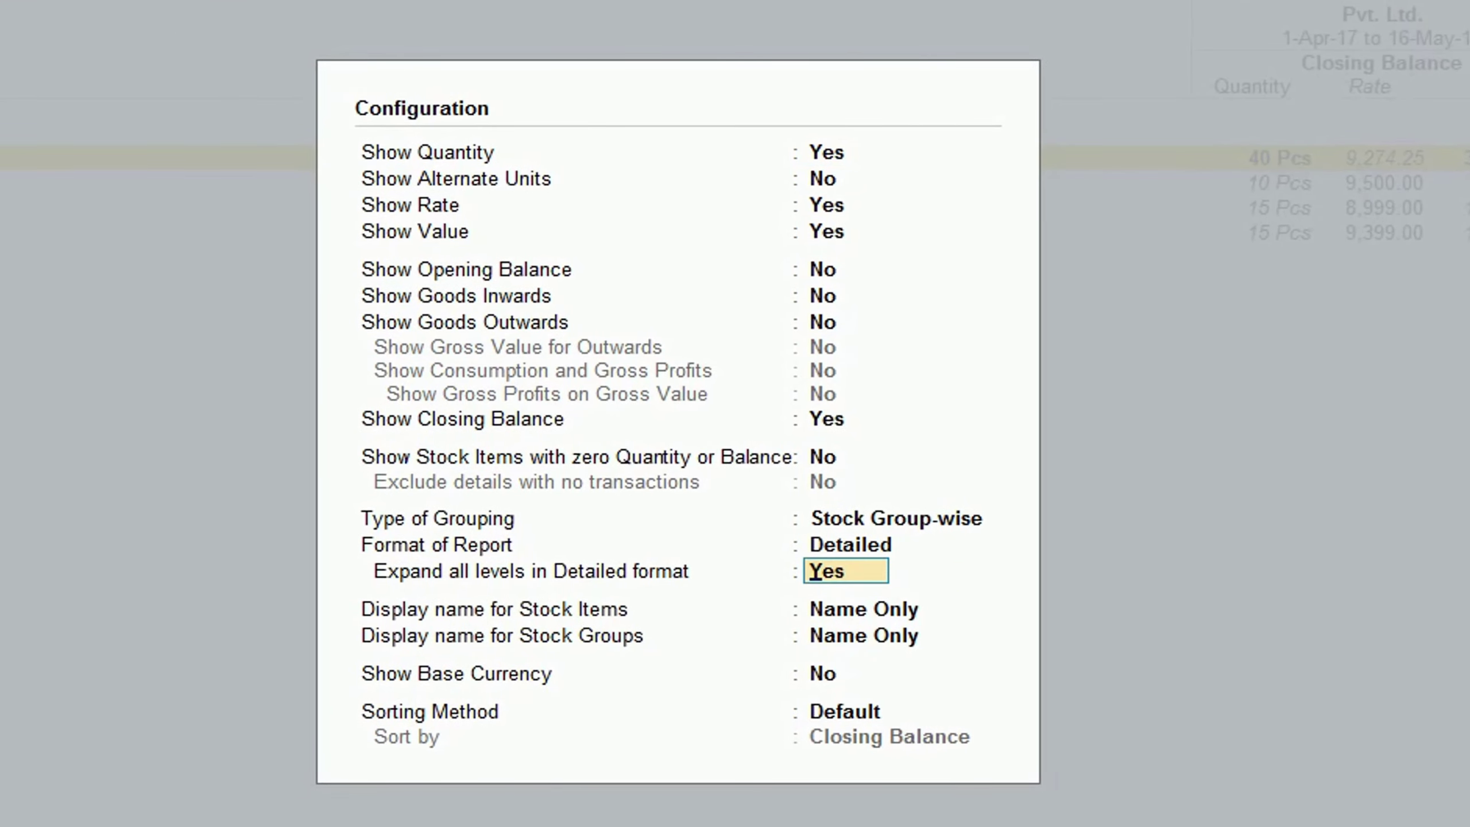
key("ctrl+a")
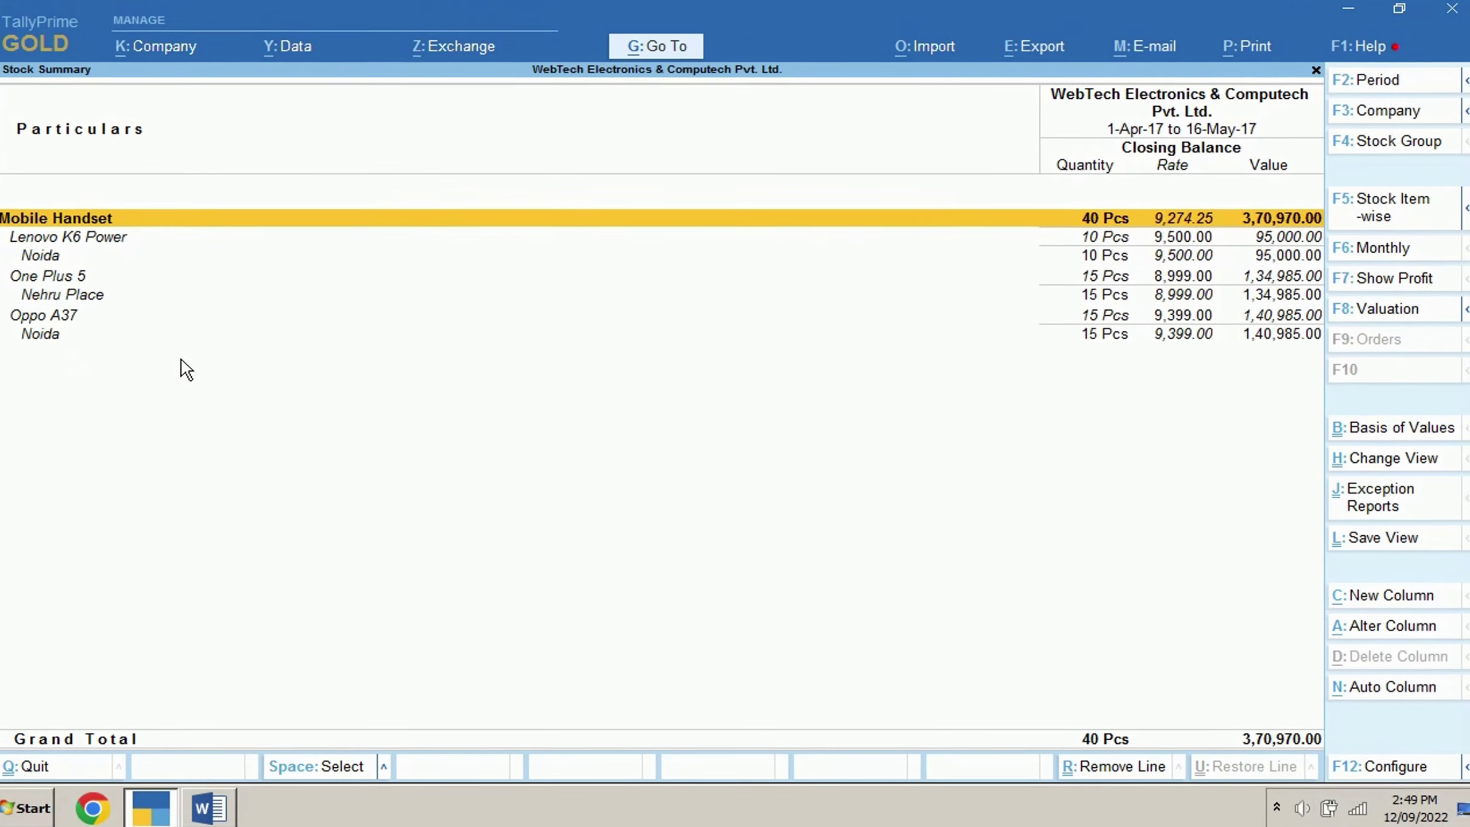
- Check the note about stock item descriptions in the Word brief and open the One Plus 5 stock item for alteration
key("alt+Tab")
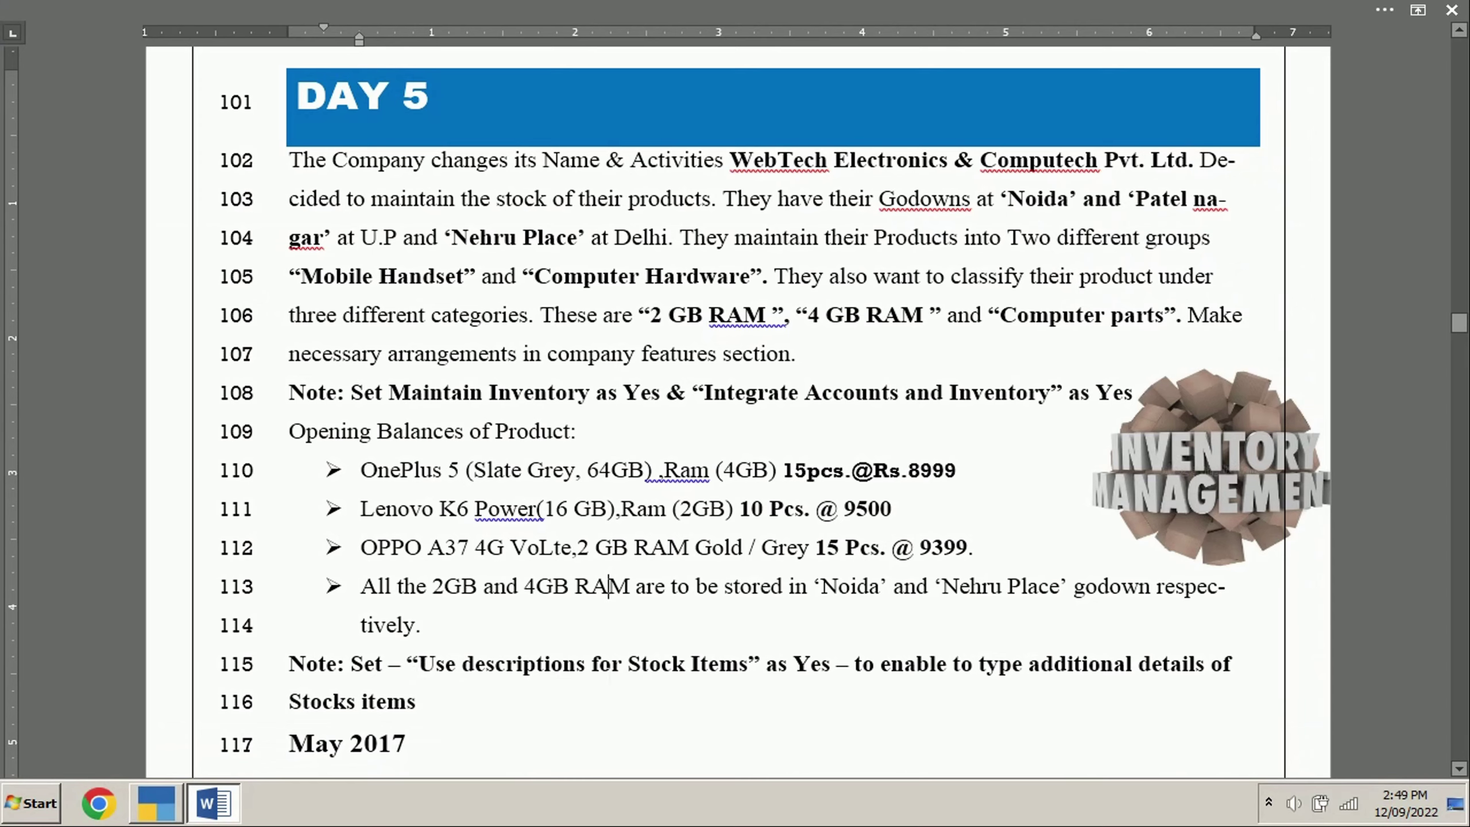
double_click(513, 684)
key("alt+Tab")
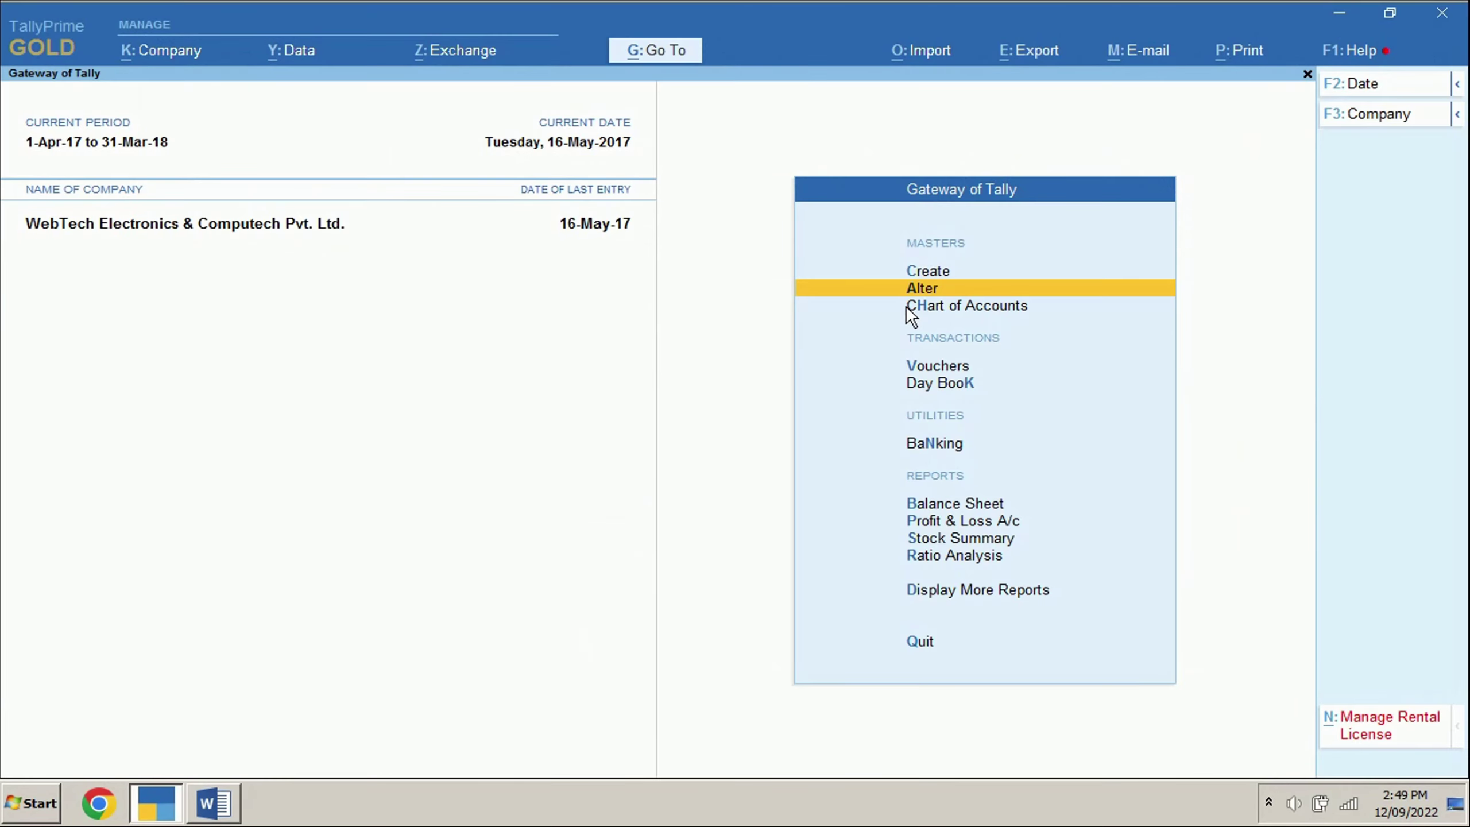
key("Return")
left_click(829, 414)
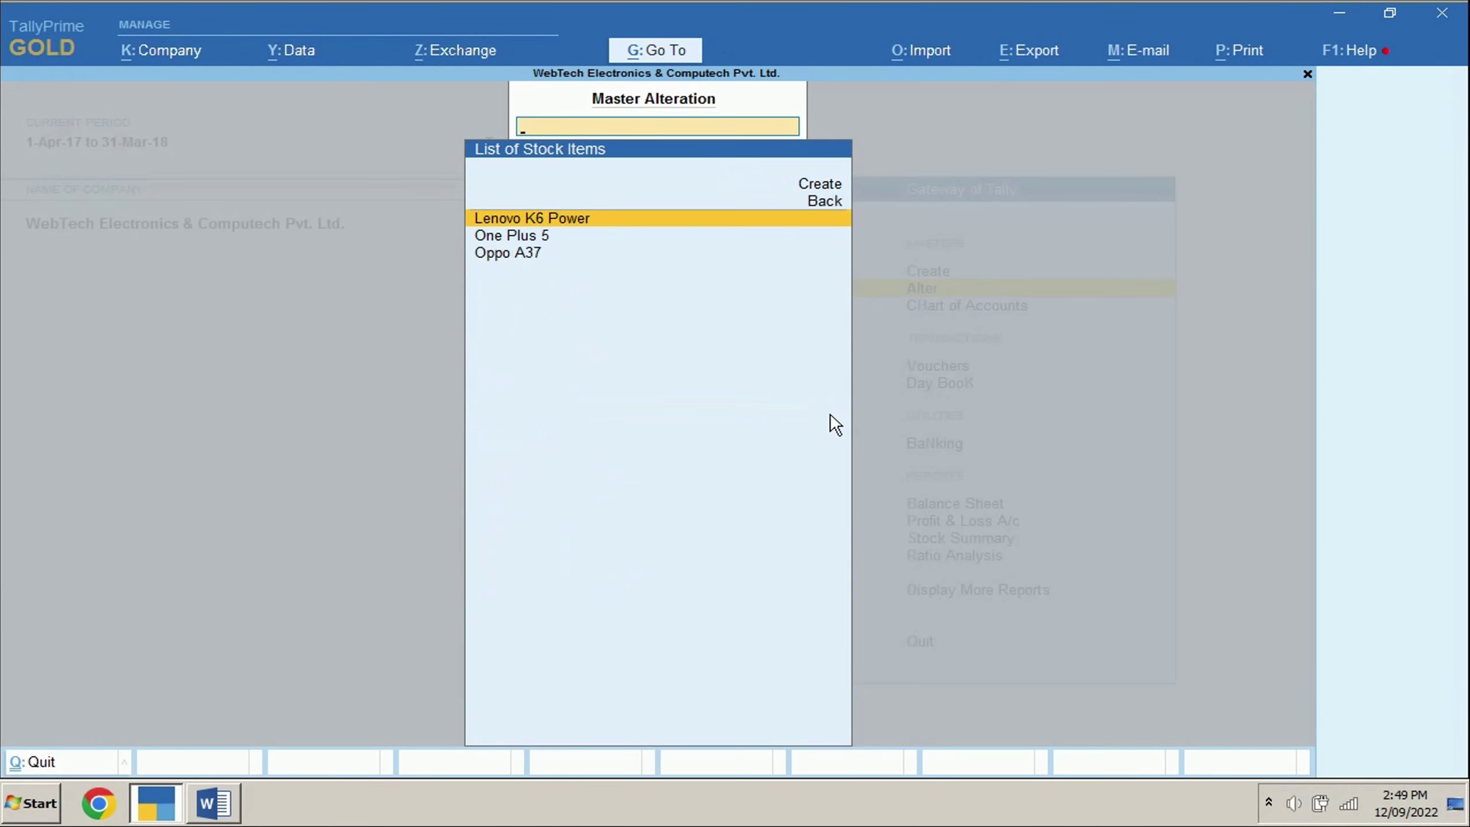
key("Down")
key("Return")
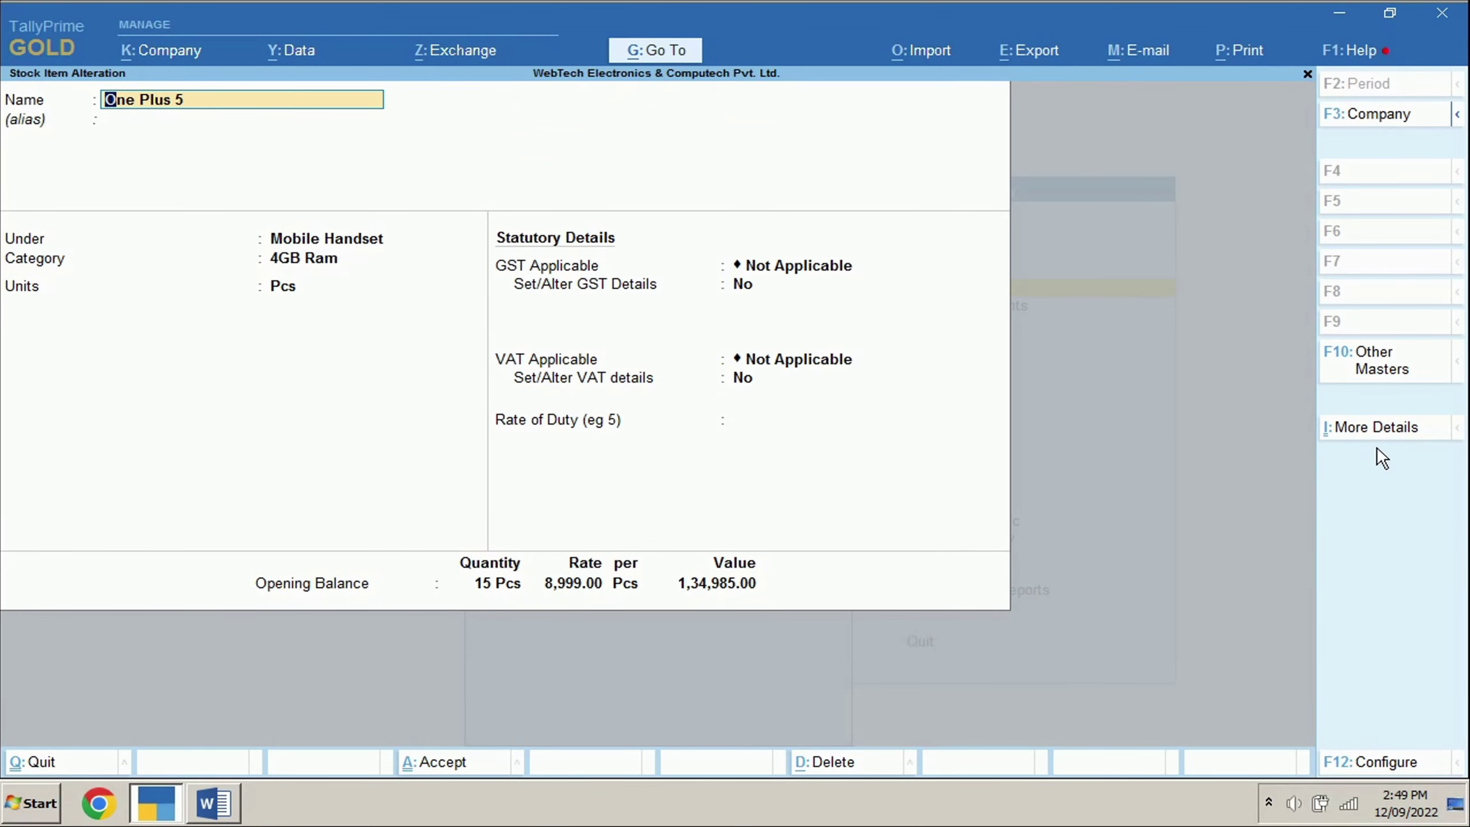
- In the stock item configuration, set Provide Descriptions for Stock Items to Yes and save
left_click(1345, 766)
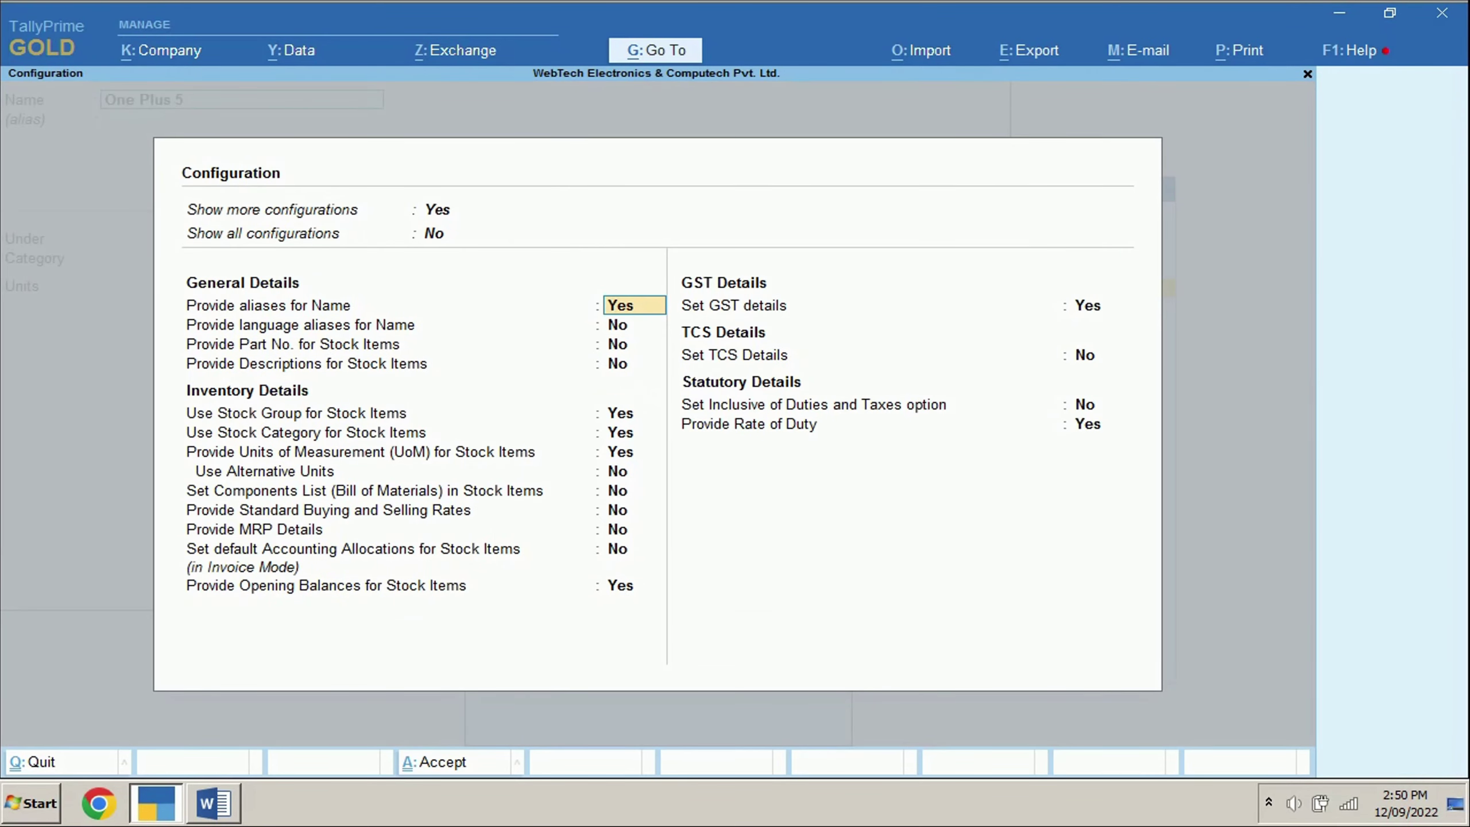
left_click(620, 380)
left_click(450, 770)
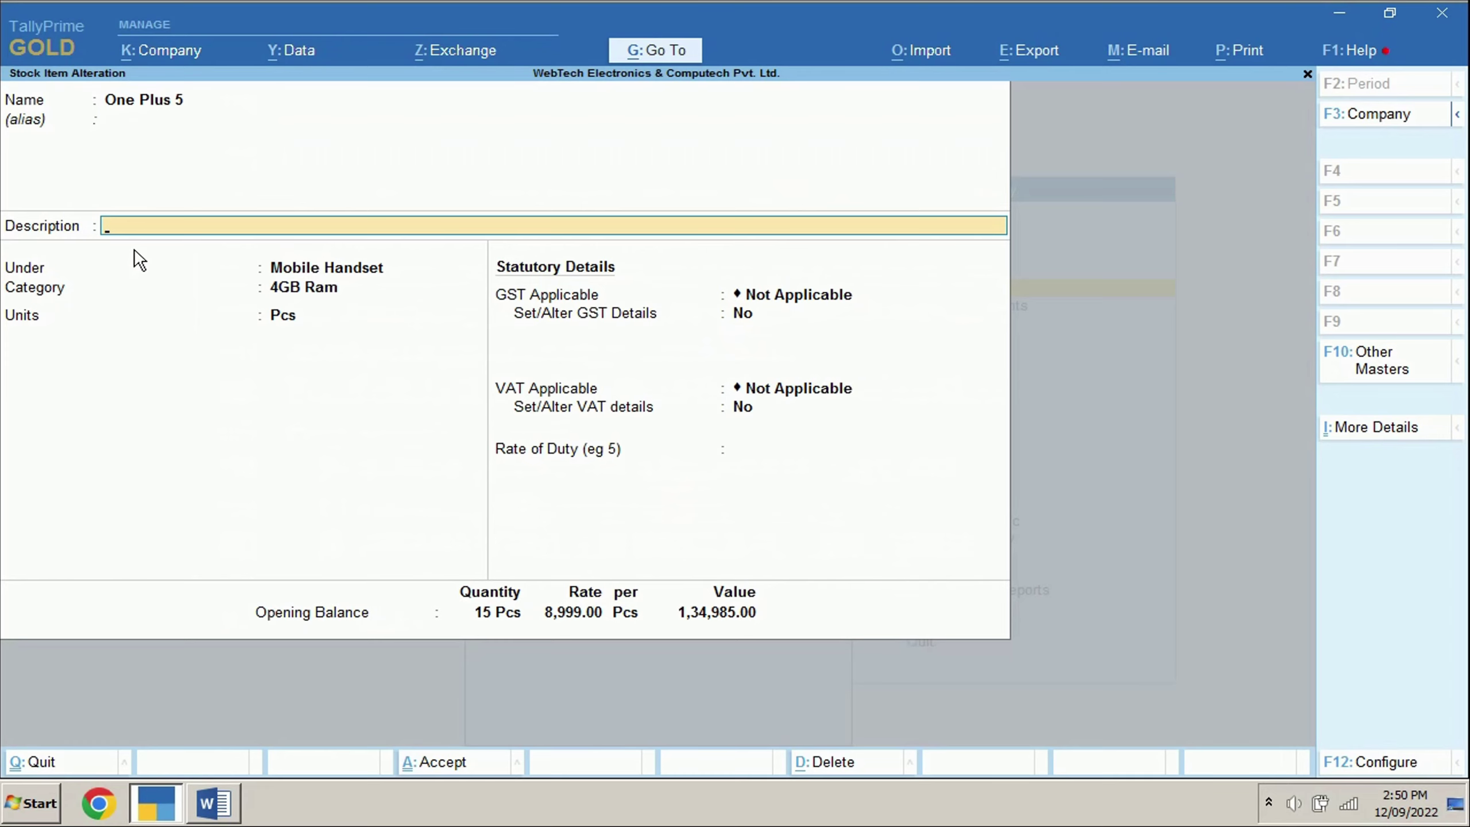
- Enter the One Plus 5 description "Slate Grey, 64GB", check it against the Word brief and save the item
type("Slate Grey, 64GB")
key("alt+Tab")
key("alt+Tab")
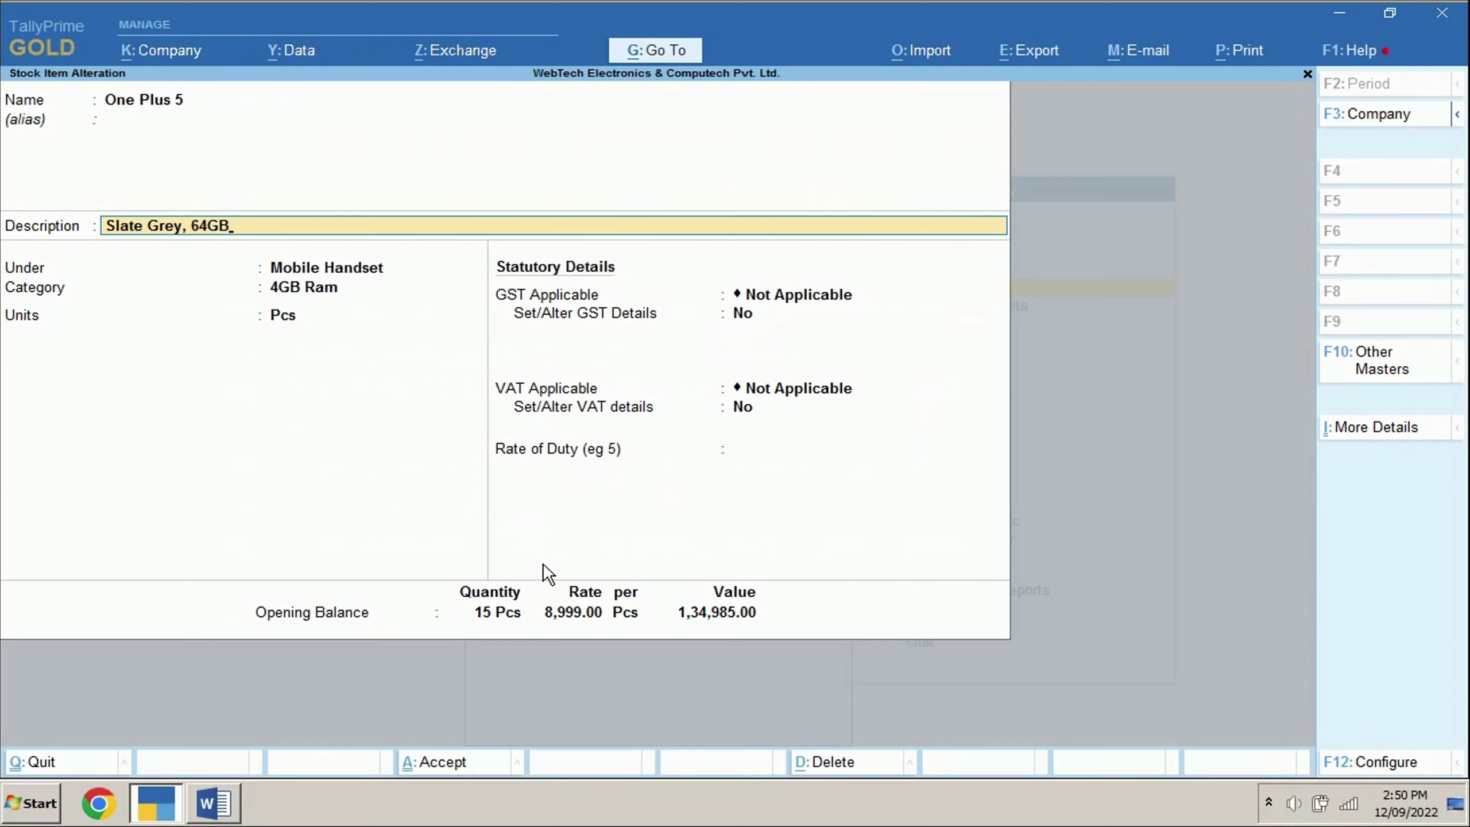
key("ctrl+a")
- Open Lenovo K6 Power for alteration, enter the description "(16 GB) in" and save the item
key("Up")
key("Return")
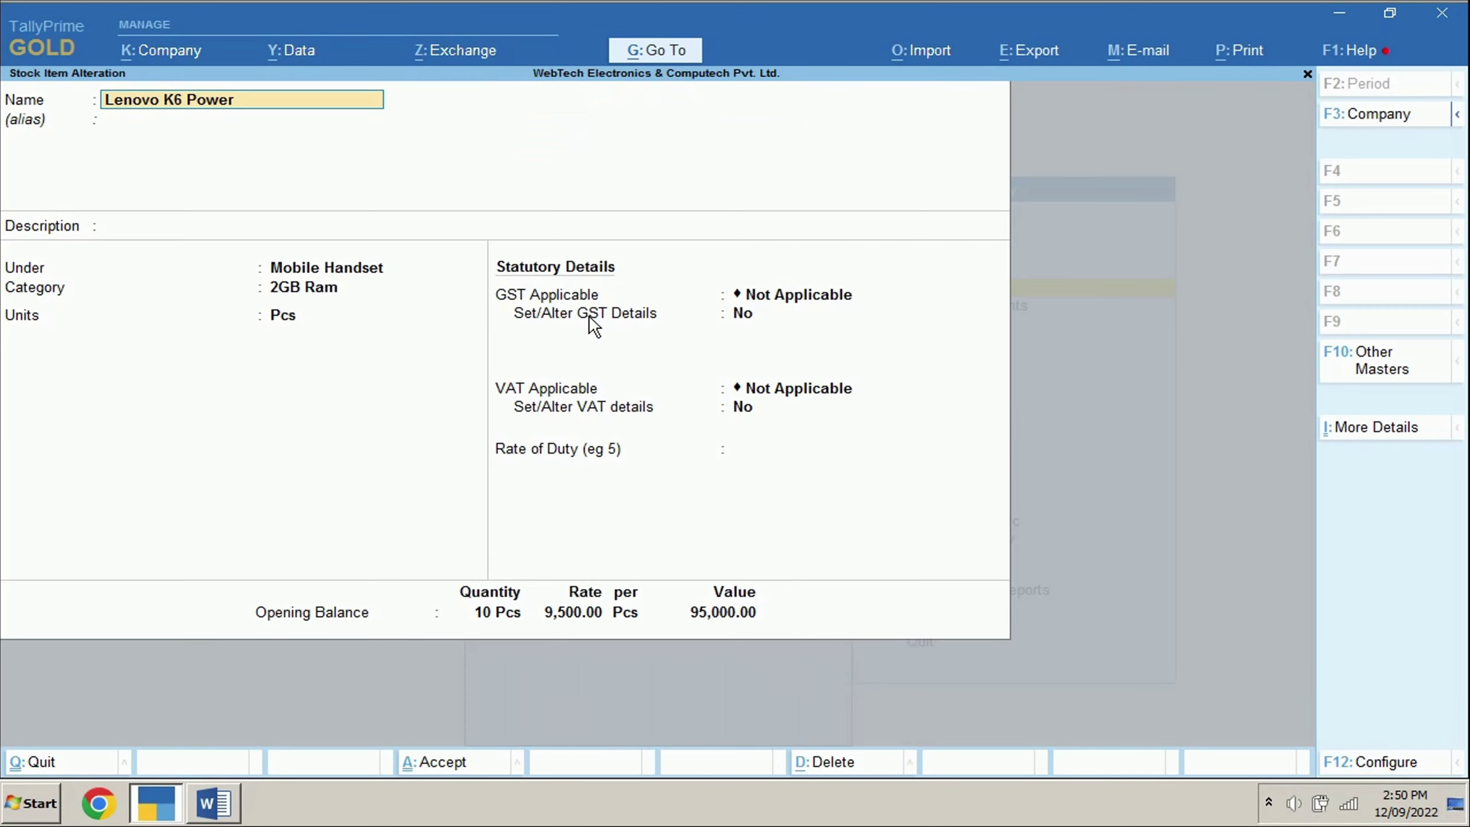
key("Return")
key("Return")
type("(16 GB) in")
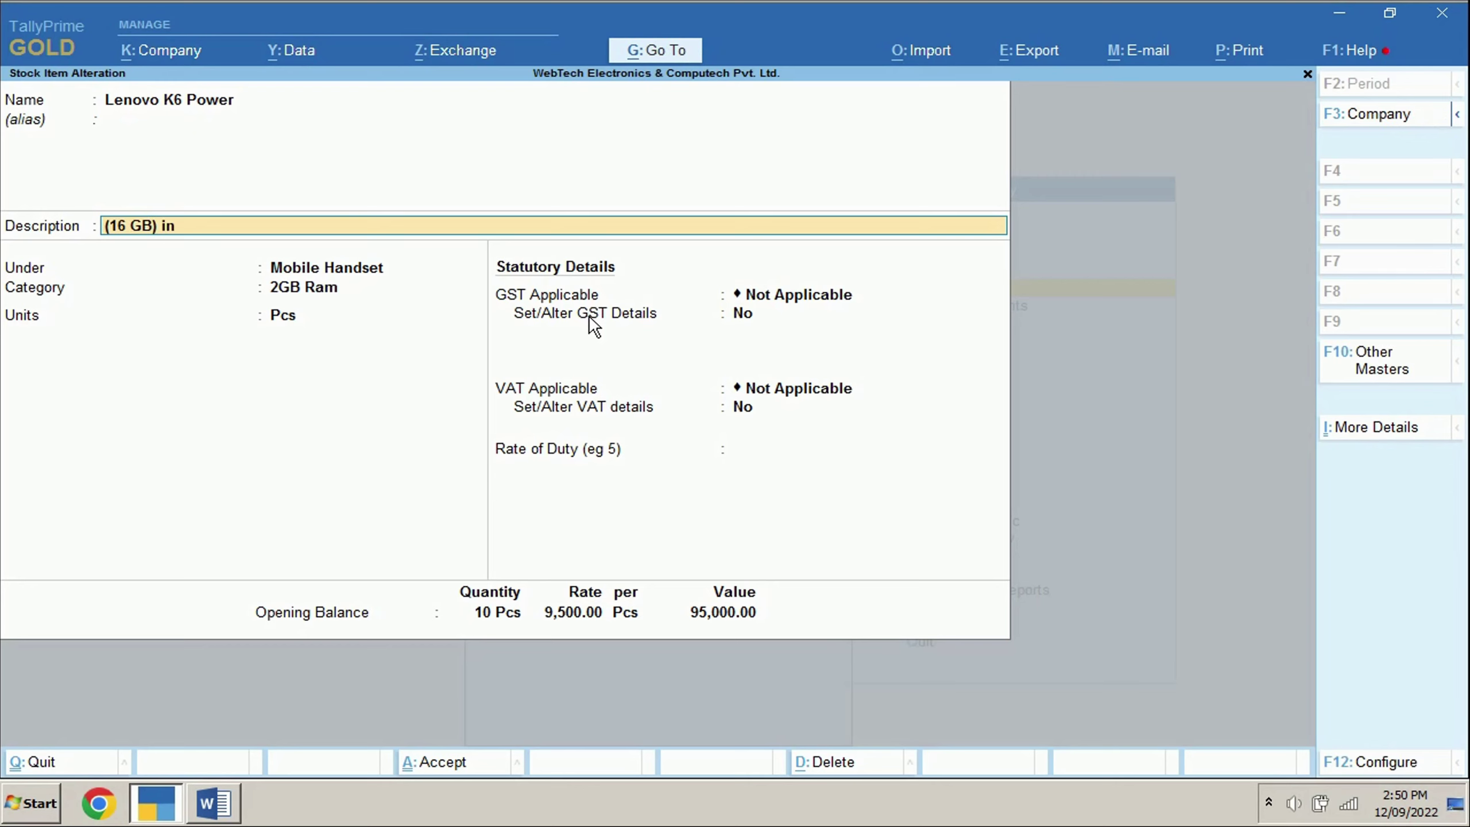
key("ctrl+a")
- Open Oppo A37 for alteration, enter the description "4G VoLte, Gold / Grey" and save the item
left_click(538, 268)
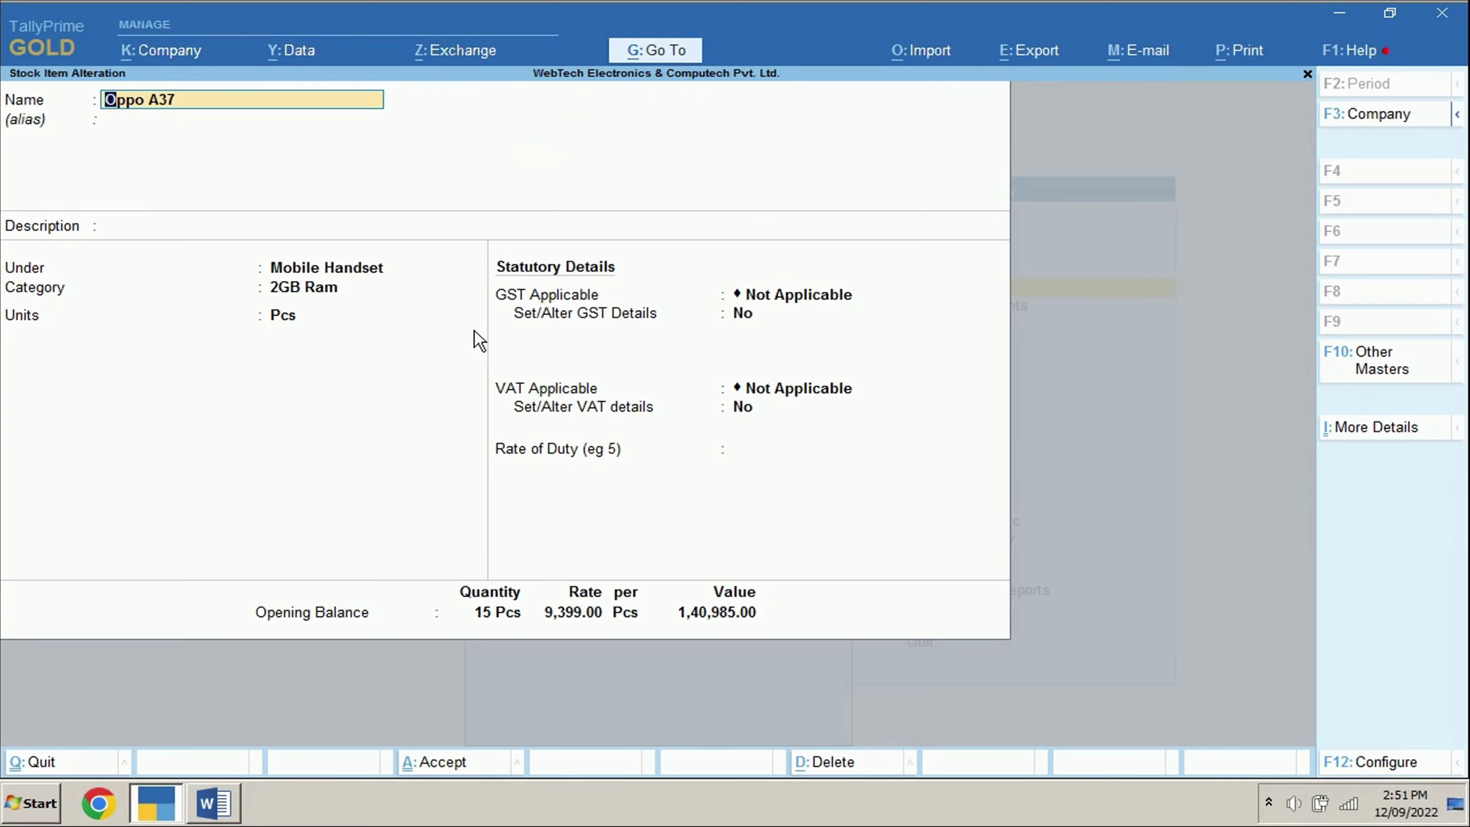
key("Return")
key("Return")
type("4G VoLte, Gold / Grey")
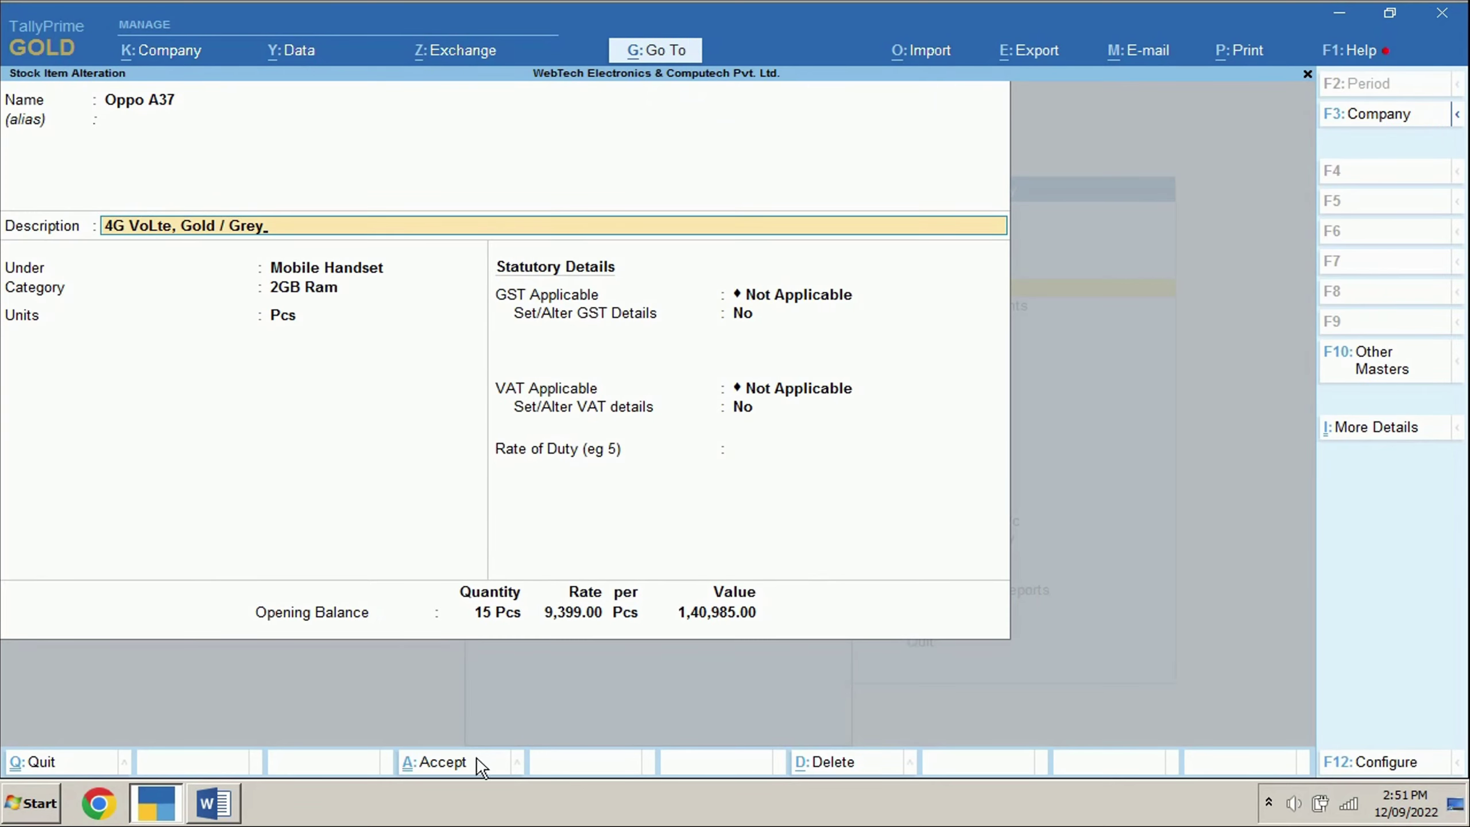
left_click(480, 765)
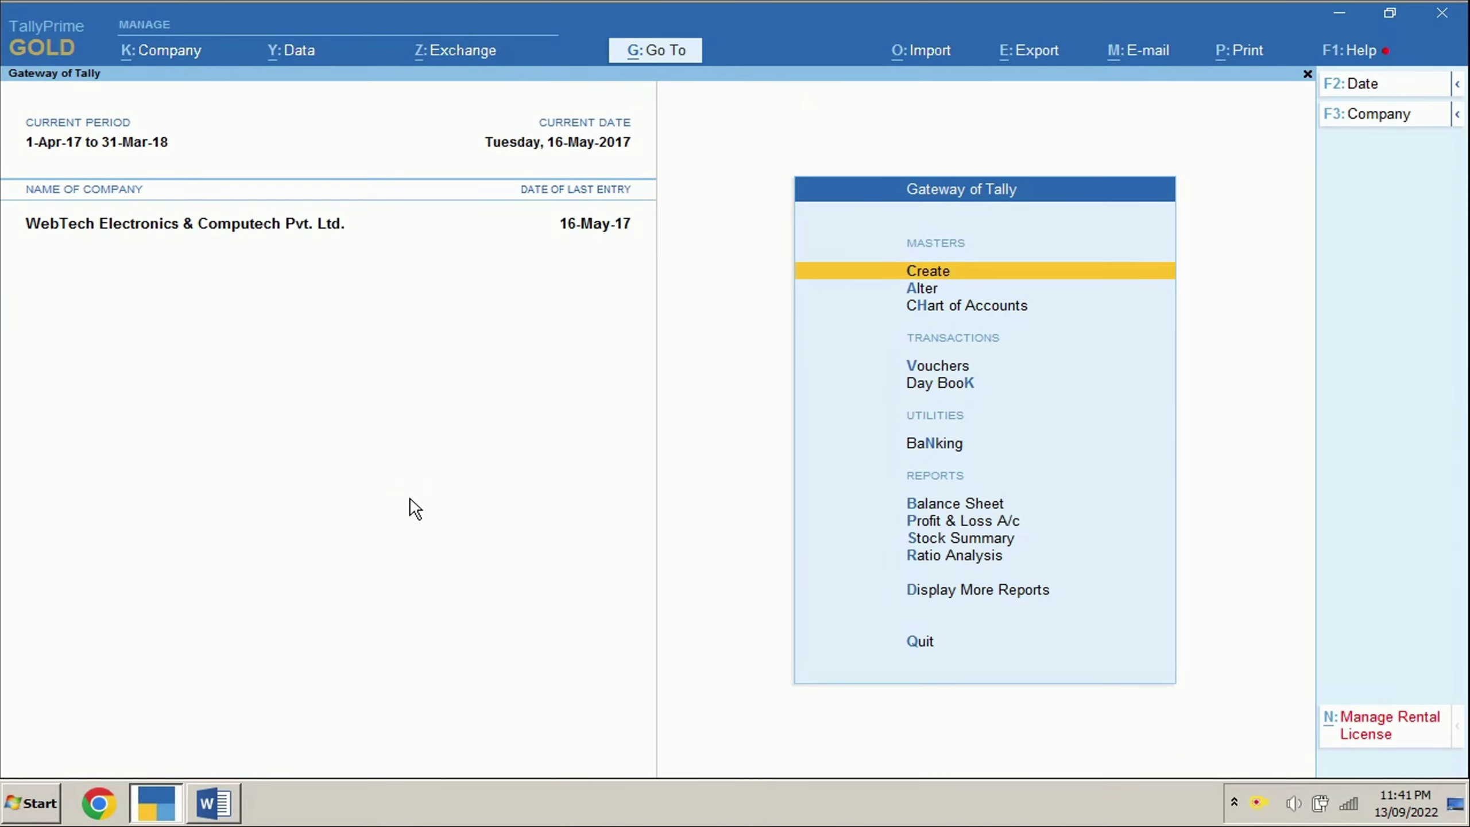
- Read the 16th May purchase entry in the Word brief and look up the Jalan Trading and Purchase ledgers in the ledger list
left_click(200, 804)
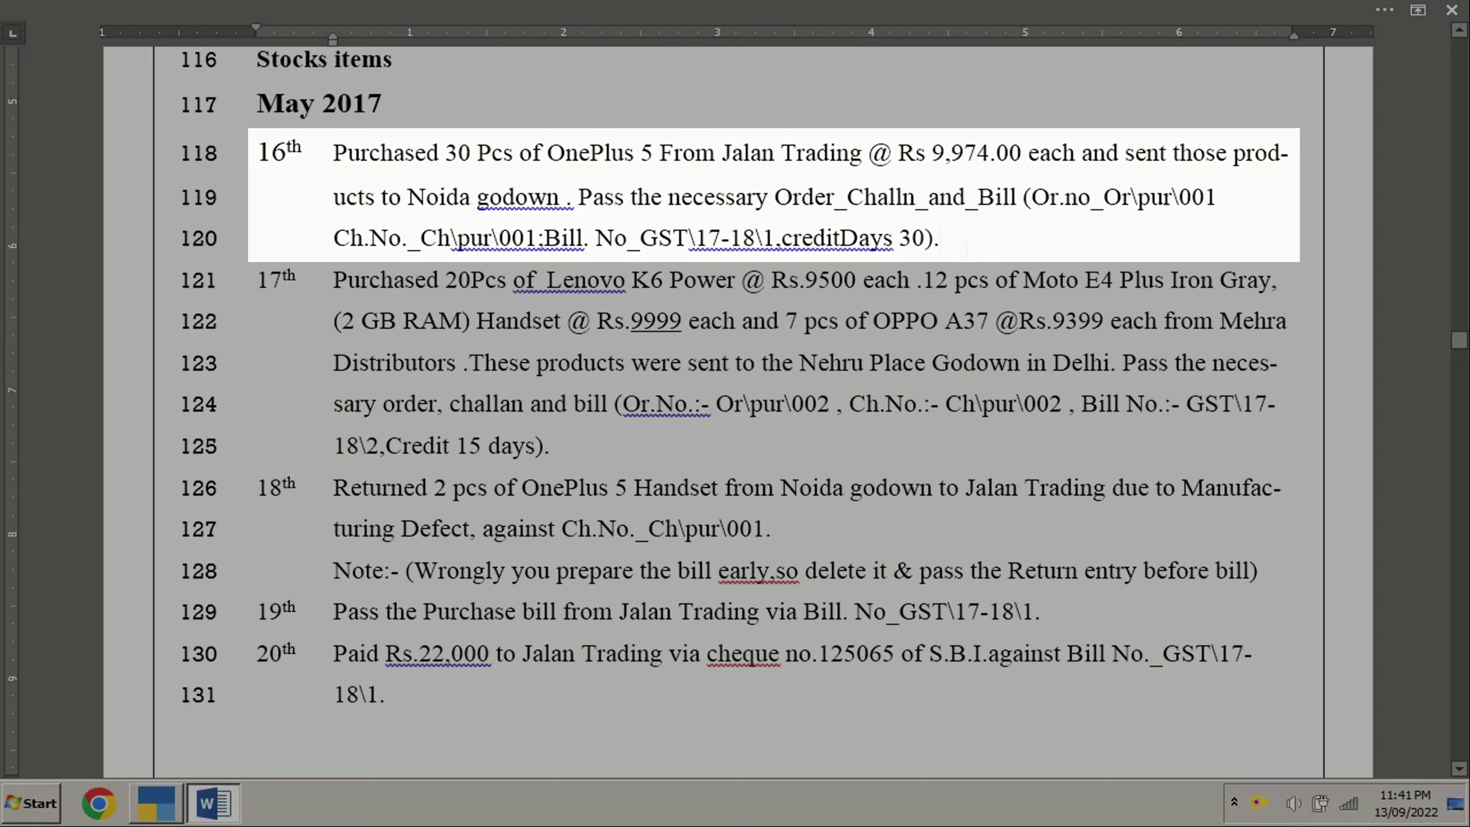
key("alt+Tab")
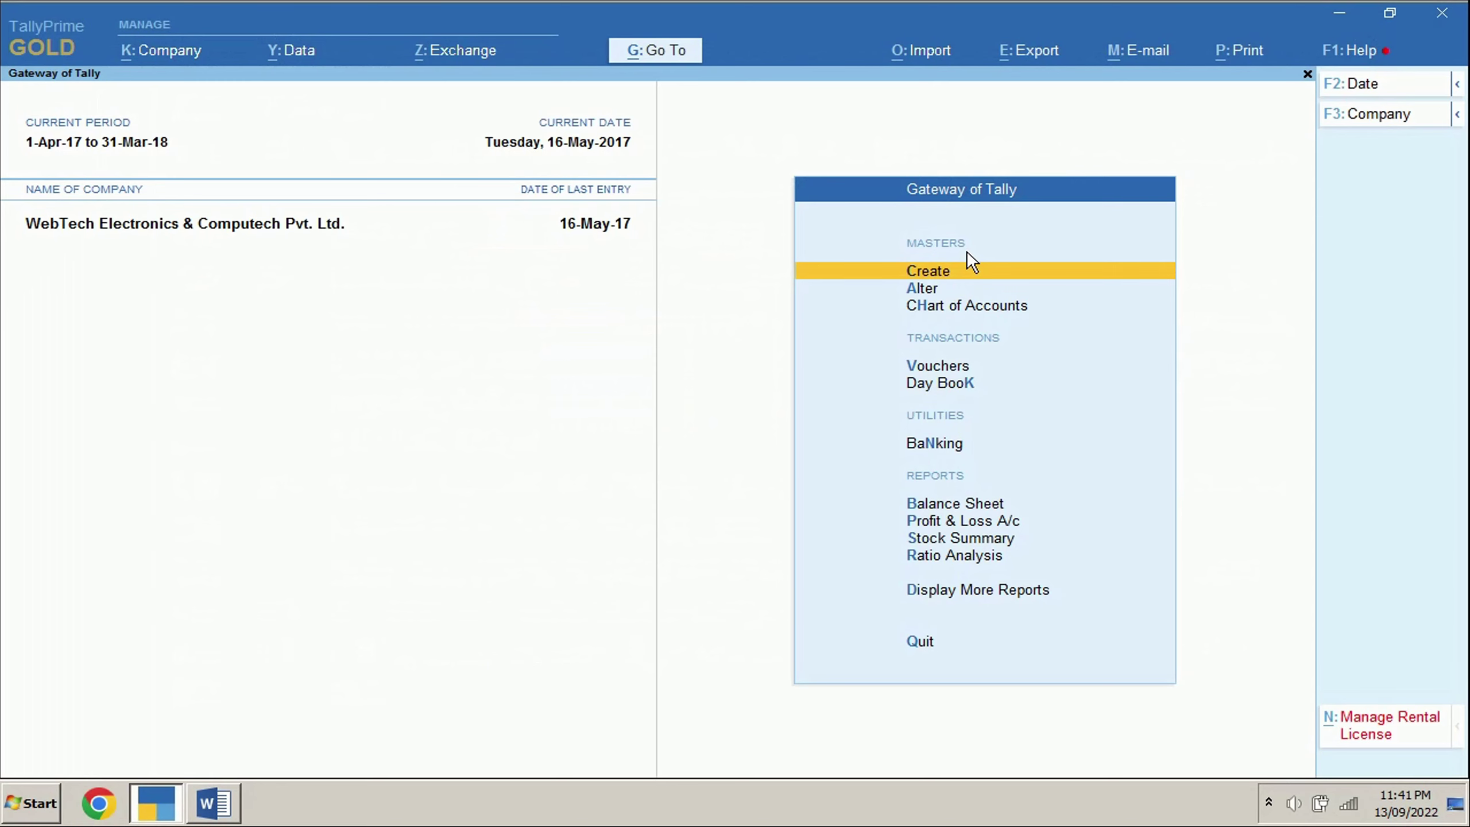
left_click(921, 286)
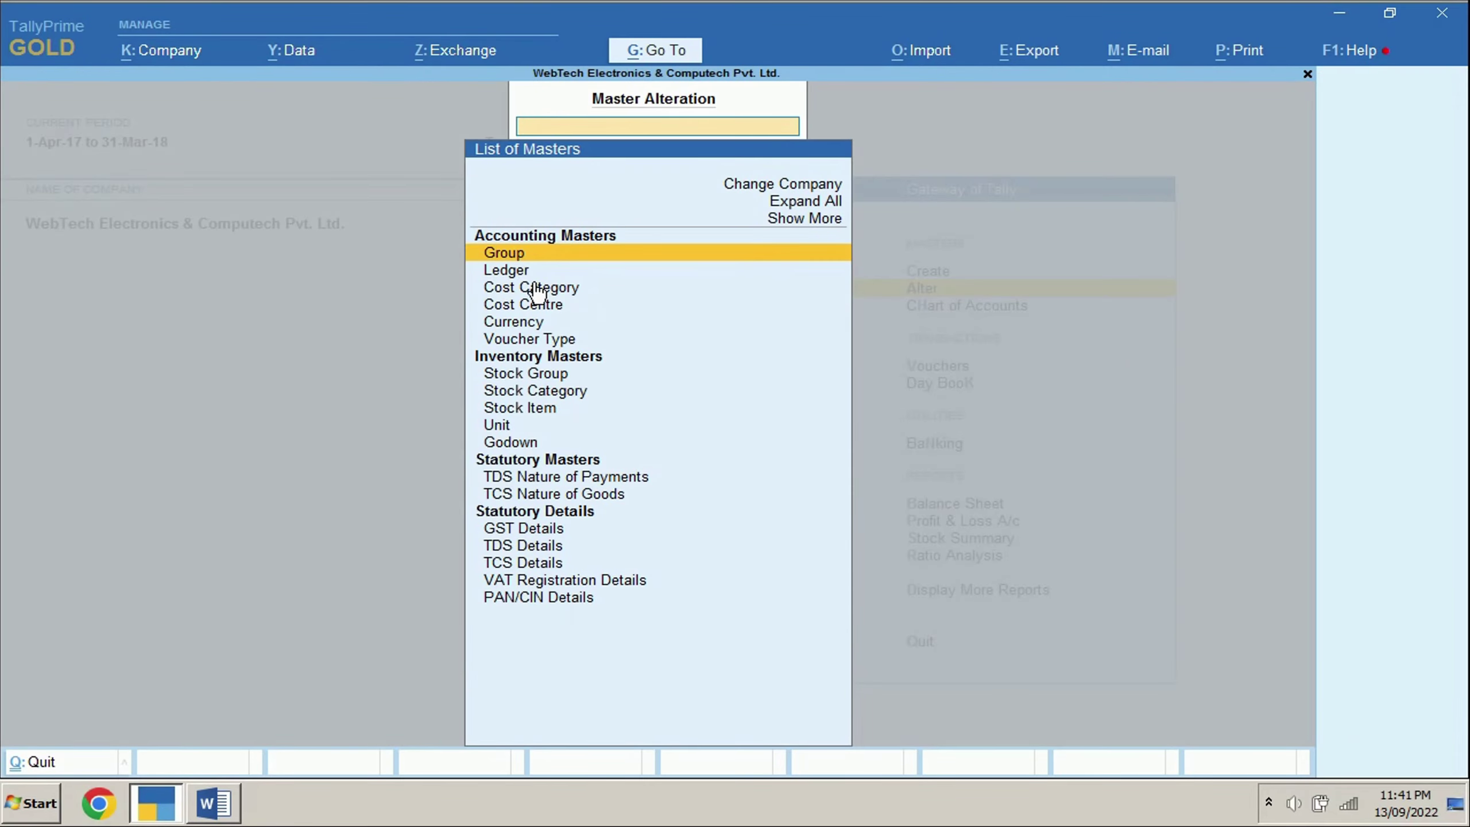
key("Down")
key("Return")
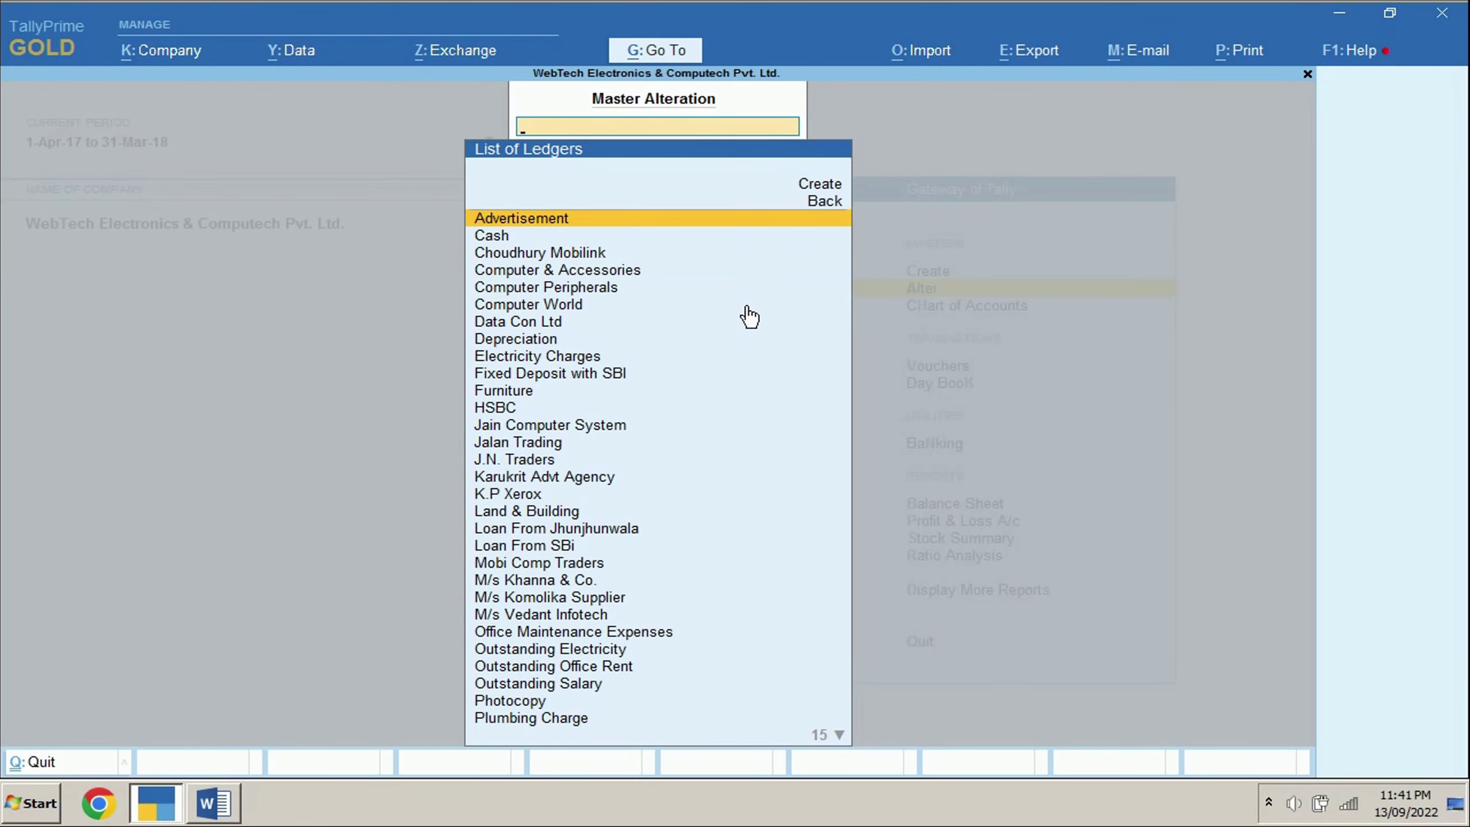
type("Jal")
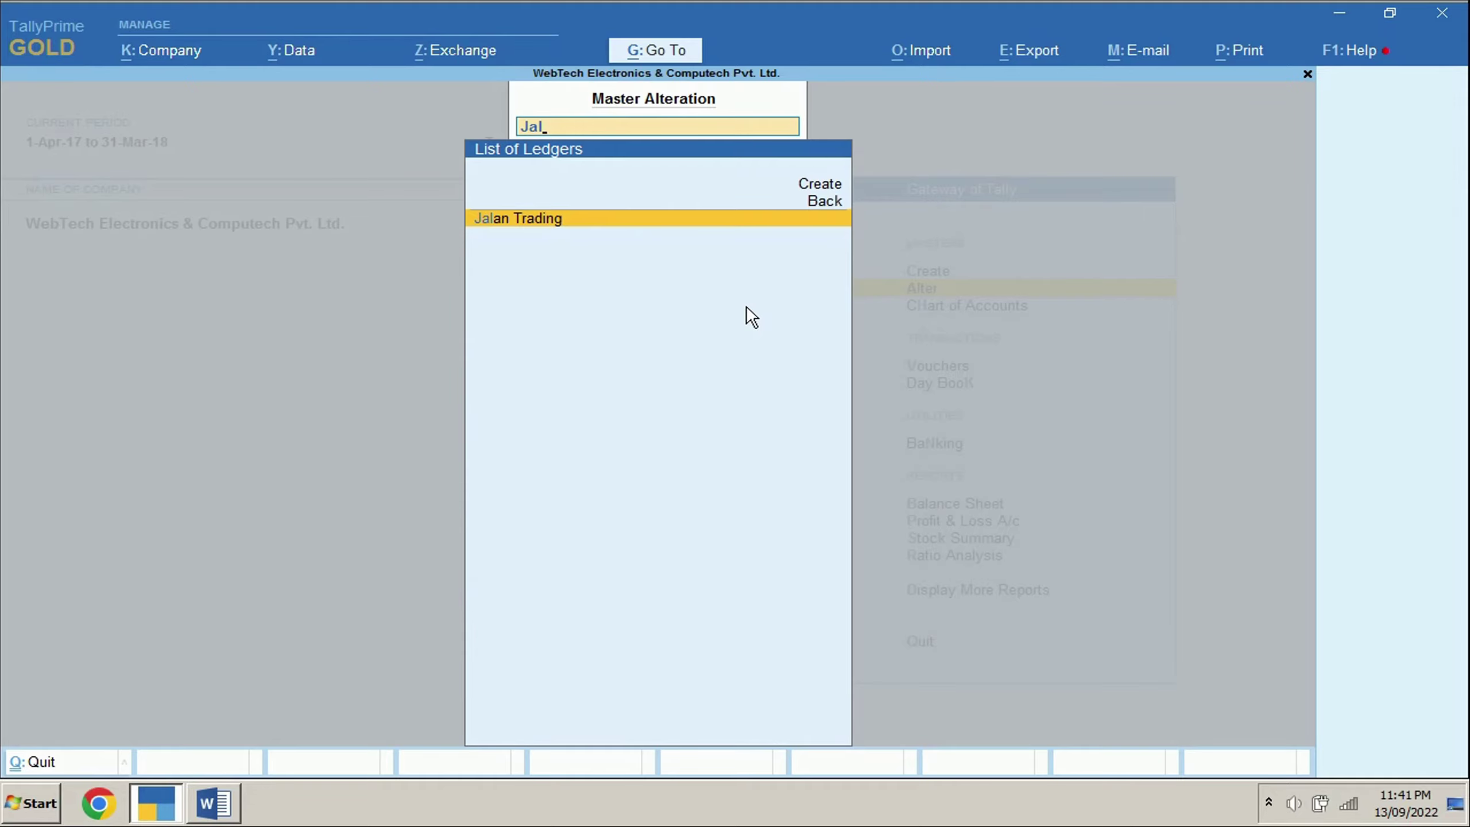
key("BackSpace")
key("BackSpace")
key("BackSpace")
type("Pur")
key("Escape")
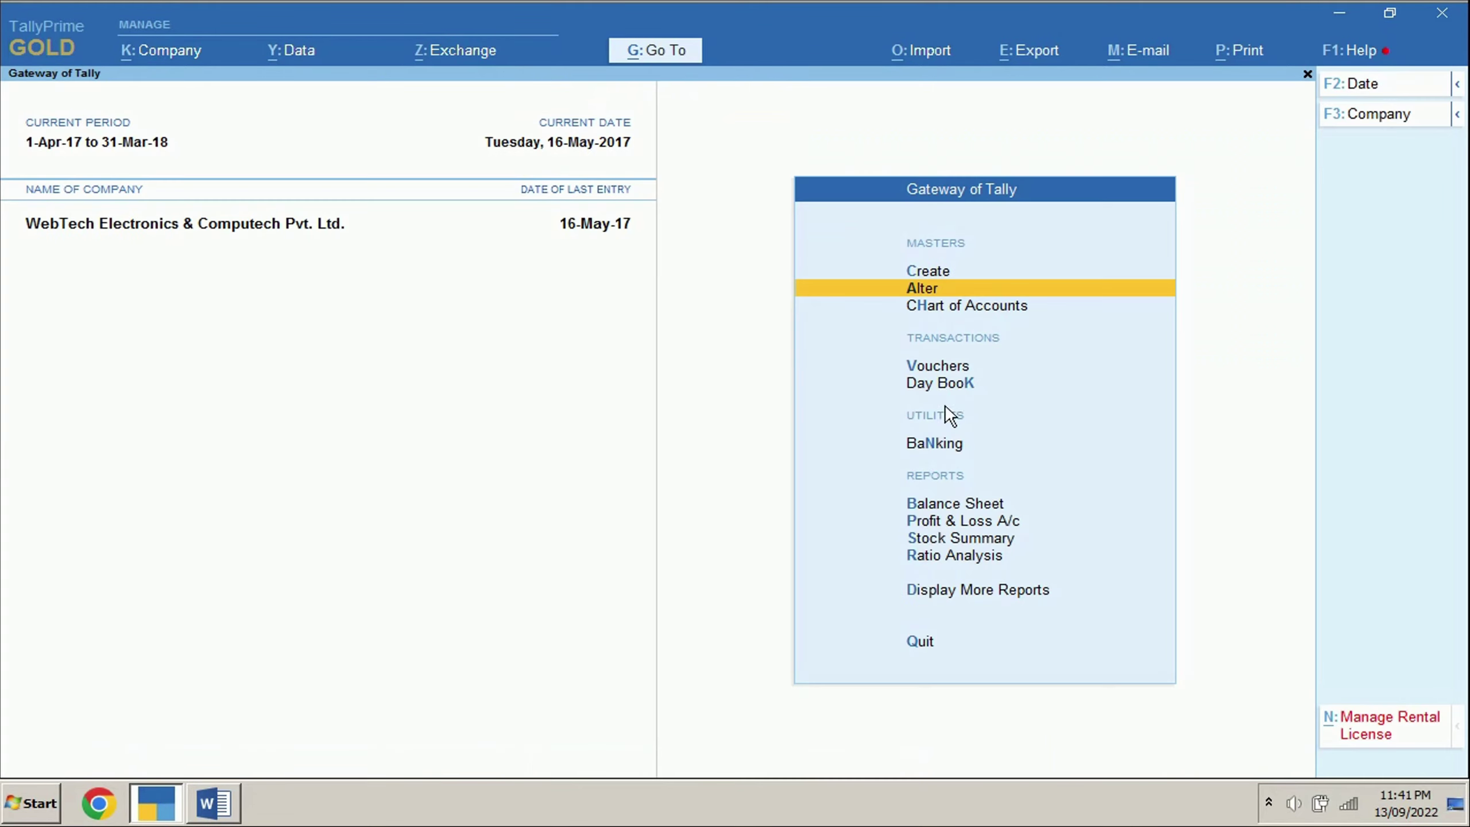
- Show the inactive voucher types, activate Purchase Order and start a new purchase order voucher
key("v")
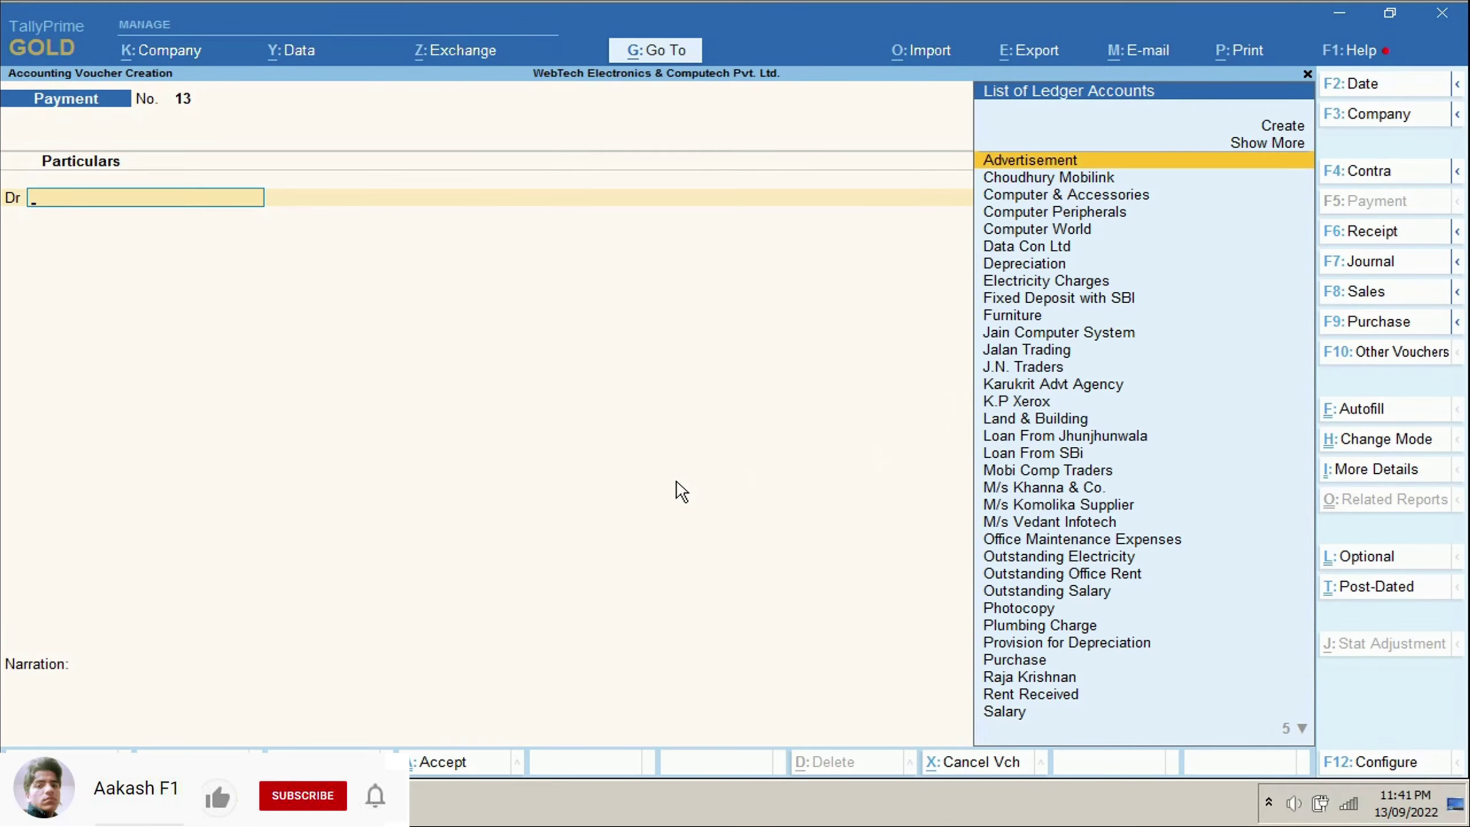
left_click(1383, 359)
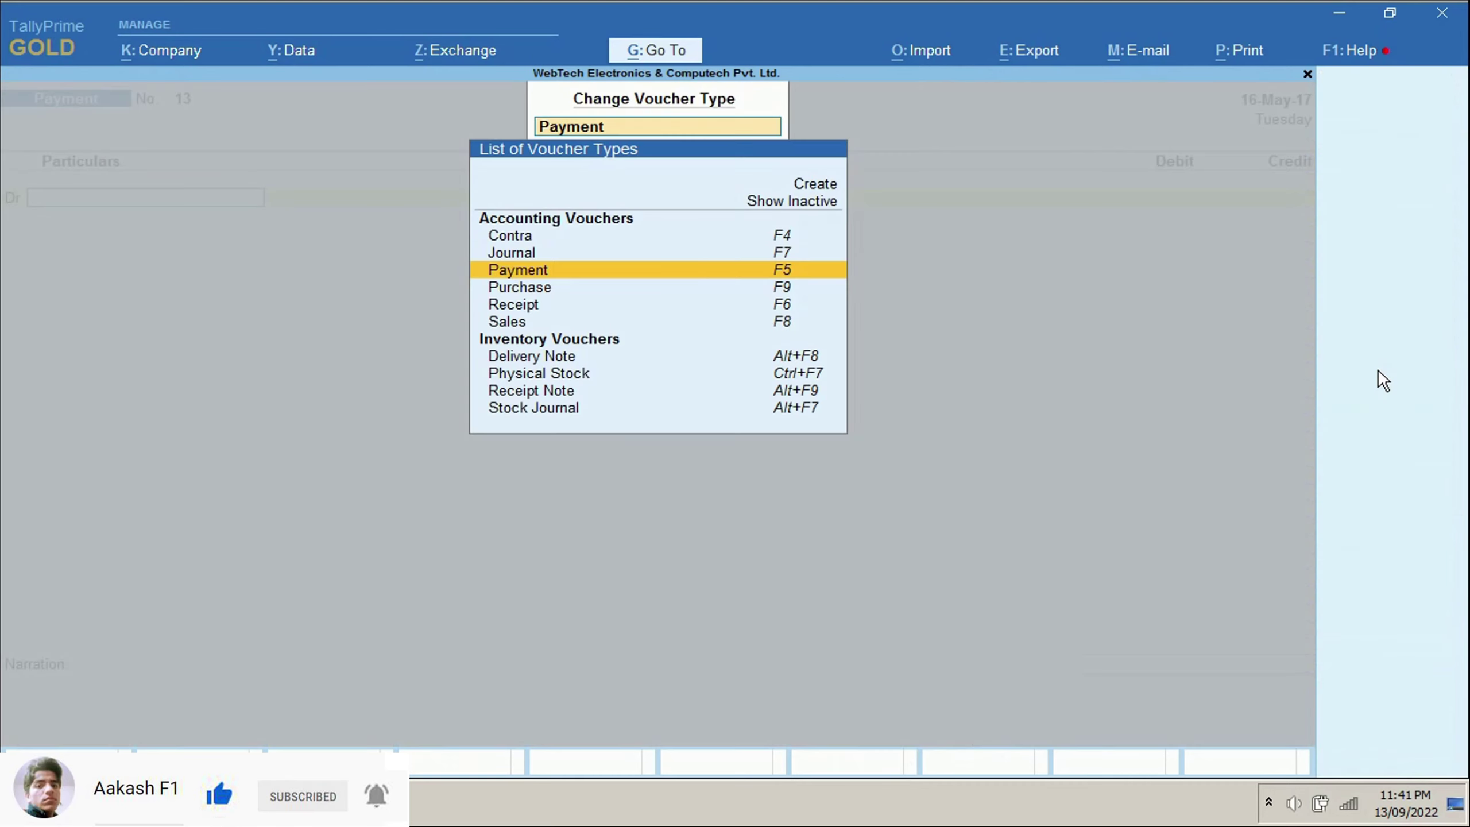
left_click(813, 205)
left_click(813, 219)
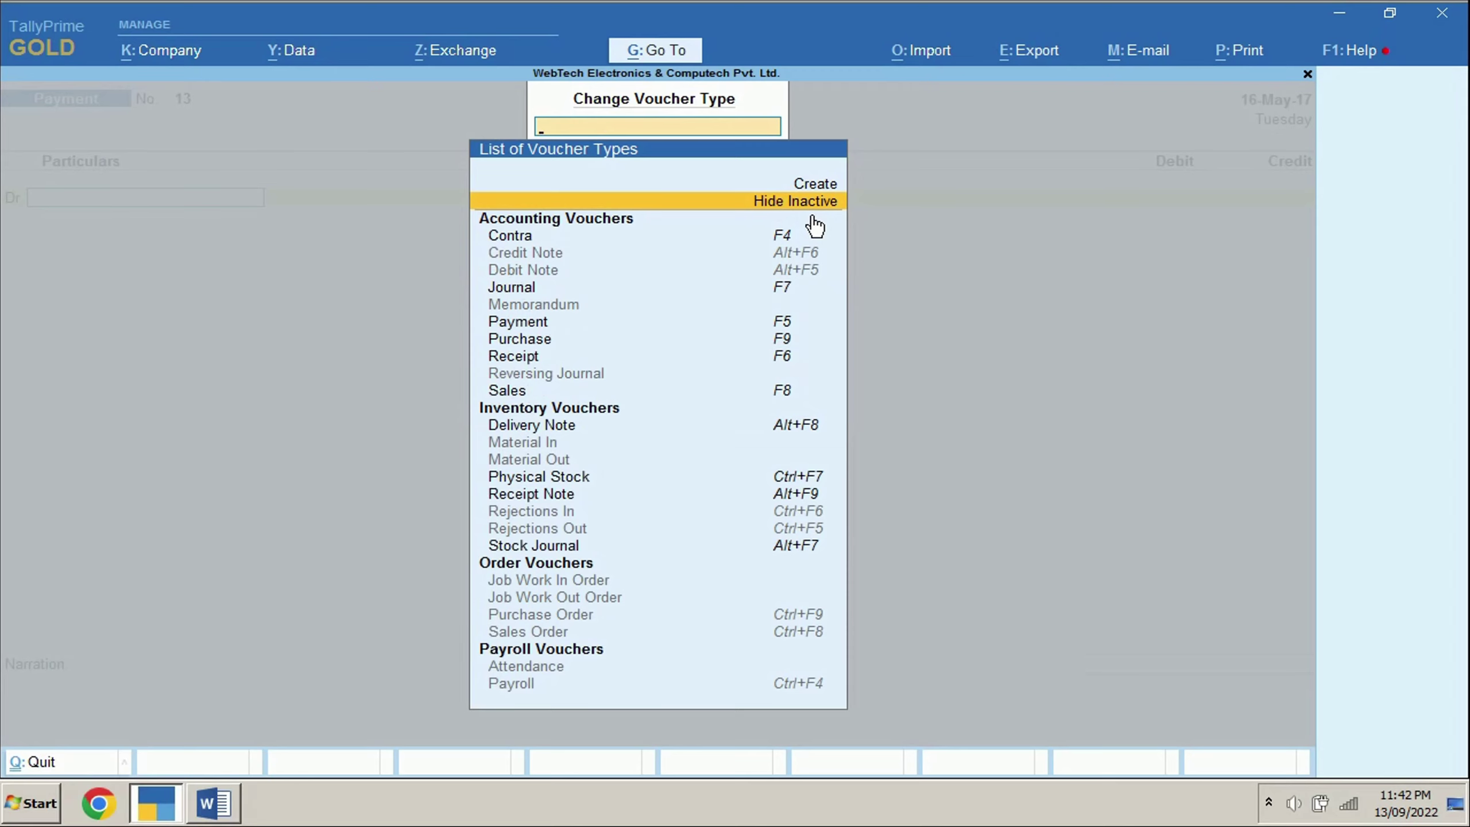
left_click(607, 620)
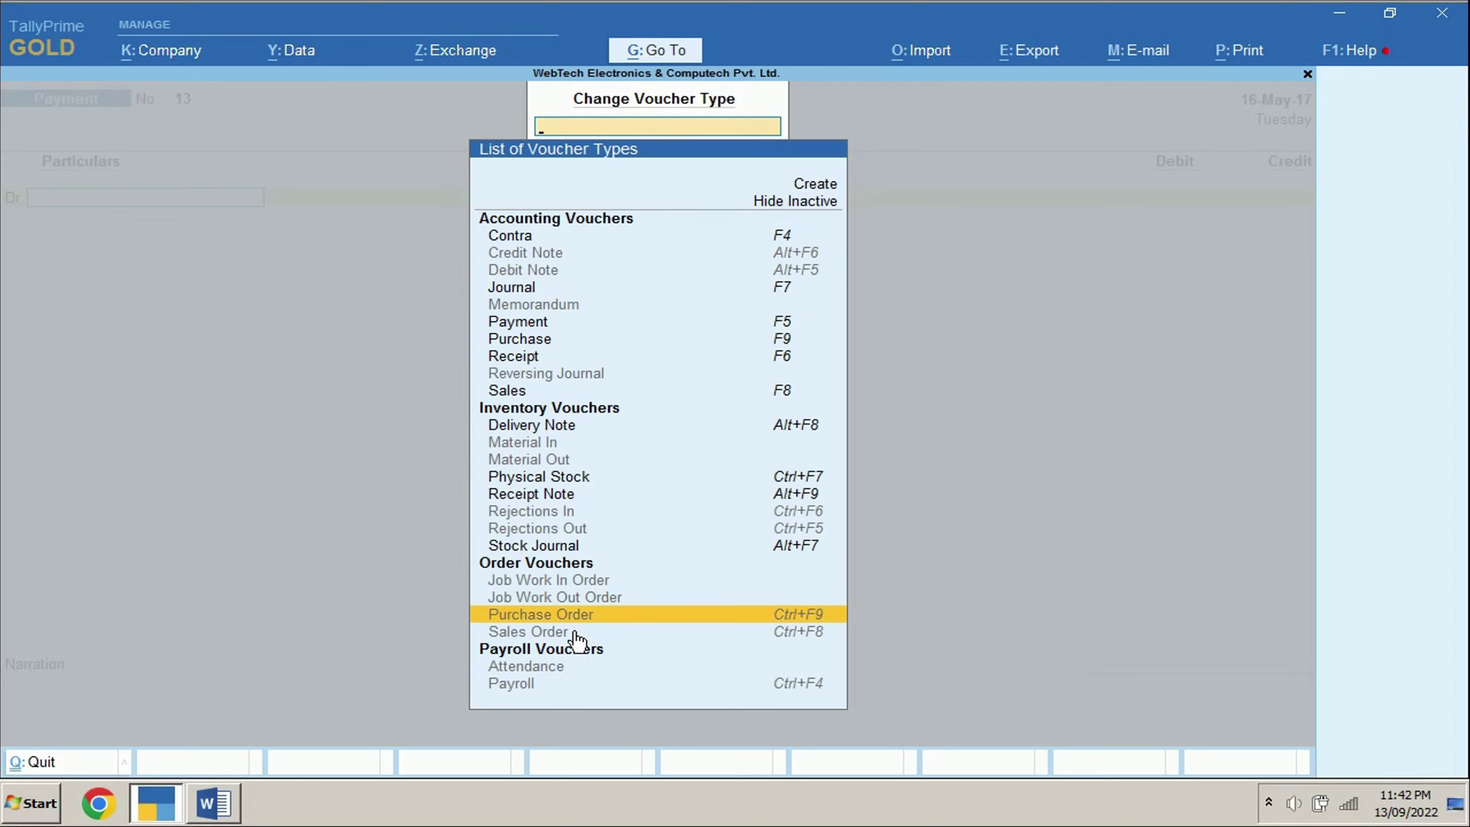
key("Return")
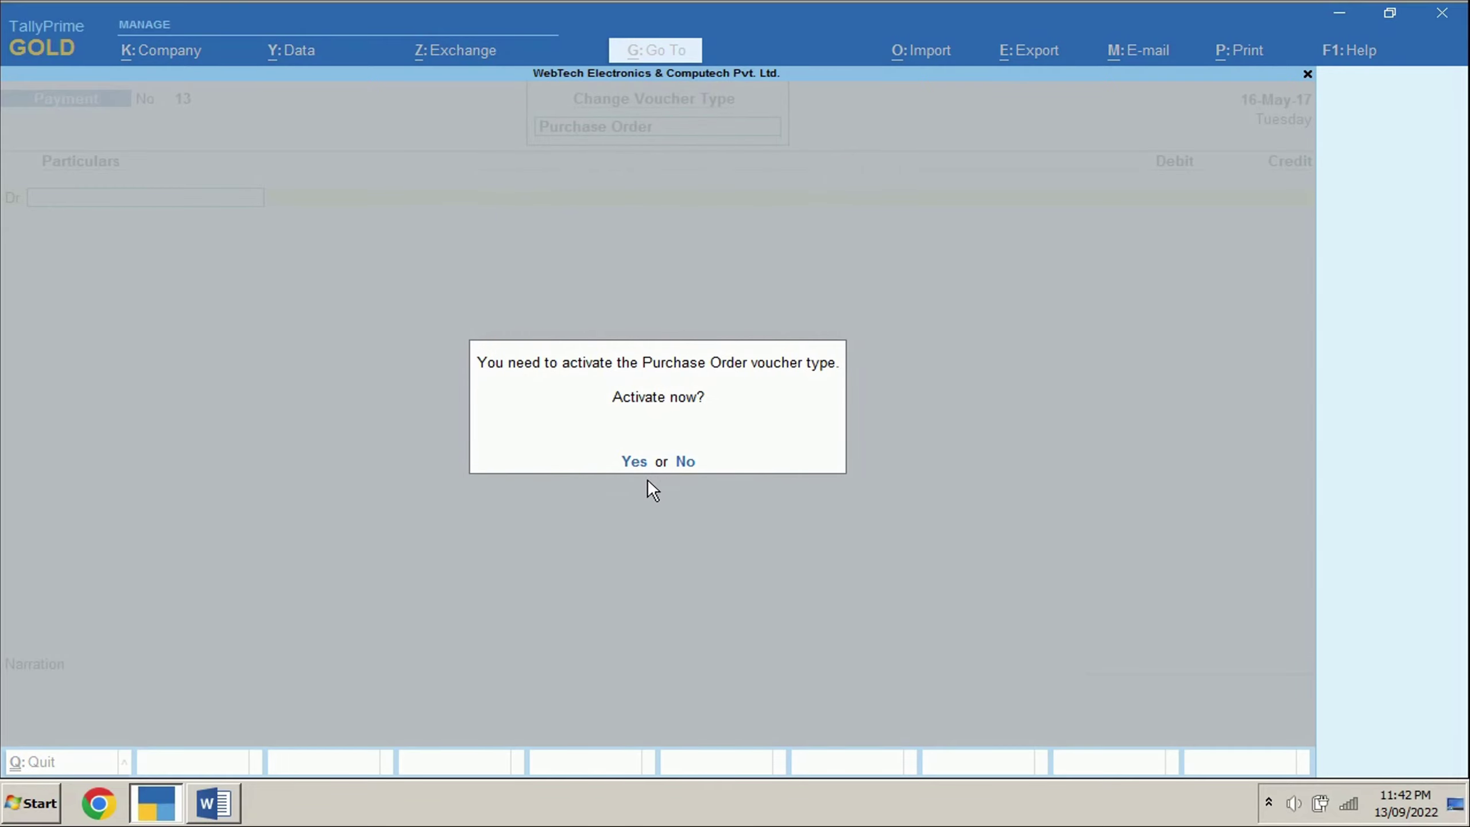
key("y")
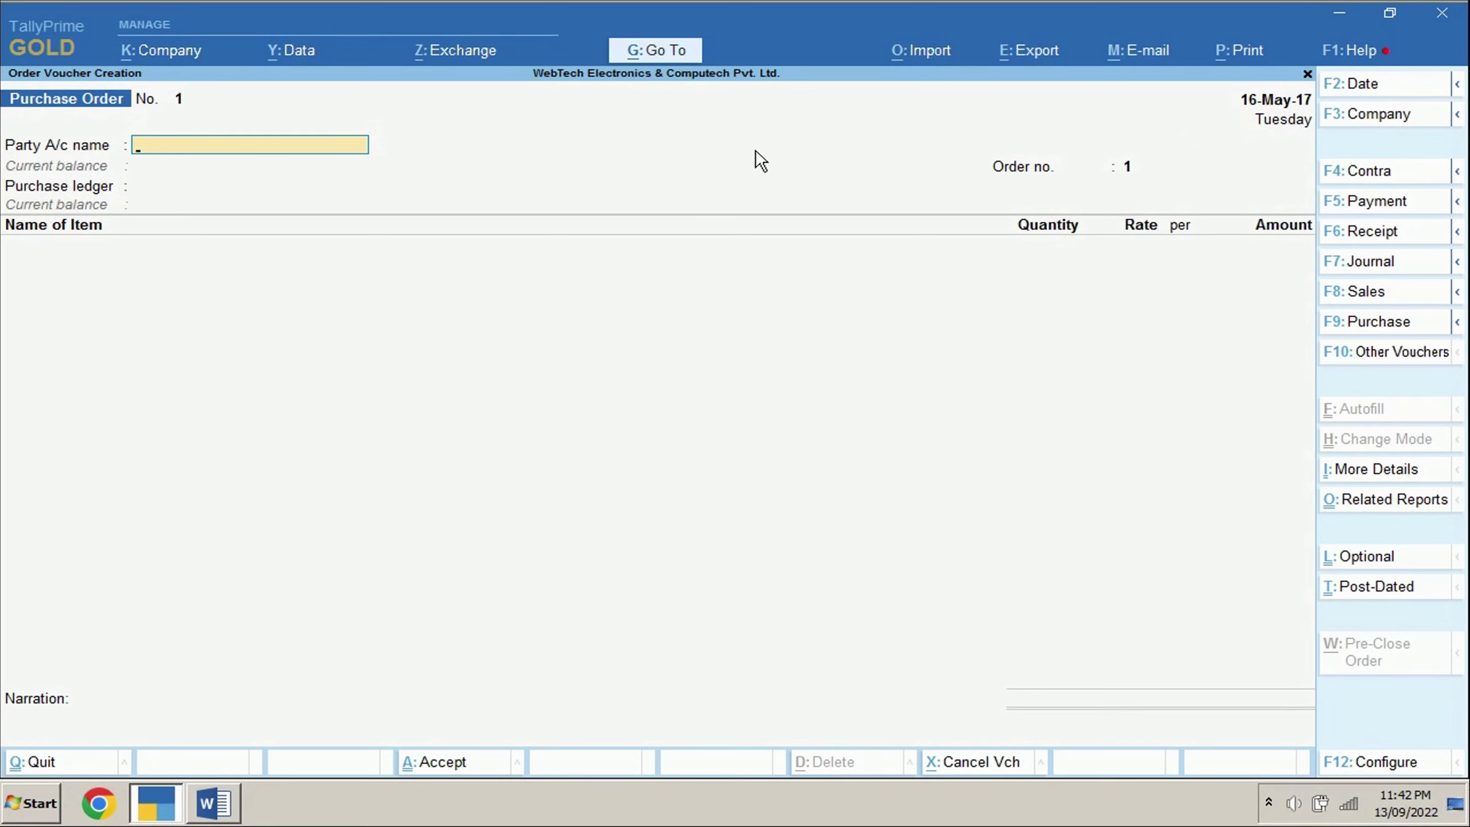
- Choose Jalan Trading as the purchase order's party account and enter Cheque as the mode of payment
type("Jalan")
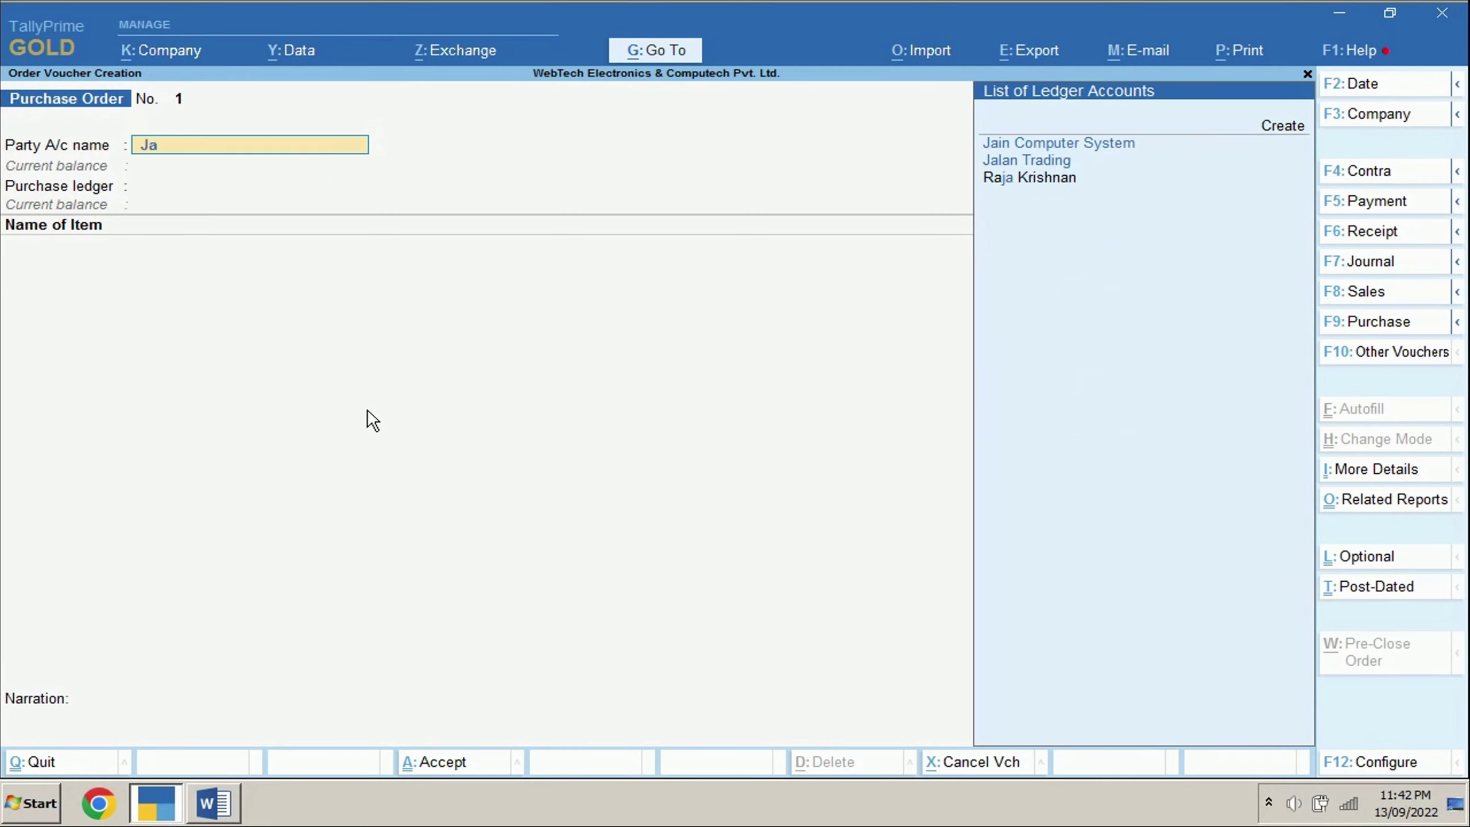
key("Return")
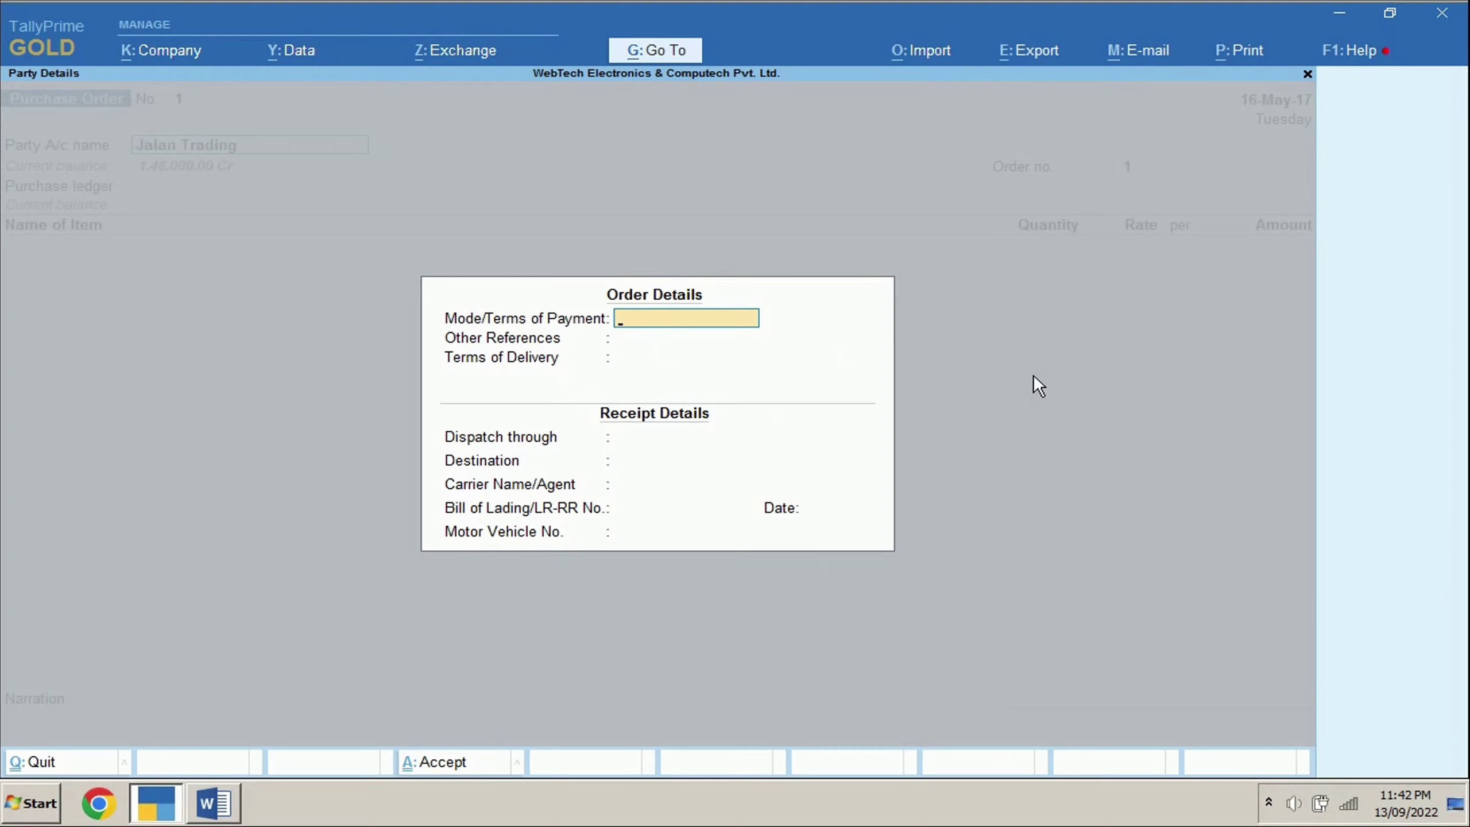
type("Cas")
key("BackSpace")
key("BackSpace")
type("hque")
key("BackSpace")
key("BackSpace")
key("BackSpace")
type("eque")
key("Return")
- Enter the contact's name under Other References and Godown as the terms of delivery in the order details
type("Mr")
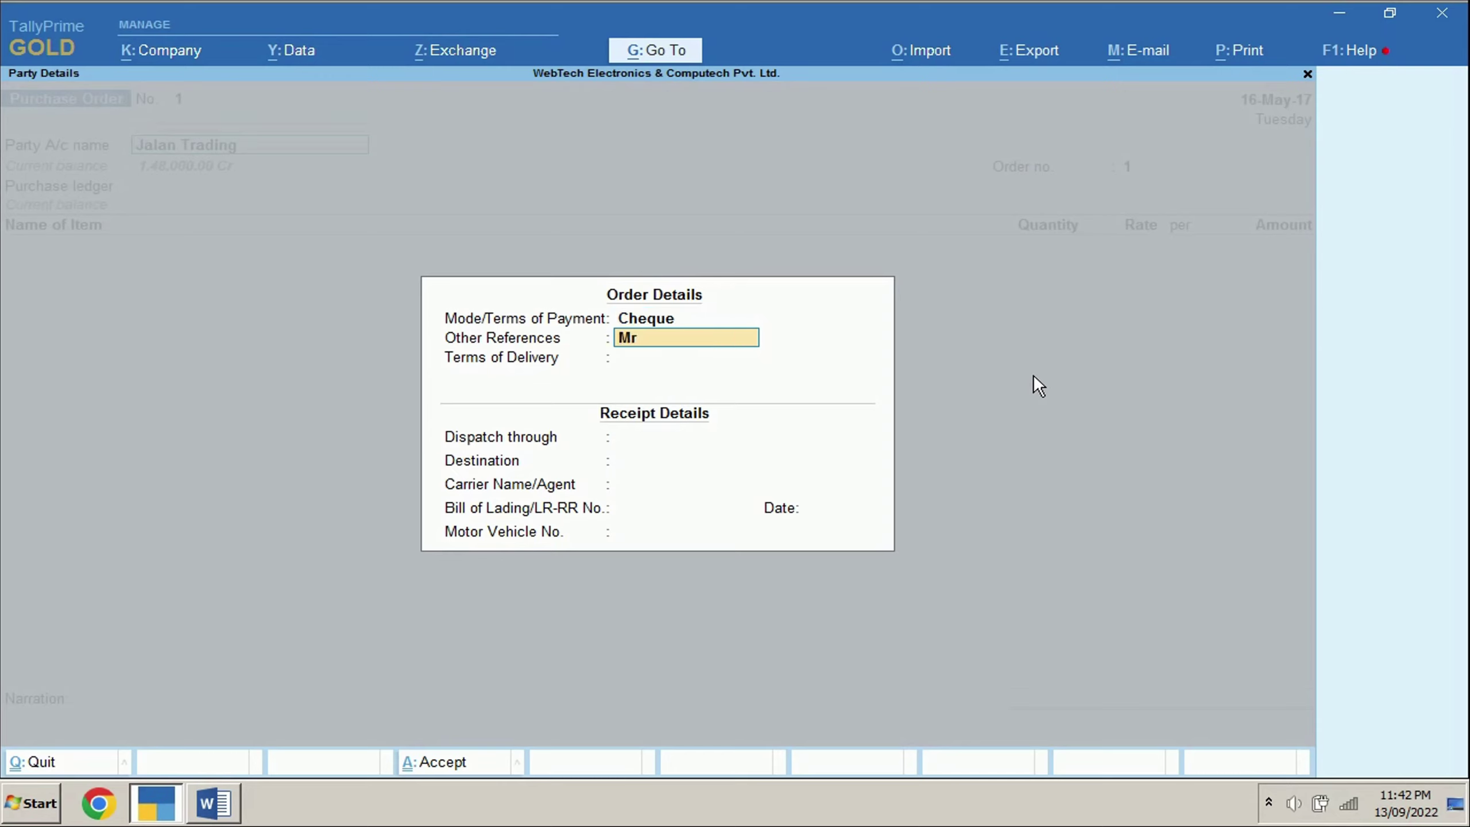
type(". Sadiq")
key("Return")
type("Godown")
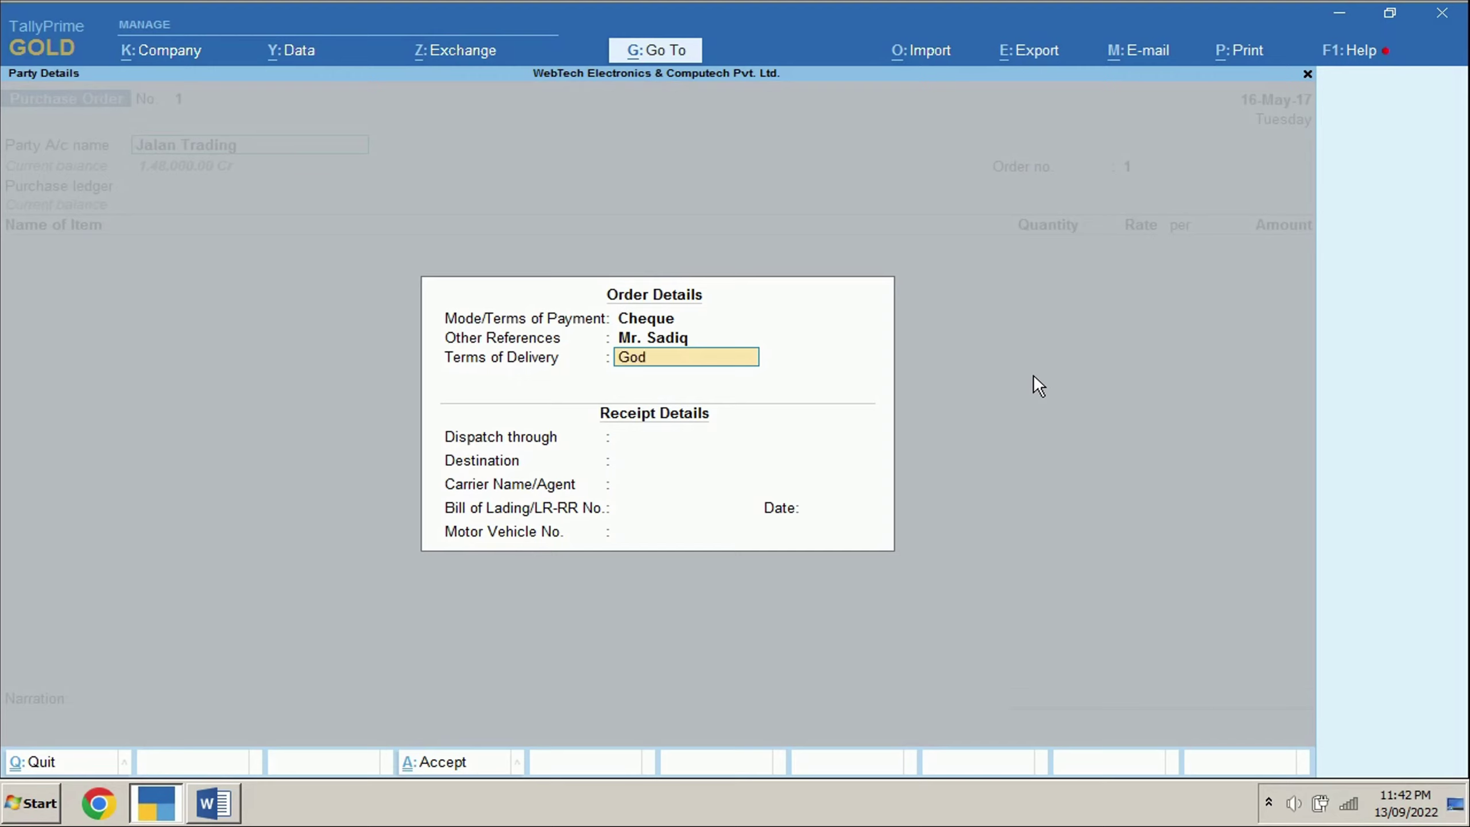
key("Return")
key("Return")
- Fill in the receipt details with UP for both dispatch through and destination, plus the carrier's name
type("UP")
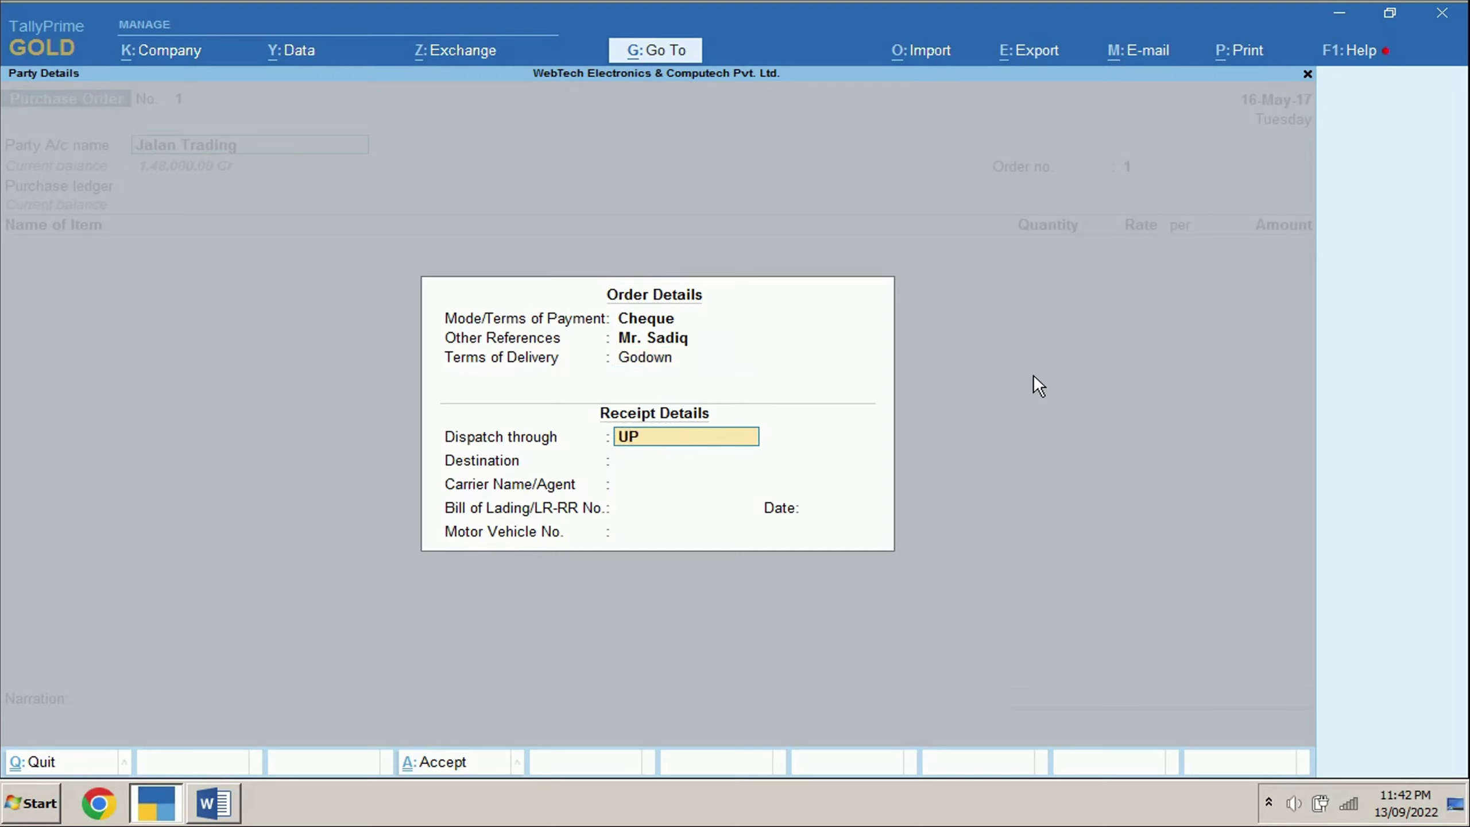
key("Return")
type("UP")
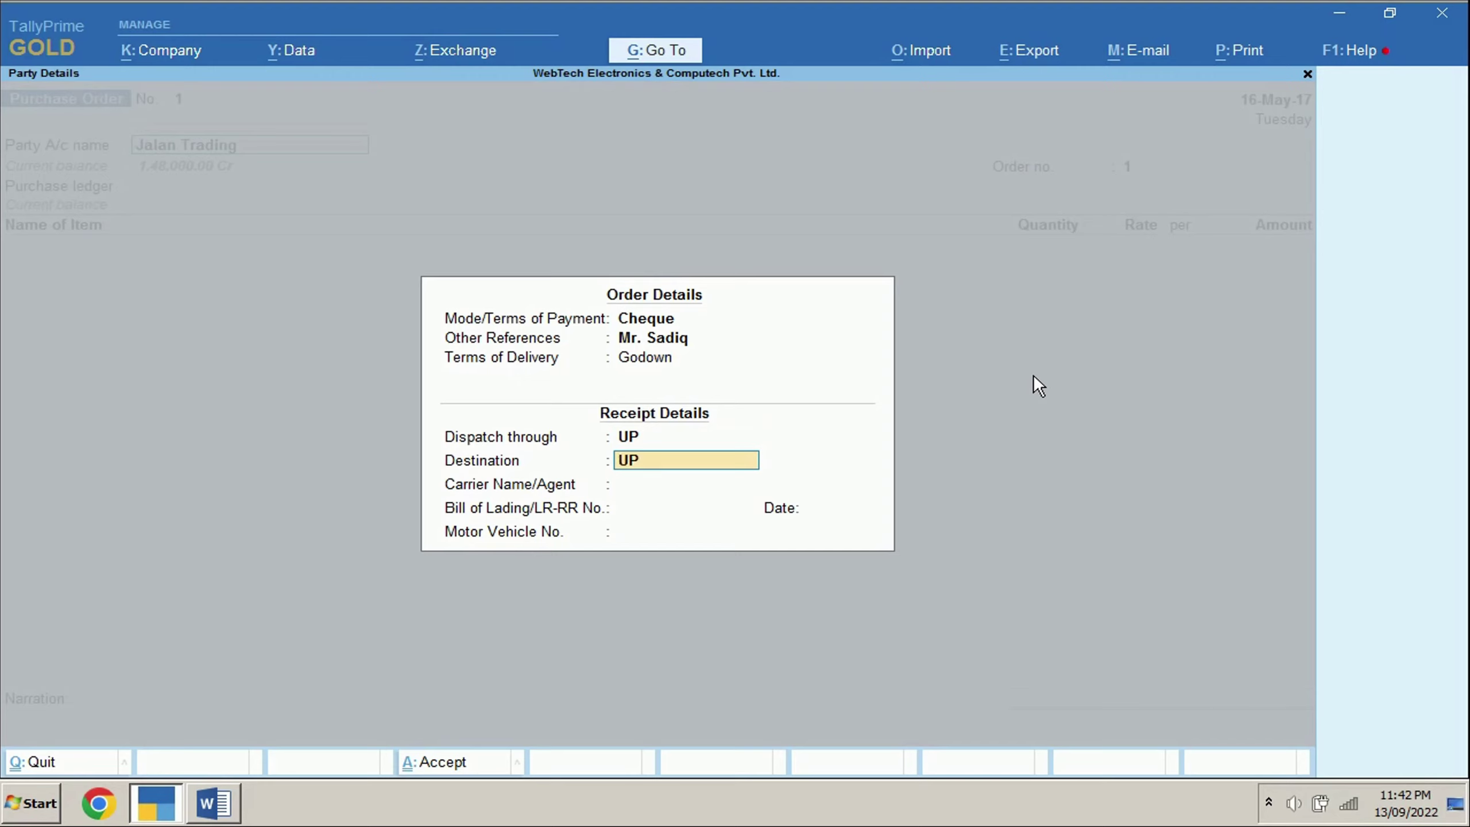
key("Return")
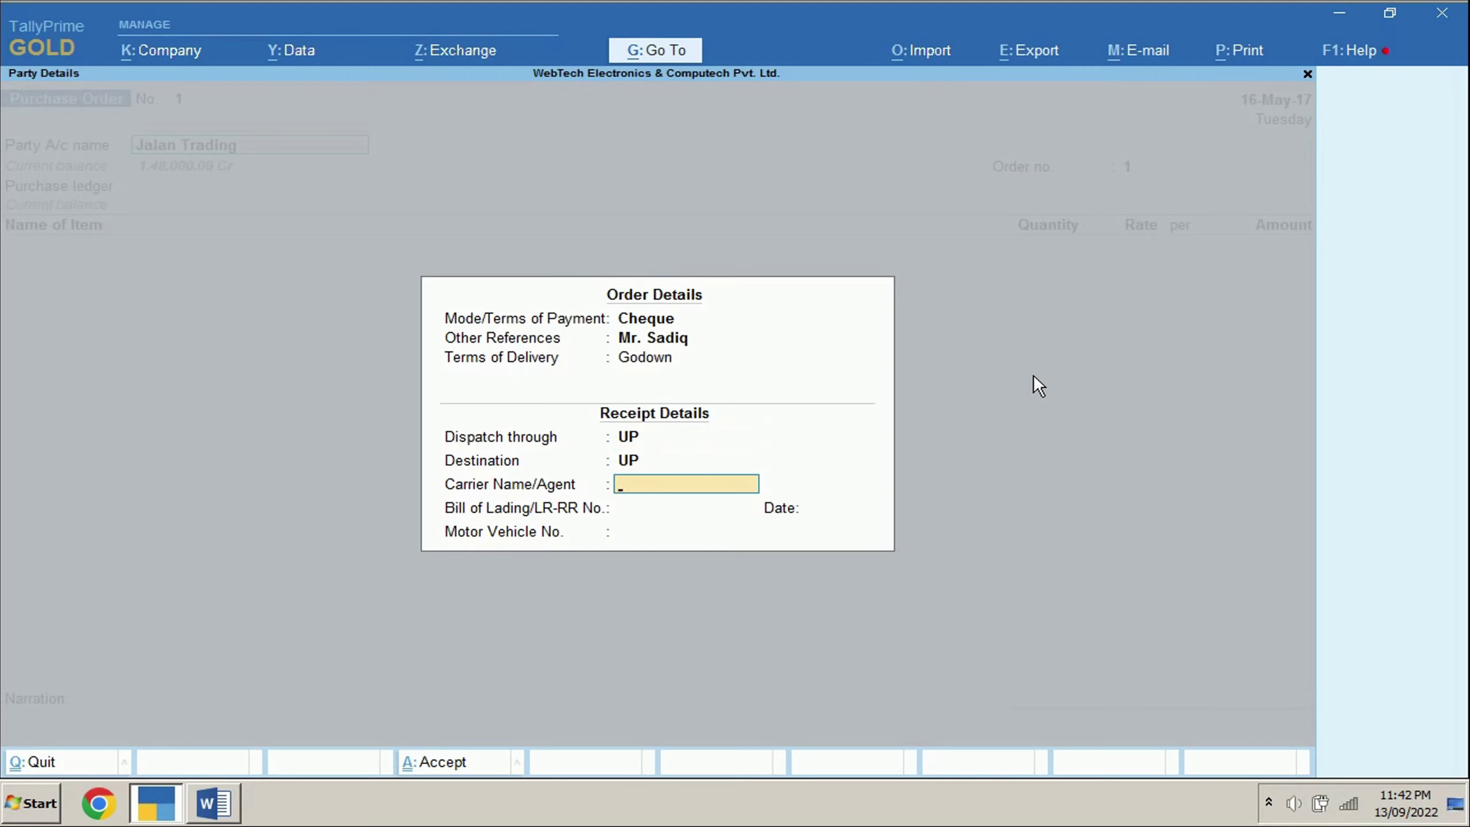
type("Pappu")
key("Return")
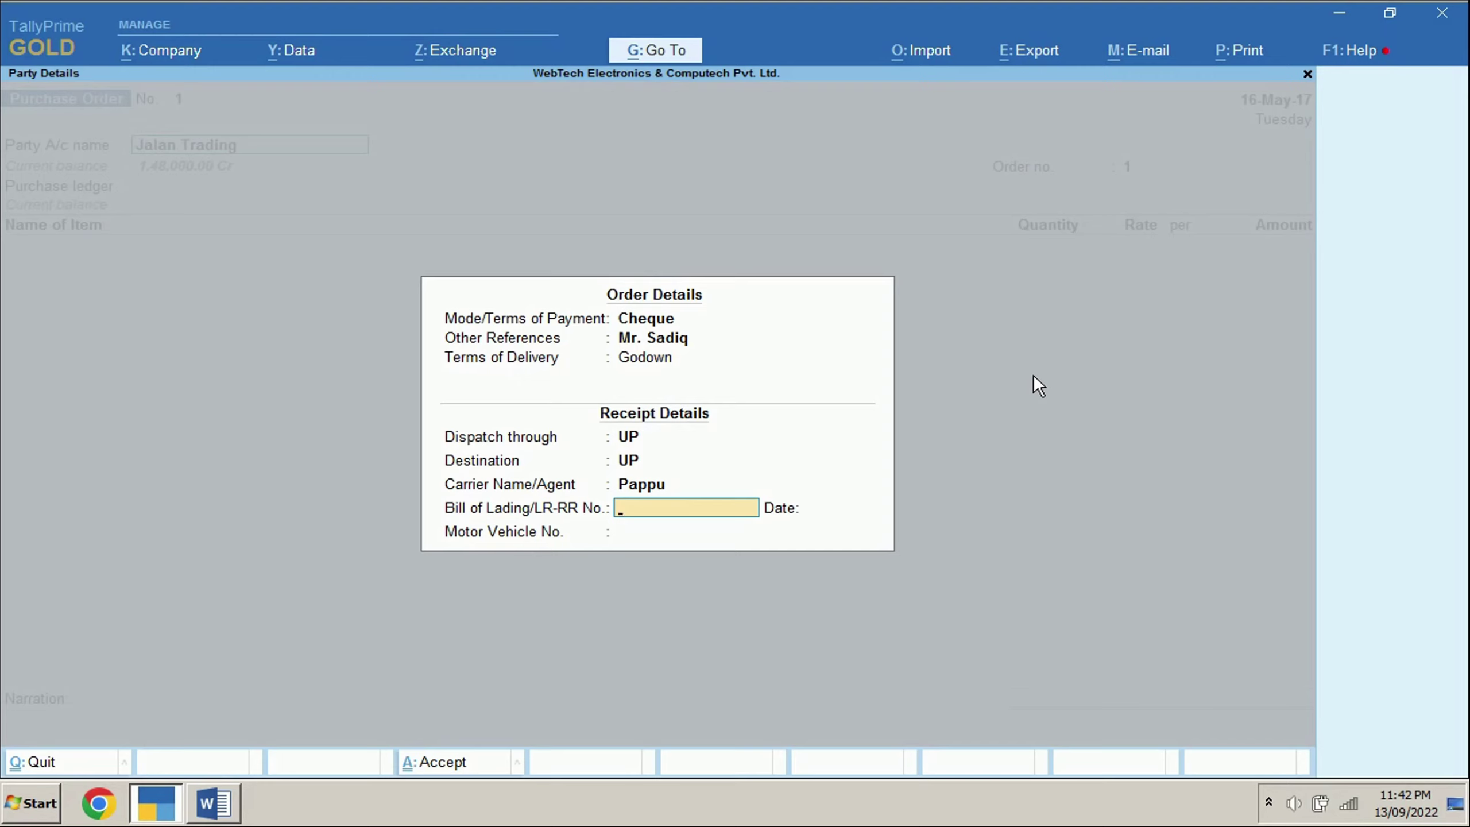
- Enter 1234 as the bill of lading number, leave its date blank, and fill in the motor vehicle number
type("1234")
key("Return")
key("Return")
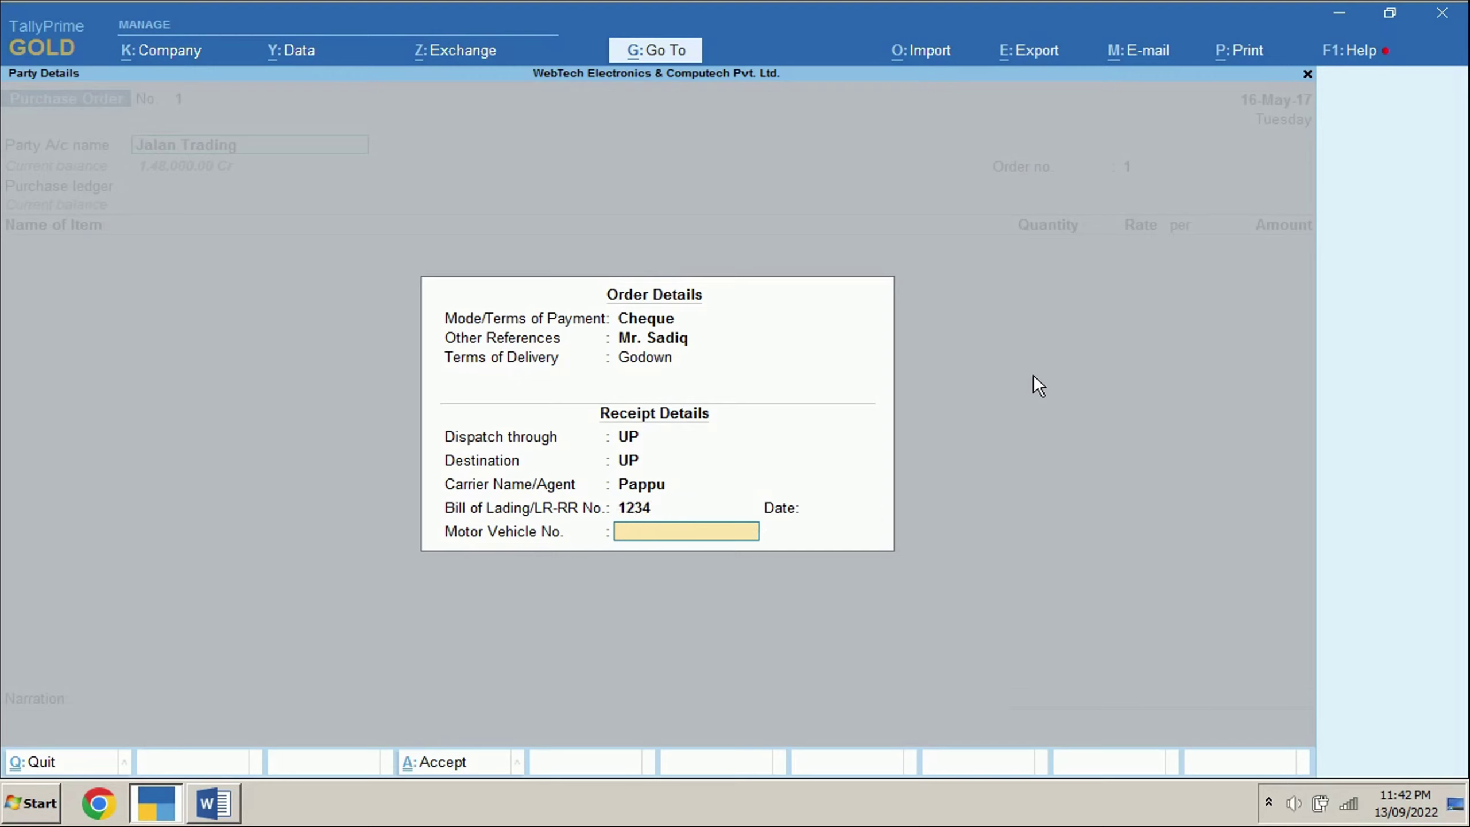
type("UP")
type("14AV")
type("999")
key("Return")
- Copy the order number from the 16th May entry in Word and enter it as the order number in TallyPrime's voucher
key("alt+Tab")
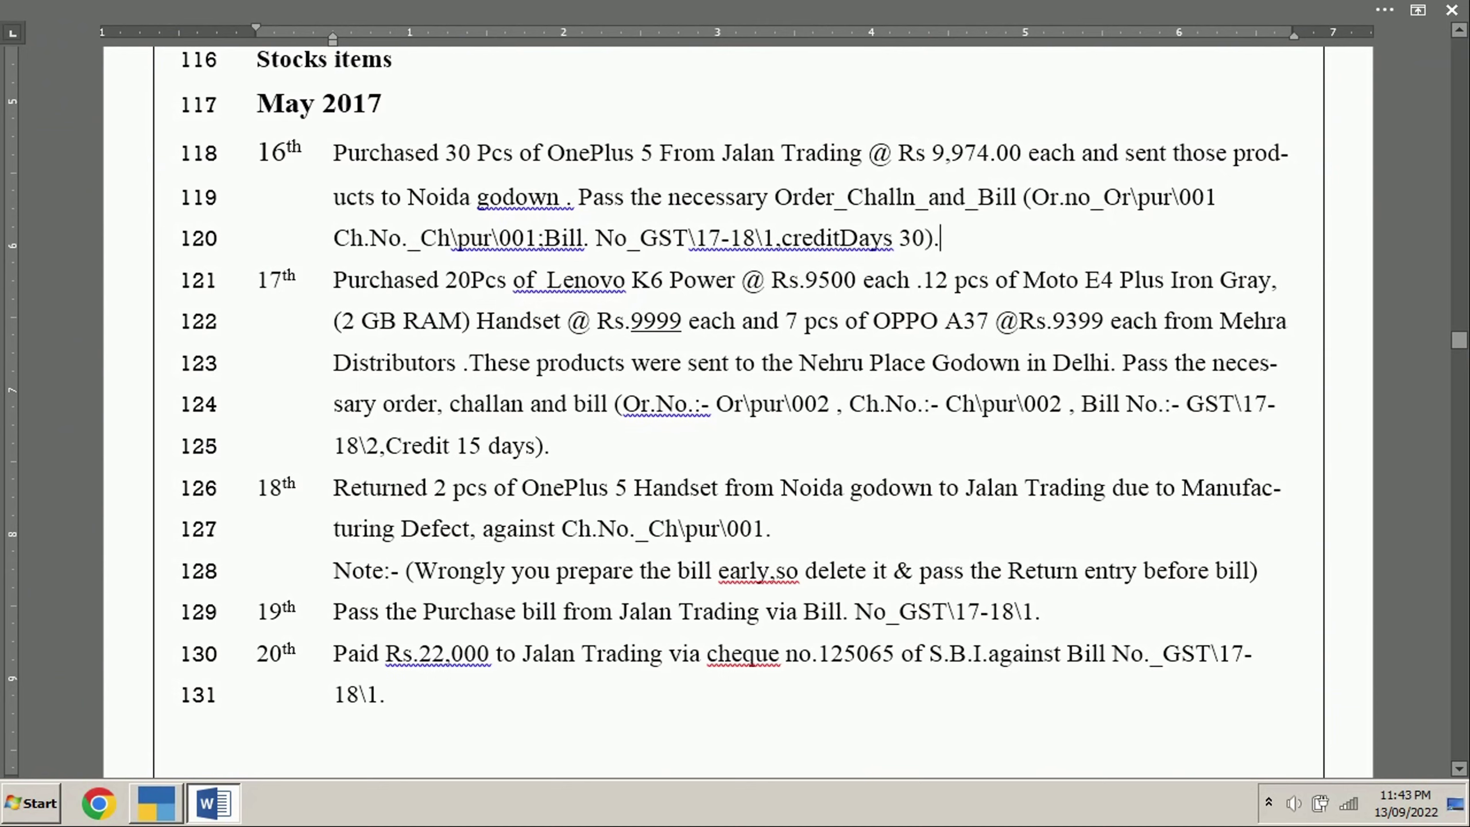
left_click_drag(1105, 198, 1213, 208)
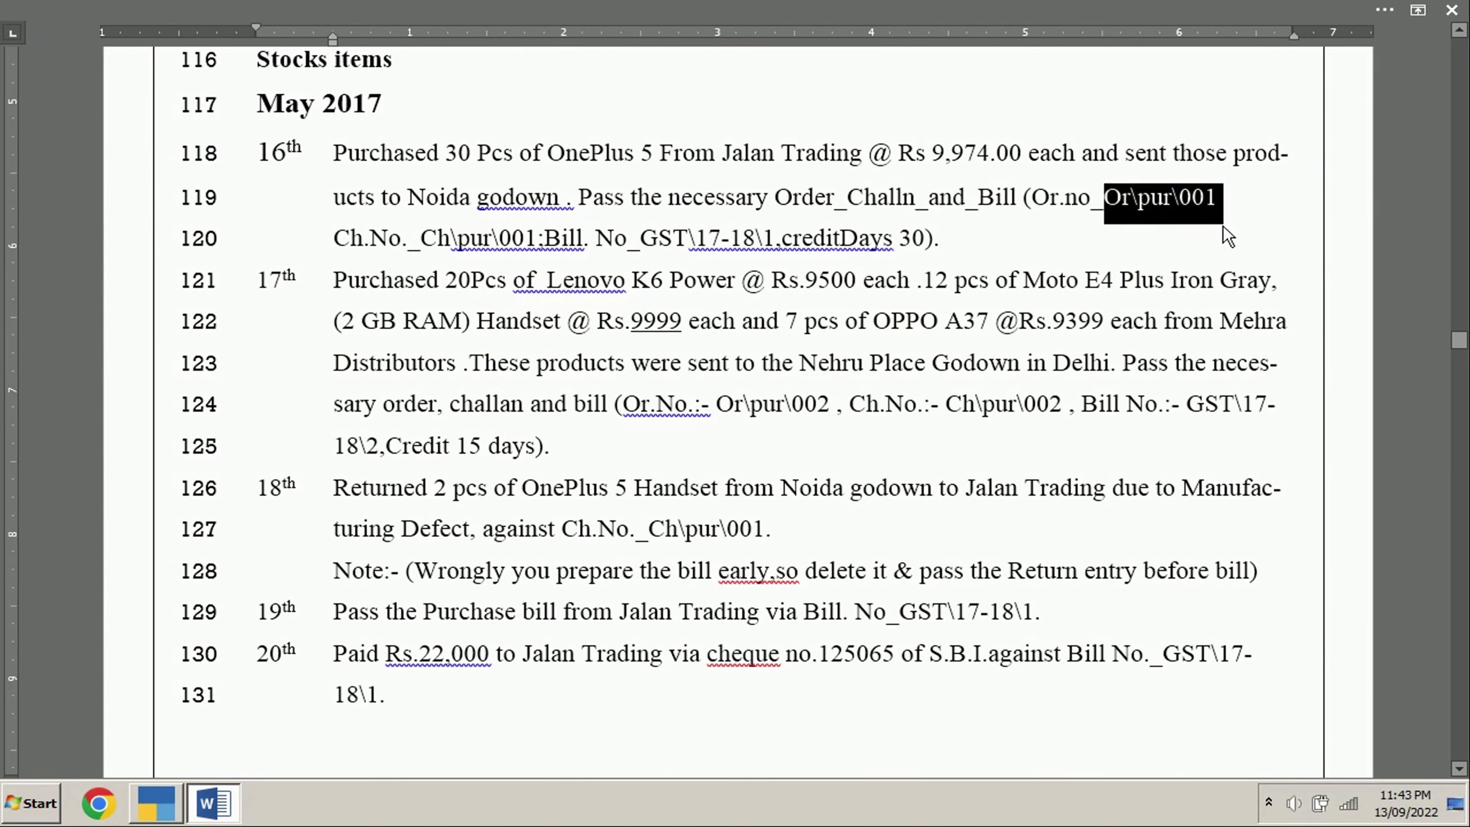
right_click(1222, 226)
left_click(1231, 239)
key("alt+Tab")
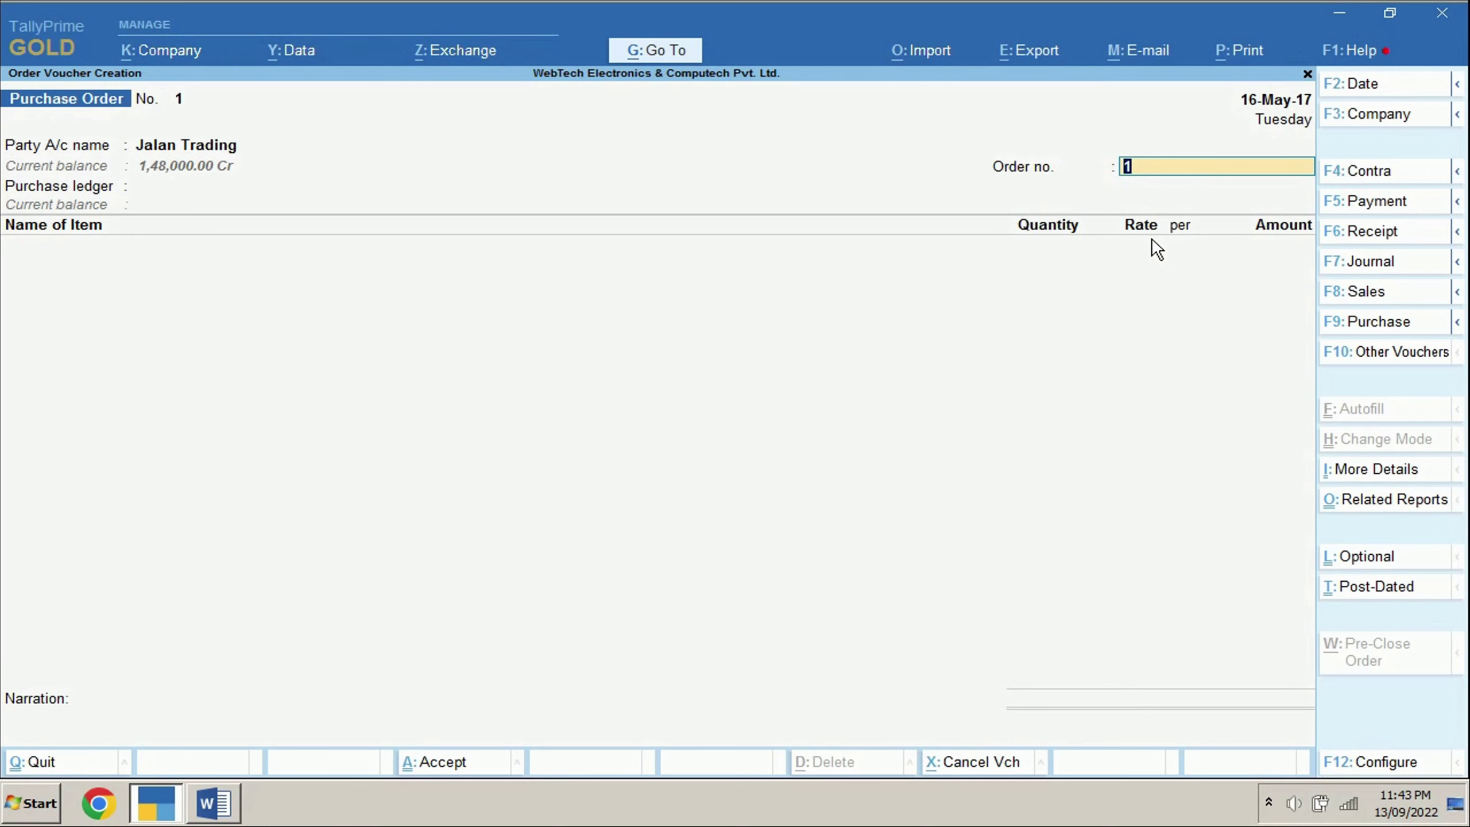
key("ctrl+v")
key("Return")
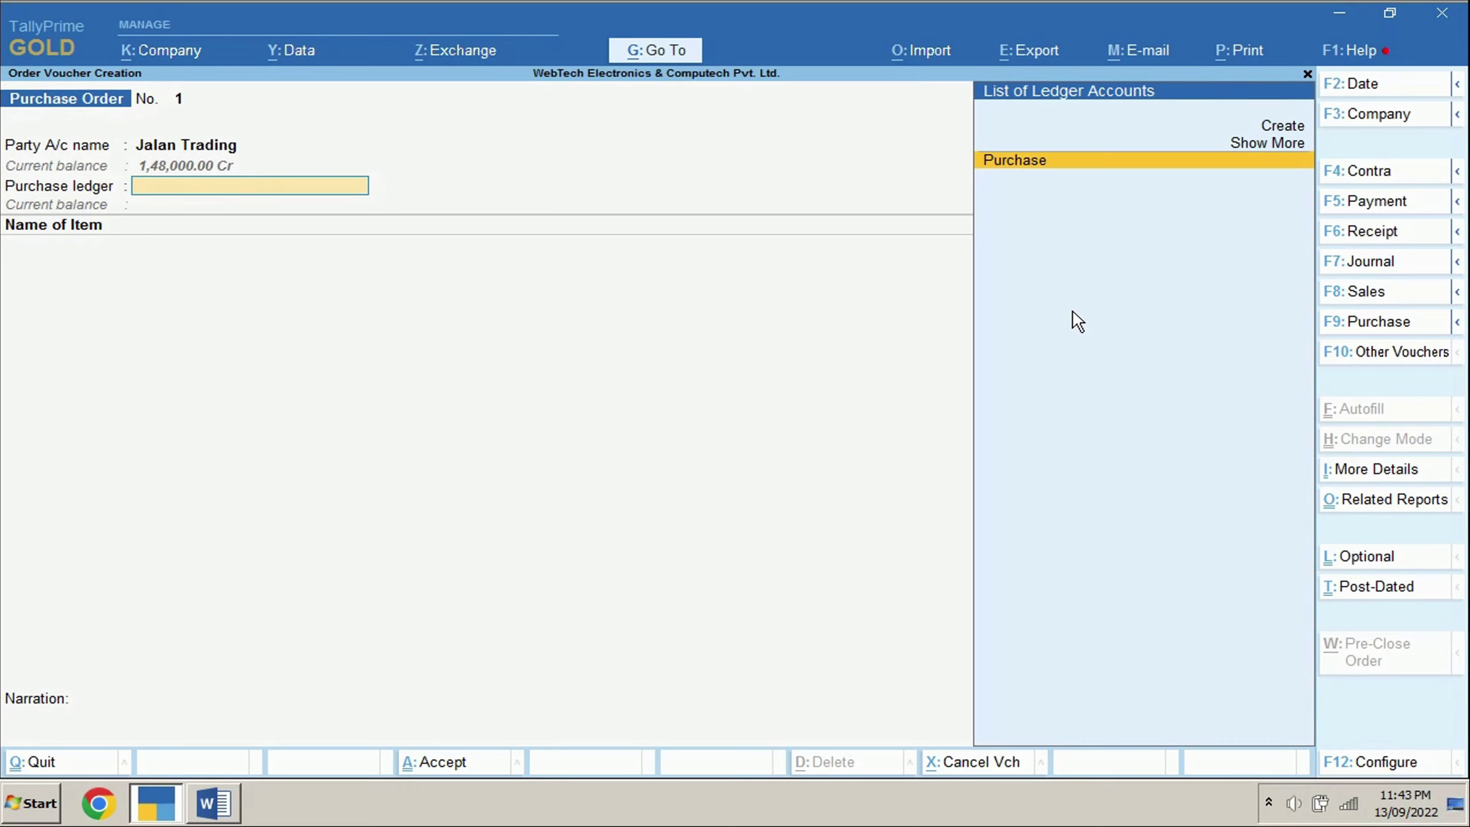
- Select the Purchase ledger and add One Plus 5, due on 16-May-17, allocated to the Noida godown
key("Return")
key("Down")
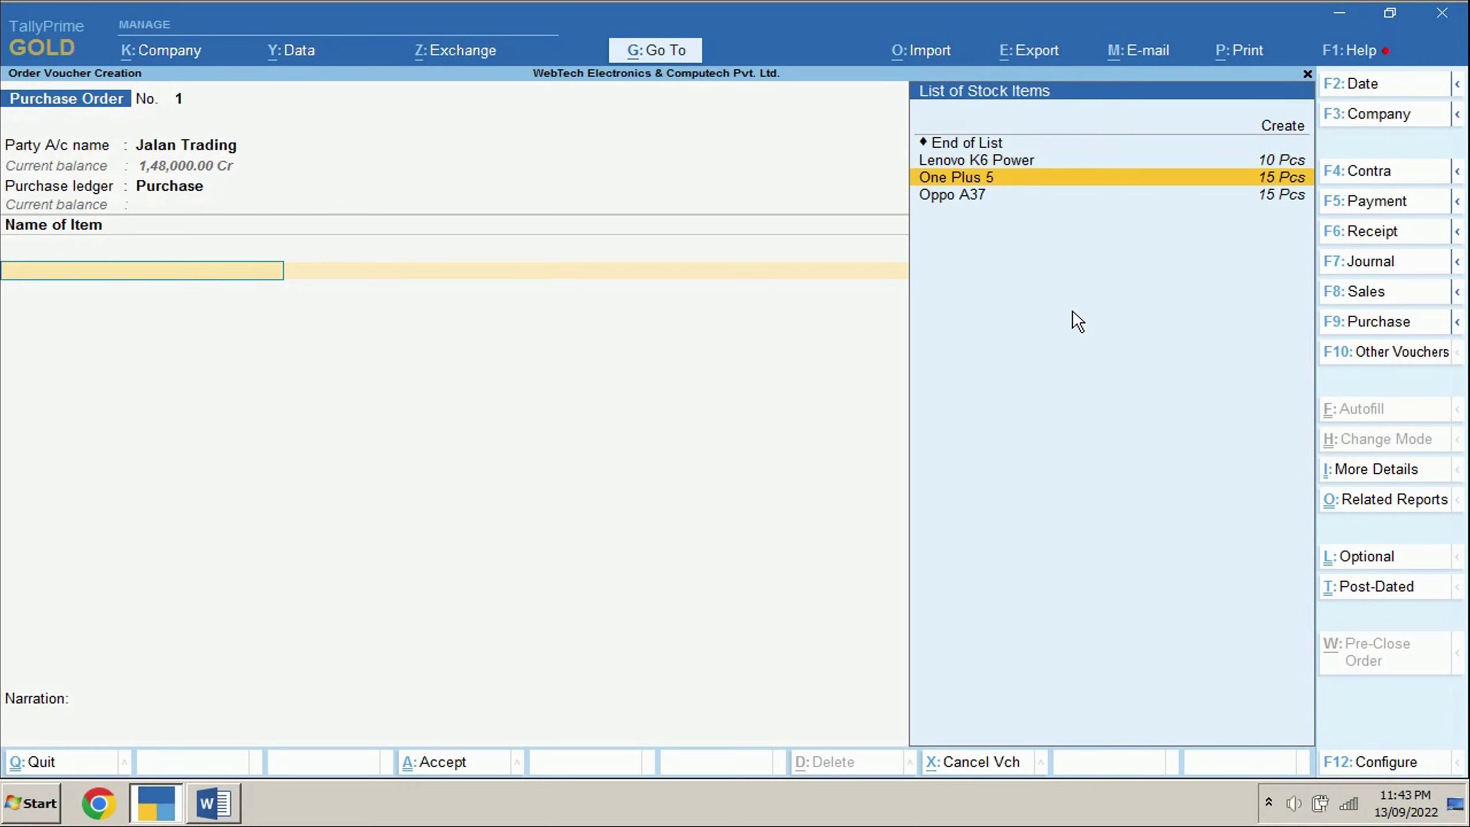
key("Return")
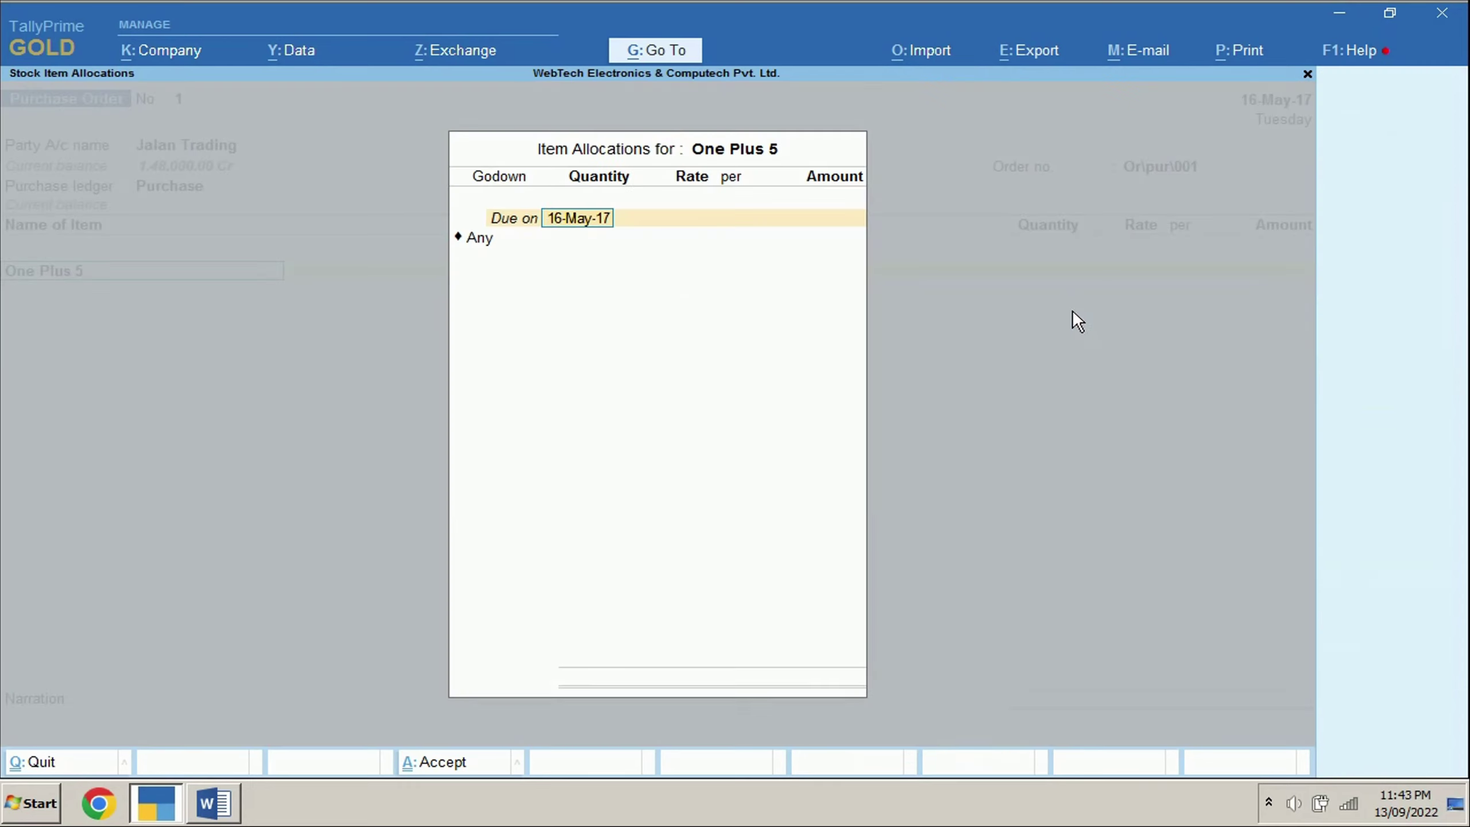
key("Return")
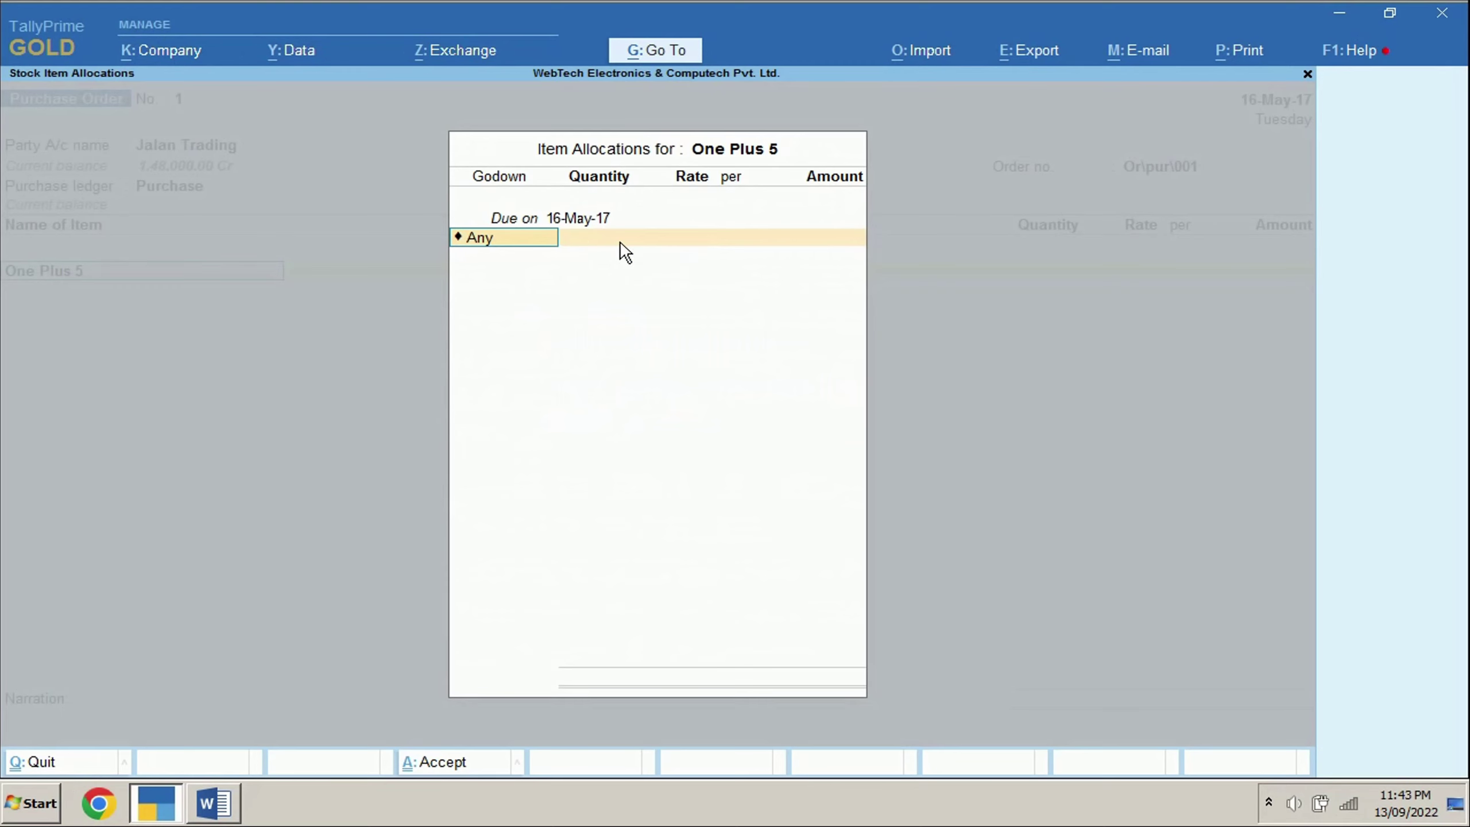
key("BackSpace")
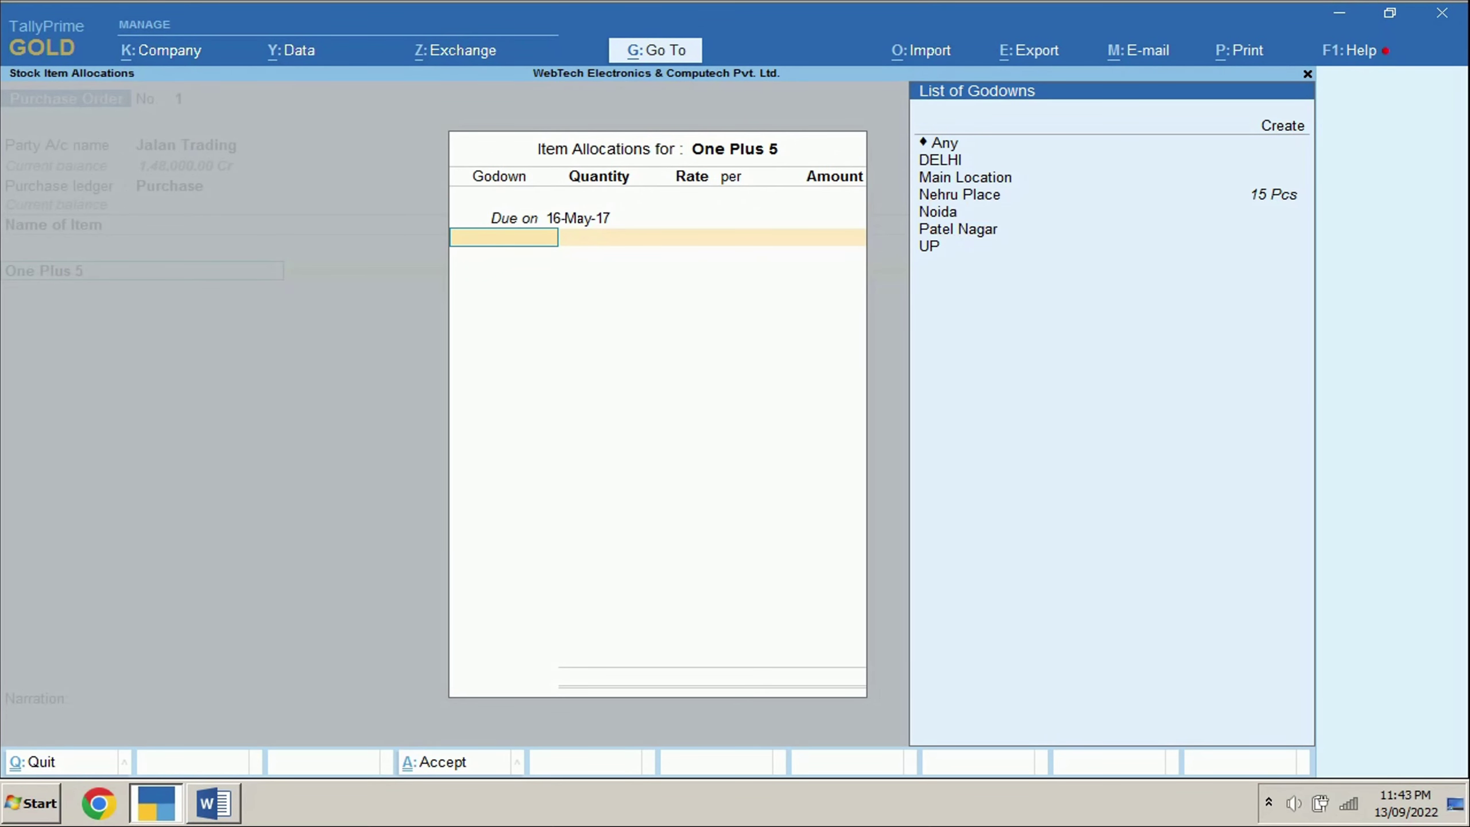
left_click(952, 213)
key("Return")
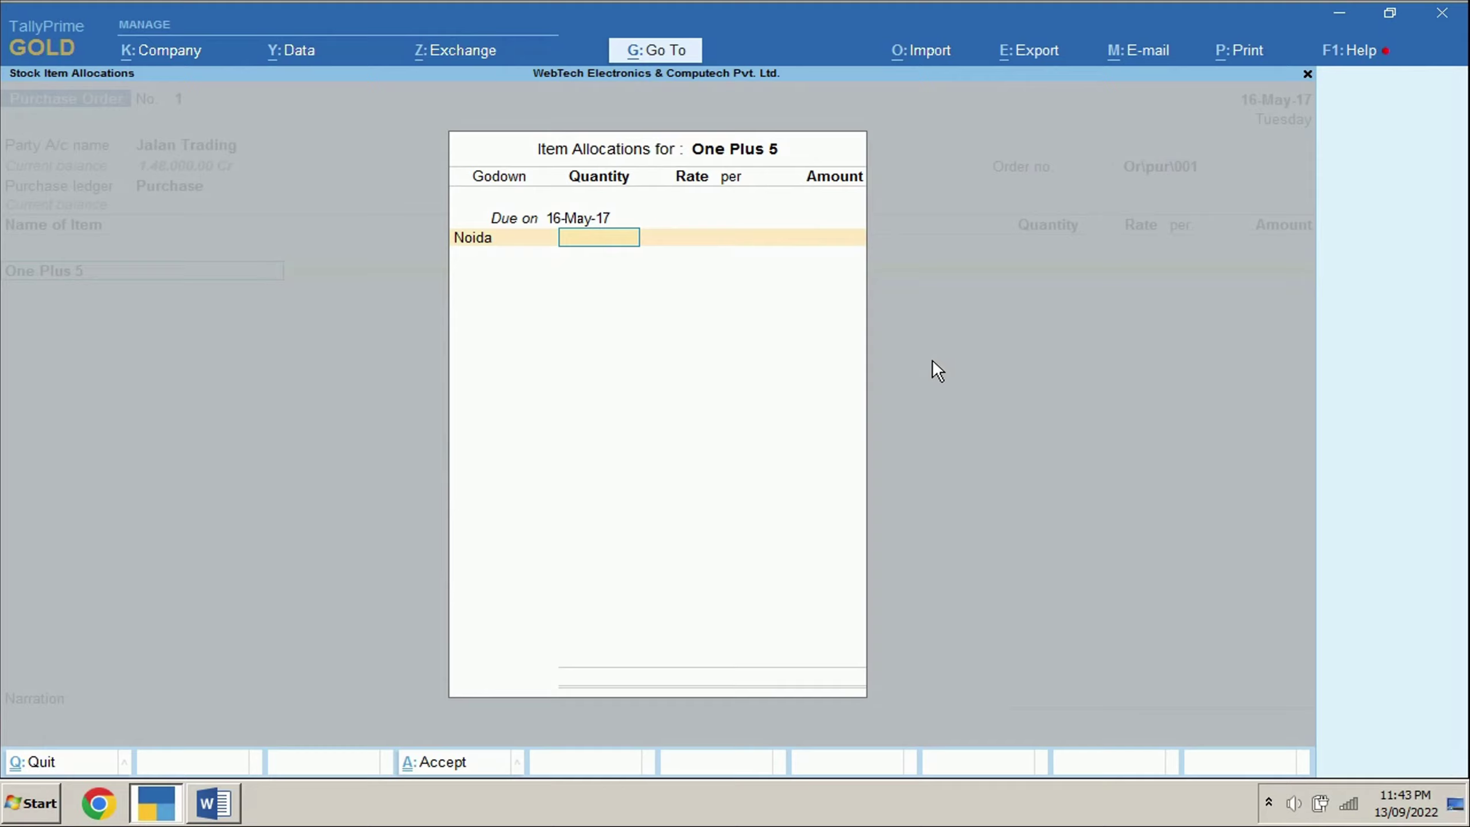
- Set the Noida allocation to 30 Pcs at a rate of 9,974, finish it, and check the Word brief
type("30")
key("Return")
type("9,97")
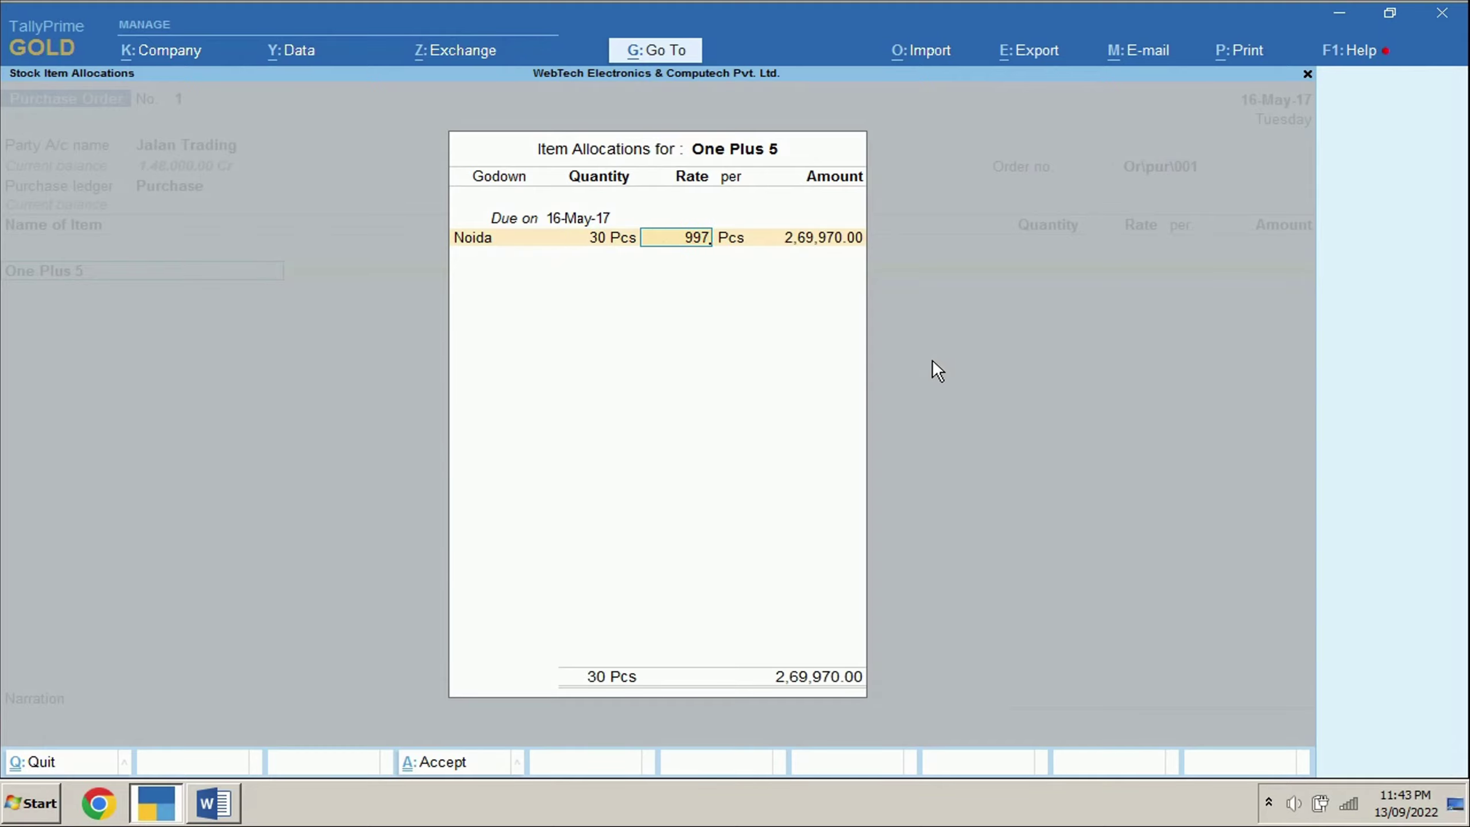
type("4")
key("Return")
key("Return")
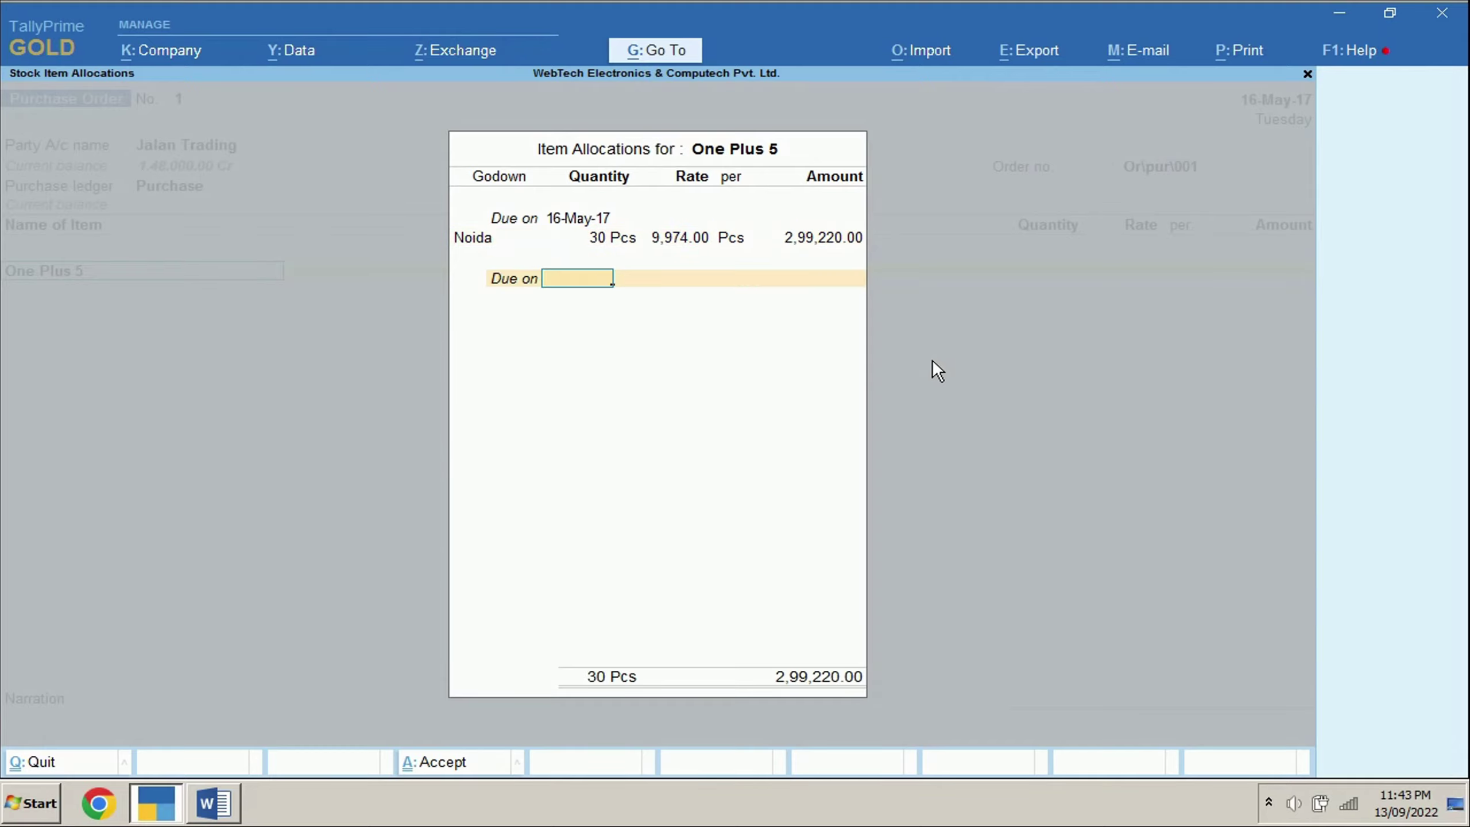
key("Return")
key("Return")
key("alt+Tab")
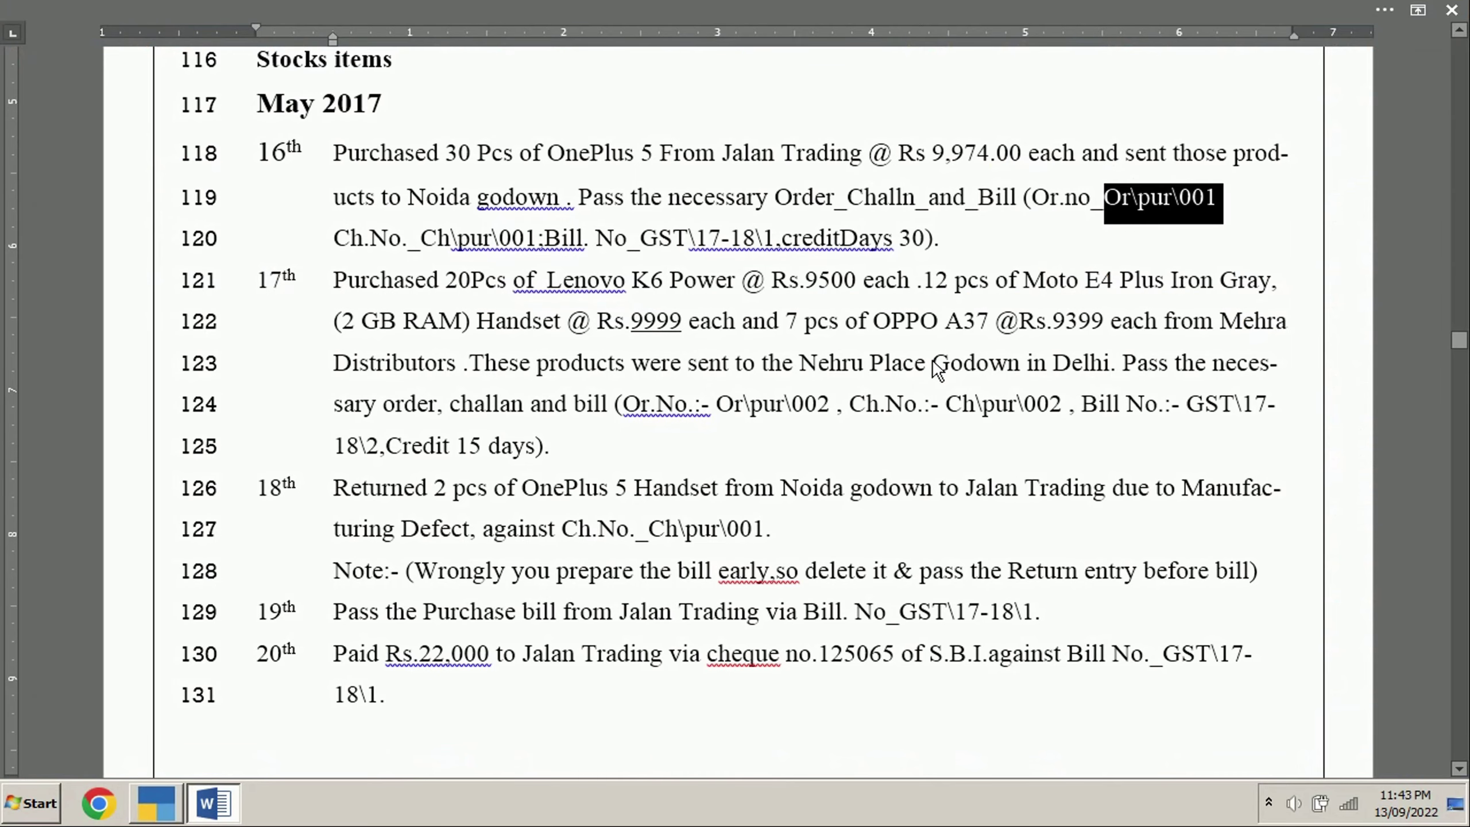
key("alt+Tab")
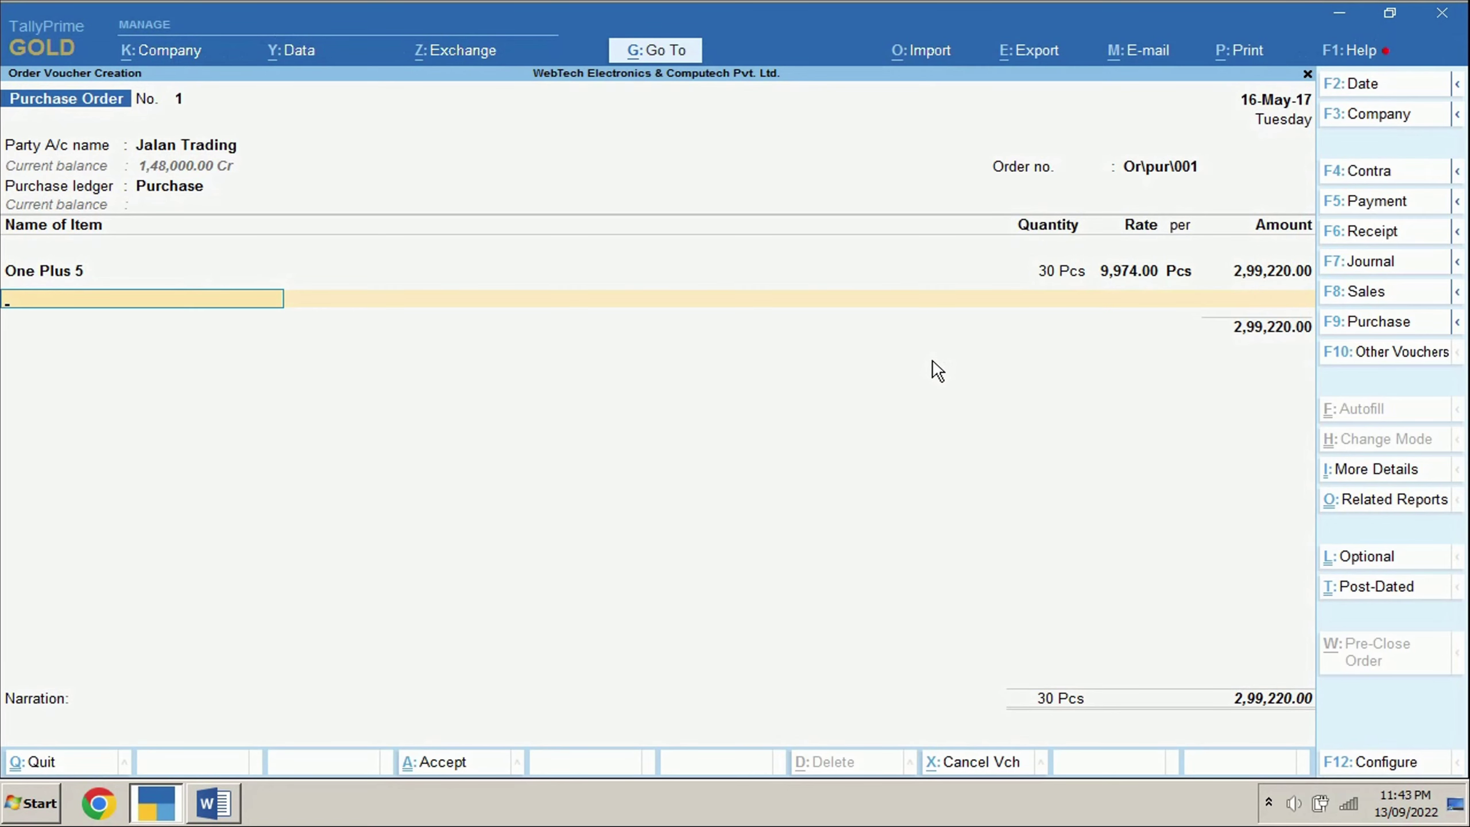
- End the item list, enter the narration "BEING PURCHASE ORDER MADE.", save the purchase order and leave voucher entry
key("Return")
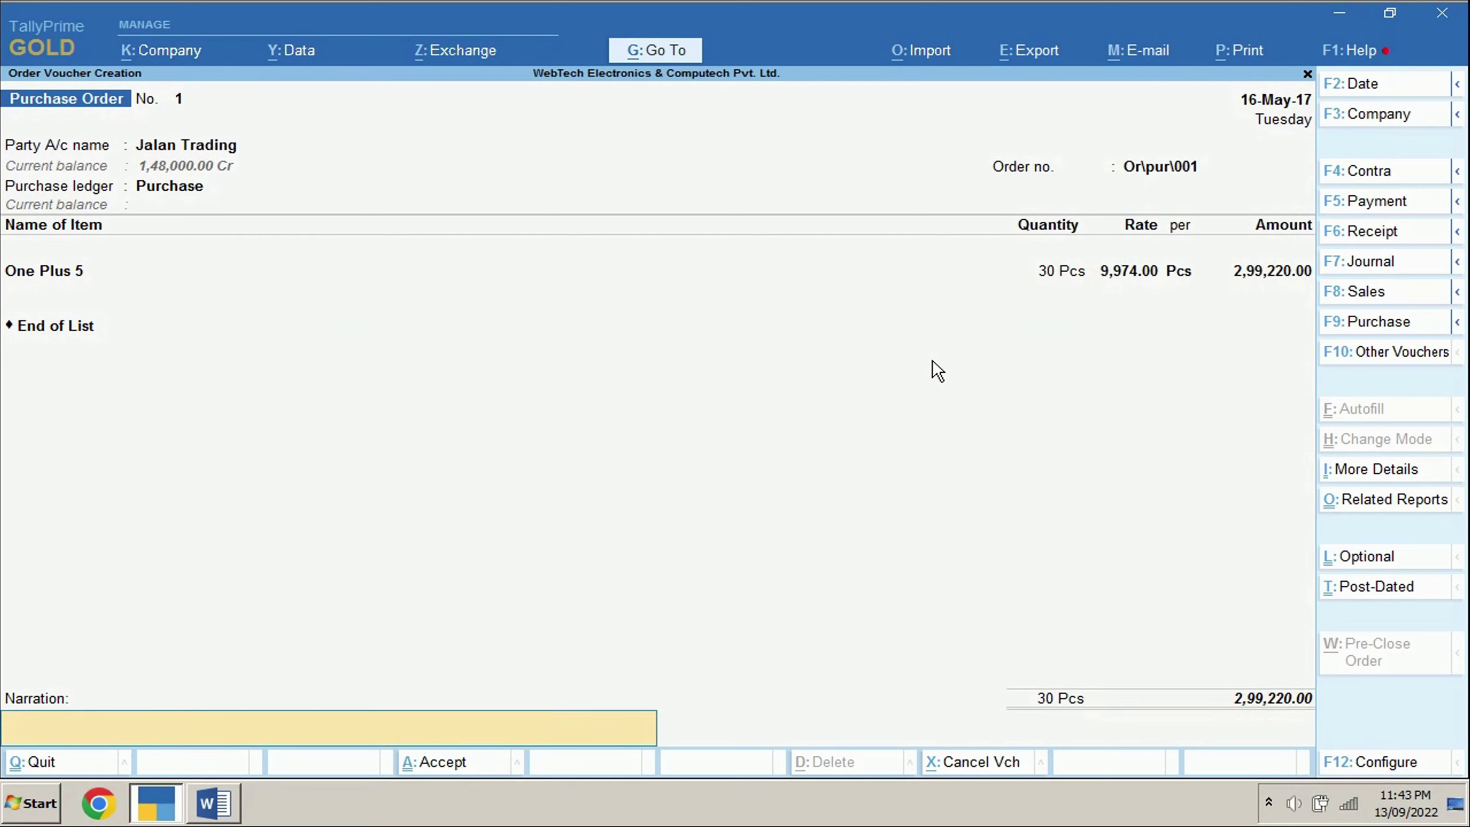
type("bEING")
key("BackSpace")
key("BackSpace")
key("BackSpace")
key("BackSpace")
key("BackSpace")
type("BEING PURCHASE ORDER MADE.")
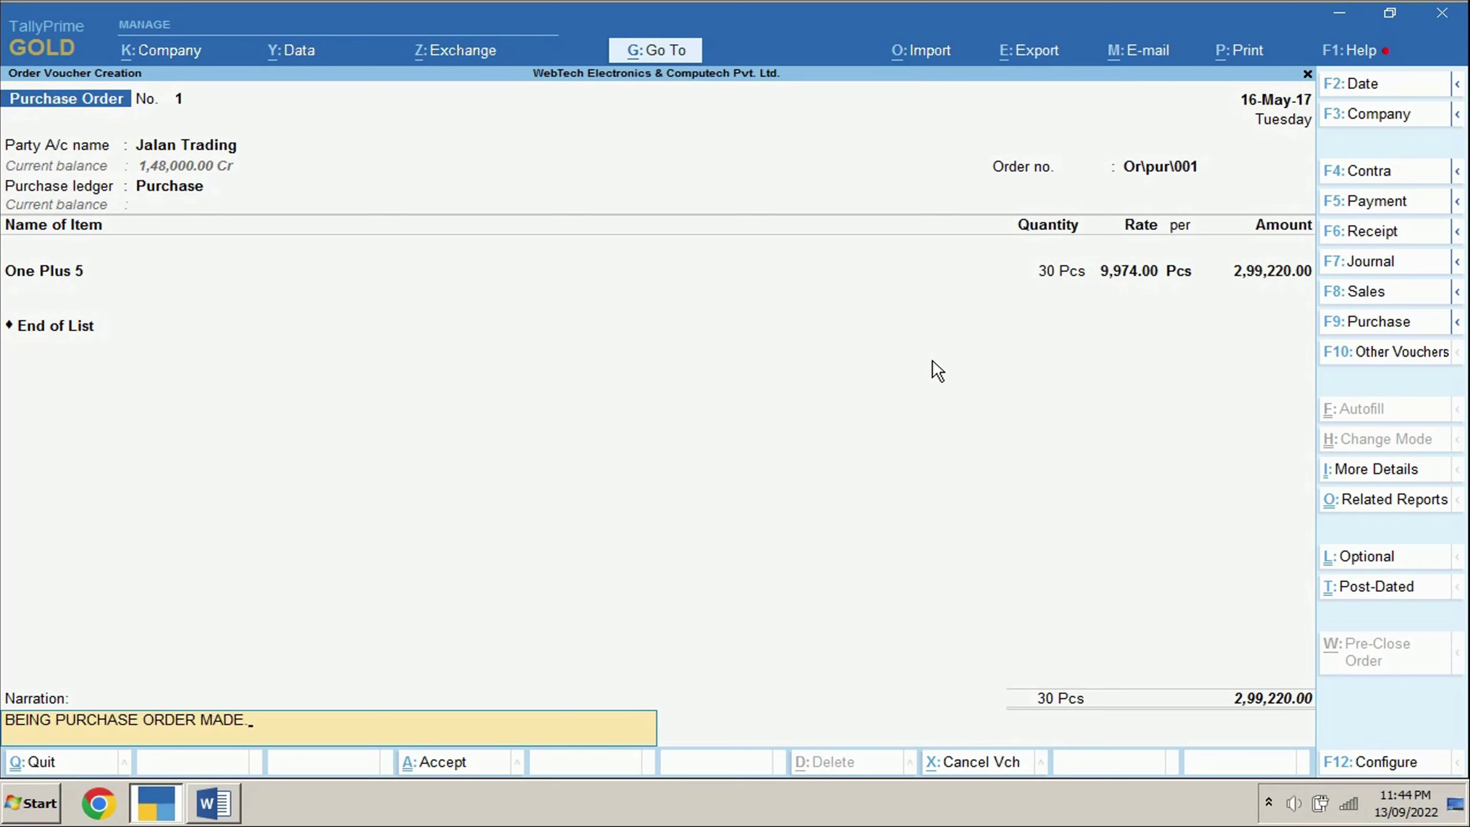
key("Return")
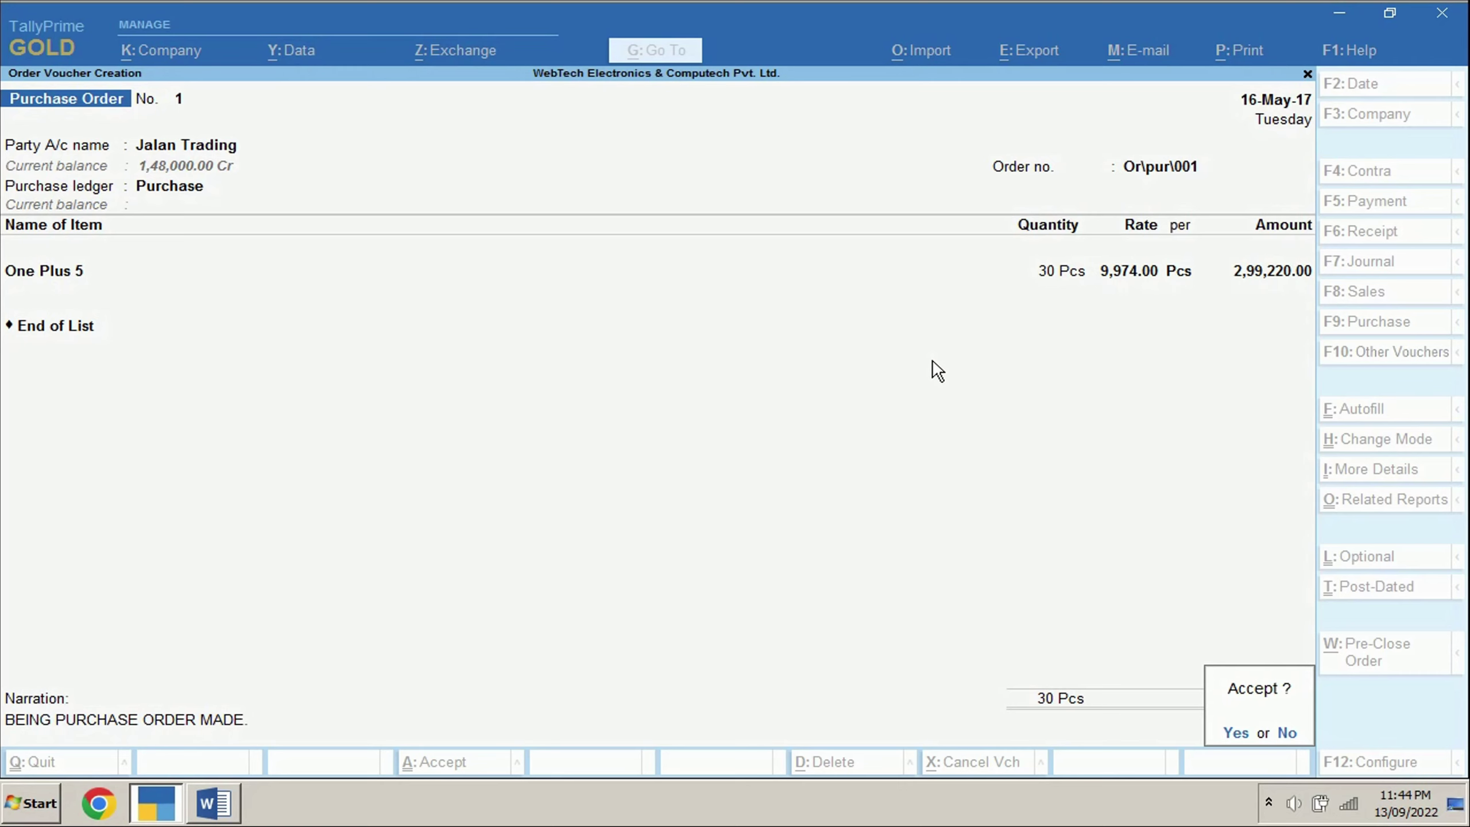
key("Return")
key("Escape")
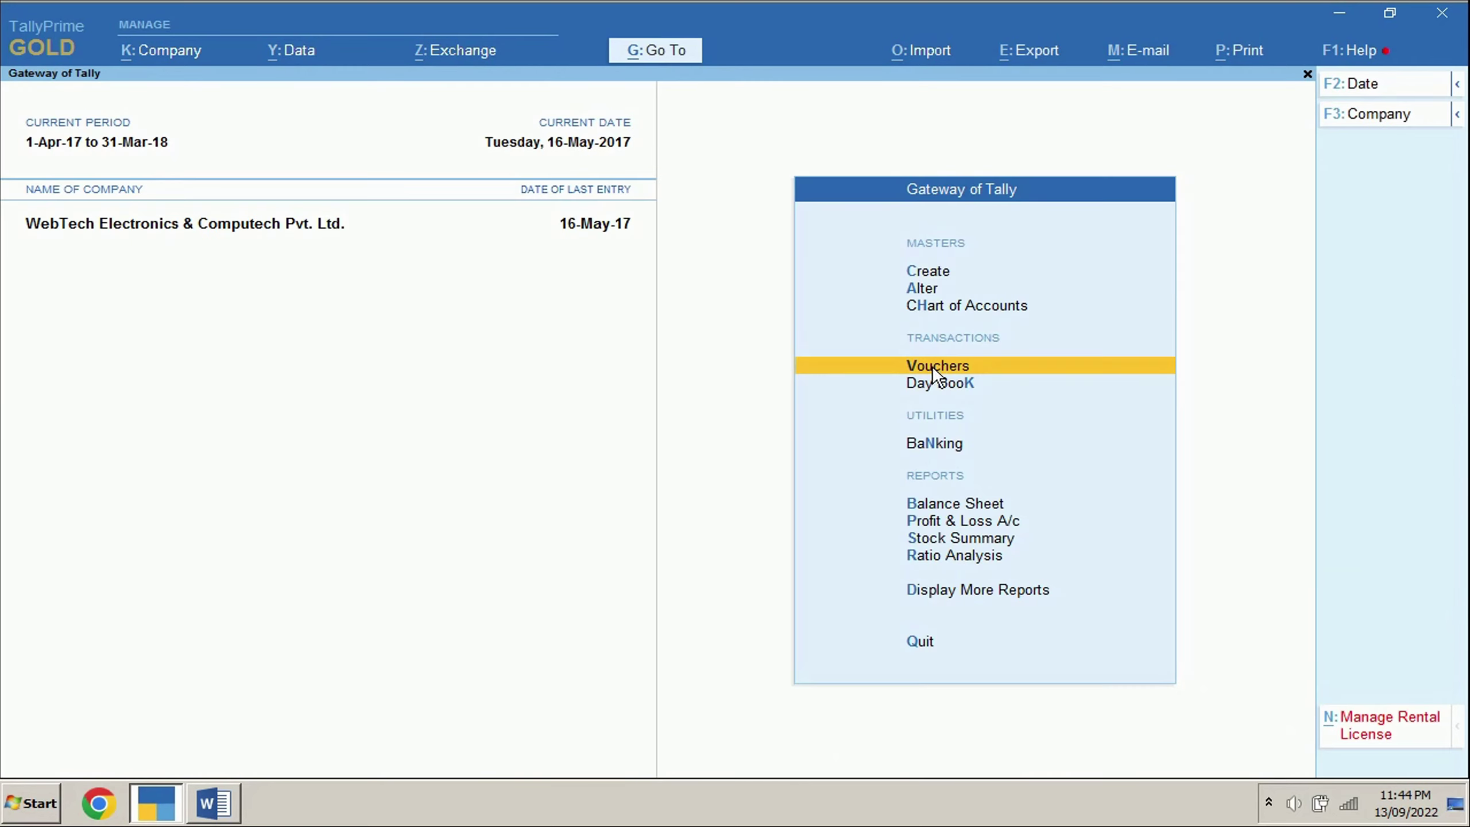
- Examine the detailed Stock Summary for Mobile Handset and the One Plus 5 monthly summary, then return to the Gateway
left_click(970, 542)
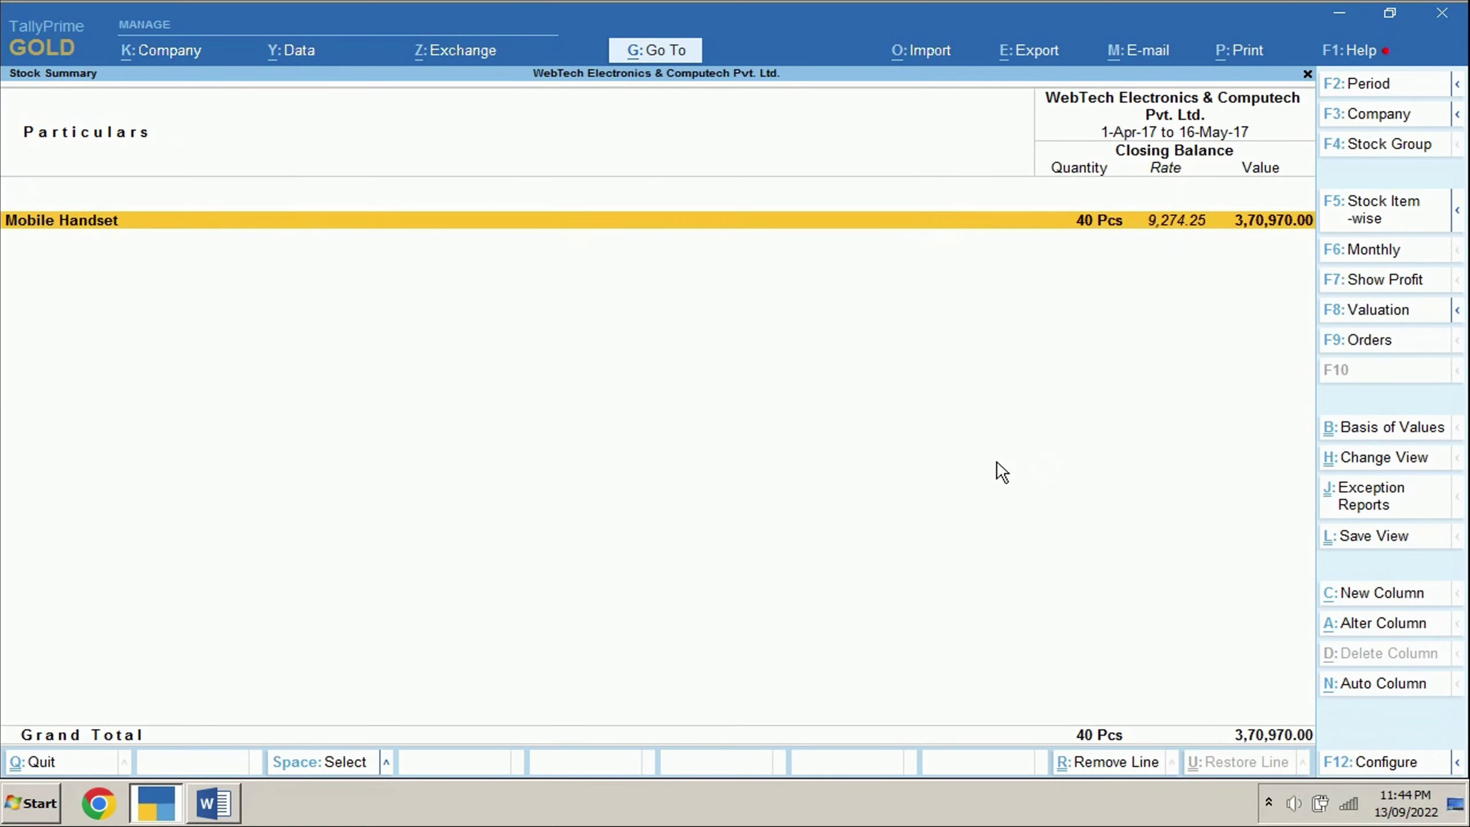
key("alt+F1")
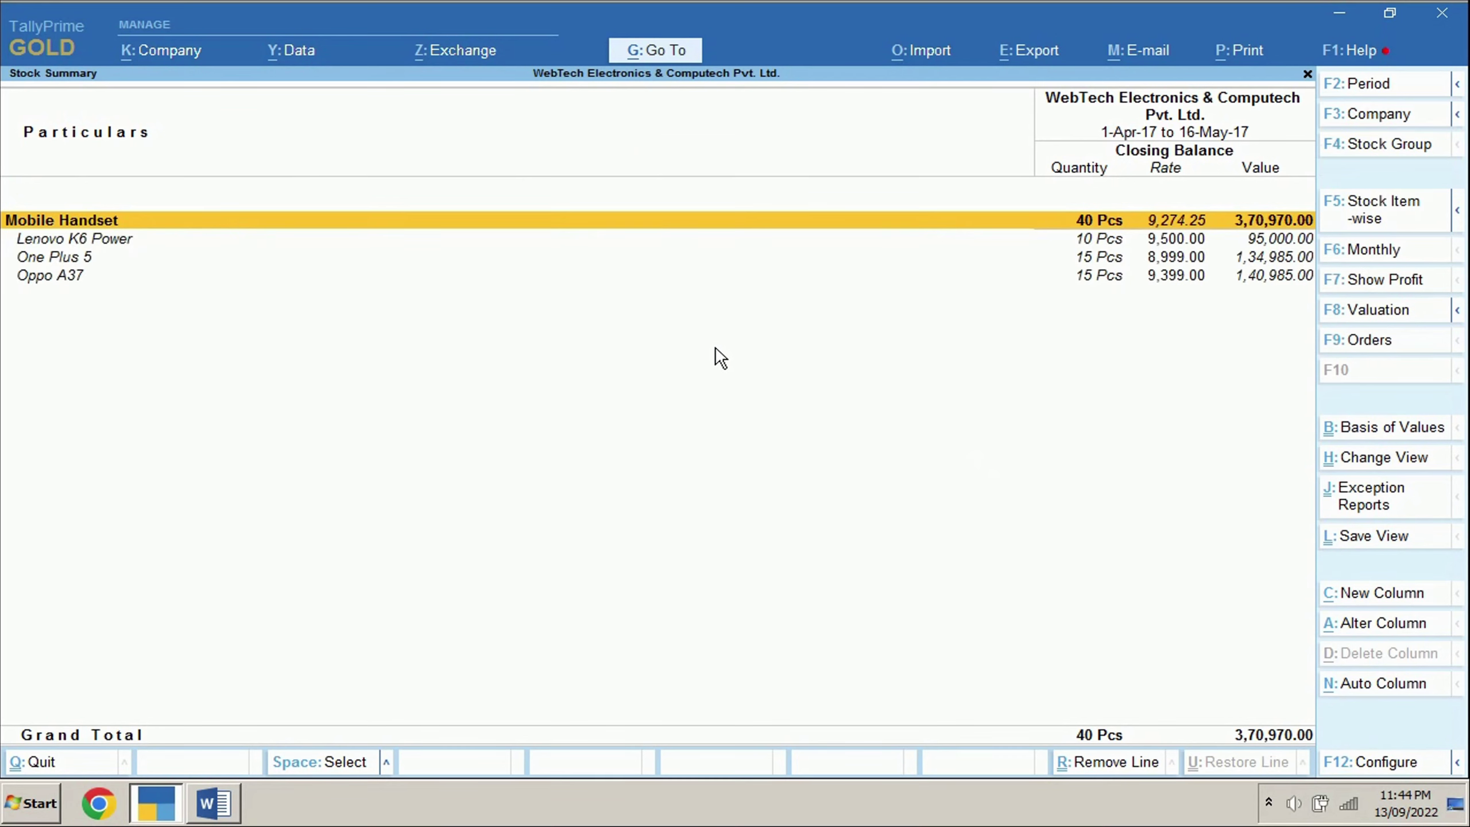
left_click(1070, 263)
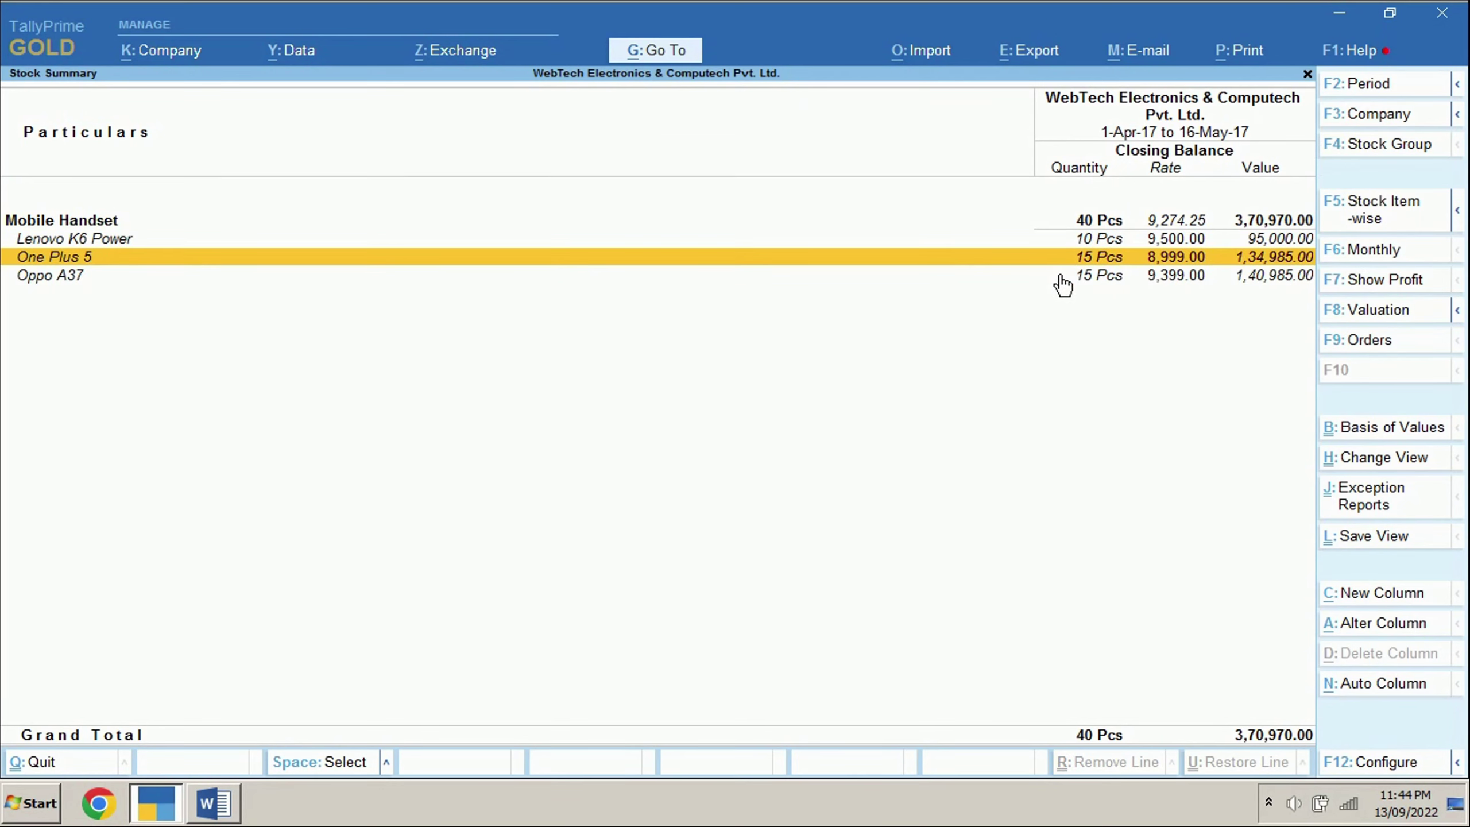
key("Return")
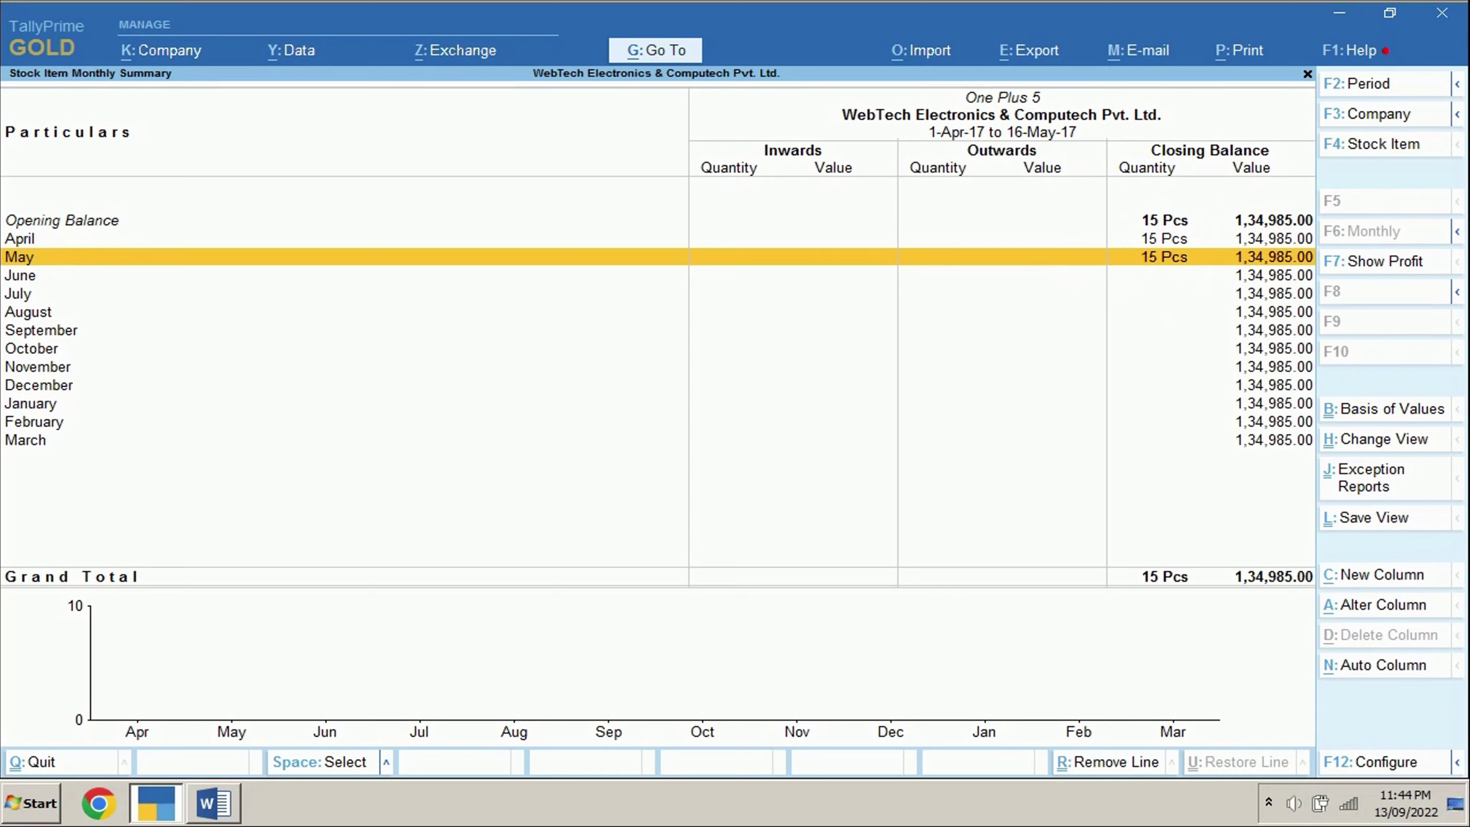
key("Escape")
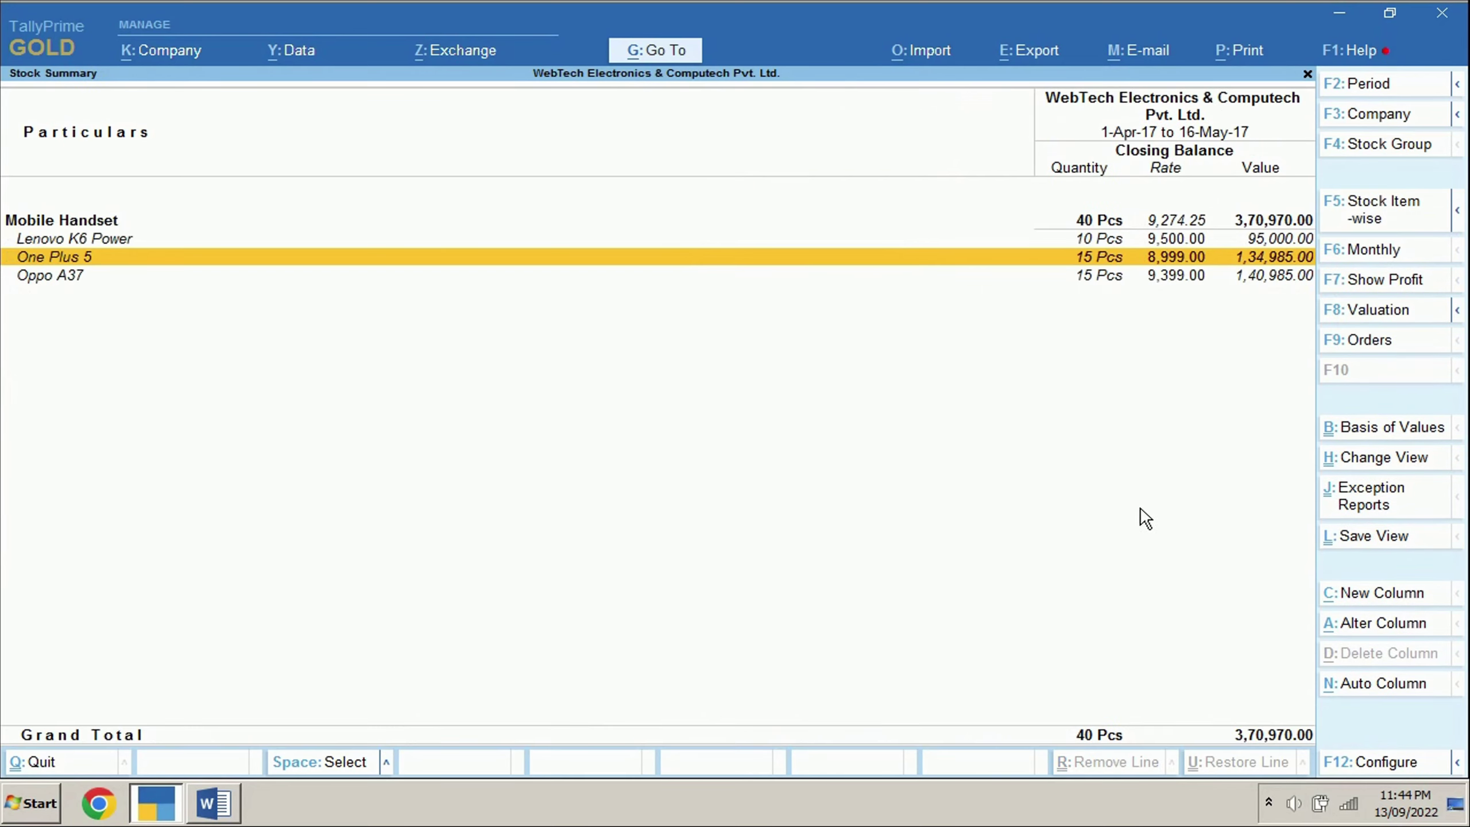
key("Escape")
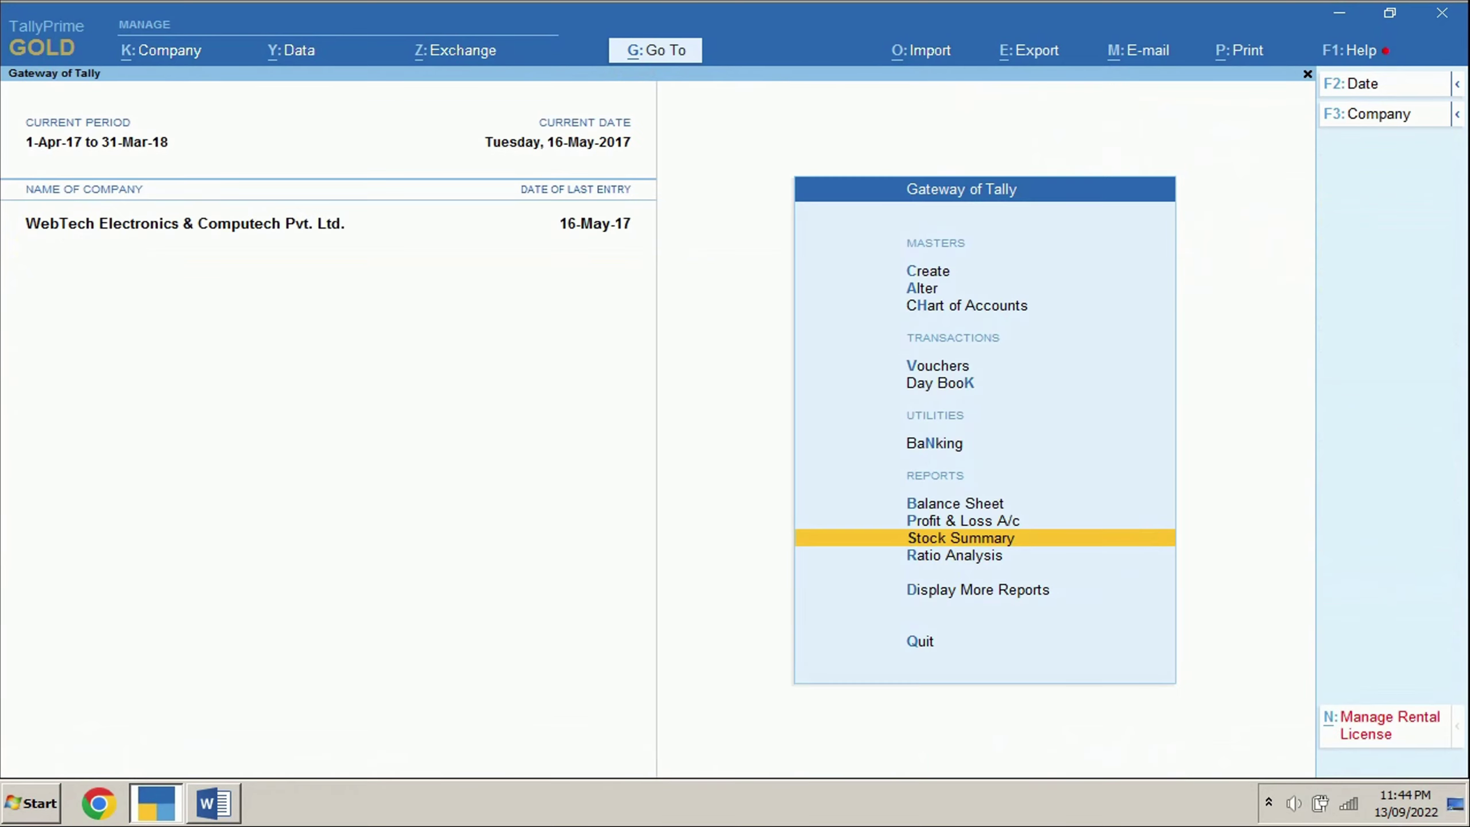
- Display the Purchase Order Outstandings report for all orders from the inventory statements
left_click(988, 596)
left_click(962, 474)
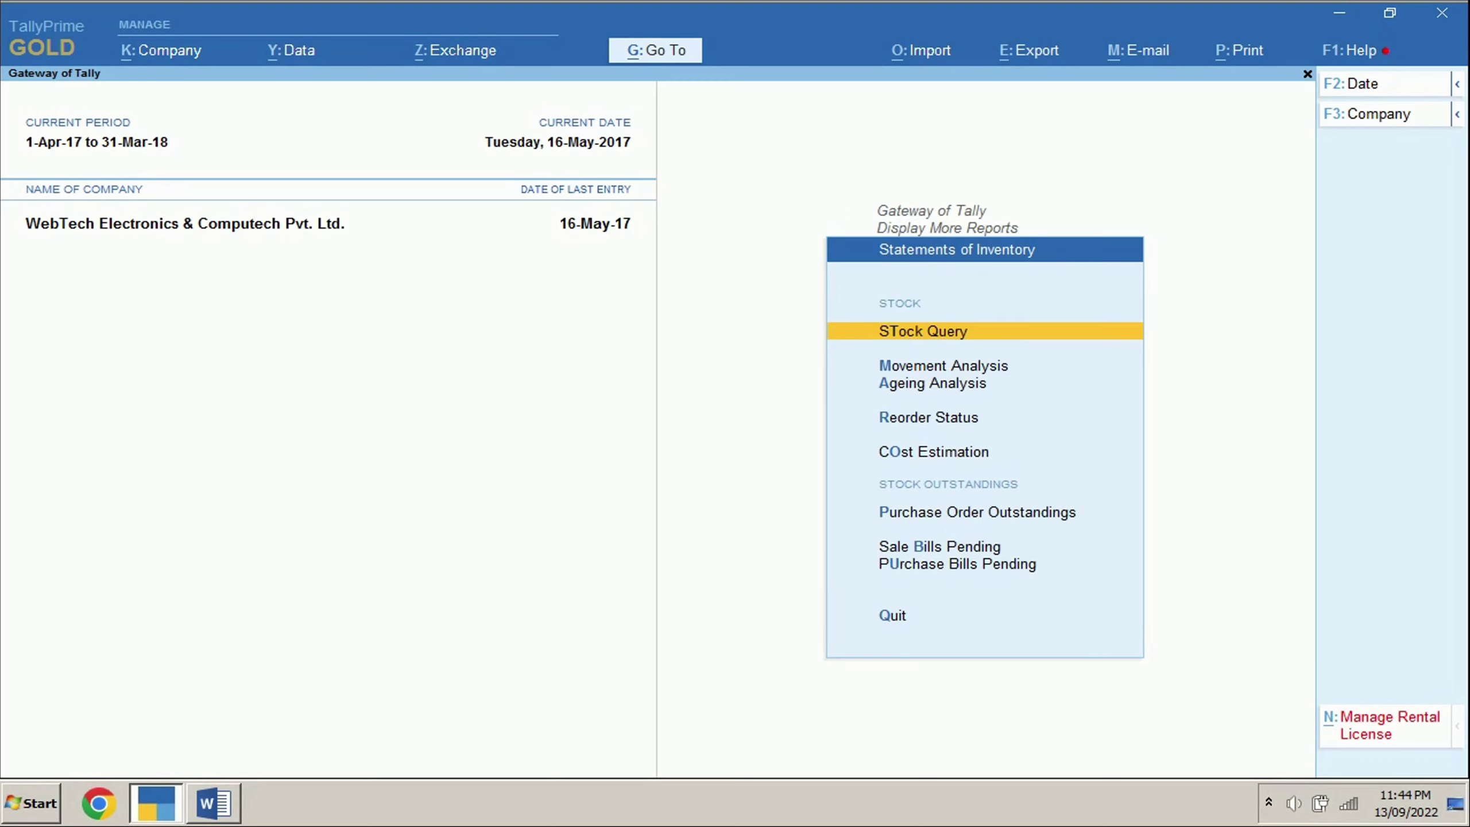
left_click(949, 518)
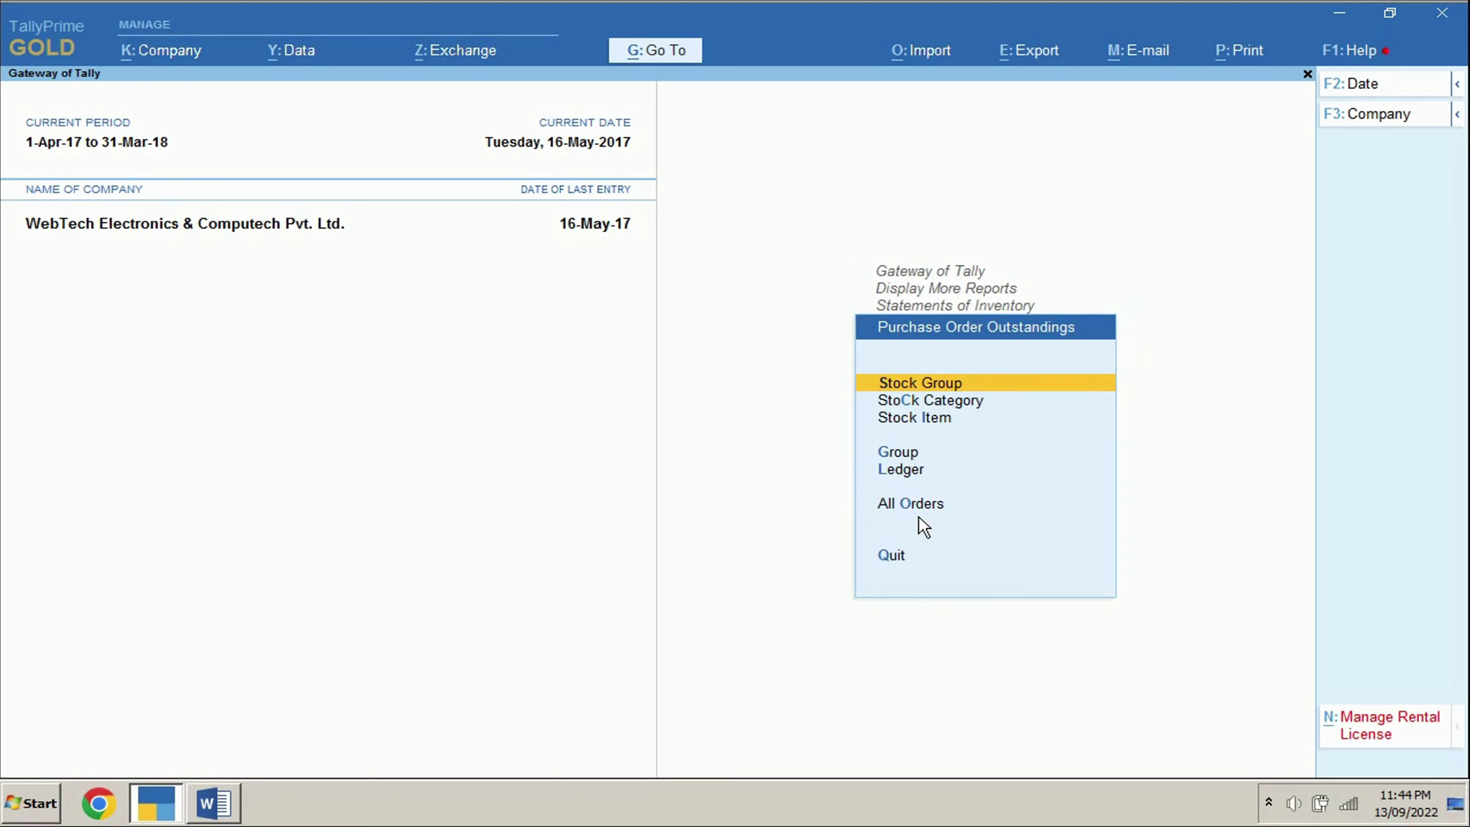
left_click(922, 522)
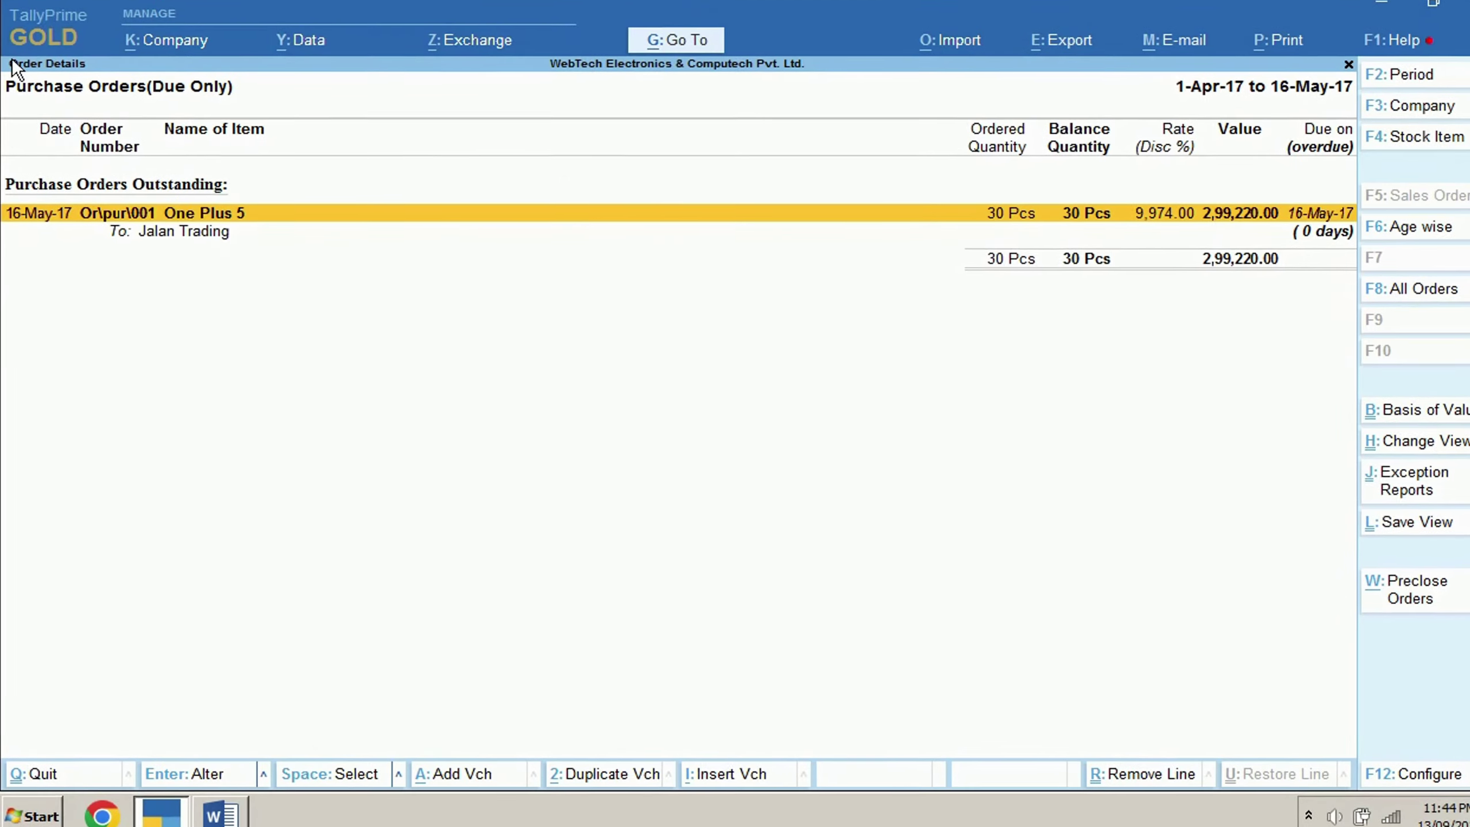
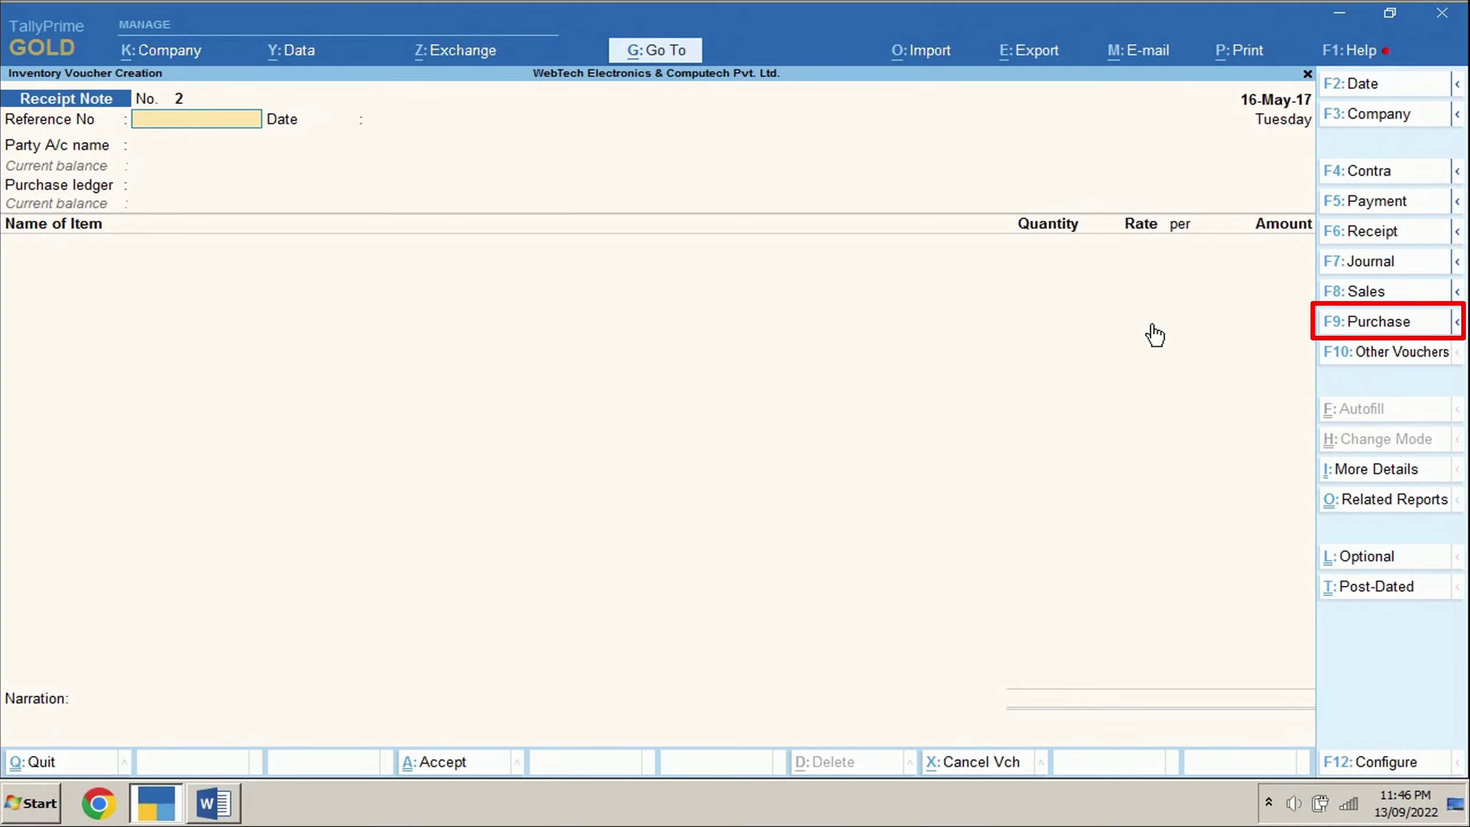
- Start a purchase voucher and change its voucher mode to Item Invoice
key("F9")
key("alt+Tab")
key("alt+Tab")
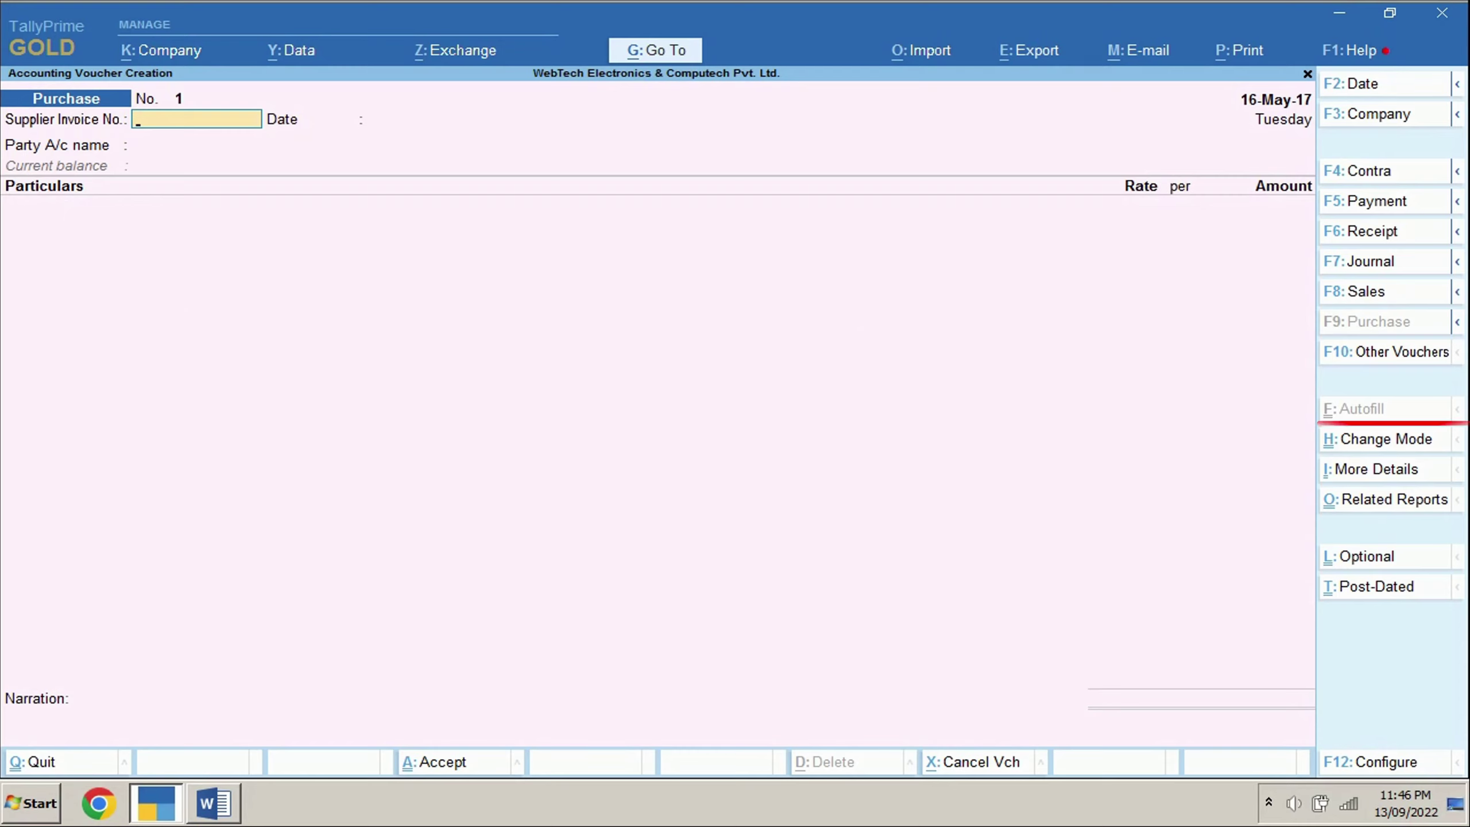
left_click(1383, 441)
key("Up")
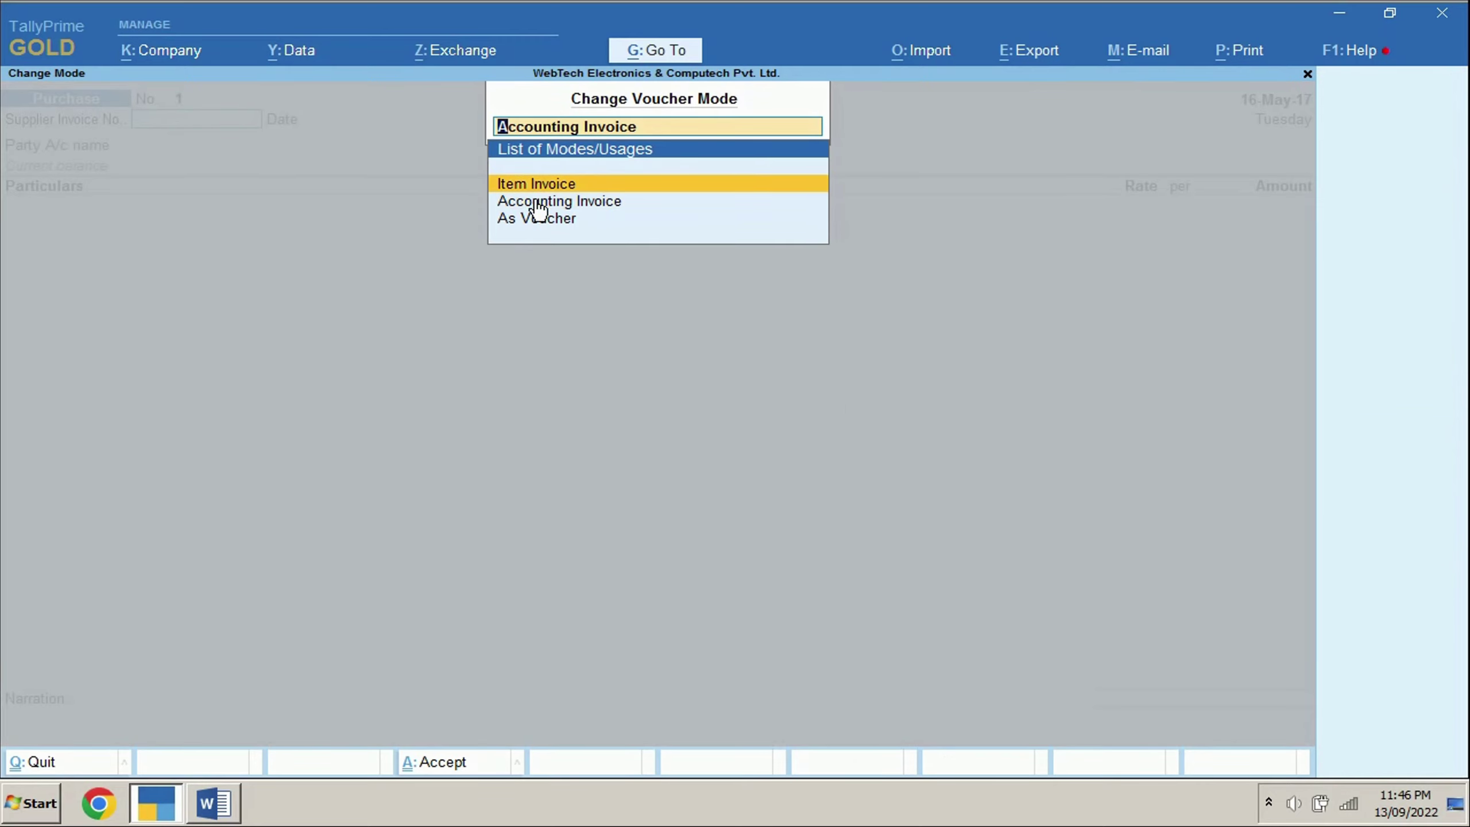
key("Return")
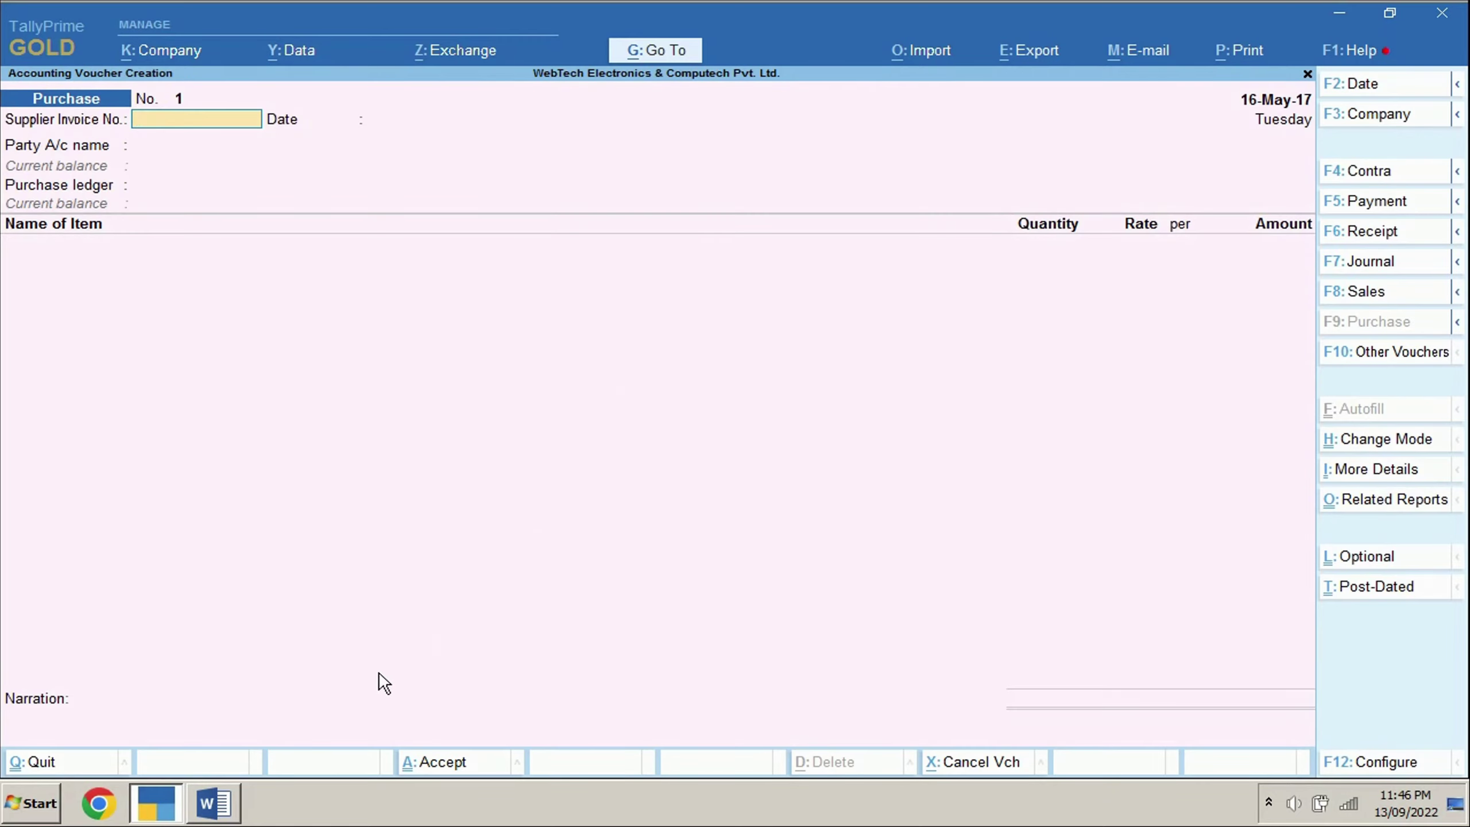
- Copy GST\17-18 from the 16 May bill number in the Word brief and enter it as the supplier invoice number, dated 16-May-17
left_click(230, 808)
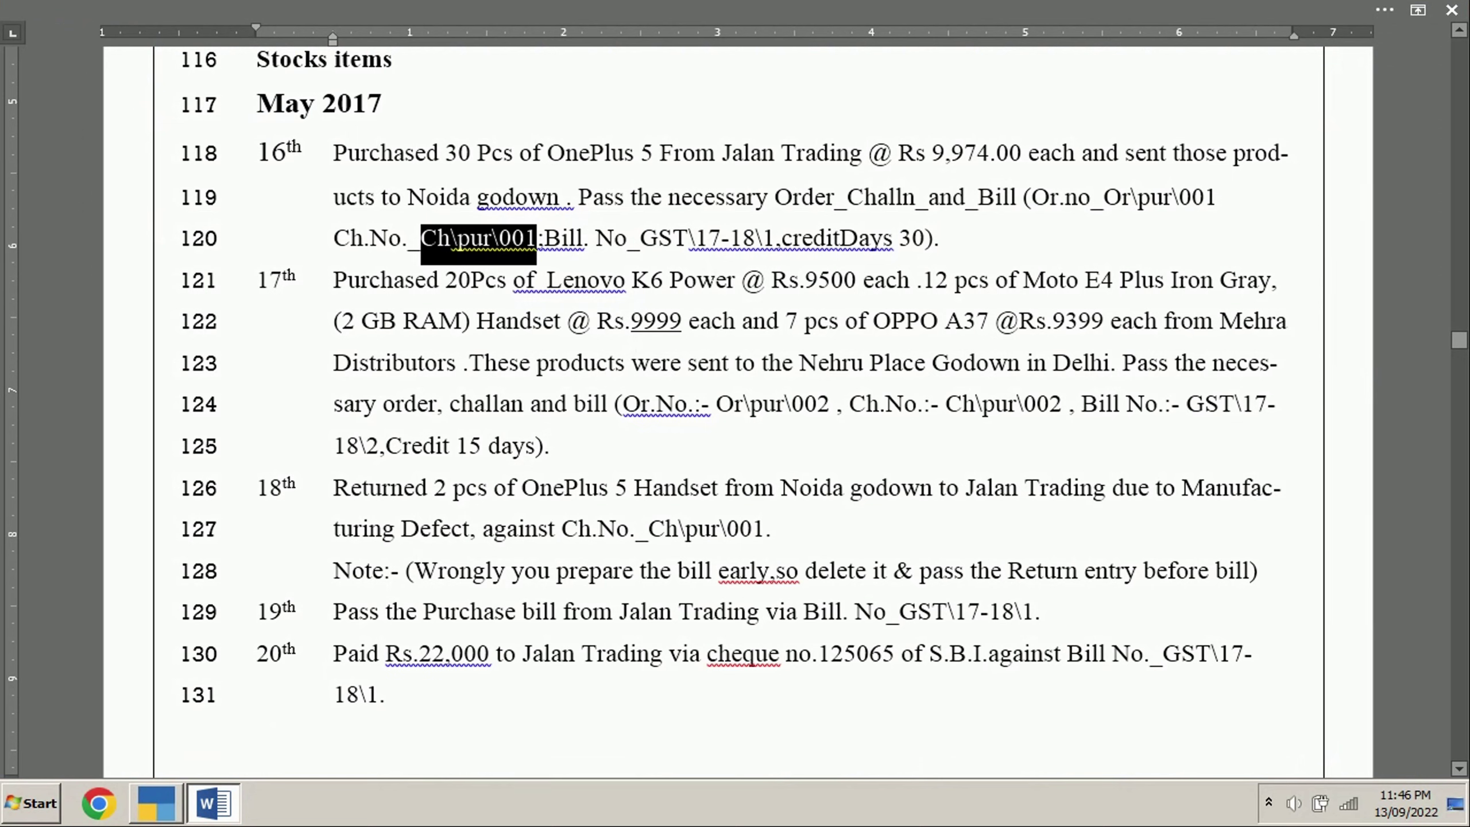
left_click_drag(641, 239, 750, 238)
right_click(747, 234)
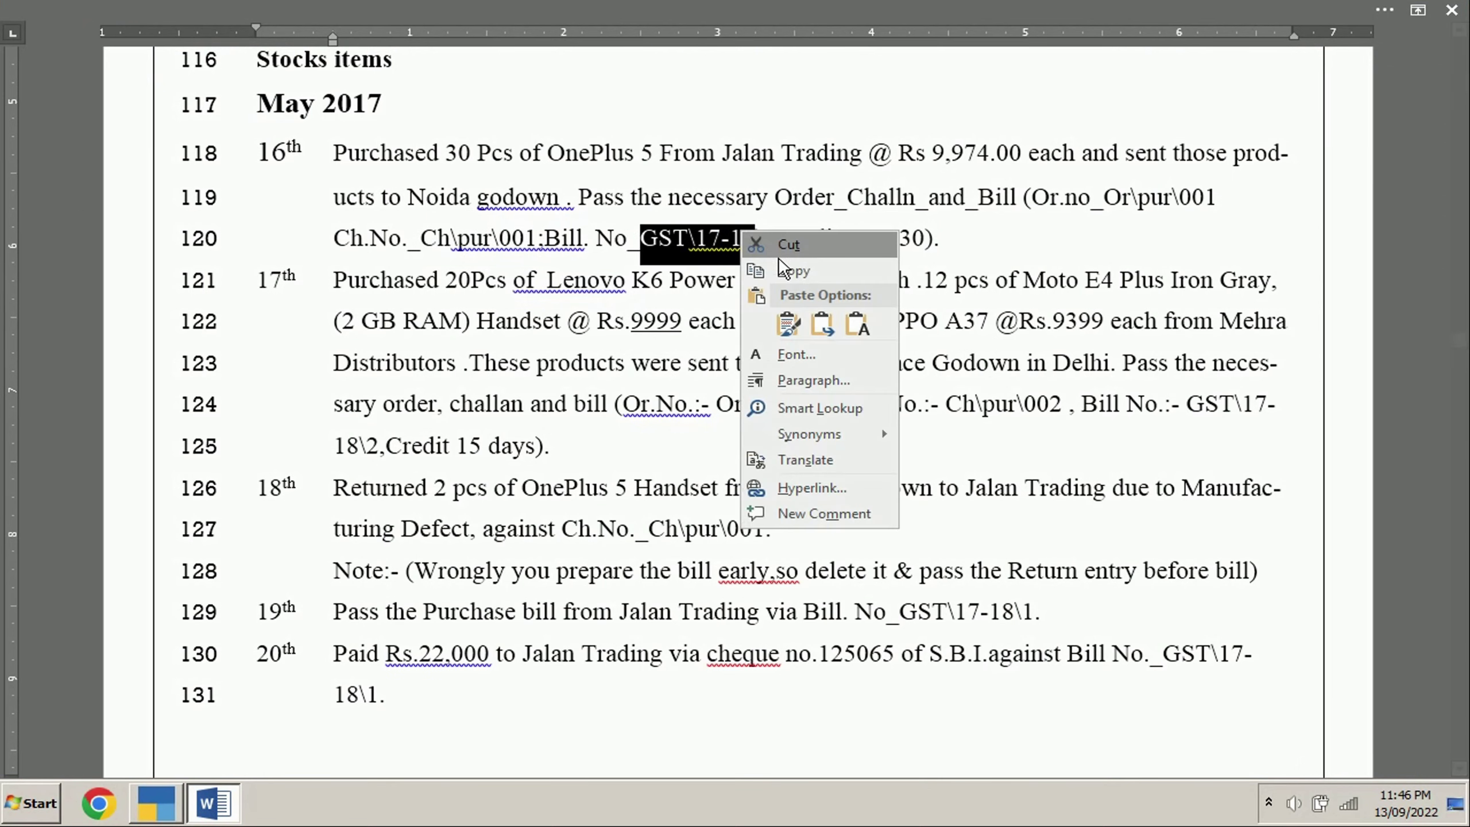
left_click(787, 272)
key("alt+Tab")
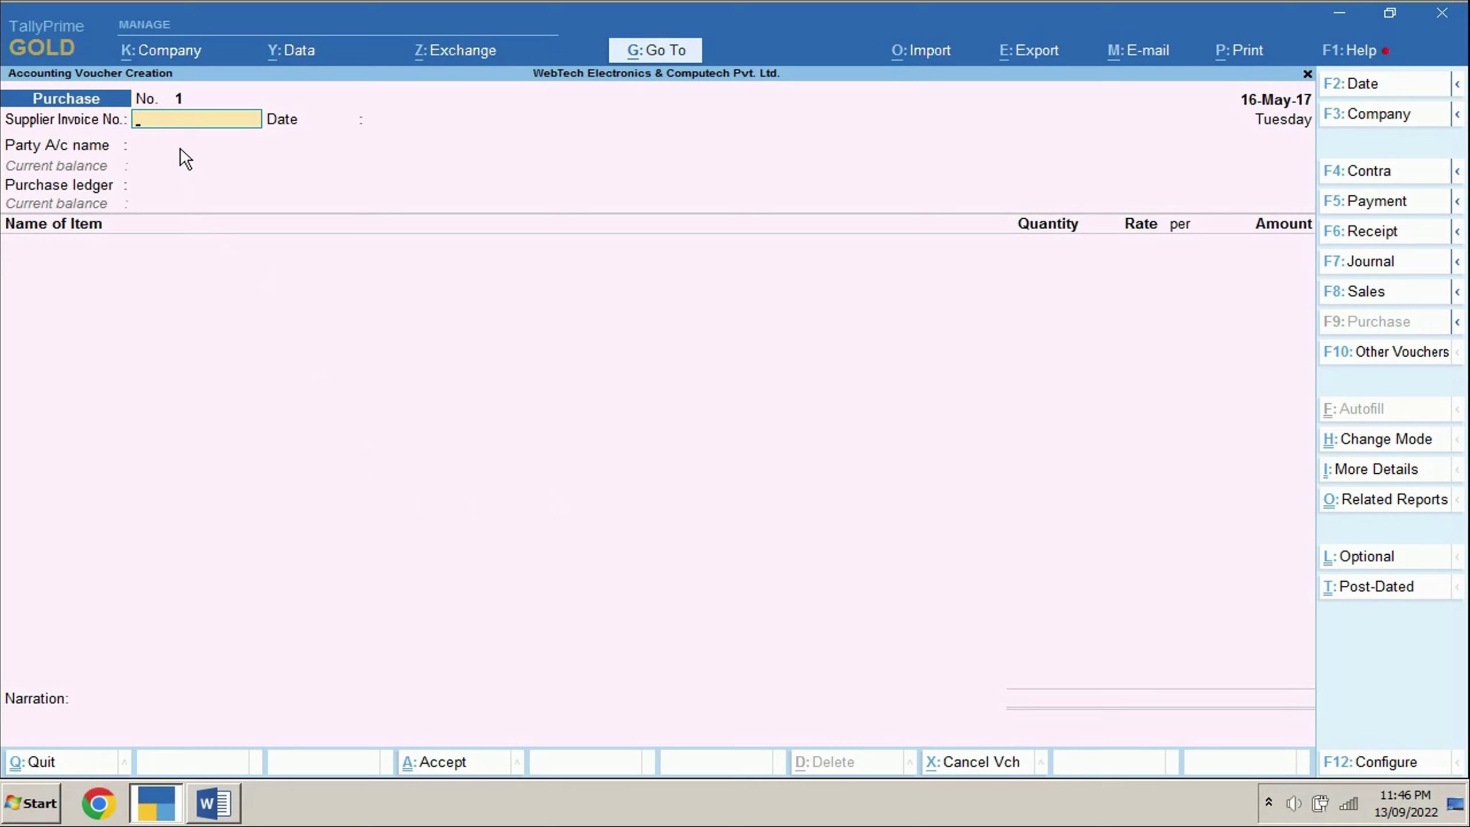
key("ctrl+alt+v")
key("Return")
key("Return")
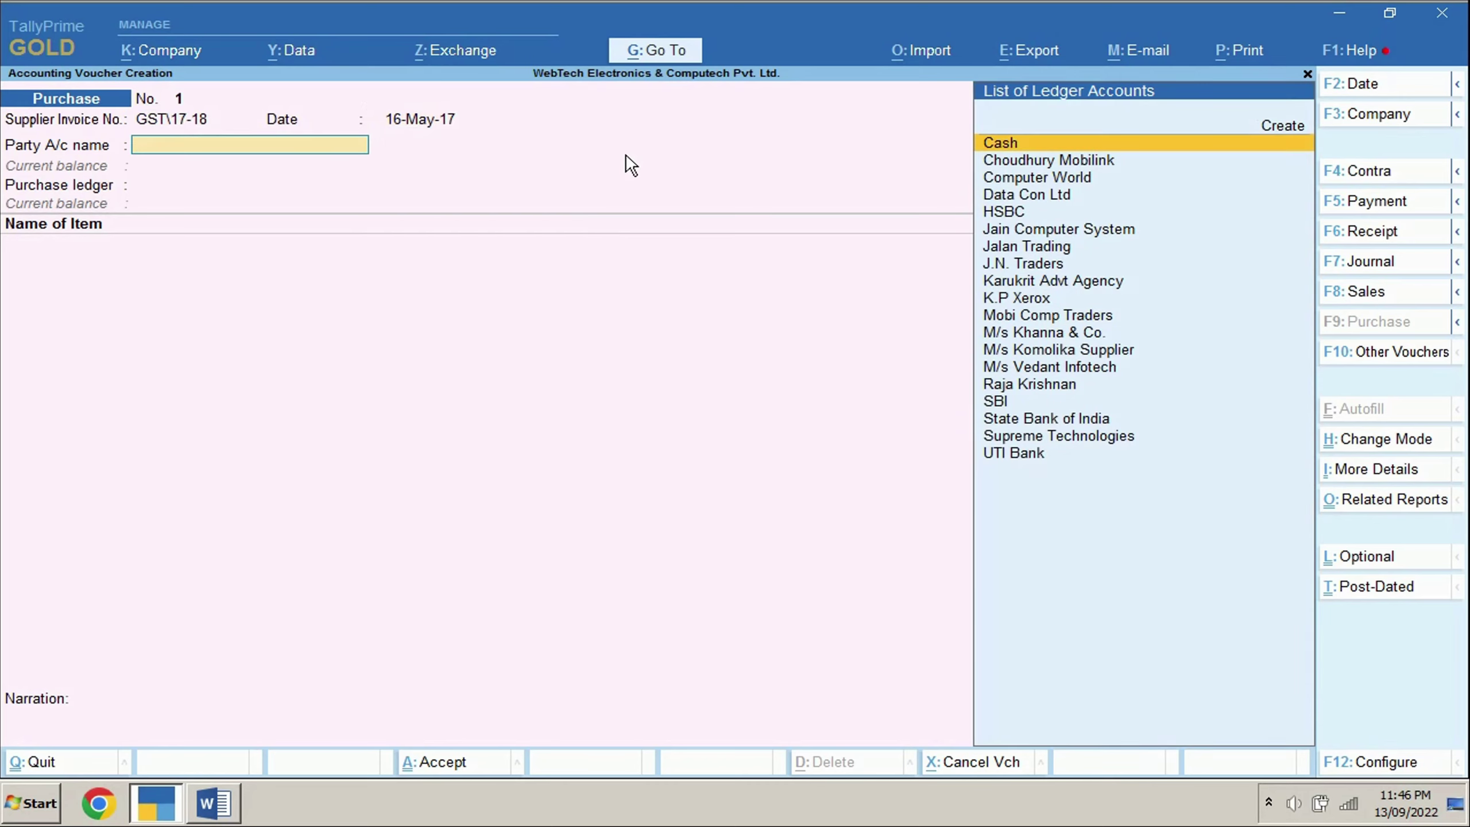
- Choose Jalan Trading as the party, link receipt note Ch\pur\001, end the tracking list and keep the receipt's dispatch details
left_click(1020, 250)
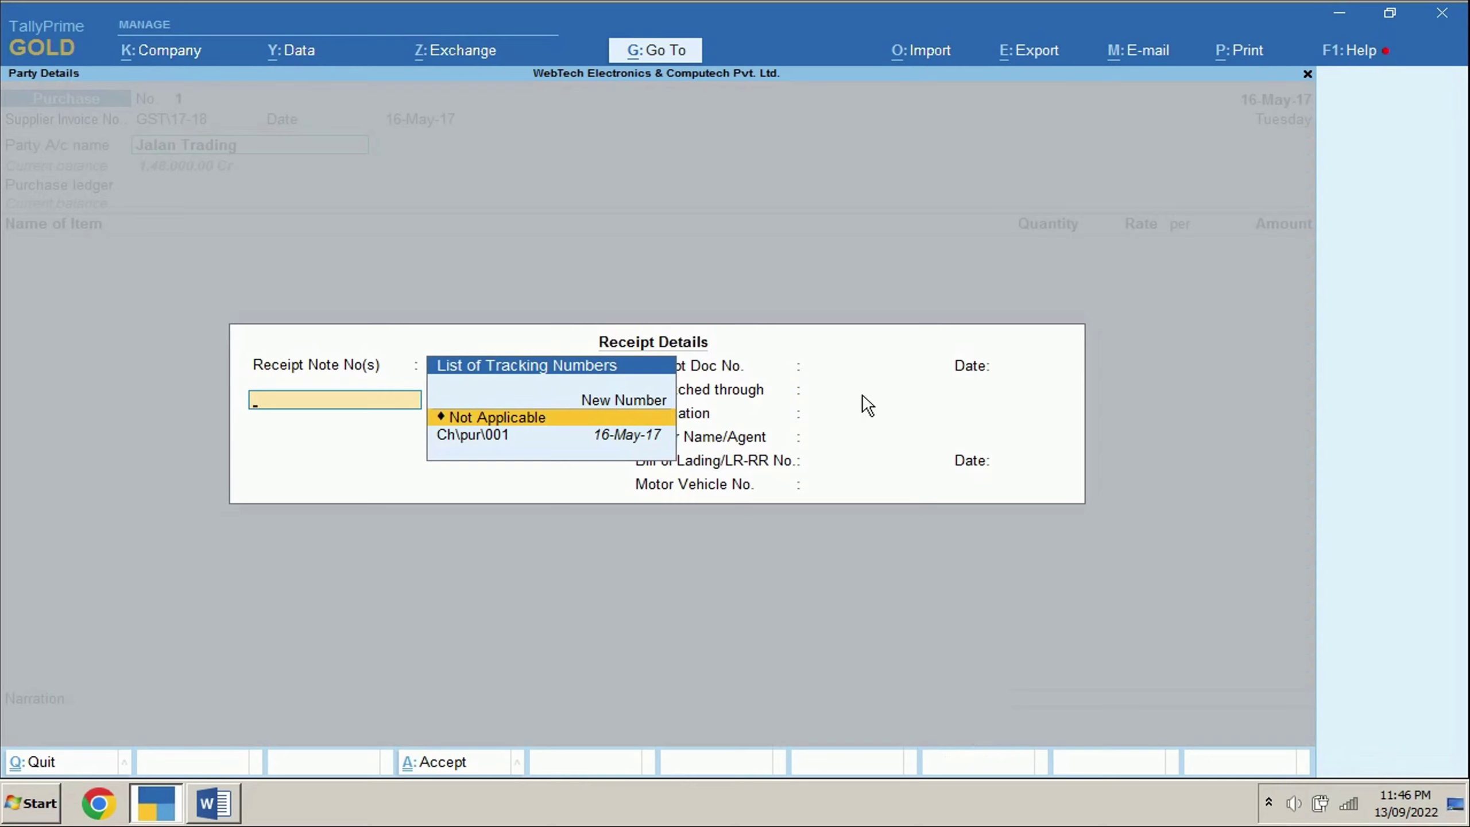
left_click(521, 439)
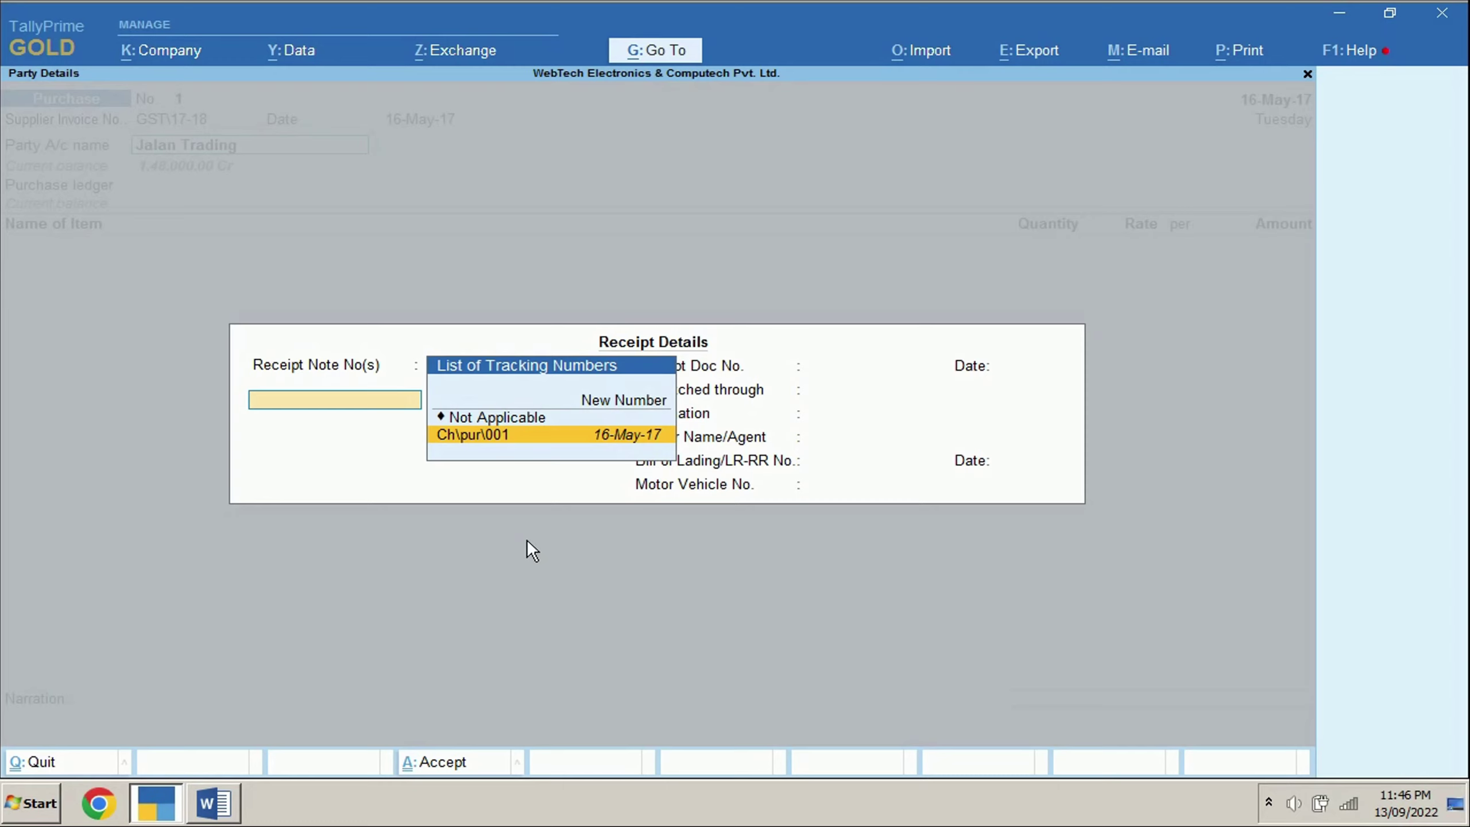
key("Return")
key("Return")
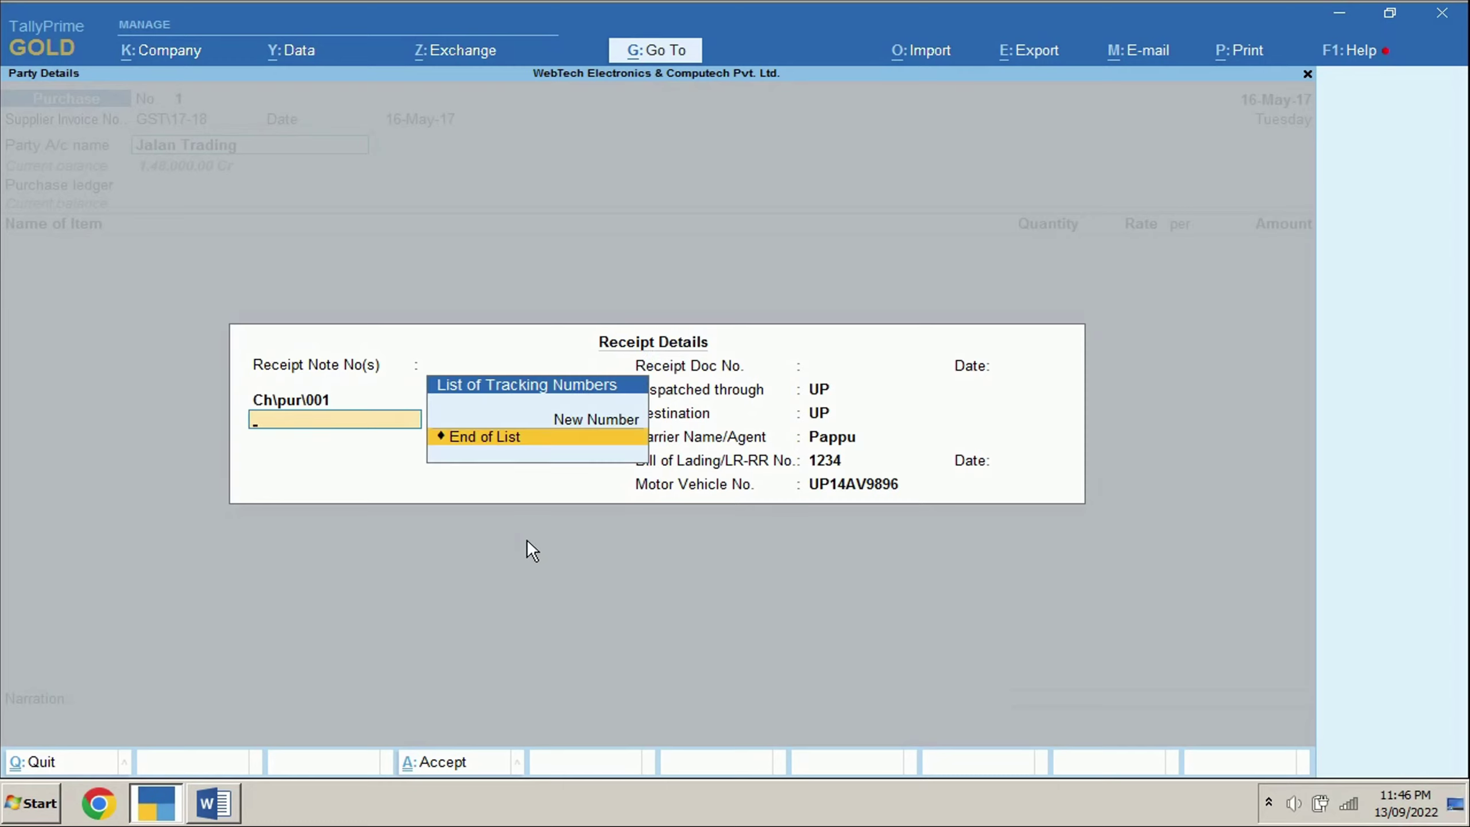
key("Return")
key("Return")
key("Return")
key("Return")
key("Return")
key("Return")
key("Return")
key("Return")
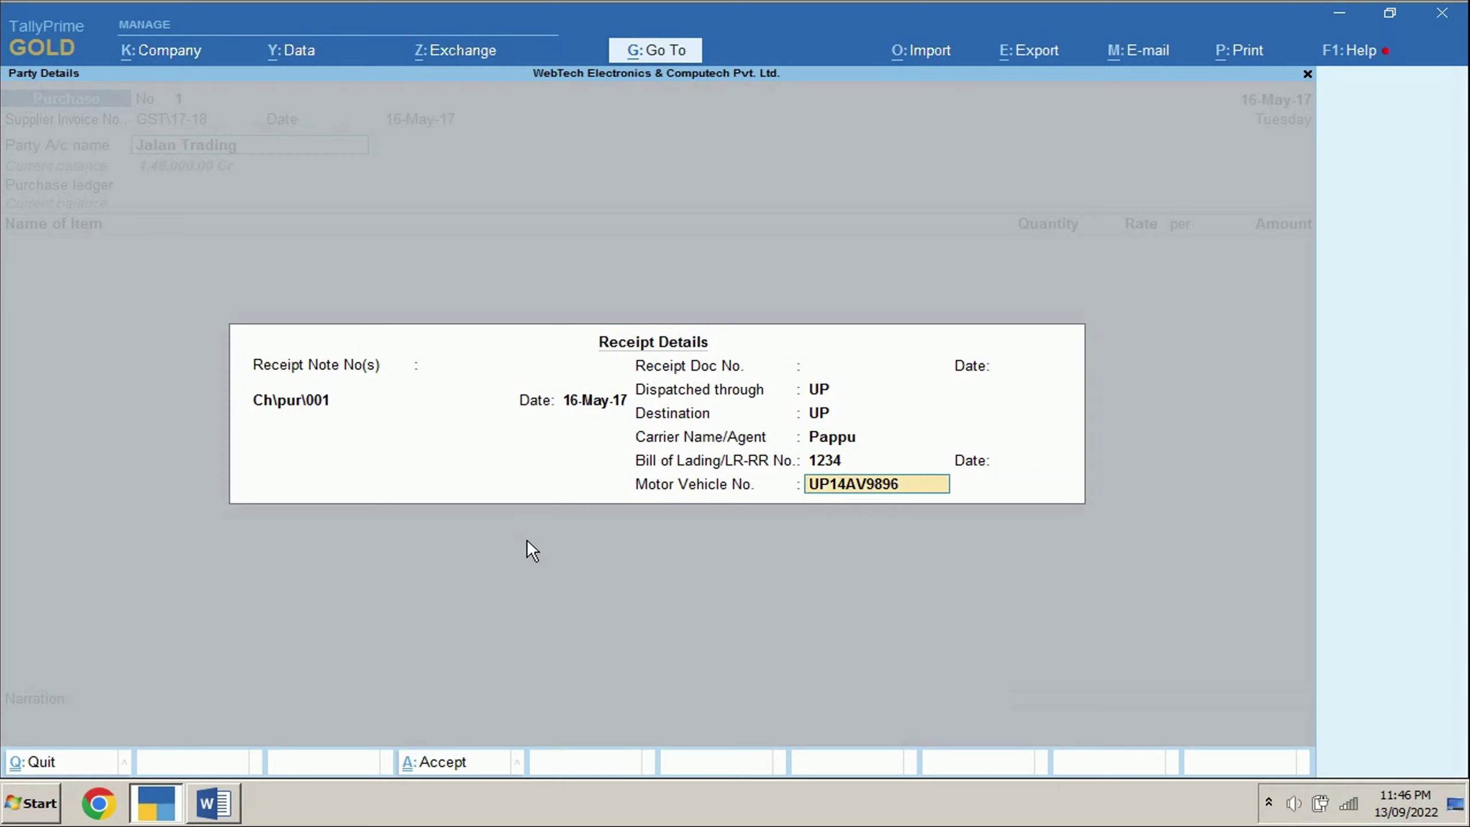
- Accept the receipt and supplier details for Jalan Trading, keeping the state Uttar Pradesh and country India
key("Return")
key("Return")
key("Return")
key("Return")
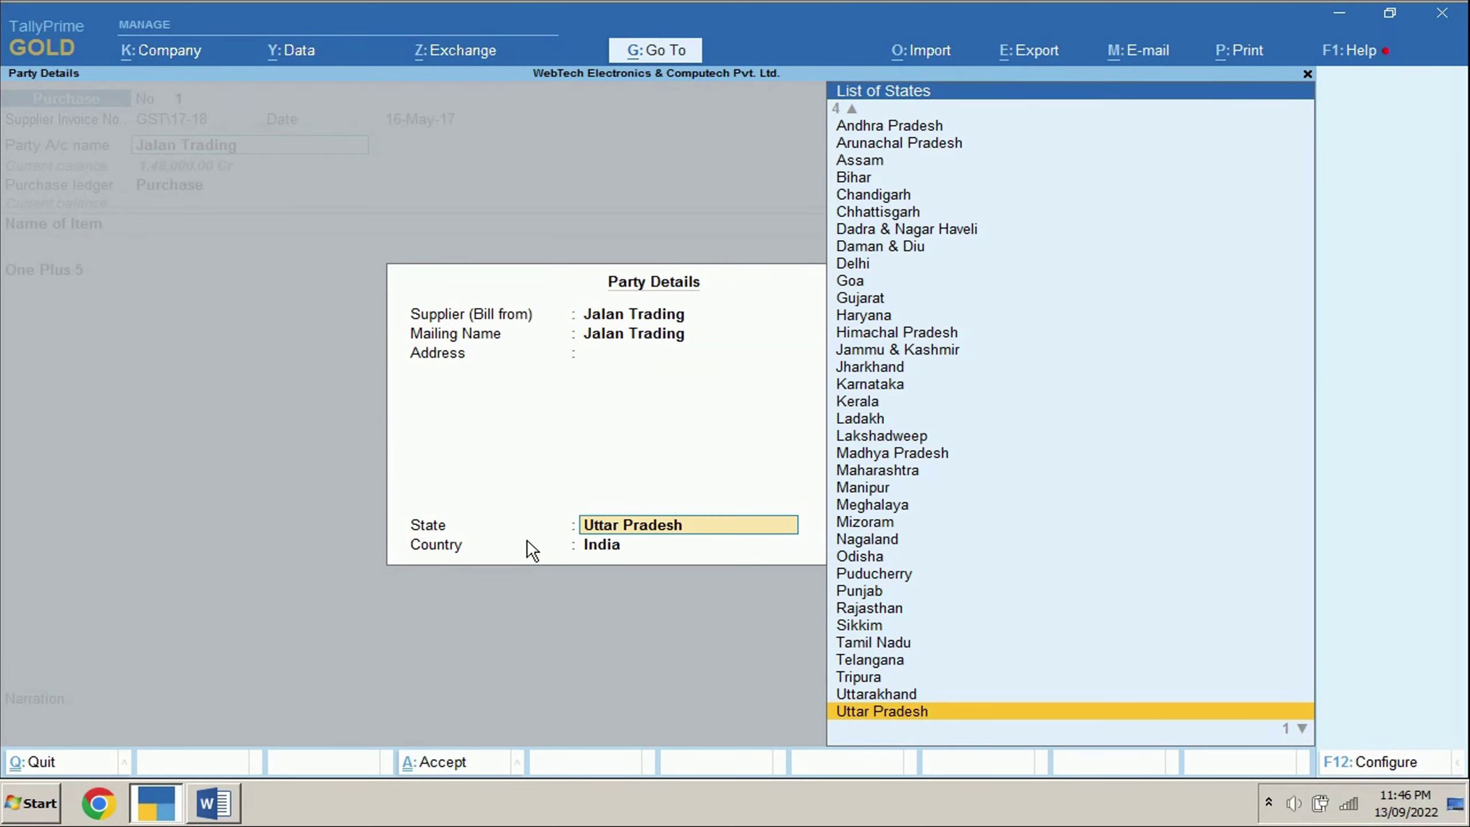
key("Return")
key("Return")
key("Return")
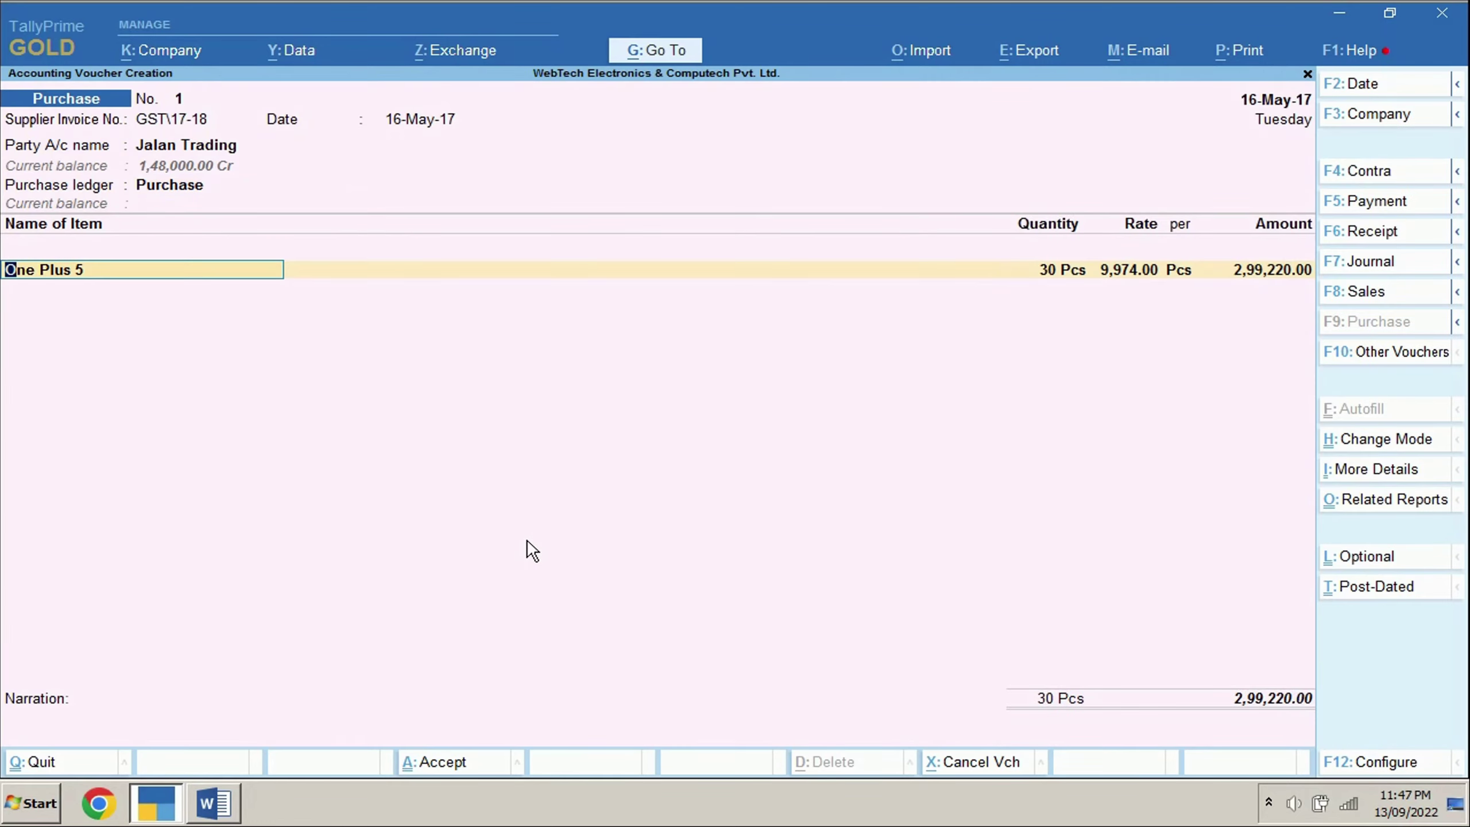
- Accept the One Plus 5 allocation of 30 Pcs at 9,974 in the Noida godown and end the tracking number list
key("Return")
key("Return")
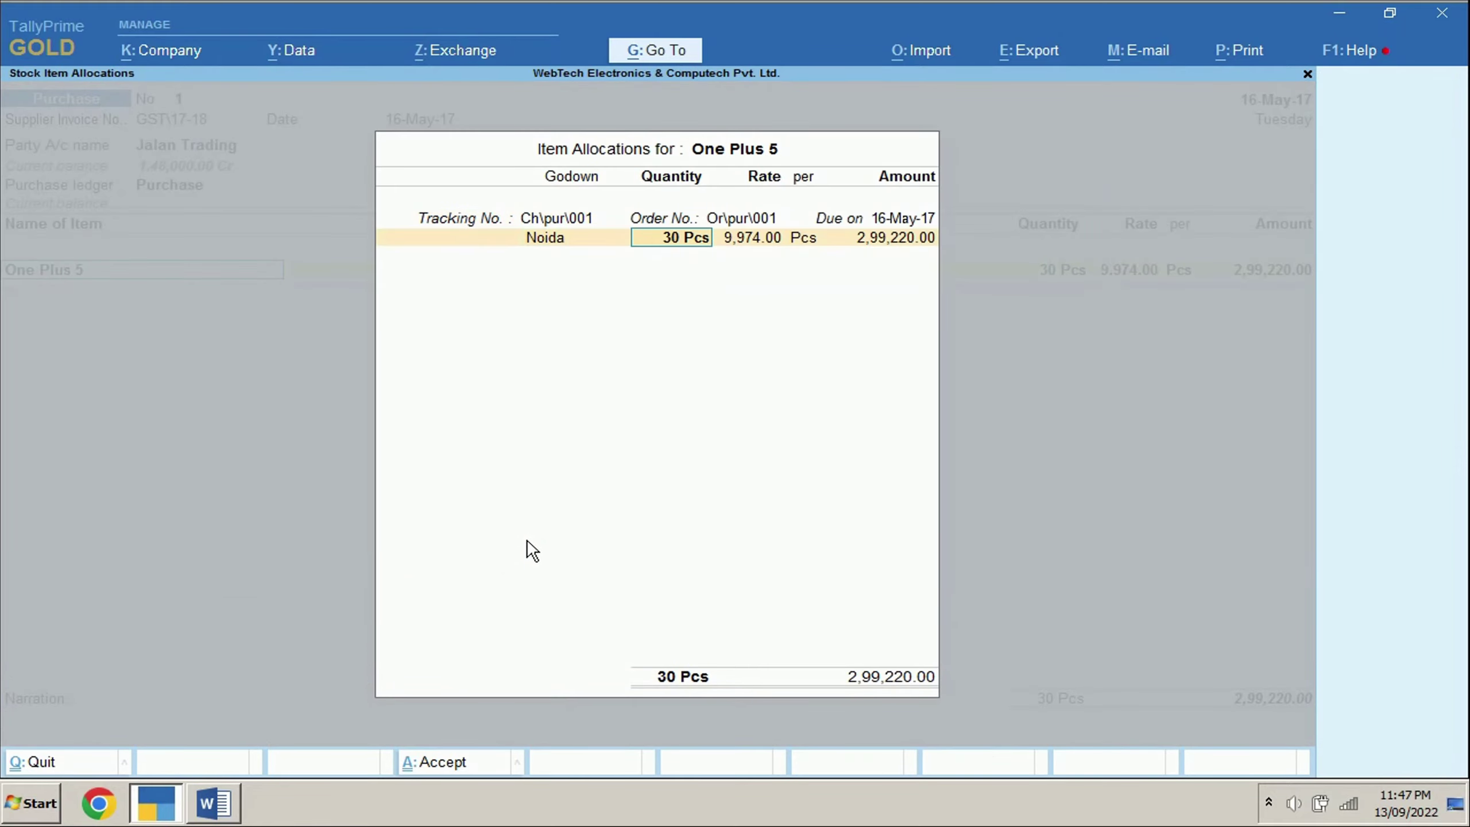
key("Return")
key("Return")
key("Return")
key("Return")
key("ctrl+a")
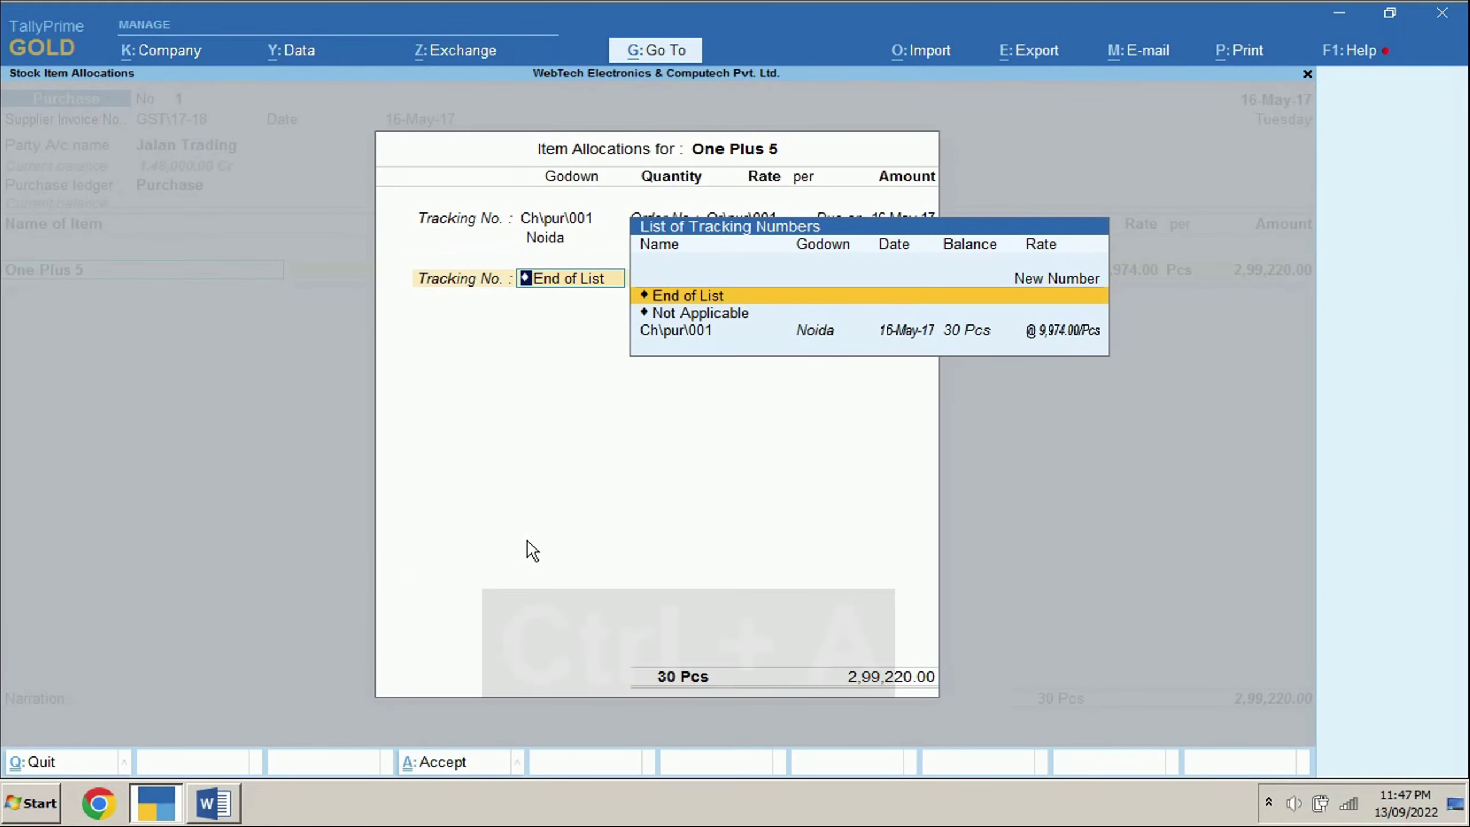
key("Return")
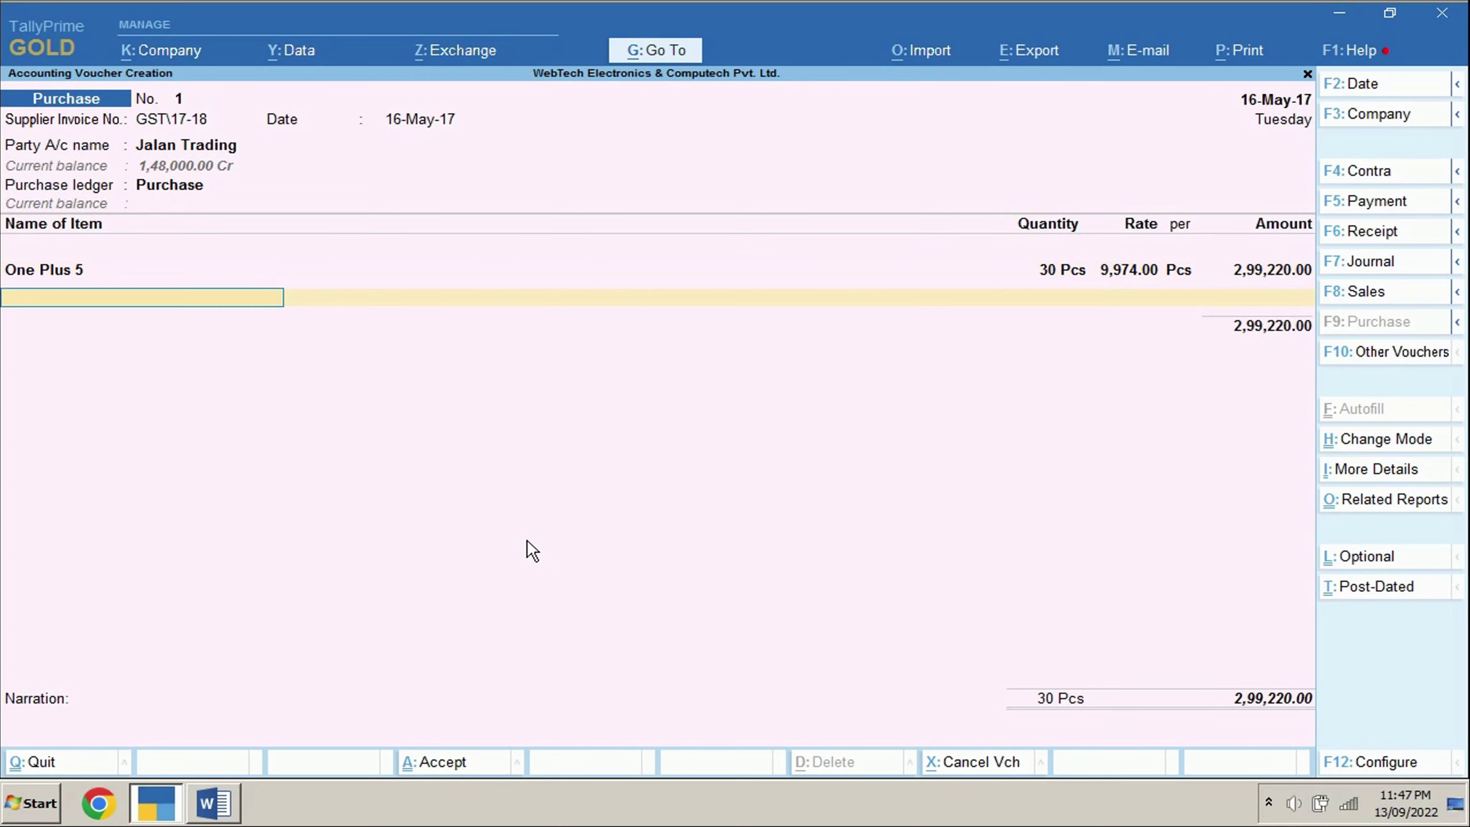
- End the item list, enter the narration "BEING BILL RECEIVED", save the purchase voucher and leave voucher entry
key("Return")
type("BEI")
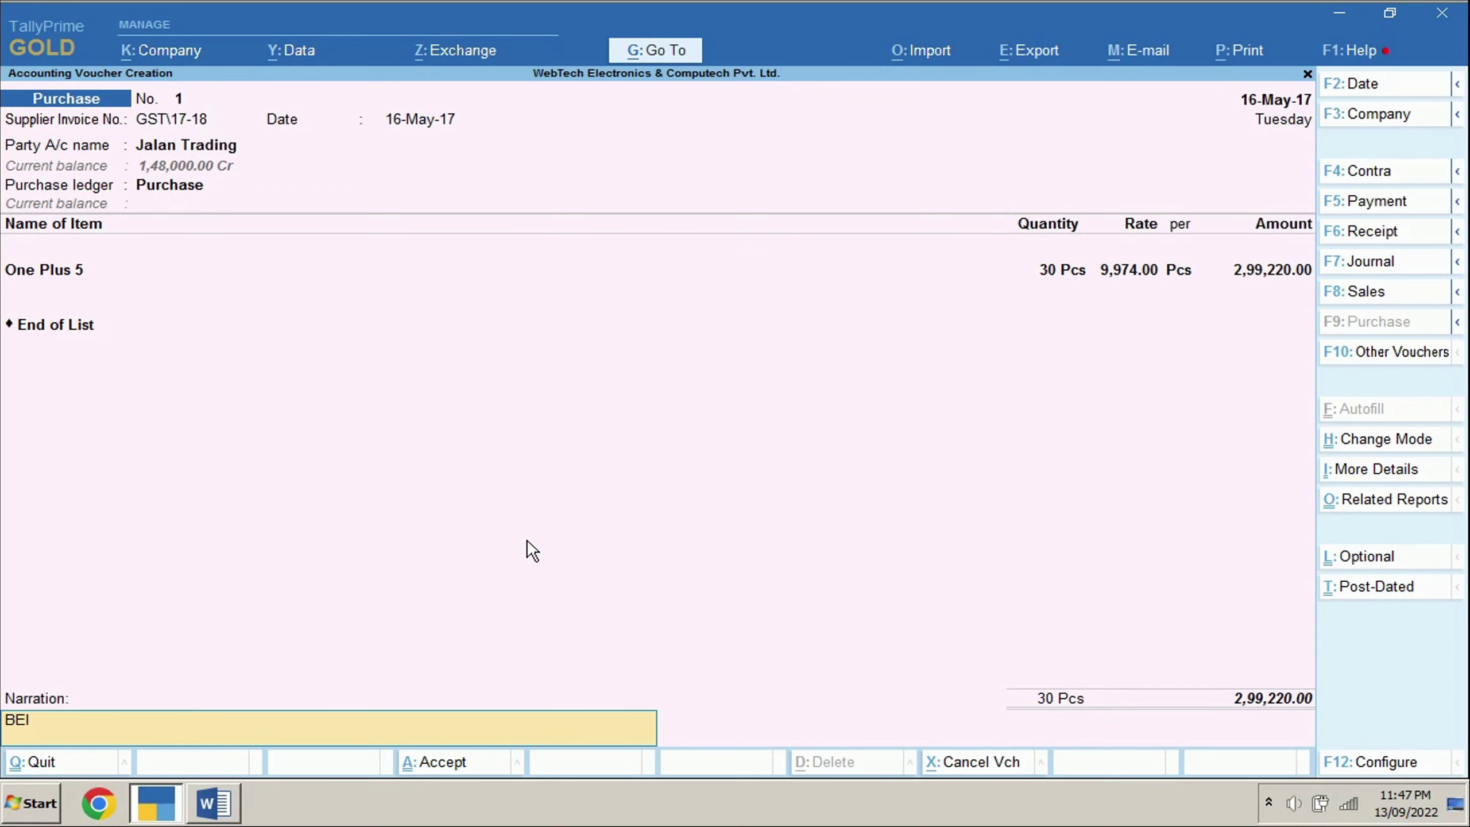
type("NG BILL RECEIVED")
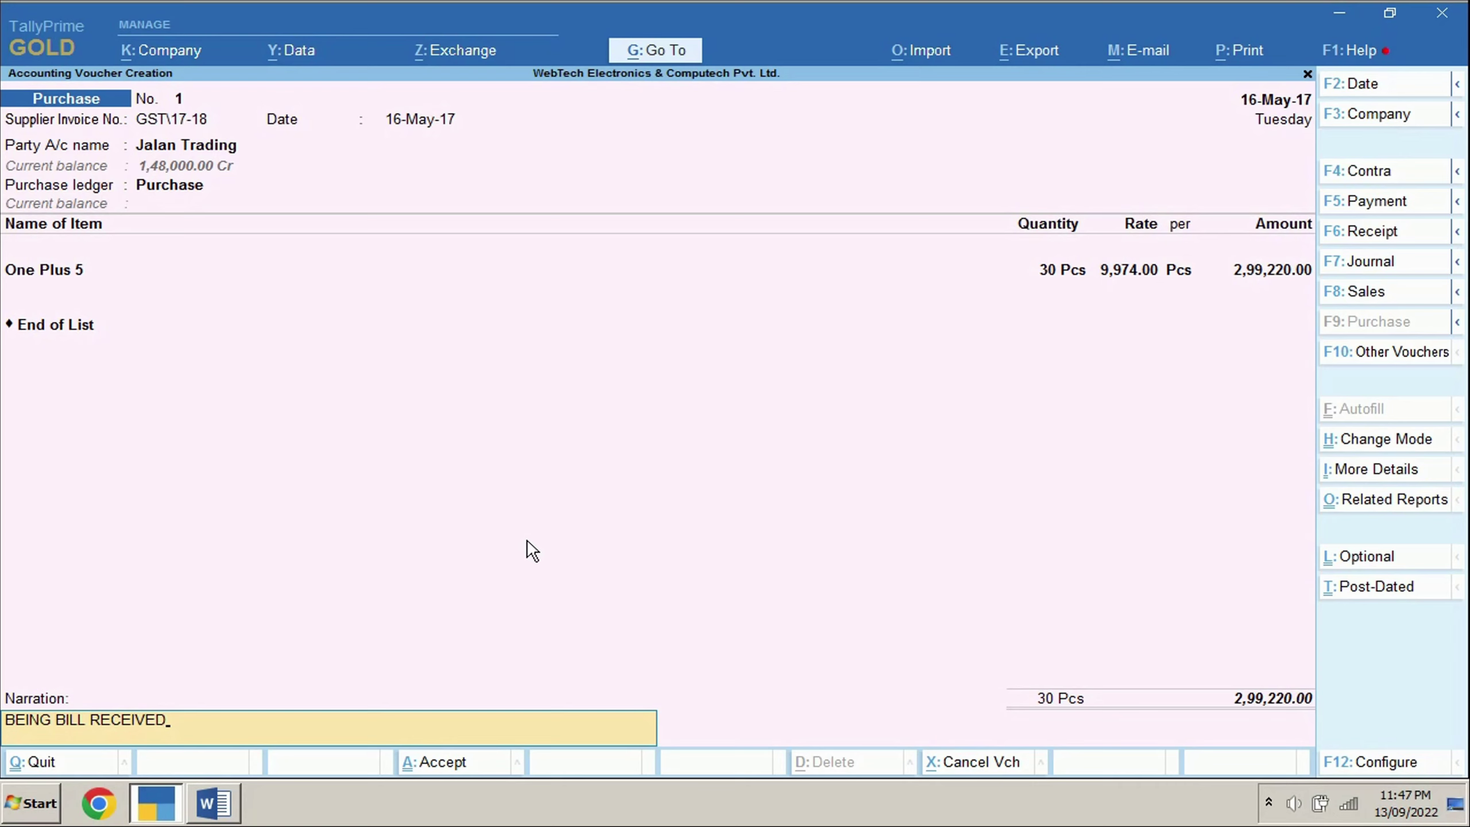
key("Return")
key("y")
key("Escape")
key("y")
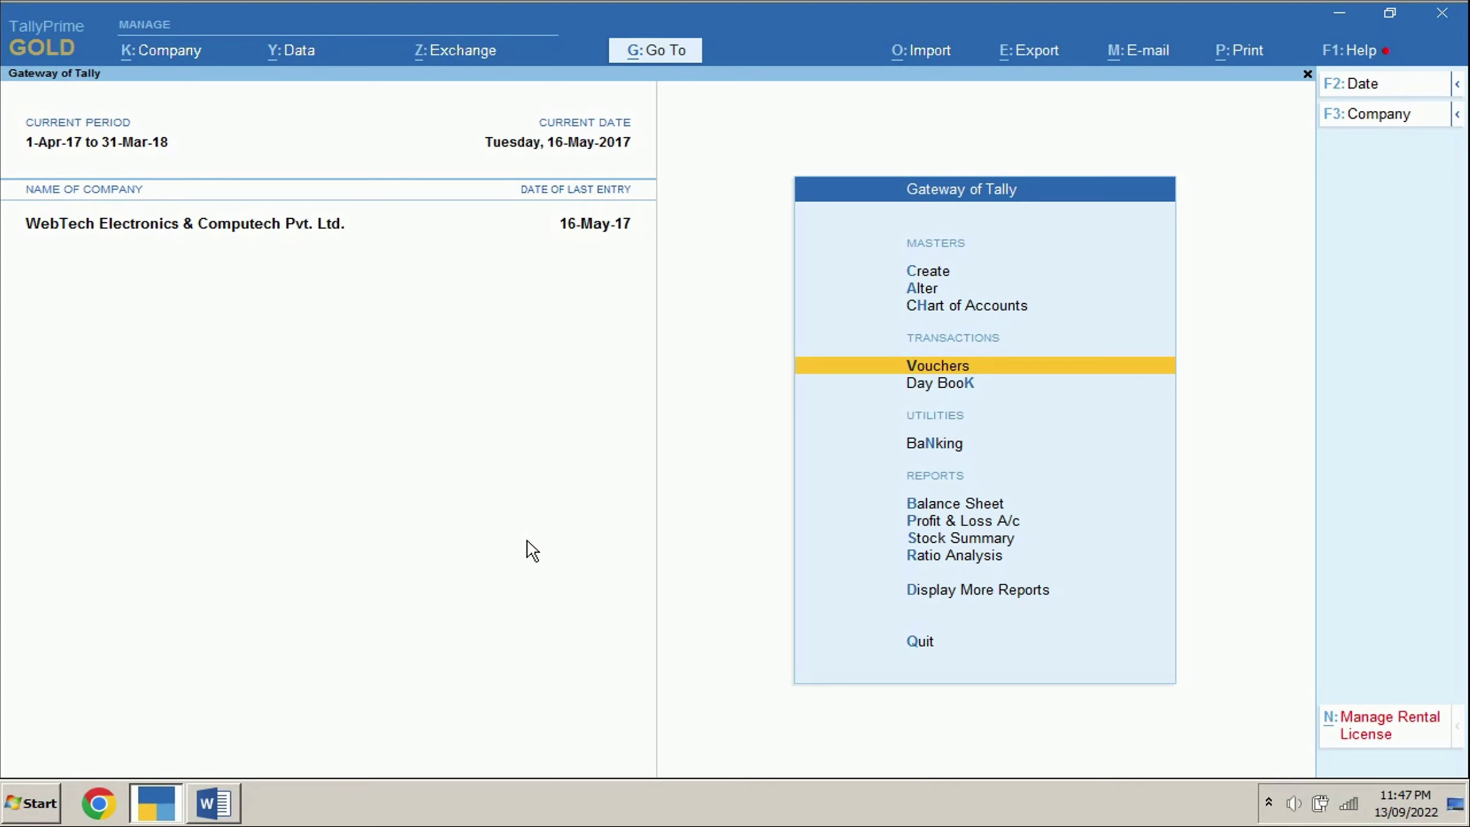
- Examine Purchase Bills to Come in the detailed Profit & Loss account, and return to the Gateway
left_click(928, 527)
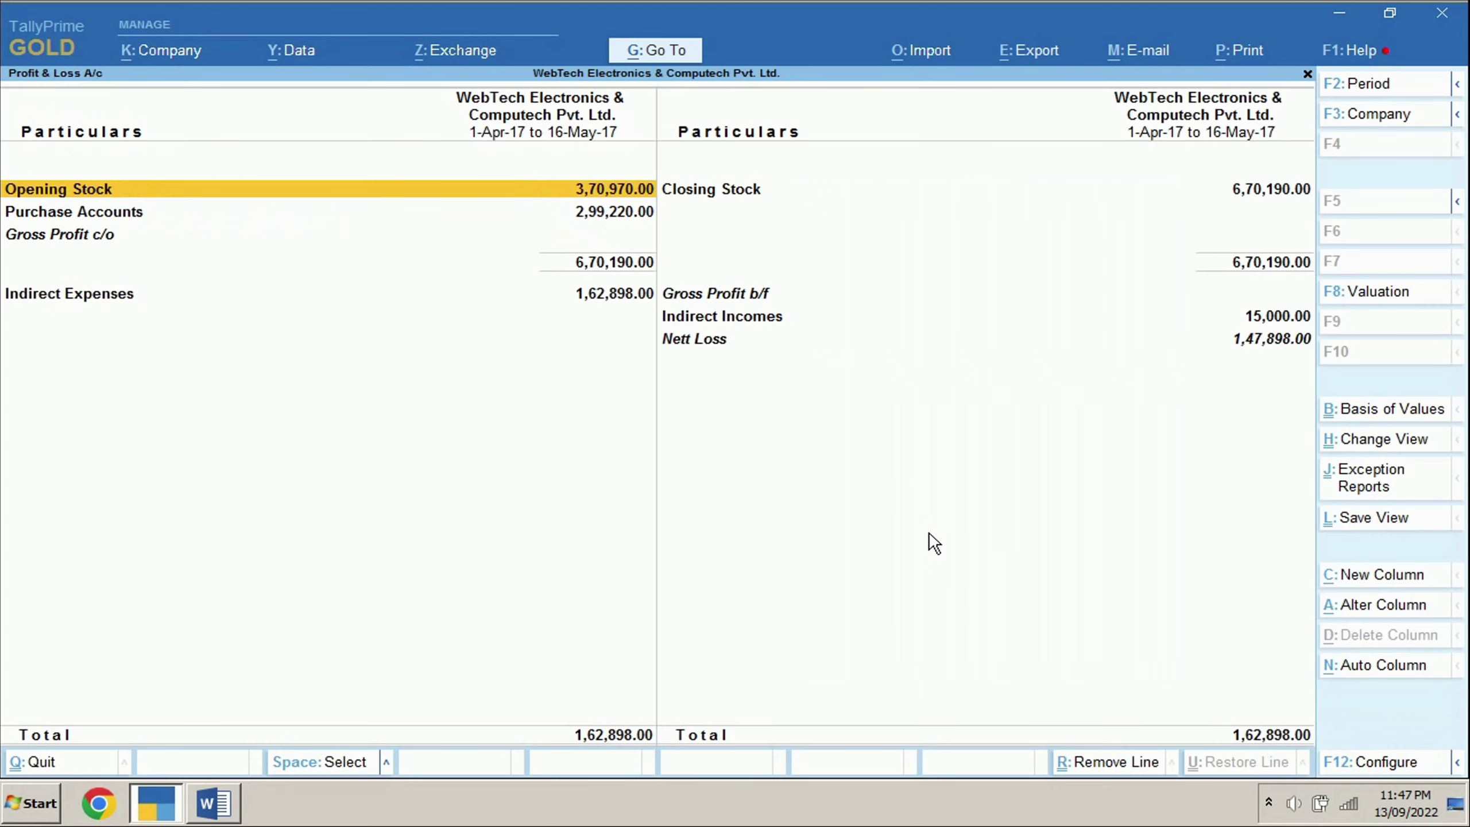
key("alt+F5")
left_click(491, 253)
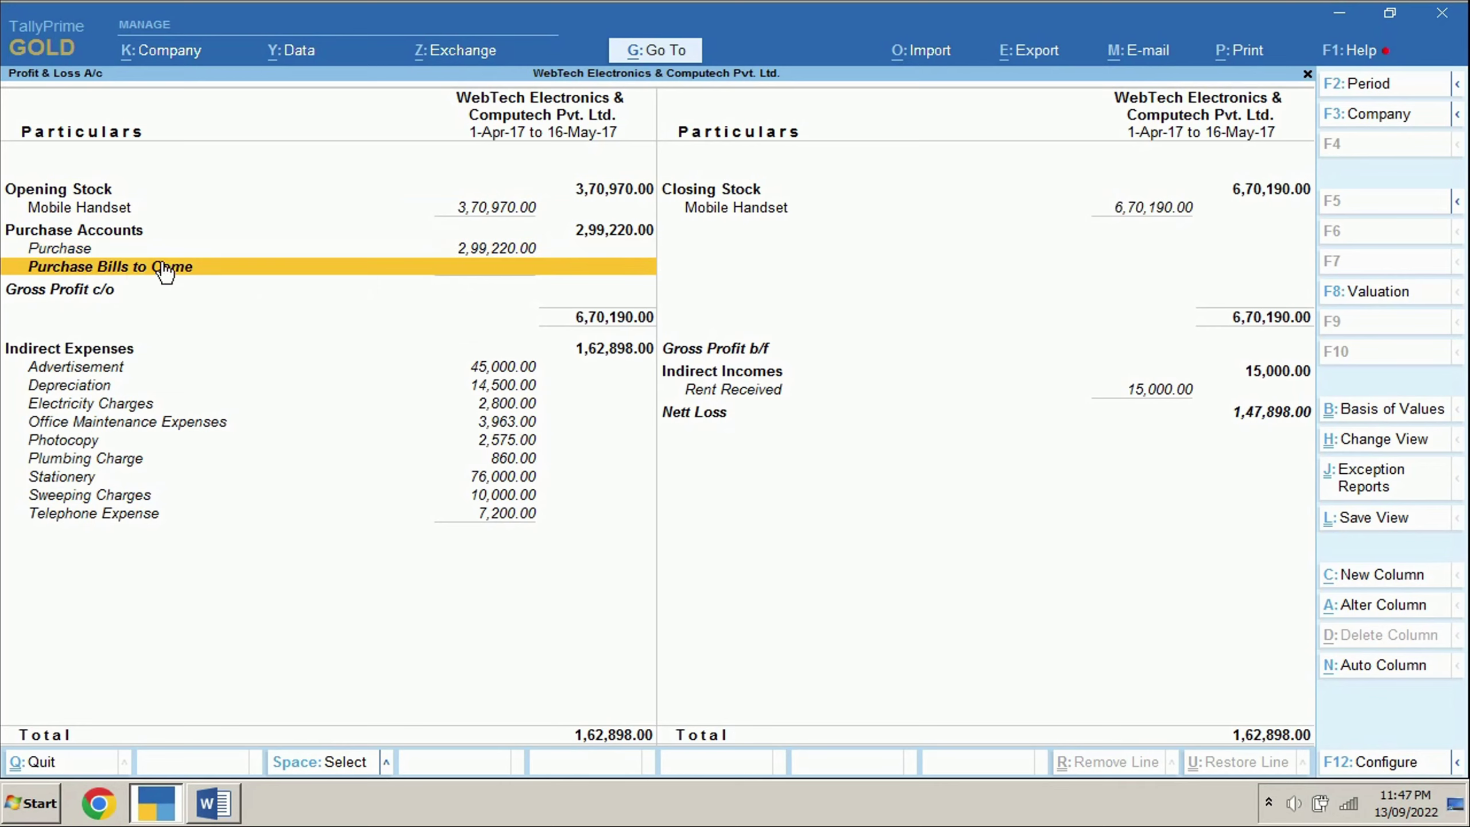
key("Escape")
- Display the Purchase Bills Pending report from the inventory statements
left_click(996, 590)
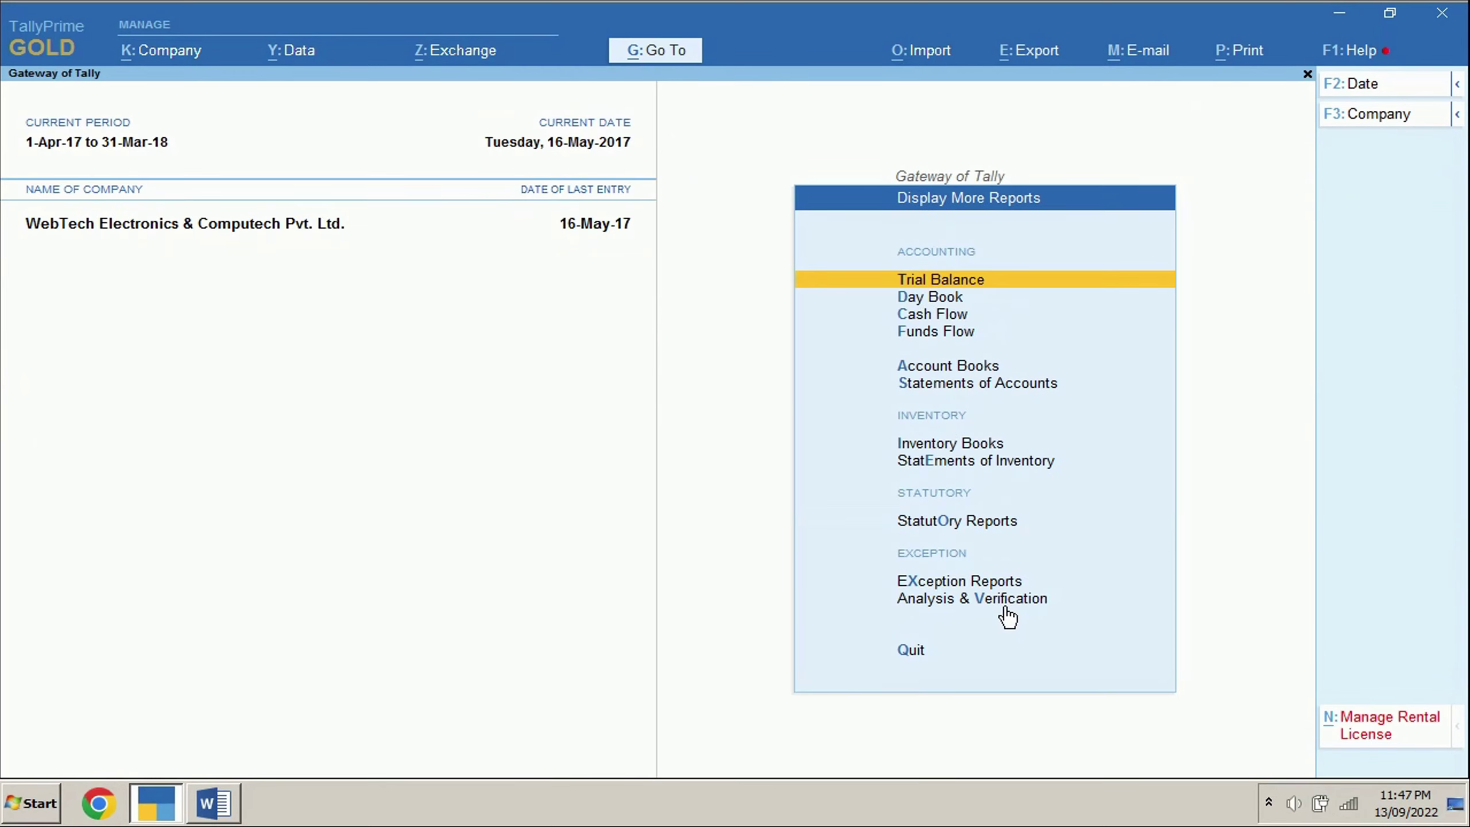
left_click(955, 472)
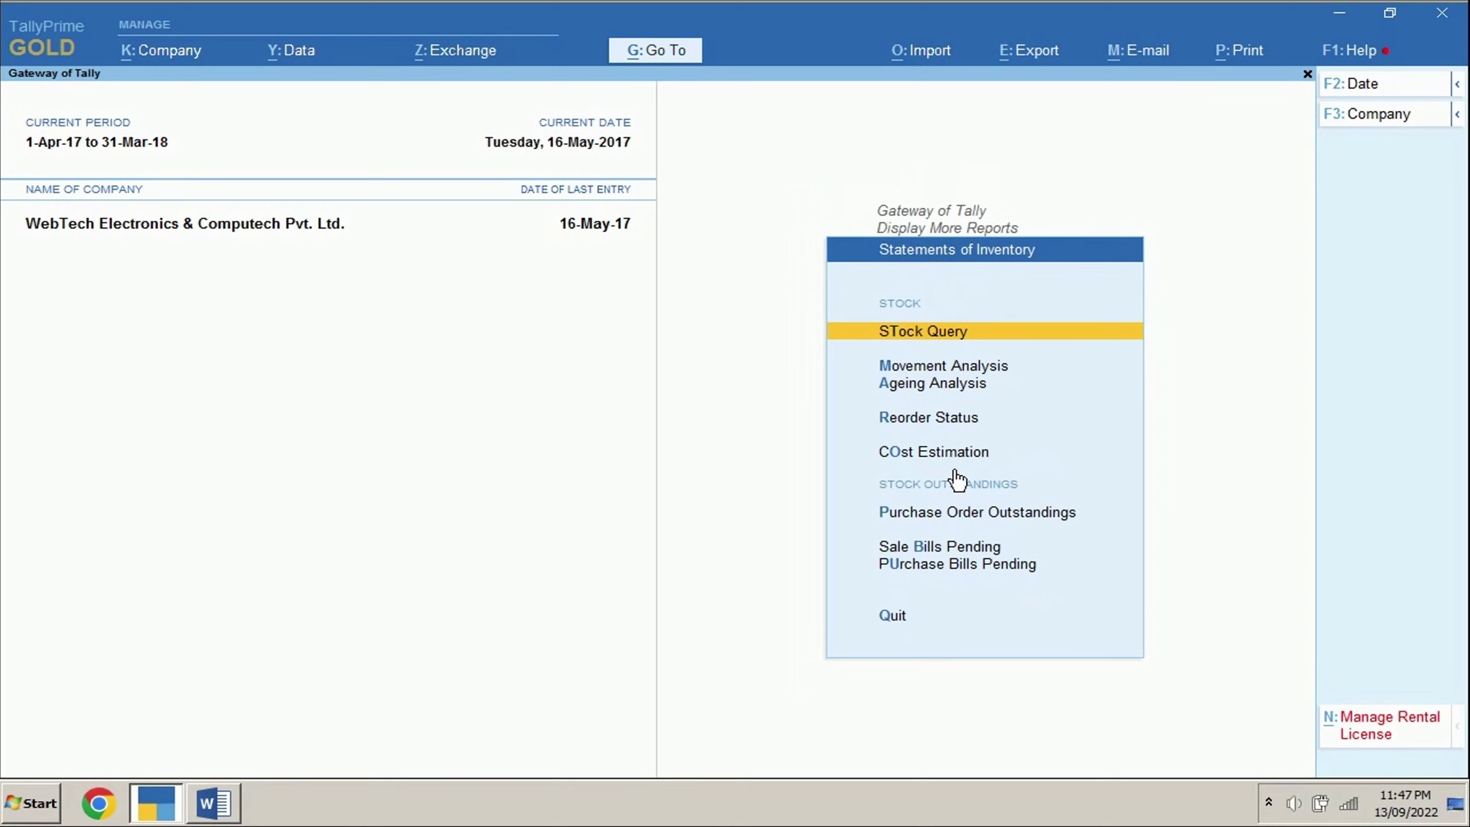
left_click(929, 570)
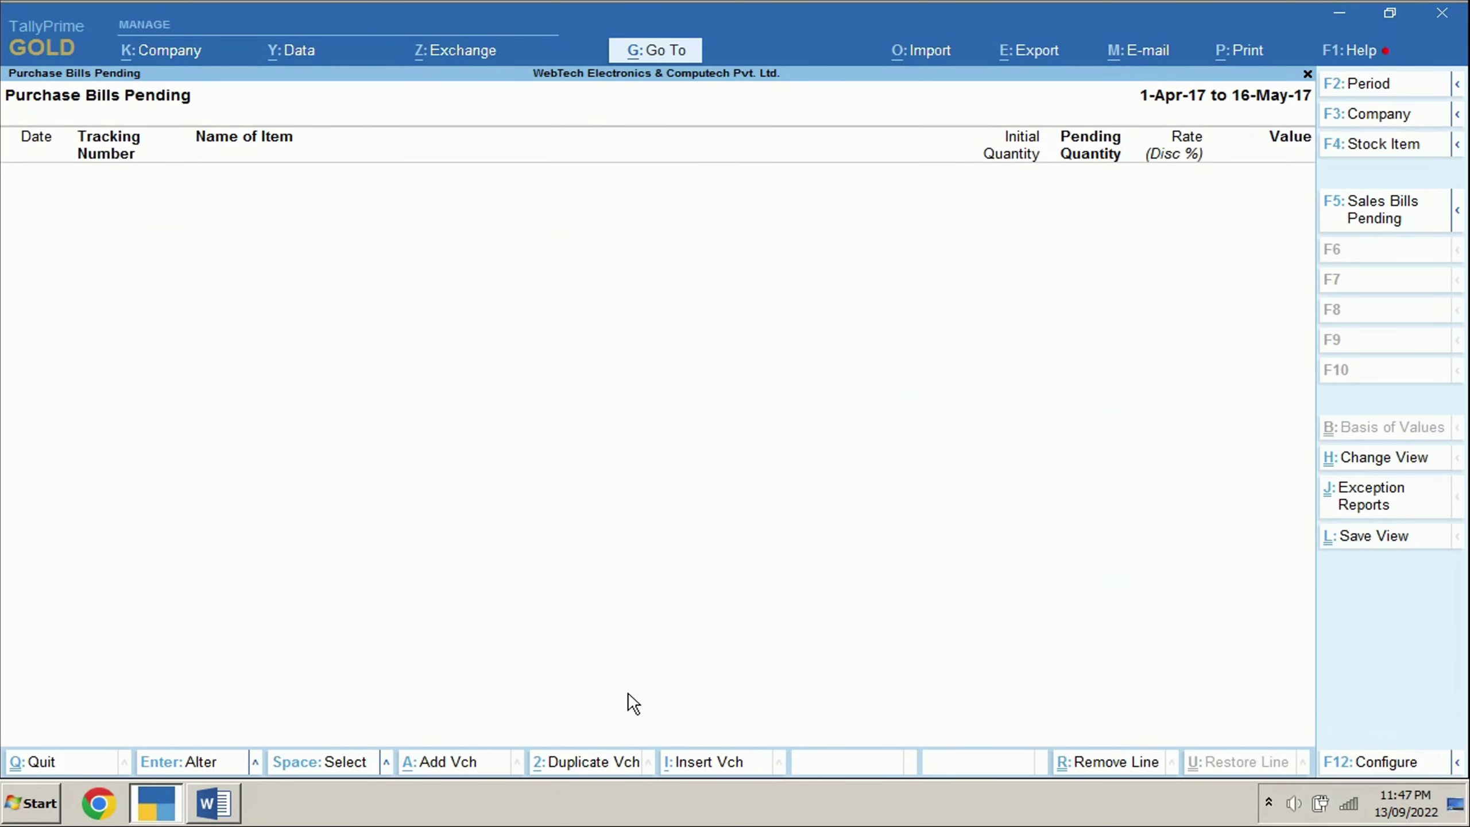
- Read the 17 May purchase entry and its credit days in the Word brief, and return to the TallyPrime Gateway
key("alt+Tab")
left_click(339, 285)
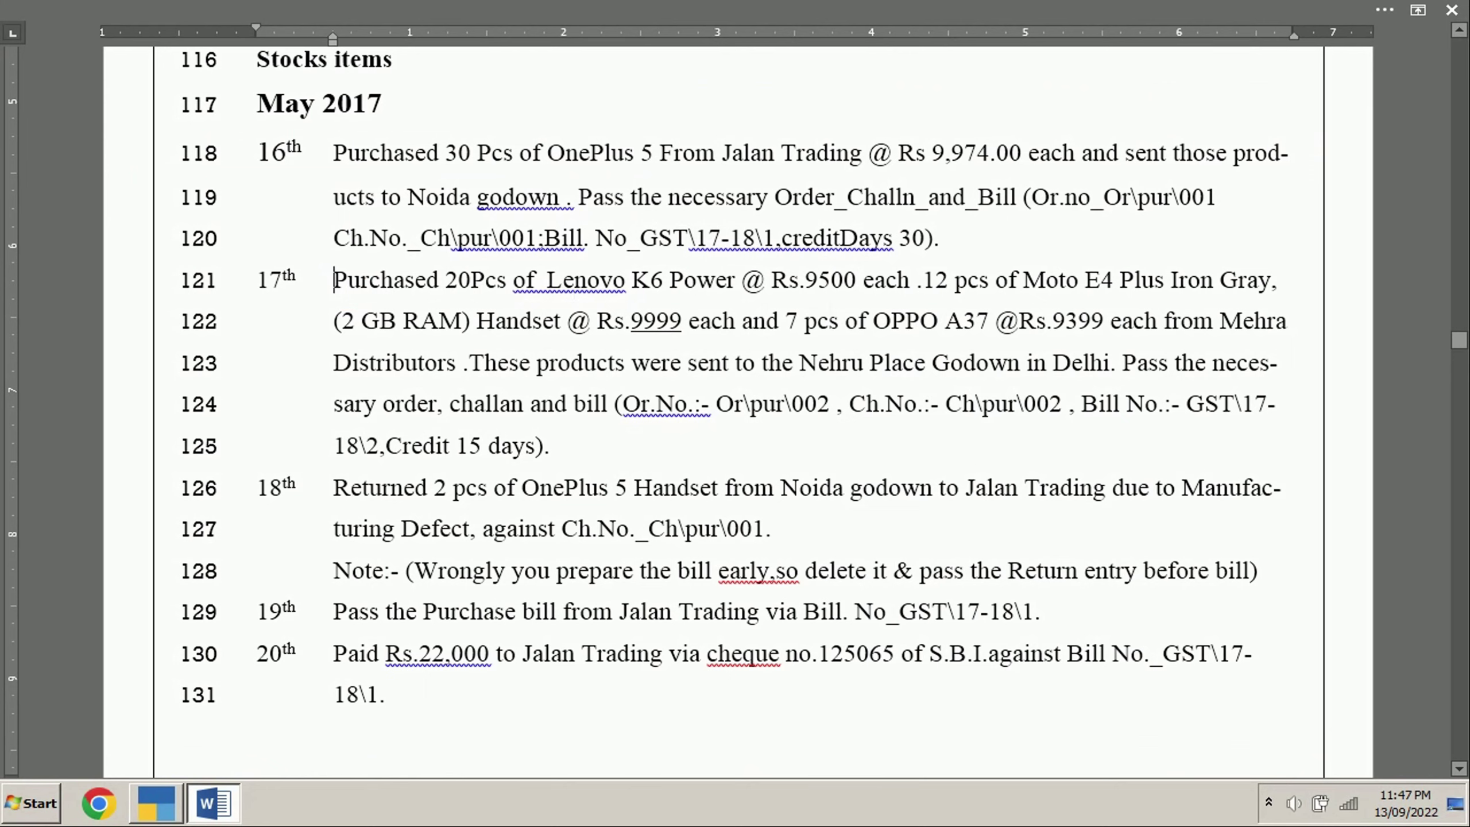
left_click(564, 453)
key("alt+Tab")
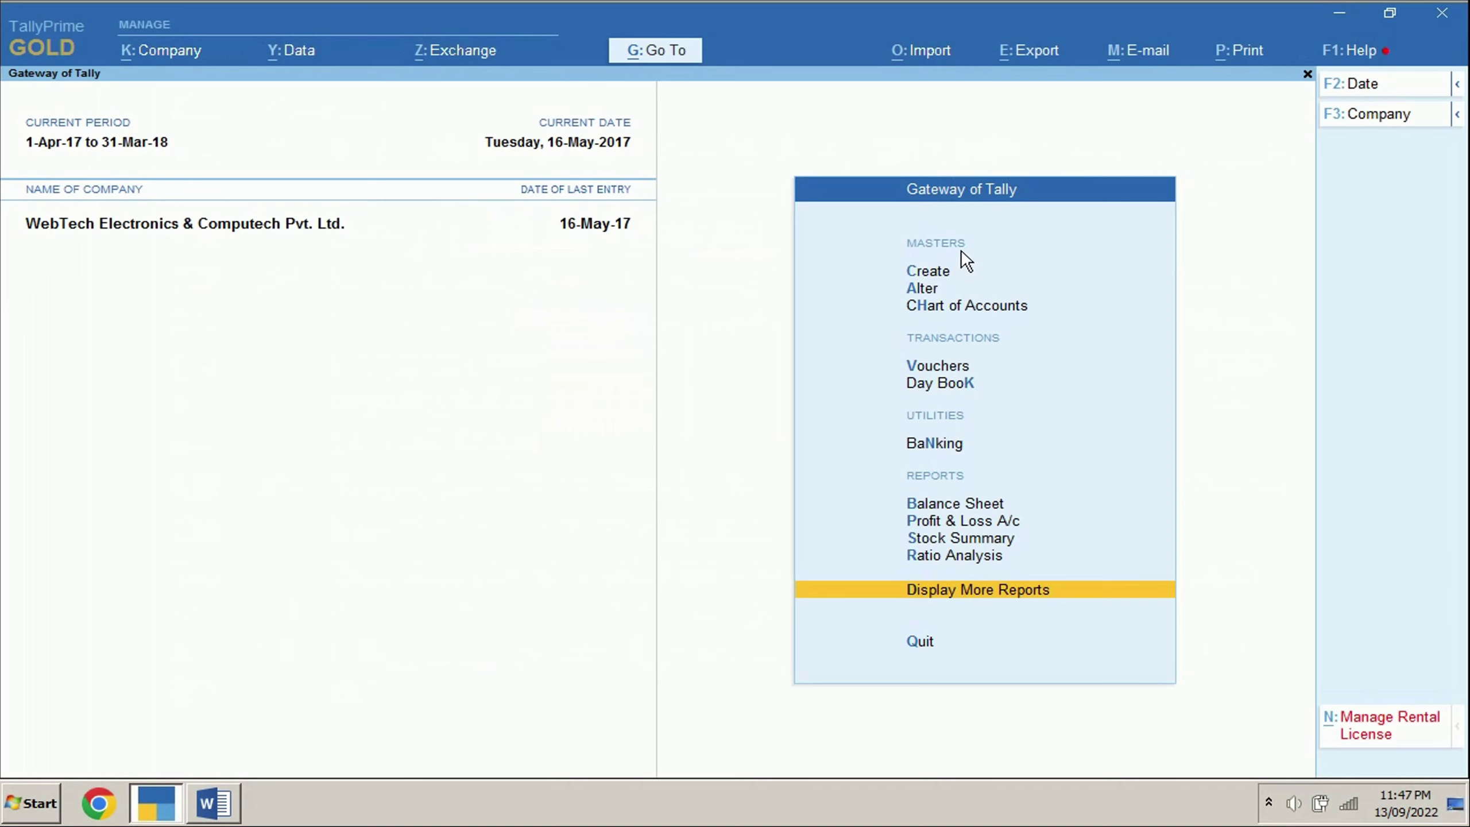
- Open the 16-May-17 Jalan Trading purchase voucher for alteration from the Day Book
left_click(959, 593)
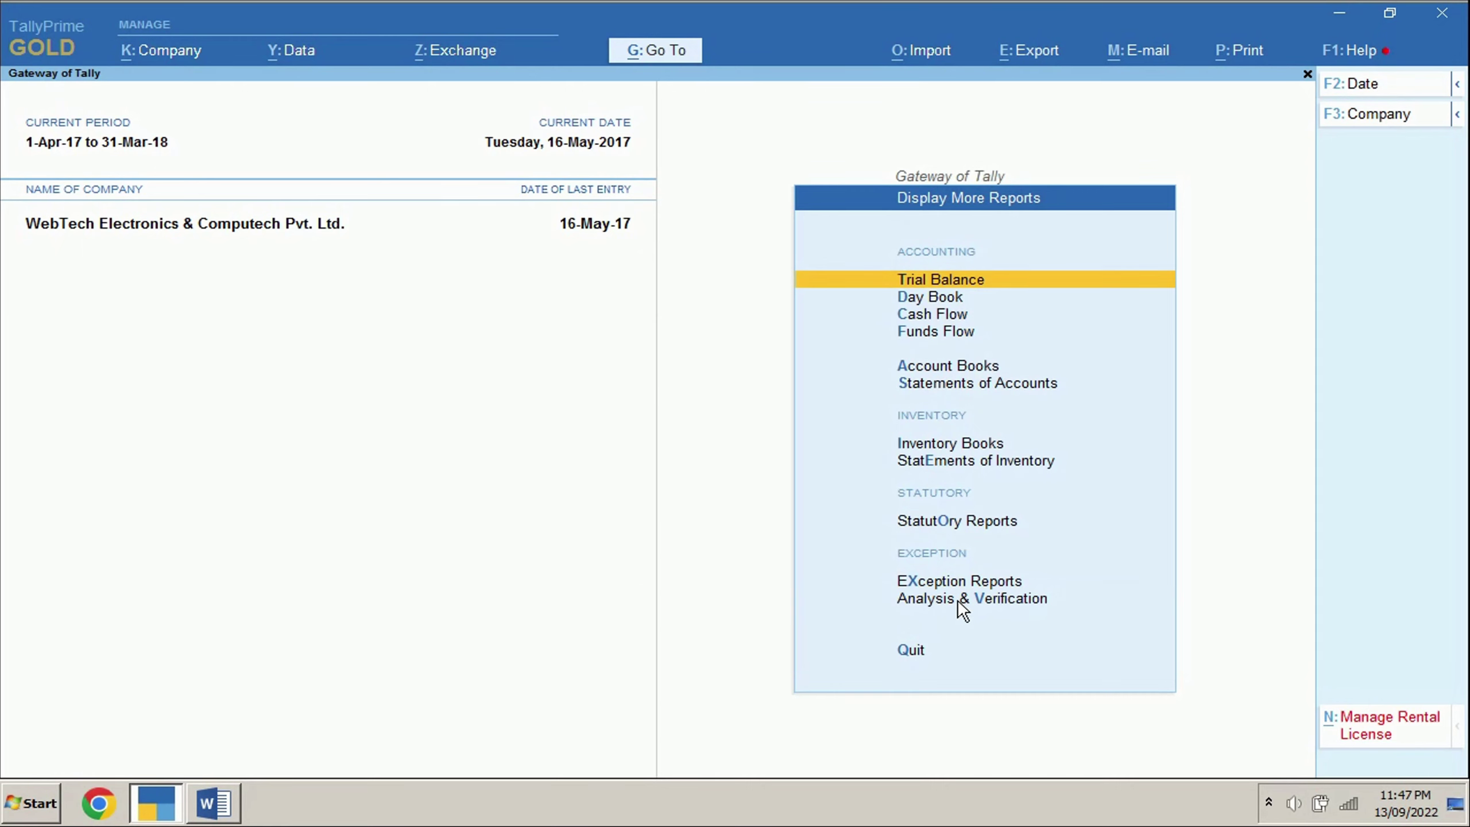
left_click(929, 297)
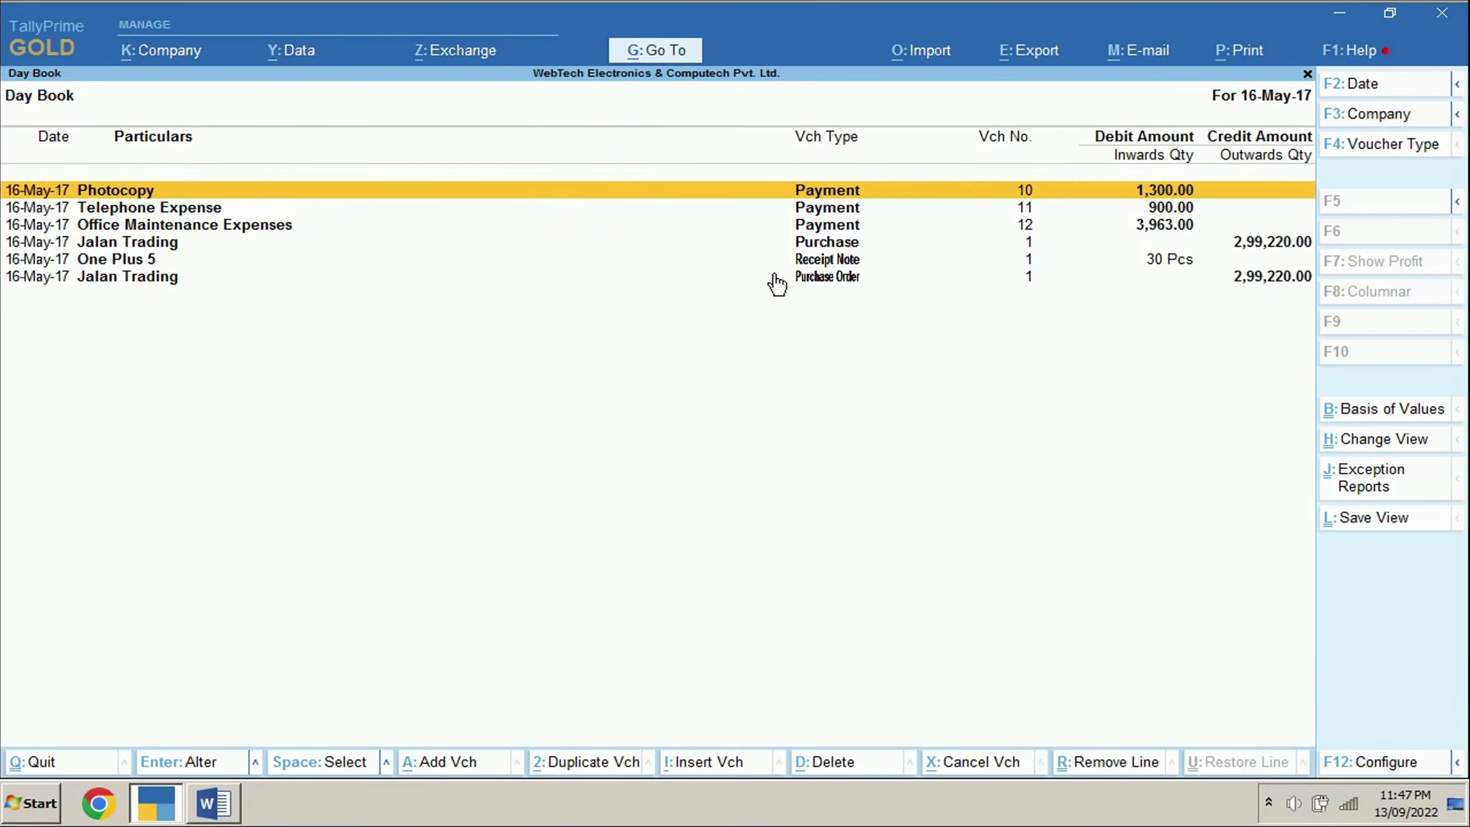
left_click(218, 279)
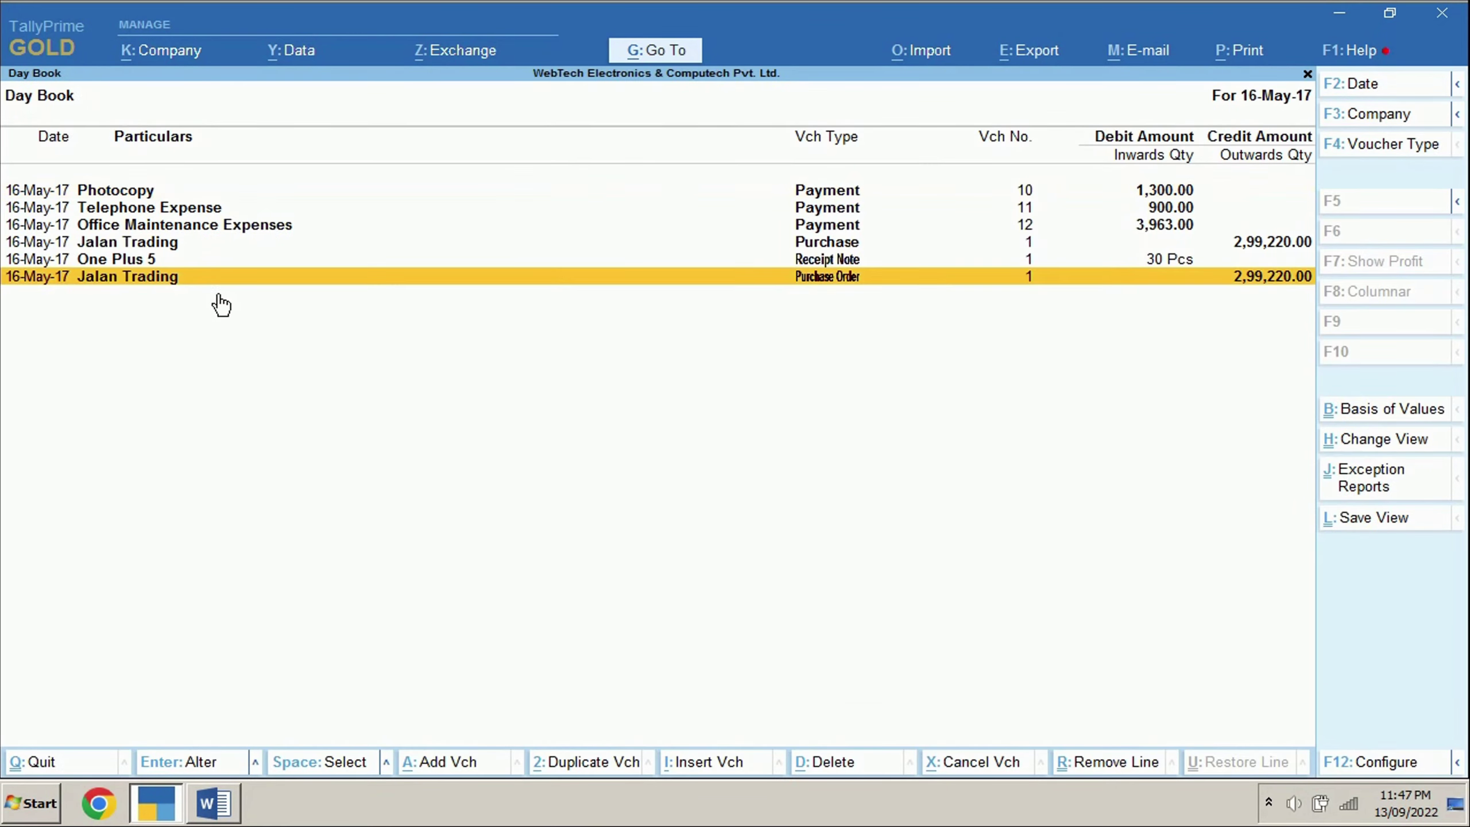
double_click(849, 238)
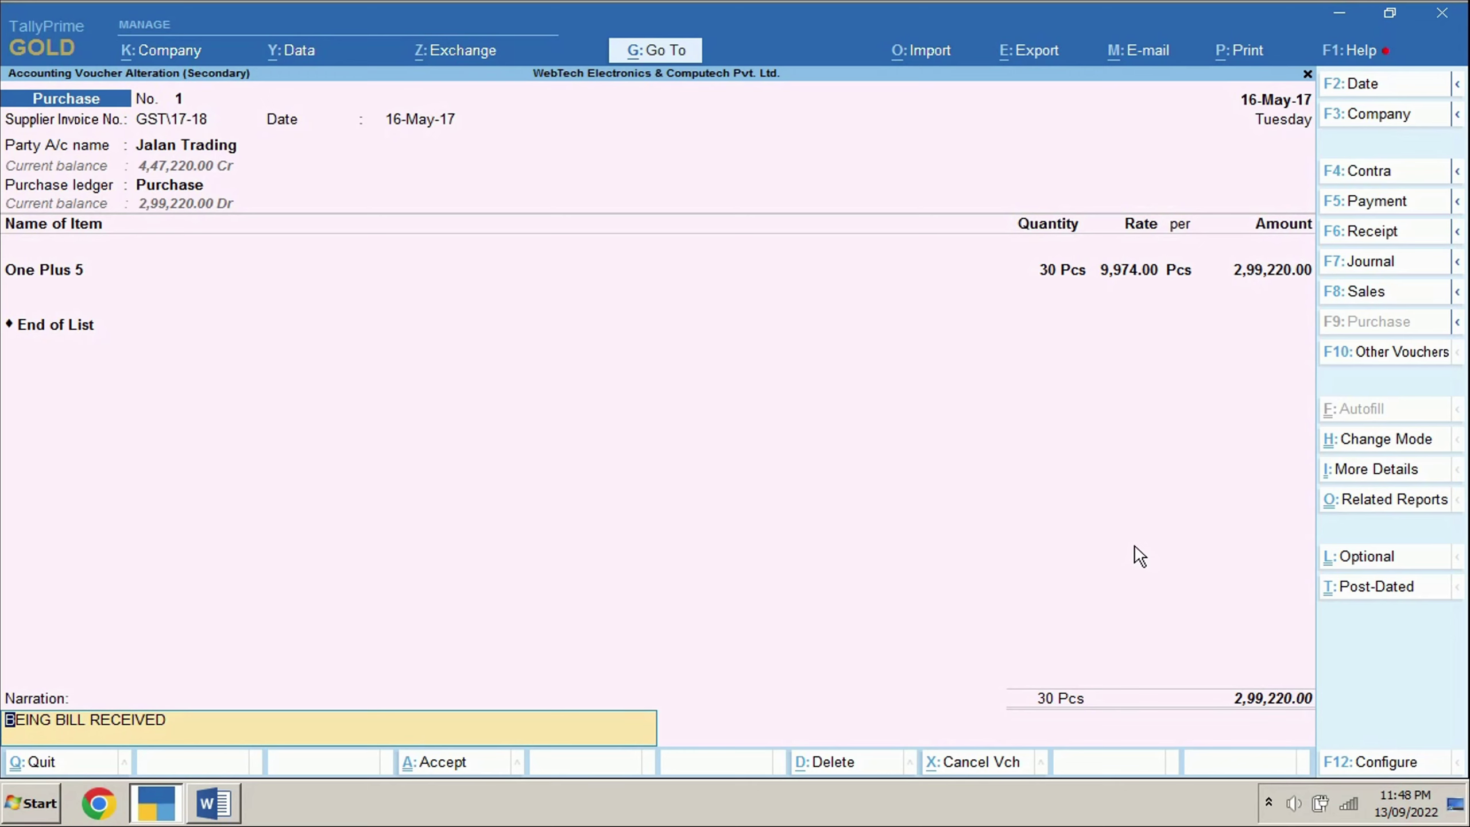
- Set the purchase voucher's "Use default Bill-wise details for Bill Allocation" option to No and accept the configuration
key("BackSpace")
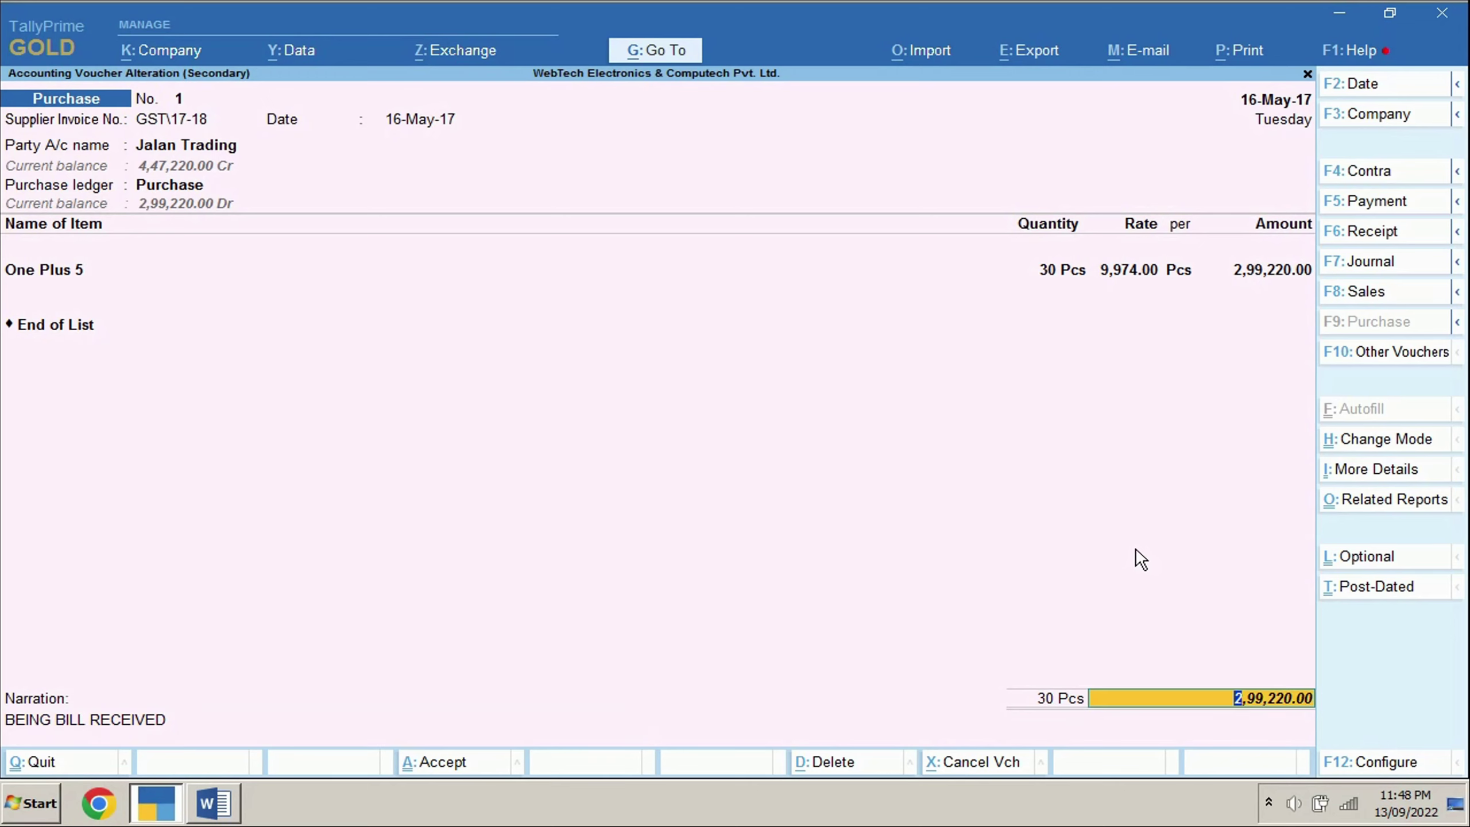
left_click(1385, 770)
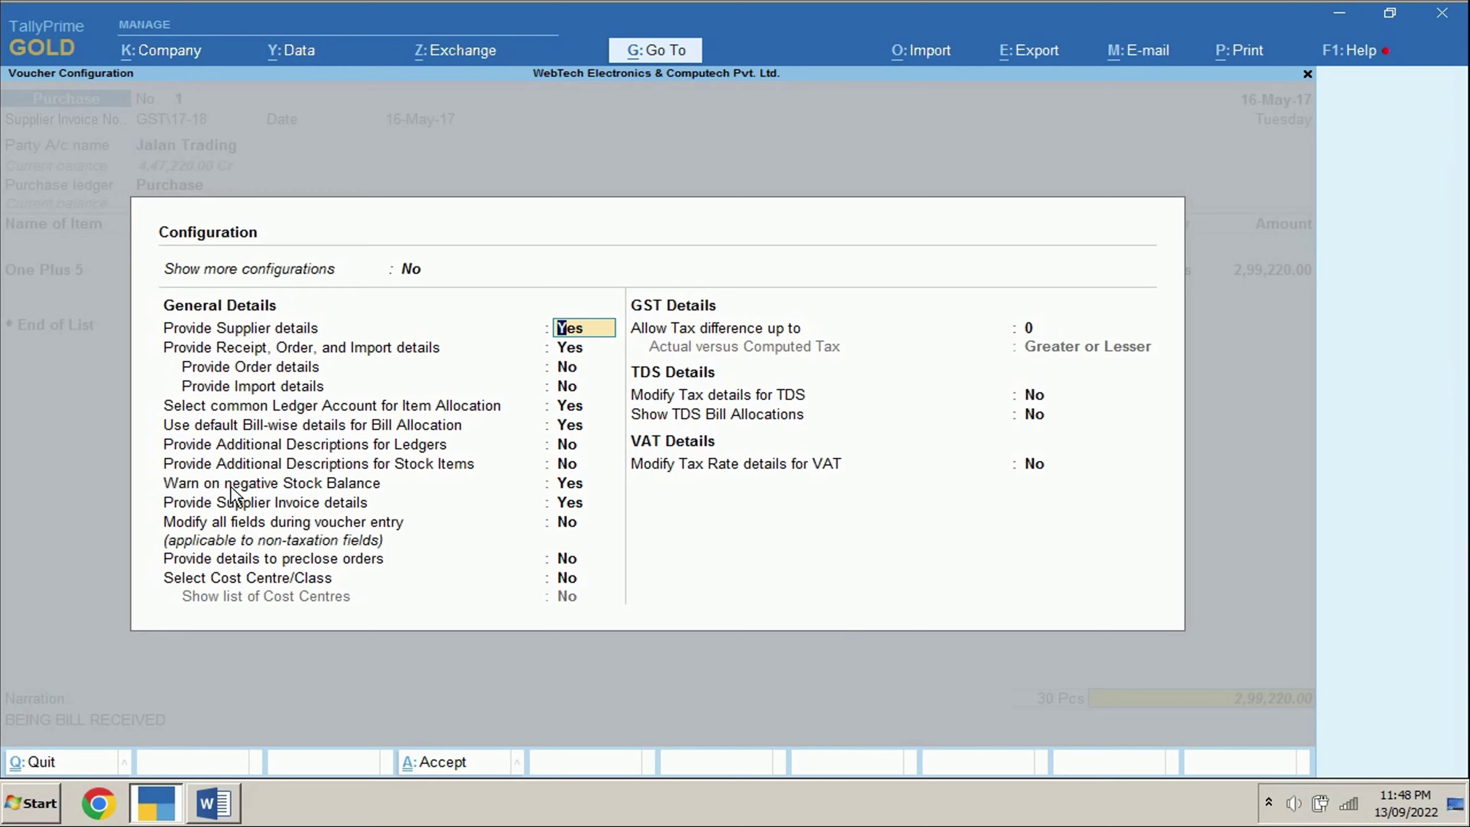
left_click(570, 424)
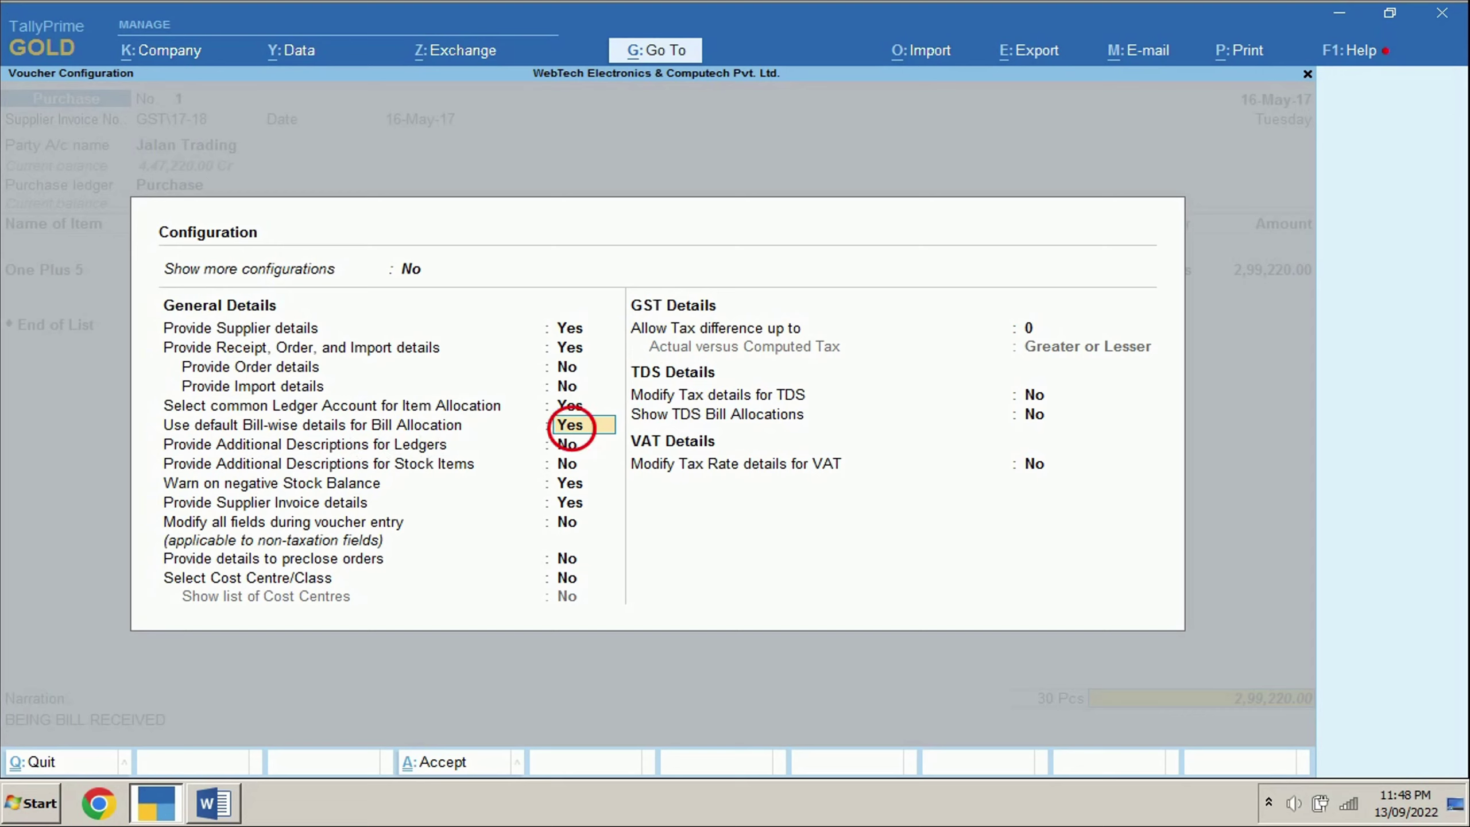
key("n")
left_click(508, 772)
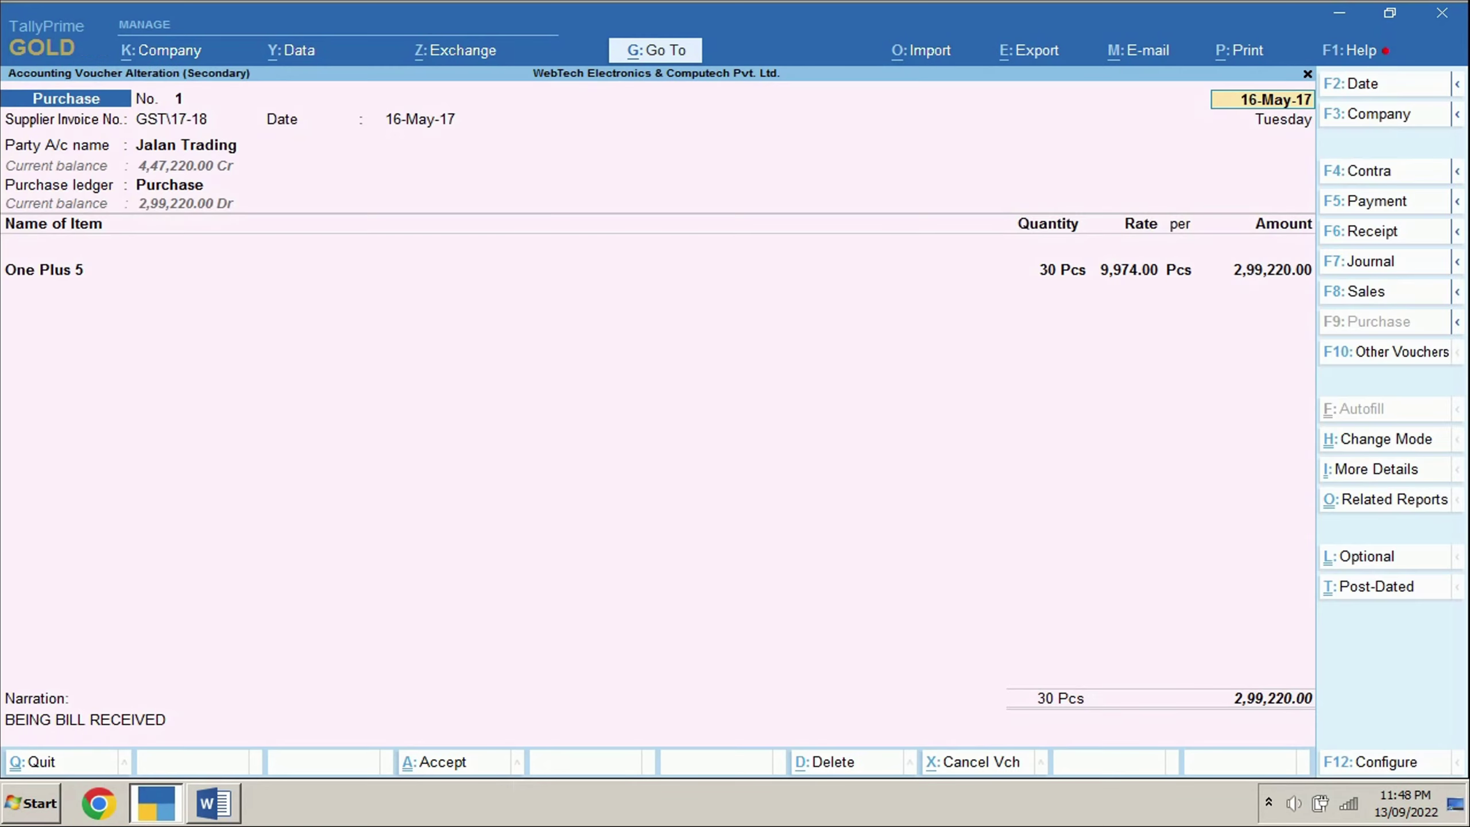
- Allocate the Jalan Trading bill as New Ref GST\17-18 with 30 credit days for 2,99,220.00 Cr
left_click(1212, 698)
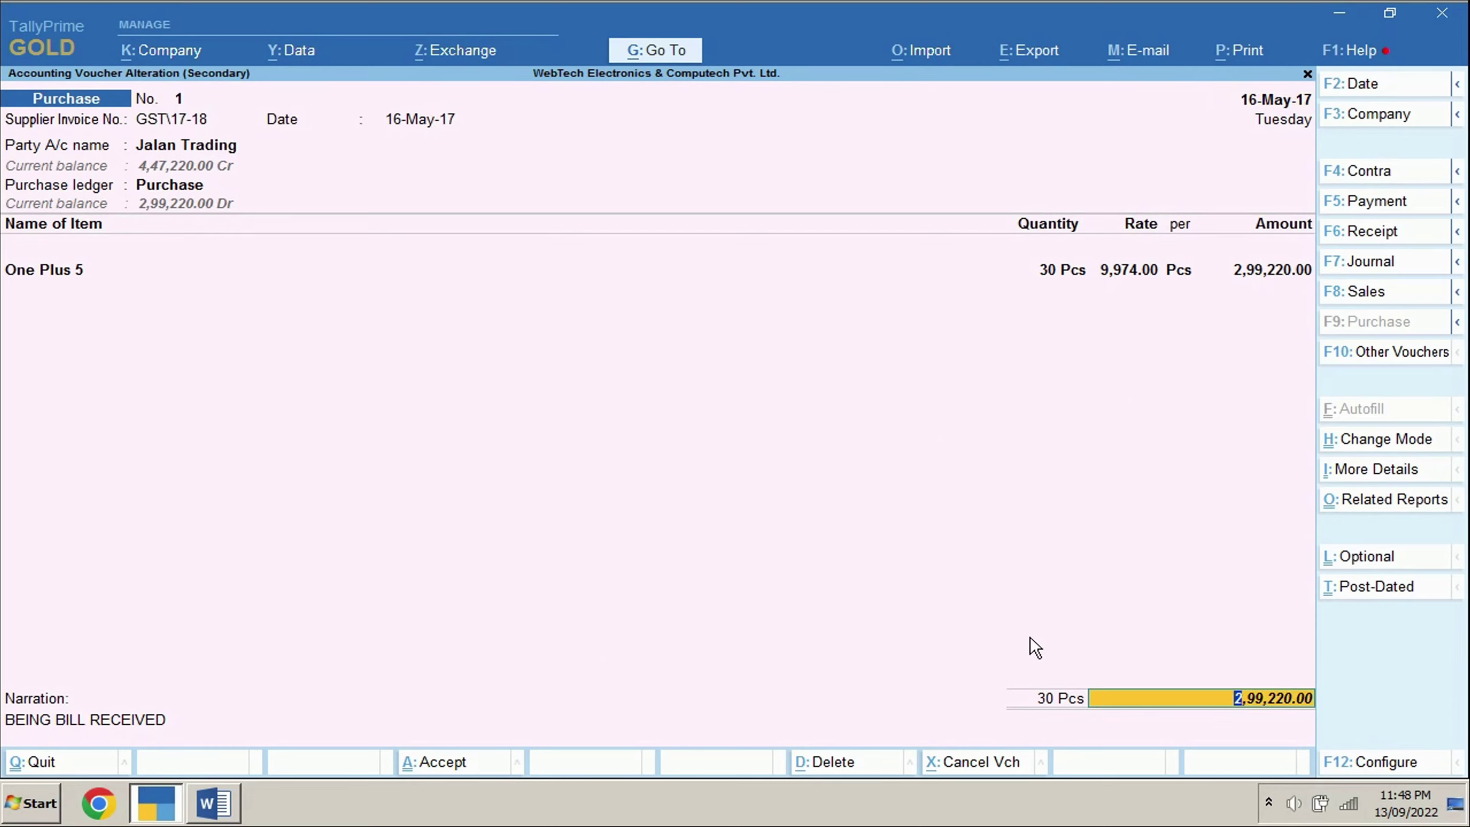
key("Return")
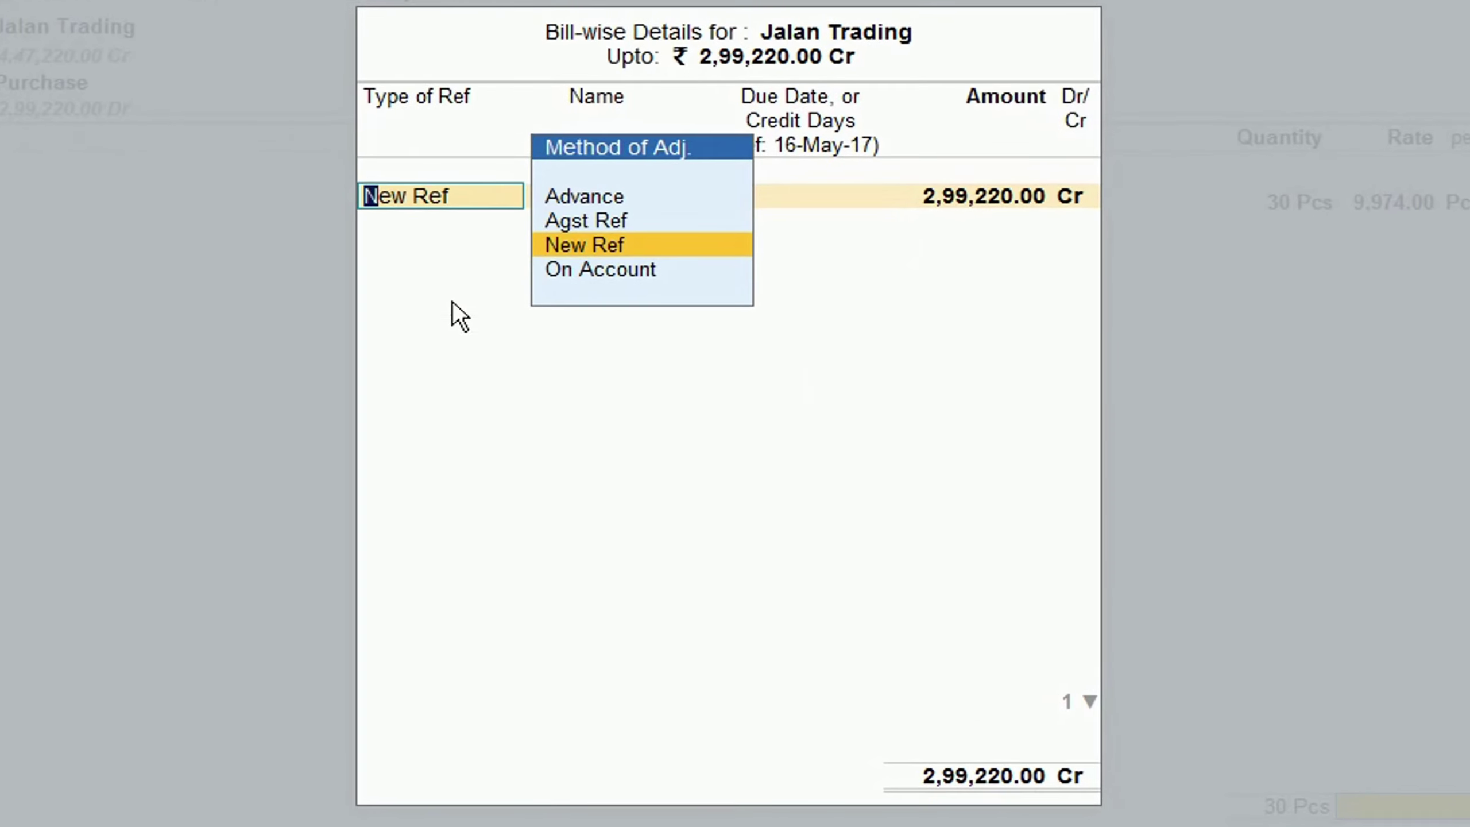
key("Return")
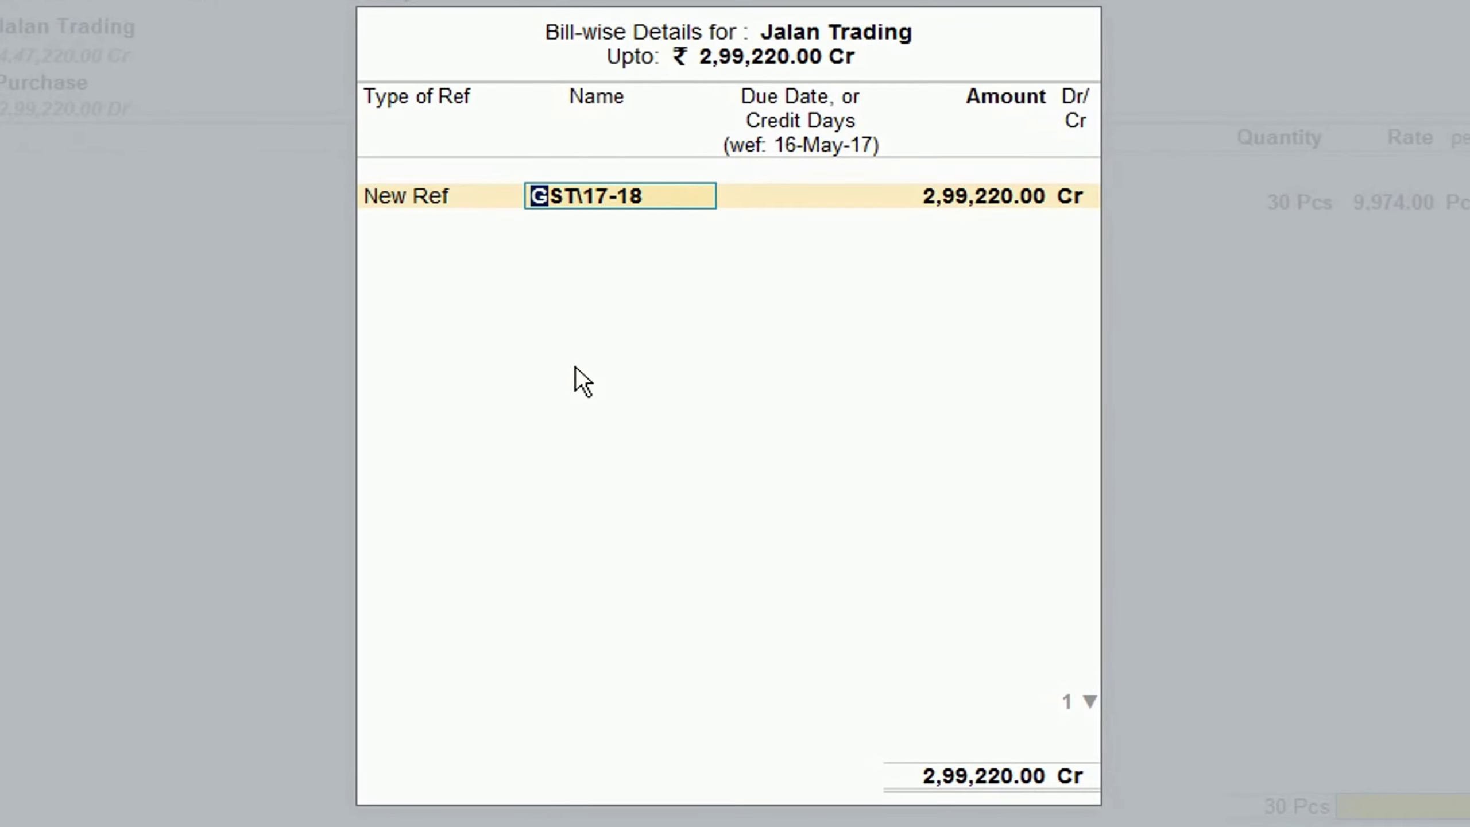
key("Return")
type("30")
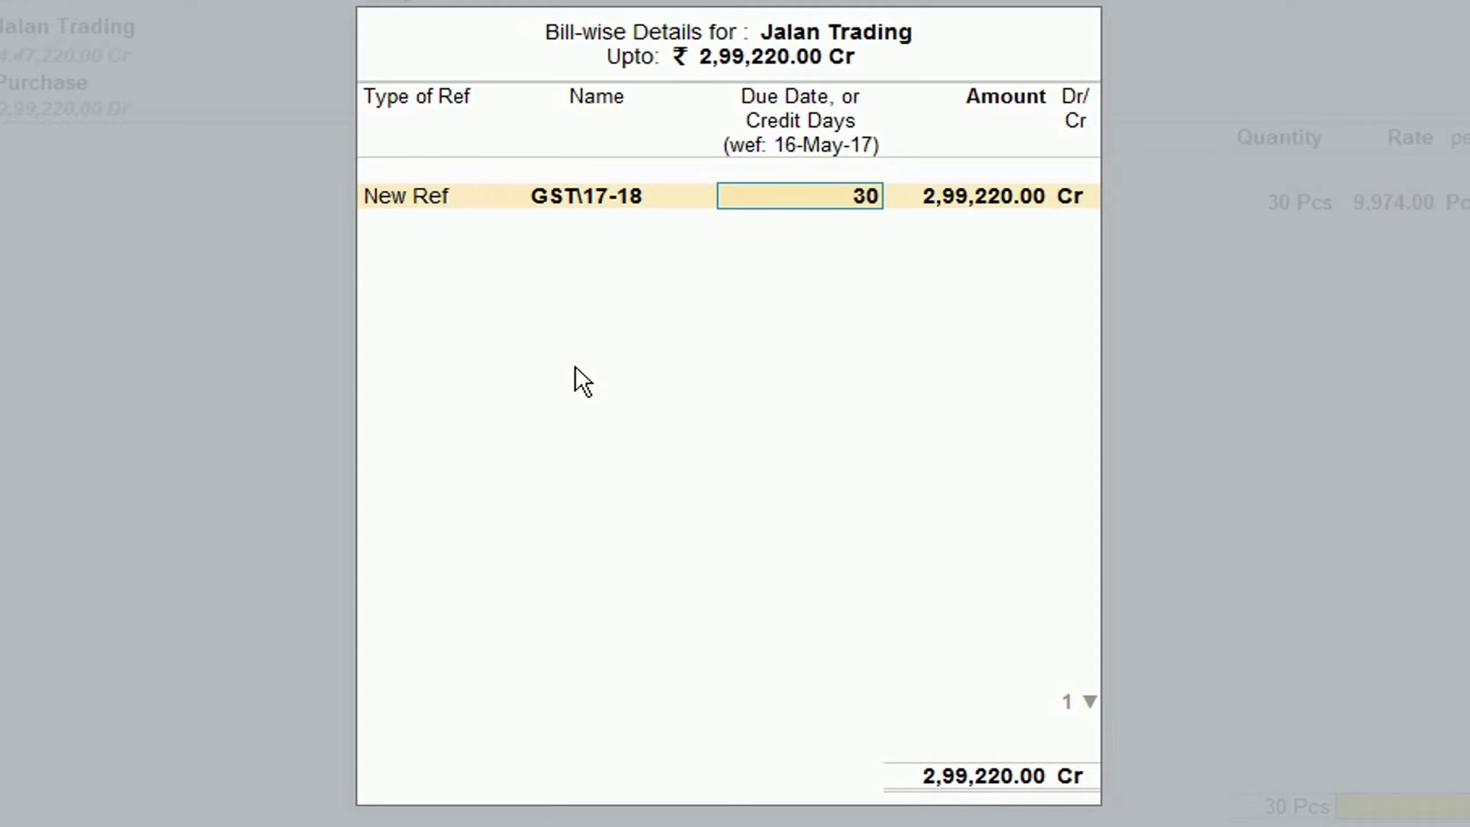
key("Return")
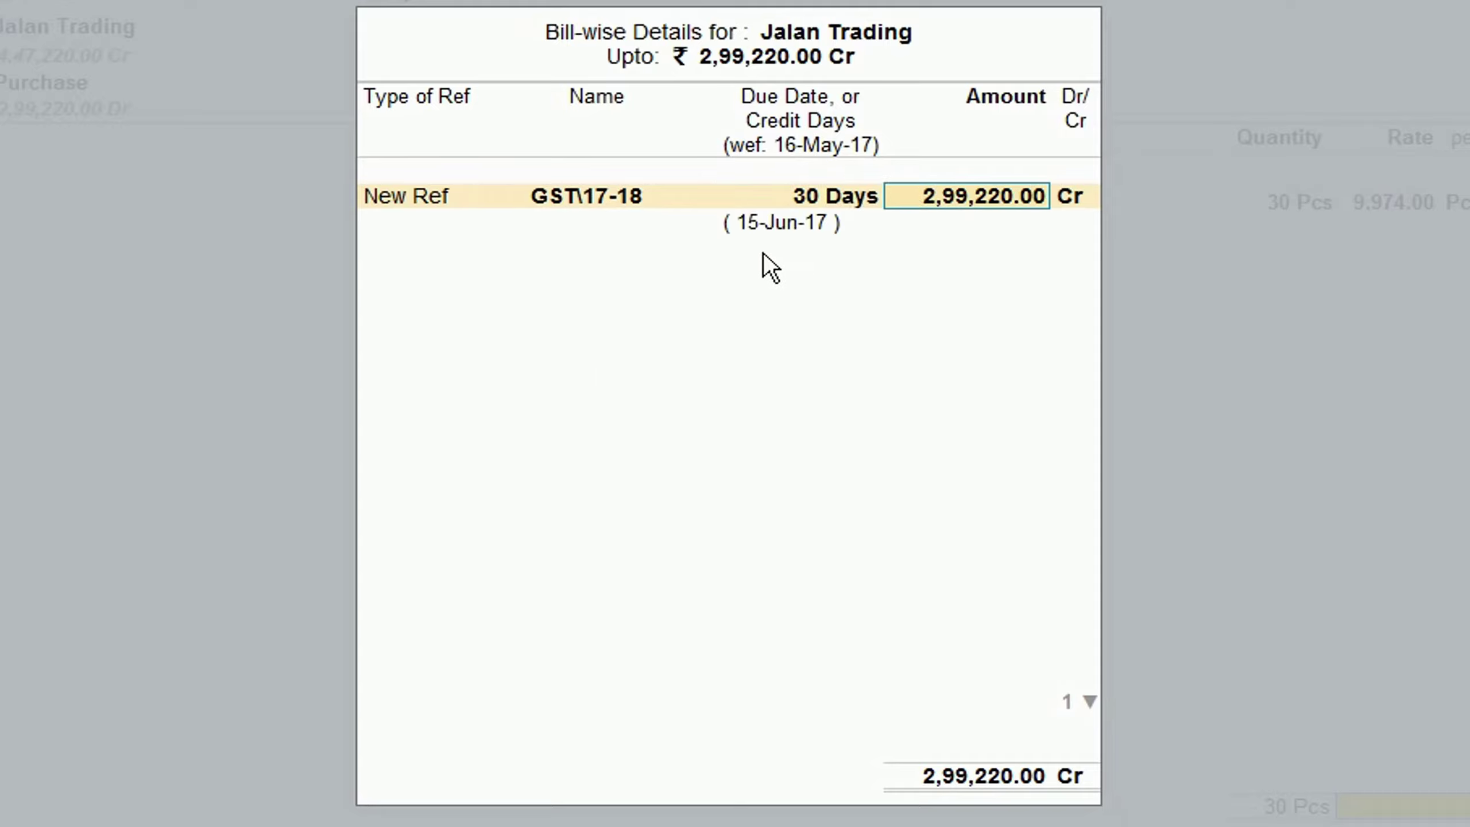
key("Return")
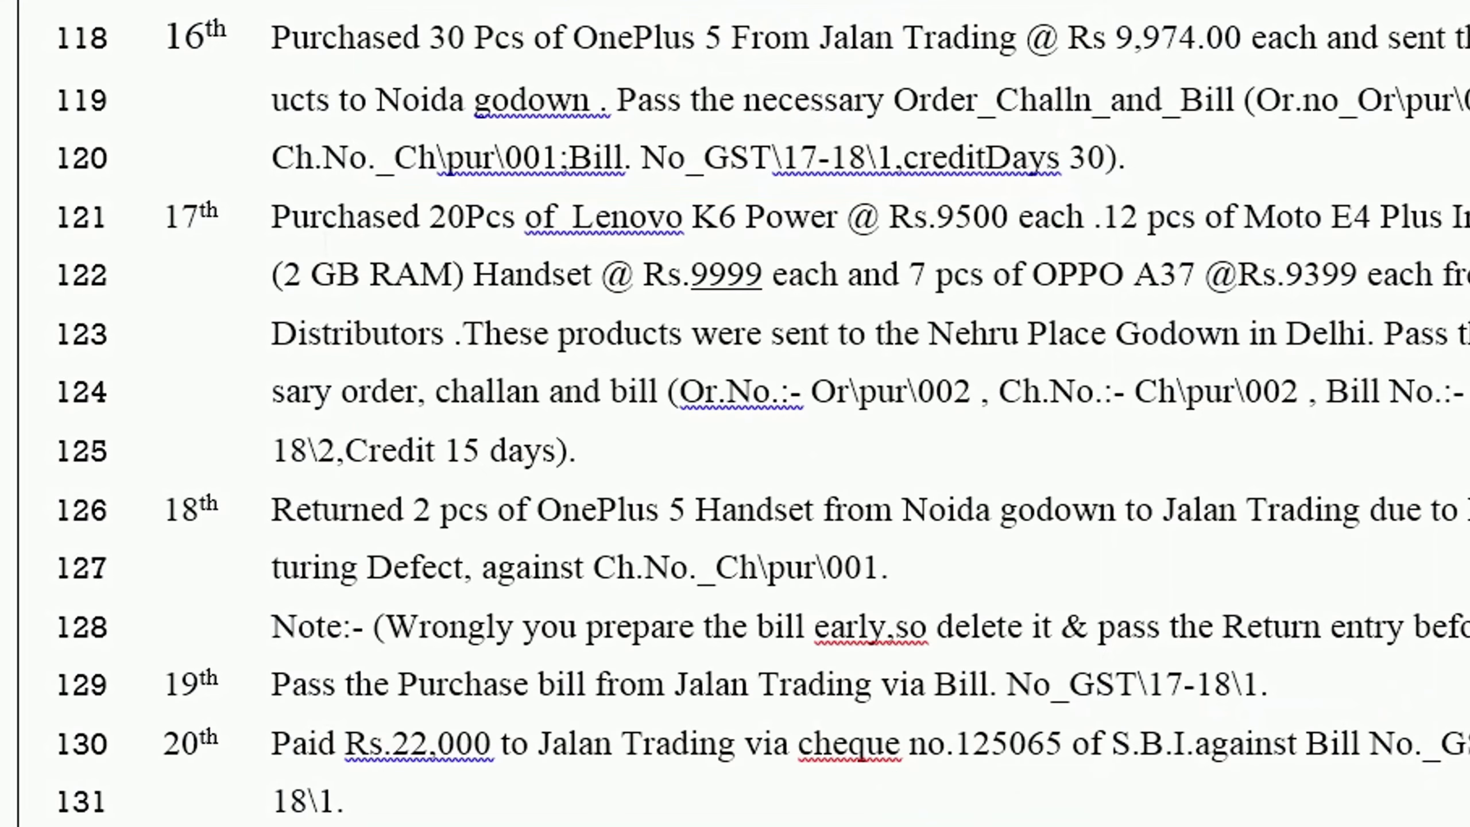
- Read the 17 May Mehra Distributors purchase entry in the Word brief and return to the TallyPrime Gateway
left_click(278, 223)
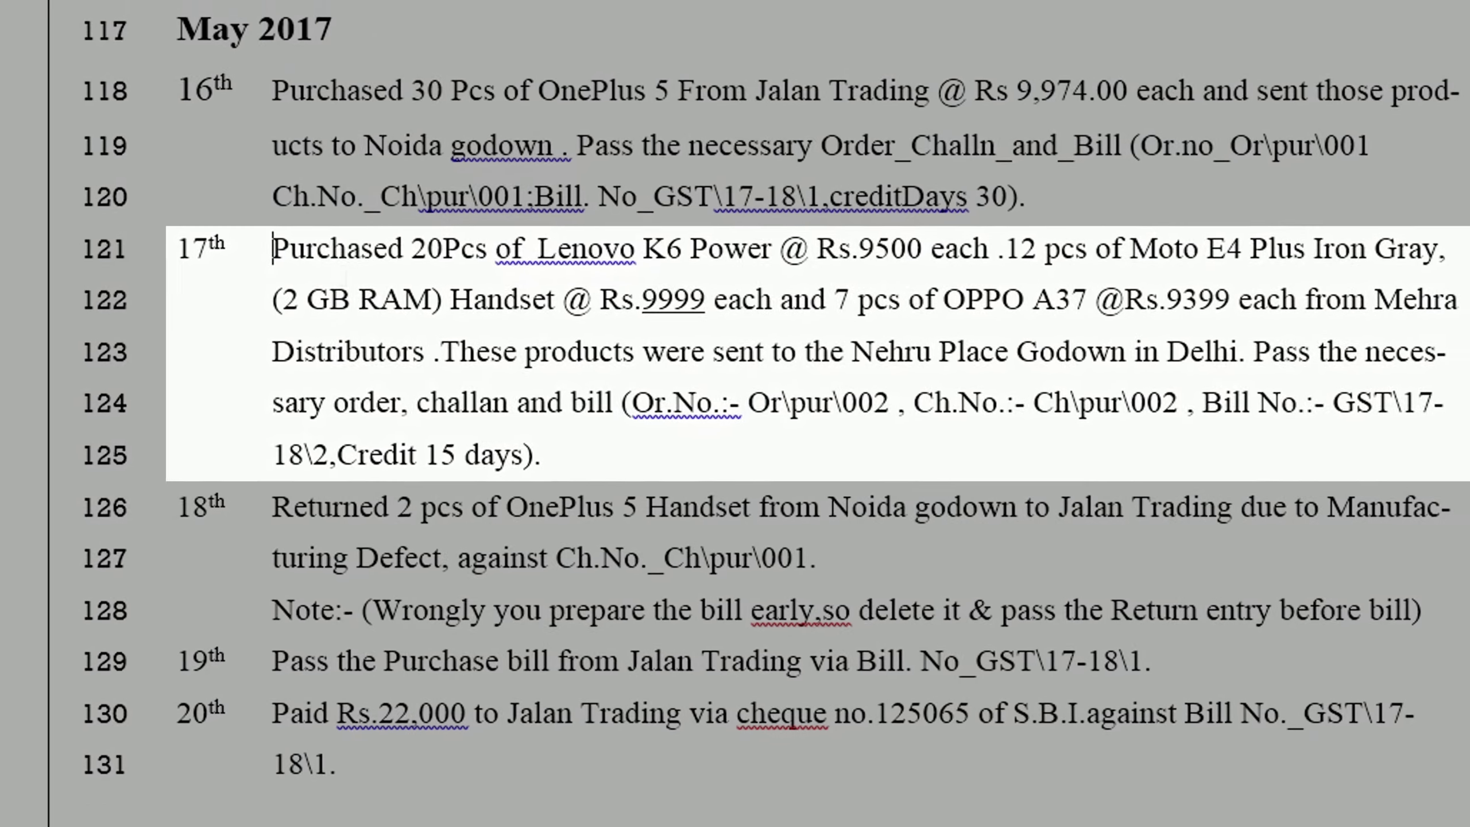
key("ctrl+shift+Right")
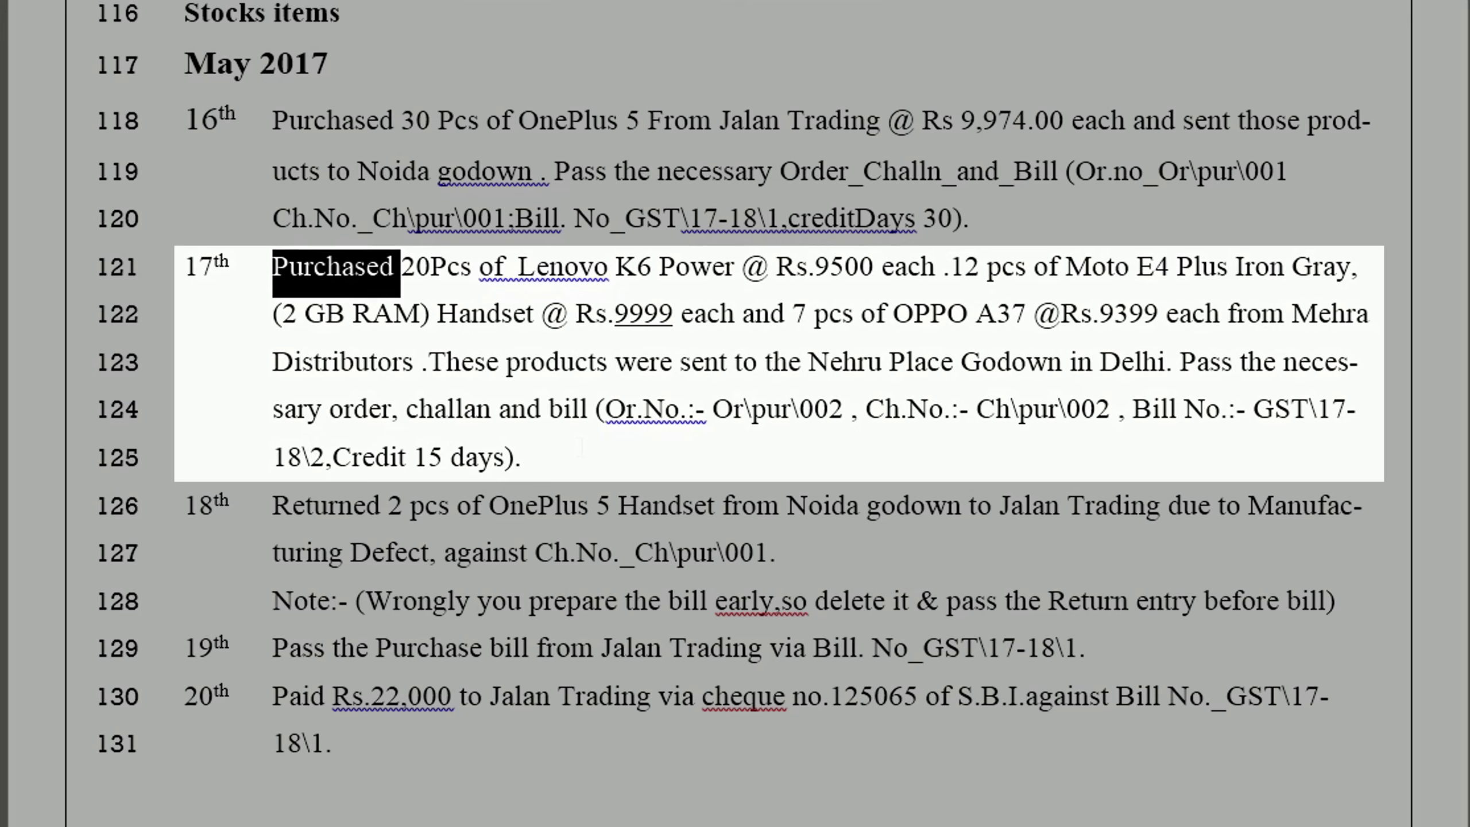
left_click(1293, 314)
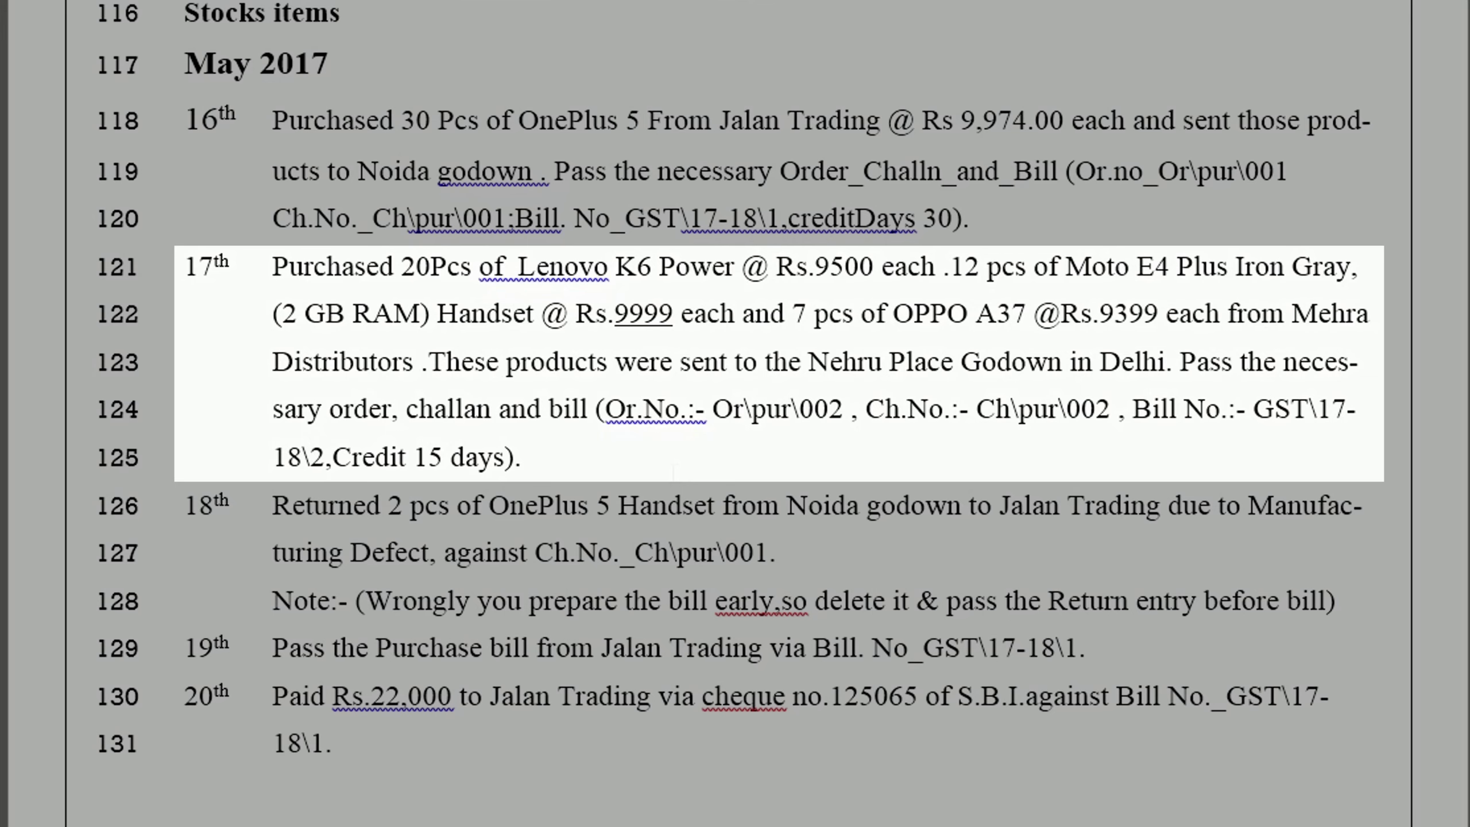
key("alt+Tab")
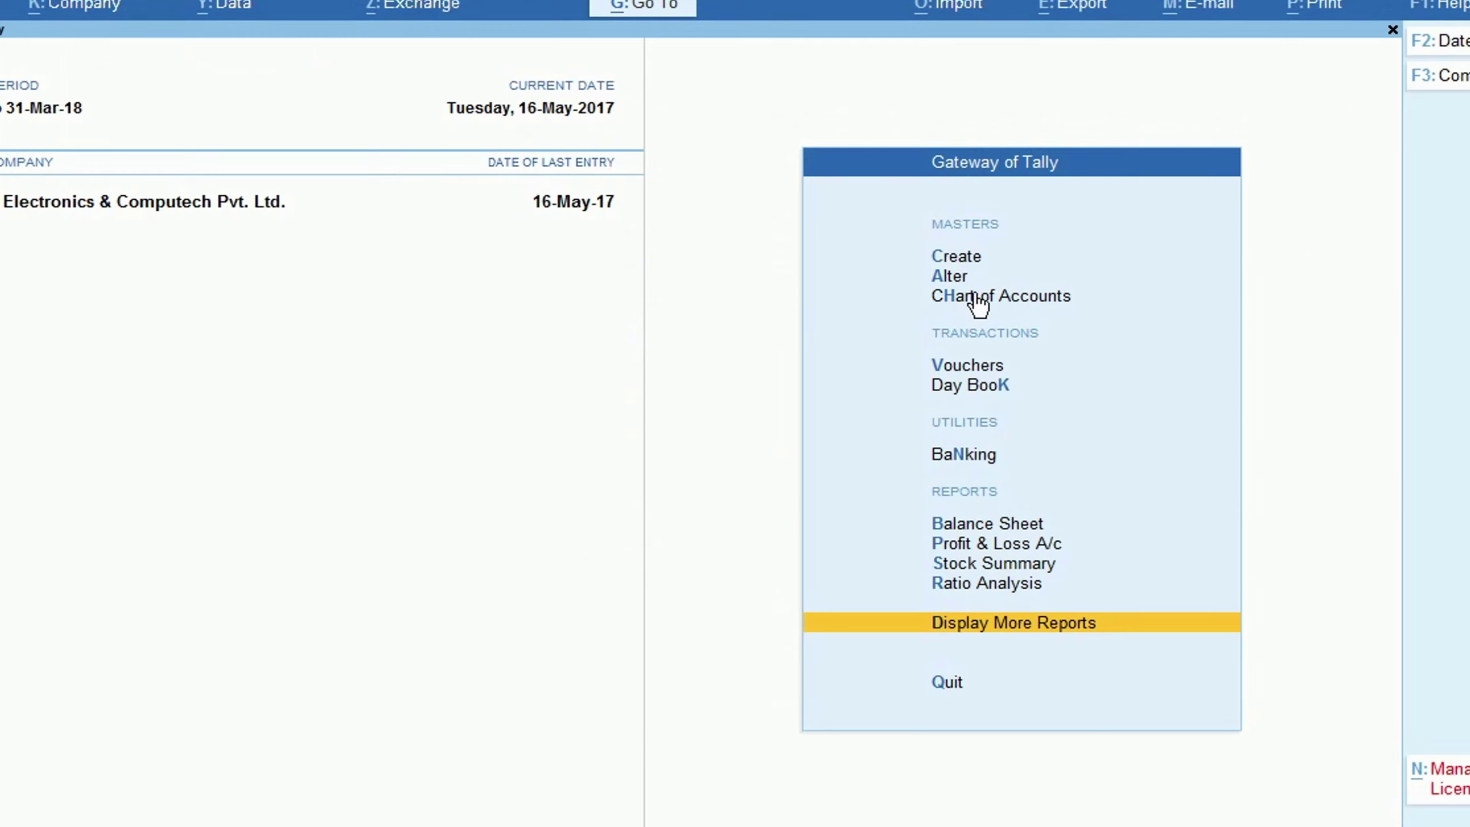
- Create the ledger Mehra Distributors under Sundry Creditors with bill-by-bill balances, and select its state
left_click(979, 259)
left_click(532, 239)
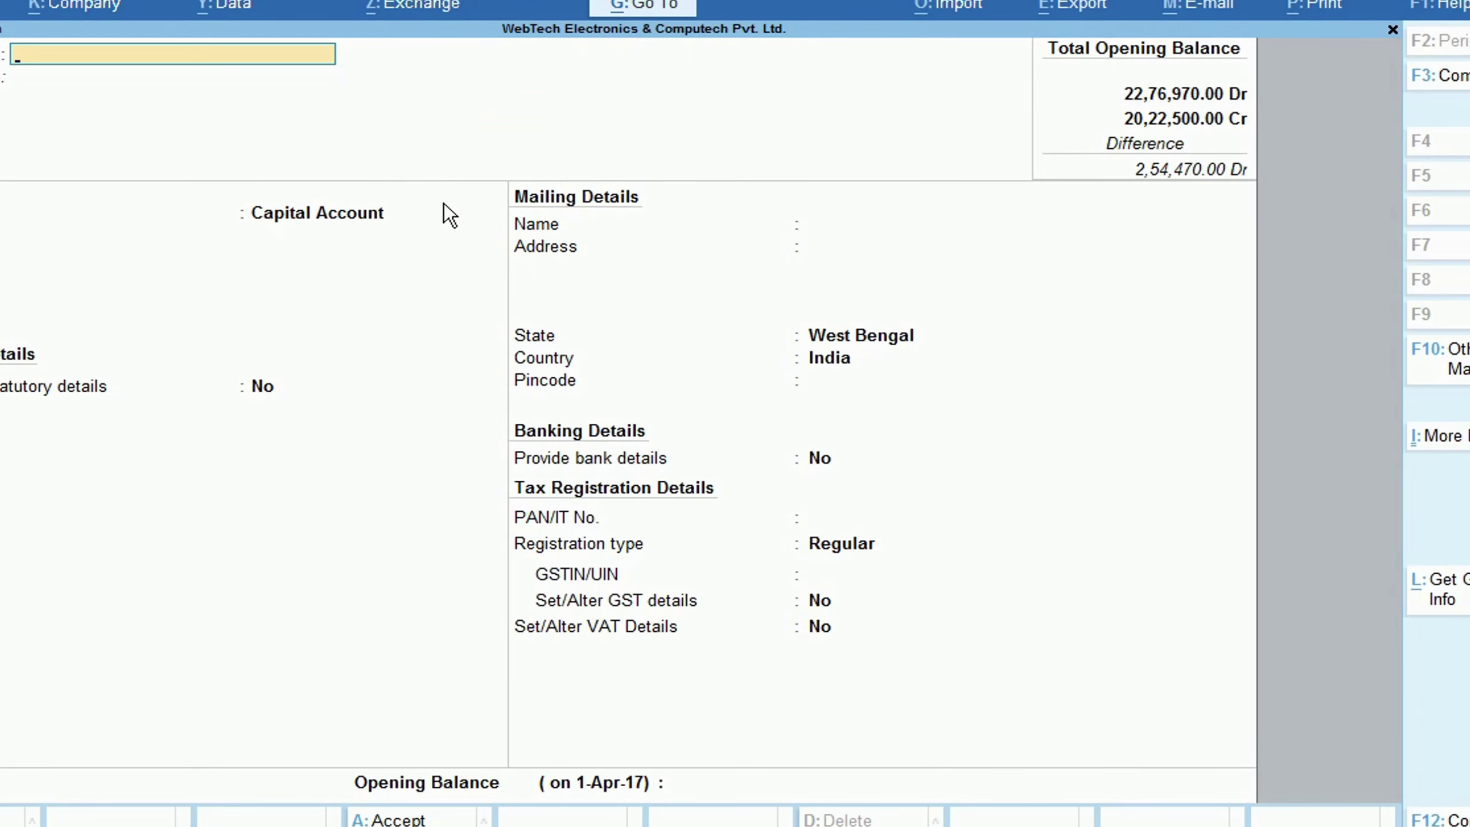
type("Mehra Di")
type("Utt")
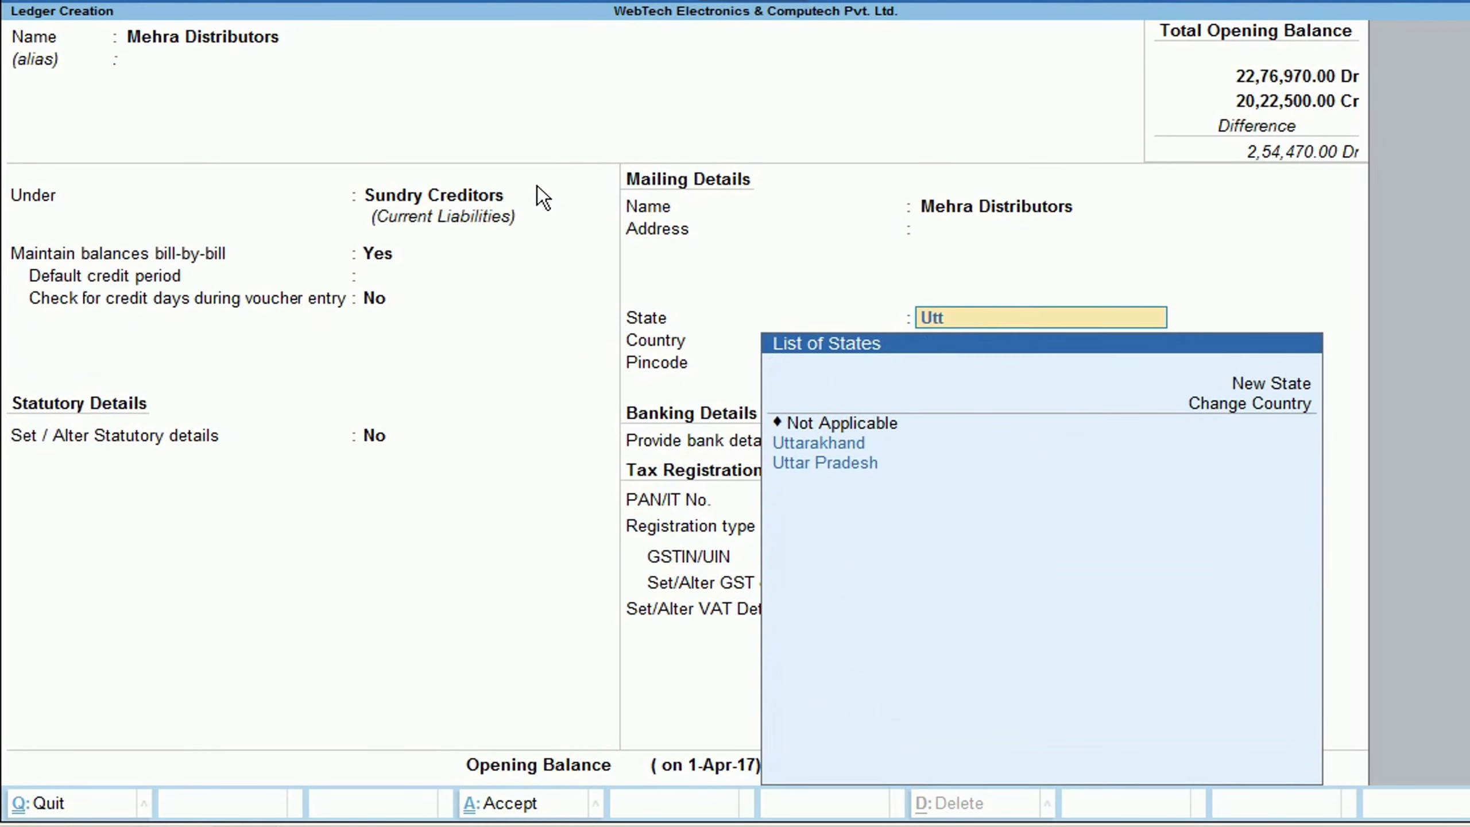
type("ar")
key("Return")
key("Return")
key("Return")
key("Return")
key("Return")
key("Return")
key("Return")
key("Return")
key("Return")
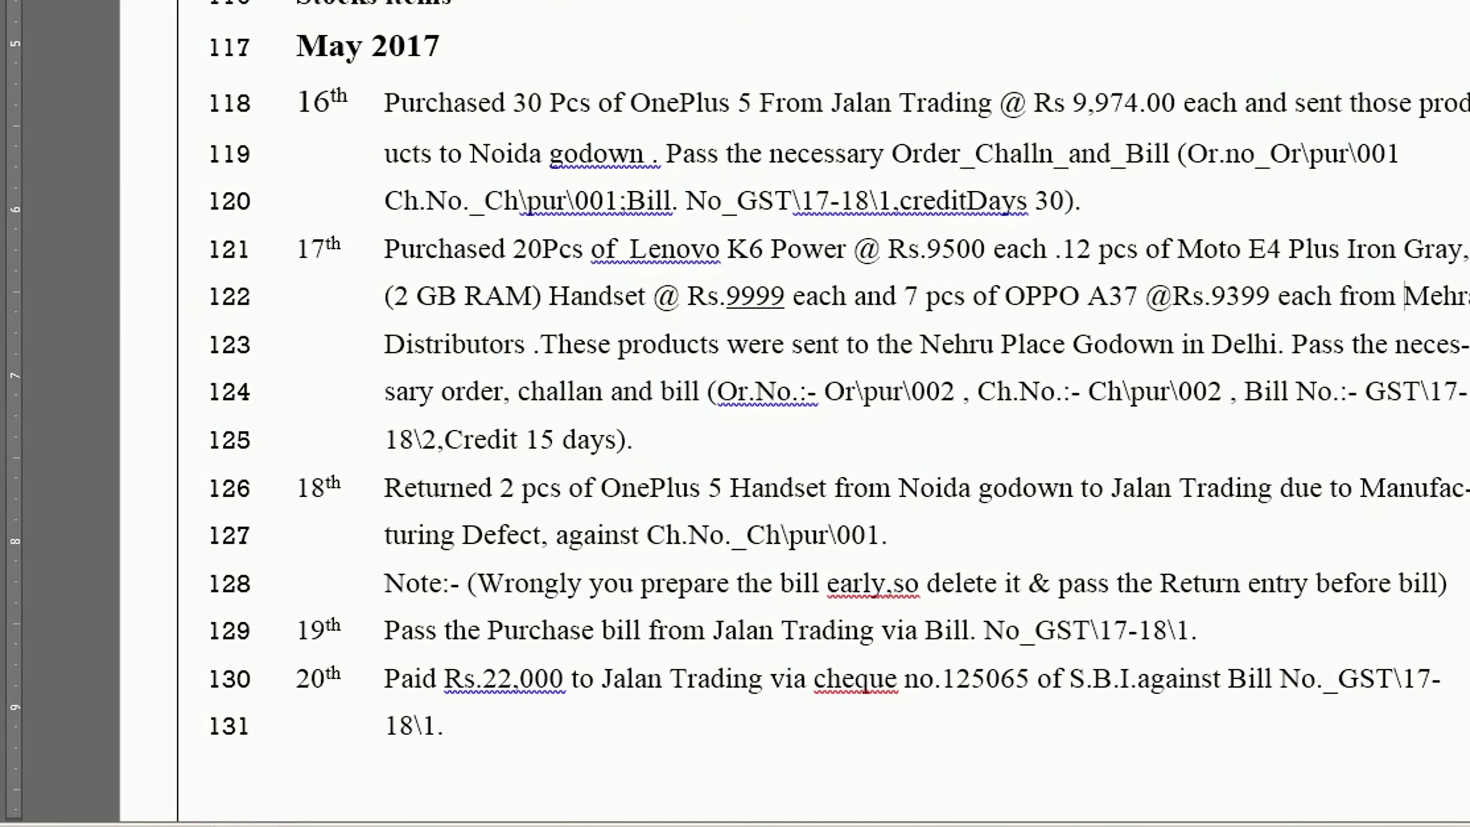
- Start a new stock item named Moto E4 Plus Iron Gray under the Mobile Handset group, with Pcs as its unit
left_click(709, 441)
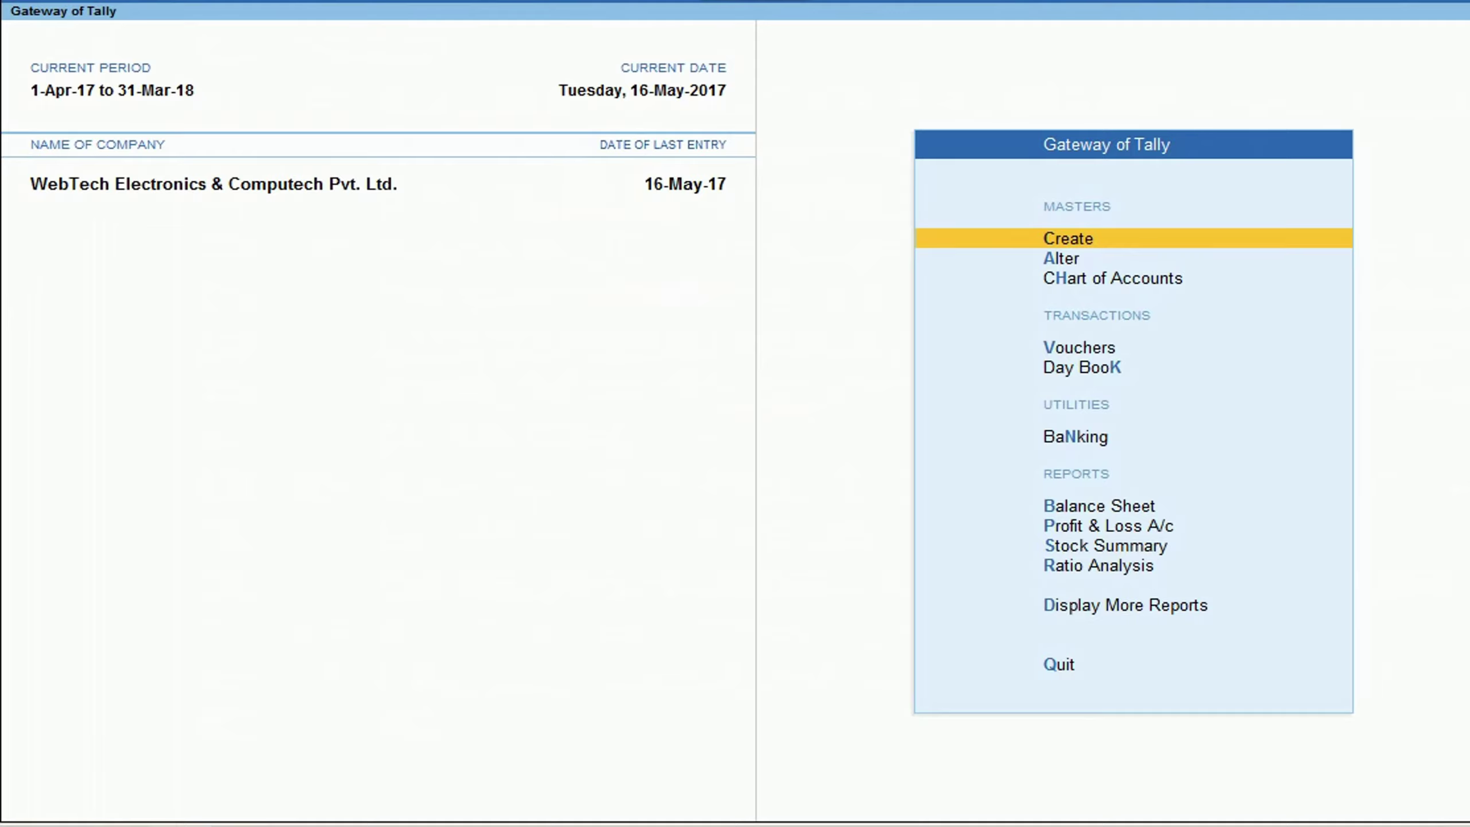
key("Return")
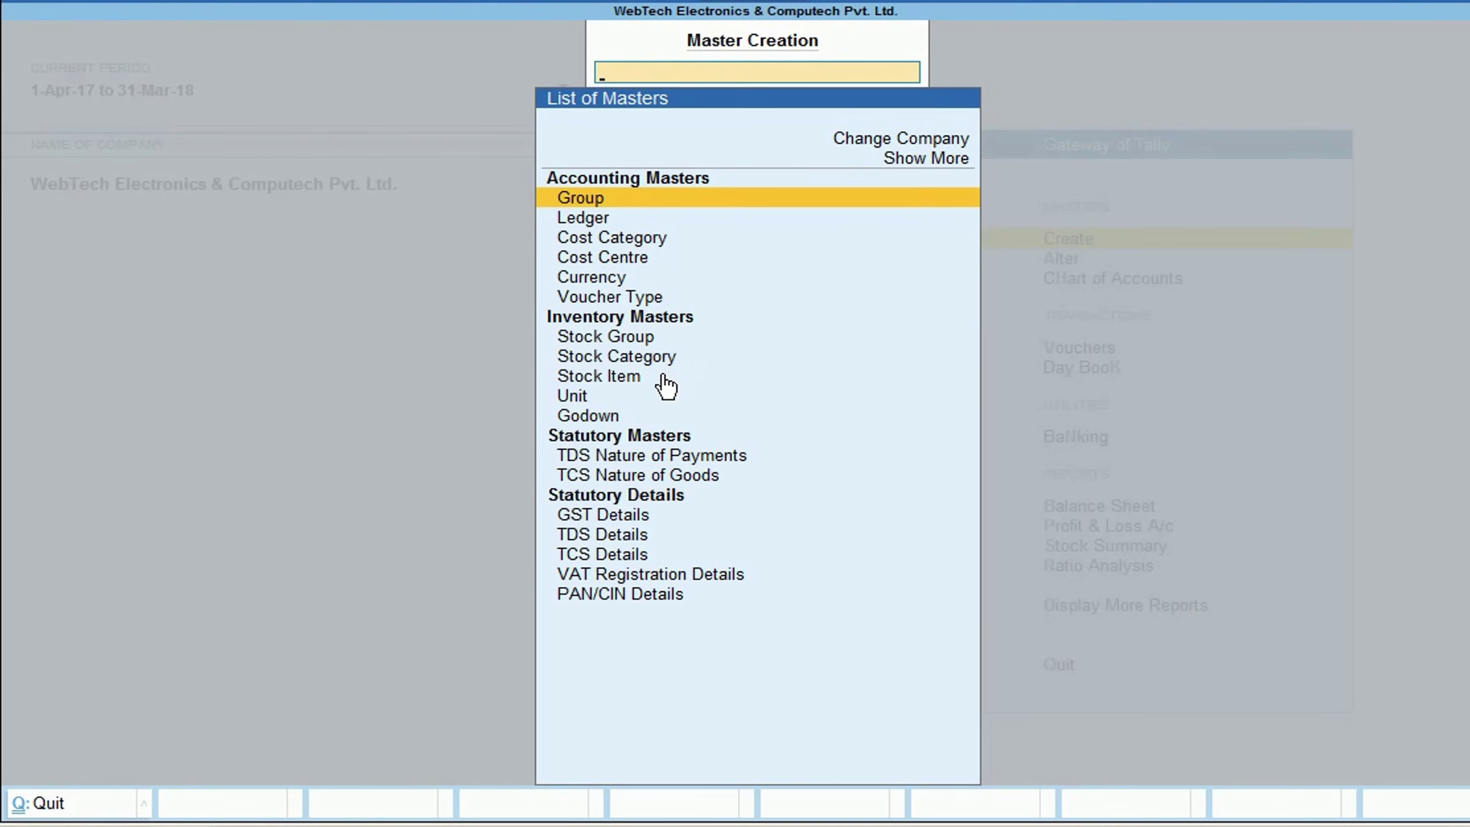
left_click(644, 394)
type("Moto")
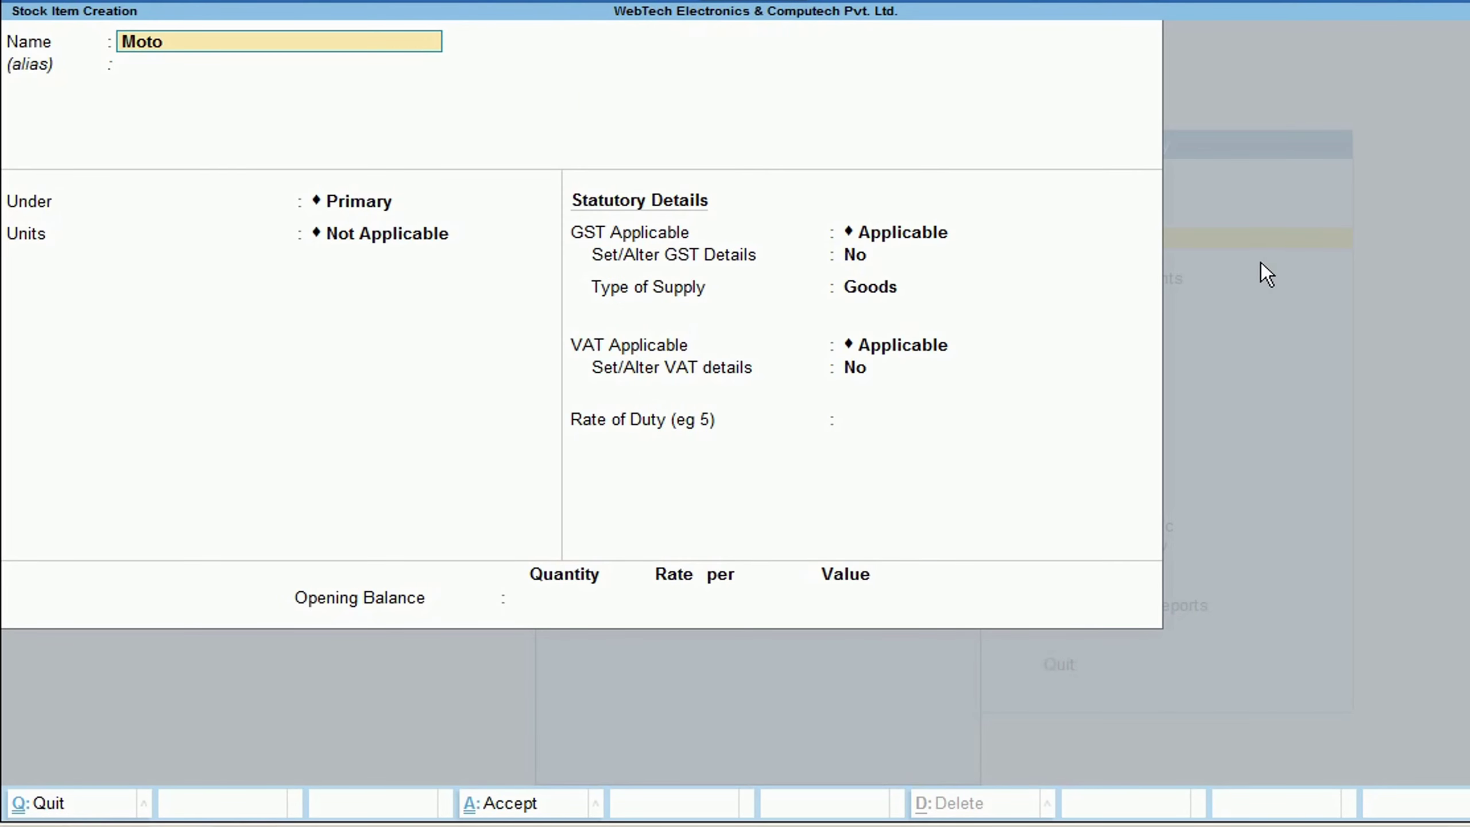
type(" E4 Plus Iron Gray")
key("Return")
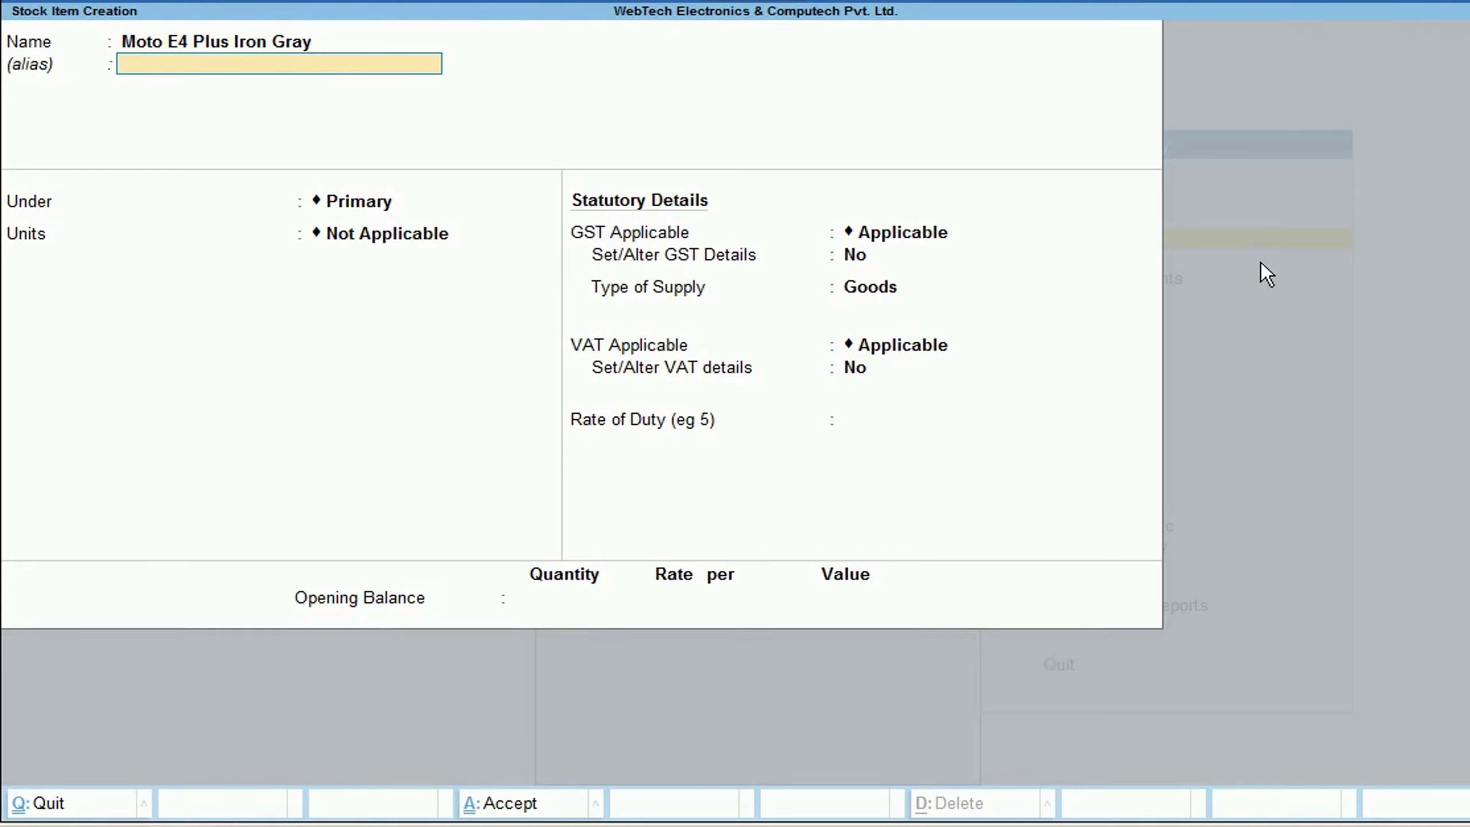
key("Return")
key("Down")
key("Down")
key("Return")
key("Return")
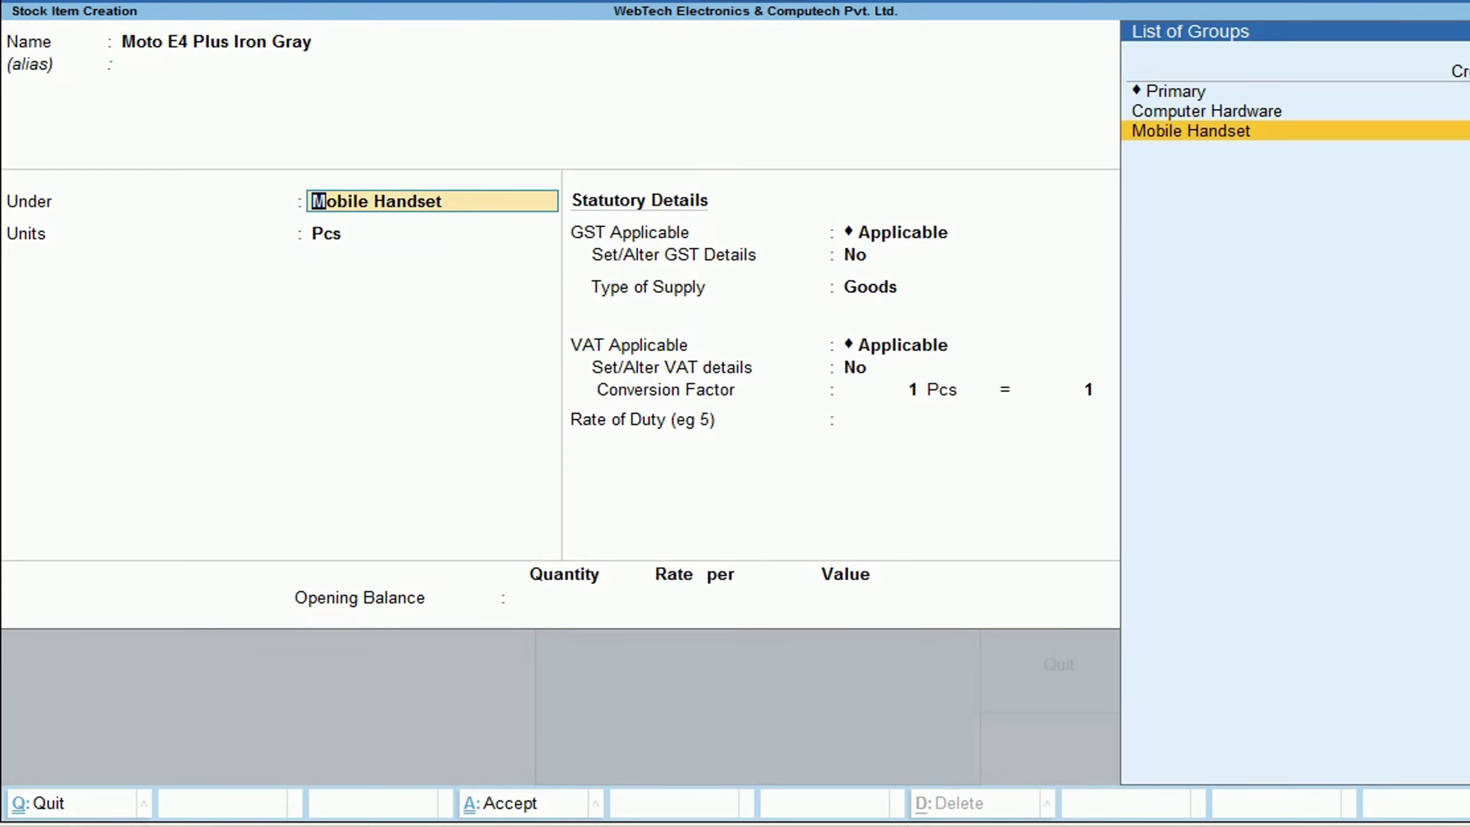
- Enable stock categories in the stock item configuration and assign the Moto E4 Plus Iron Gray to 2GB Ram
key("F12")
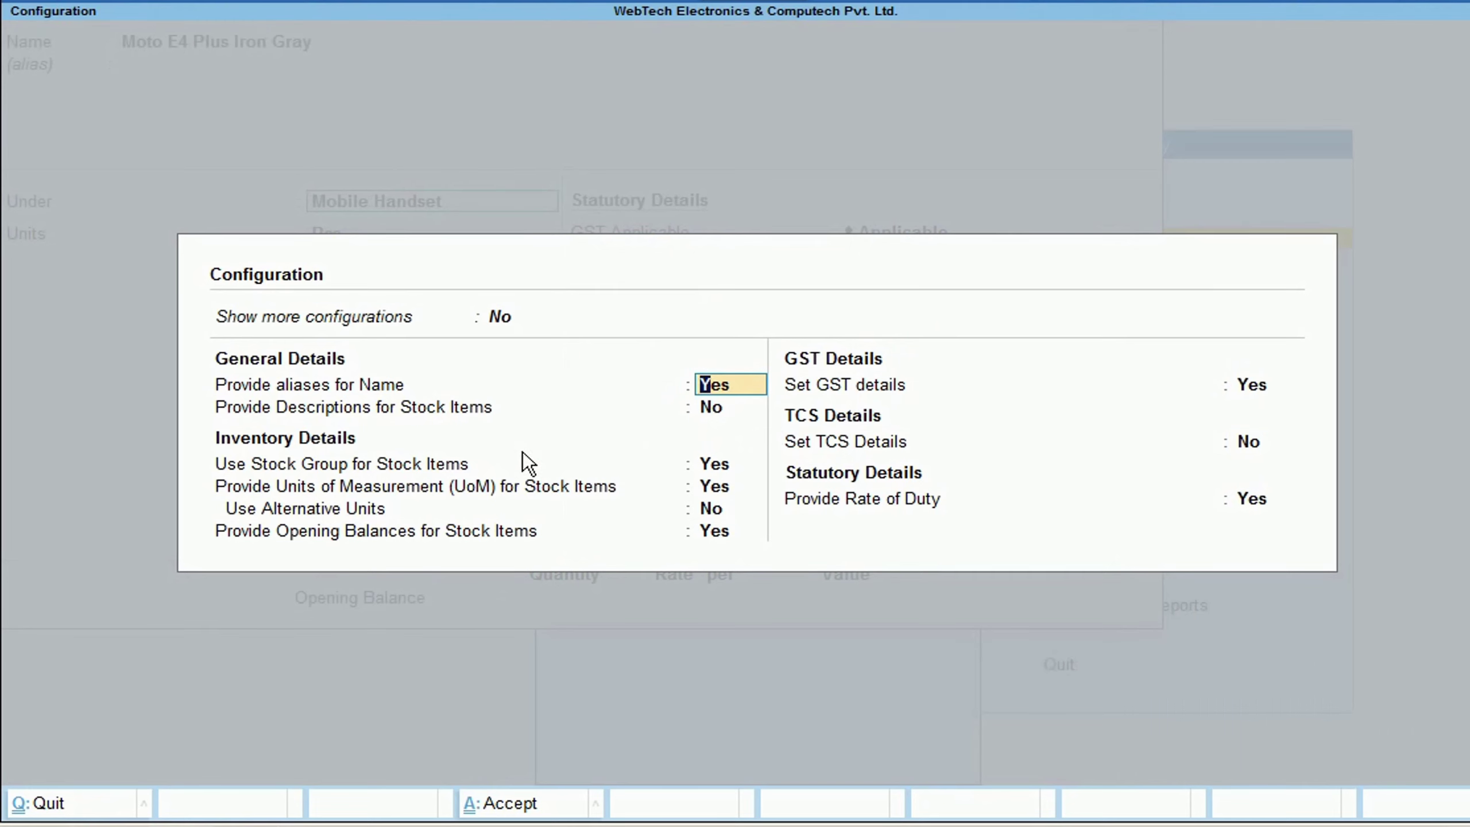
left_click(499, 316)
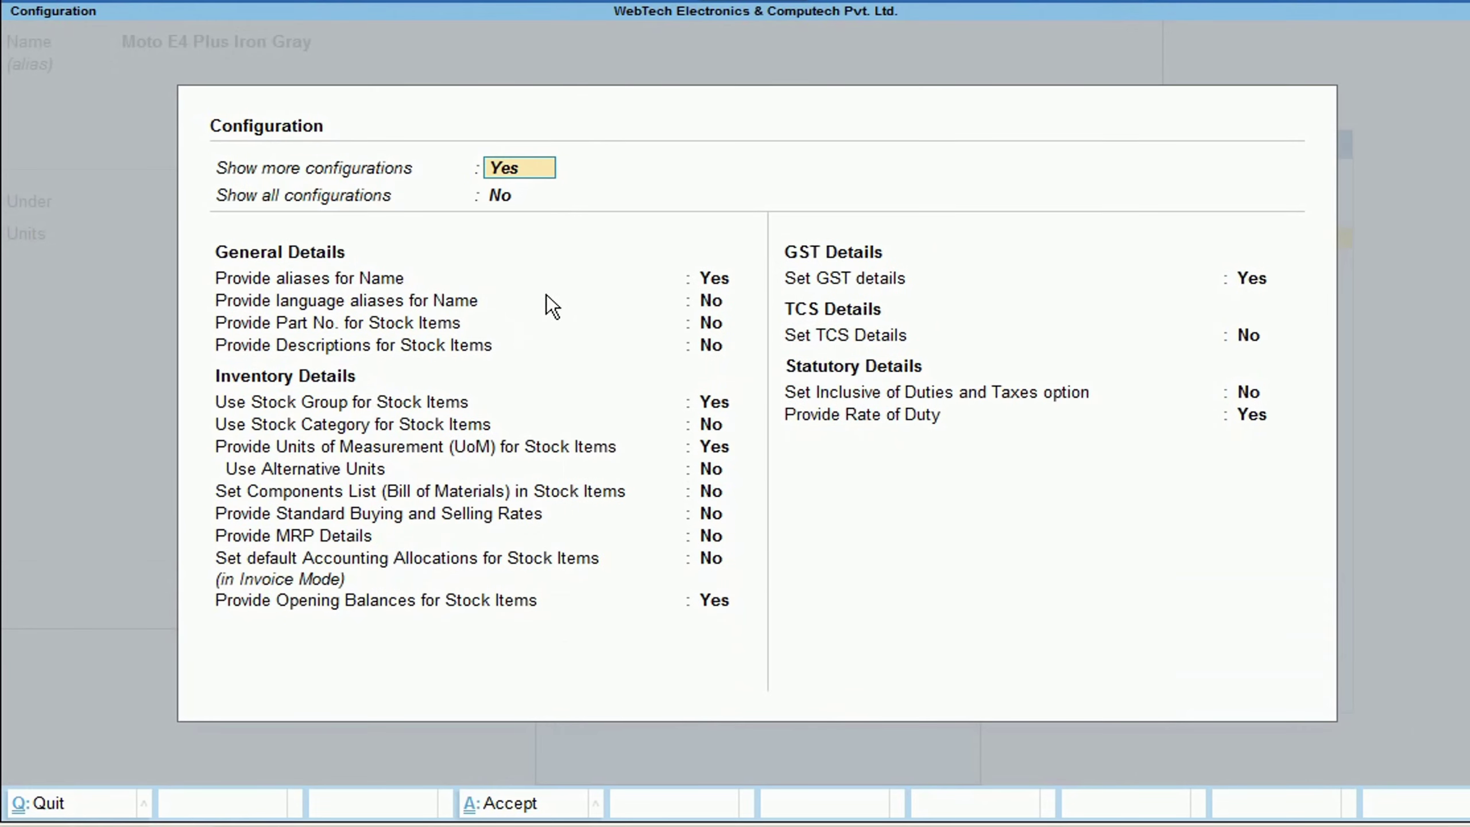
left_click(726, 427)
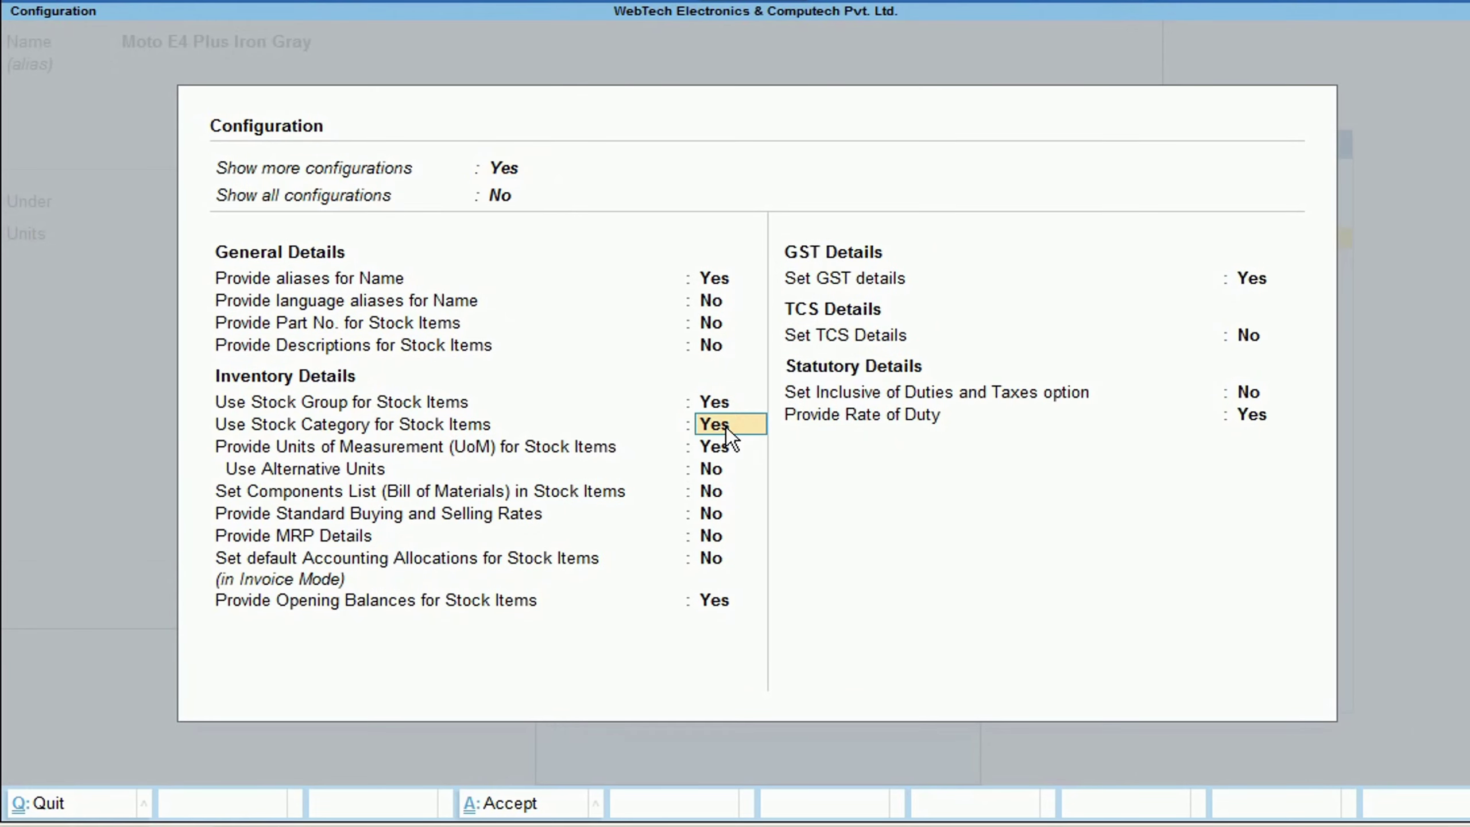
left_click(565, 804)
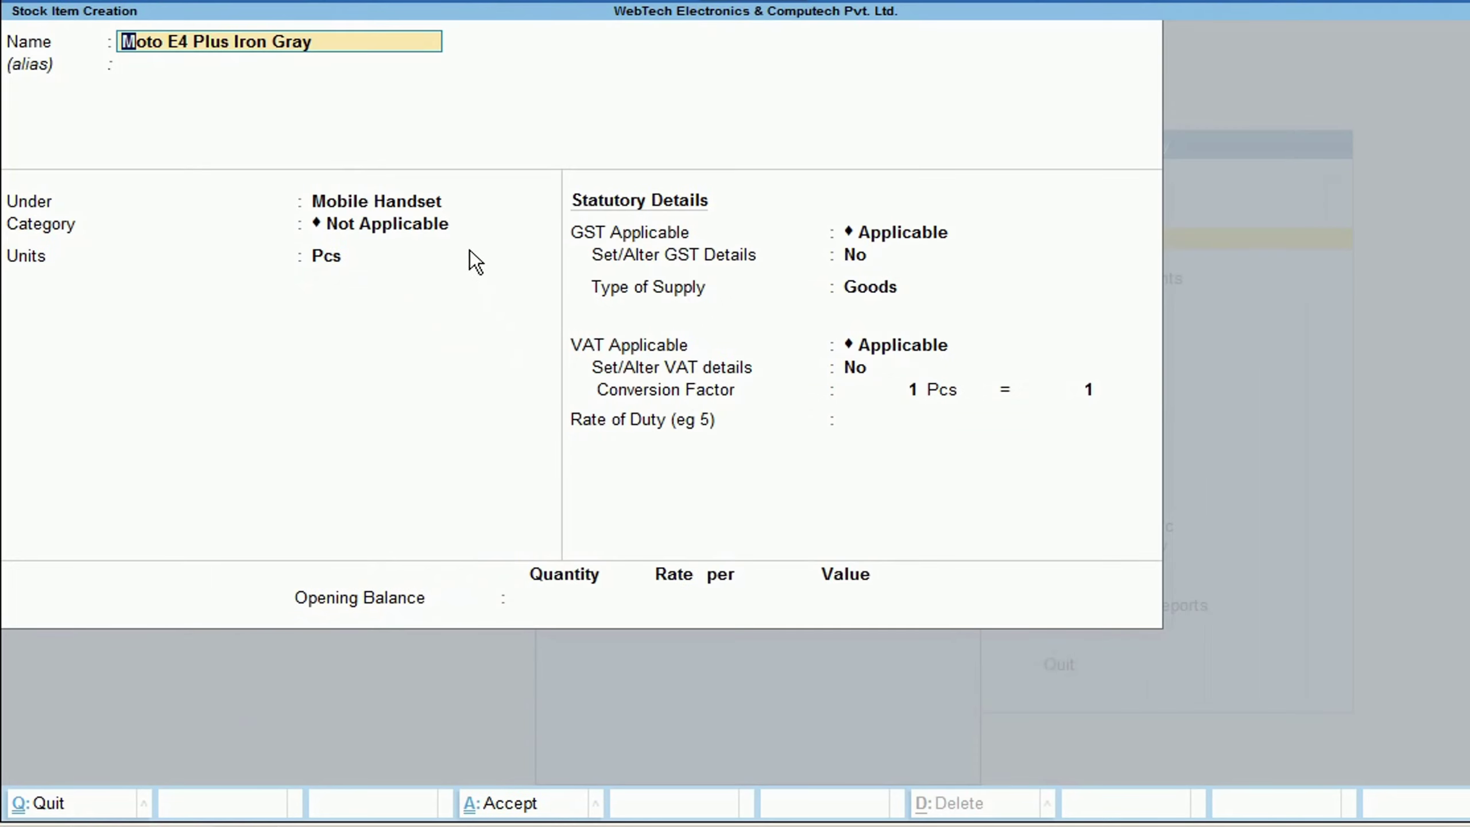
left_click(454, 229)
key("Down")
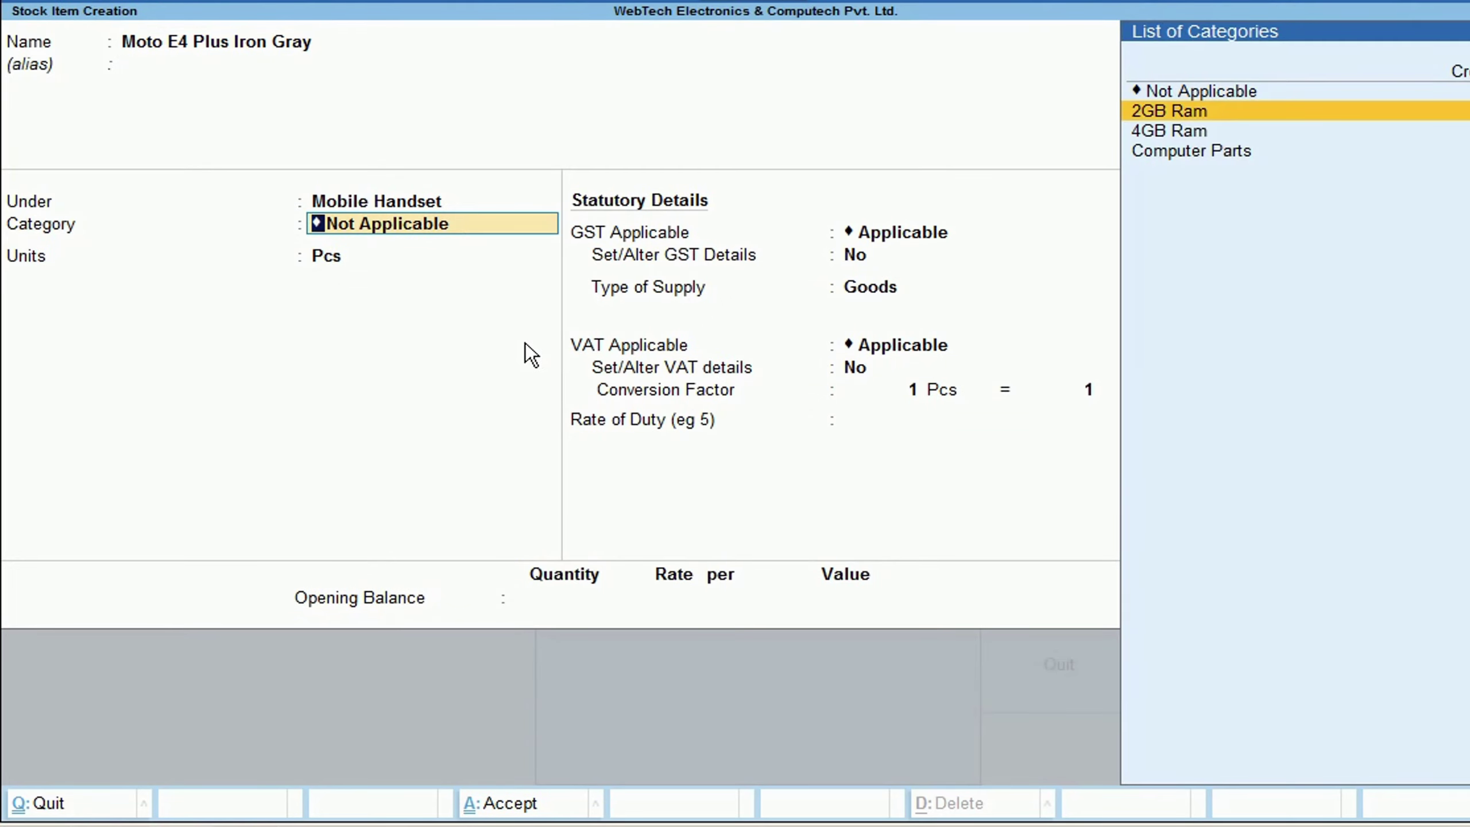
key("Return")
key("Return")
- Set GST and VAT to Not Applicable for the Moto E4 Plus Iron Gray and save the stock item
key("Down")
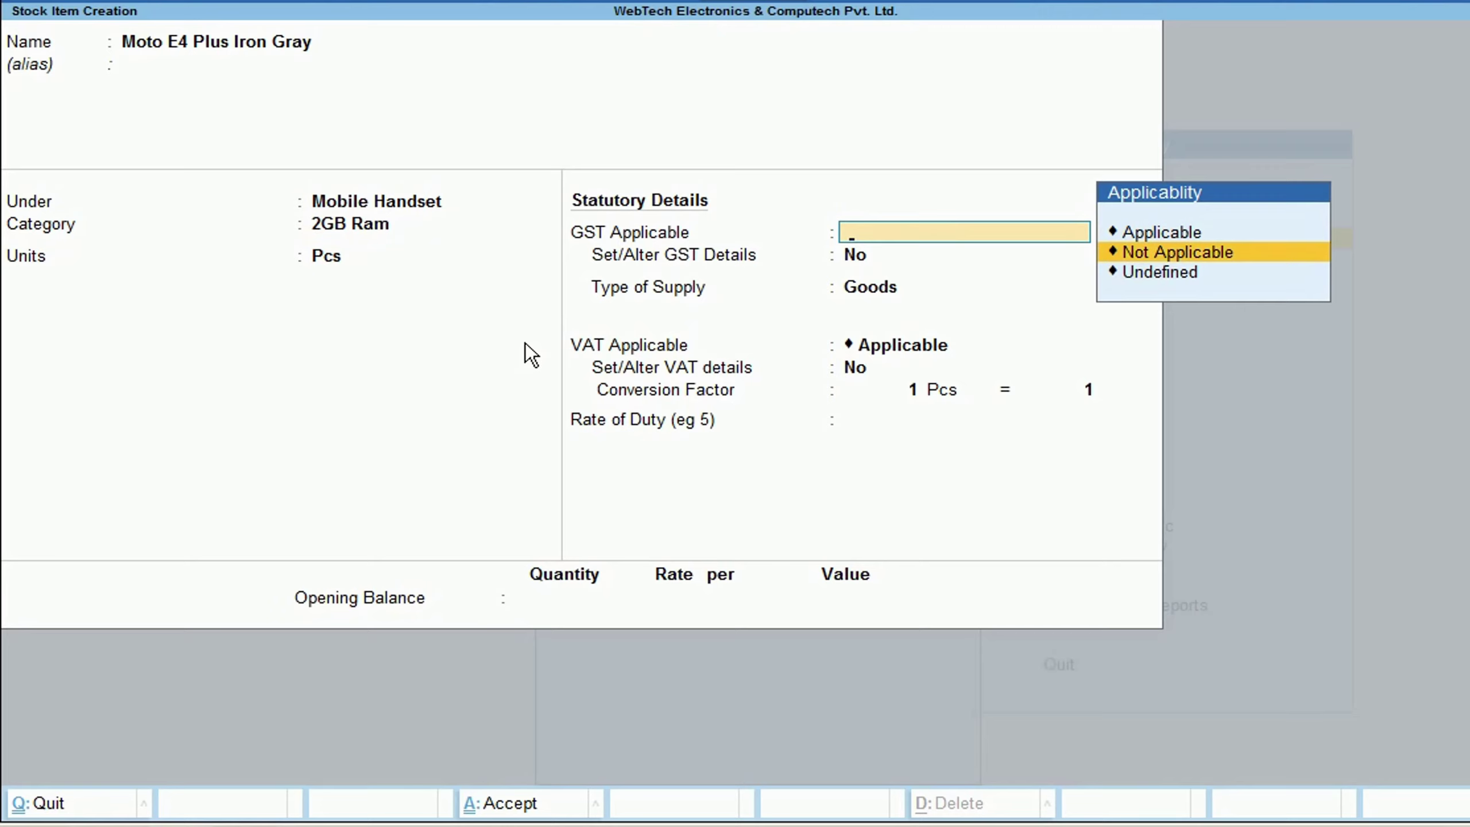
key("Return")
key("Down")
key("Return")
key("Return")
key("Return")
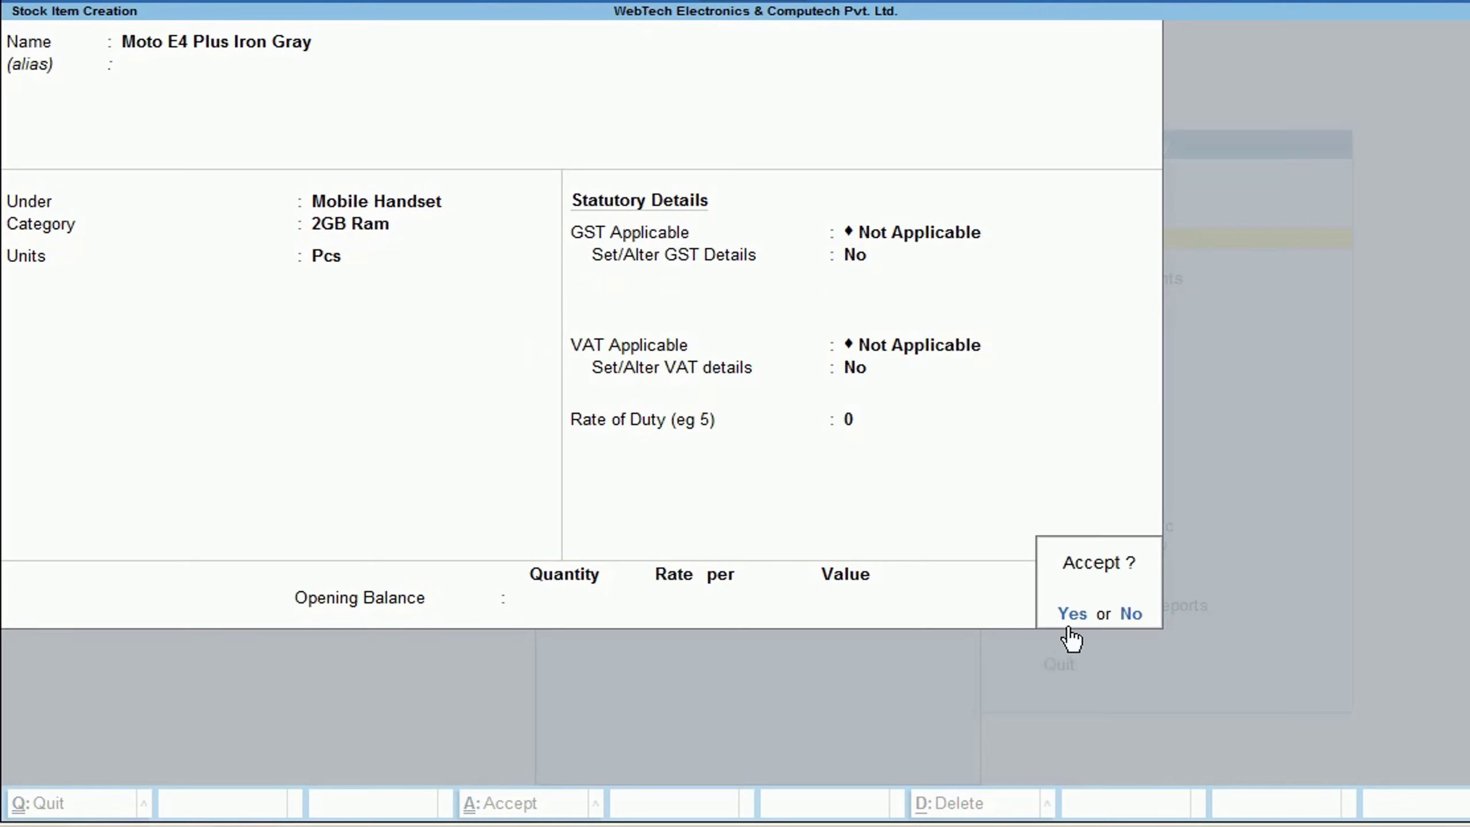
left_click(1067, 610)
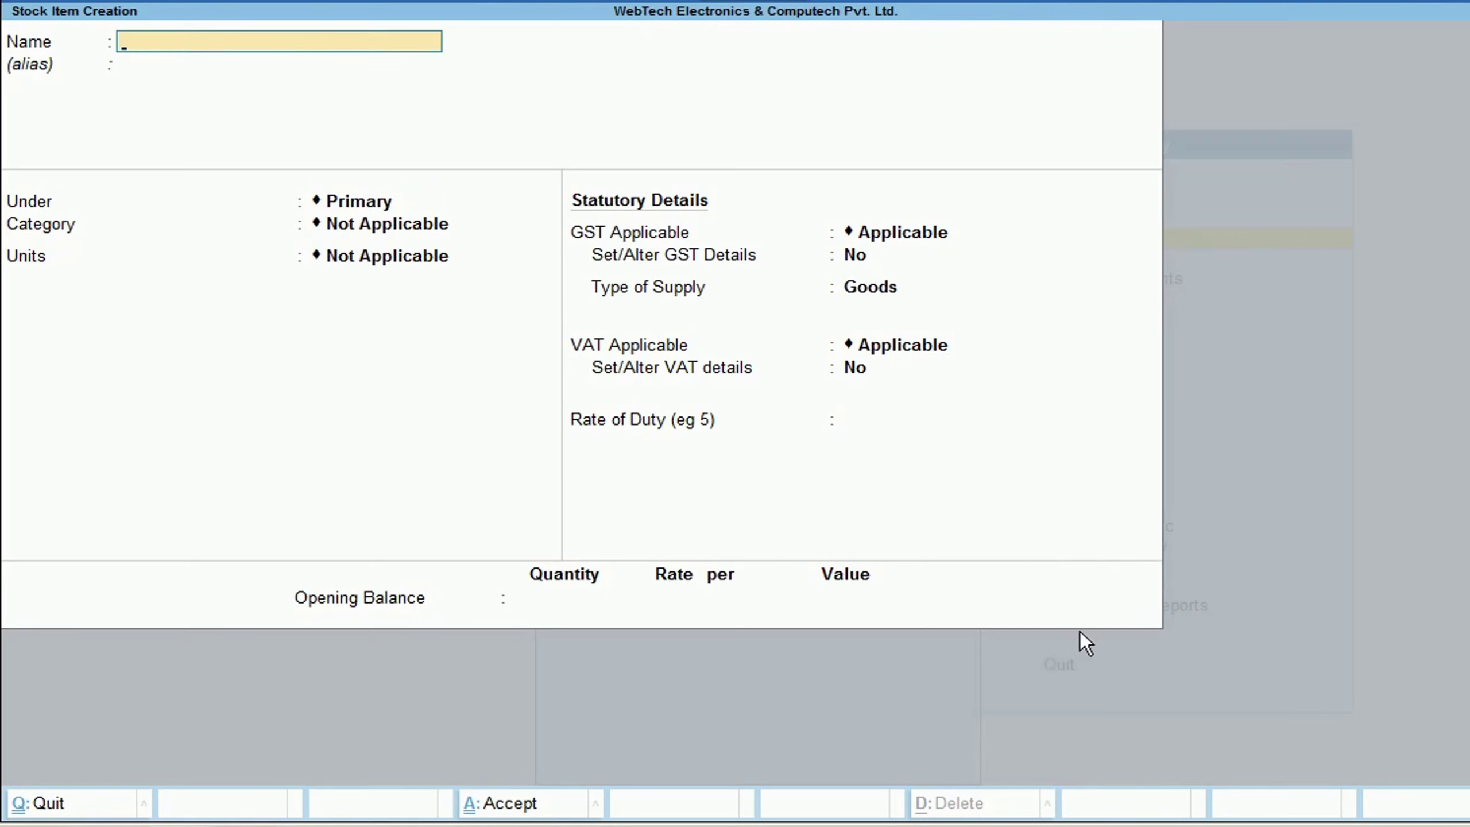
- Leave stock item creation and open a new Purchase Order voucher dated 17-May-17
key("Escape")
left_click(1088, 350)
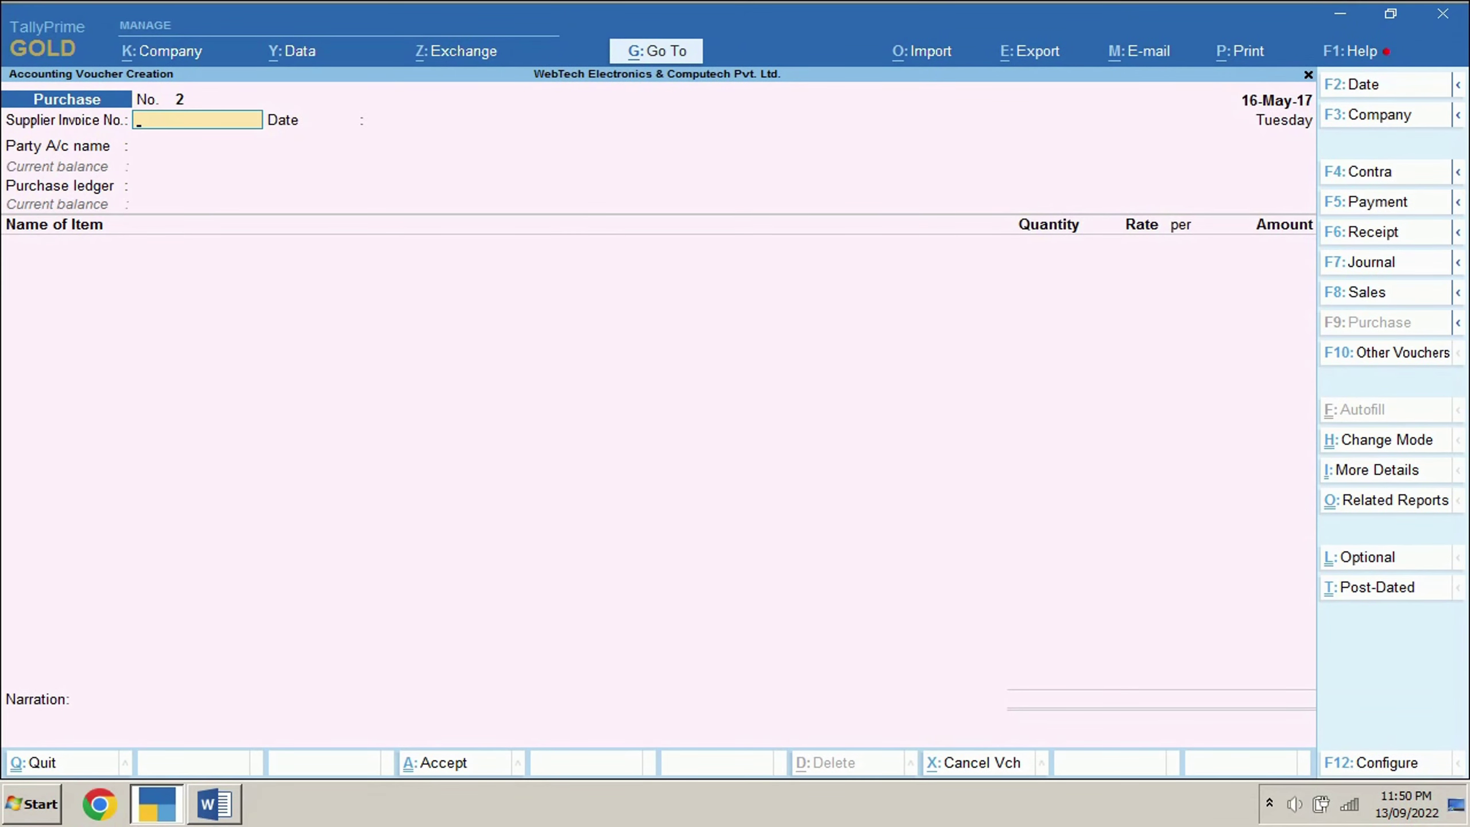
left_click(1366, 353)
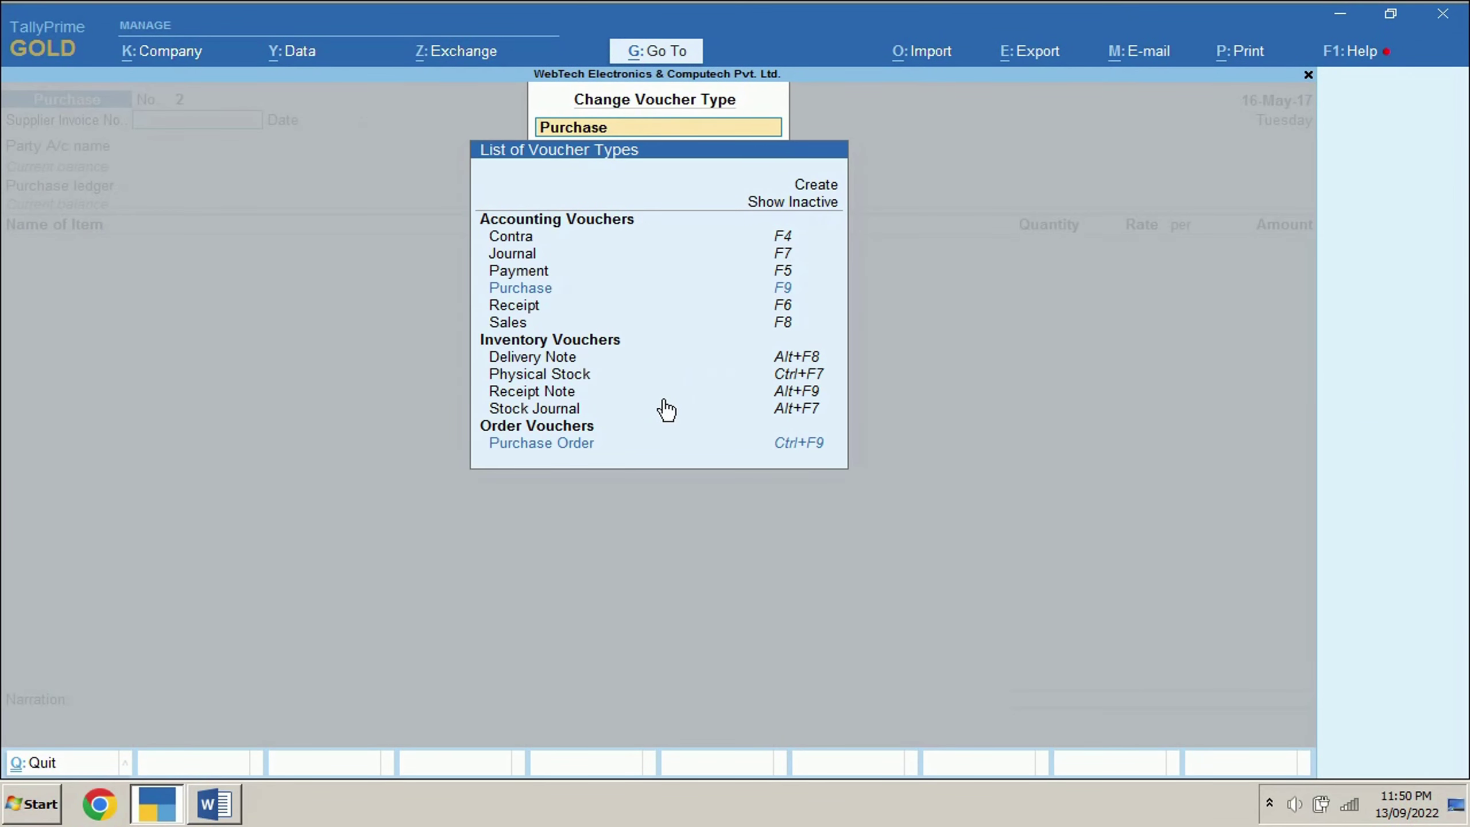
left_click(595, 451)
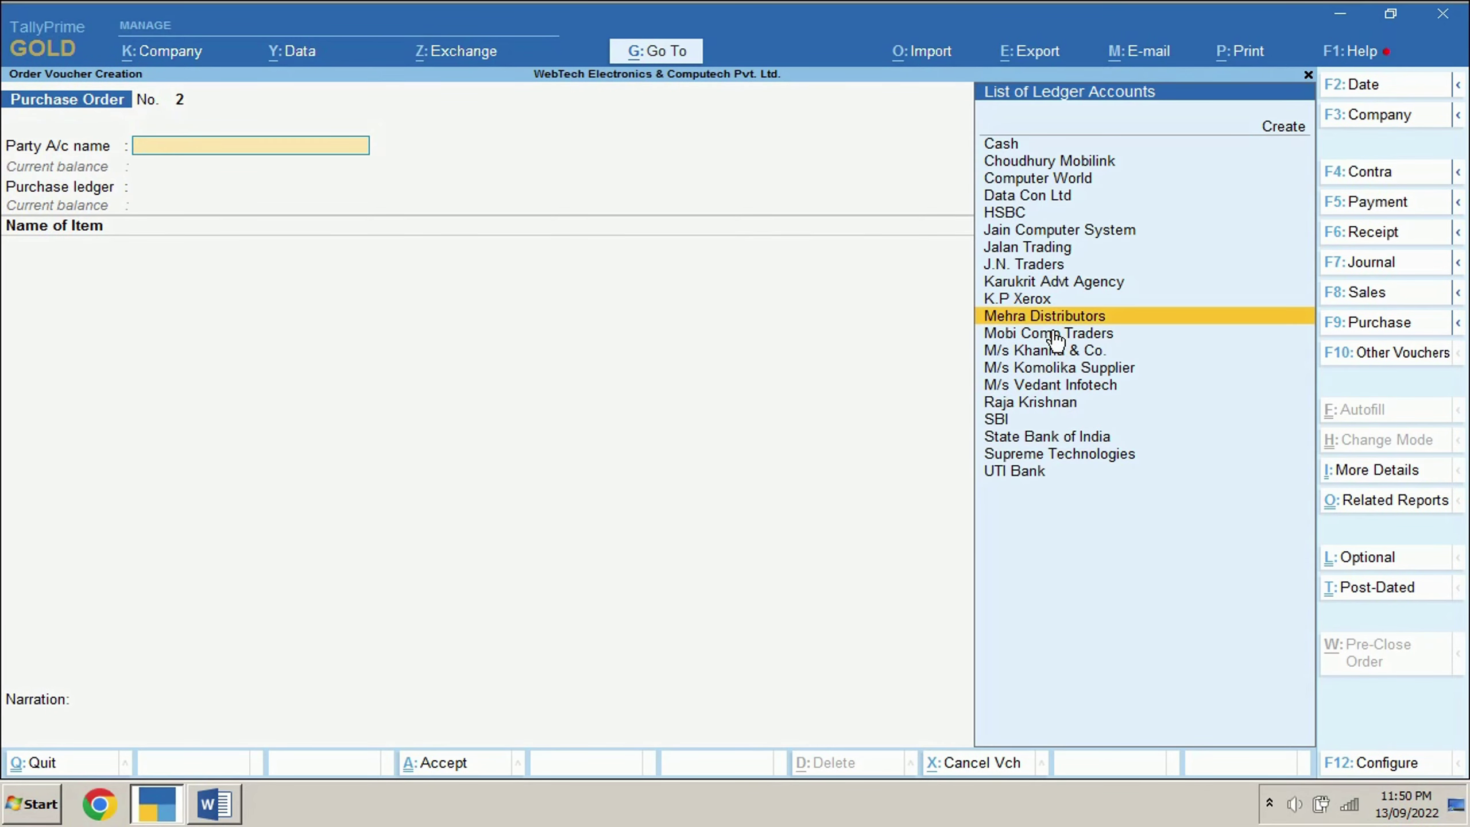
- Select Mehra Distributors as the purchase order's party and accept its order, receipt and party details without additions
key("Return")
key("Return")
key("Return")
key("Return")
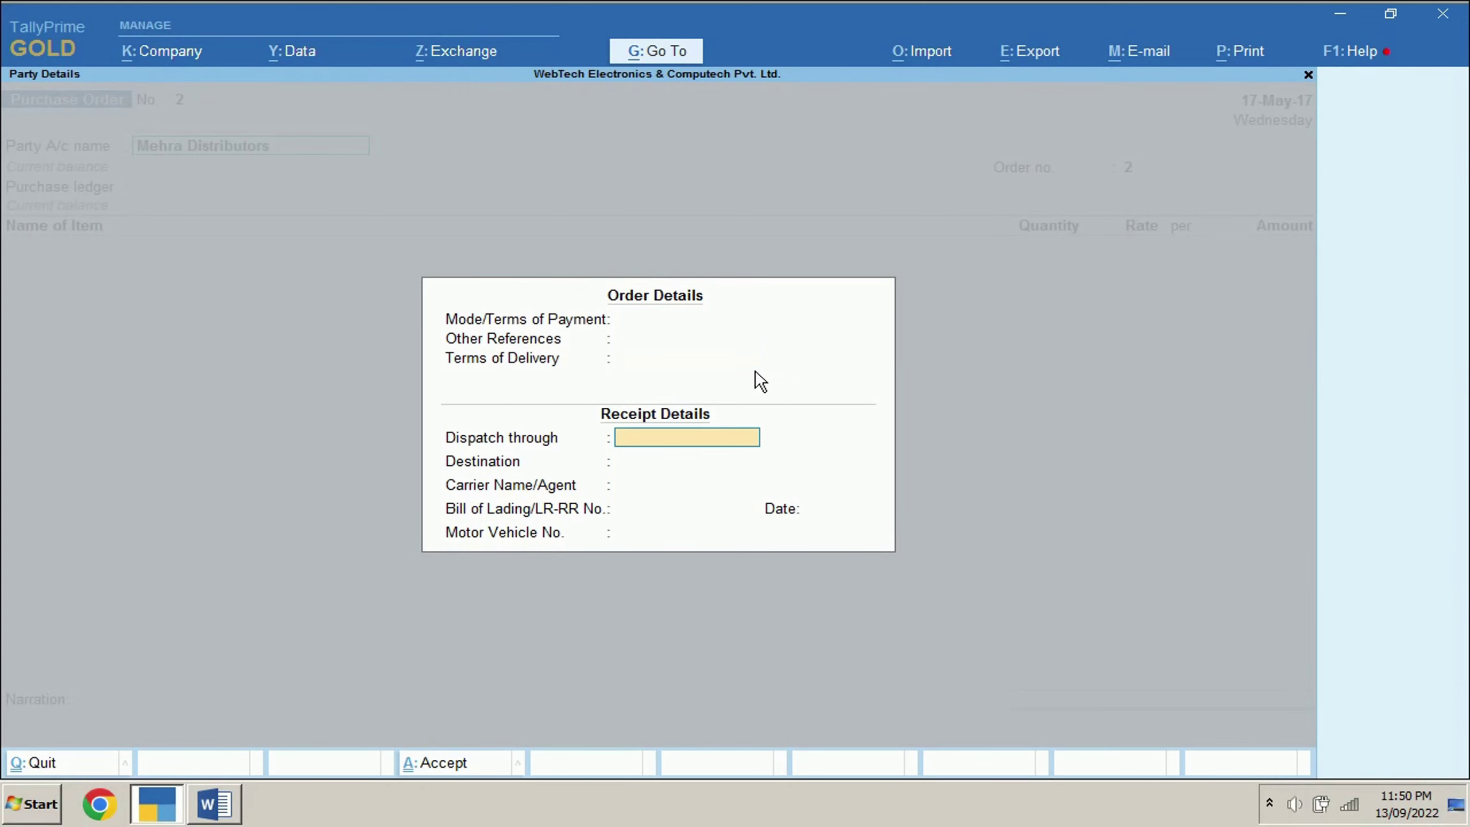
key("Return")
key("Return")
key("Return")
key("Return")
key("Return")
key("Return")
key("Return")
key("Return")
key("Return")
key("Return")
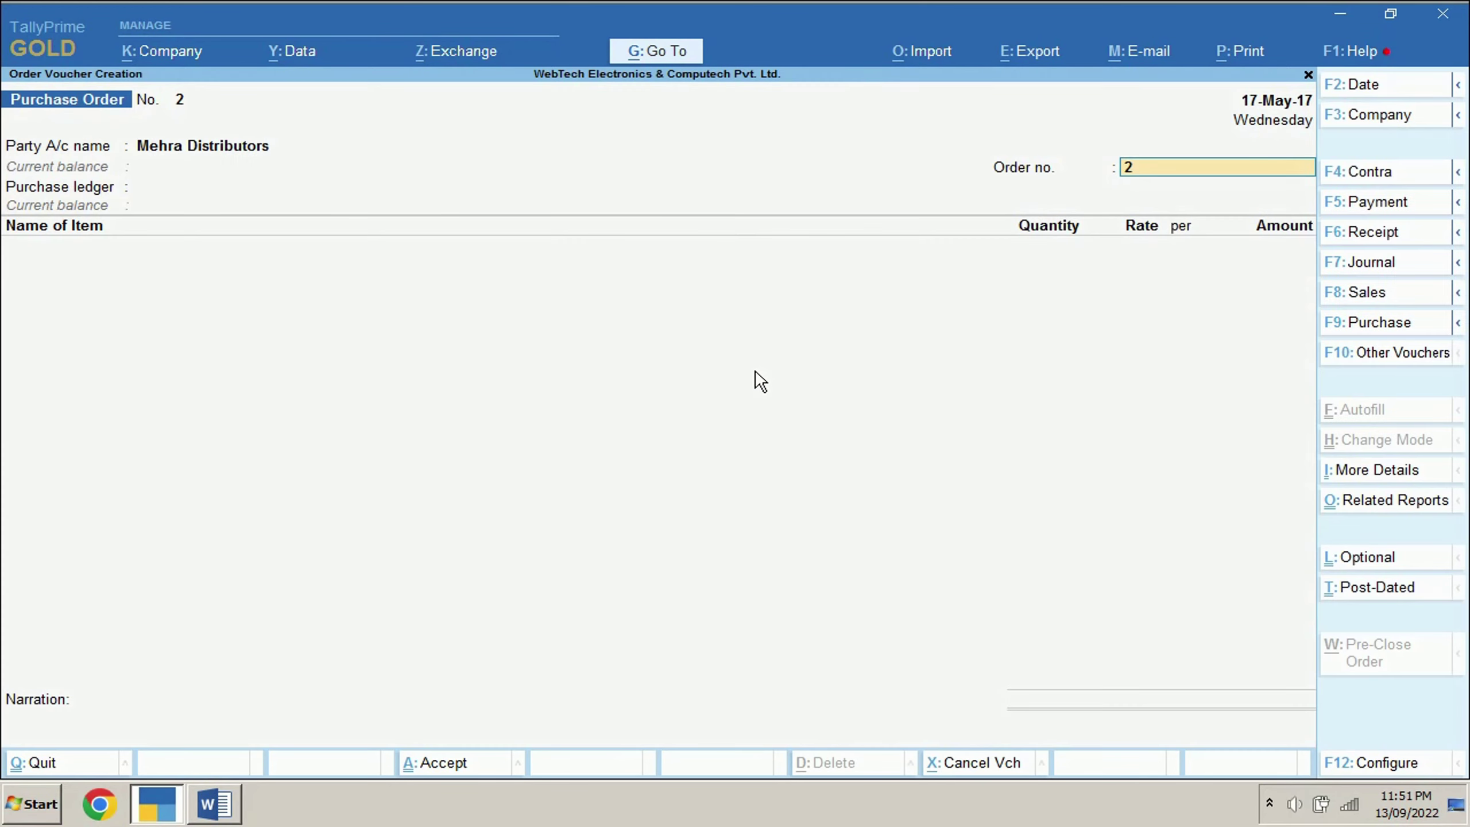
- Copy order number Or\pur\002 from the Word brief into the purchase order and choose the Purchase ledger
key("alt+Tab")
left_click_drag(717, 412, 831, 418)
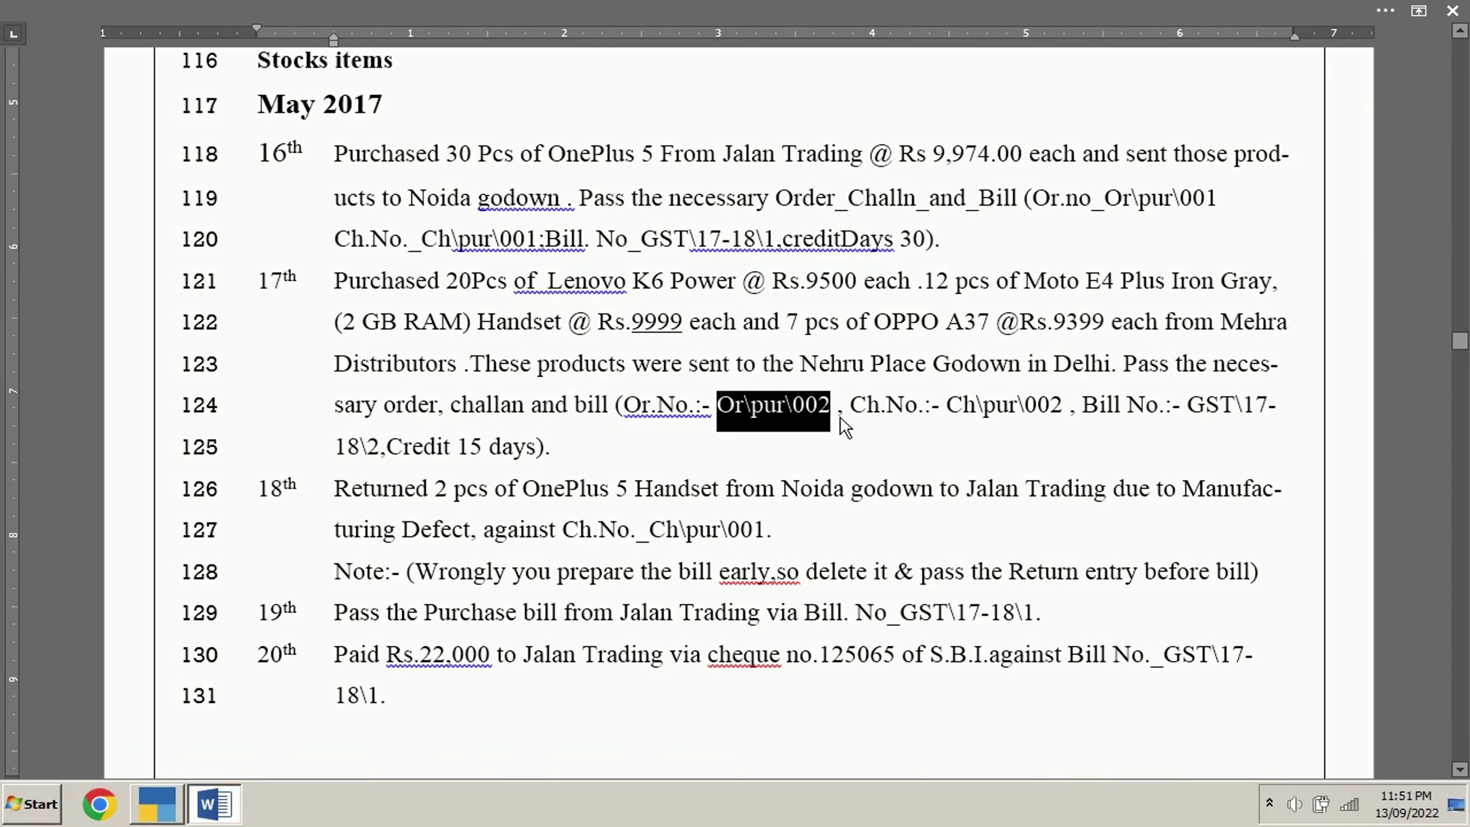
key("ctrl+c")
key("alt+Tab")
key("ctrl+v")
key("Return")
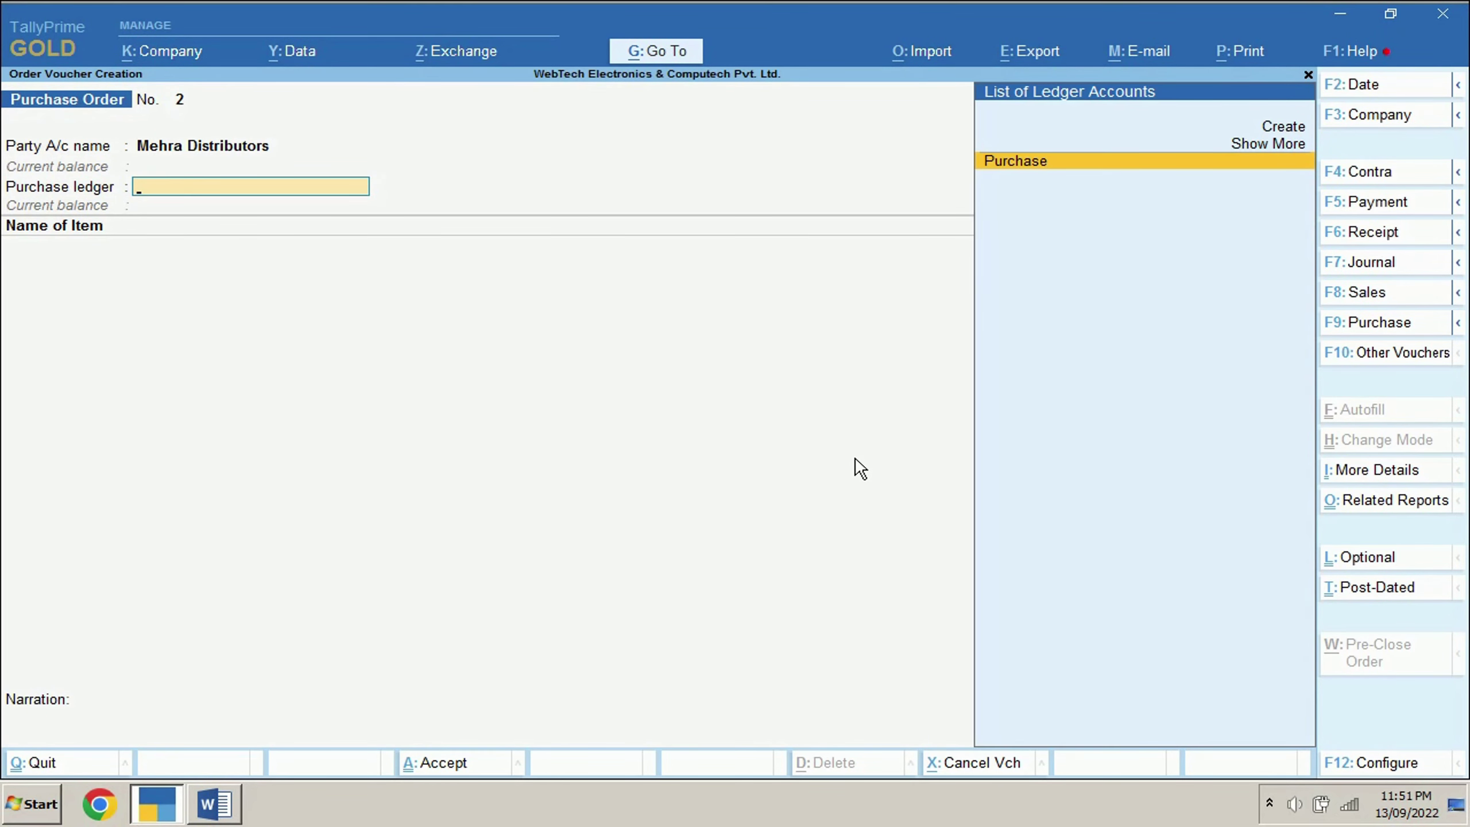
key("Return")
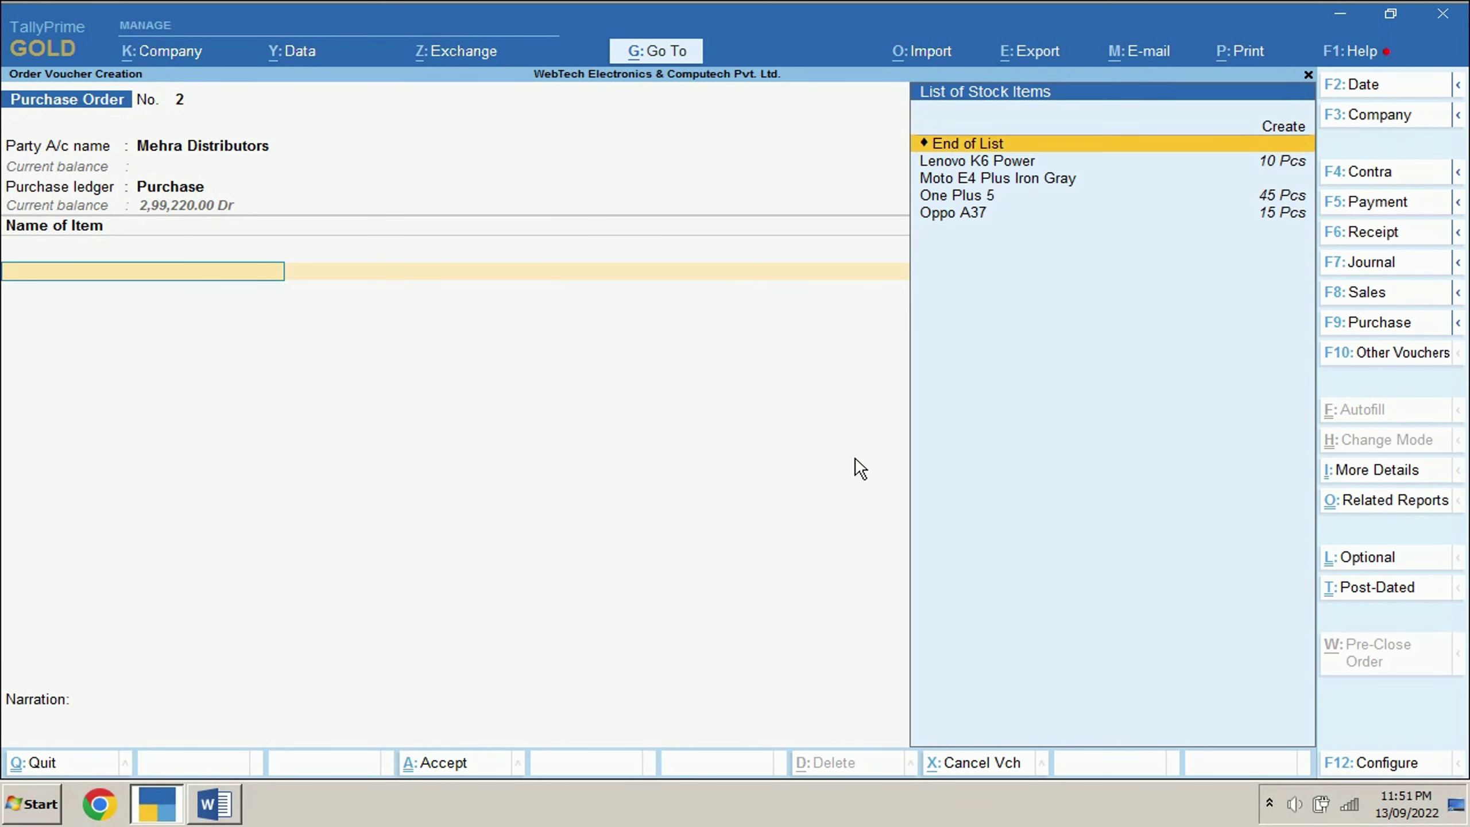
- Add 20 Pcs of Lenovo K6 Power at 9,500.00 to the purchase order, due 17-May-17 for the Nehru Place godown
key("Down")
key("Up")
type("Le")
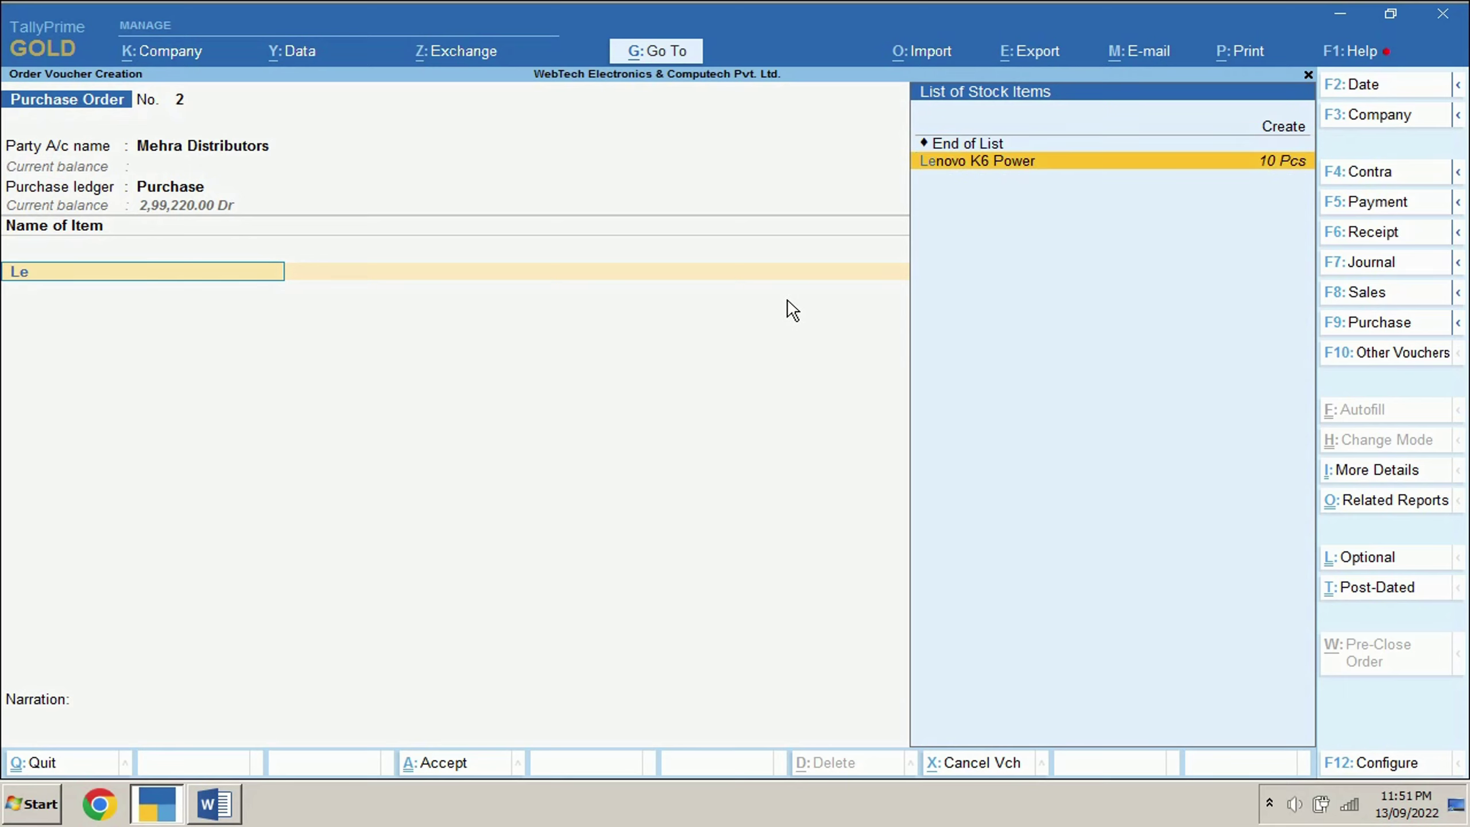
key("Return")
key("Return")
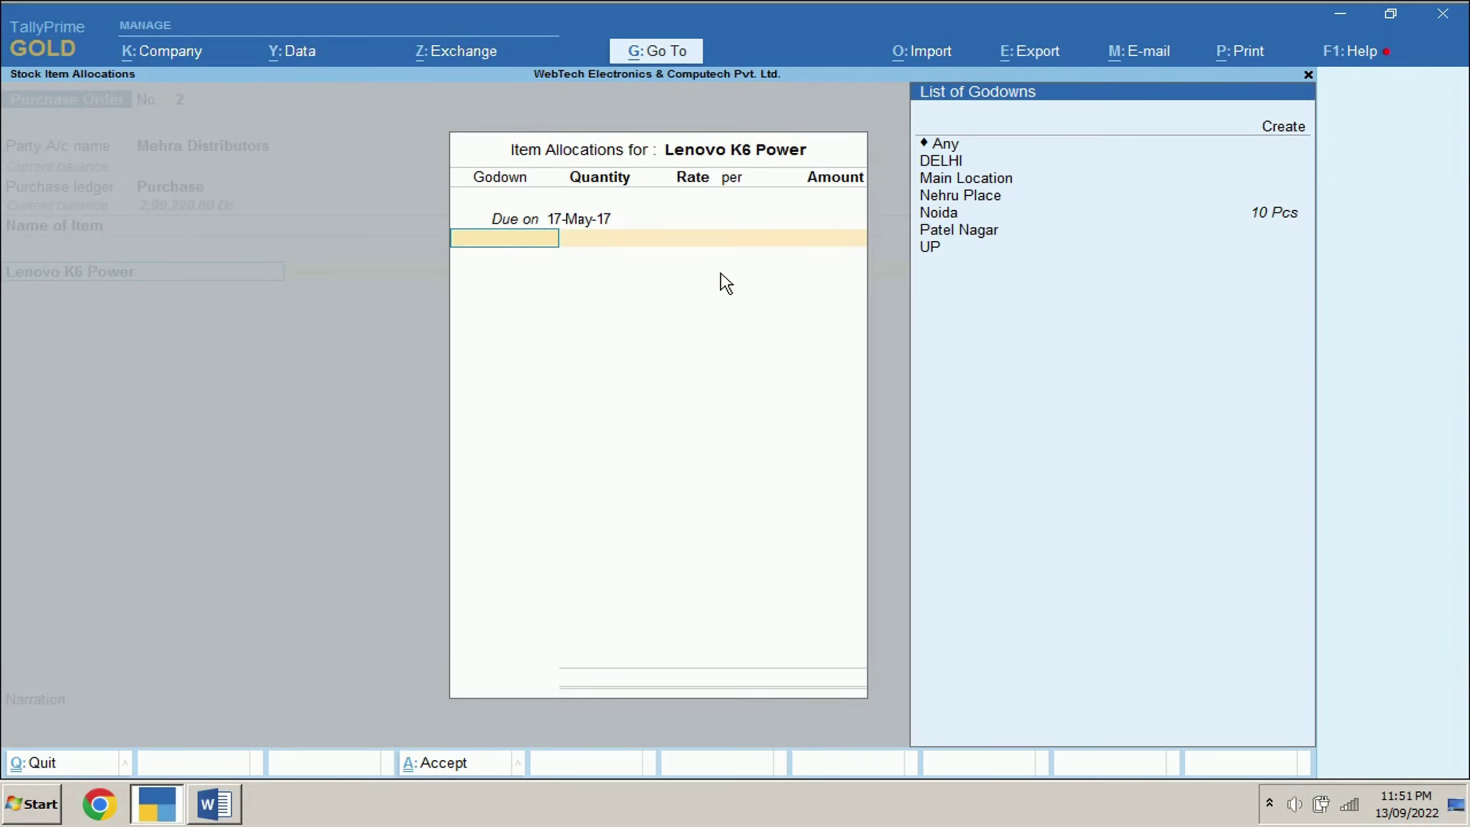
left_click(971, 205)
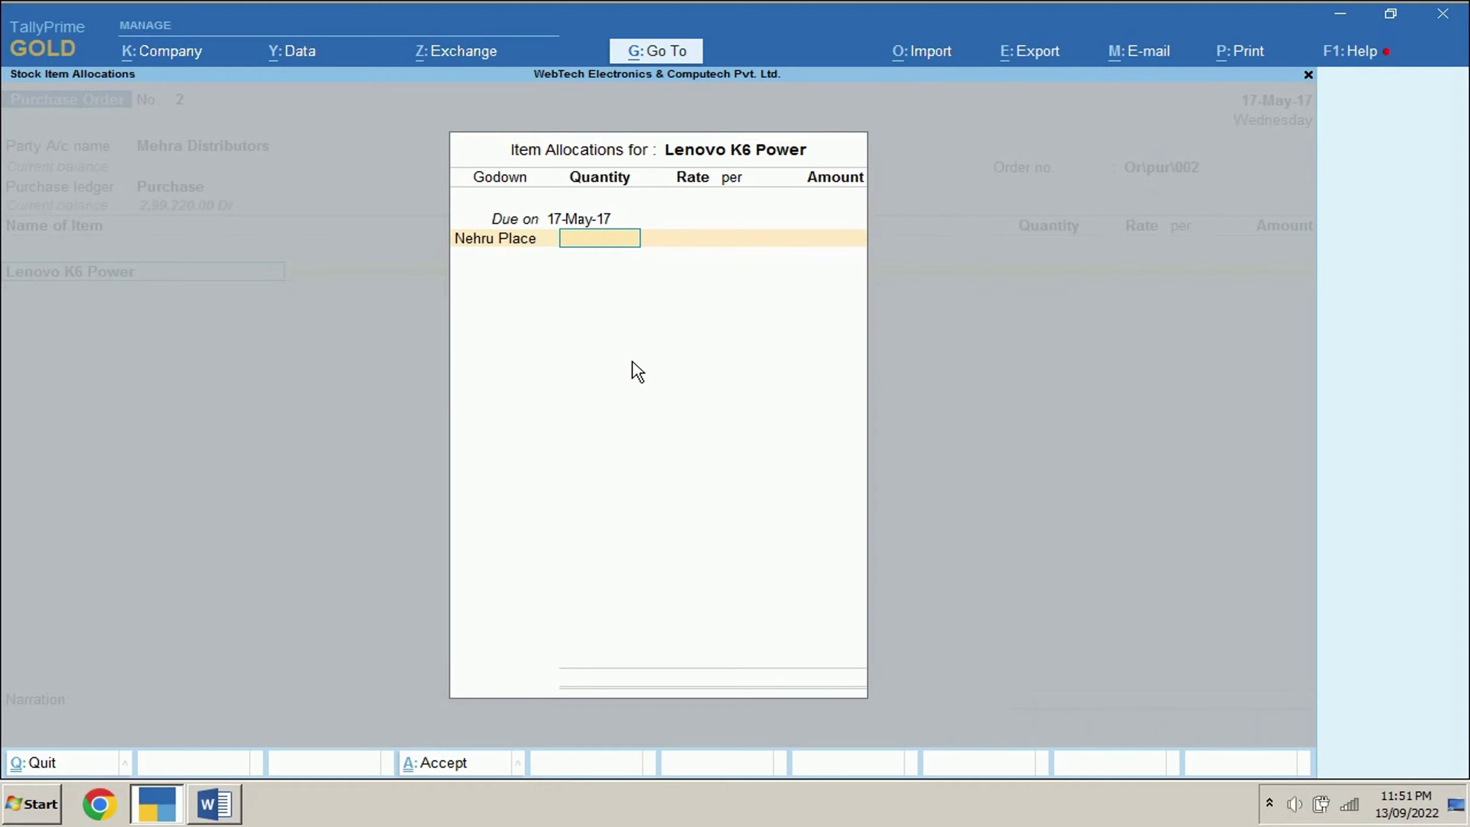
key("Return")
key("Return")
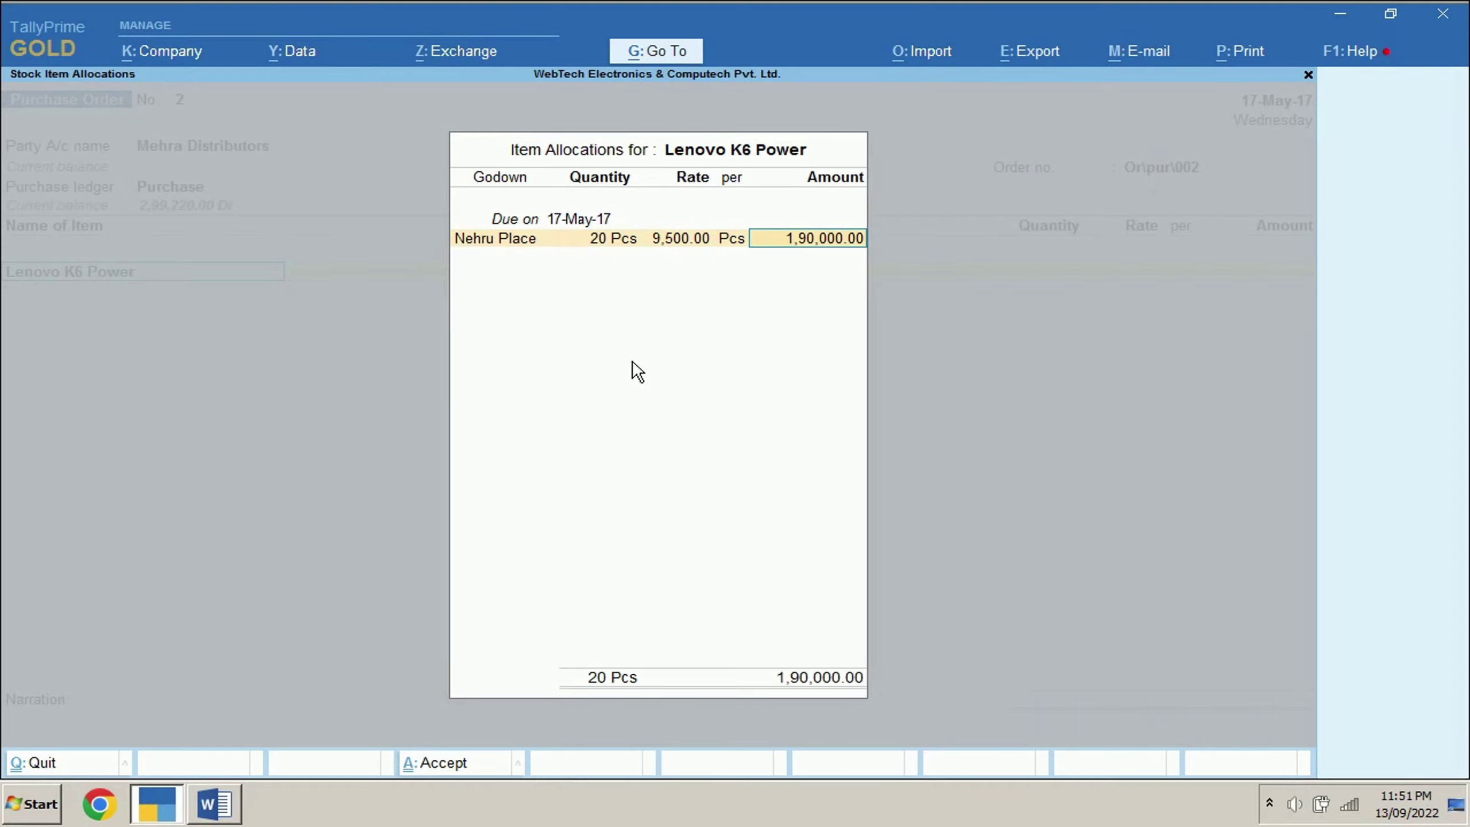
key("Return")
key("Return")
key("Return")
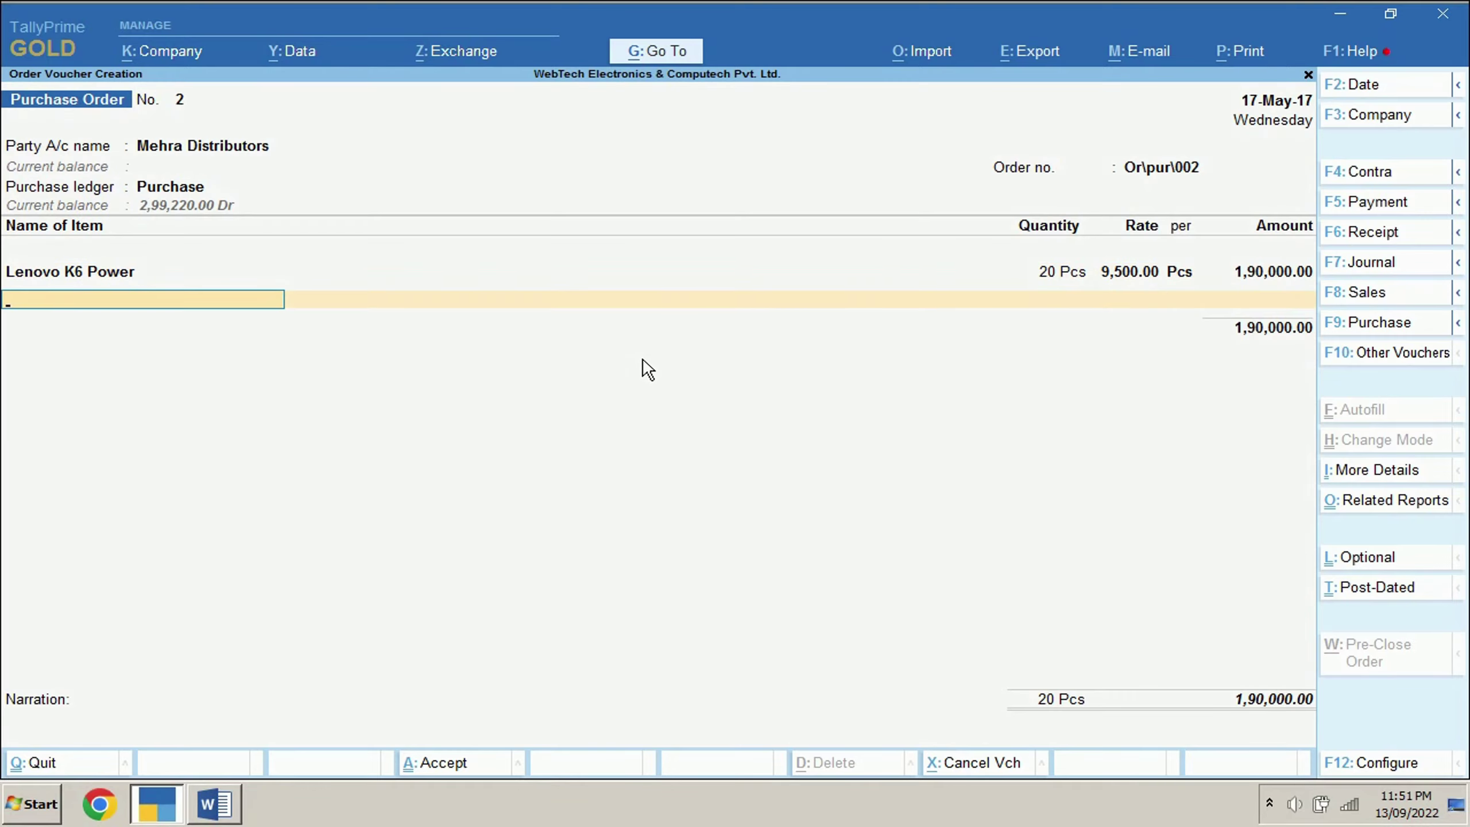
- Add 12 Pcs of Moto E4 Plus Iron Gray at 9,999.00, due 17-May-17 for the Nehru Place godown
type("Mo")
key("Return")
key("Return")
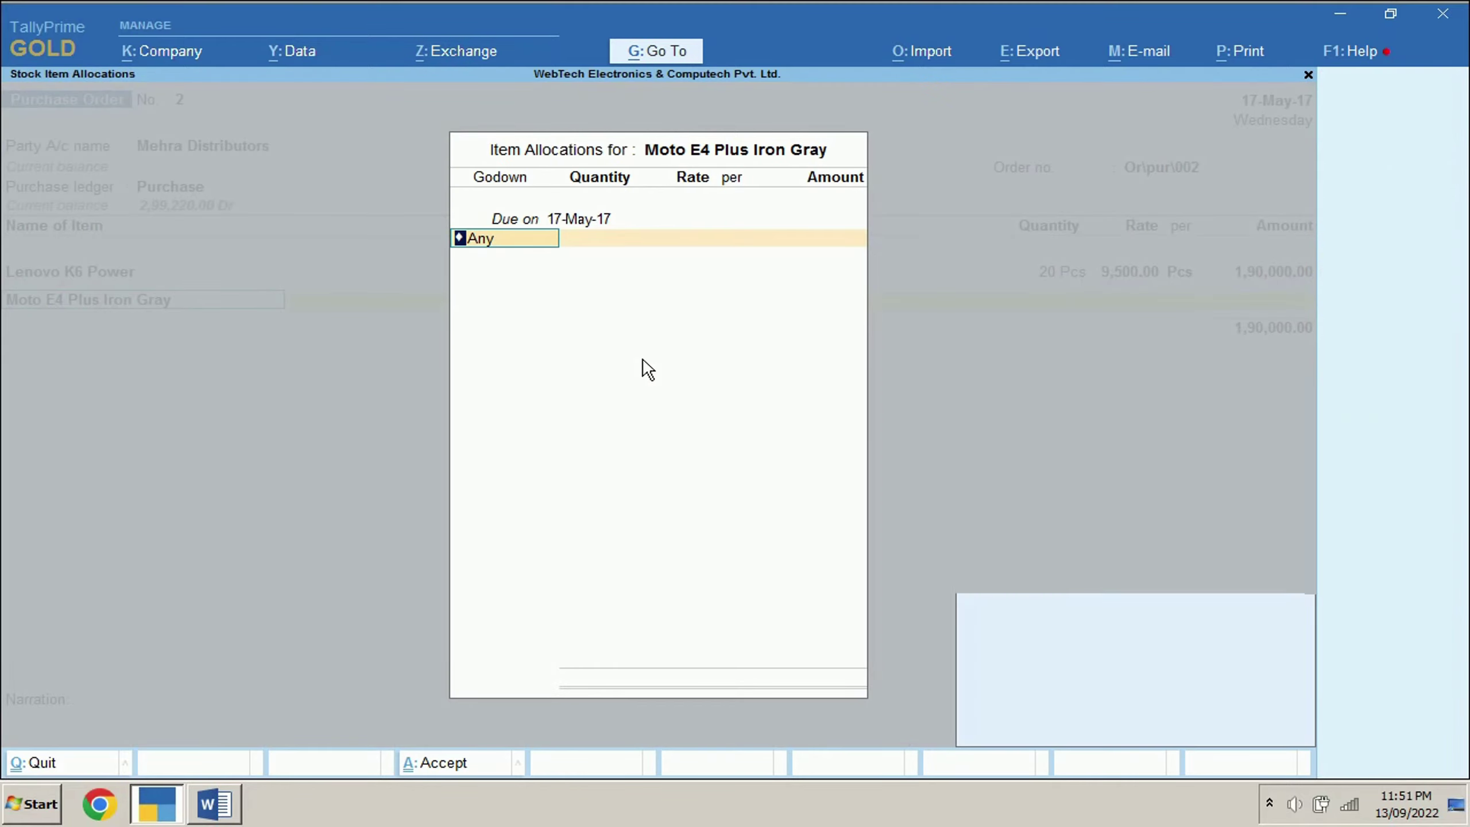
type("Ne")
key("Return")
key("Return")
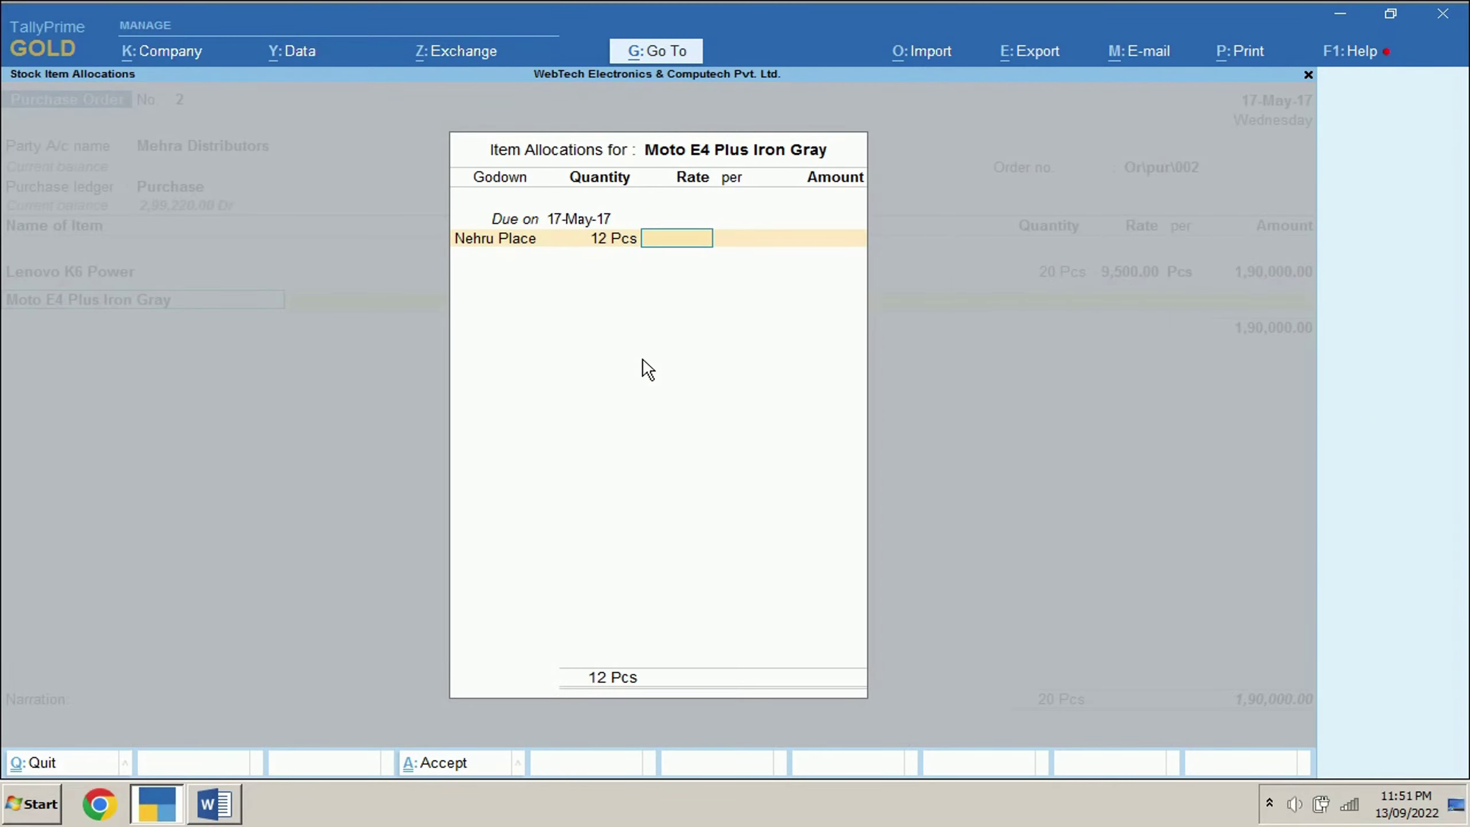
type("9,999")
key("Return")
key("Return")
key("Return")
- Add 7 Pcs of Oppo A37 at 9,399.00 for the Nehru Place godown and end the item list
type("Opp")
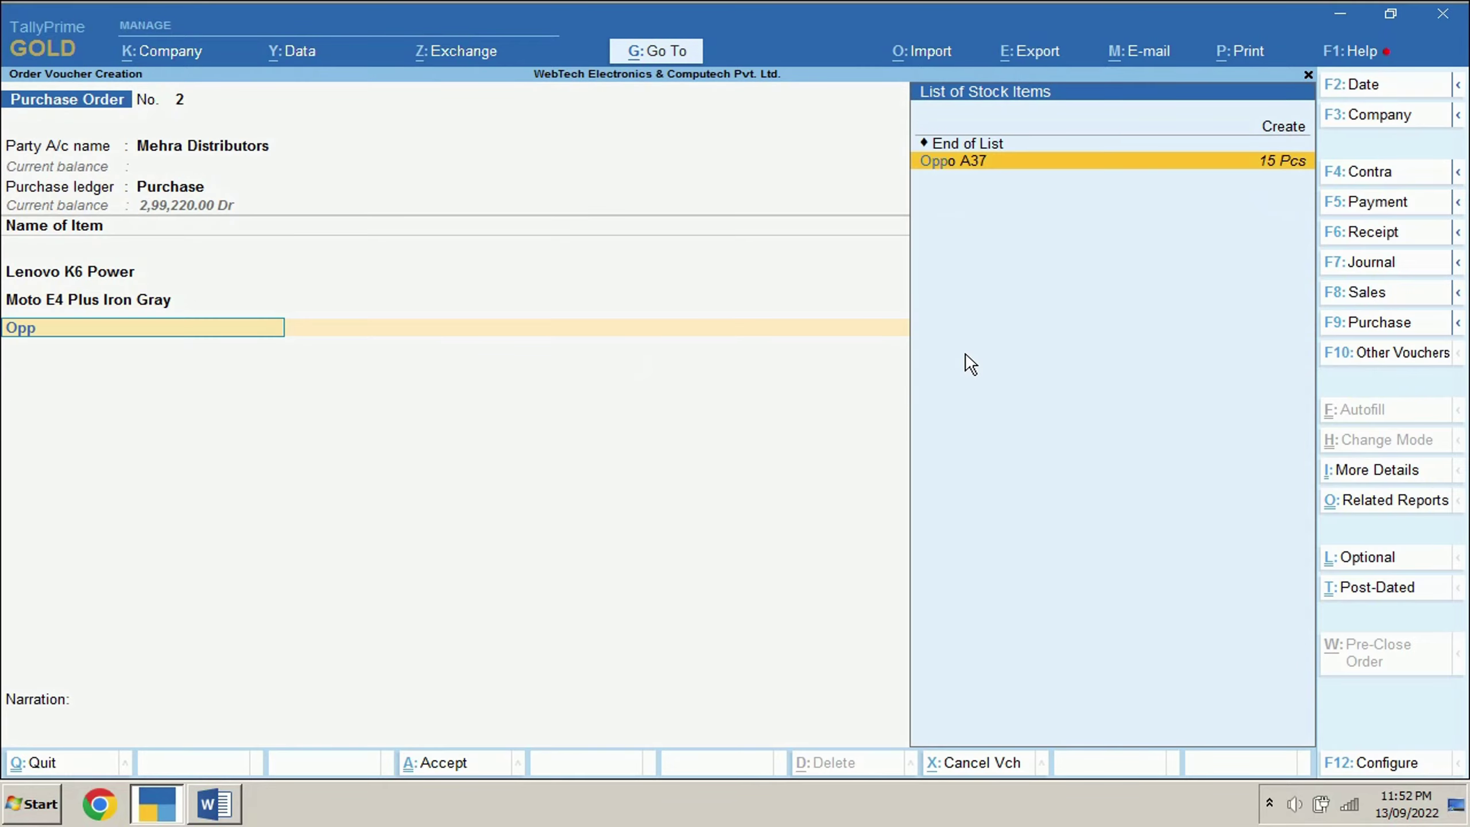
key("Return")
key("Return")
type("Ne")
key("Return")
type("7")
key("Return")
key("Return")
key("Return")
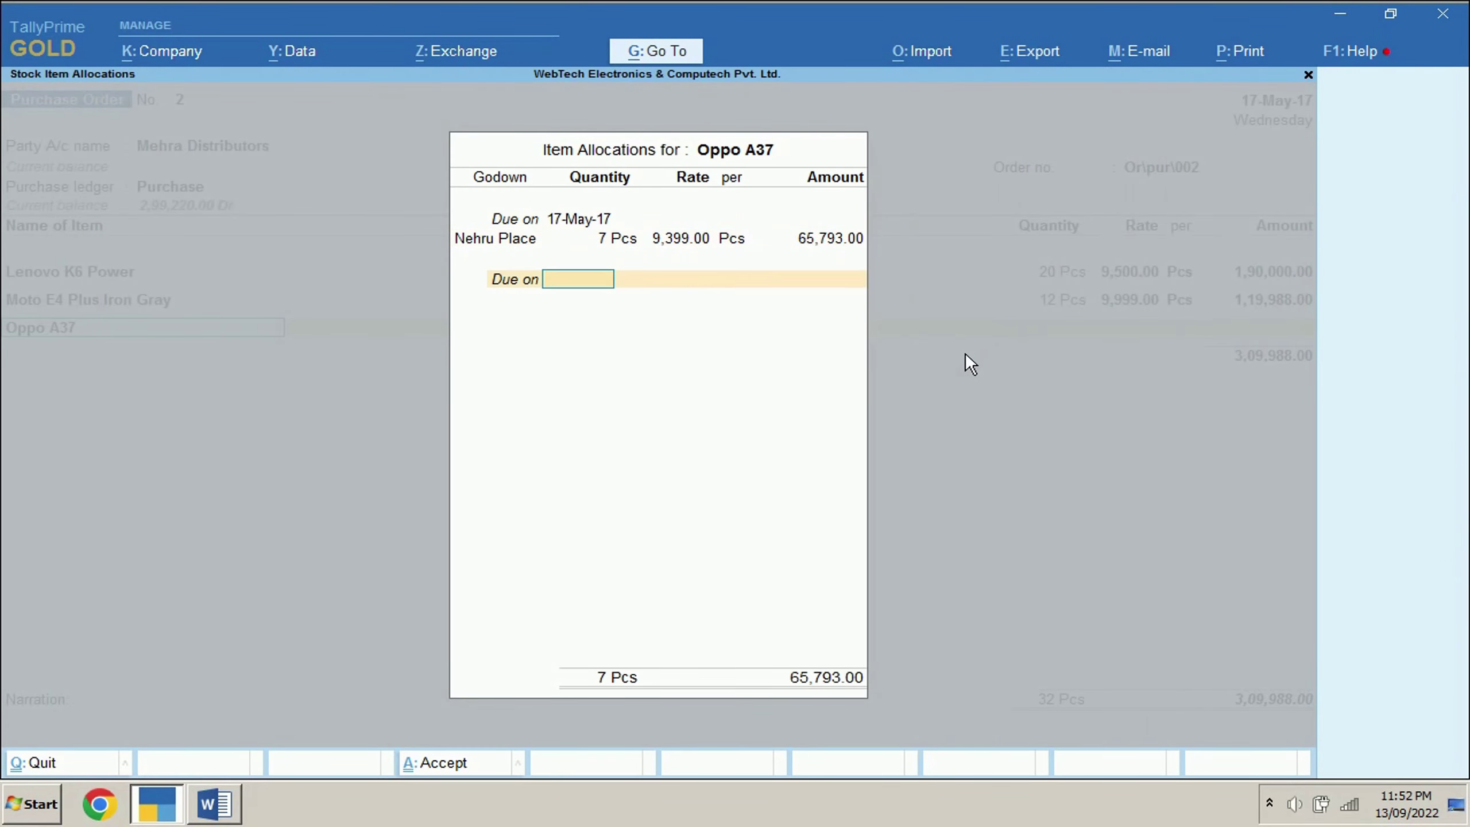
key("Return")
key("Return")
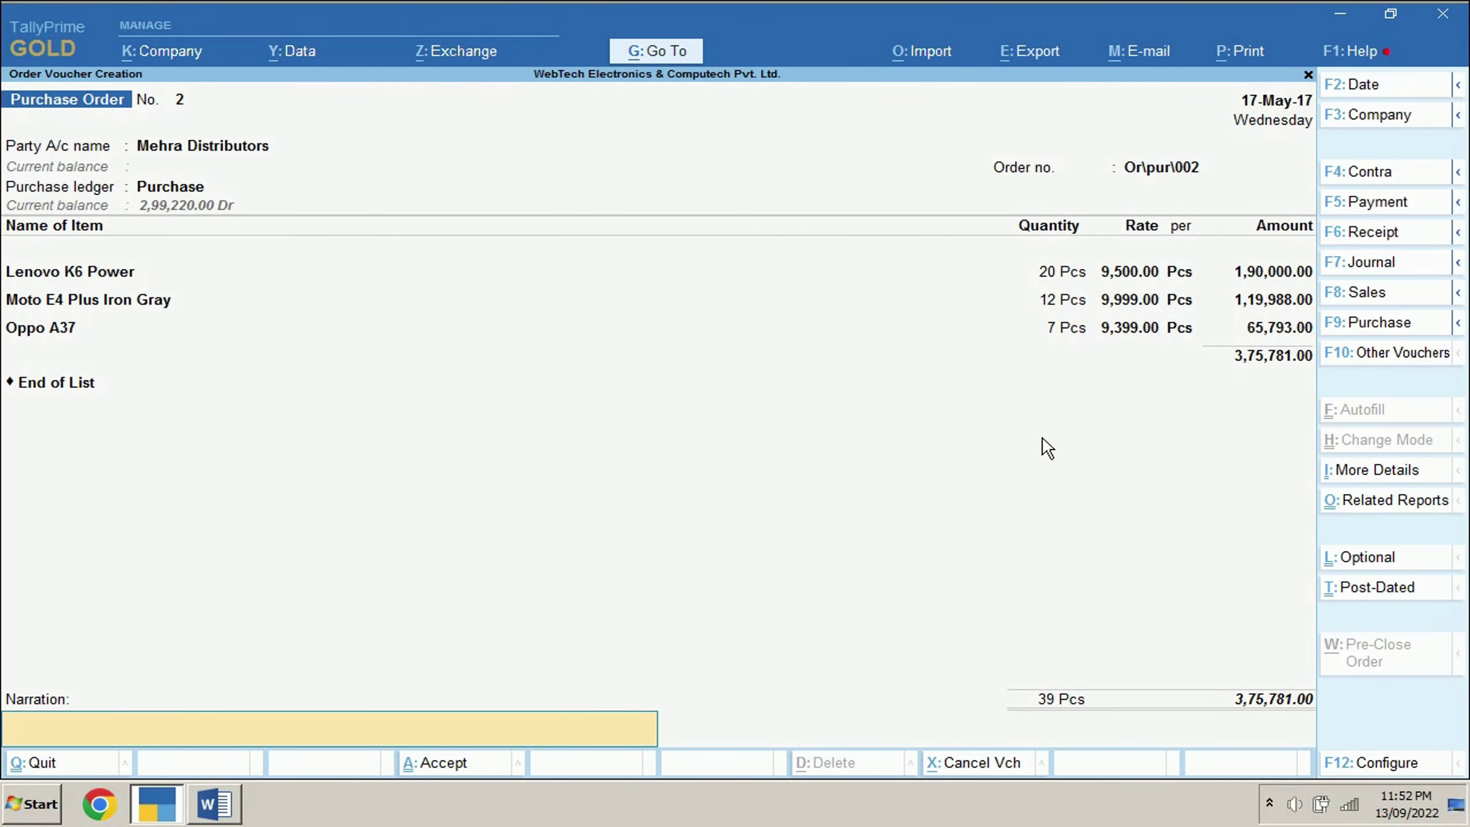
- Save the purchase order without a narration and return to the Gateway of Tally
key("Return")
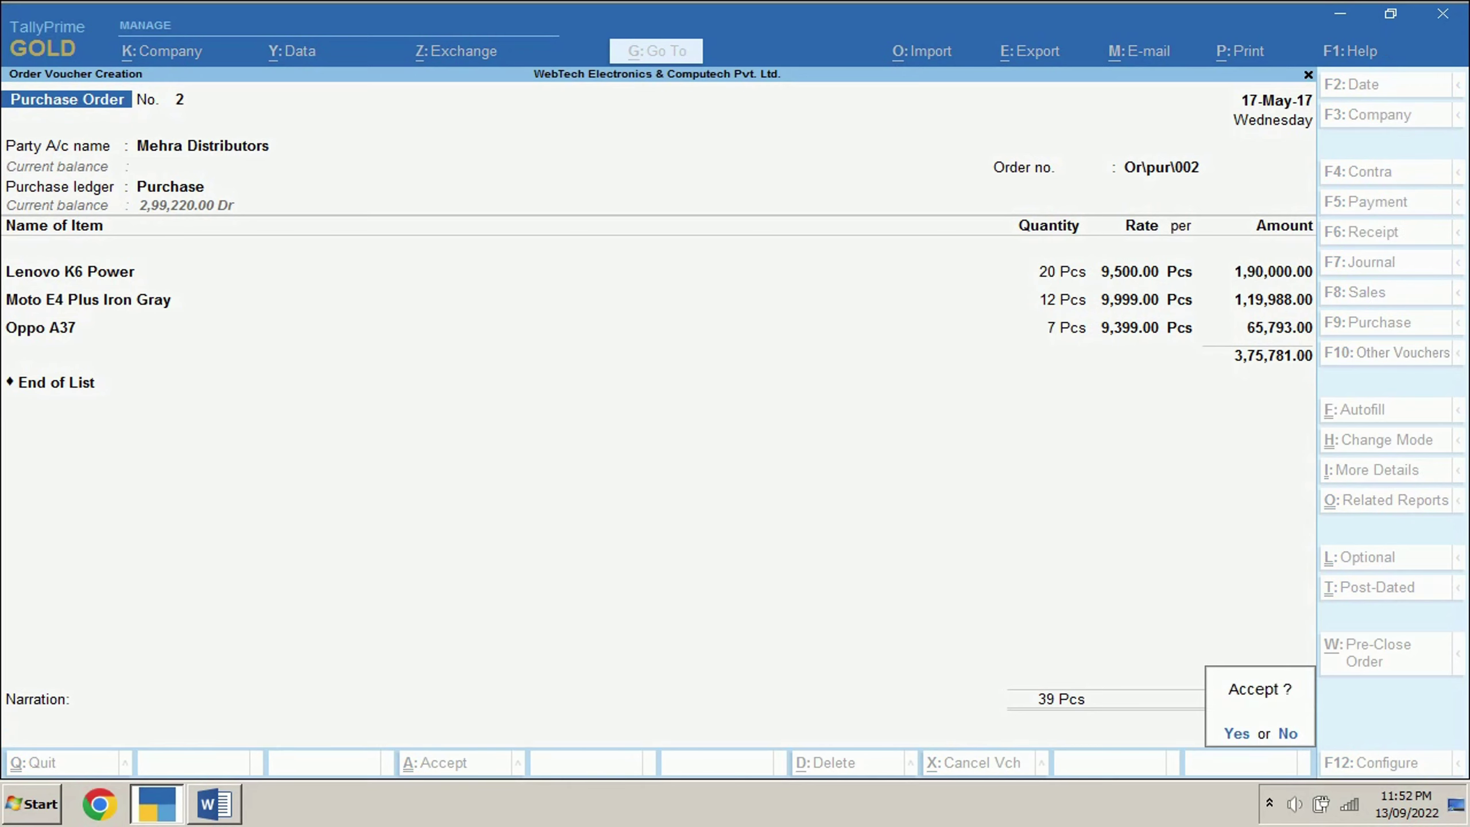
key("Return")
key("Escape")
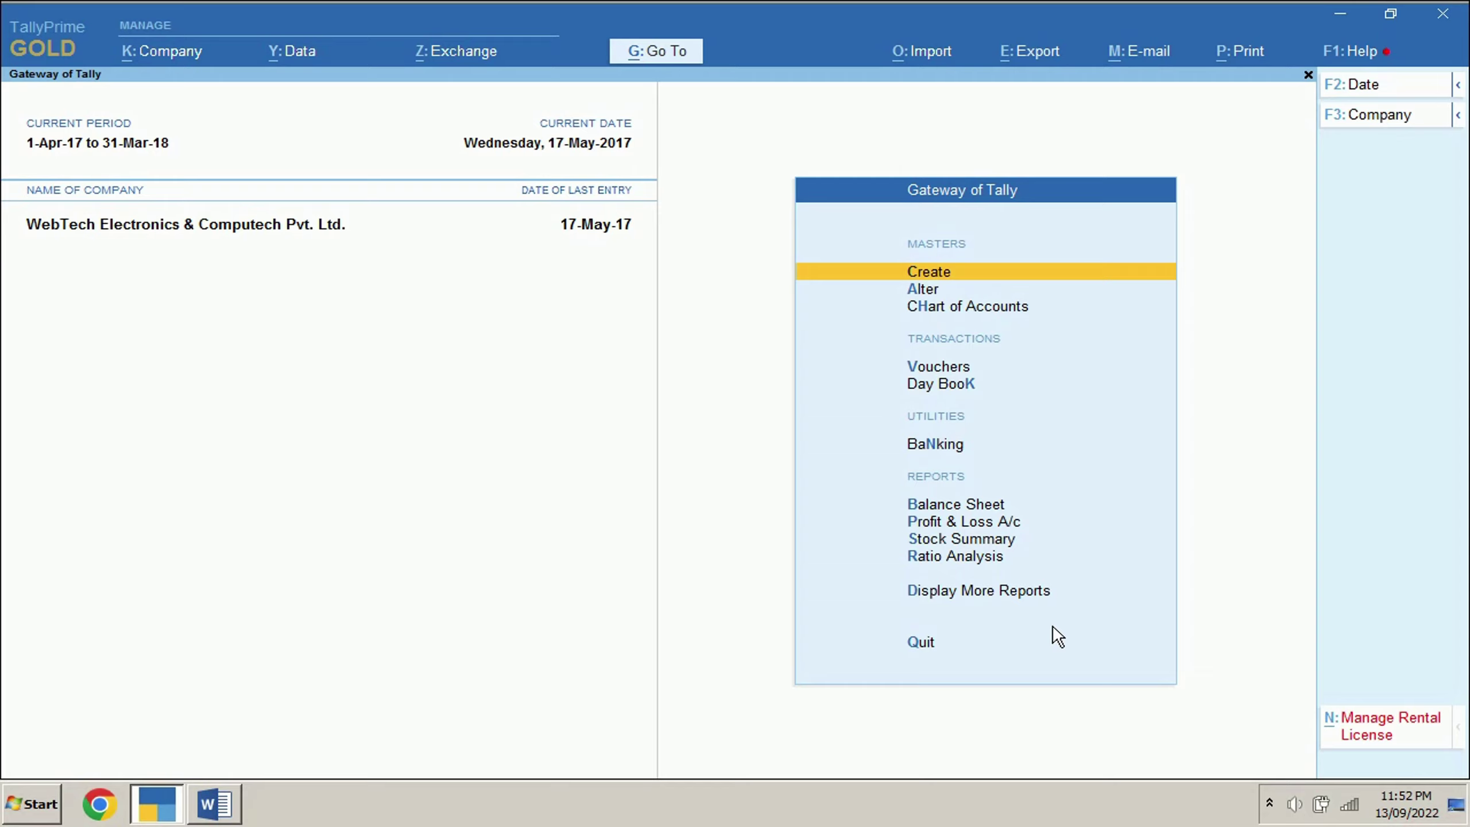
- Review all outstanding purchase orders in the inventory statements
key("d")
key("e")
key("p")
key("o")
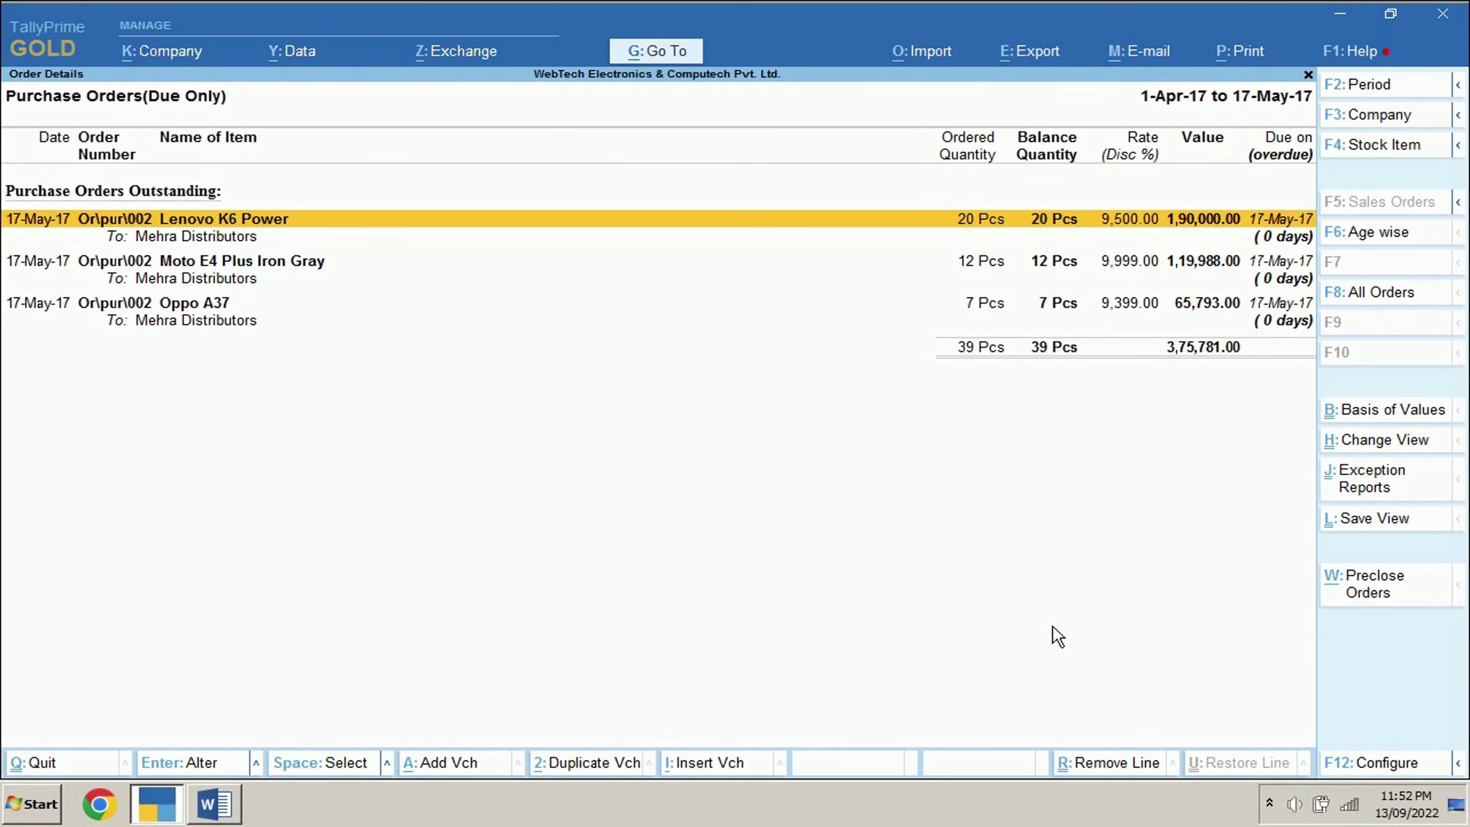
- Add a Receipt Note voucher from the outstanding orders report with reference number Ch\pur\002 and date 17-May-17
key("a")
key("F10")
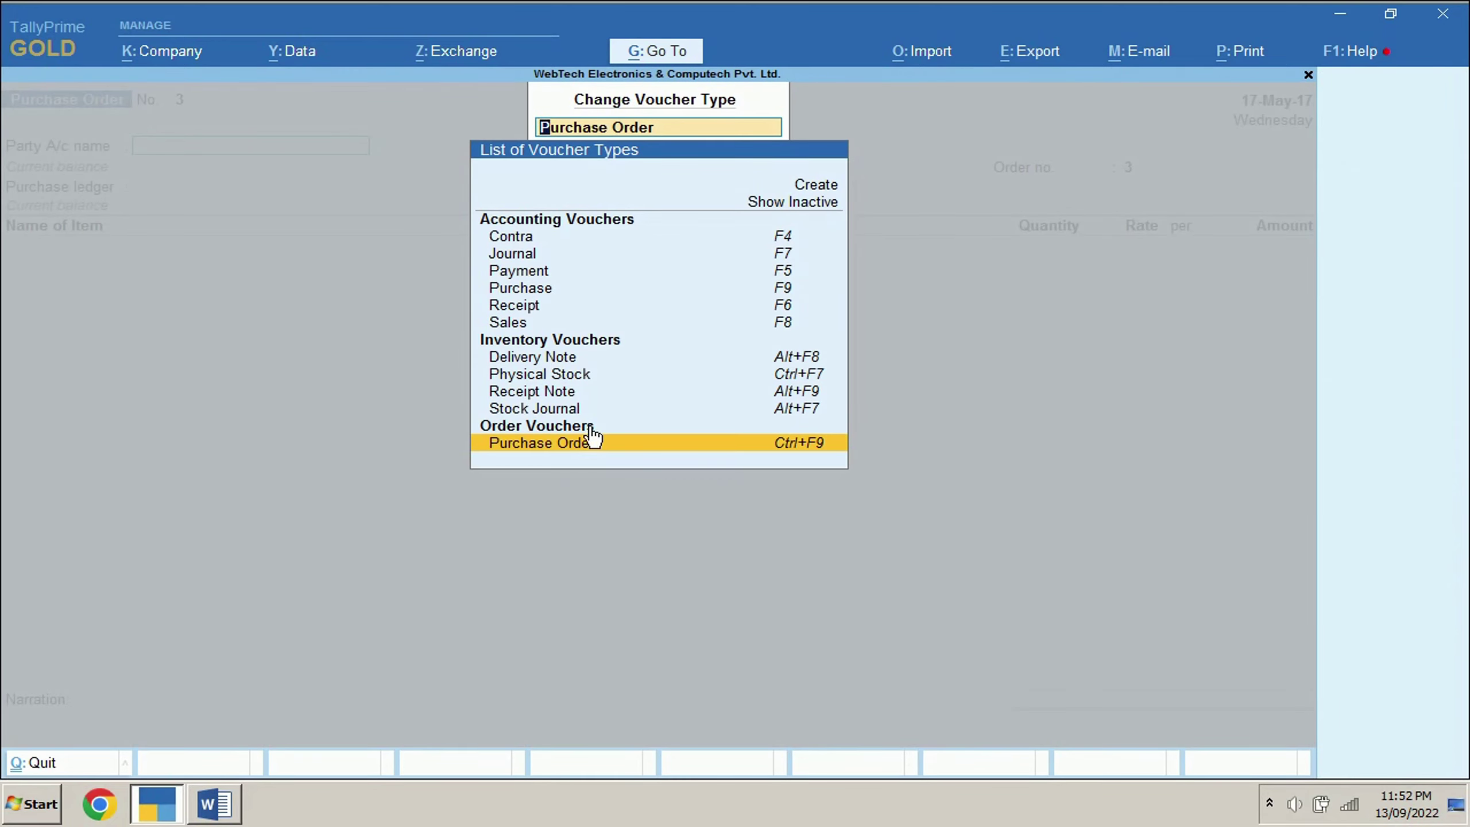
left_click(758, 200)
left_click(554, 507)
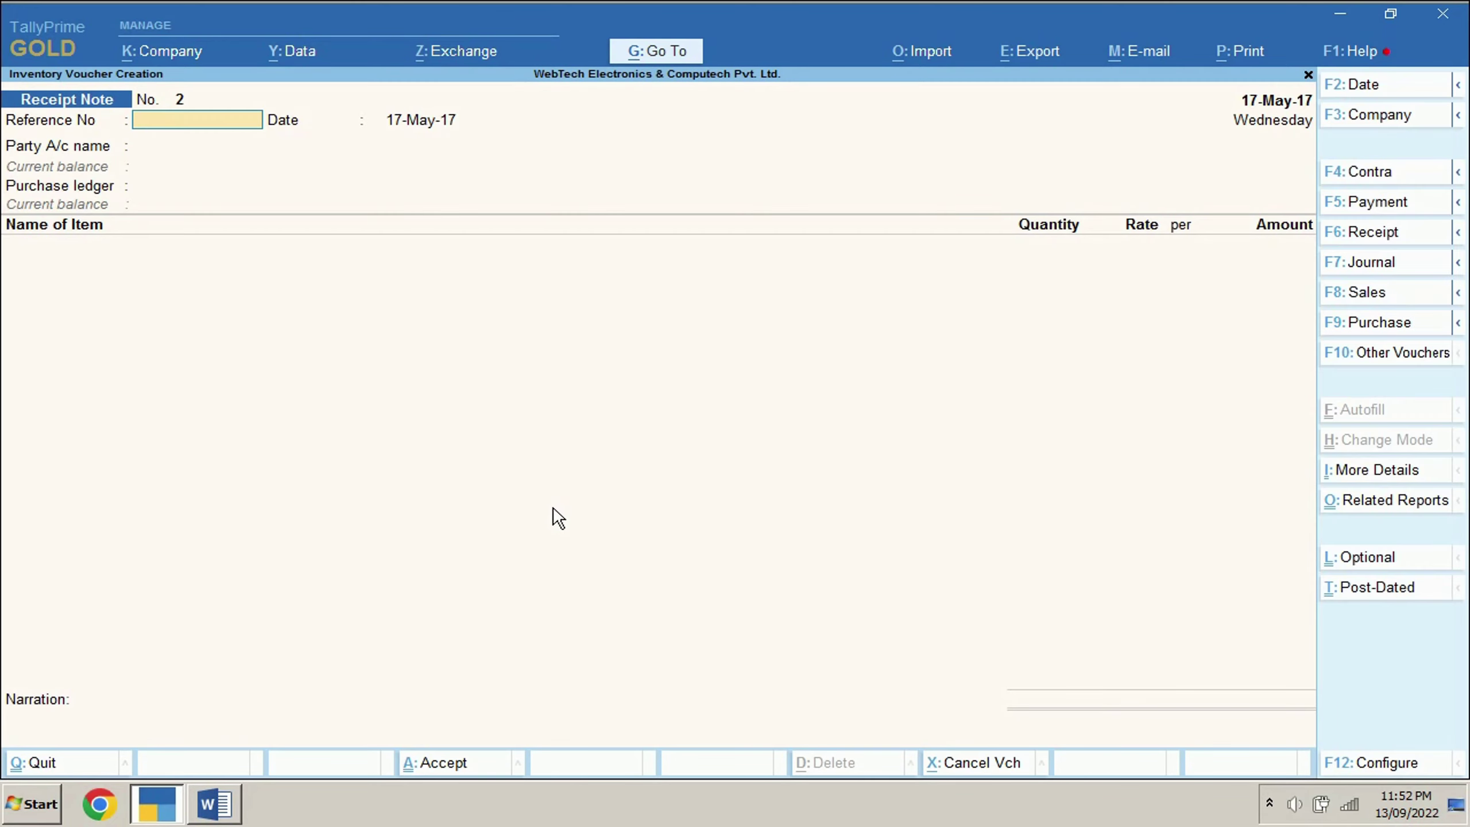
type("Ch\\pur\\002")
key("Return")
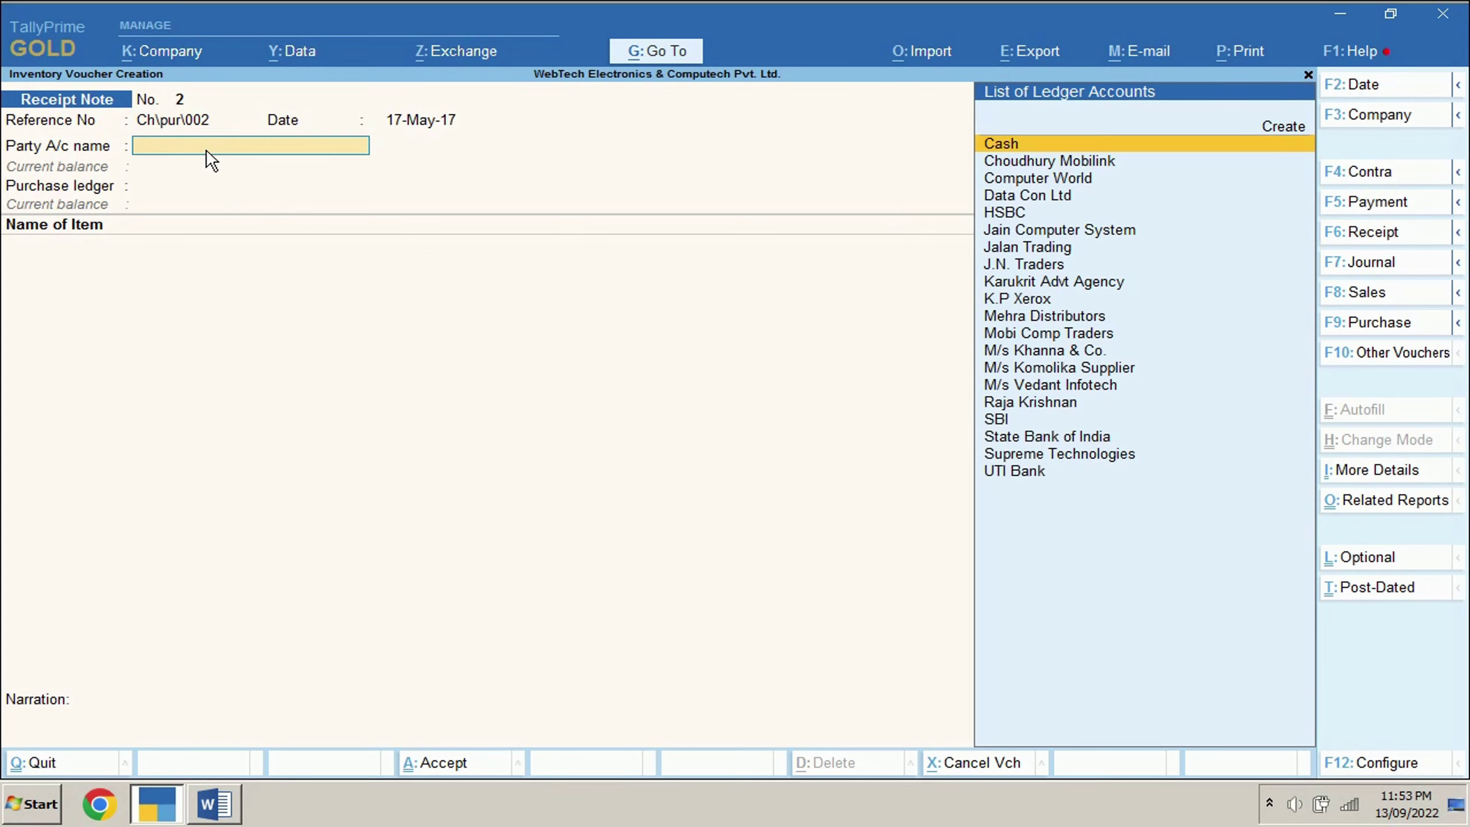
- Select Mehra Distributors as the receipt note's party and link it to order Or\pur\002
type("Meh")
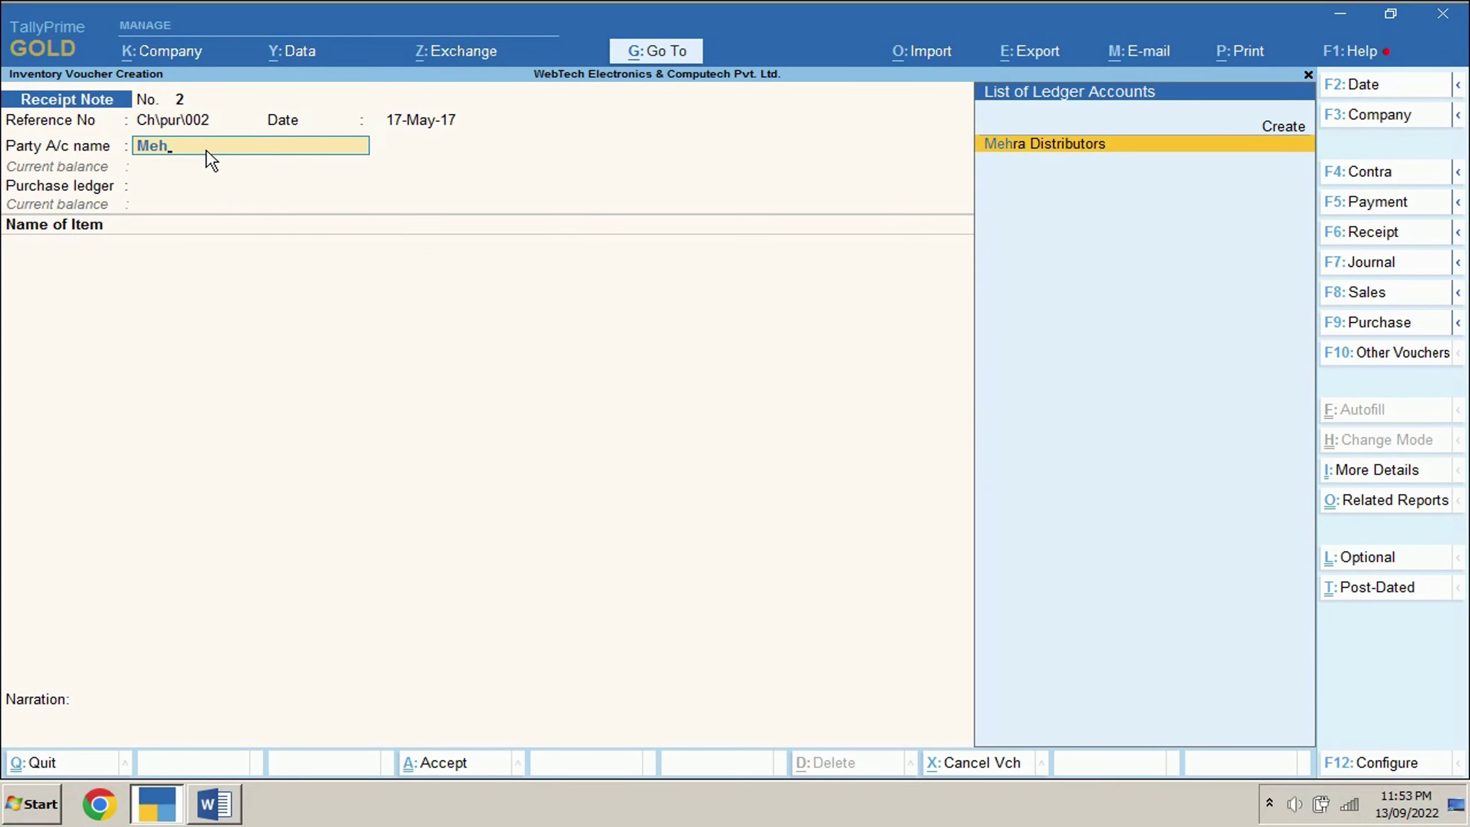
key("Return")
key("Down")
key("Return")
key("Return")
key("Return")
key("Return")
key("Return")
key("Return")
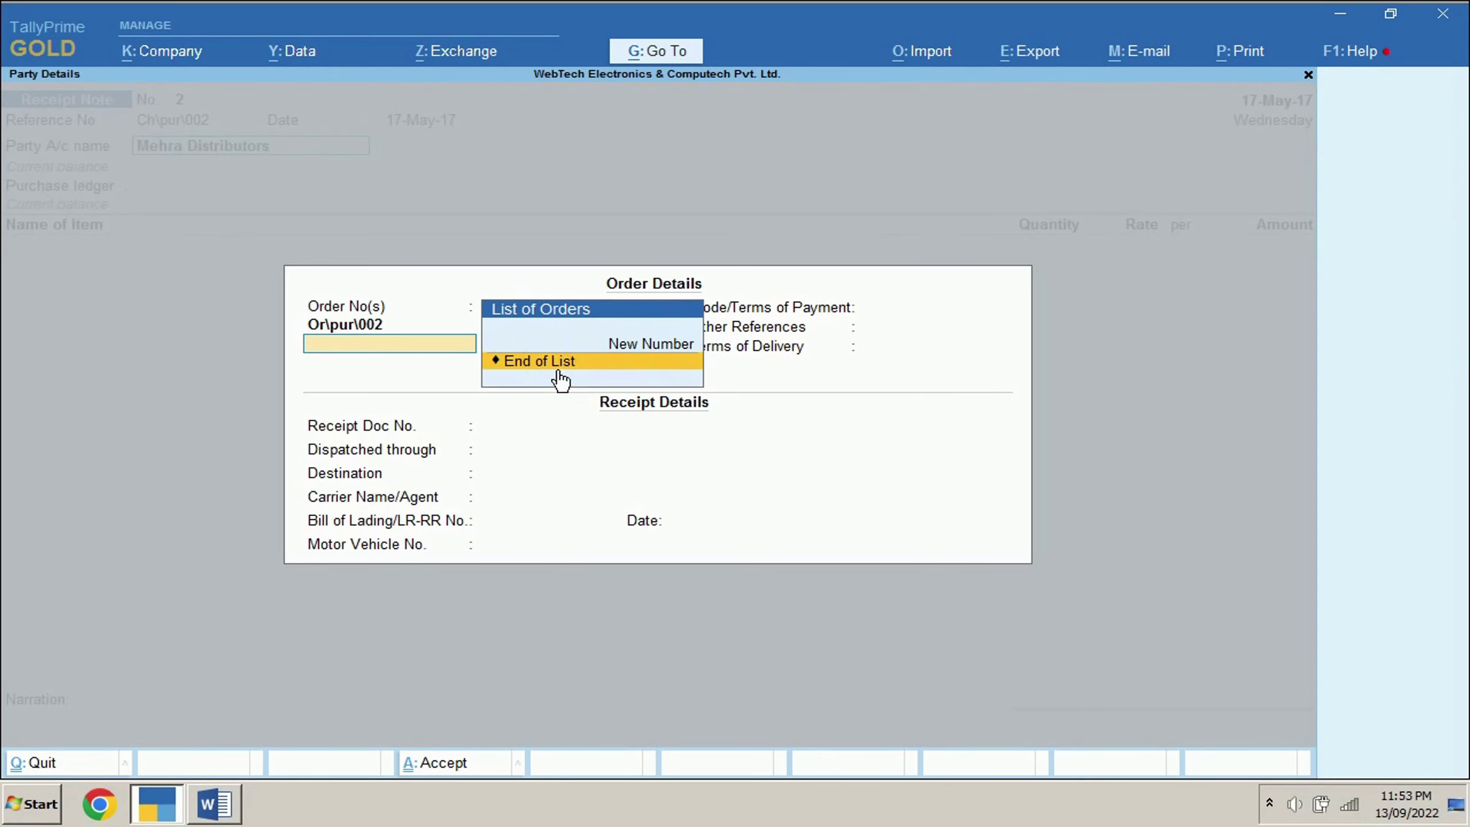
- Accept the remaining order, receipt and party details without additions and keep the Purchase ledger on the receipt note
key("Return")
key("Return")
key("Return")
key("Return")
key("Return")
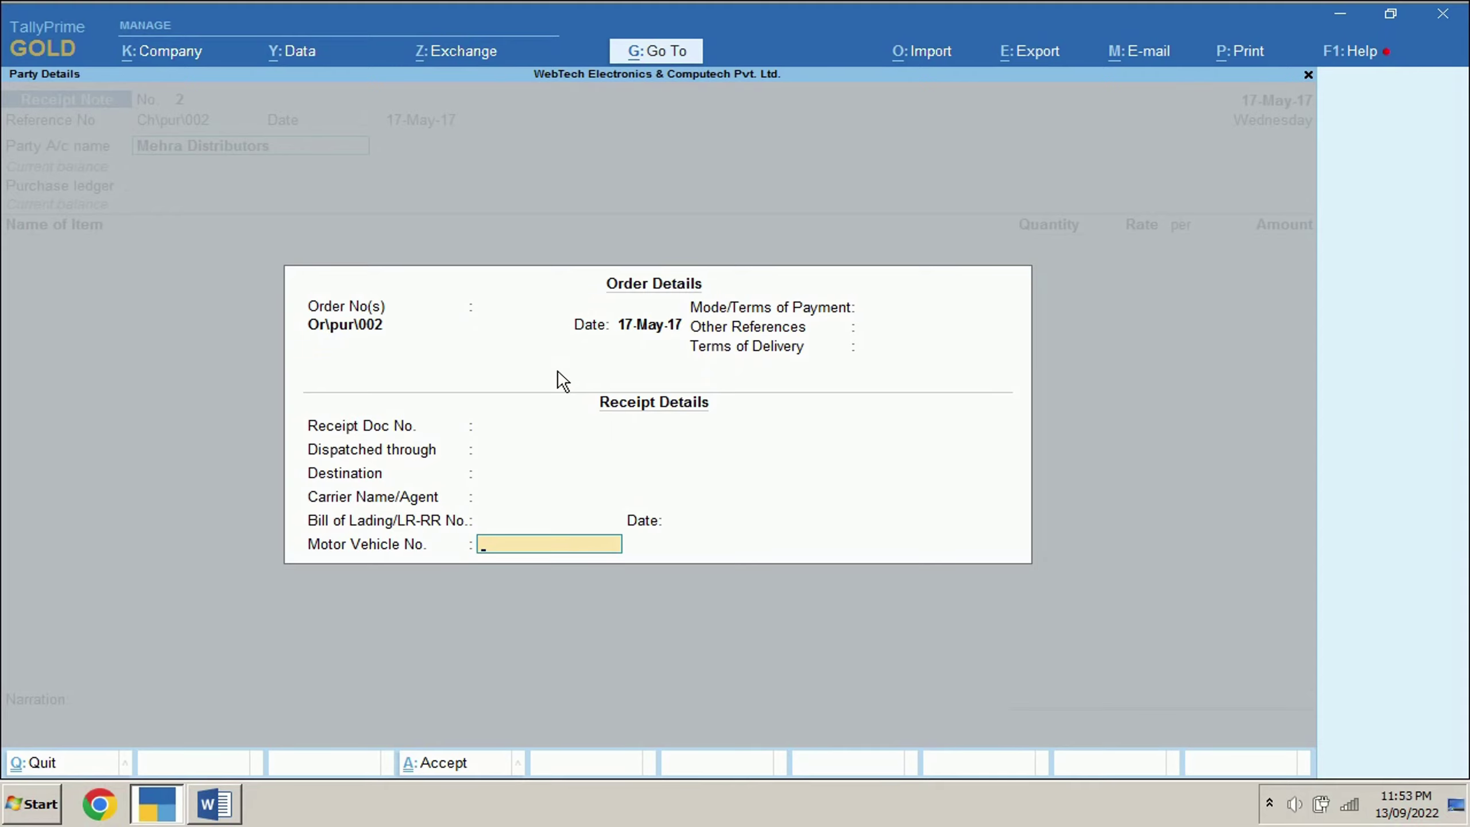
key("Return")
key("Return")
key("Return")
key("Return")
key("Return")
key("Return")
- Accept the Lenovo K6 Power allocation under tracking number Ch\pur\002 for the Nehru Place godown
key("Return")
key("Return")
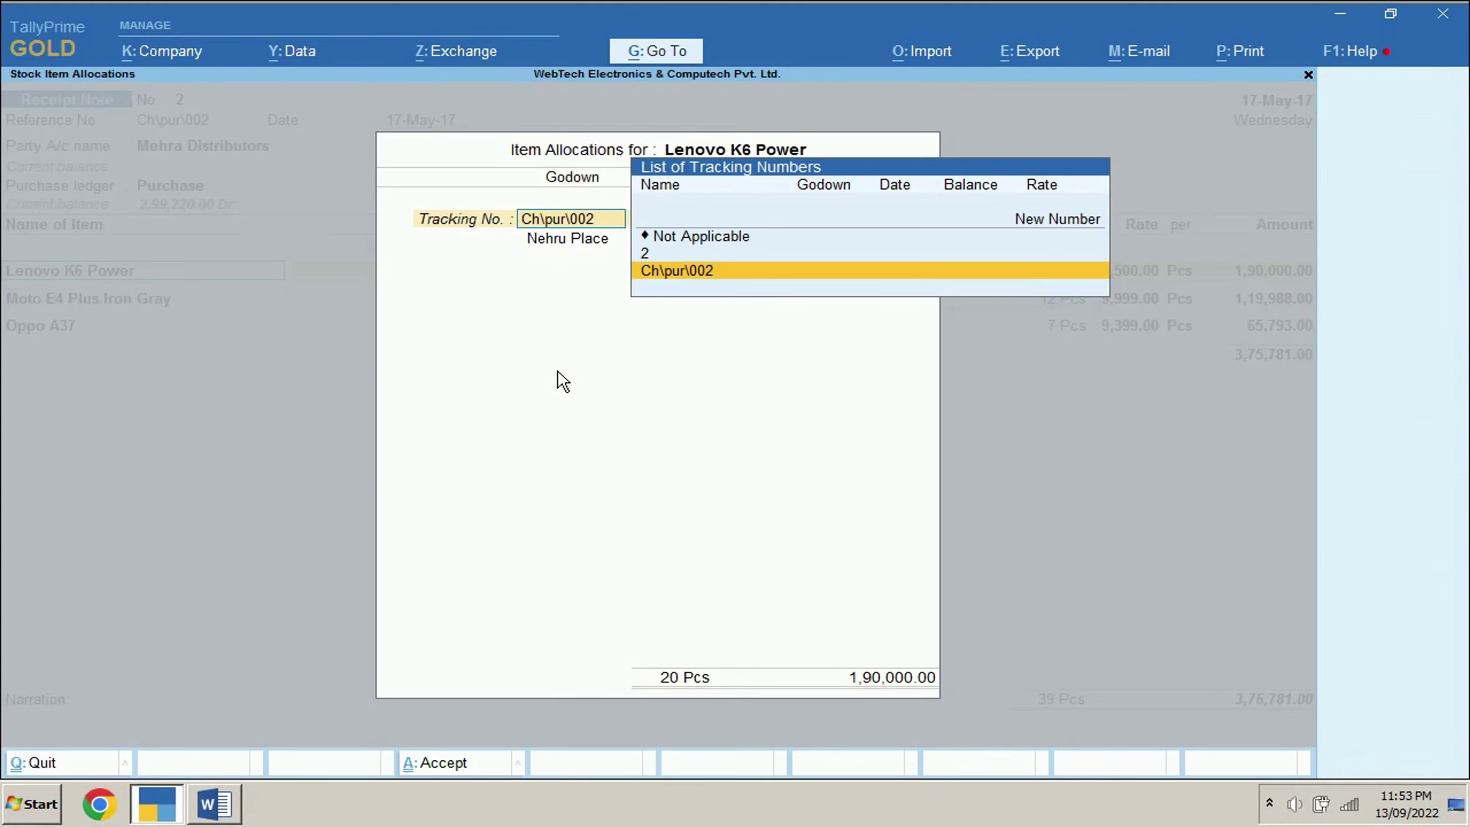
key("Return")
key("Return")
key("Return")
key("Return")
key("Return")
key("Return")
key("Return")
key("Return")
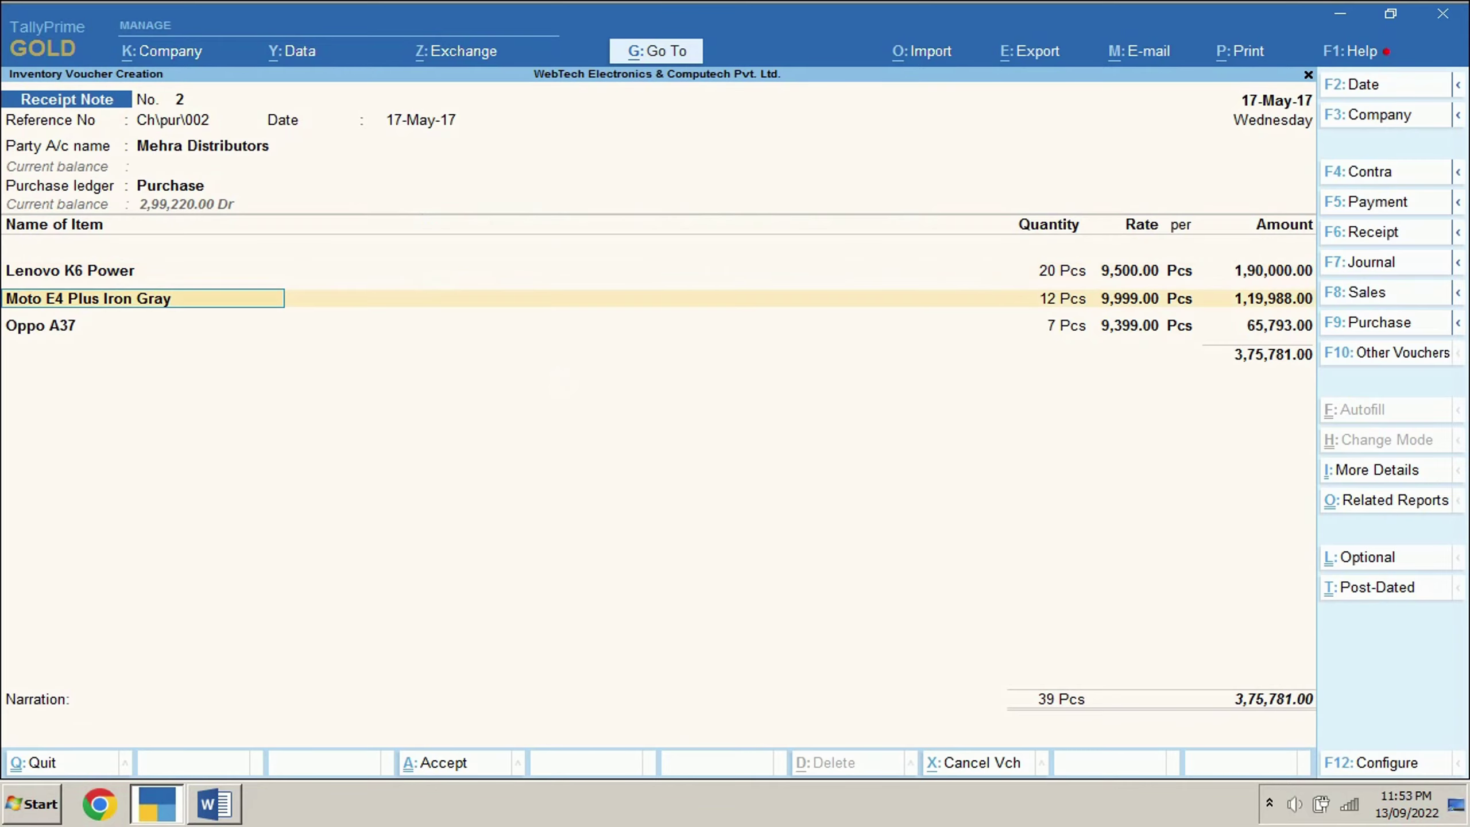
- Accept the Moto E4 Plus Iron Gray allocation with its 12 Pcs at 9,999.00 on the receipt note
key("Return")
key("Return")
key("Return")
key("Return")
key("Return")
key("Return")
key("Return")
key("Return")
key("Return")
- Accept the Oppo A37 allocation under tracking number Ch\pur\002 and save the receipt note without a narration
key("Return")
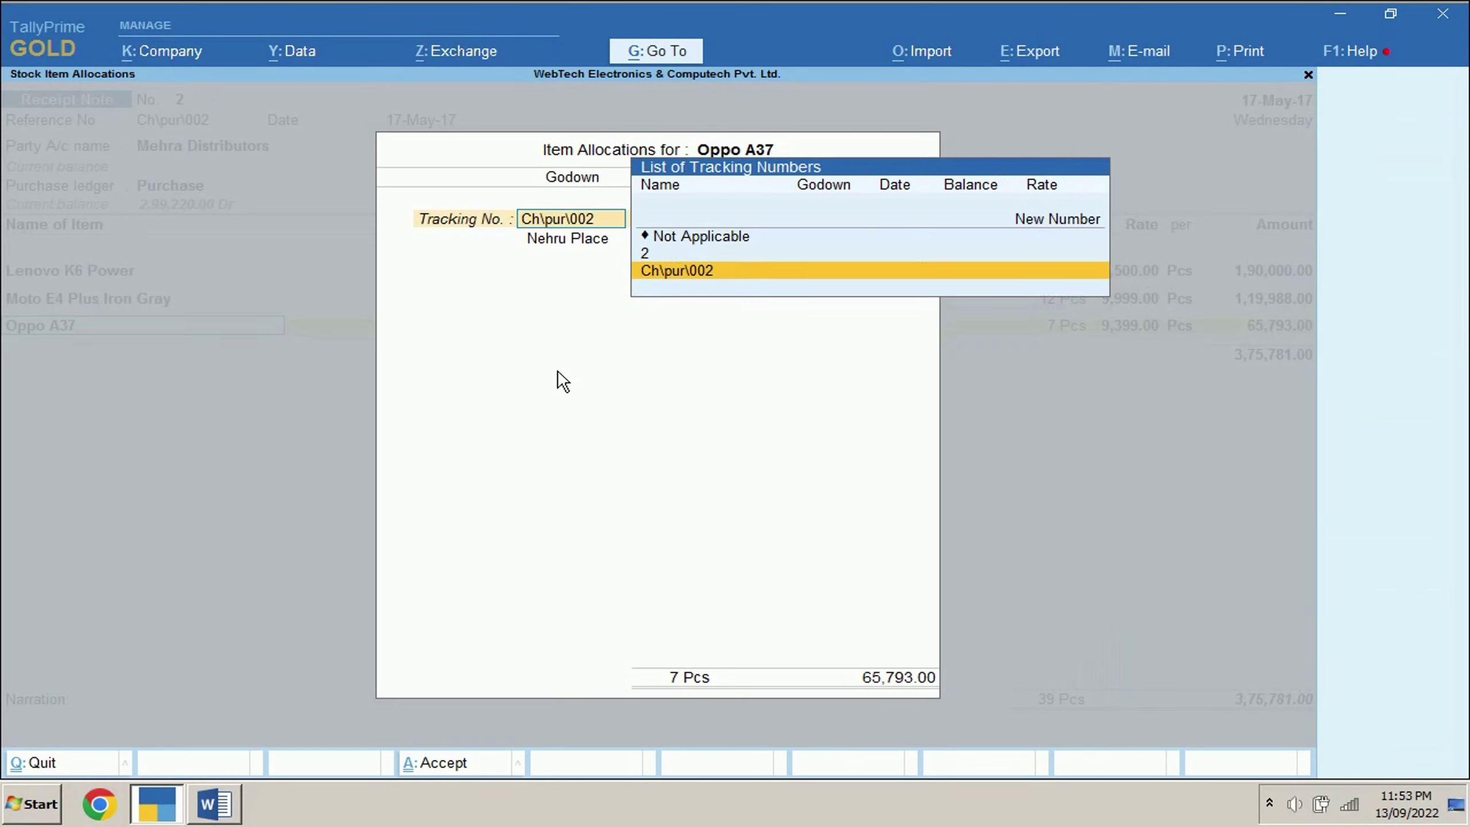
key("Return")
key("Return")
key("Return")
key("Return")
key("Return")
key("Return")
key("Return")
key("Return")
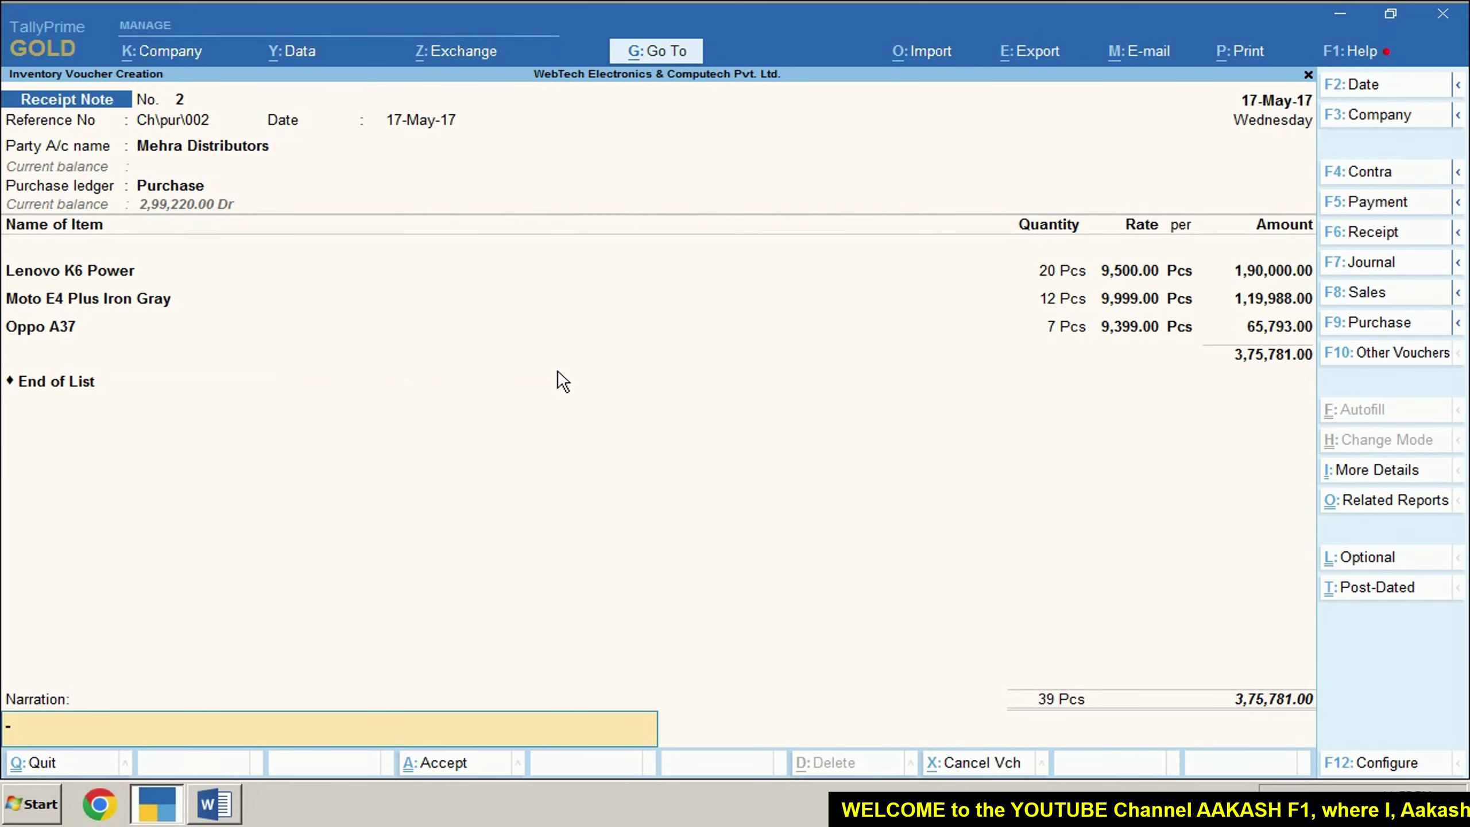
key("Return")
key("Return")
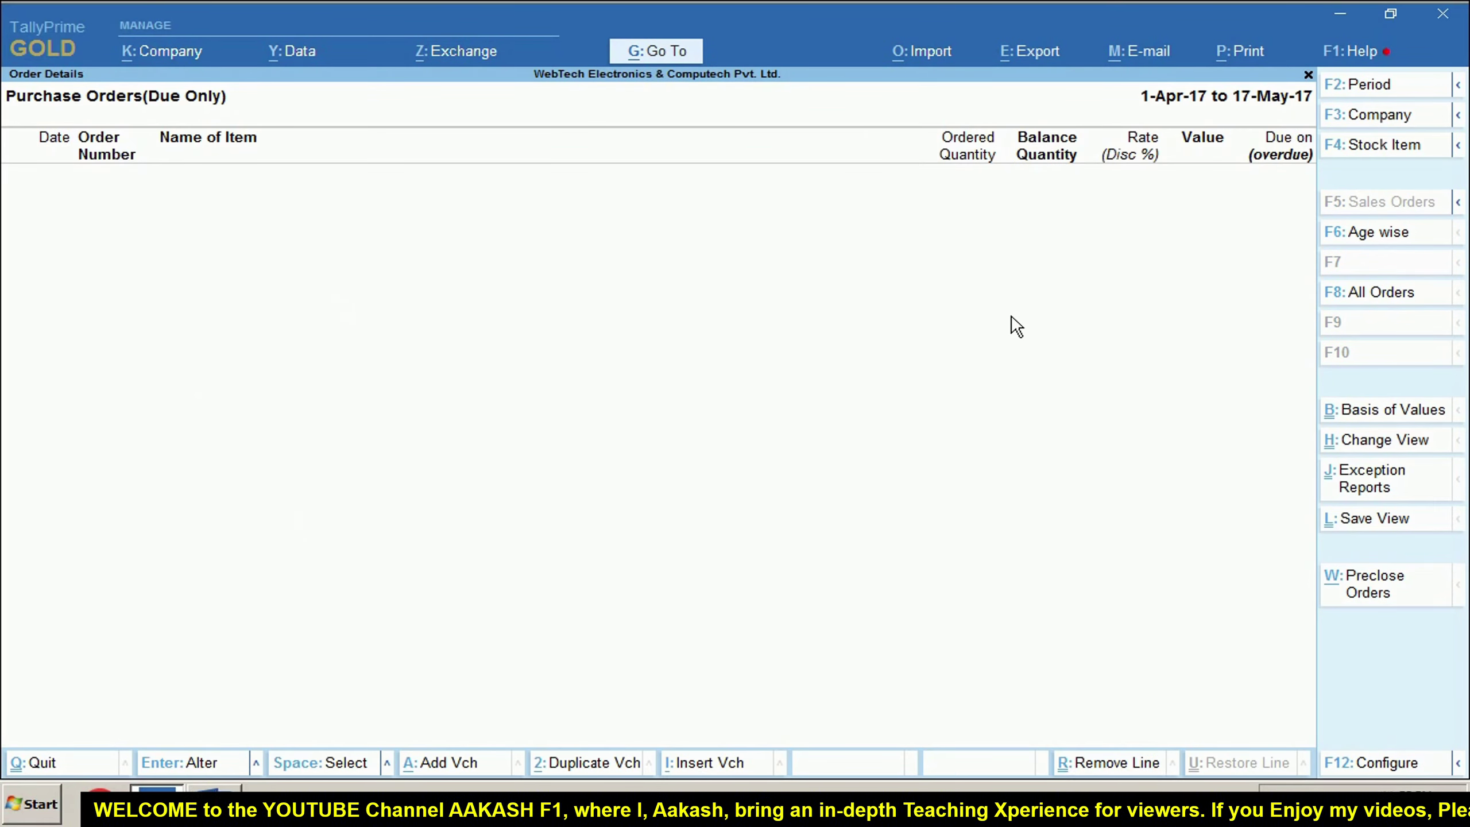
- Check the Purchase Bills Pending report for the Mehra Distributors goods, and return to the Gateway of Tally
key("Escape")
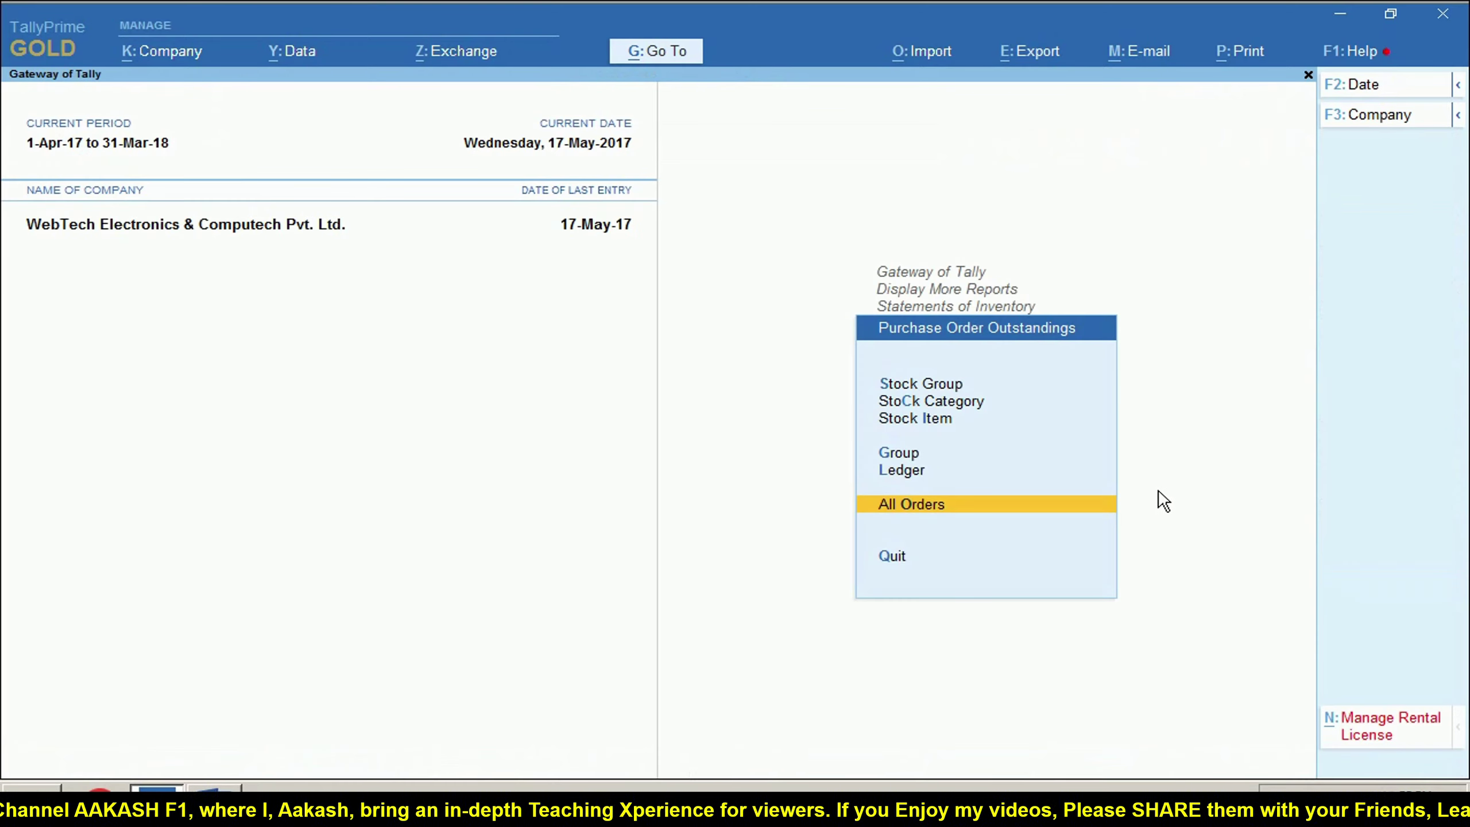
key("Escape")
key("u")
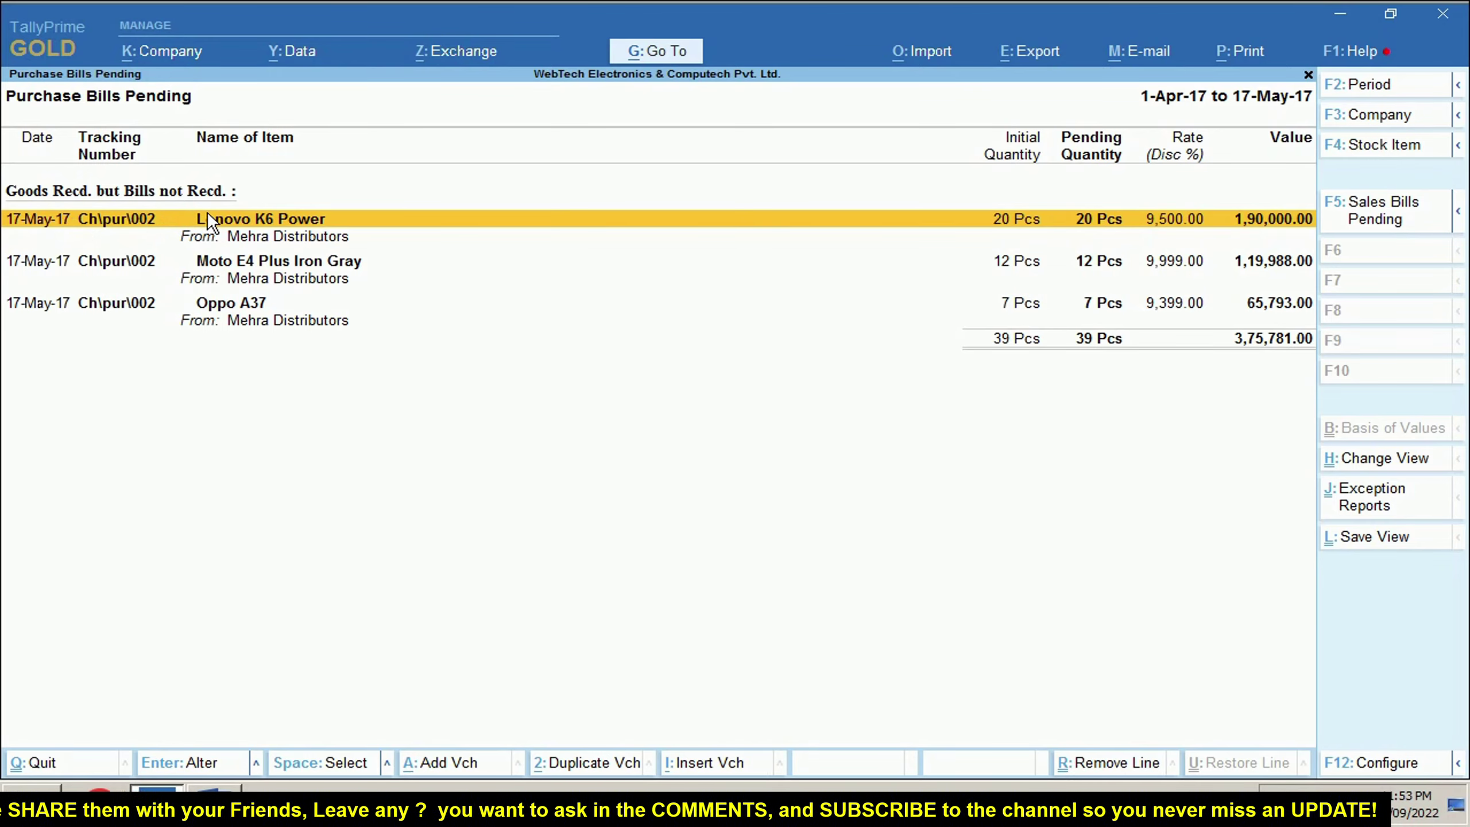
key("Escape")
key("Escape")
key("Escape")
key("Escape")
key("Escape")
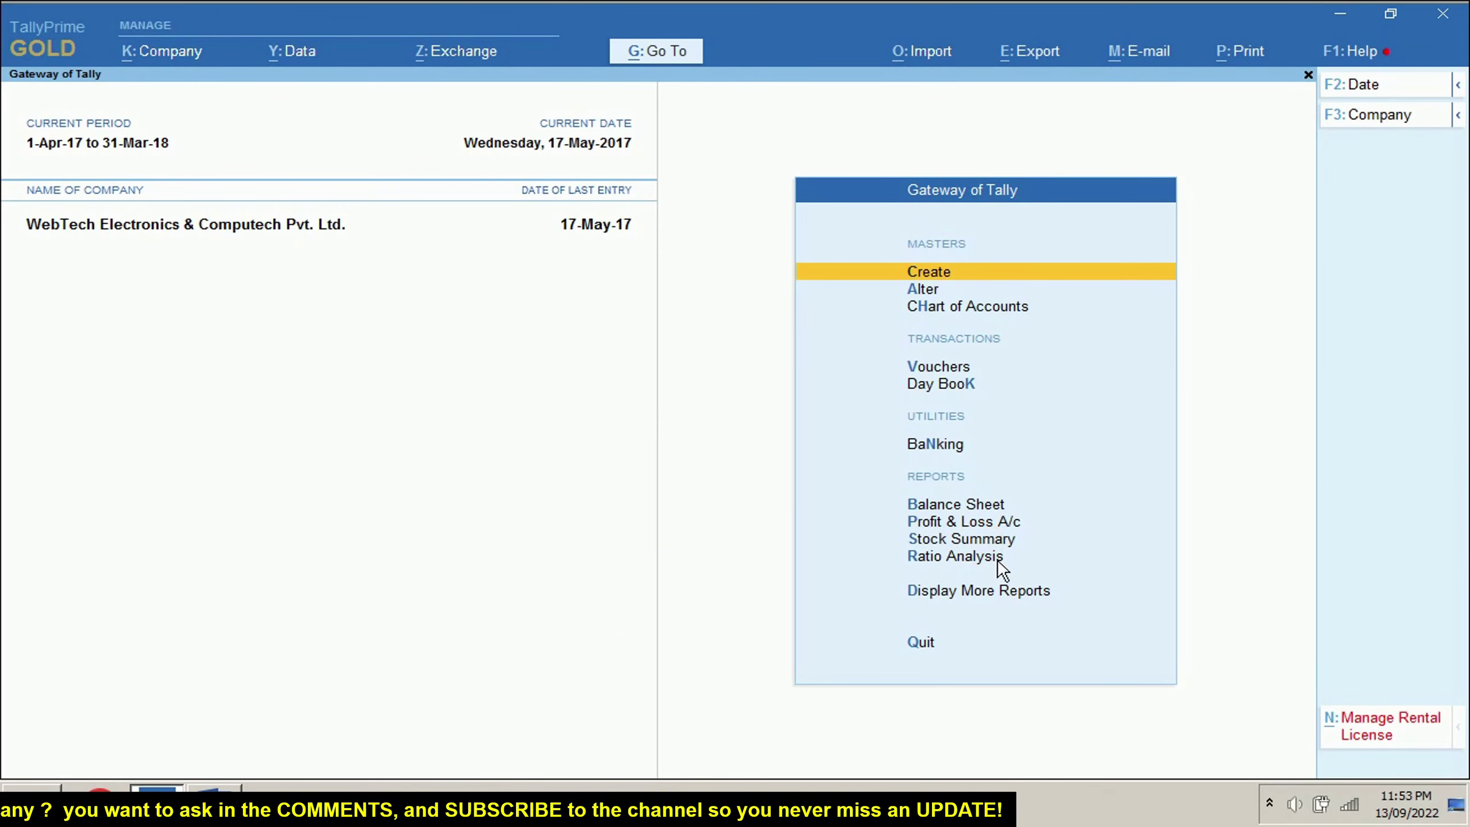
- Review the Stock Summary's item quantities and the detailed Profit & Loss A/c, including Purchase Bills to Come
key("s")
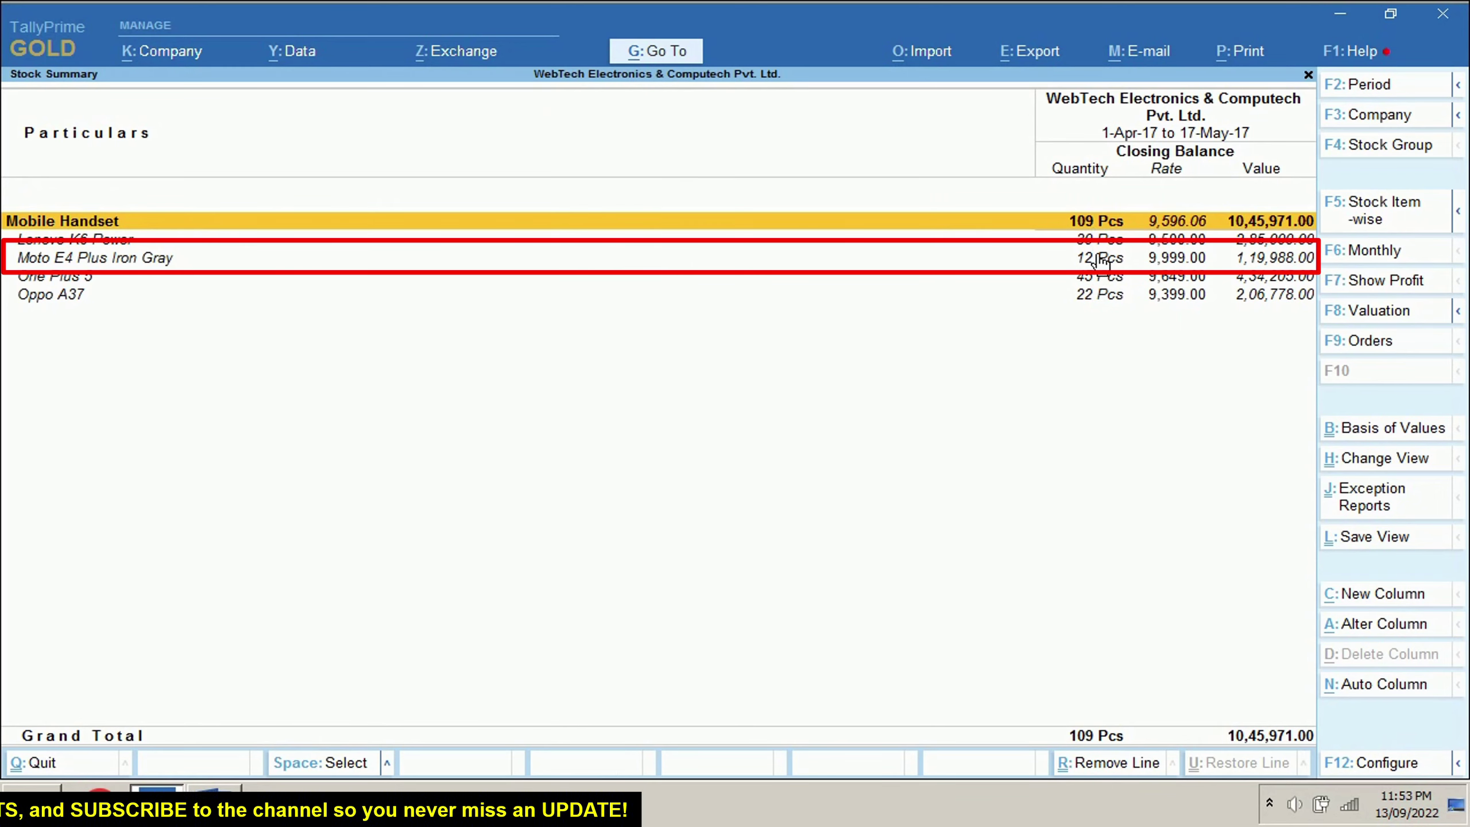
key("Escape")
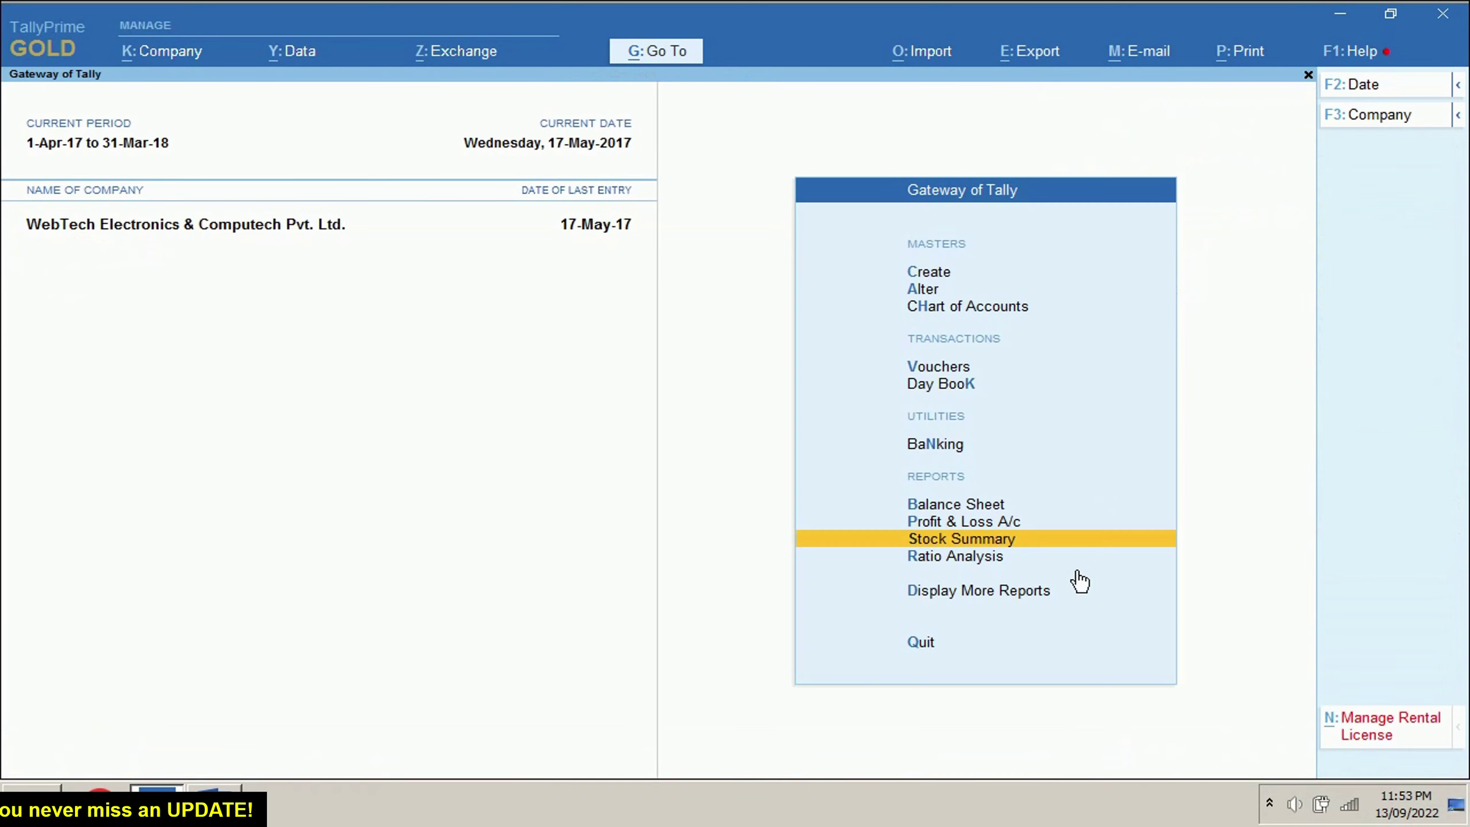
key("p")
key("alt+F5")
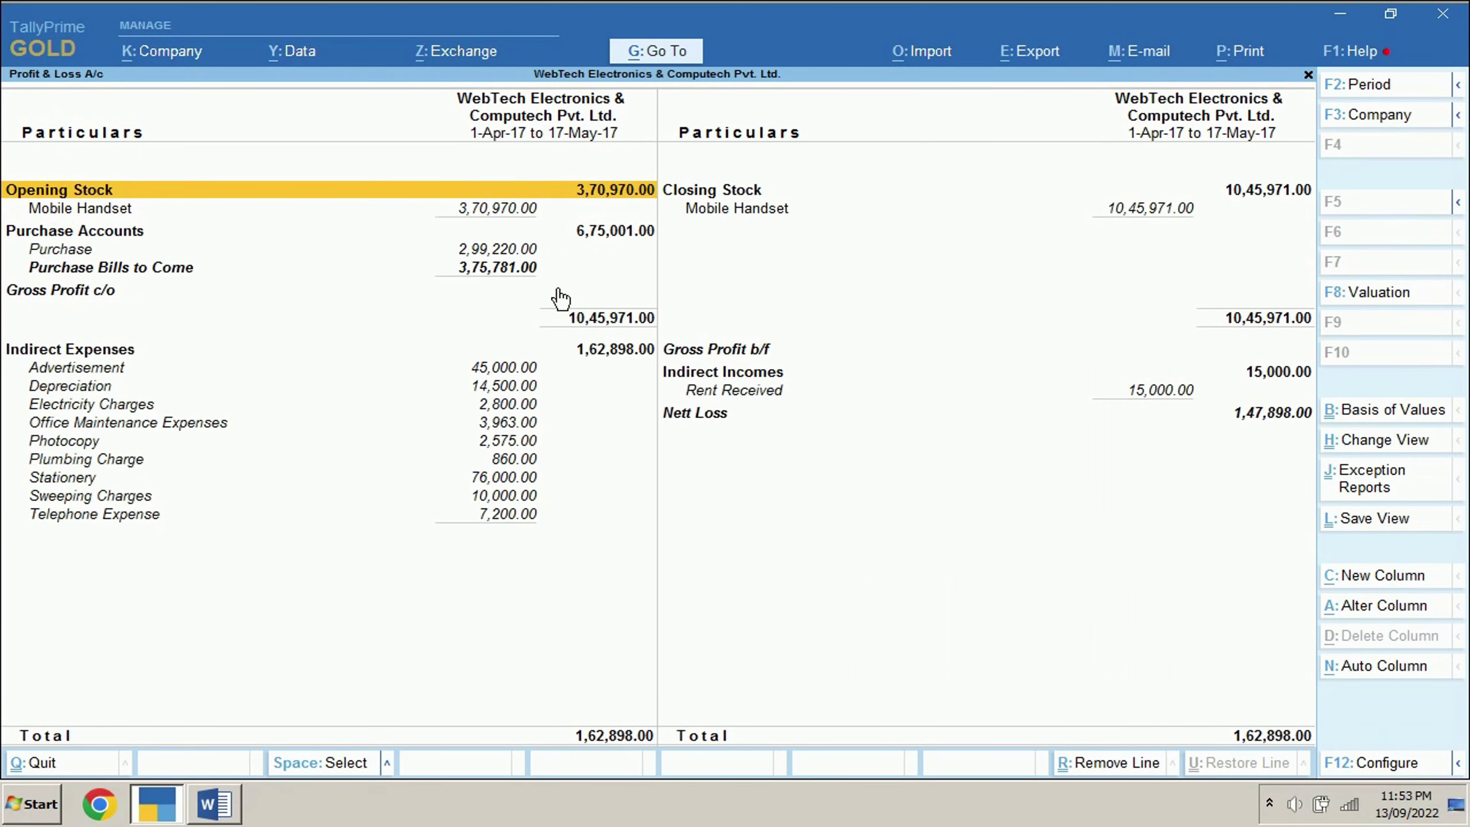
key("Down")
key("Down")
key("Down")
key("Down")
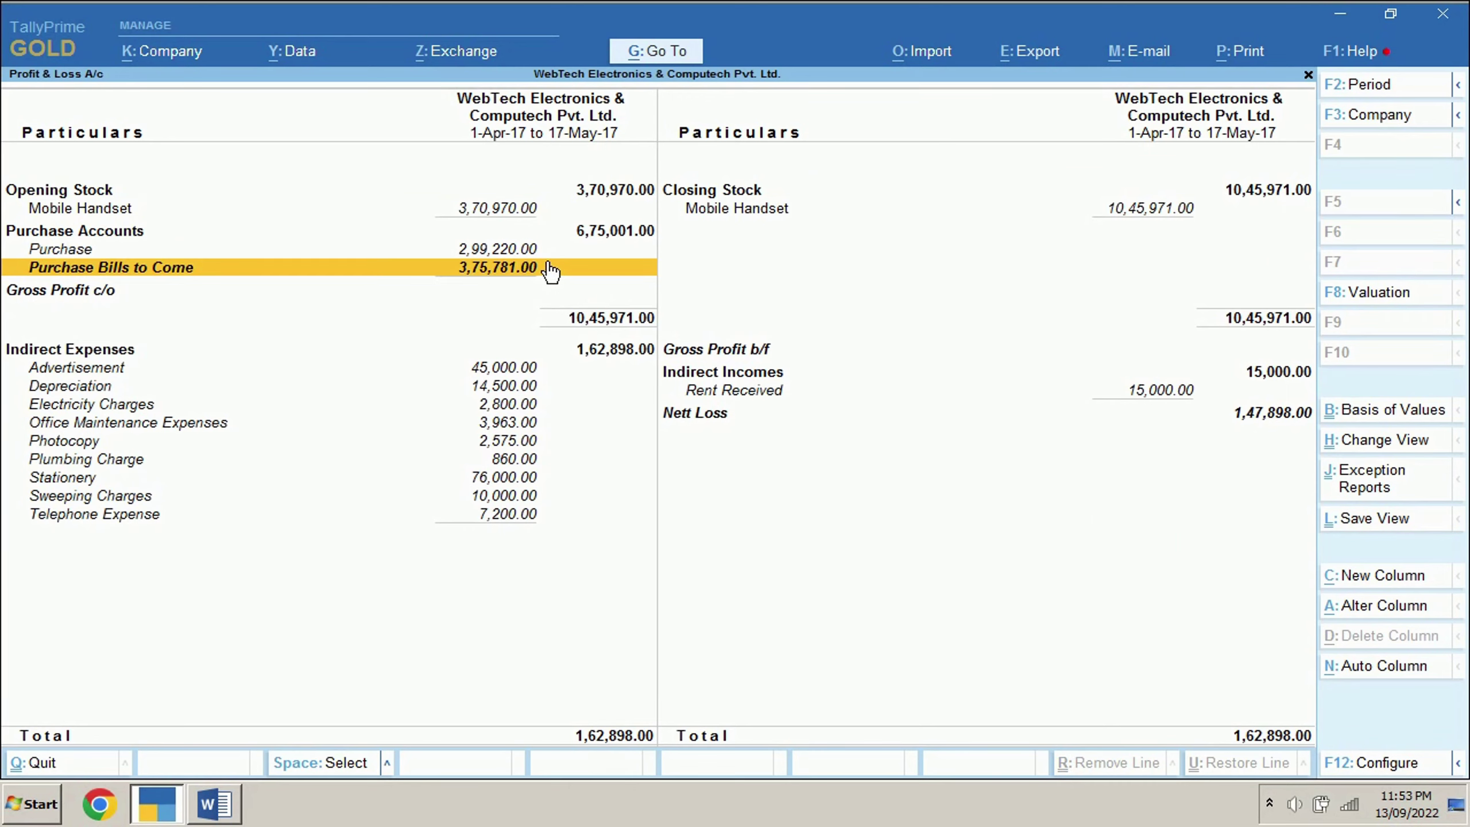
key("Up")
key("Escape")
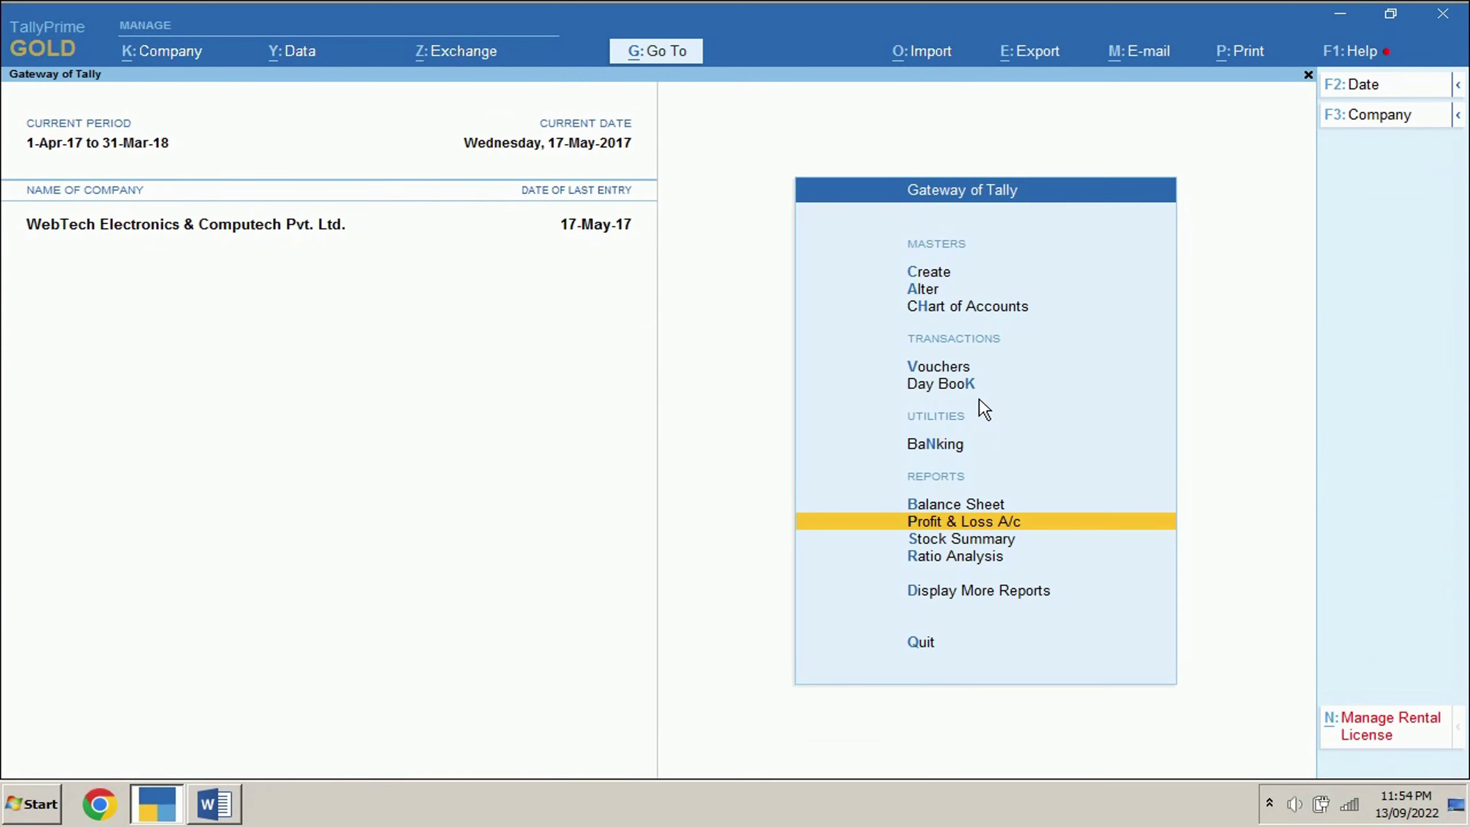
- Open a Purchase voucher and copy bill number GST\17-18\2 from the Word brief as its supplier invoice number, dated 17-May-17
key("v")
key("F9")
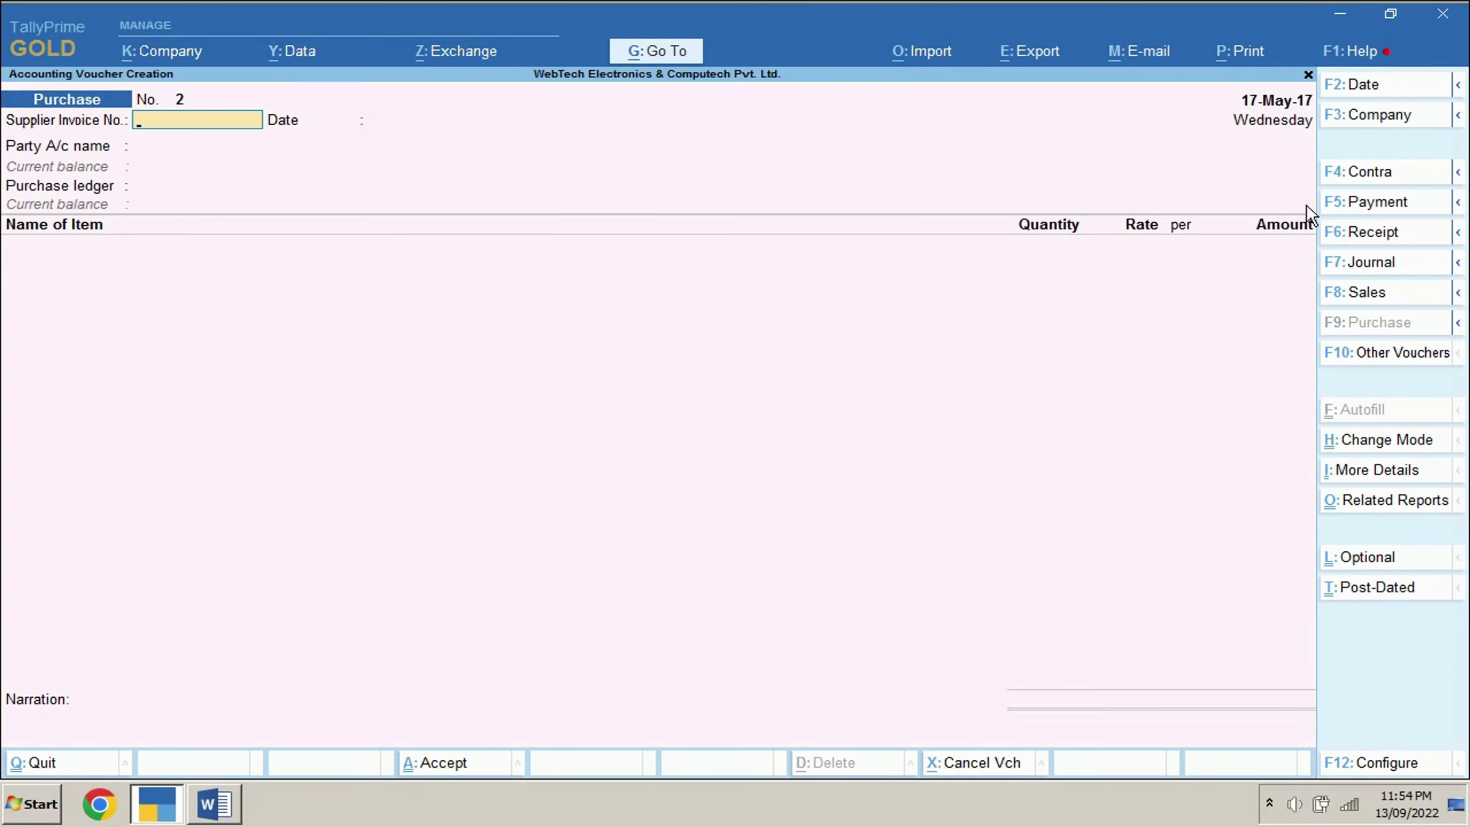
key("alt+Tab")
left_click_drag(1187, 405, 380, 449)
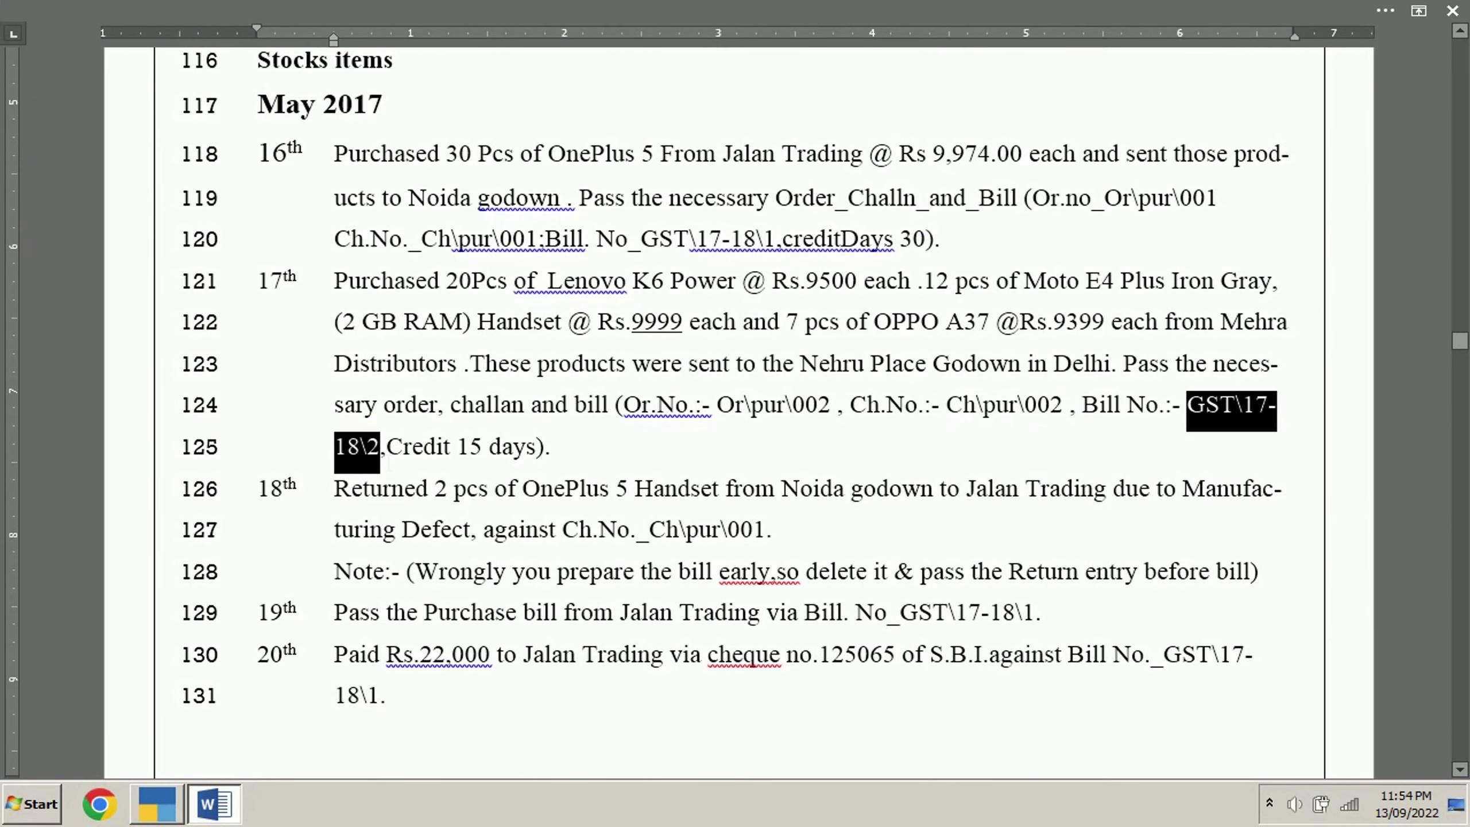
key("ctrl+c")
key("alt+Tab")
key("ctrl+alt+v")
key("Return")
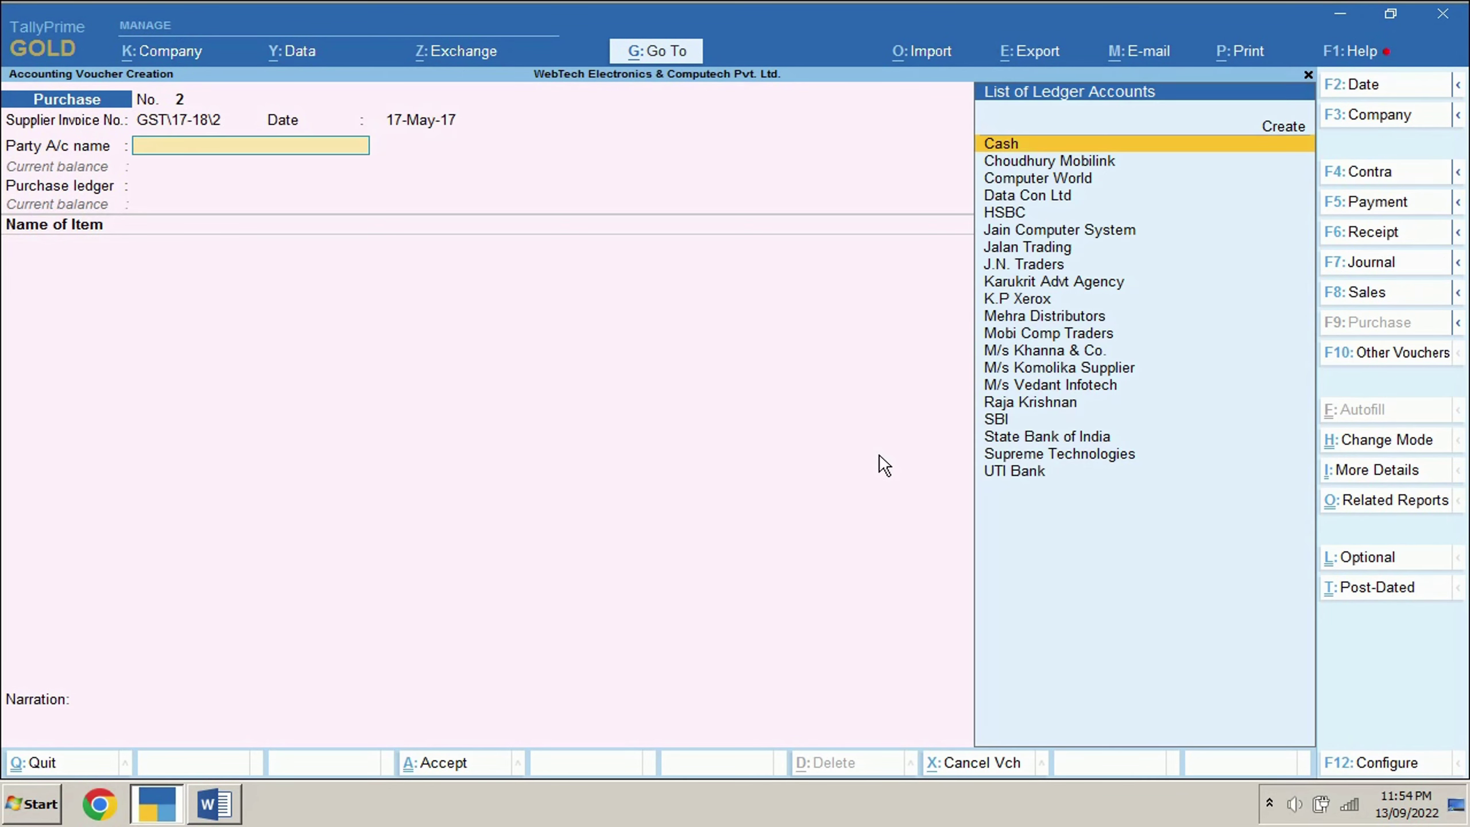
- Select Mehra Distributors as the purchase voucher's party and link receipt note Ch\pur\002 to it
type("me")
key("Return")
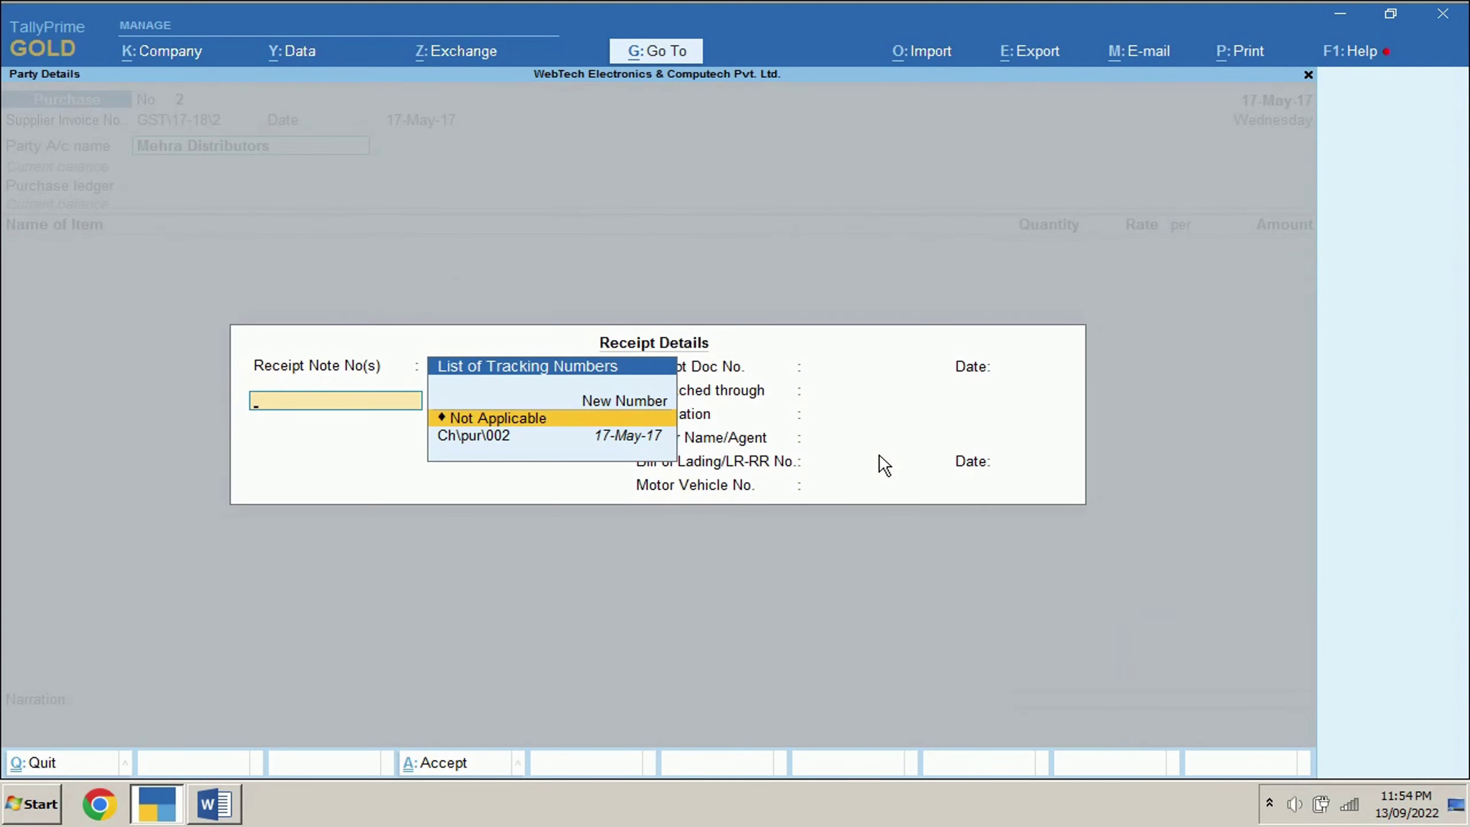
key("Down")
key("Return")
key("Return")
key("Return")
key("Return")
key("Return")
key("Return")
key("Return")
key("Return")
key("Return")
key("Return")
key("Return")
key("Return")
key("Return")
key("Return")
key("Return")
key("Return")
key("Return")
key("Return")
key("Return")
key("Return")
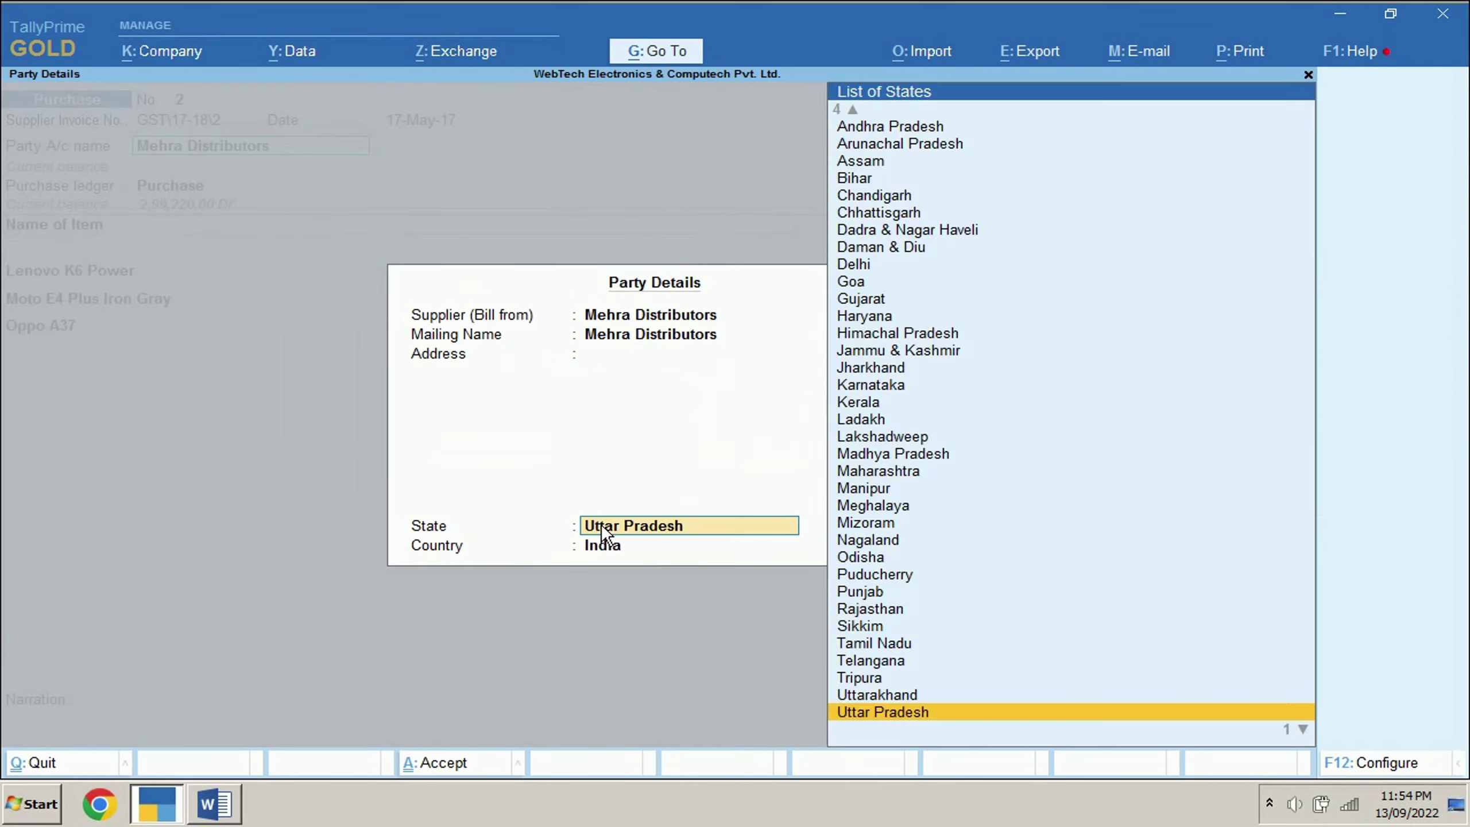
- Accept the party details and the Lenovo K6 Power, Moto E4 Plus Iron Gray and Oppo A37 allocations under tracking number Ch\pur\002
key("Return")
key("Return")
key("Return")
key("Return")
key("Return")
key("Return")
key("Return")
key("Return")
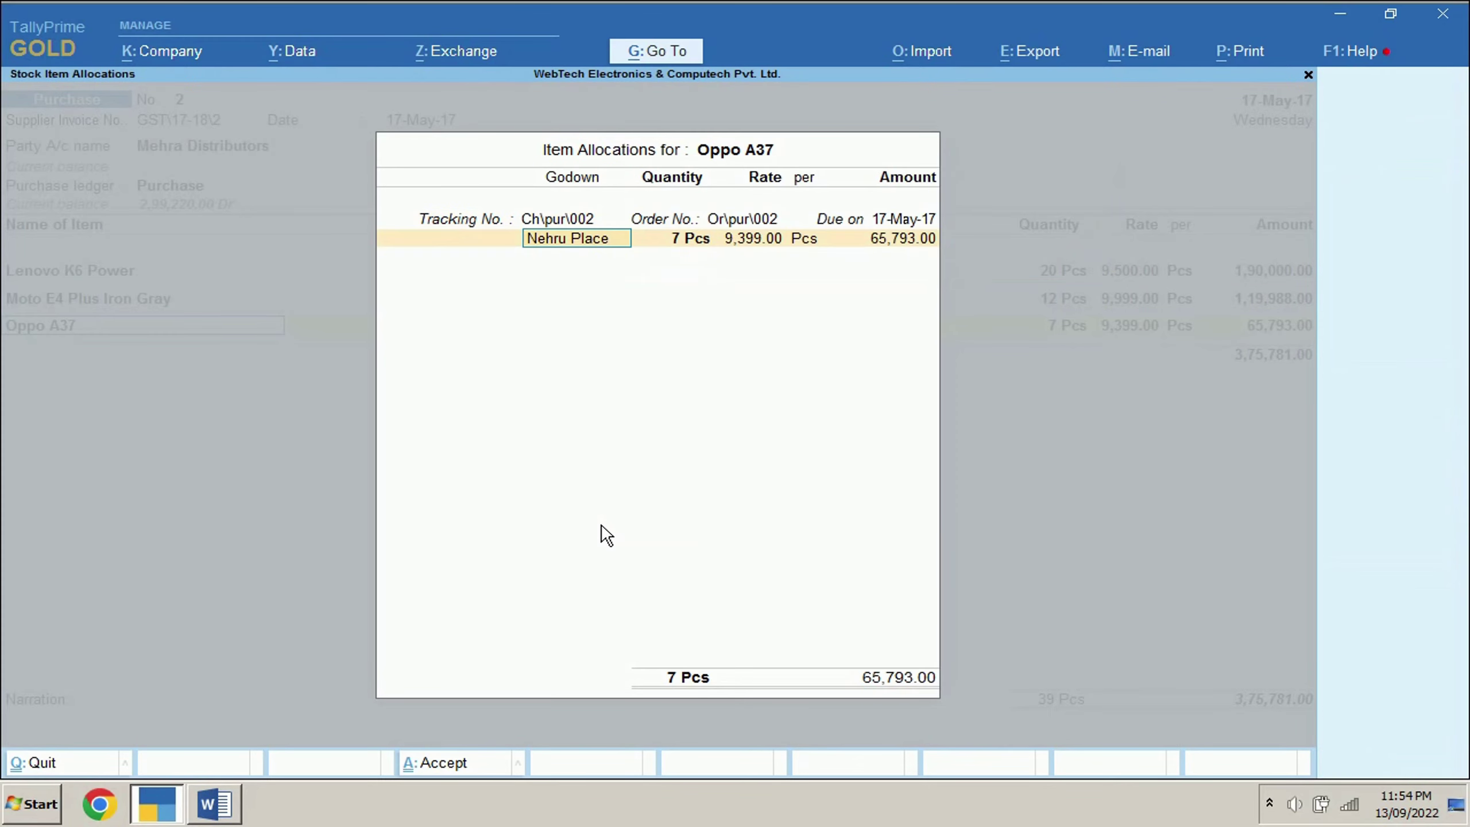
key("Return")
key("Return")
key("Return")
key("Return")
key("Return")
key("Return")
key("Return")
key("Return")
key("Return")
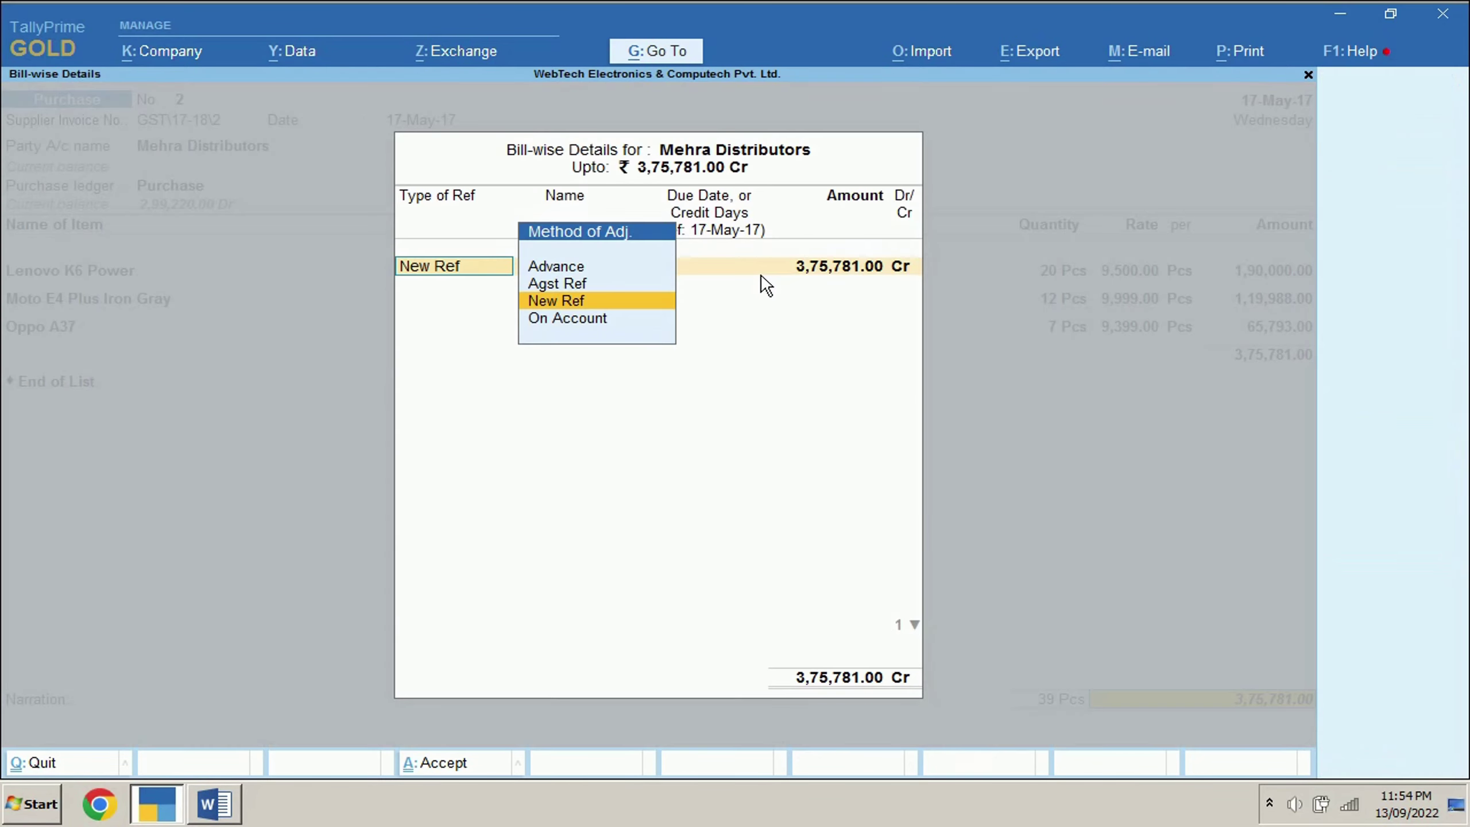
- Enter a New Ref bill GST\17-18\2 with 15 credit days and save the purchase voucher without a narration
key("alt+Tab")
double_click(481, 453)
key("alt+Tab")
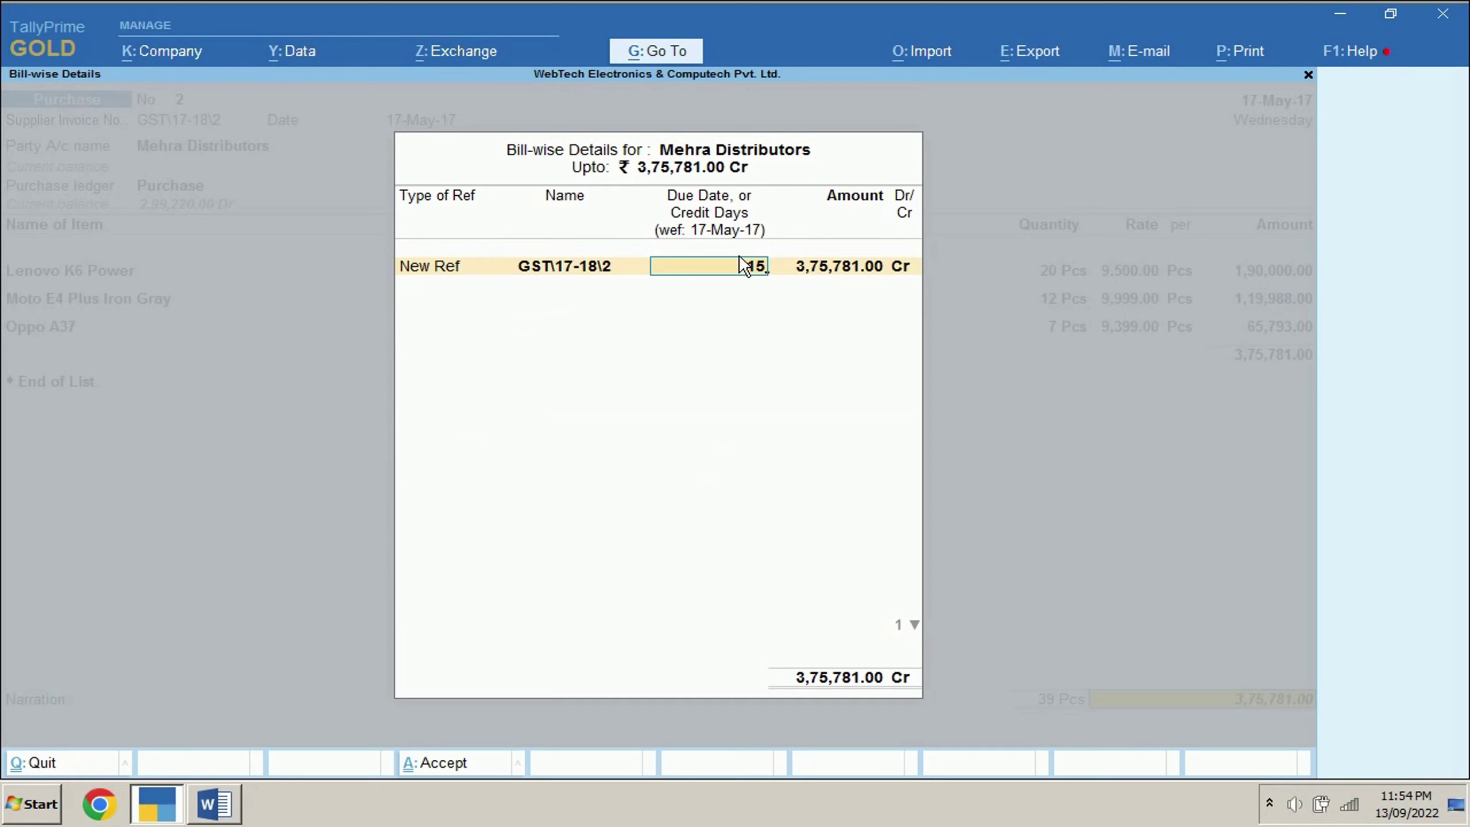
key("Return")
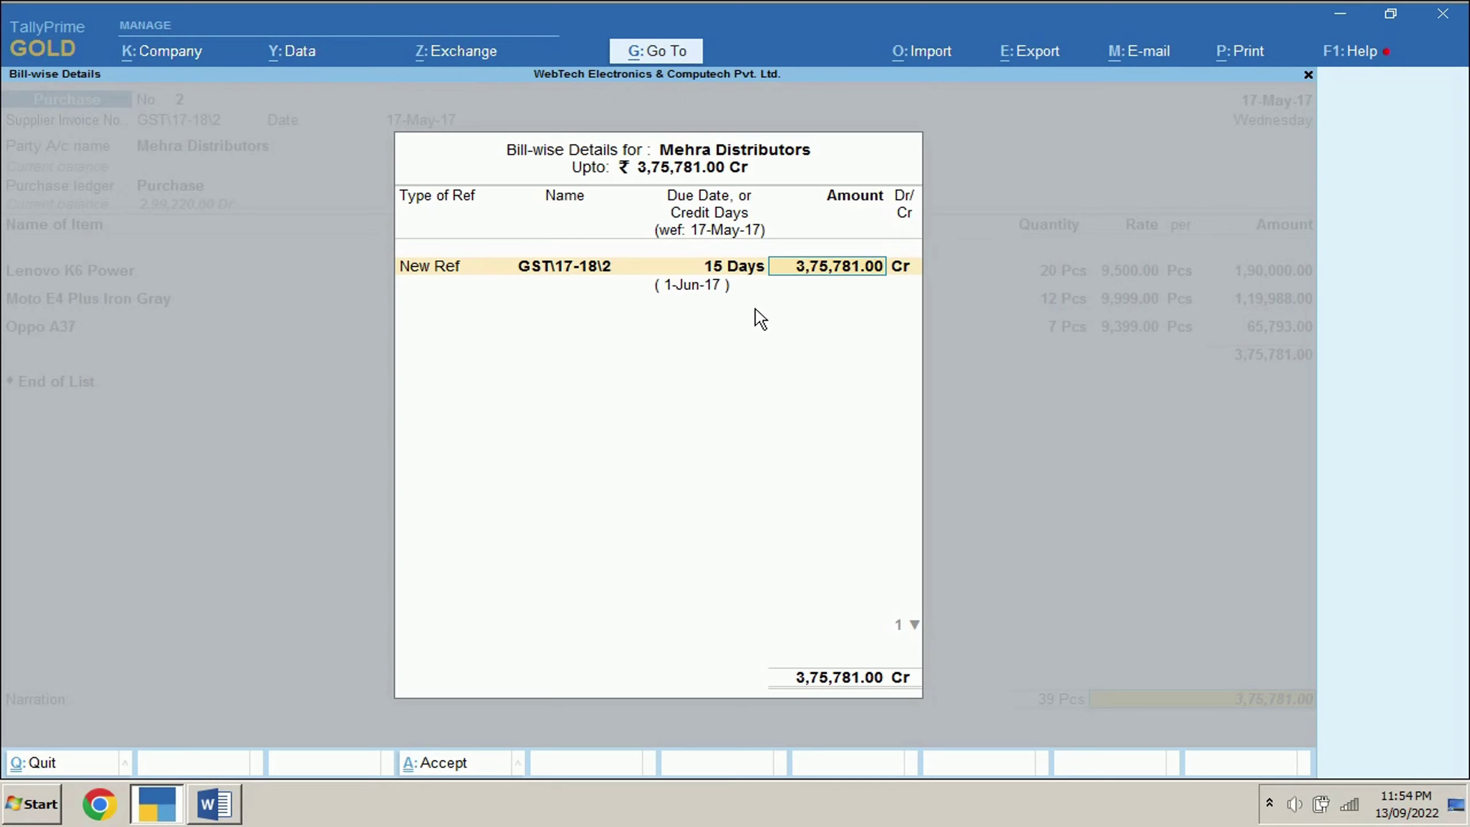
key("Return")
key("Return")
key("Return")
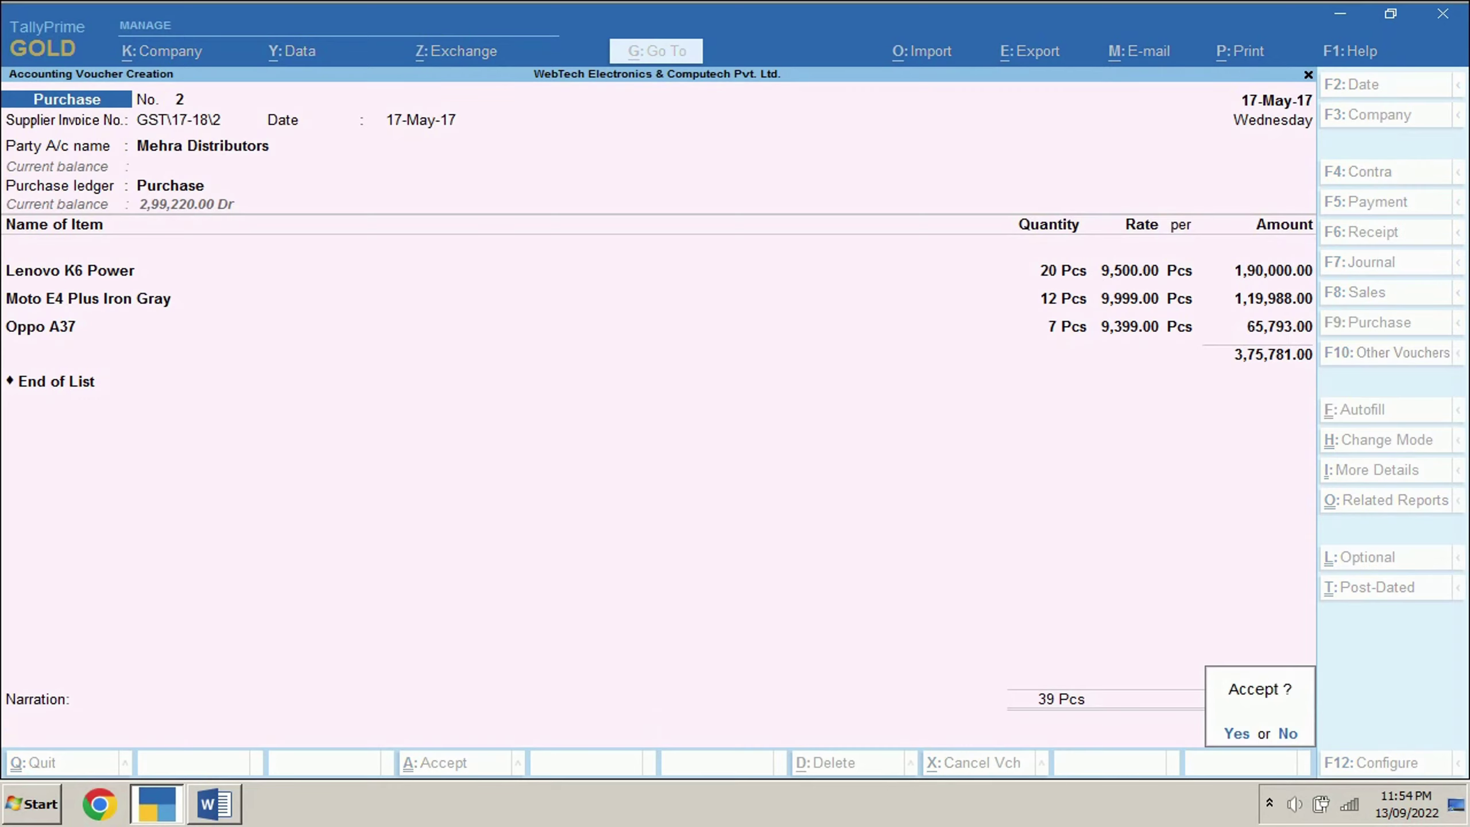
key("Return")
- Check the Purchase Bills Pending report for goods from Mehra Distributors that remain unbilled
key("Escape")
key("Return")
key("d")
key("v")
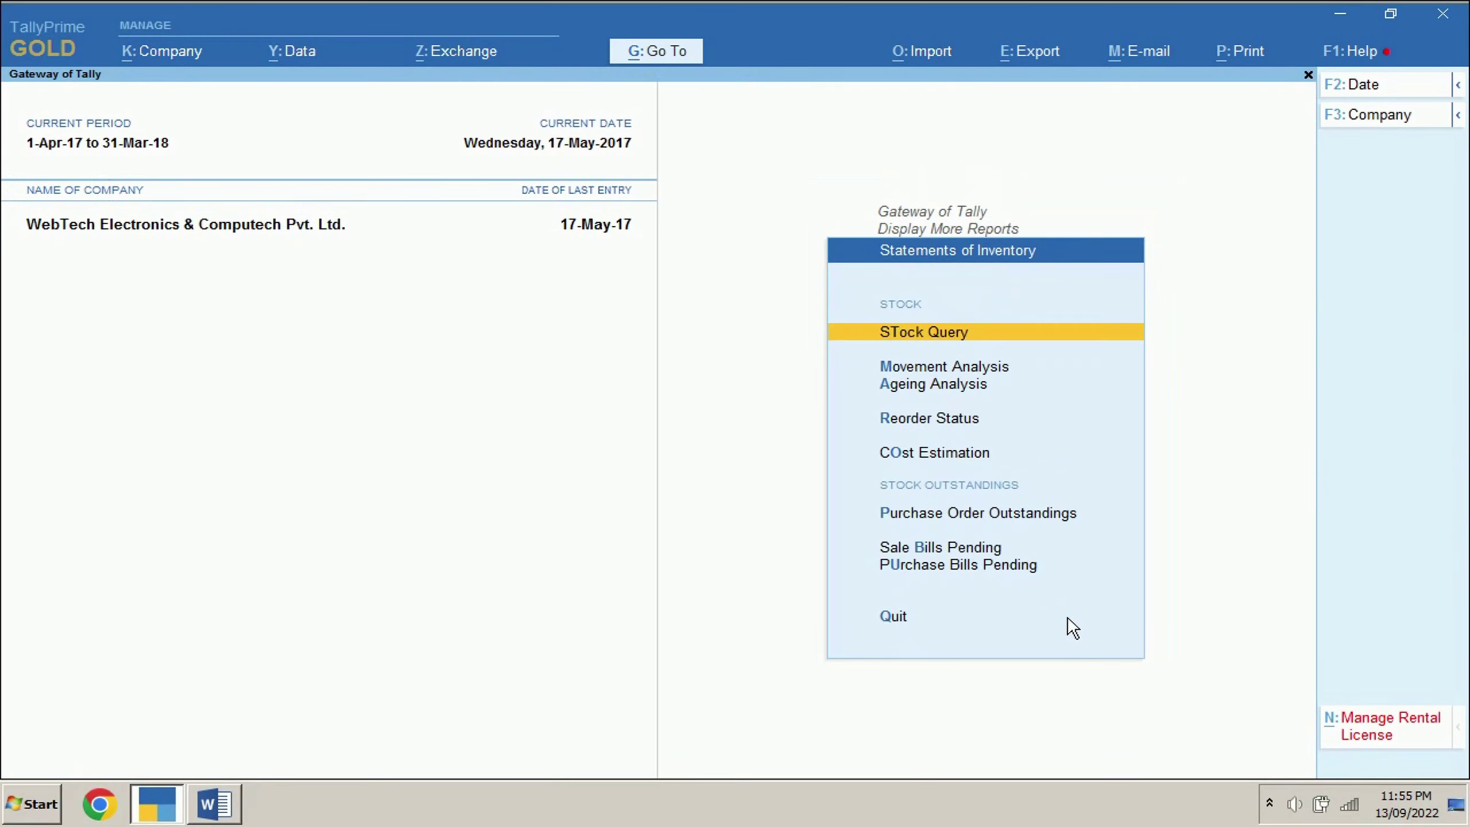
key("u")
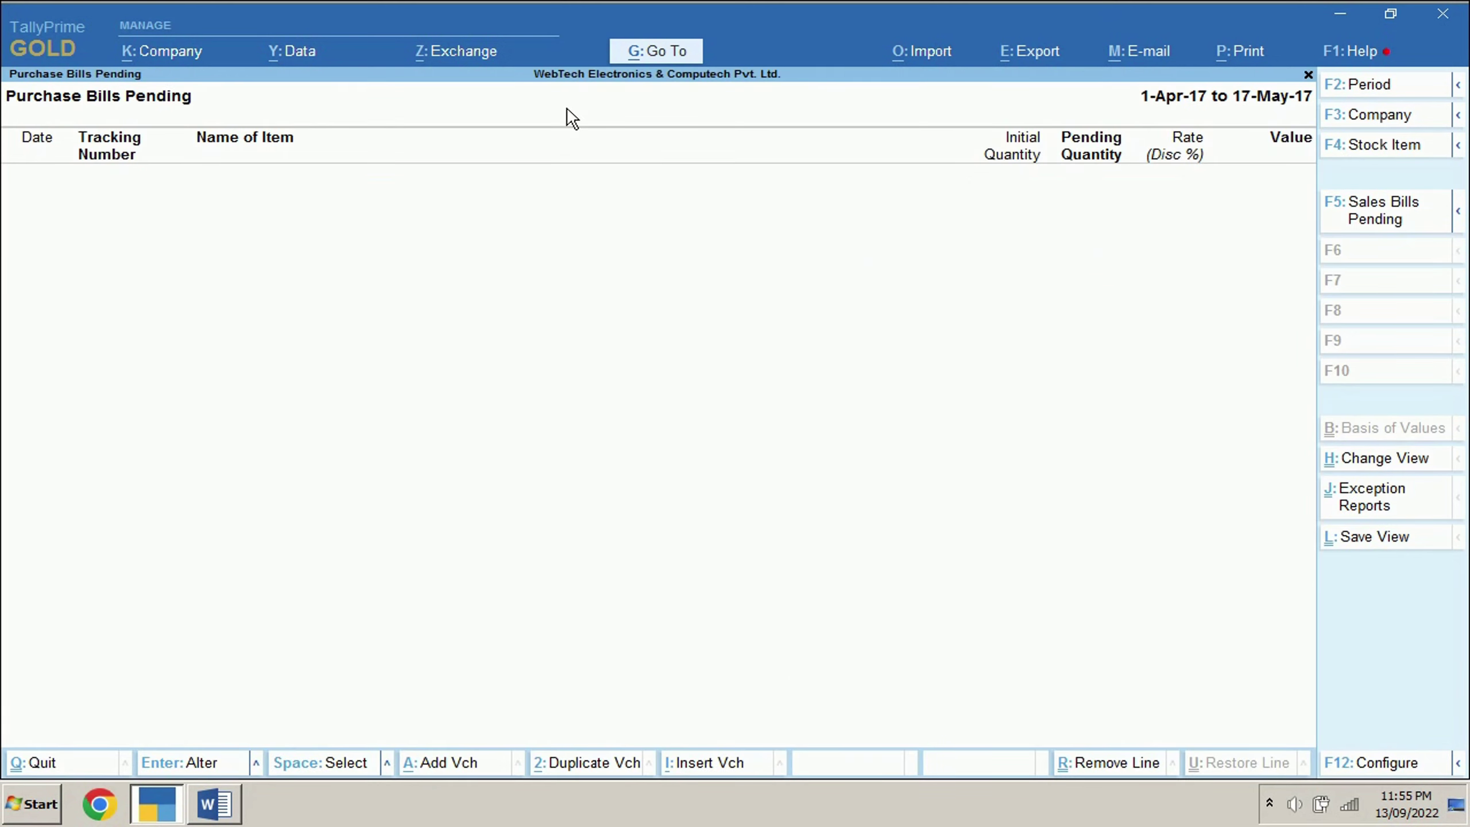
key("Escape")
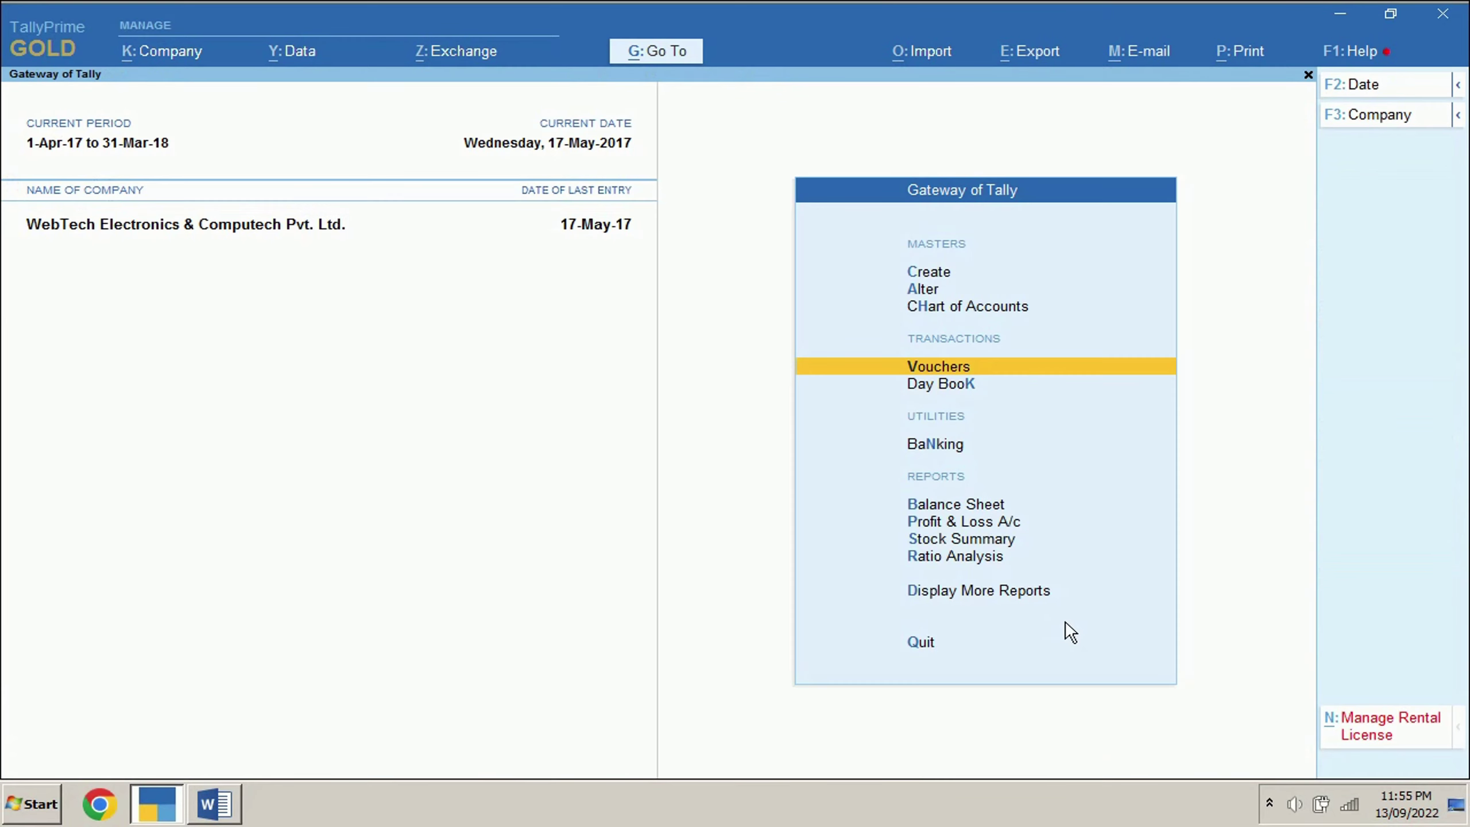
key("d")
key("e")
key("u")
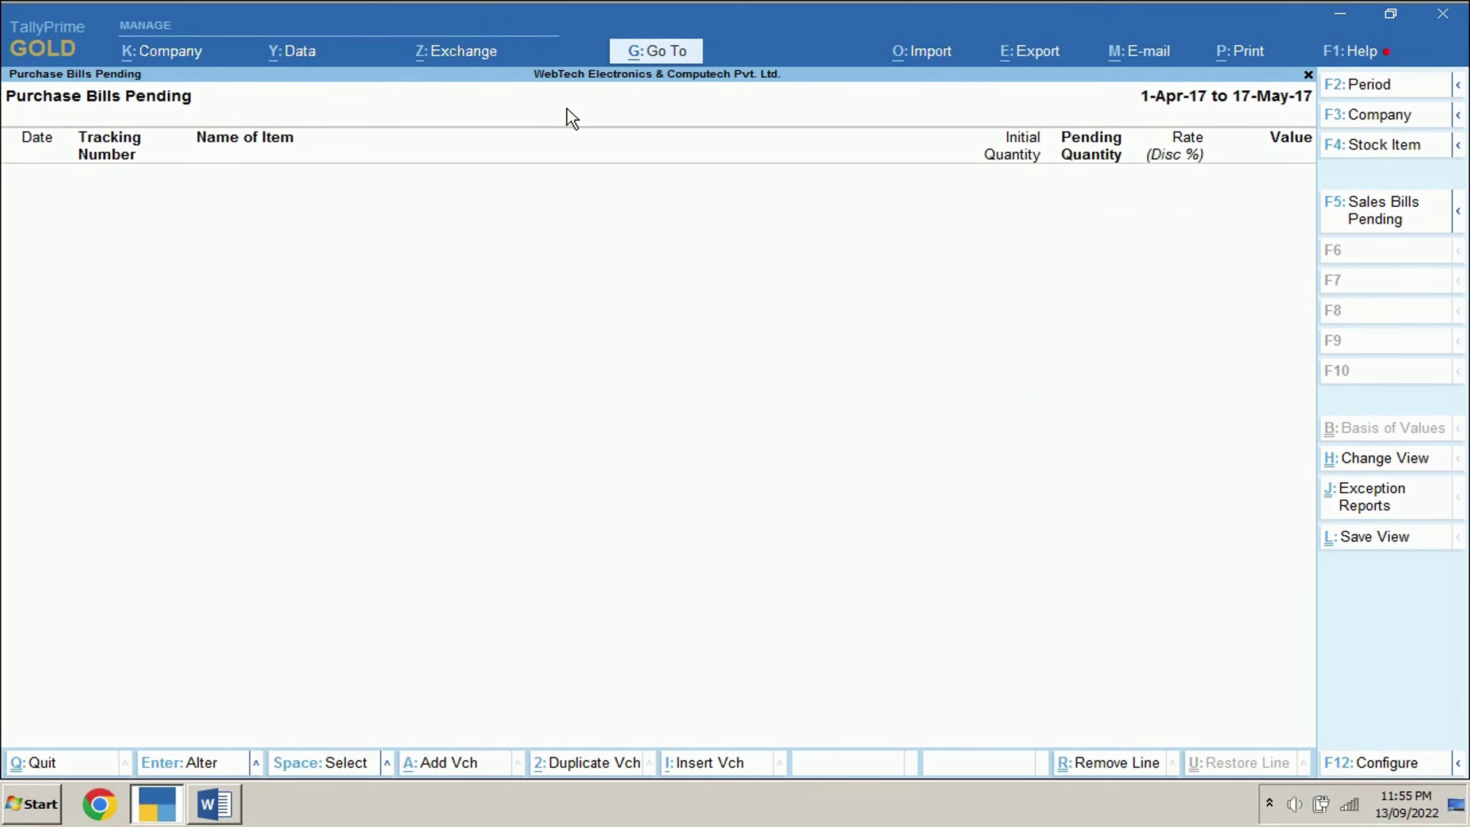
key("Escape")
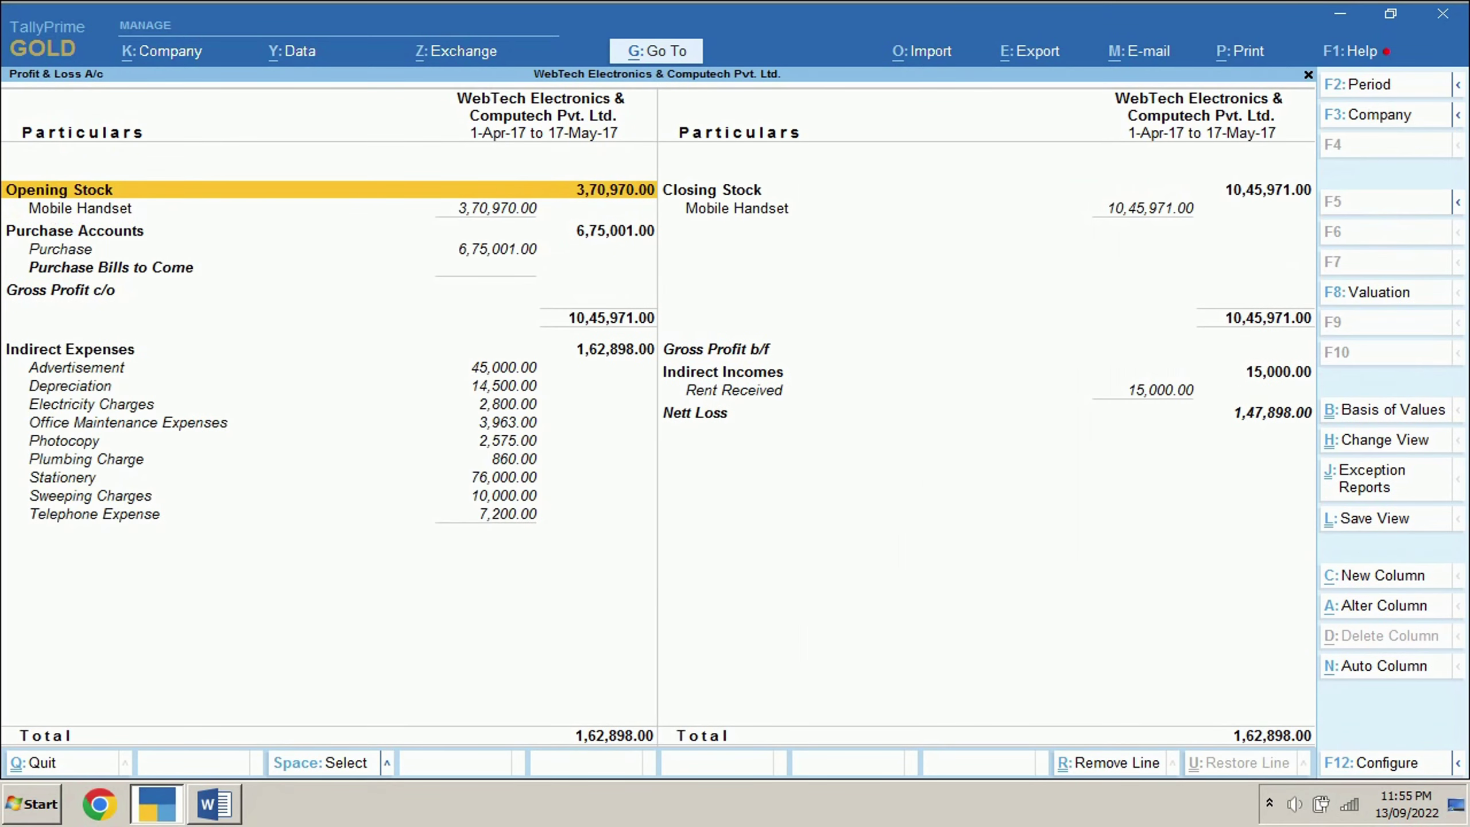
- Review purchases and Purchase Bills to Come in the Profit & Loss A/c, and return to the Gateway of Tally
left_click(426, 249)
key("Escape")
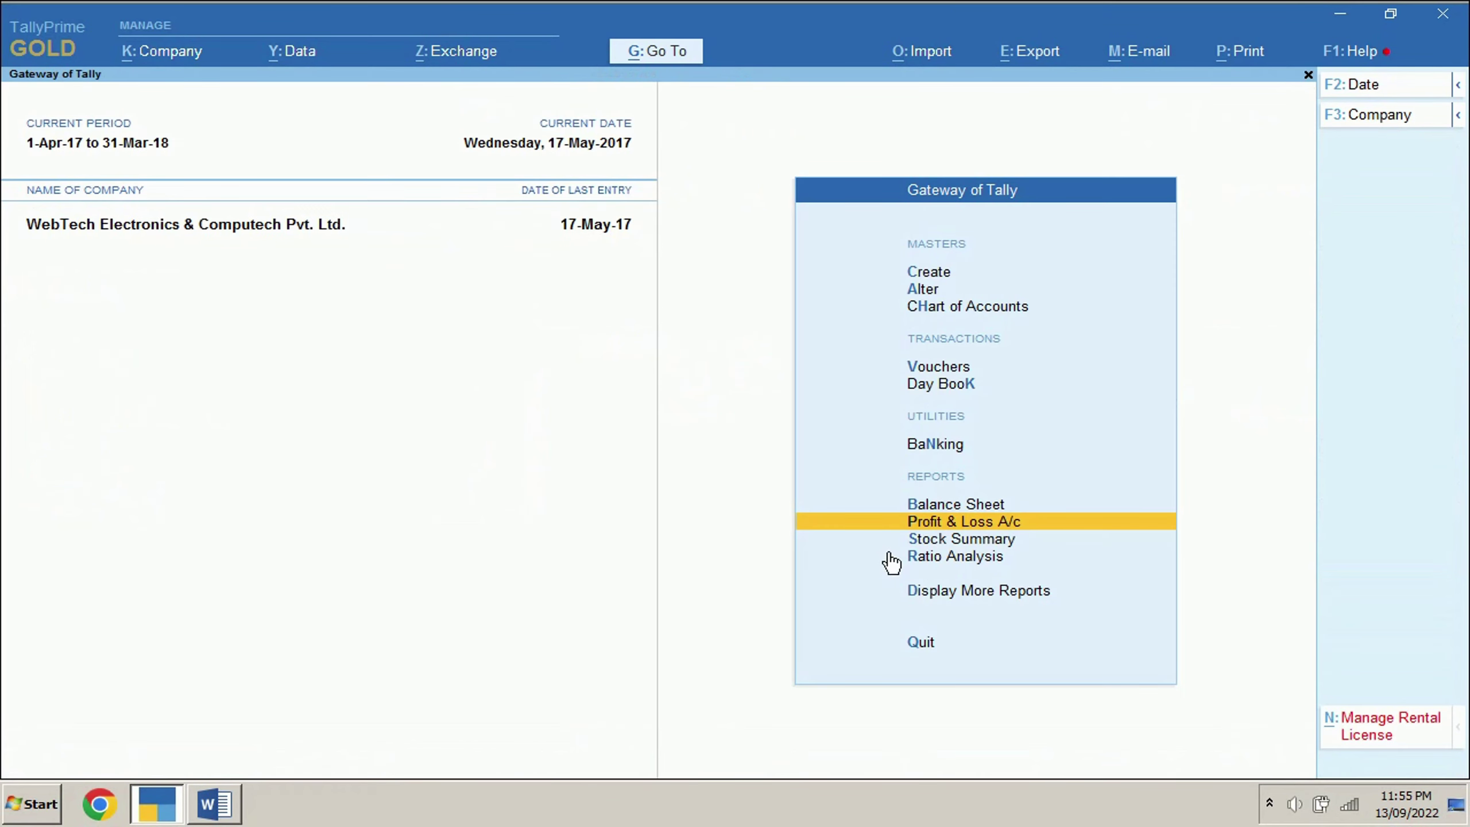
key("Escape")
key("Escape")
- Read the 18 May return entry and its note in the Word brief, and switch back to TallyPrime
key("alt+Tab")
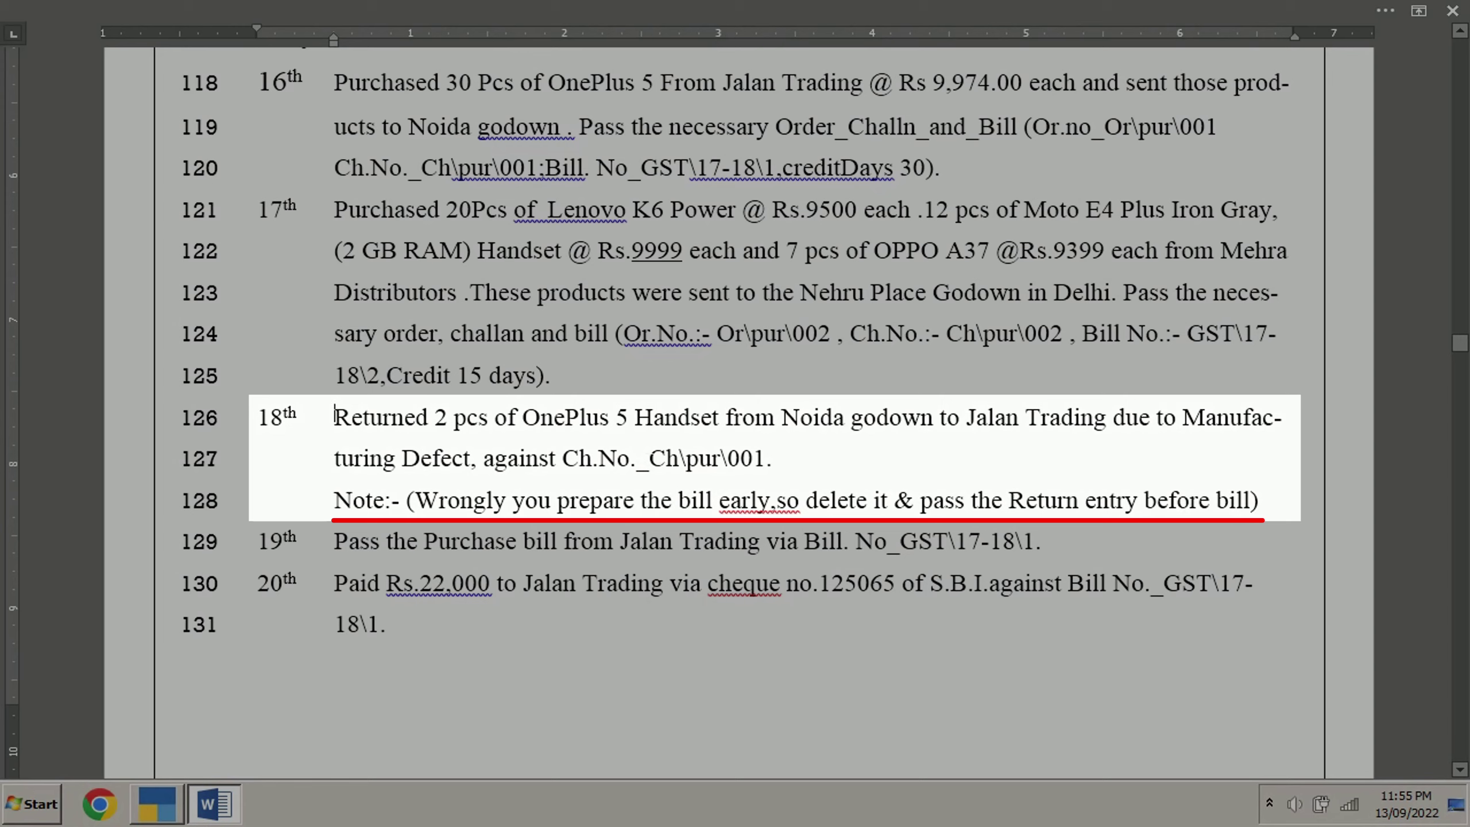
key("alt+Tab")
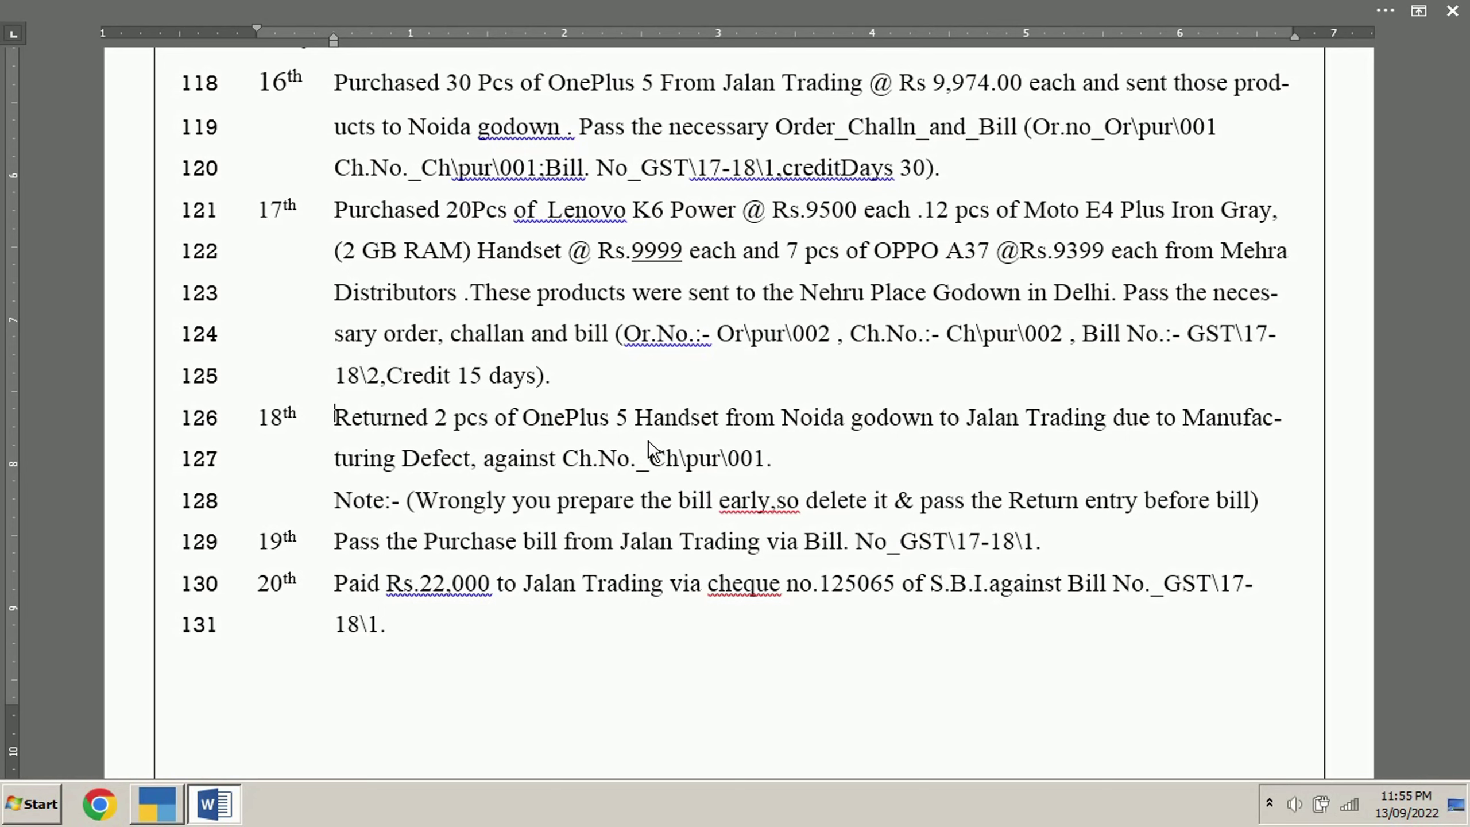
key("alt+Tab")
- Delete Jalan Trading's 16-May-17 purchase voucher from One Plus 5's stock item vouchers, and return to the Gateway of Tally
key("s")
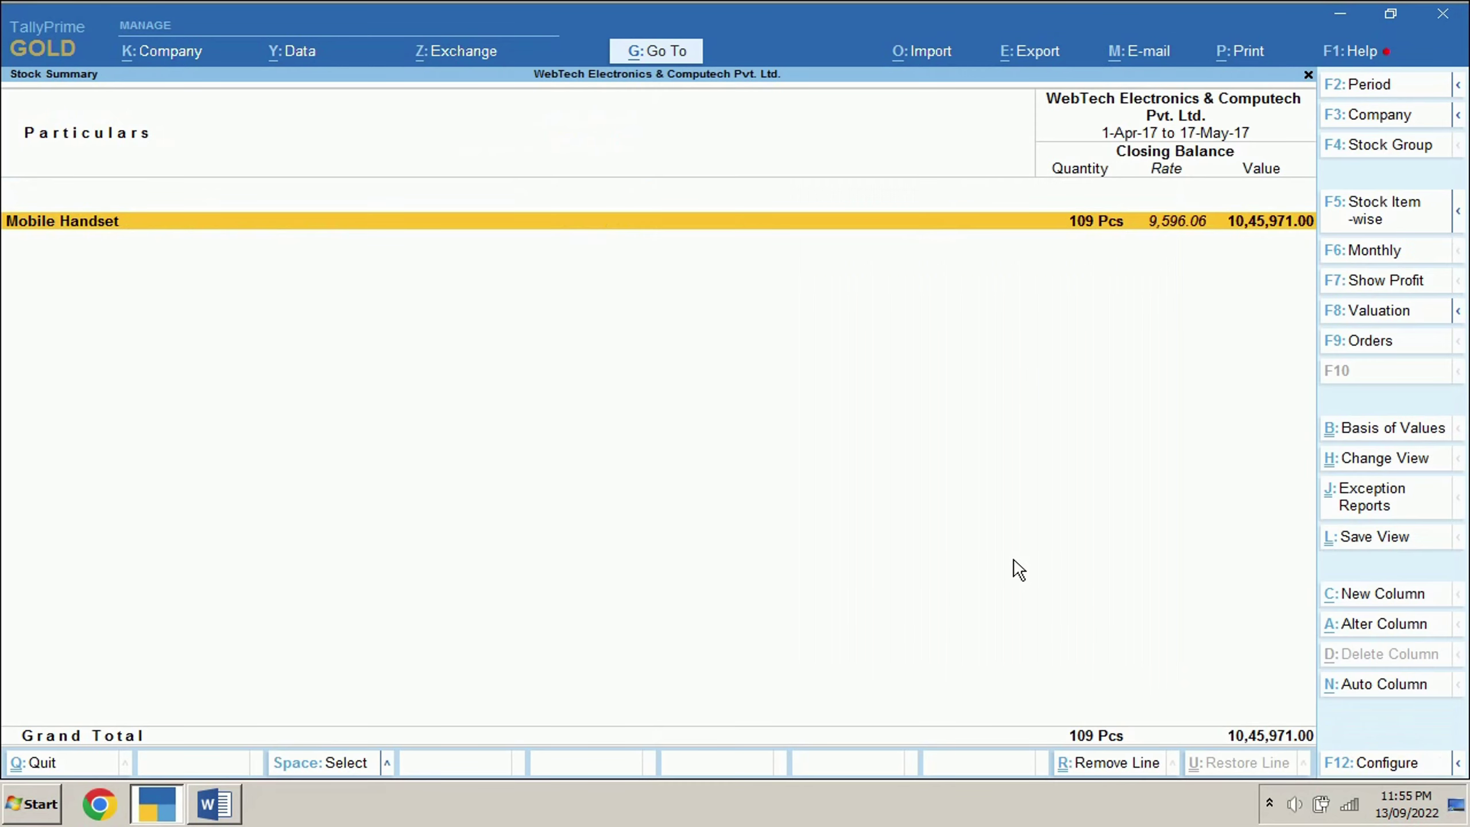
key("alt+F5")
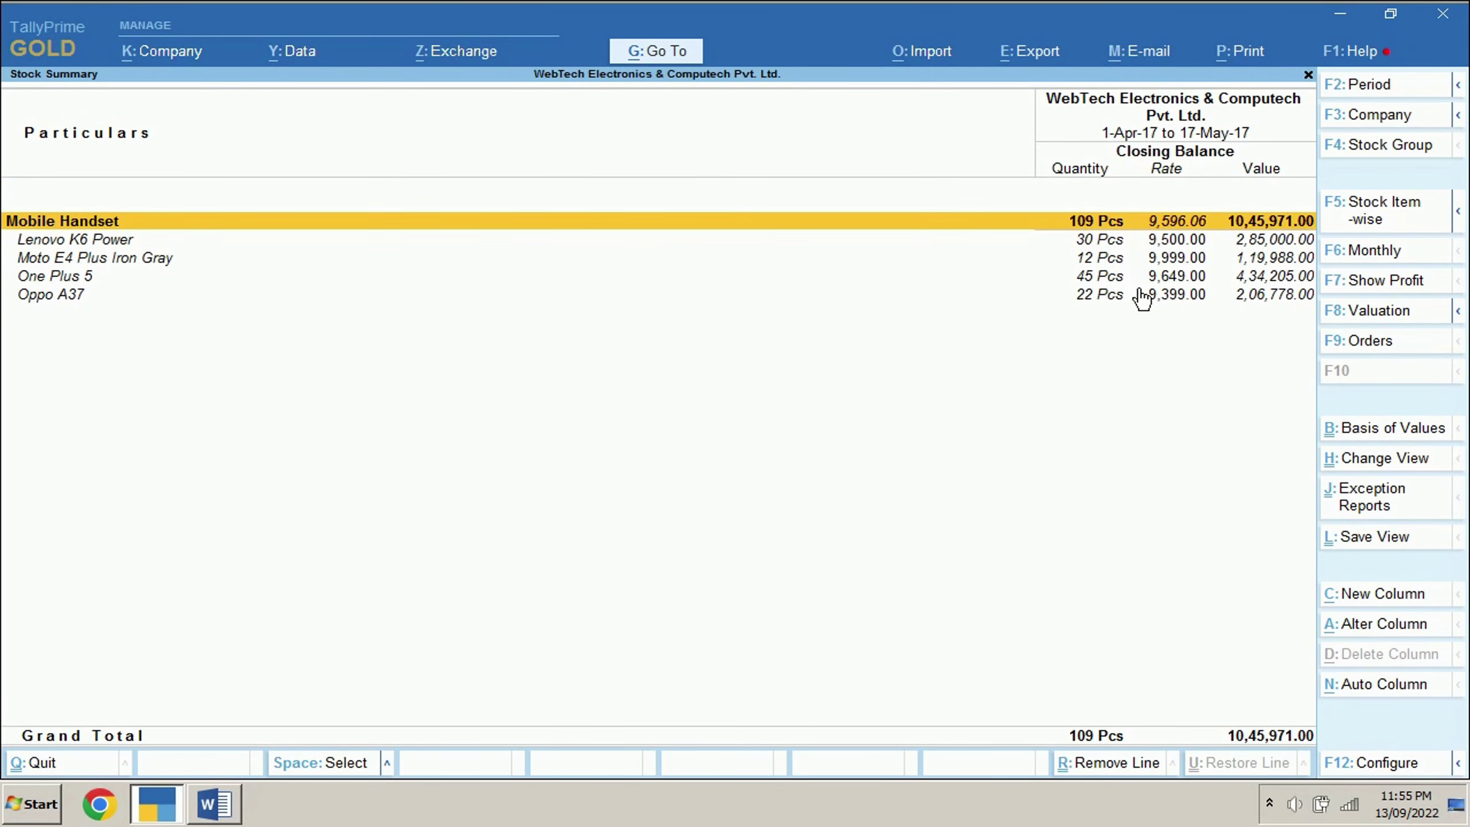
double_click(1125, 276)
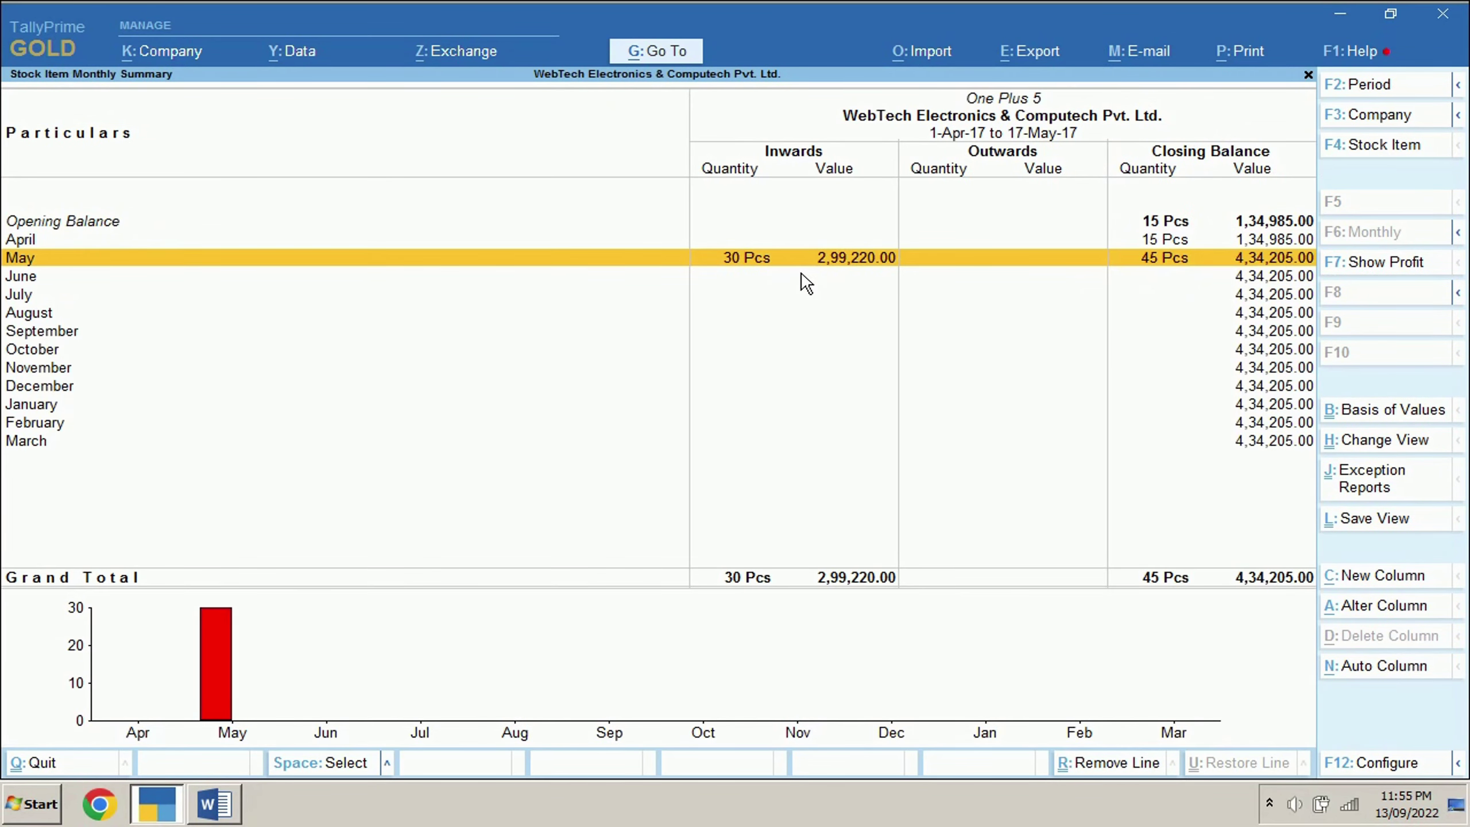
key("Return")
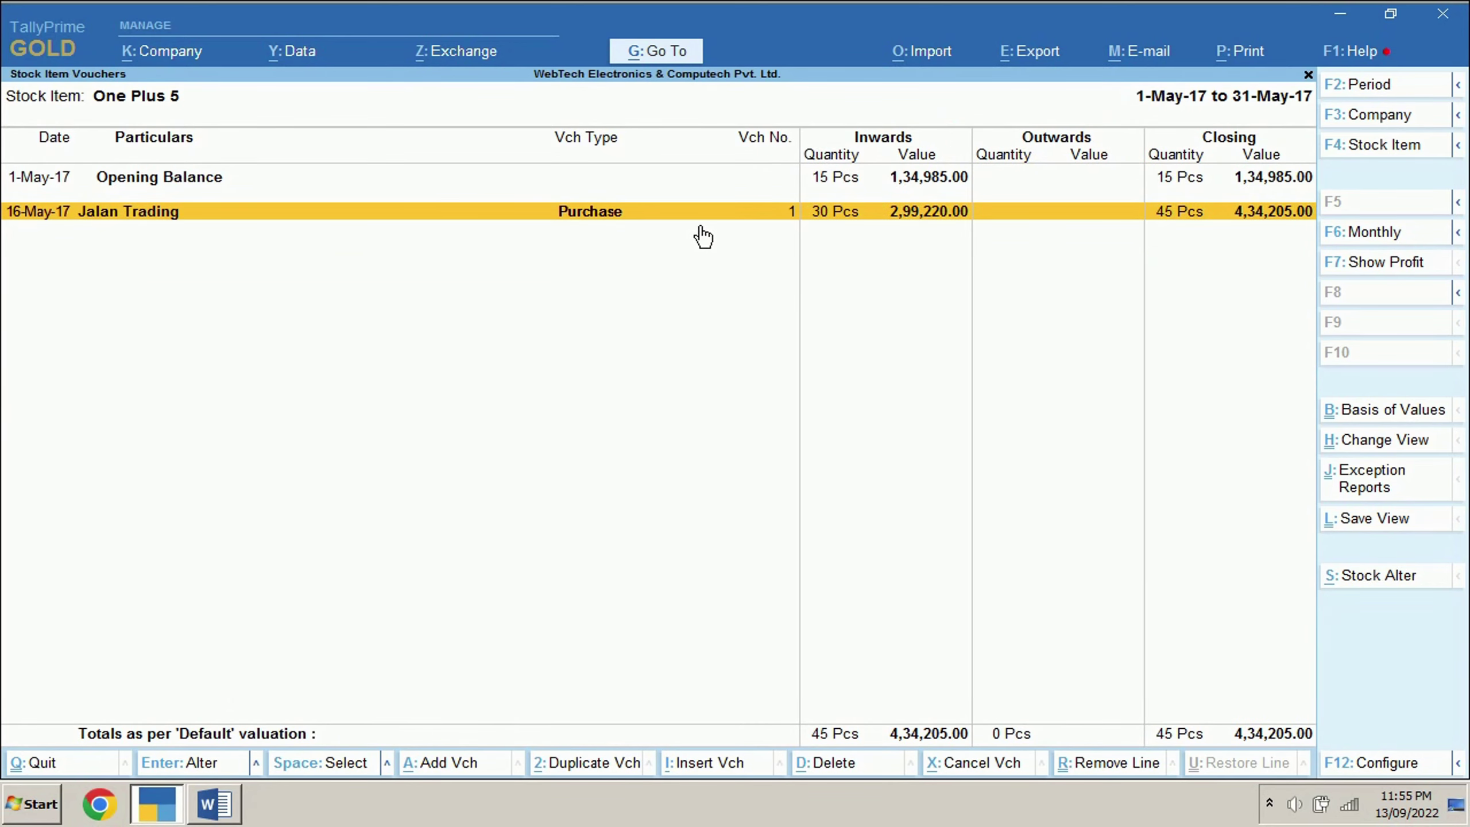
key("Return")
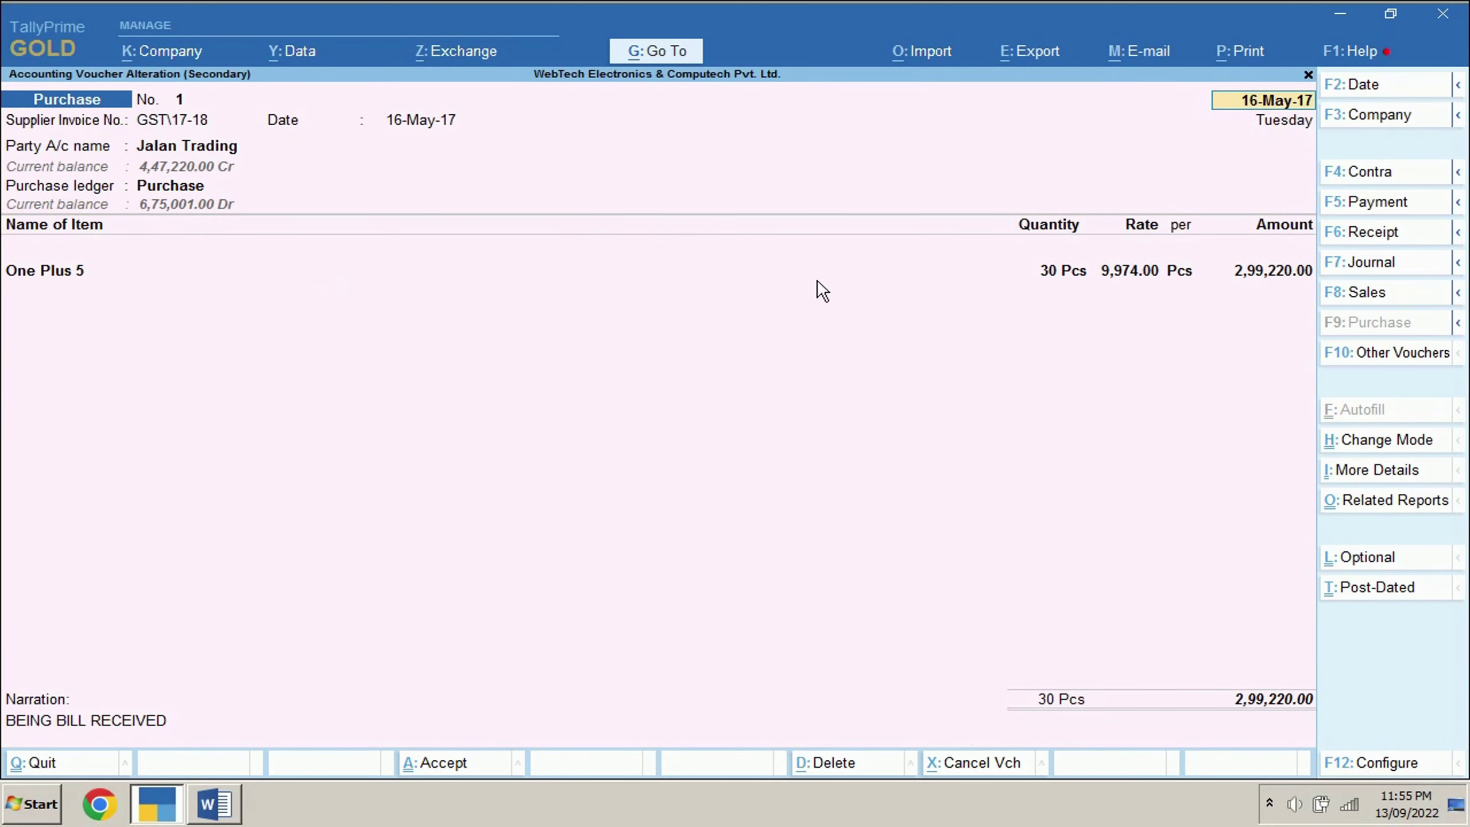
key("alt+d")
left_click(856, 762)
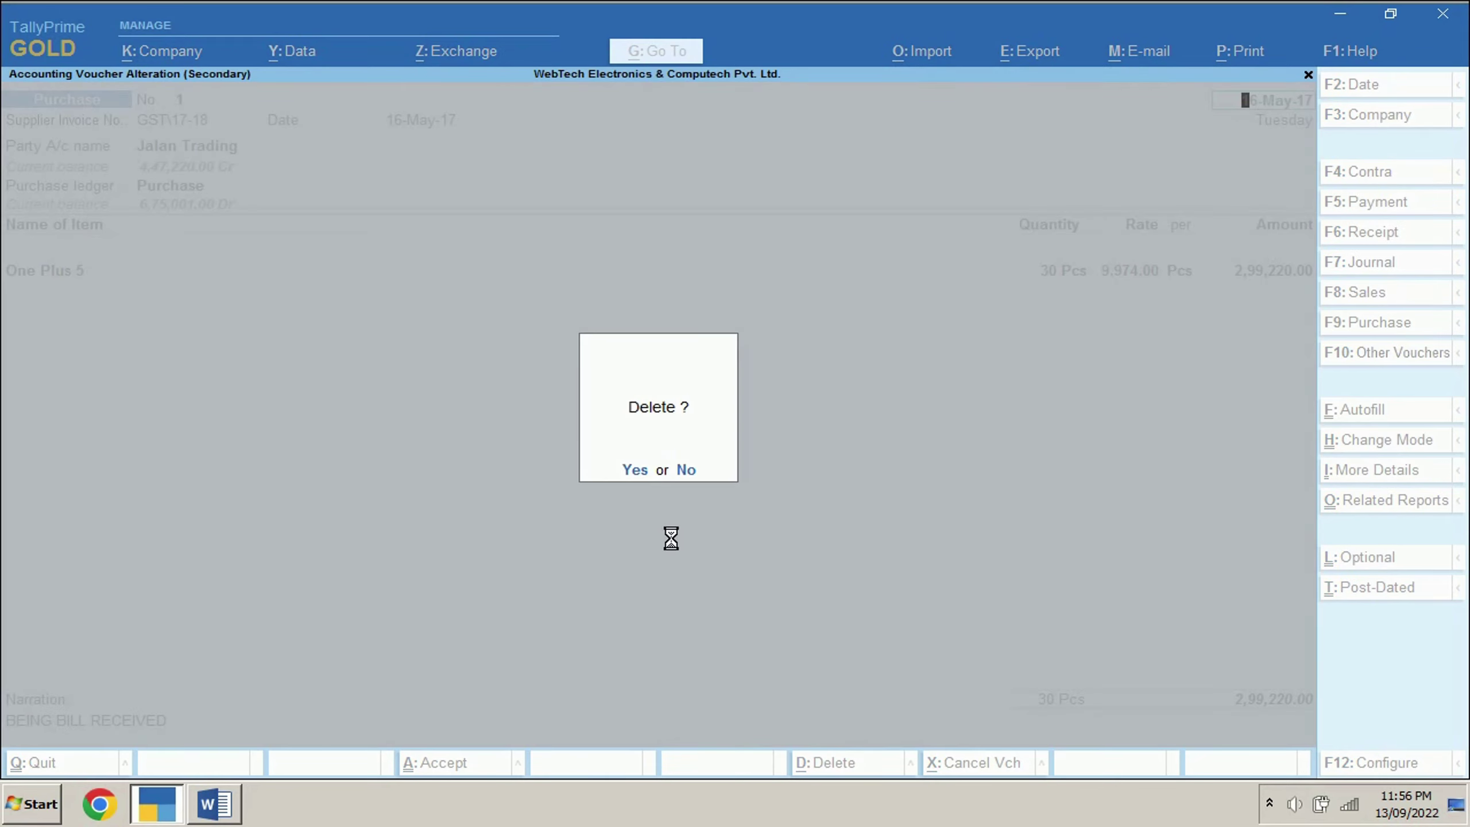
key("y")
key("Escape")
key("Escape")
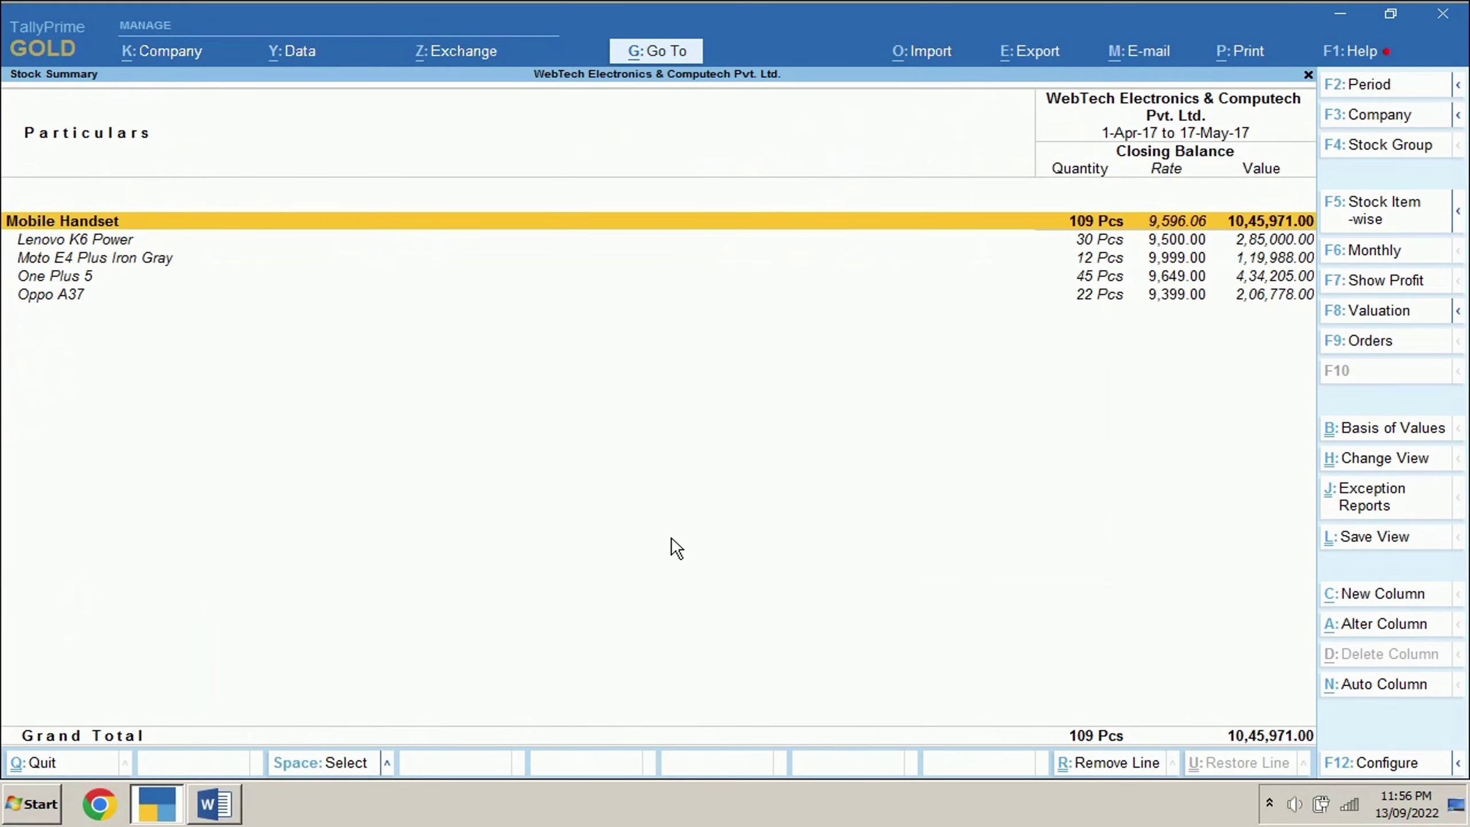
key("Escape")
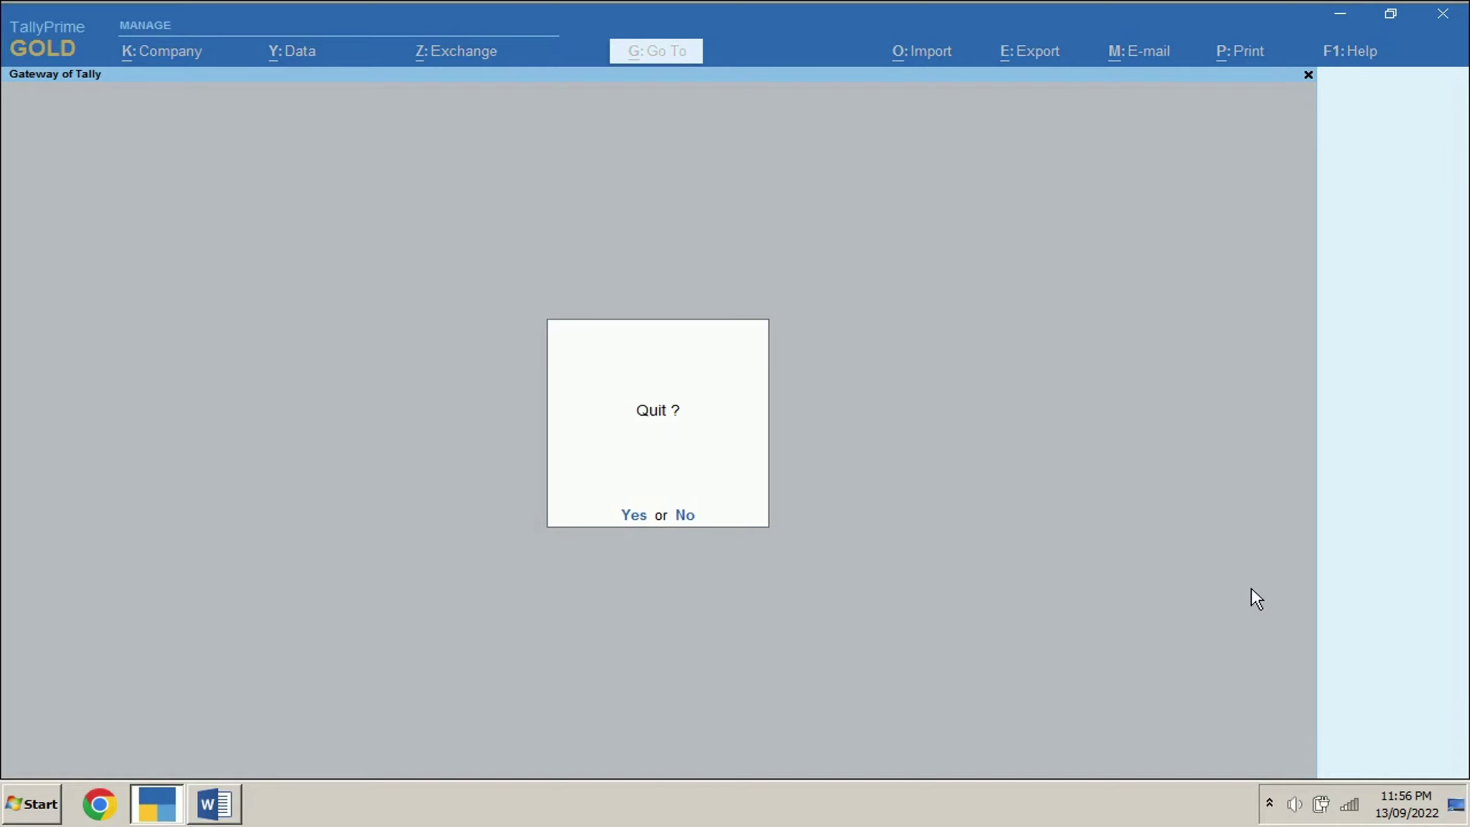
key("n")
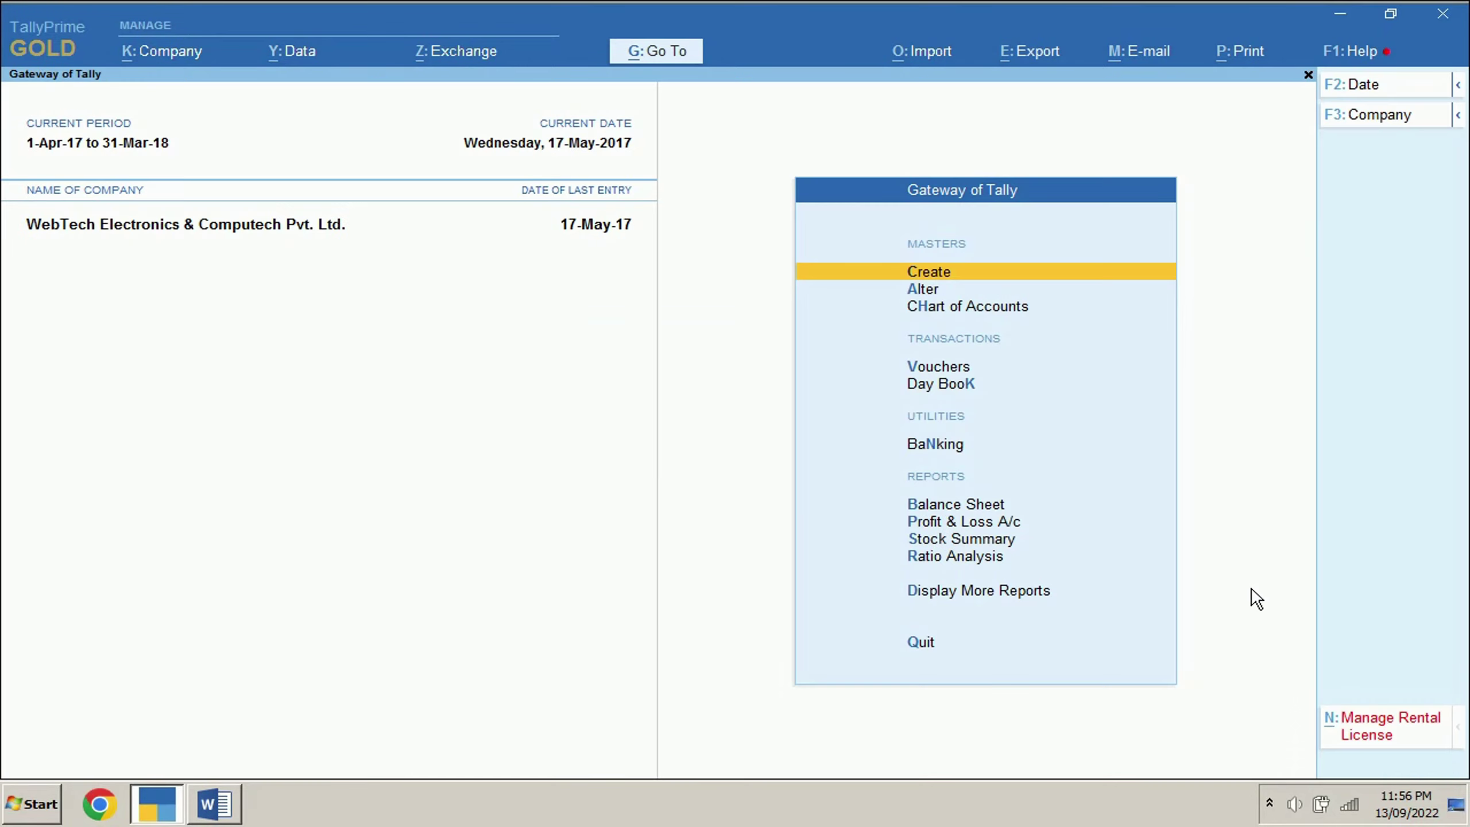
- Check the Purchase Bills Pending report for the Jalan Trading goods whose bill was deleted
key("d")
key("y")
key("u")
key("Escape")
key("Escape")
key("Escape")
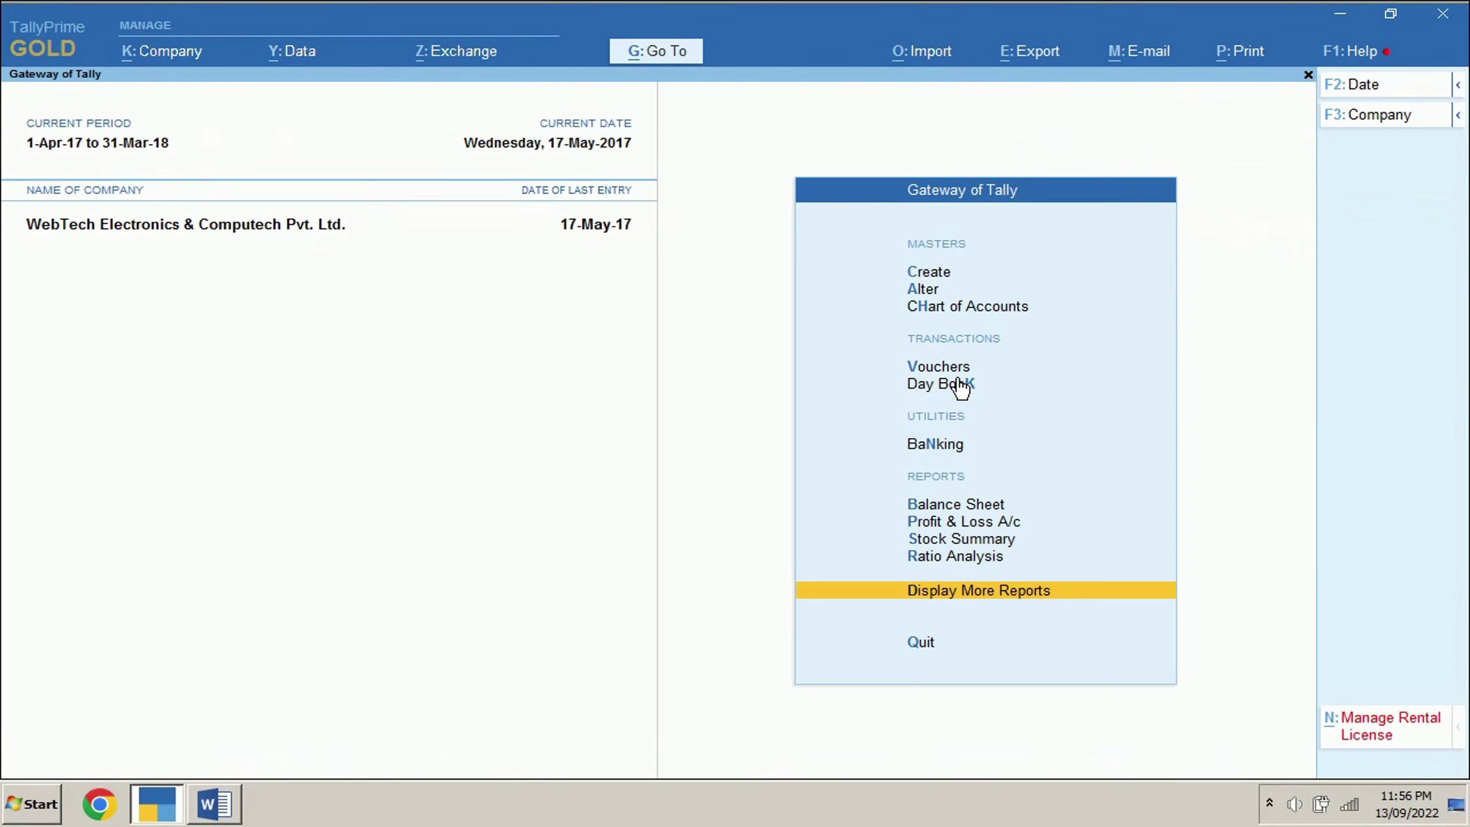
- Open a Rejections Out voucher, activating this inactive voucher type
key("v")
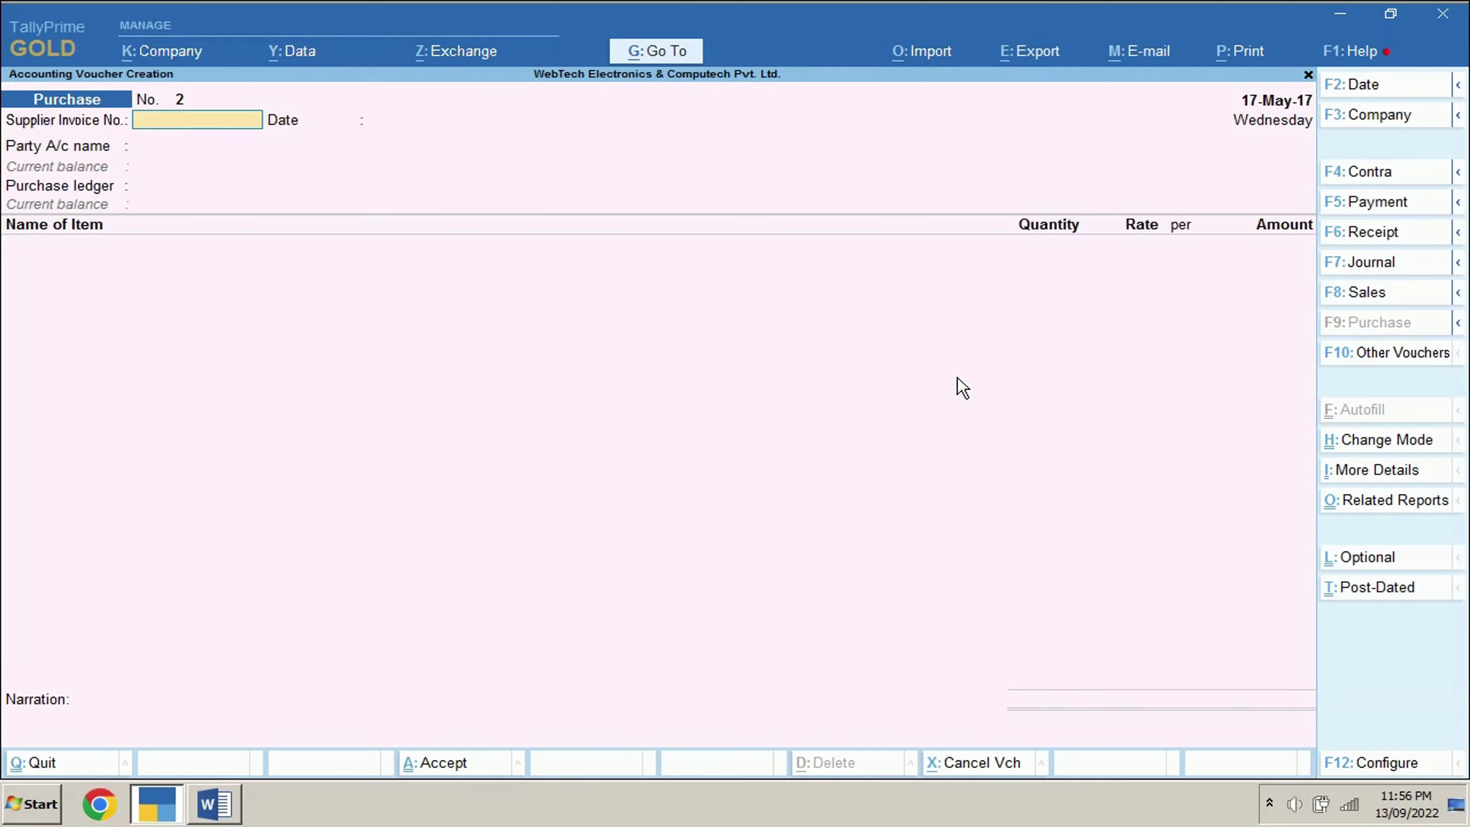
left_click(1387, 358)
left_click(763, 203)
type("Re")
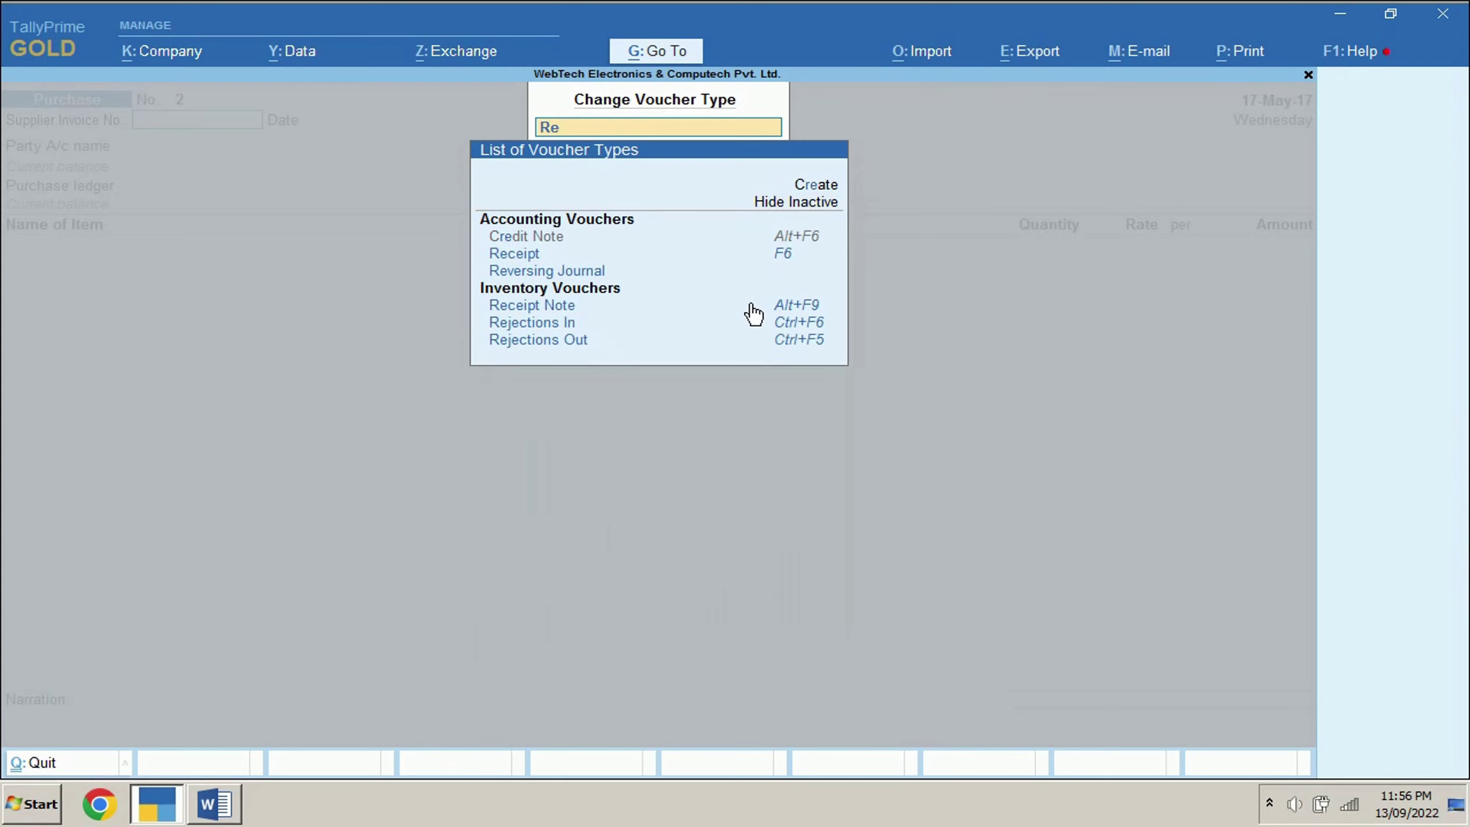
left_click(668, 339)
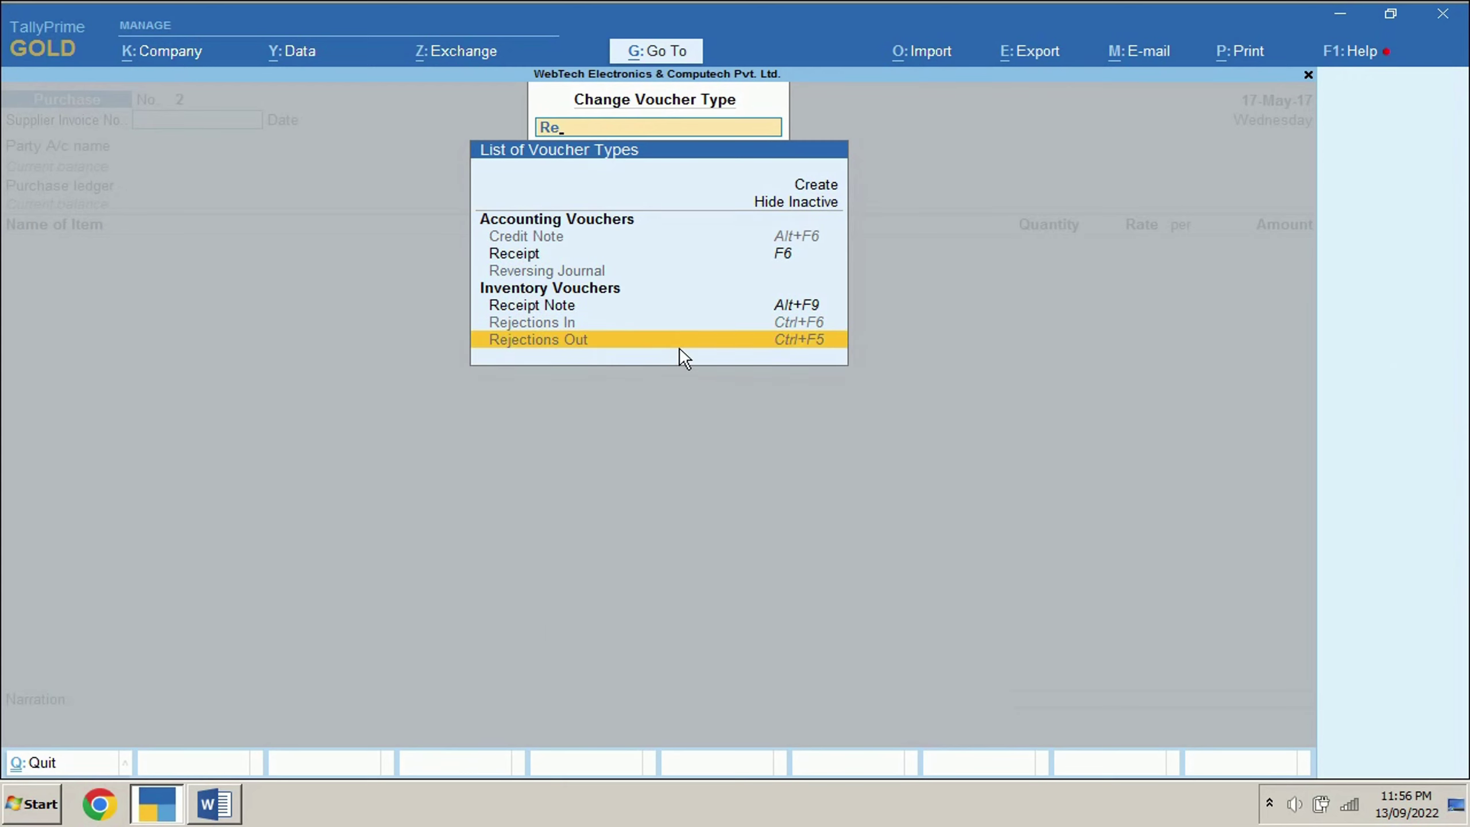
left_click(625, 461)
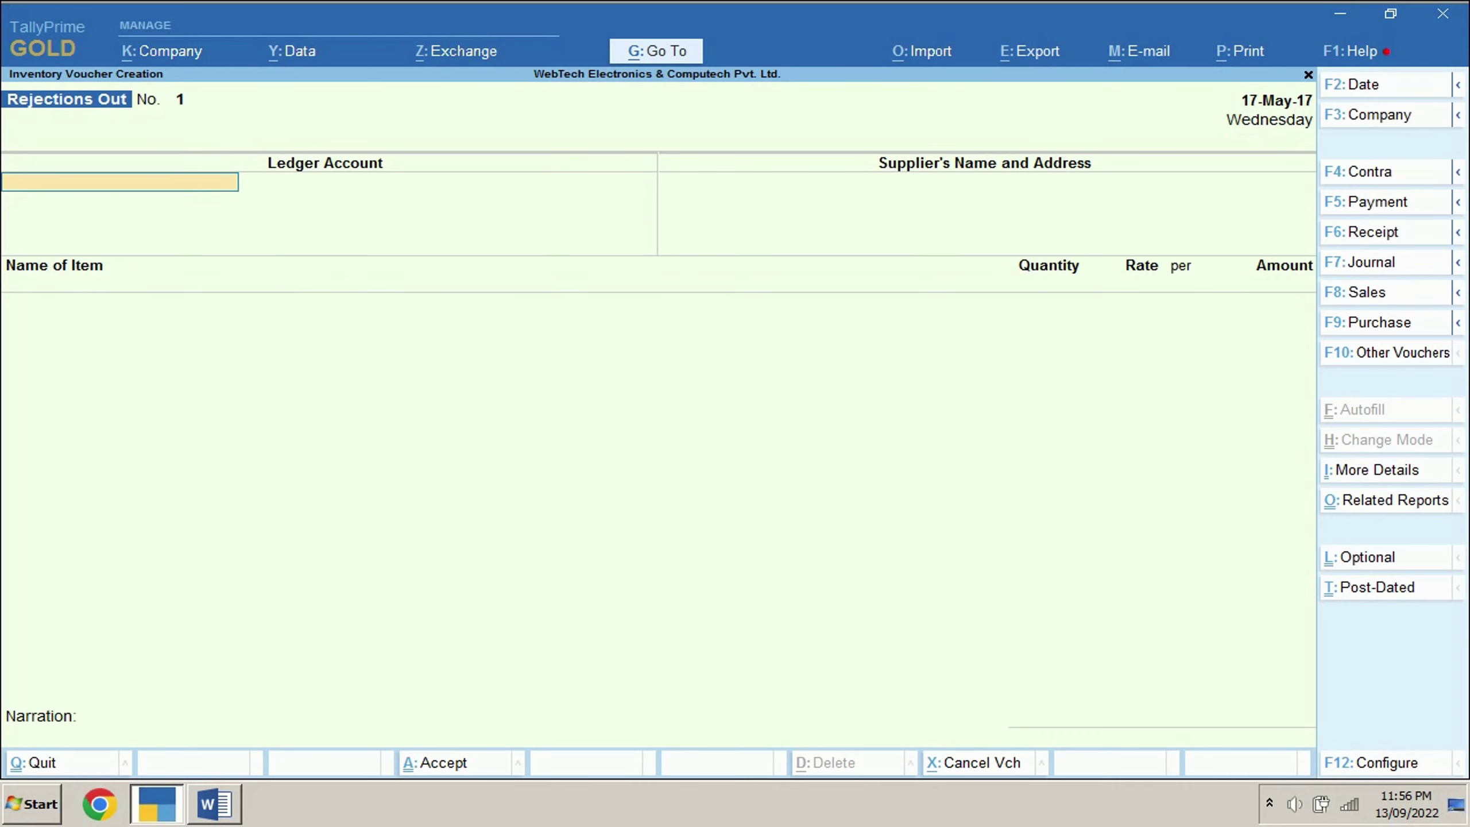
- Date the Rejections Out voucher 18-May-17 and select Jalan Trading as the ledger account
left_click(1351, 85)
key("Return")
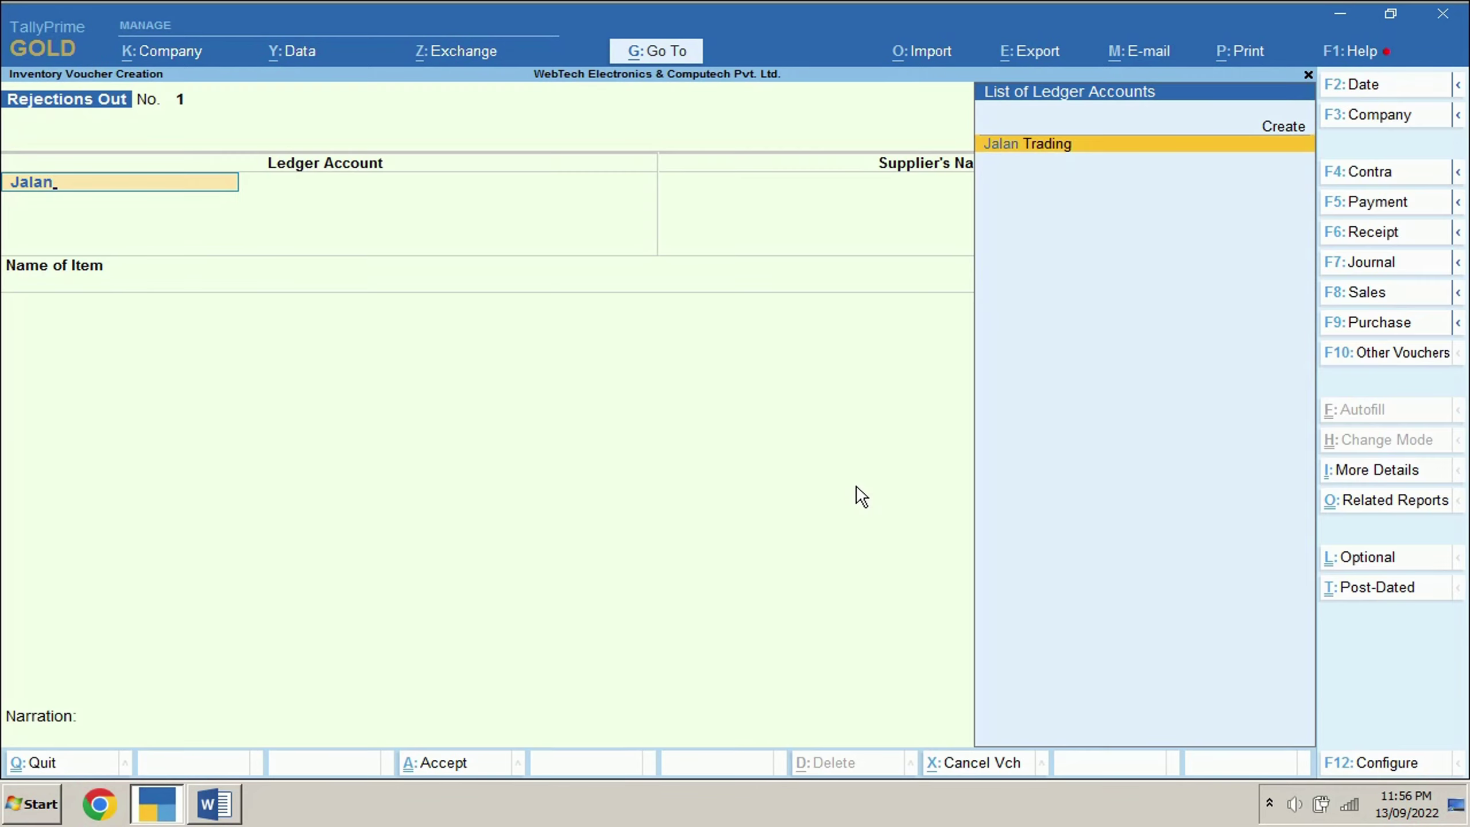
key("Return")
key("Return")
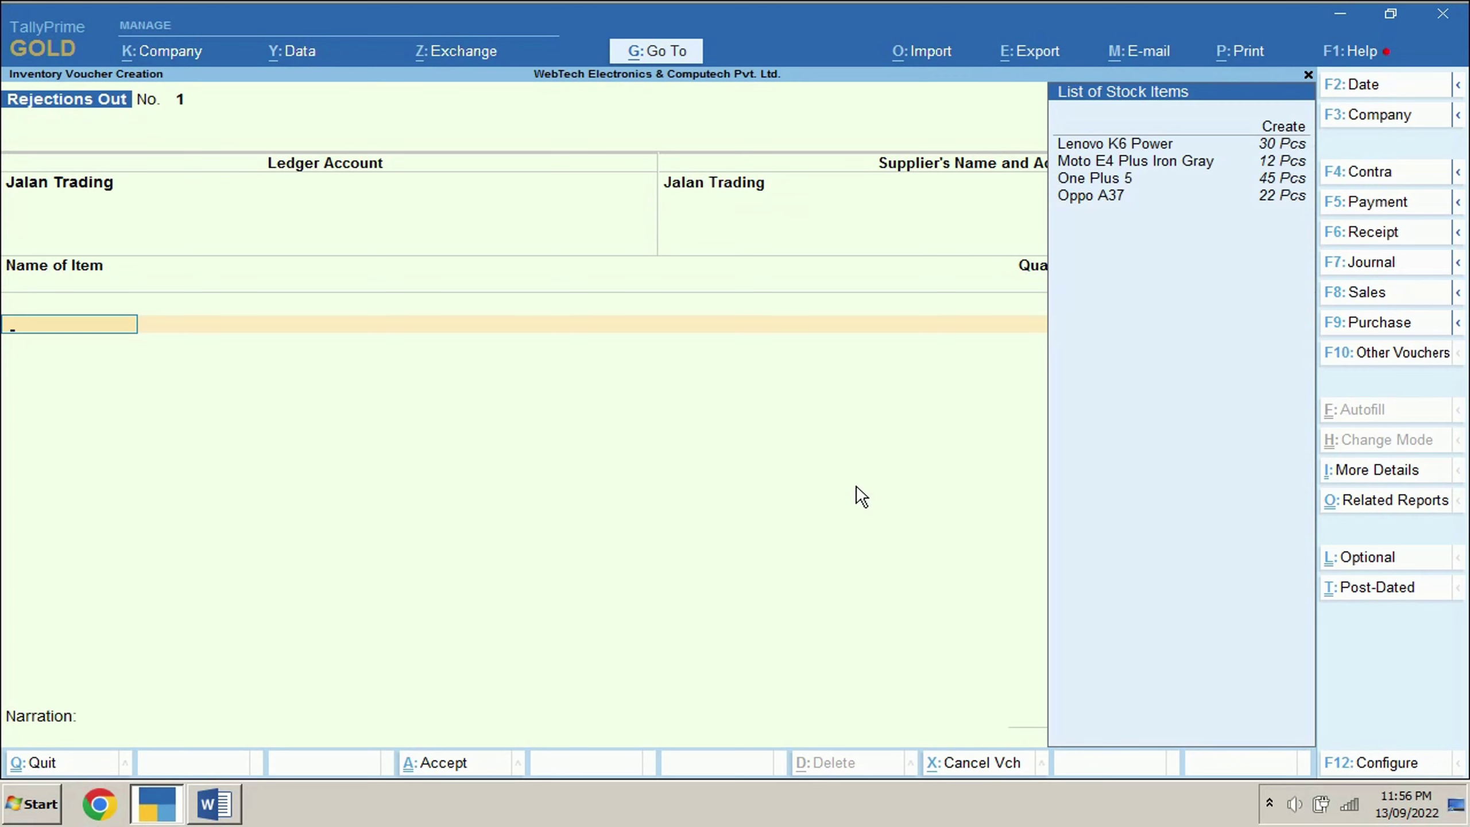
- Add One Plus 5 against tracking number Ch\pur\001 from the Noida godown, with a quantity of 2 Pcs
type("on")
key("Return")
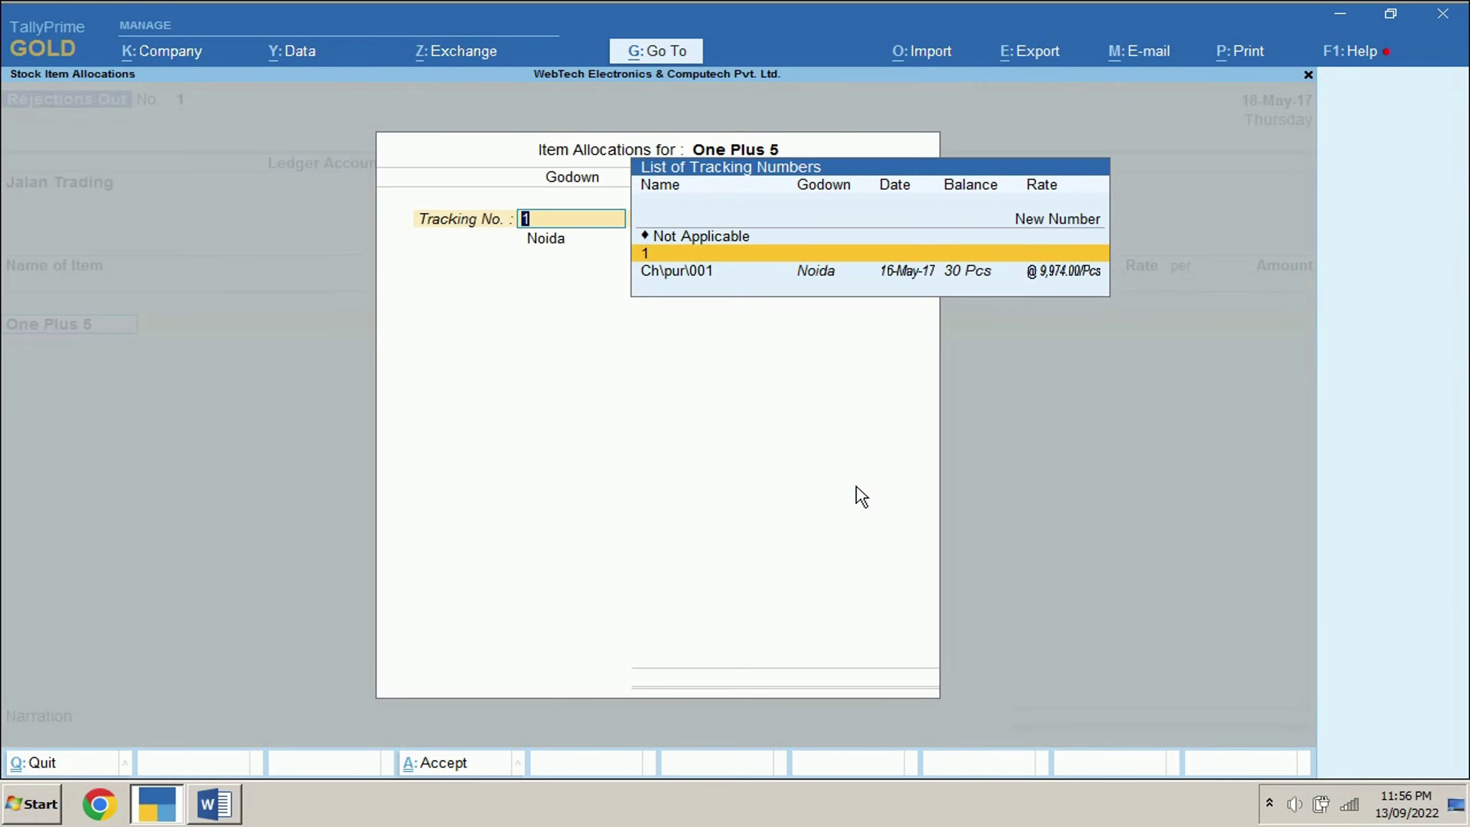
key("Down")
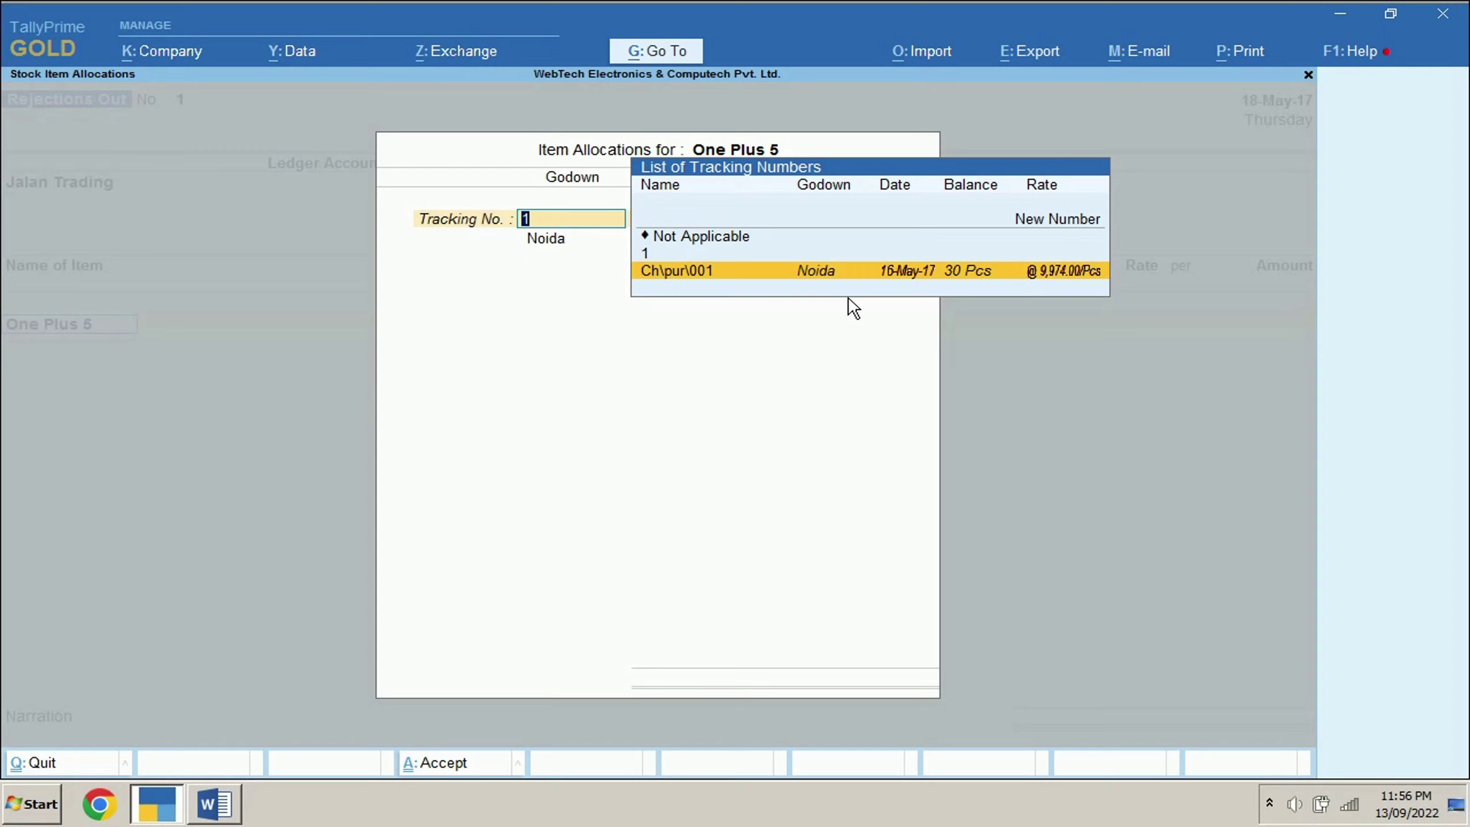
key("Return")
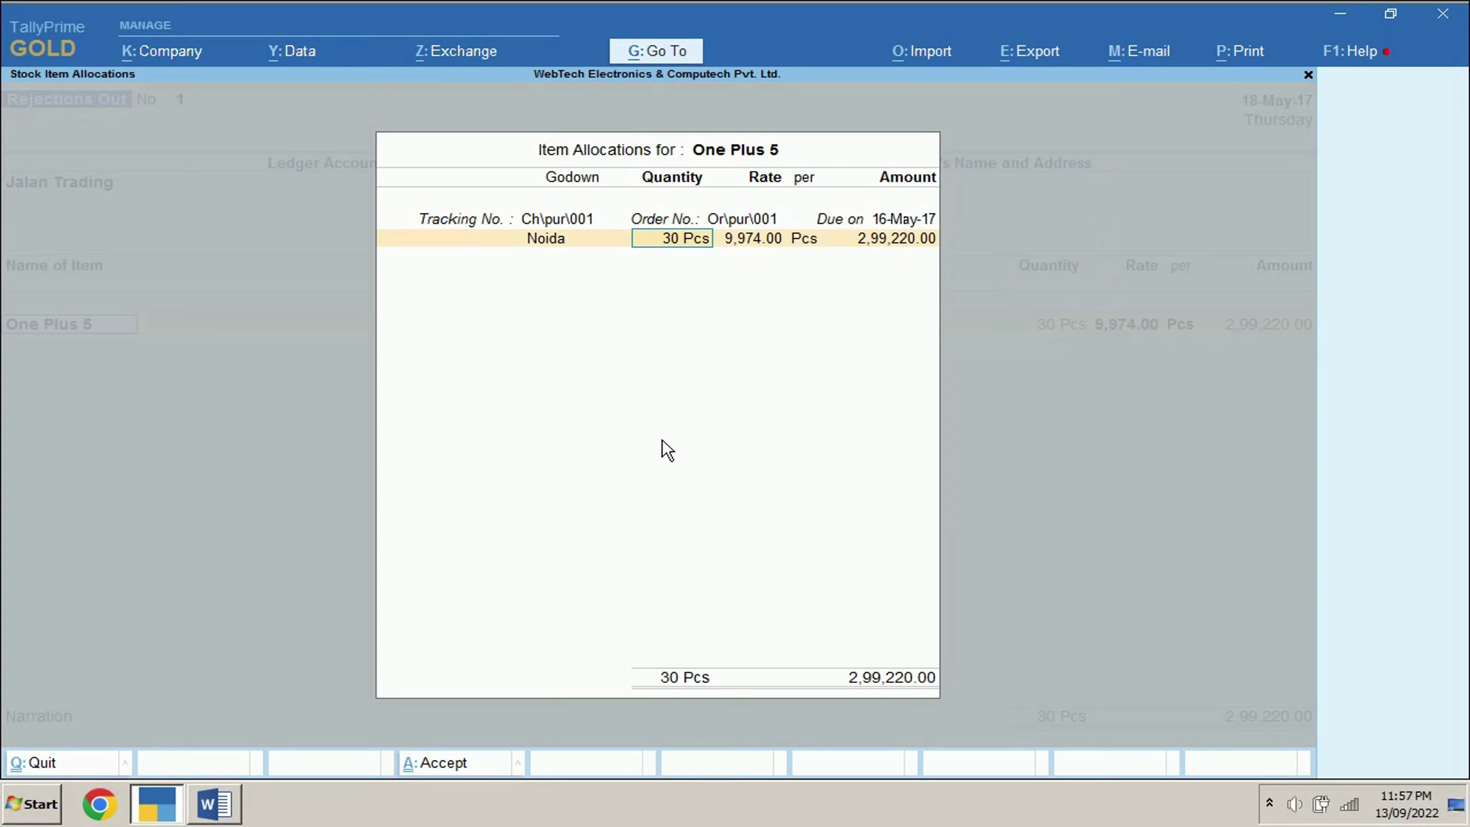
type("2")
key("Return")
key("Return")
key("Return")
key("Return")
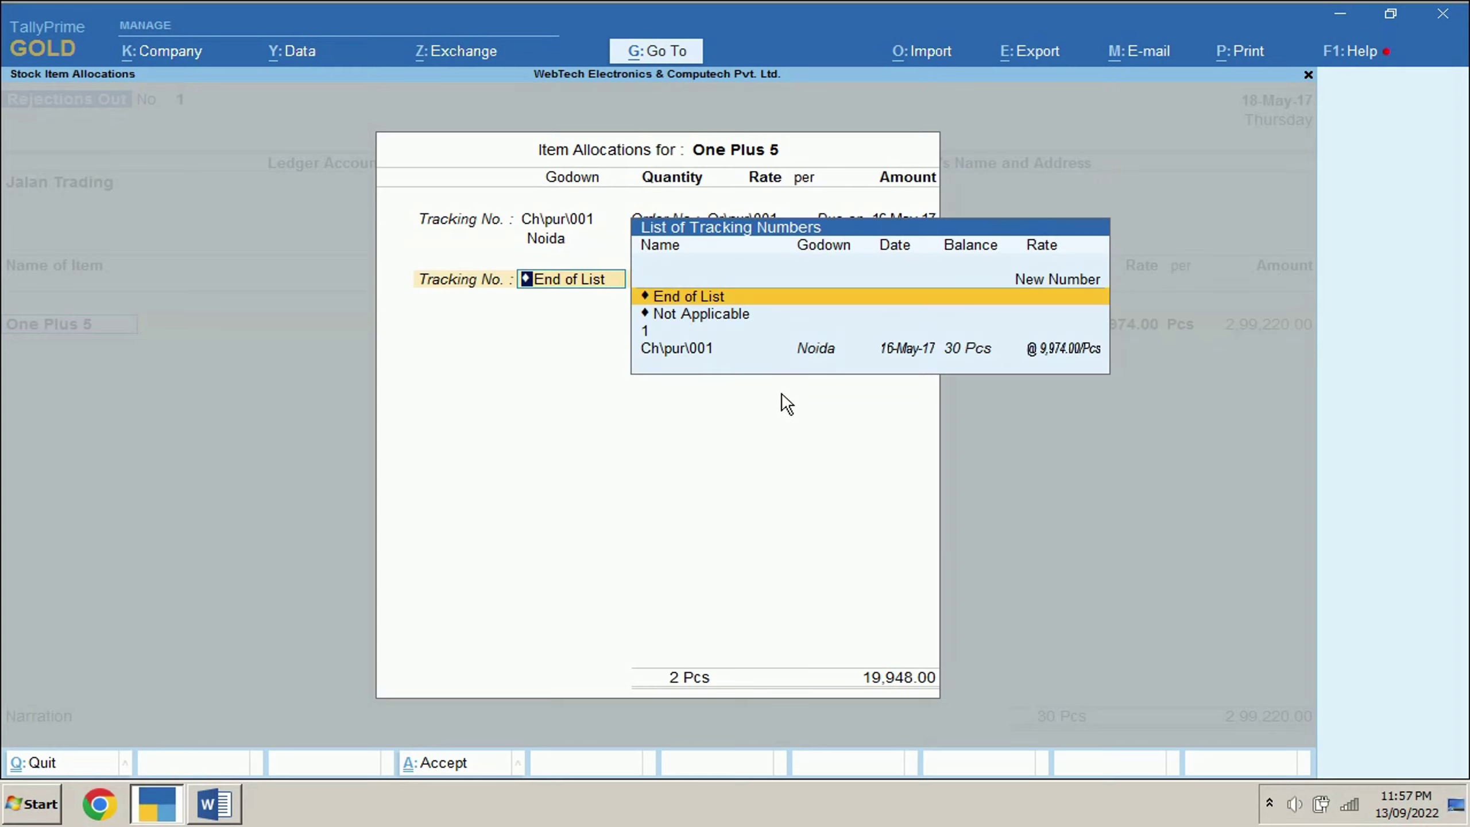
- Finish the One Plus 5 allocation and save the Rejections Out voucher with narration "being goods returned due to manufacturing defect"
key("Return")
key("Return")
type("being")
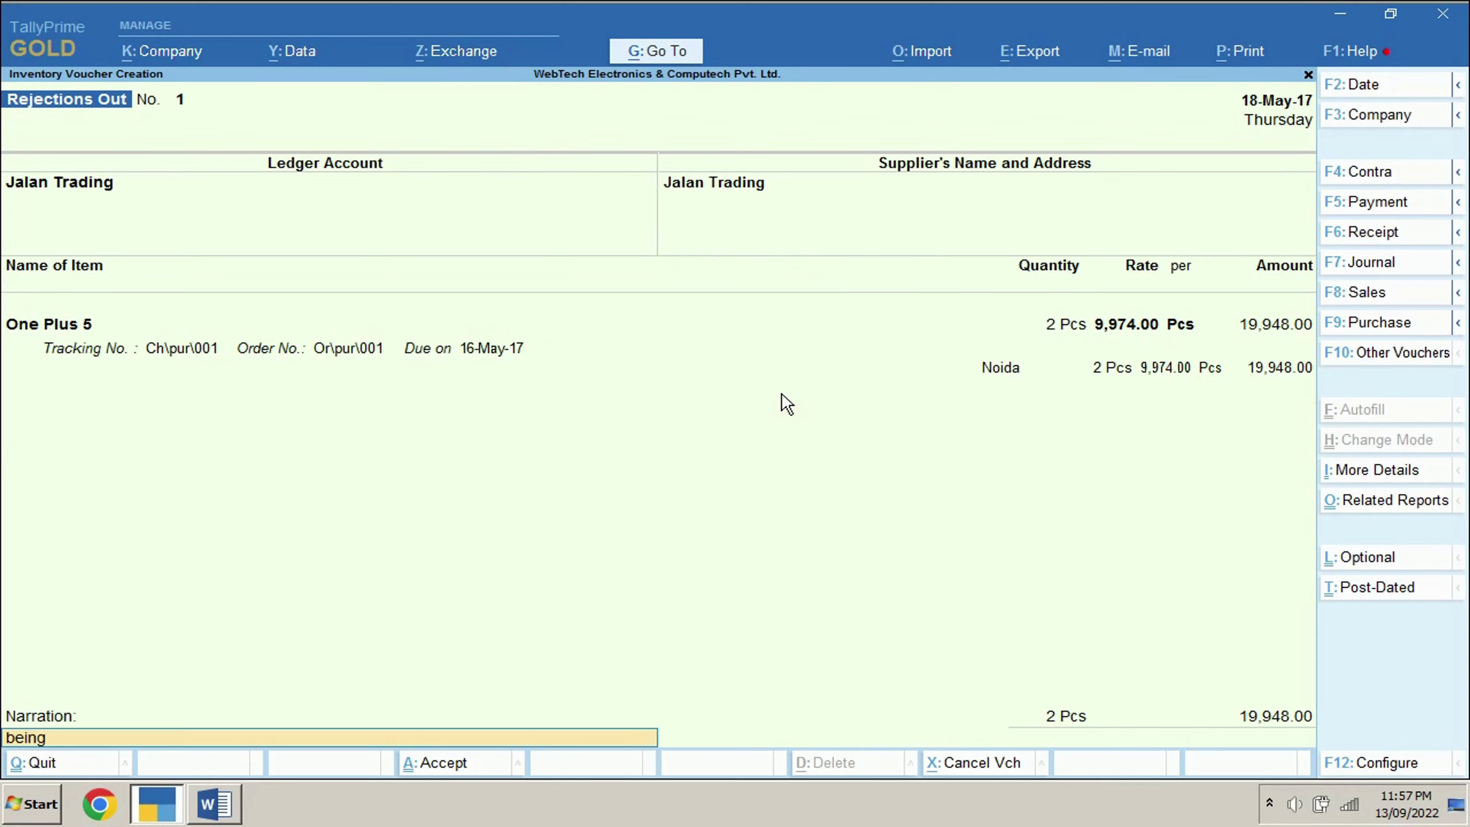
type(" goods returned due to manufact")
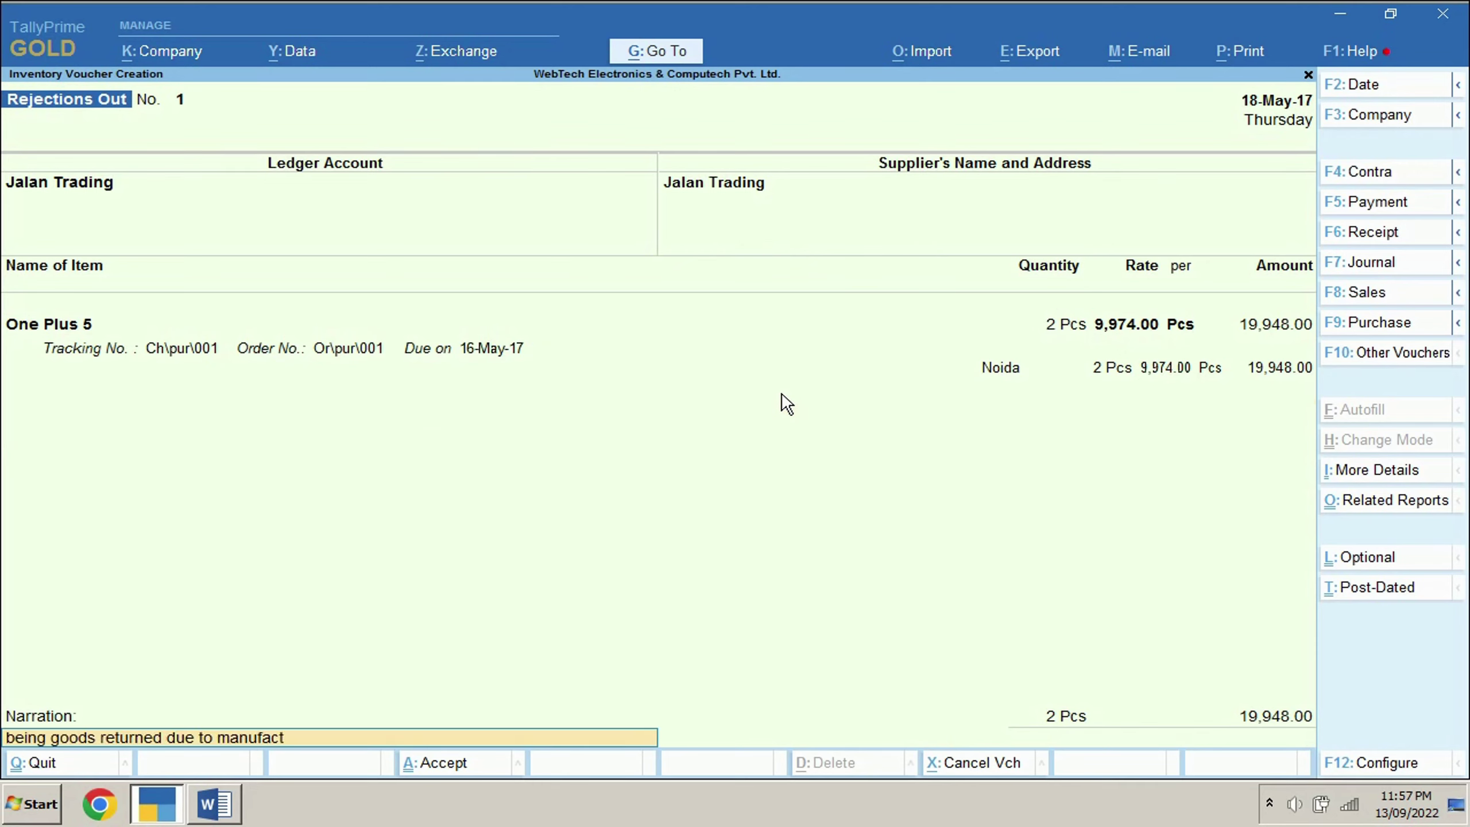
type("uring defect")
key("Return")
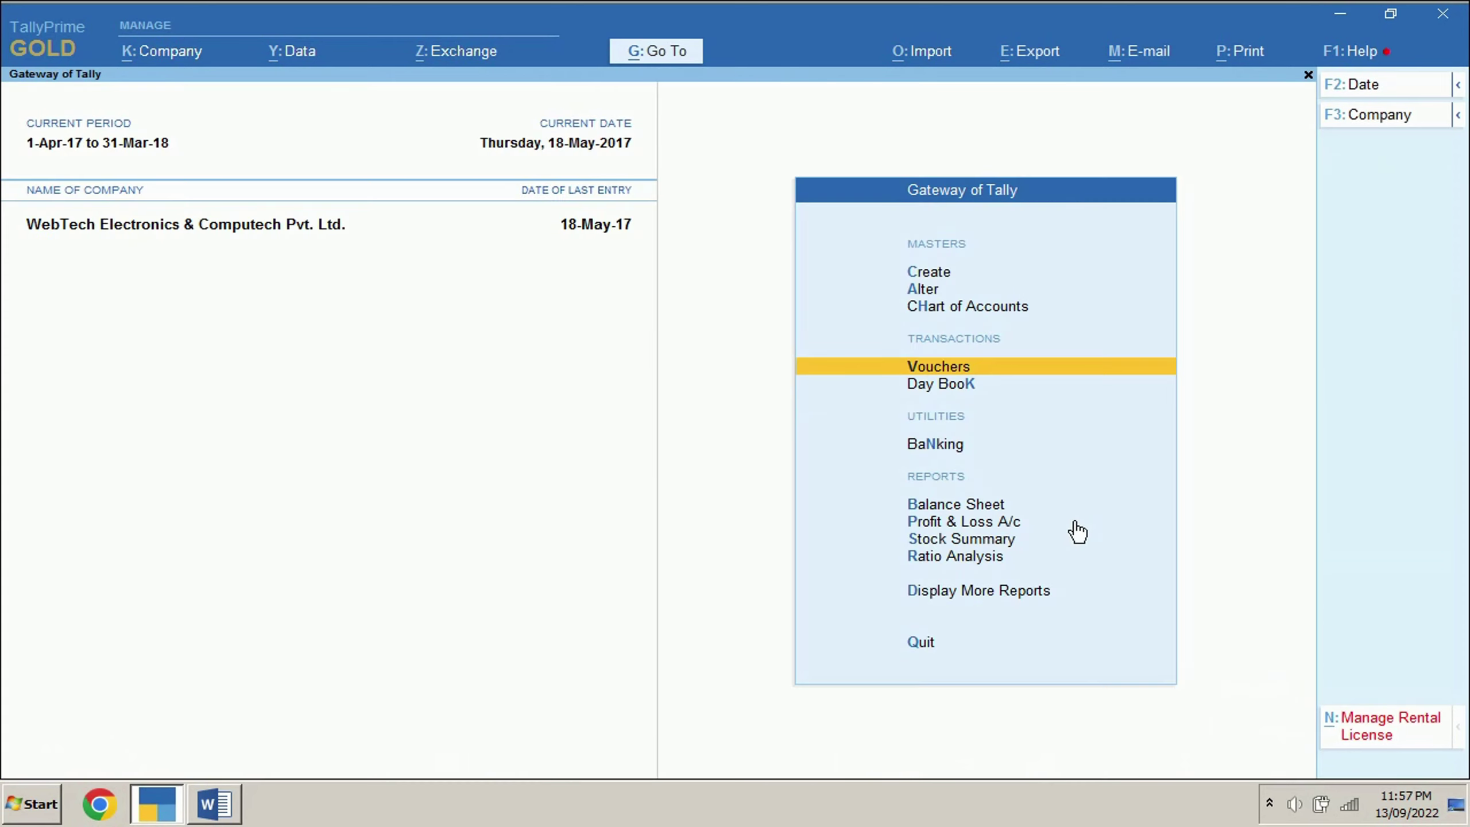
- Review the pending purchase bills and the outstanding purchase orders in the inventory statements
key("d")
key("s")
key("u")
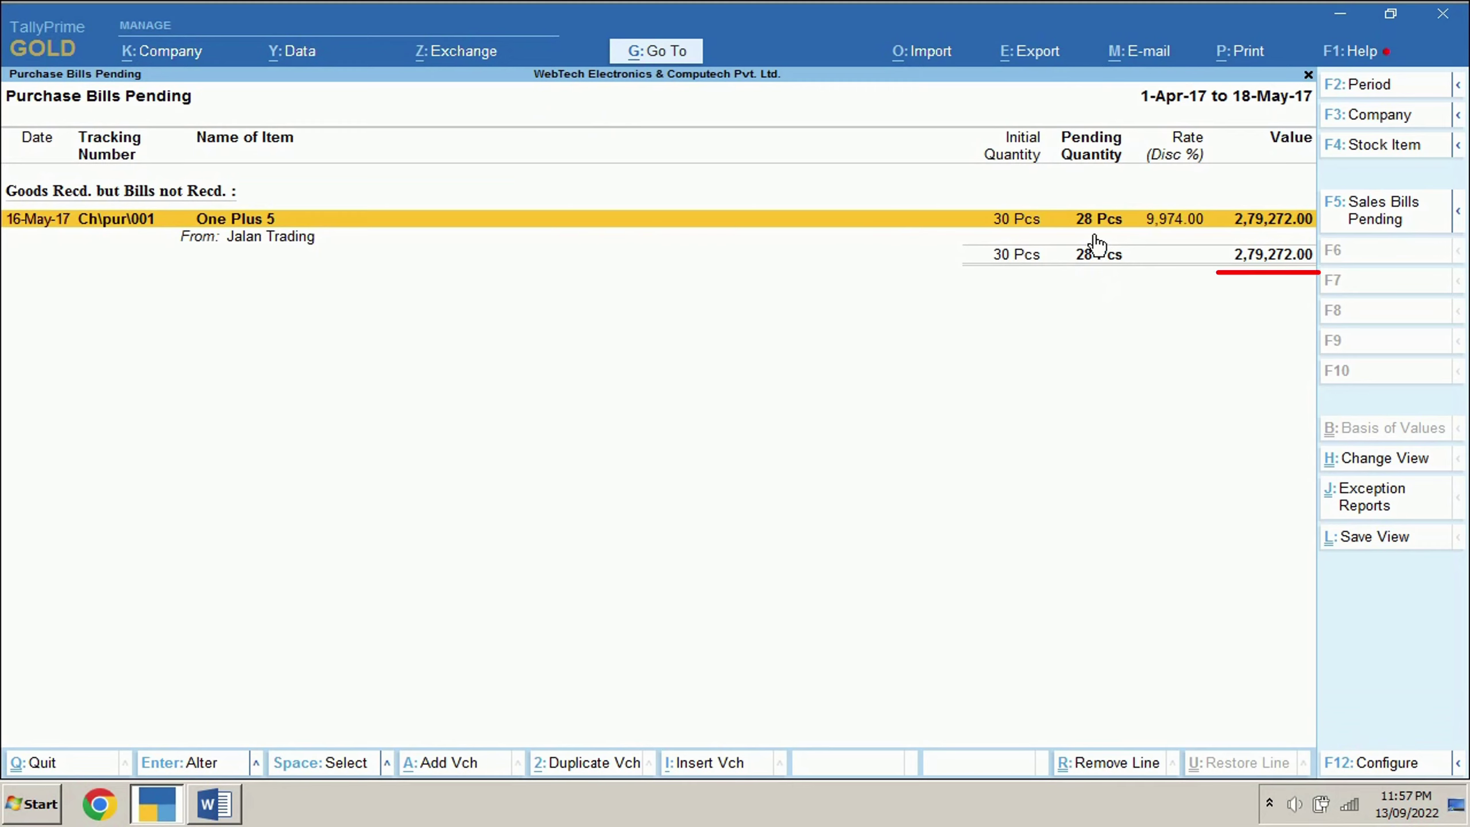
key("Escape")
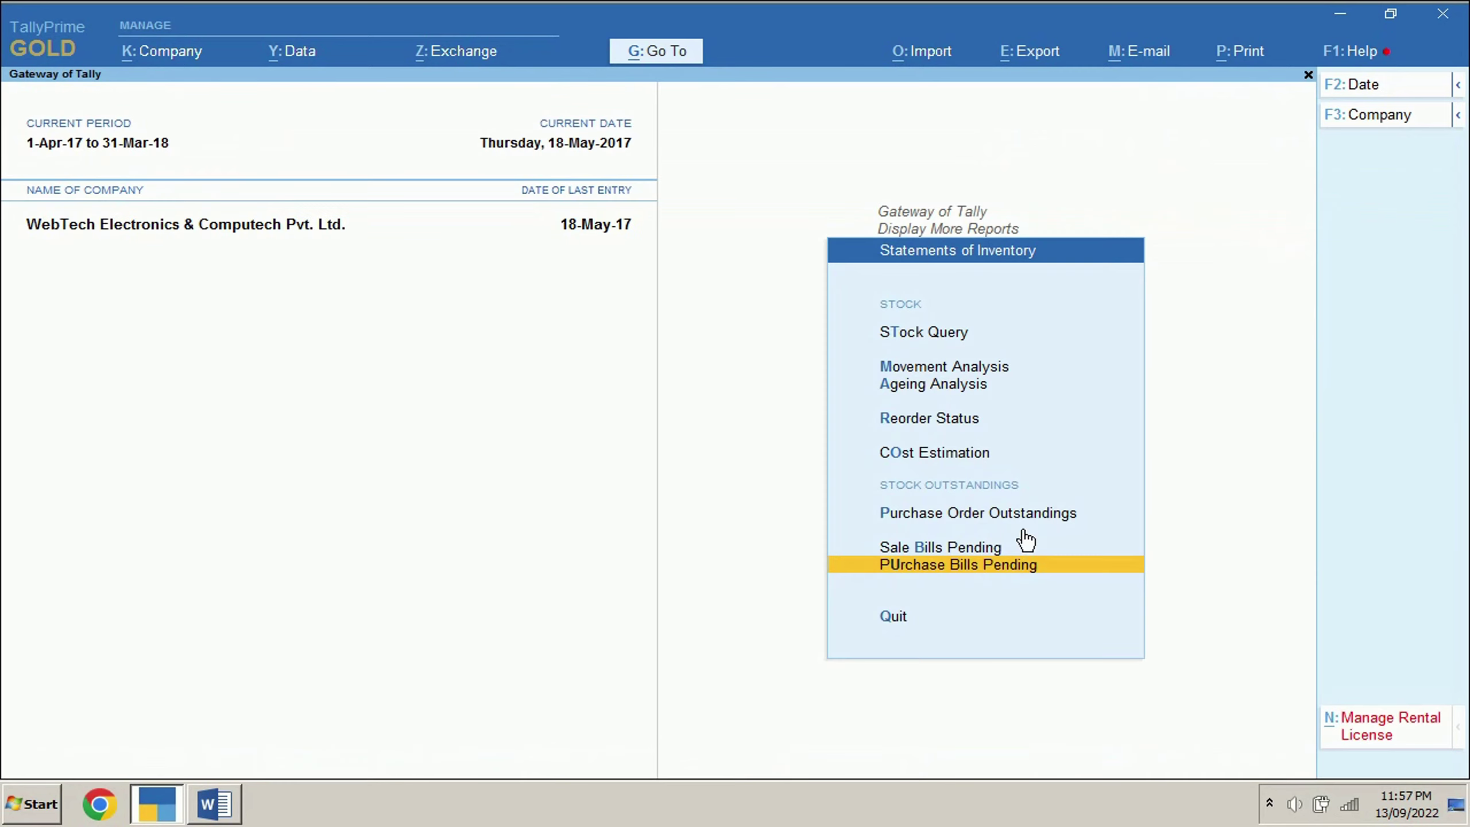
key("p")
left_click(947, 512)
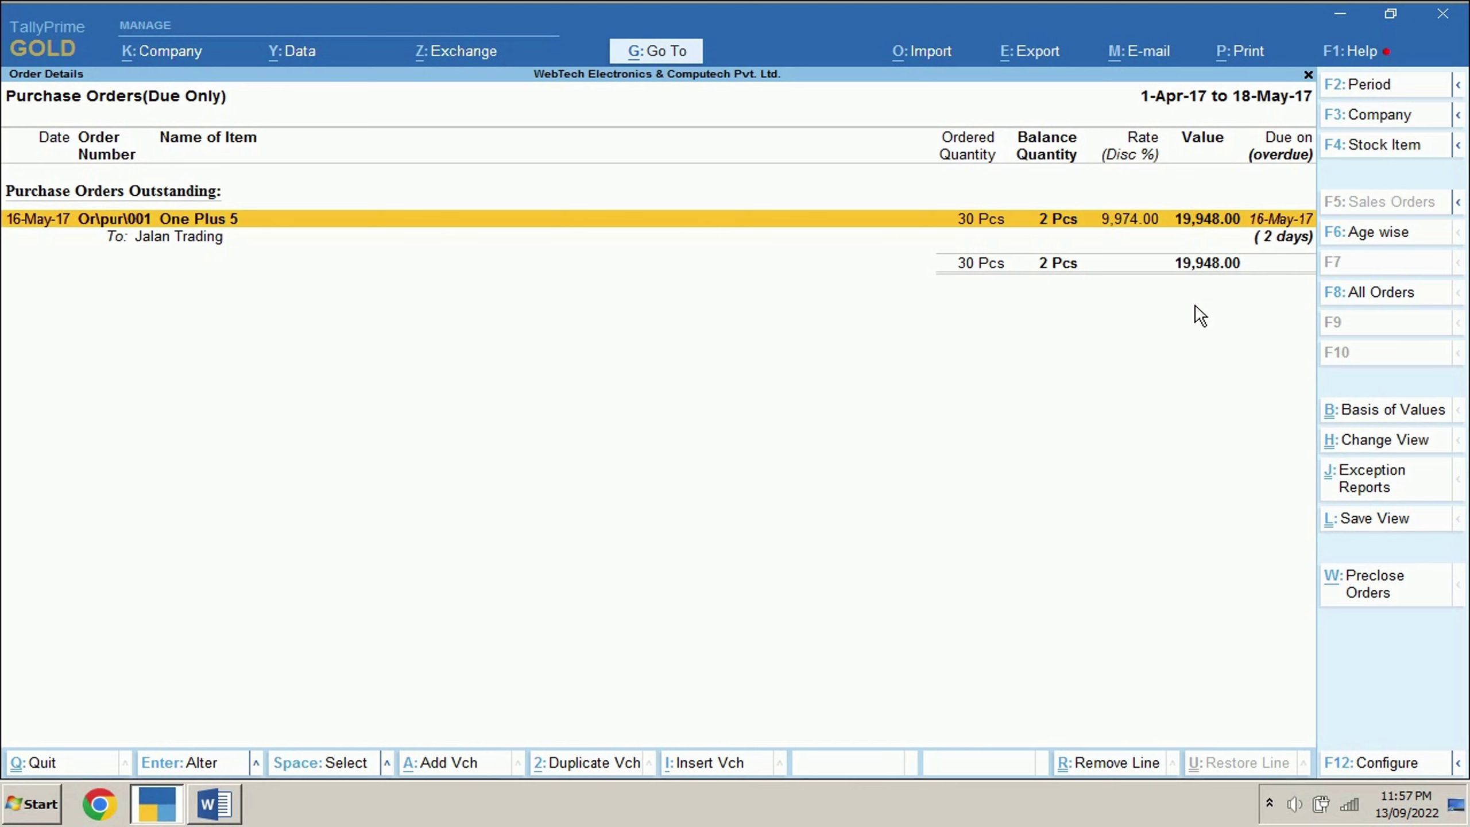
- Start a purchase voucher dated 19-May-17 with supplier invoice number GST\17-18\1, copying the bill number from the Word document
key("alt+Tab")
left_click_drag(641, 169, 755, 173)
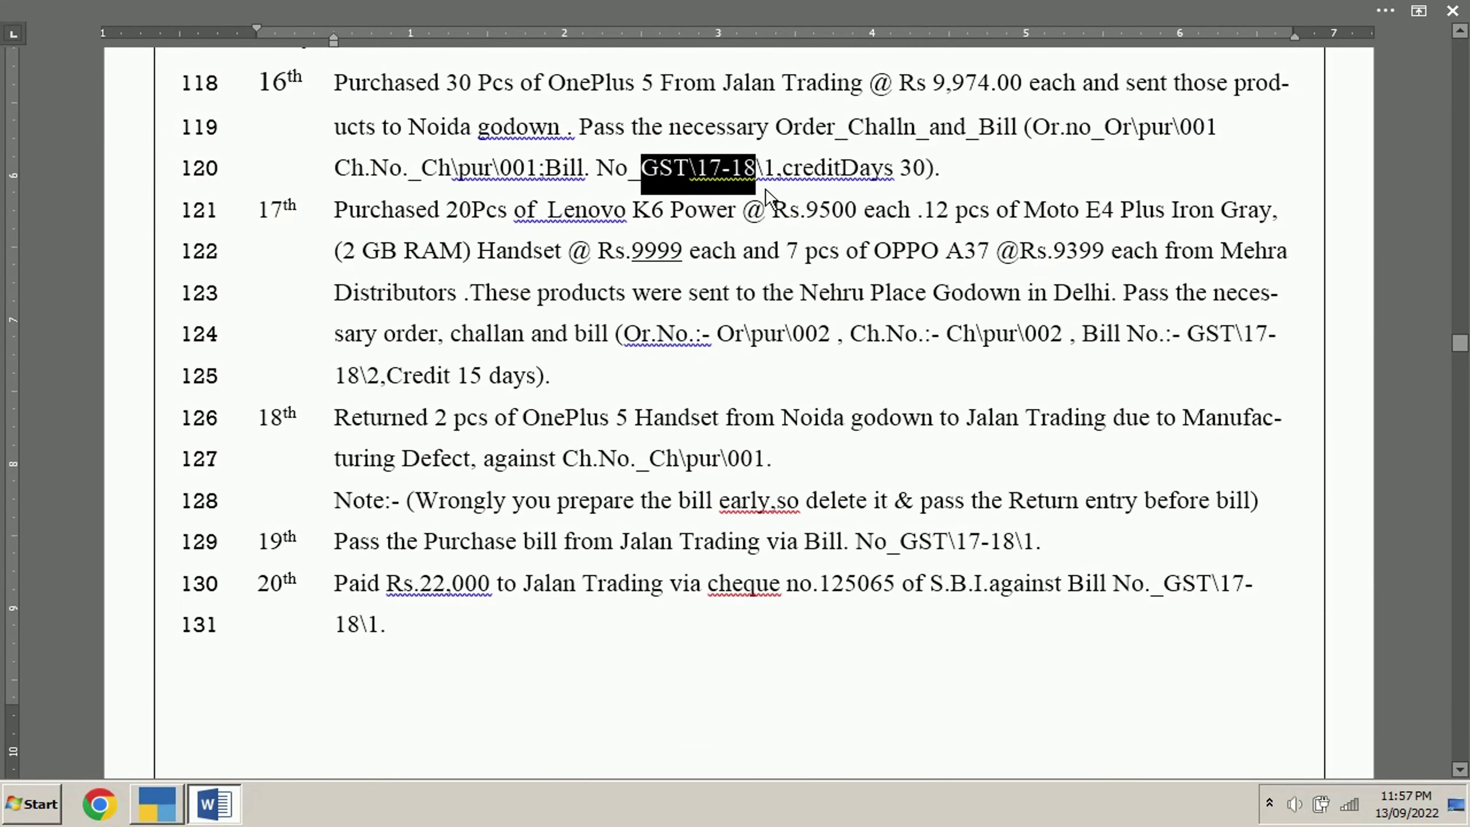
key("ctrl+c")
key("alt+Tab")
key("ctrl+alt+v")
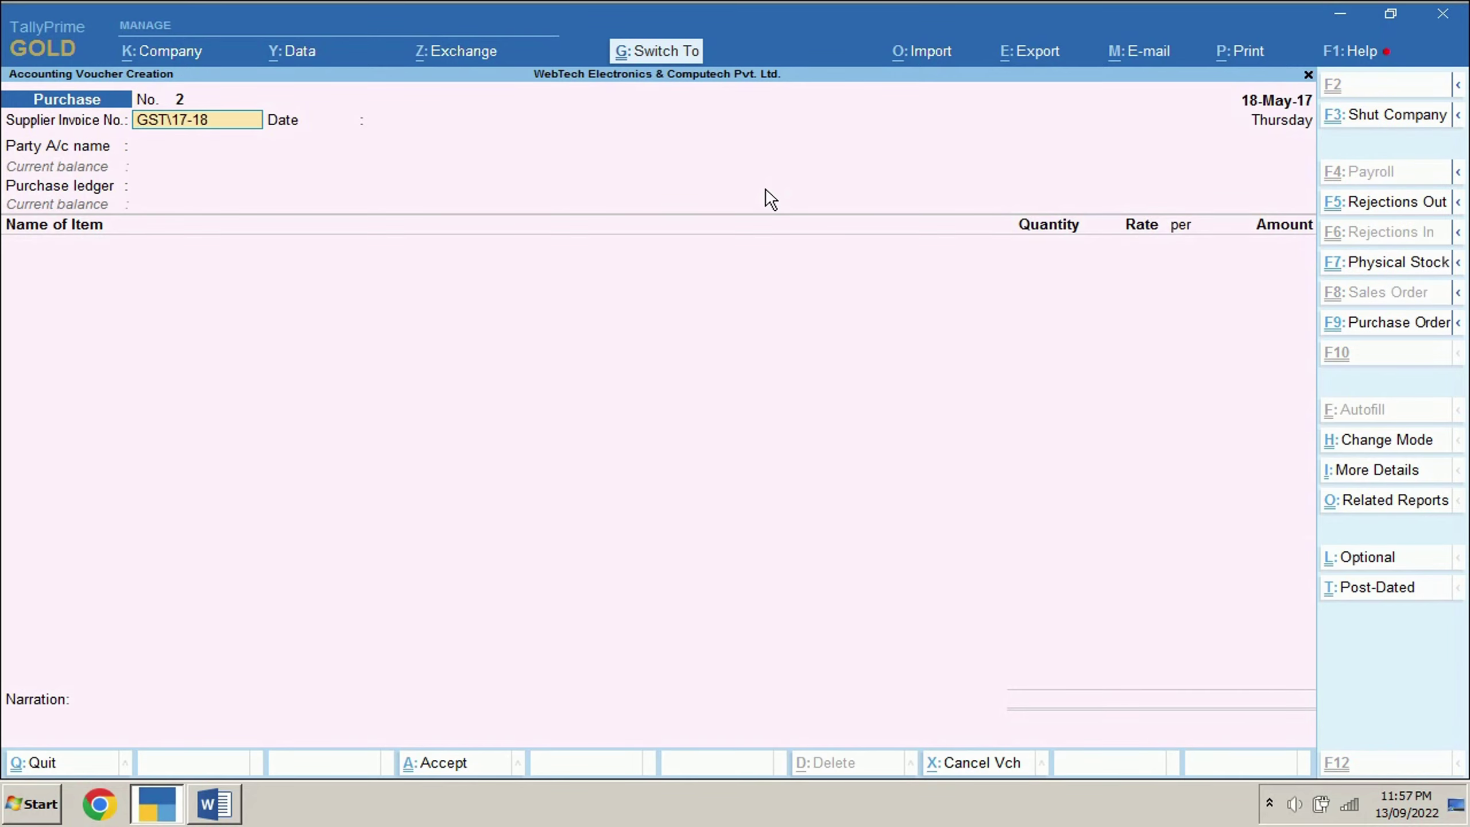
key("F2")
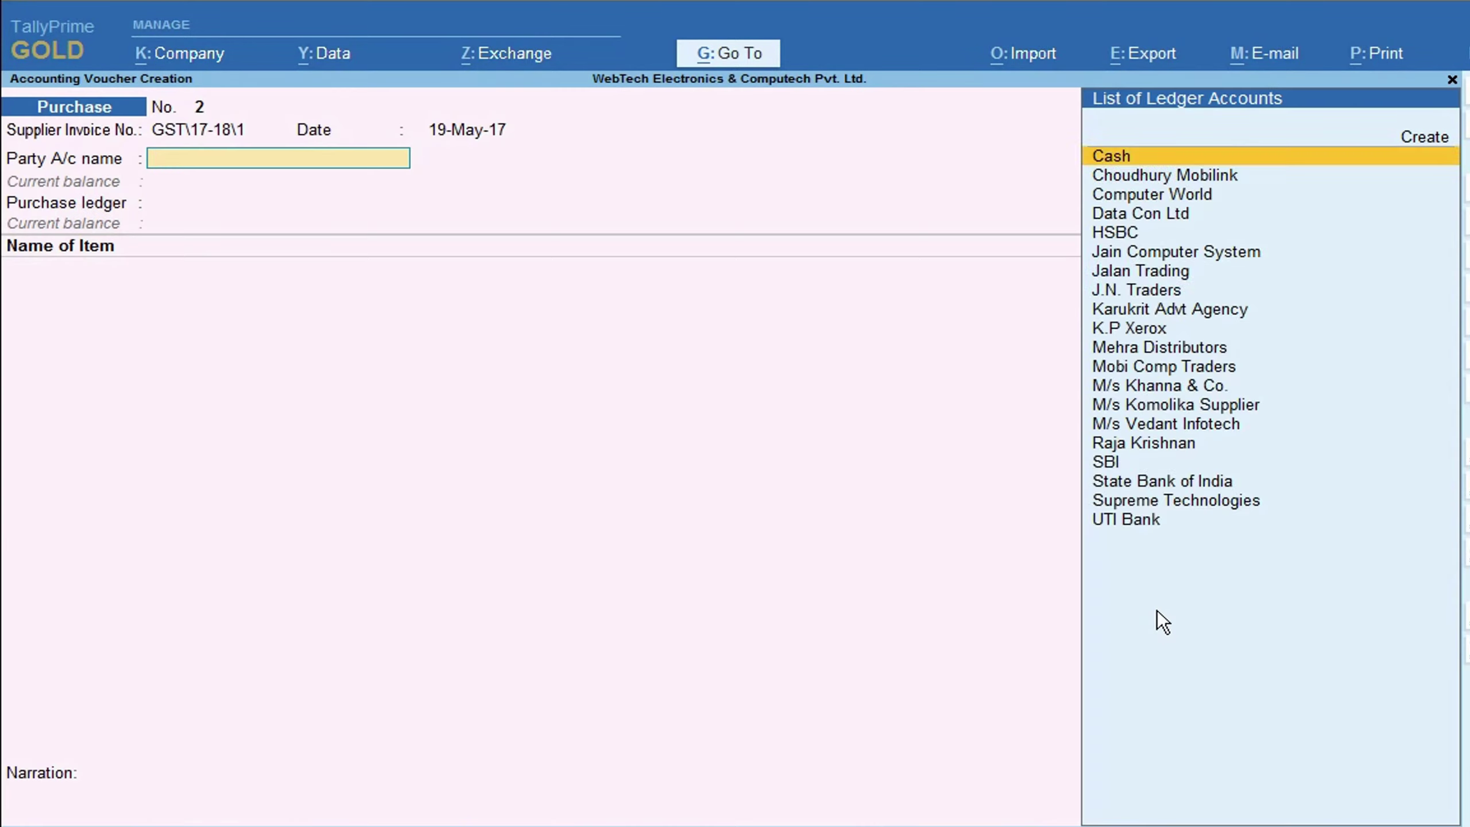
- Select Jalan Trading as the party, link receipt note Ch\pur\001 and accept its receipt and supplier details
type("Jala")
key("Return")
key("Down")
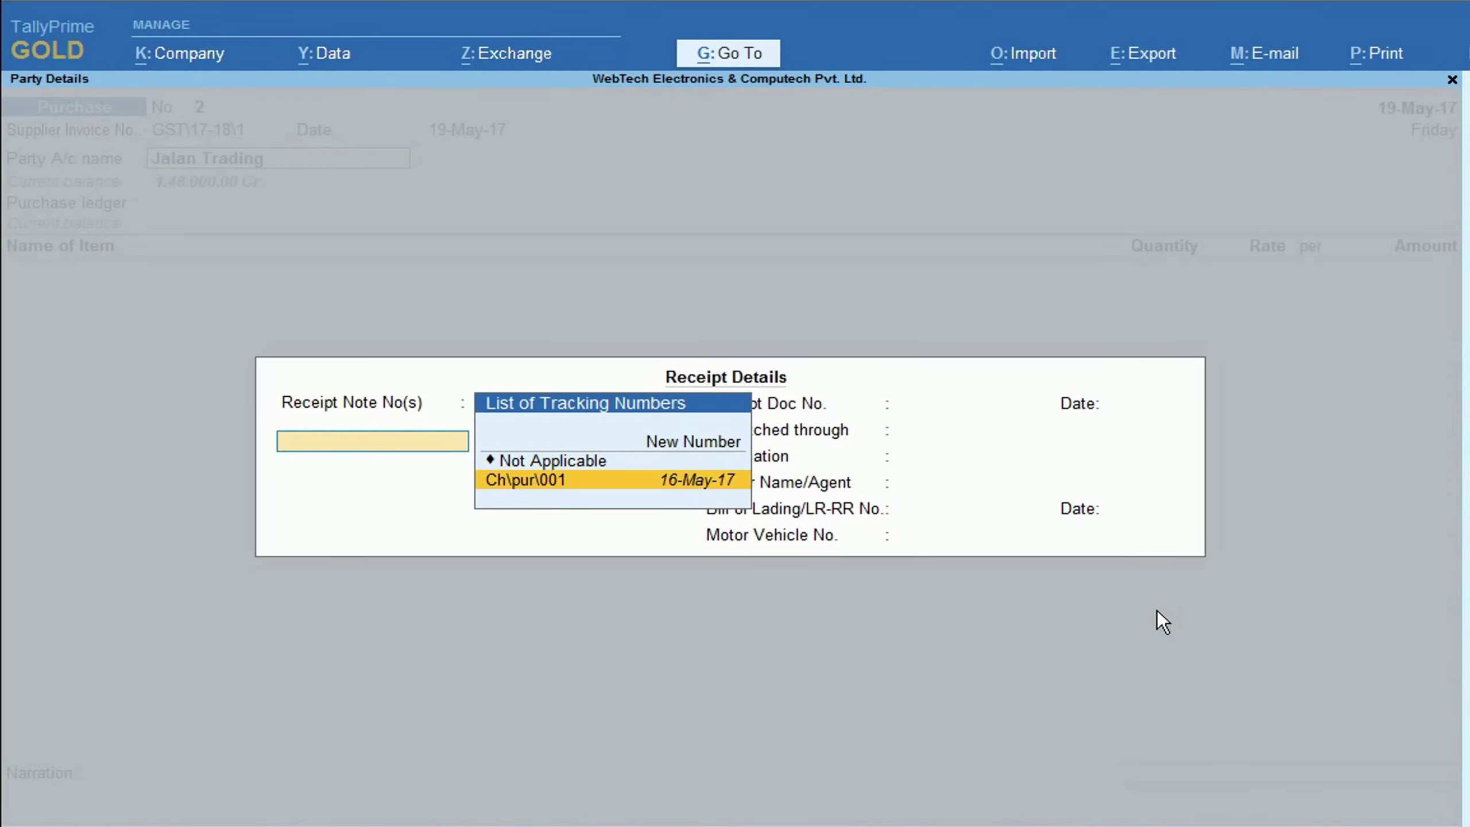
key("Return")
key("Return")
key("Return")
key("Return")
key("Return")
key("Return")
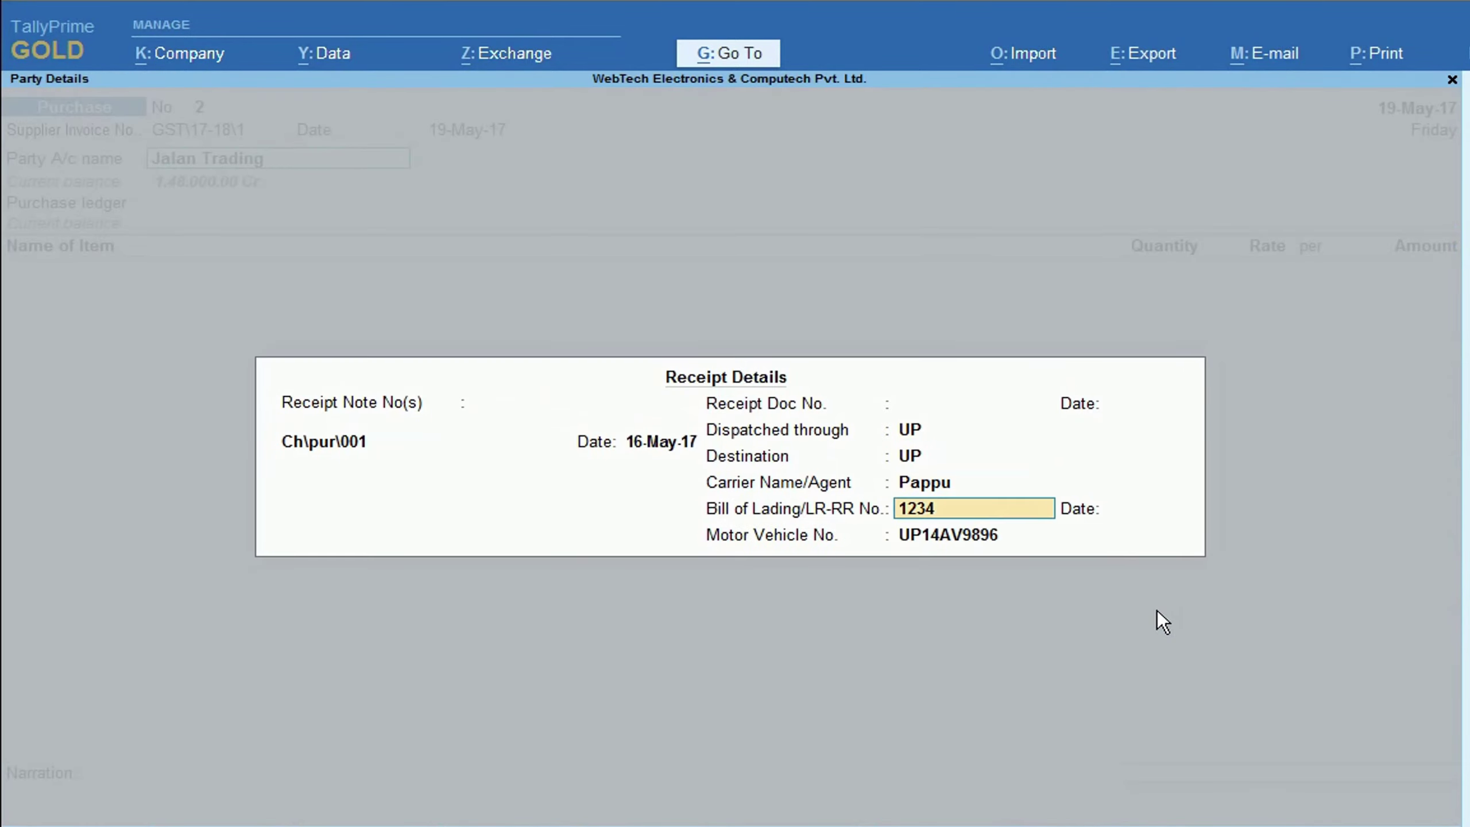
key("Return")
key("Return")
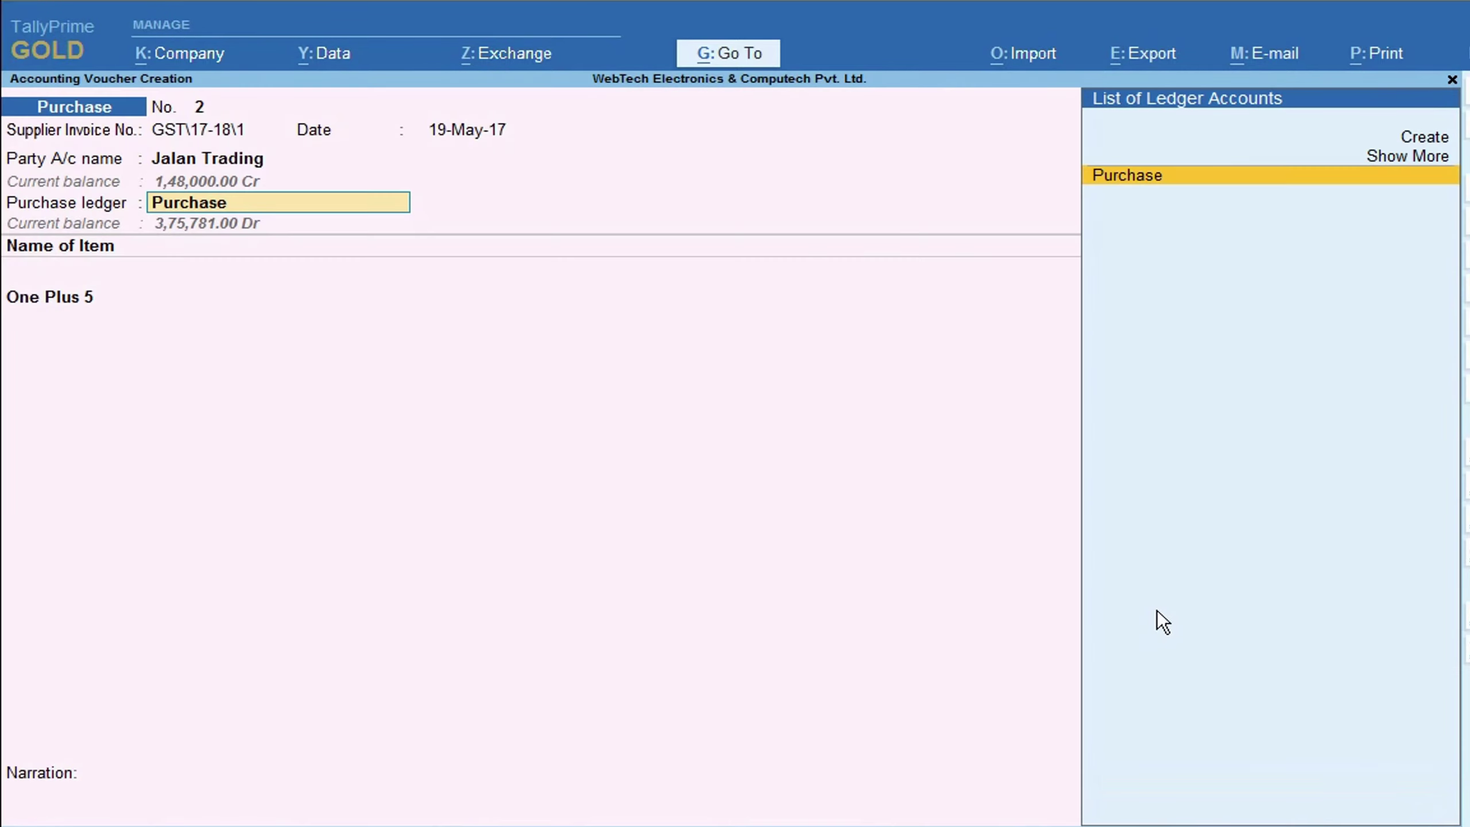
- Use the Purchase ledger and accept the One Plus 5 item with its Noida allocation against Ch\pur\001
key("Return")
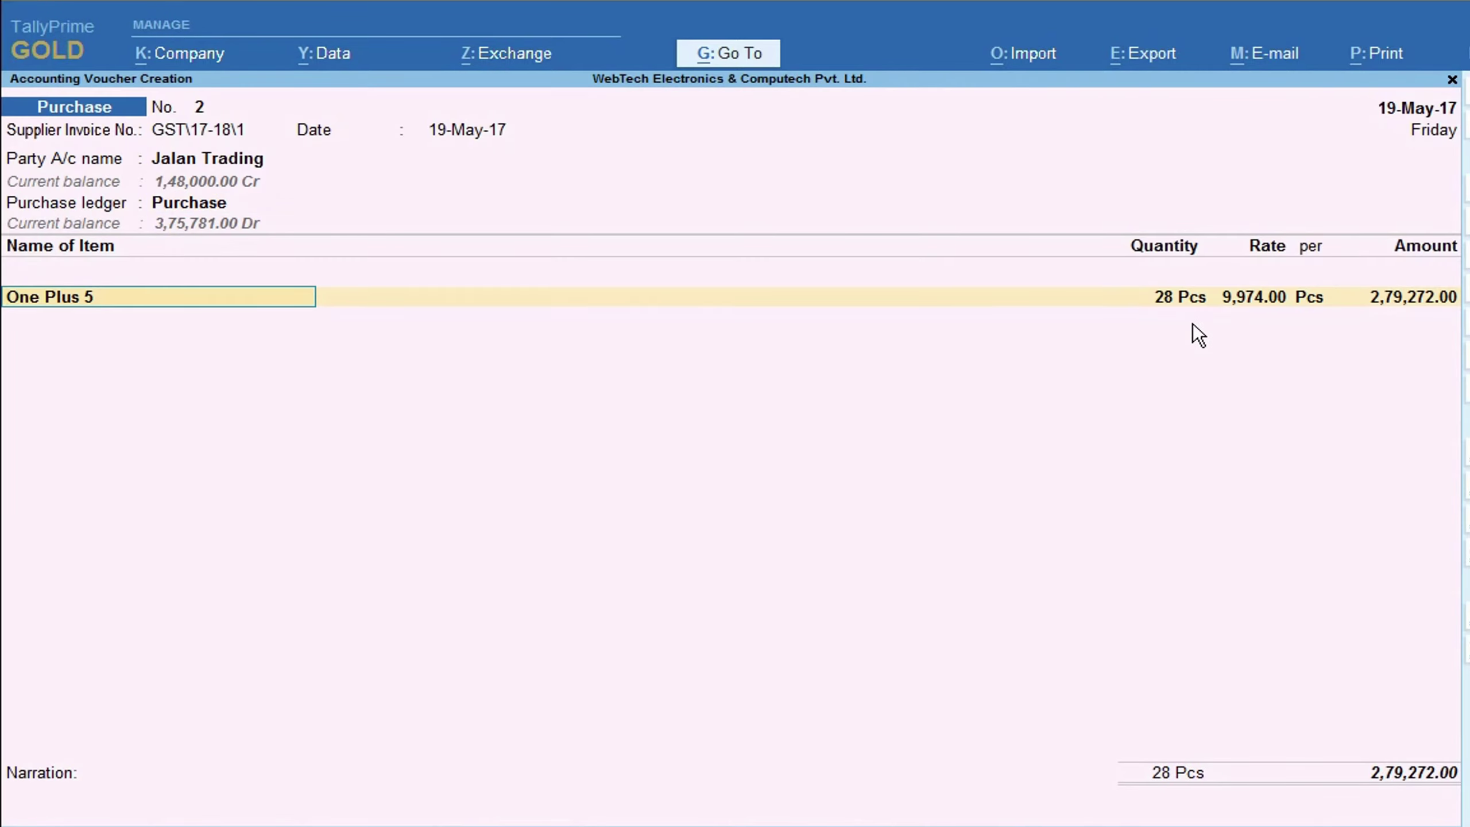
key("Return")
key("Return")
key("Return")
key("Return")
key("Return")
key("Return")
key("Return")
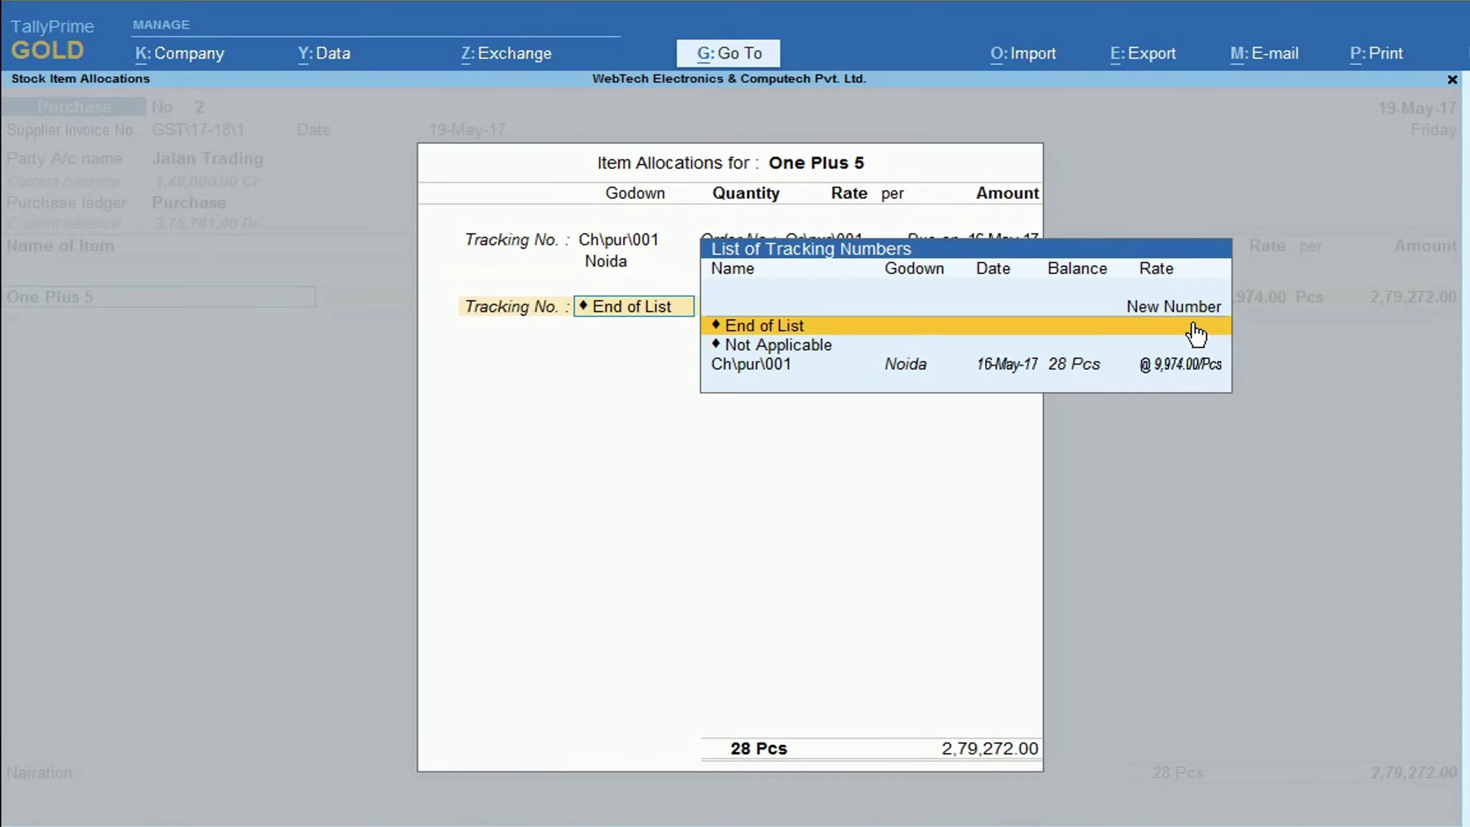
key("Return")
key("Return")
- Record the bill as new reference GST\17-18\1 with 30 credit days, save the purchase voucher and leave voucher entry
key("Return")
key("Return")
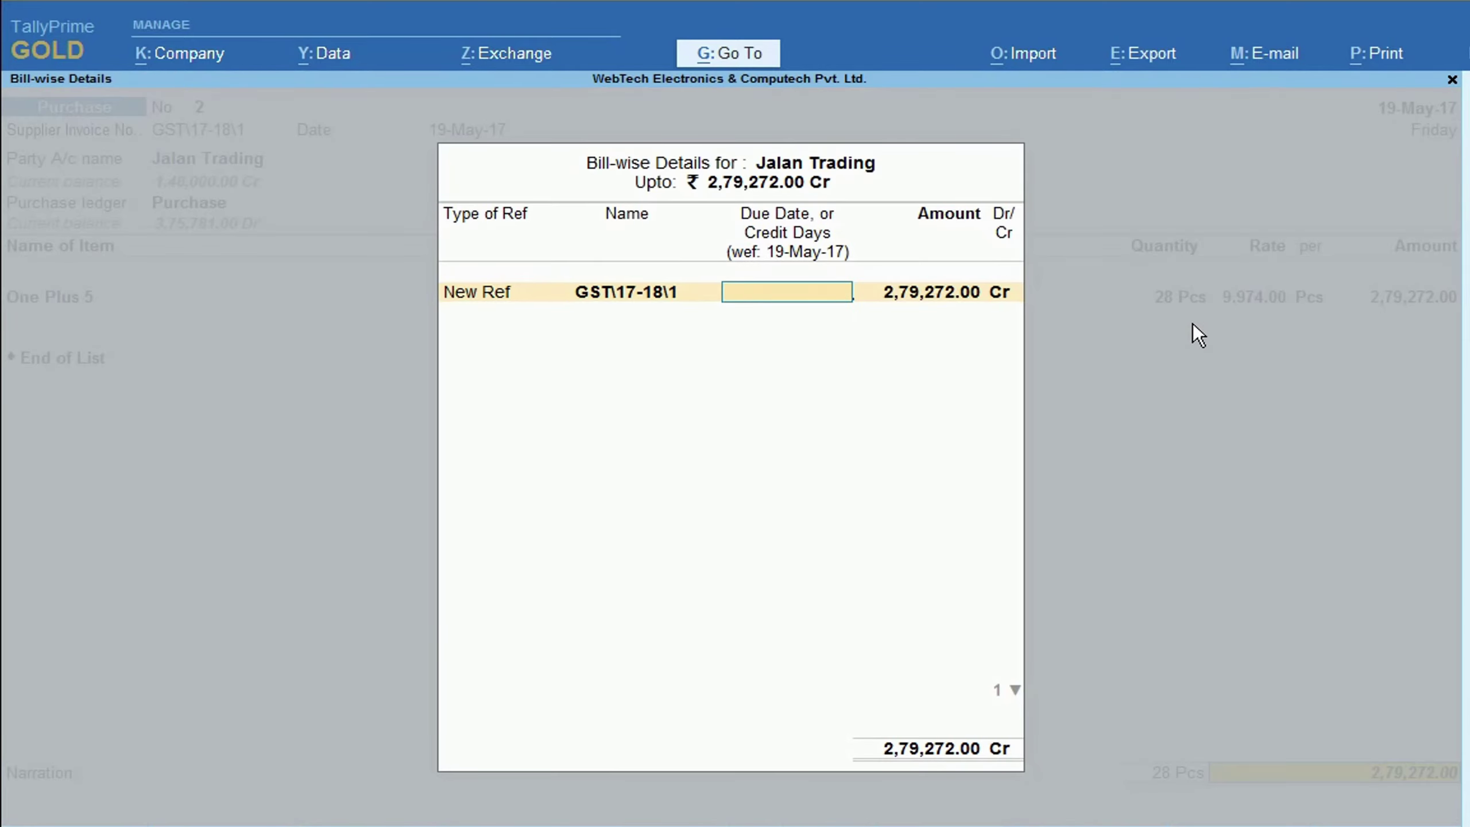
type("30")
key("Return")
key("Return")
key("Return")
key("Return")
key("Return")
key("Escape")
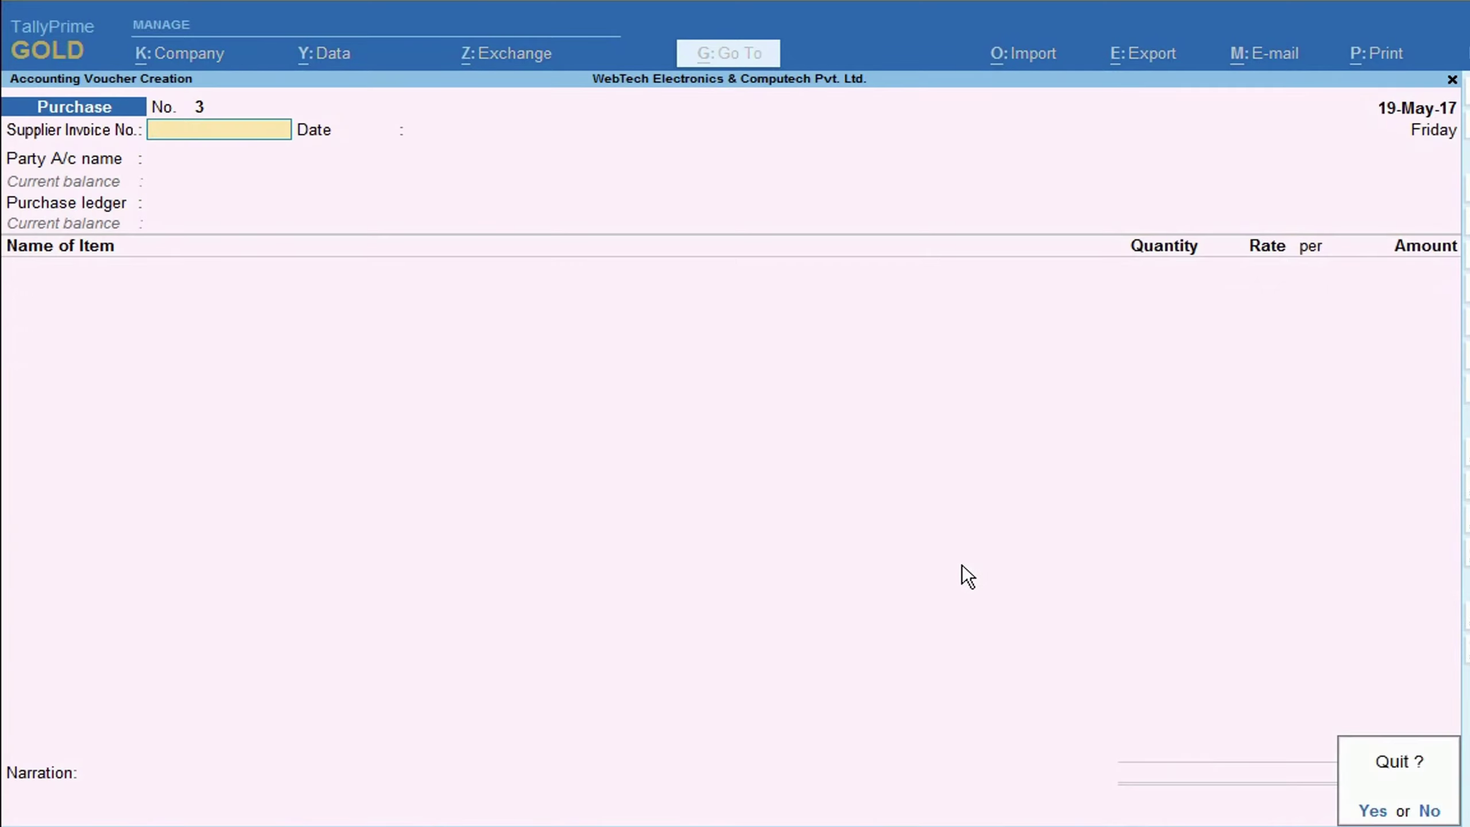
key("Return")
- Open the Day Book and set its period to 1-Apr-17 through 19-May-17
left_click(1048, 434)
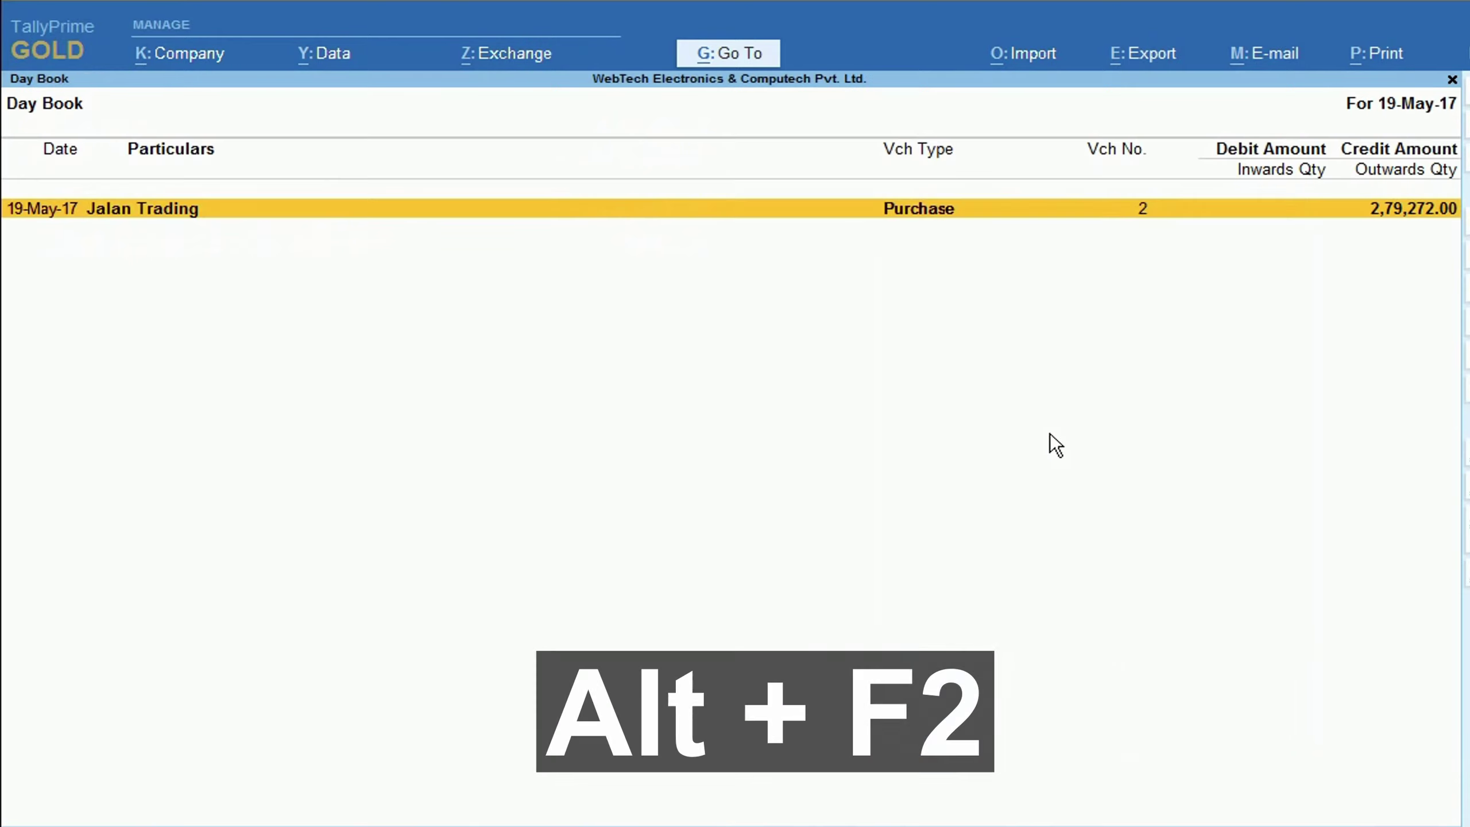
key("alt+F2")
key("Return")
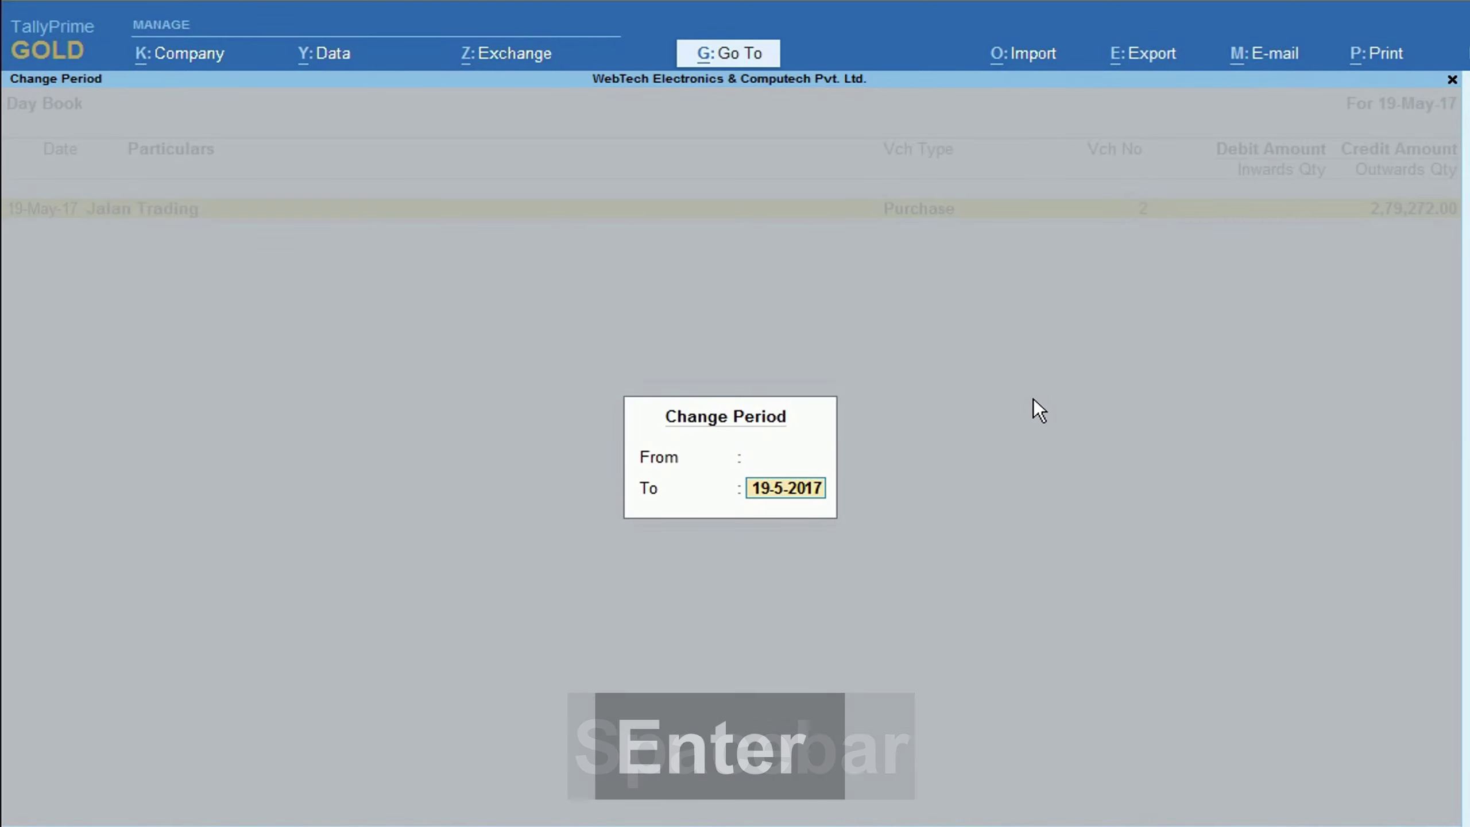
key("space")
key("Return")
- Change the Day Book's sorting method to In Sequence of Entry, keeping the other configuration options
key("F12")
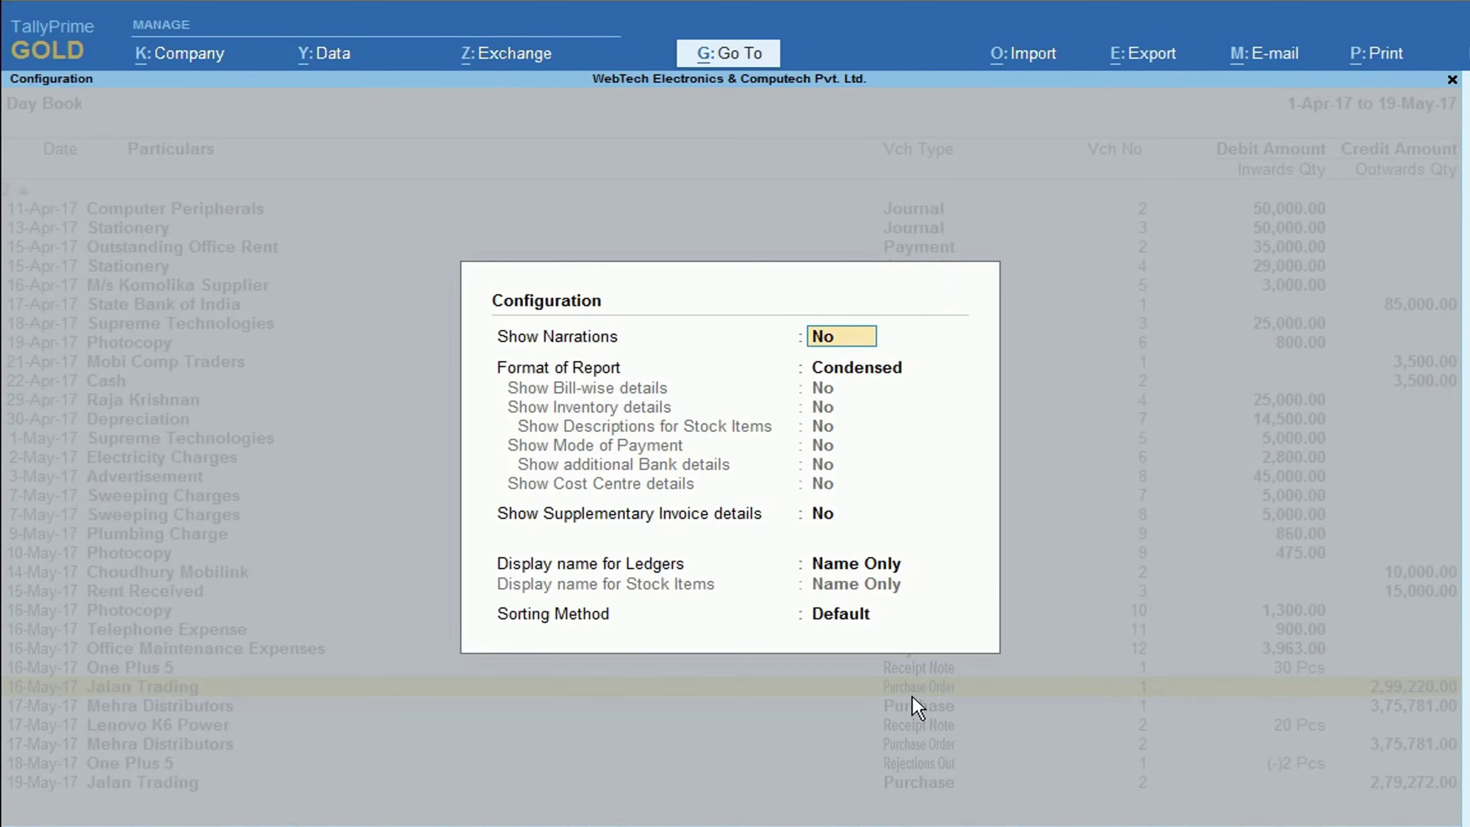
key("Return")
key("Return")
key("Return")
key("Return")
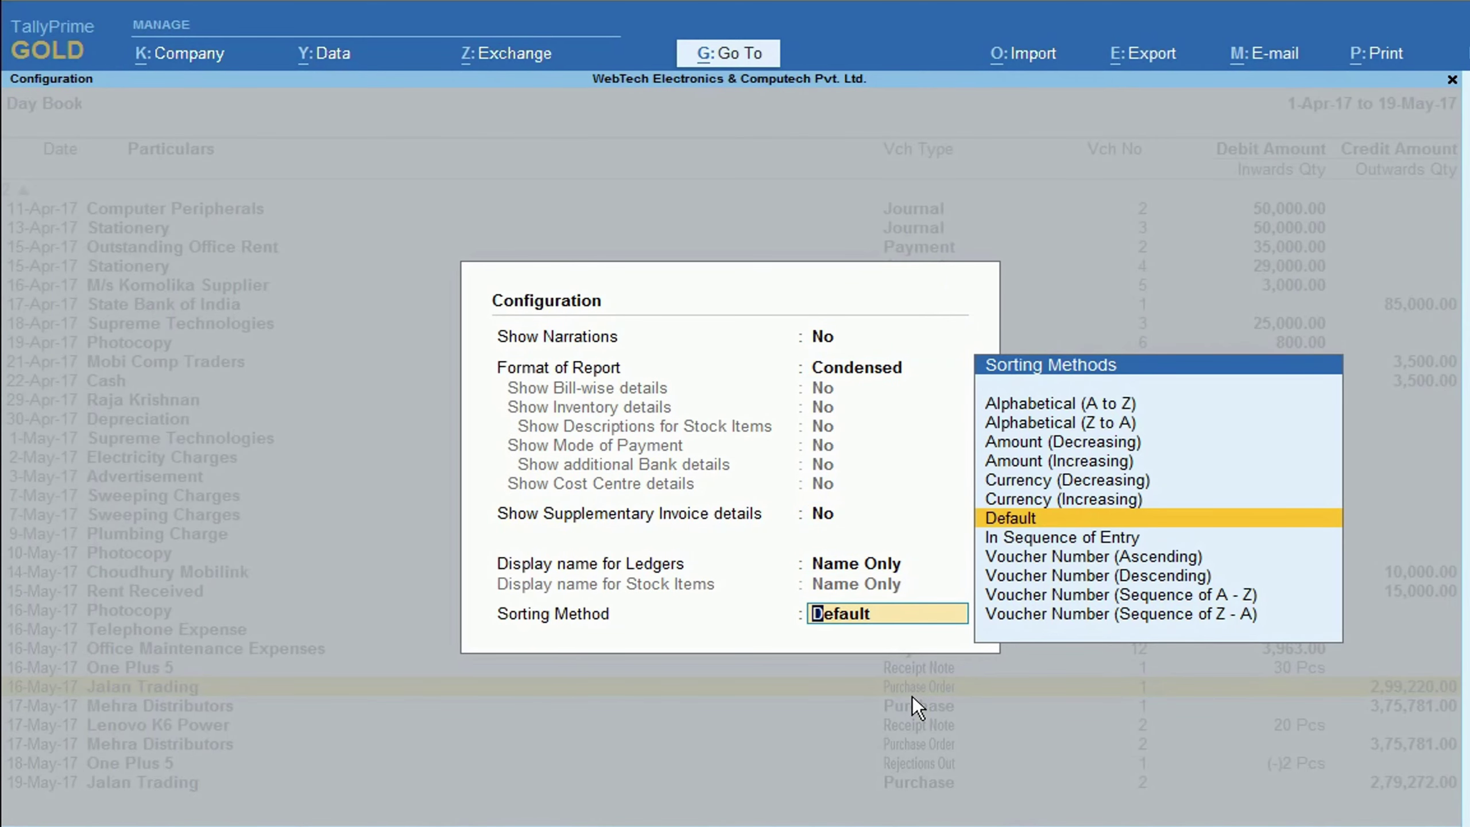
key("Down")
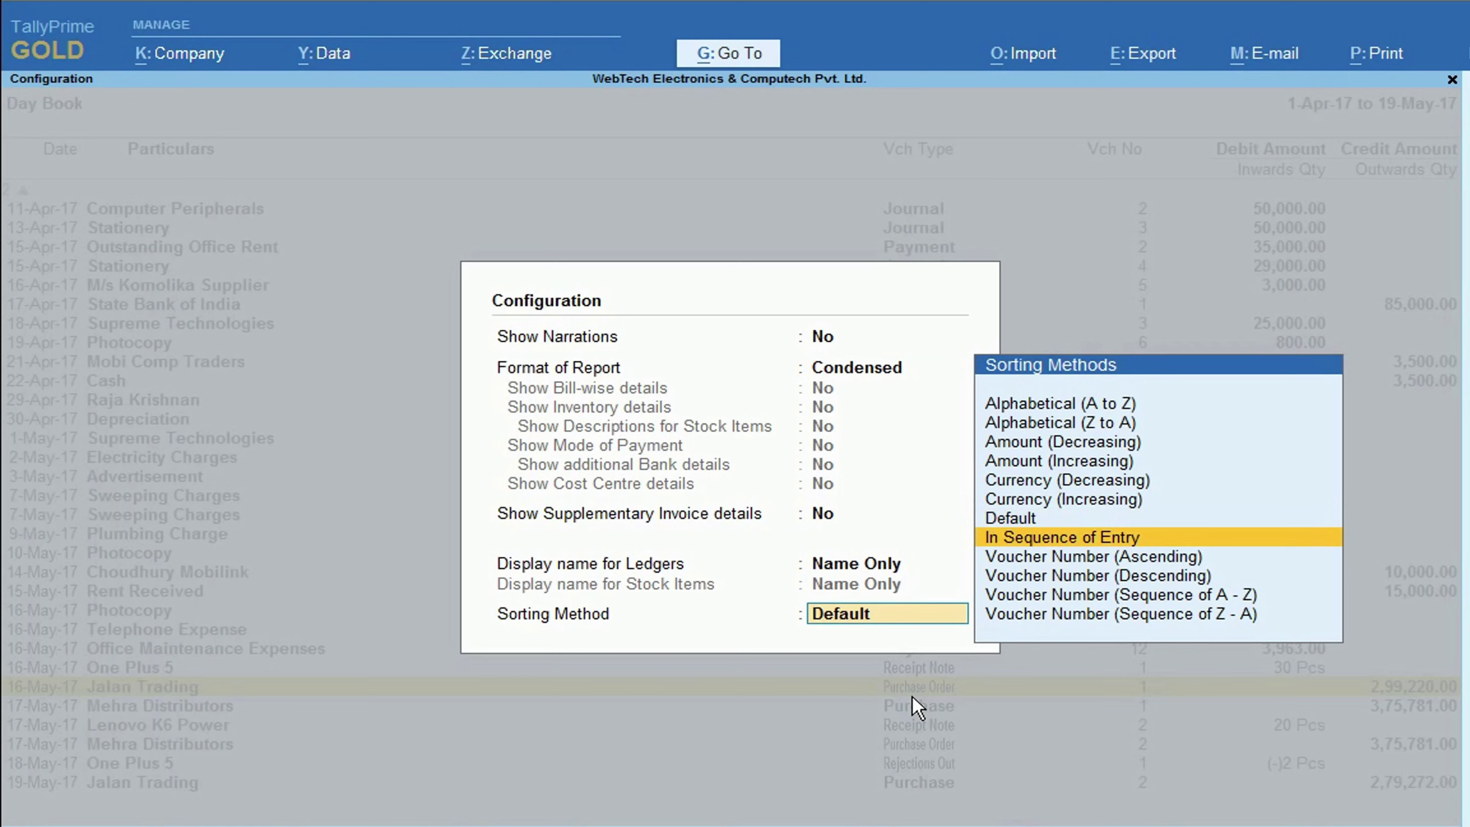
key("Return")
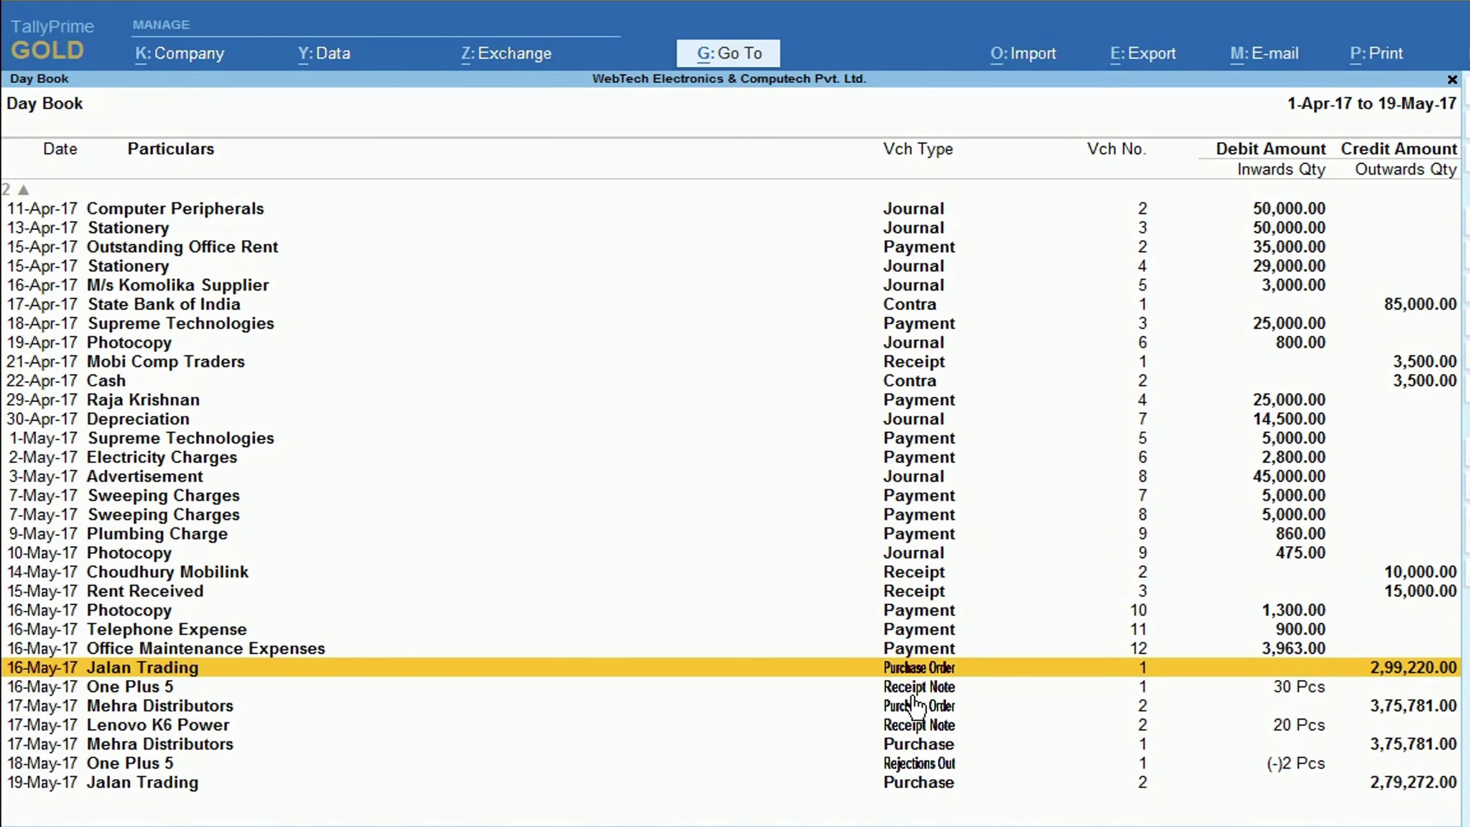
- Examine the order of the May purchase order, receipt note, rejections out and purchase entries in the Day Book
key("Up")
key("Down")
key("End")
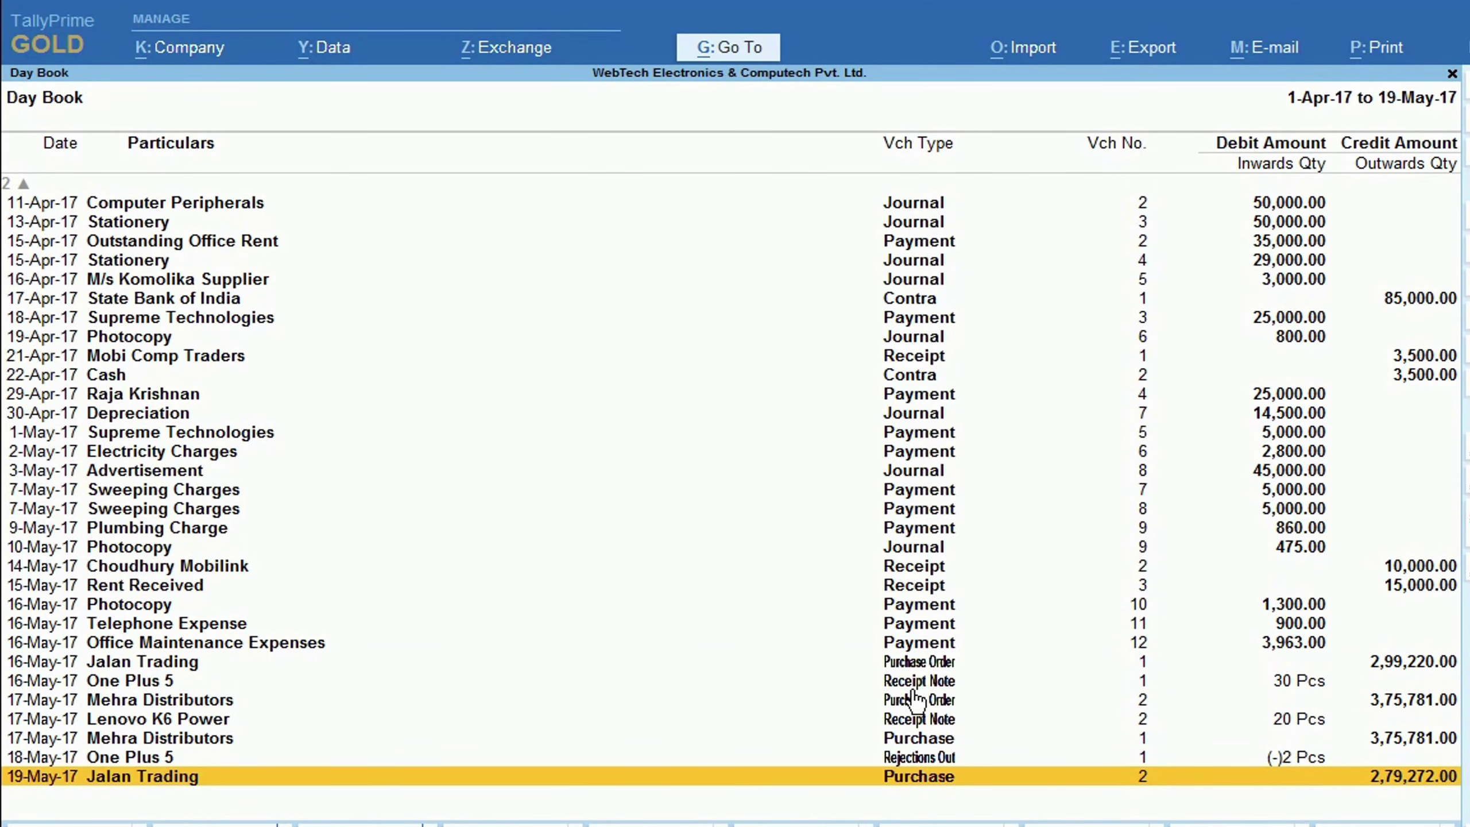
key("Up")
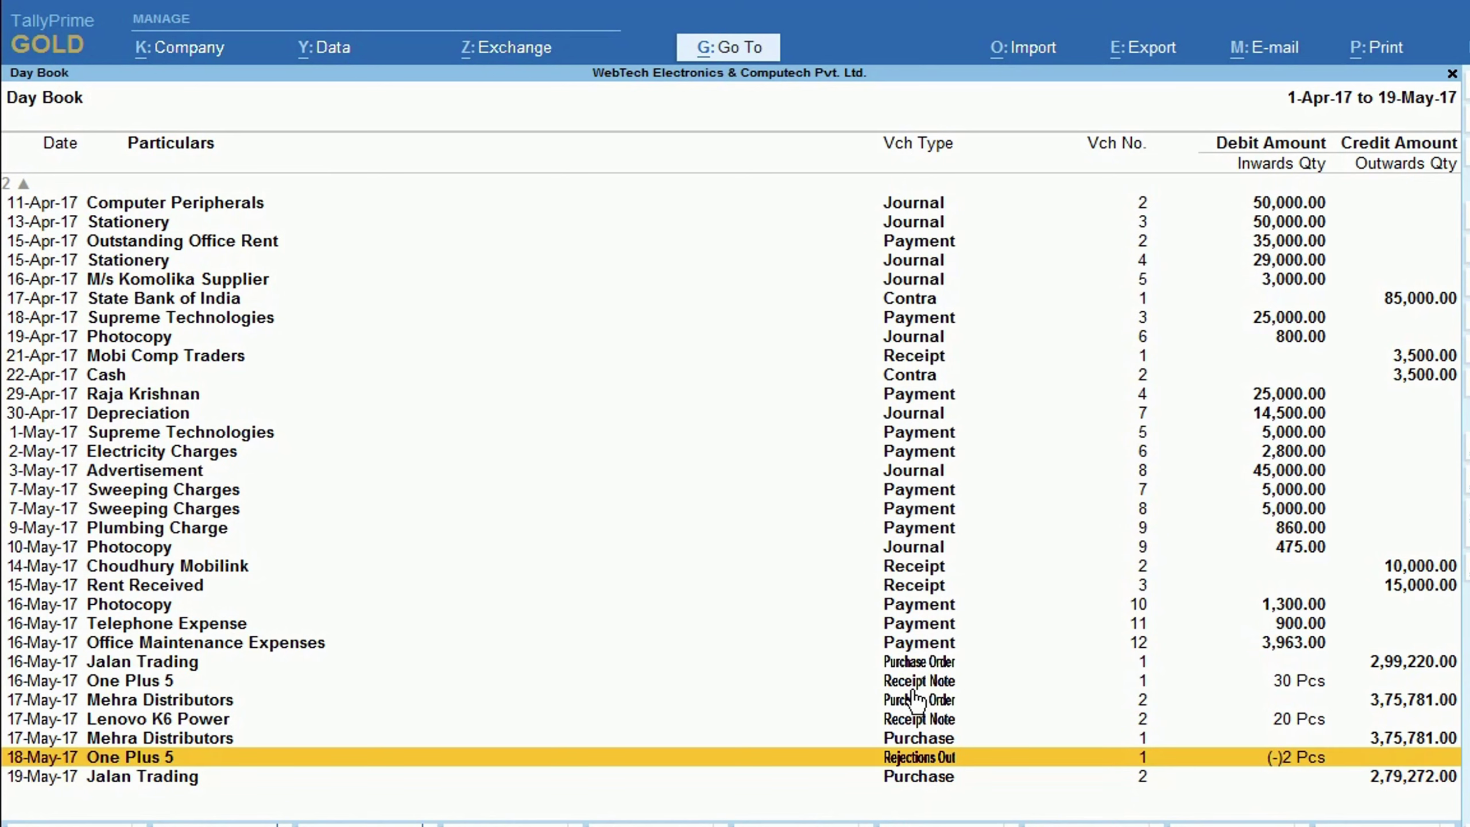
key("Down")
key("Up")
key("Up")
key("Up")
key("Up")
key("Up")
key("Up")
key("Down")
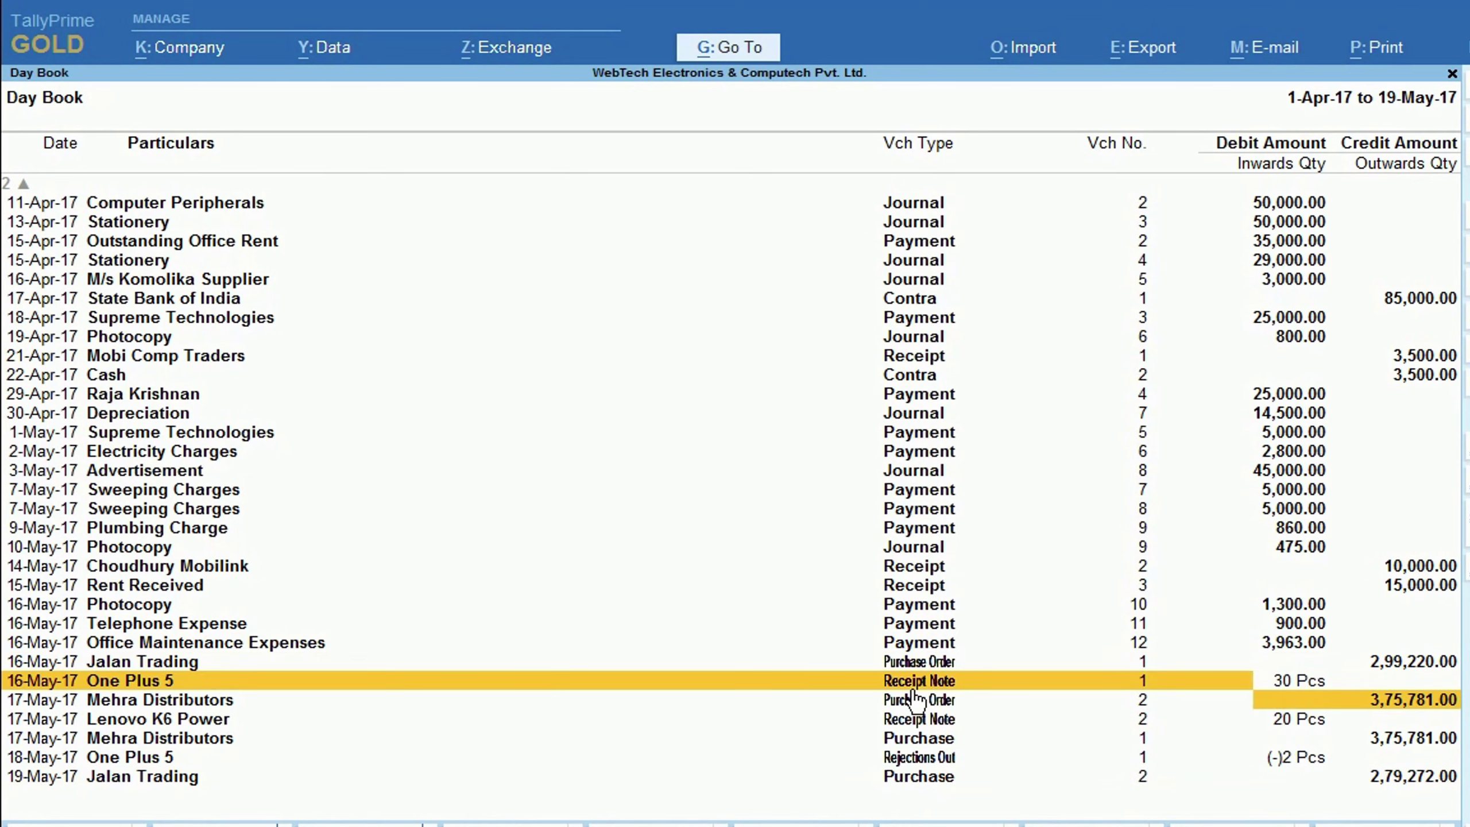
key("Down")
key("Down")
key("Down")
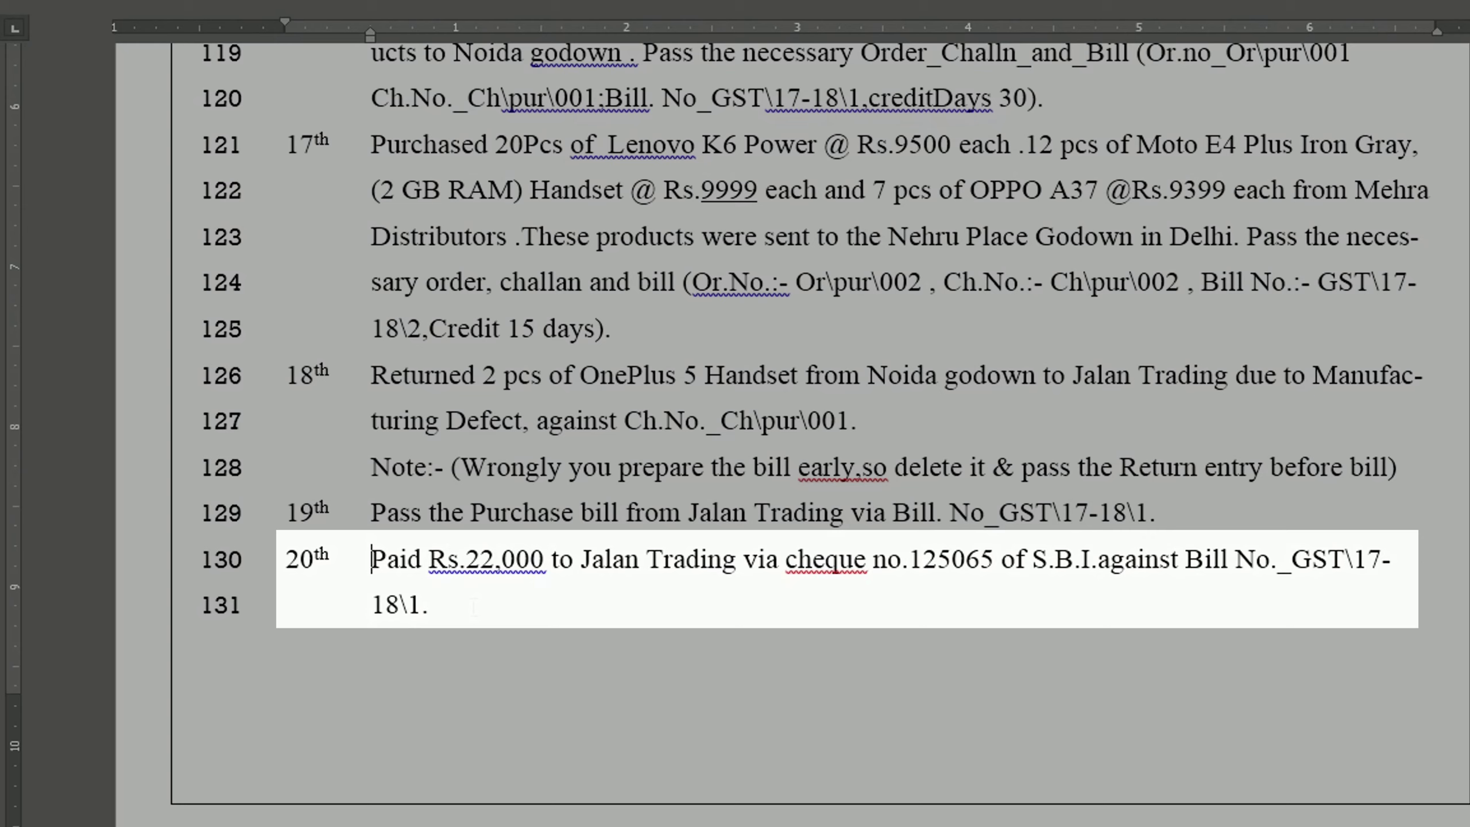
- Switch back to TallyPrime from the Word document and start a payment voucher dated 20-5-2017
key("alt+Tab")
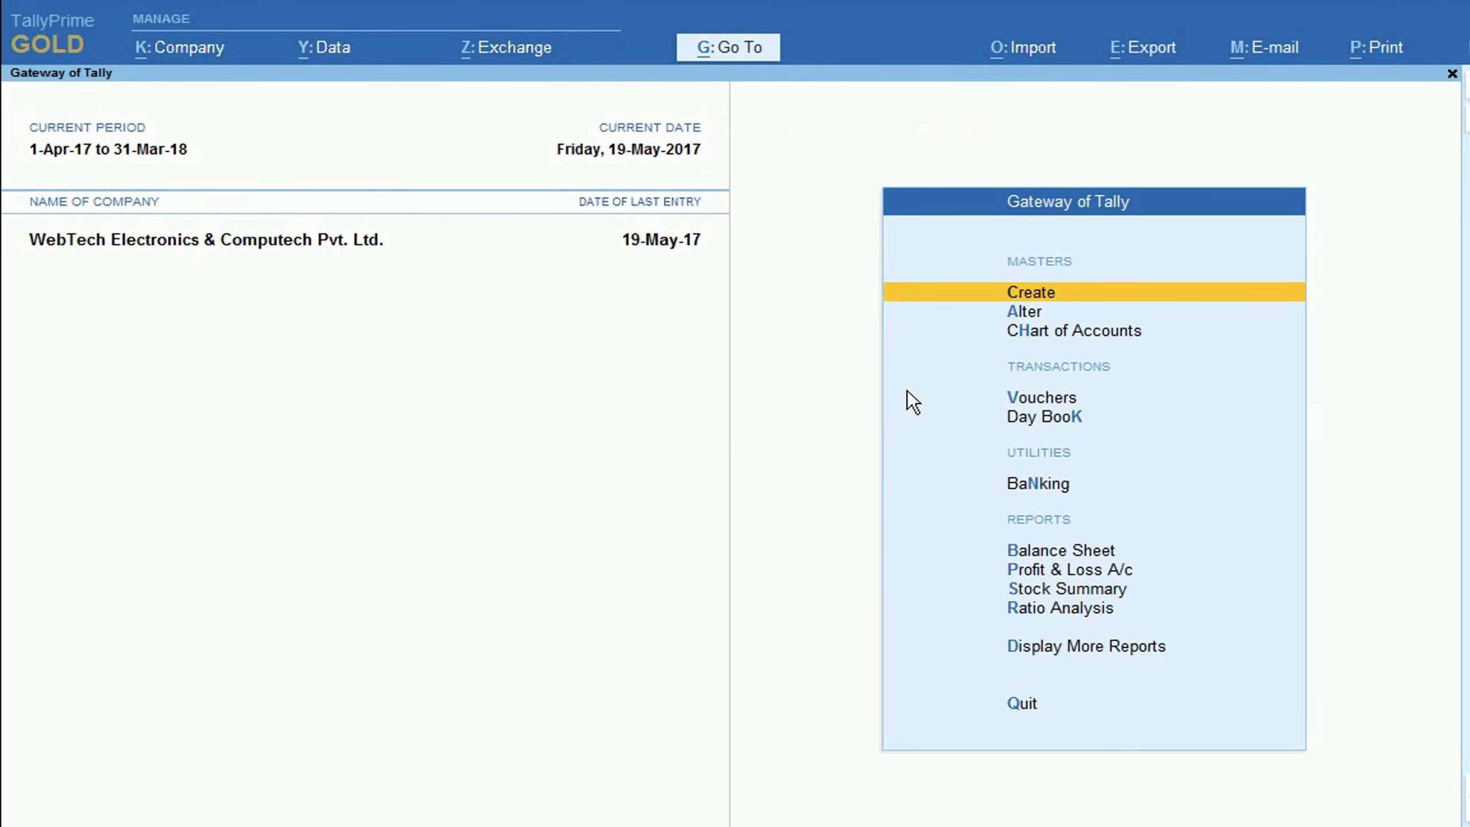
left_click(1032, 401)
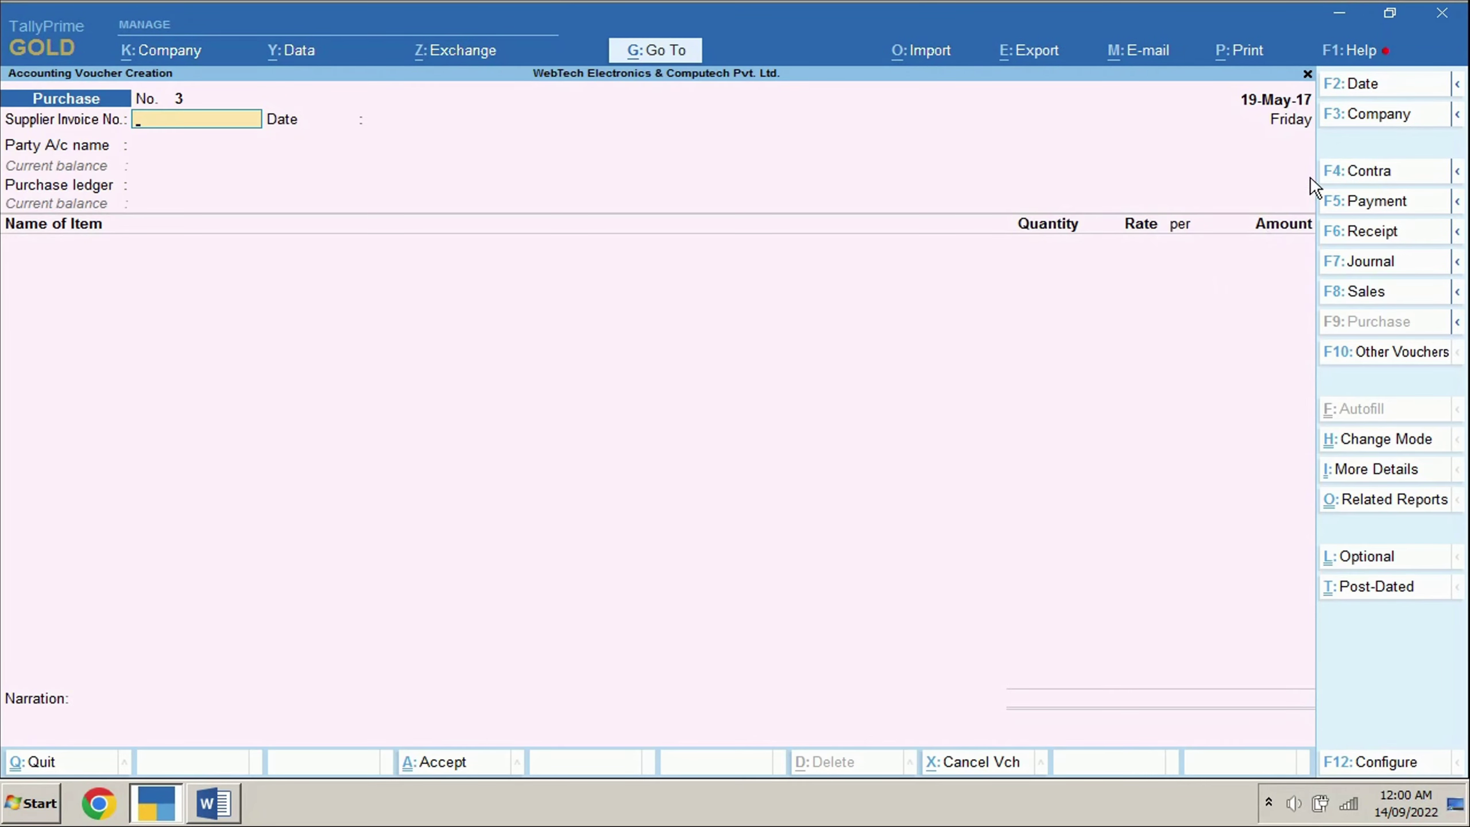
left_click(1362, 87)
type("20-5-2017")
key("Return")
left_click(1373, 202)
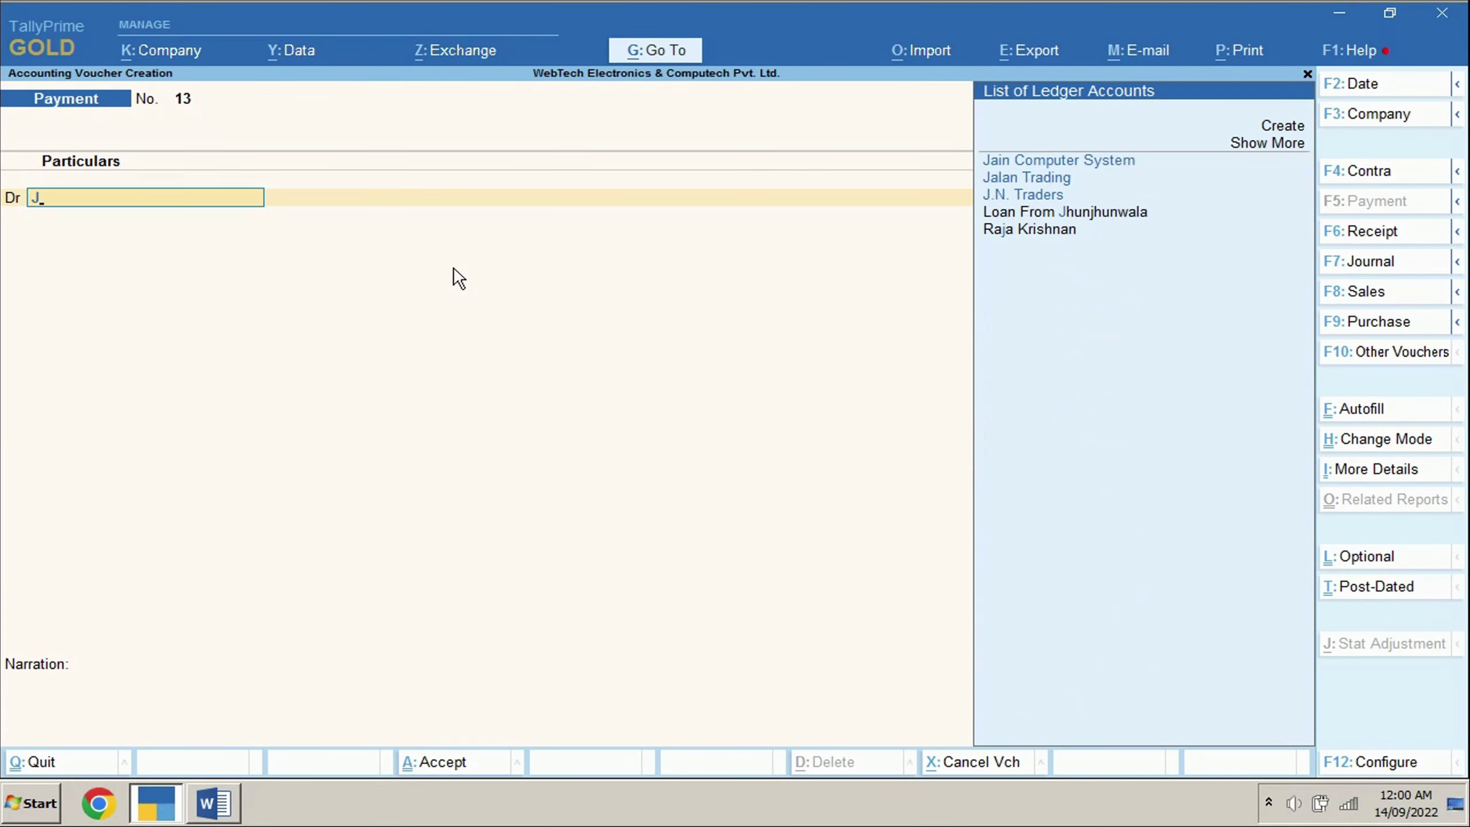
- Debit Jalan Trading with 20,000 in the payment voucher
type("Jalan")
key("Return")
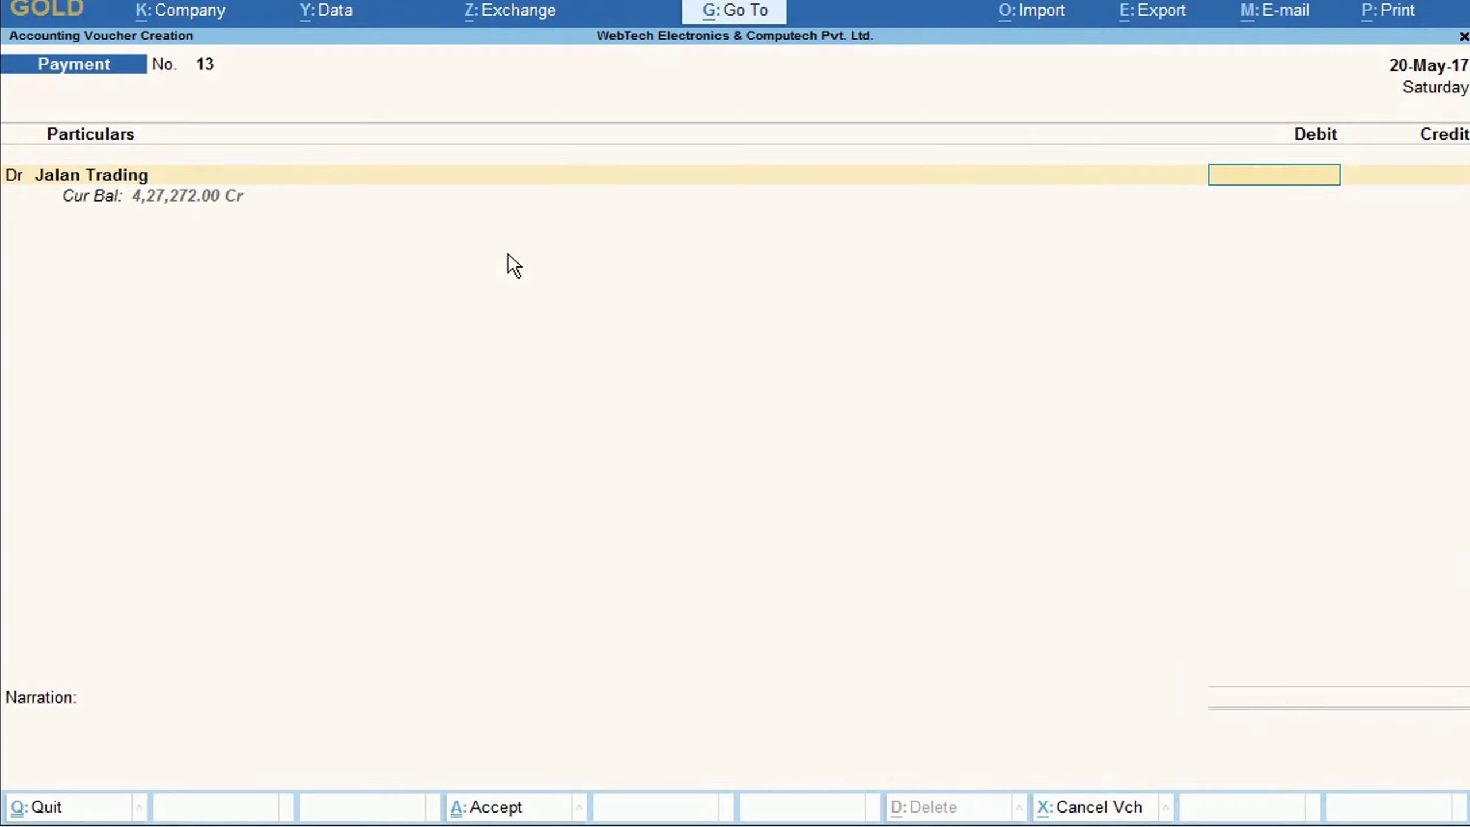
type("20,000")
key("Return")
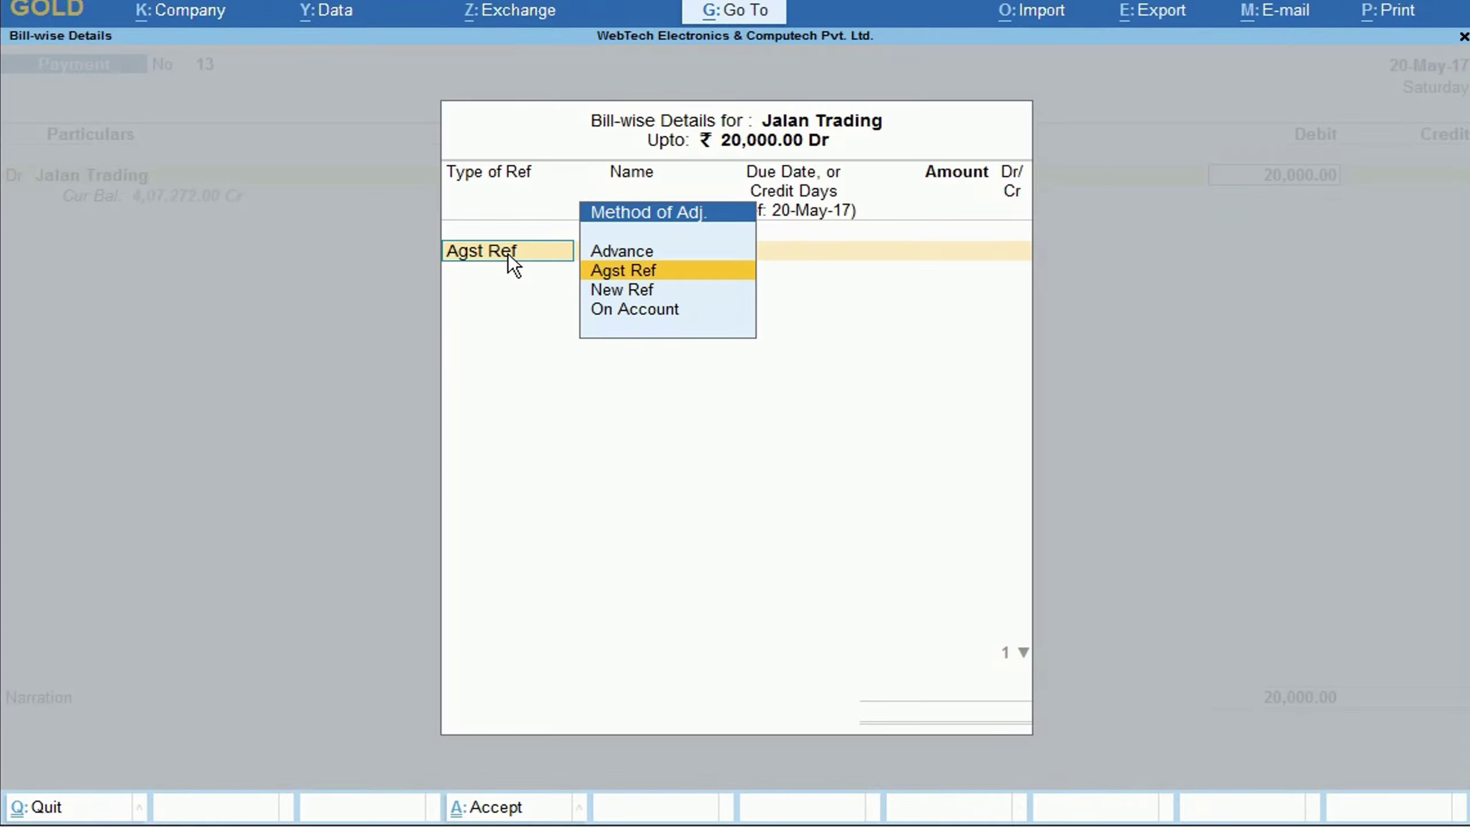
- Allocate the 20,000 debit for Jalan Trading as Agst Ref to the pending bill GST\17-18\1
key("Return")
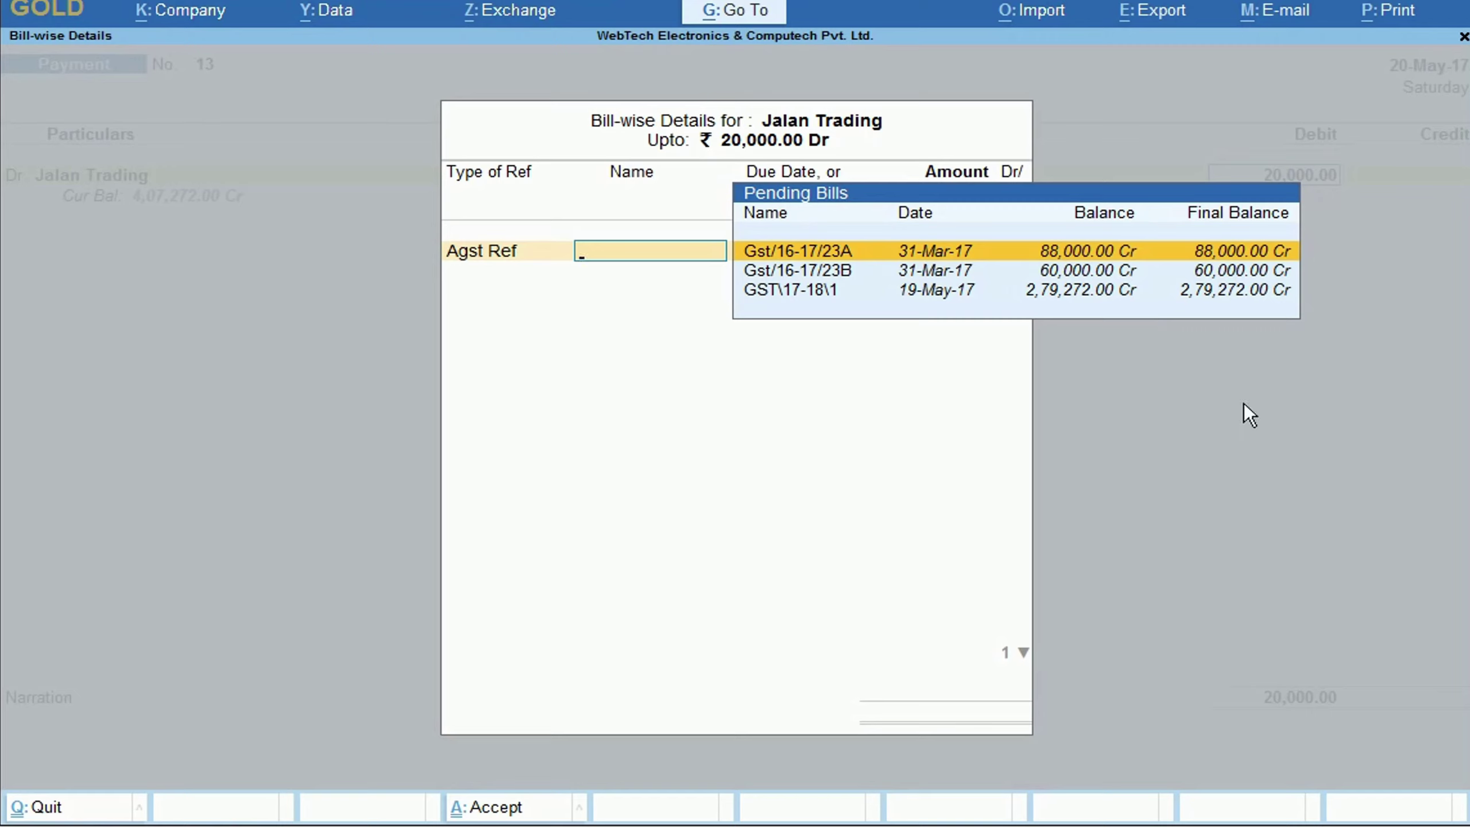
key("Down")
key("Down")
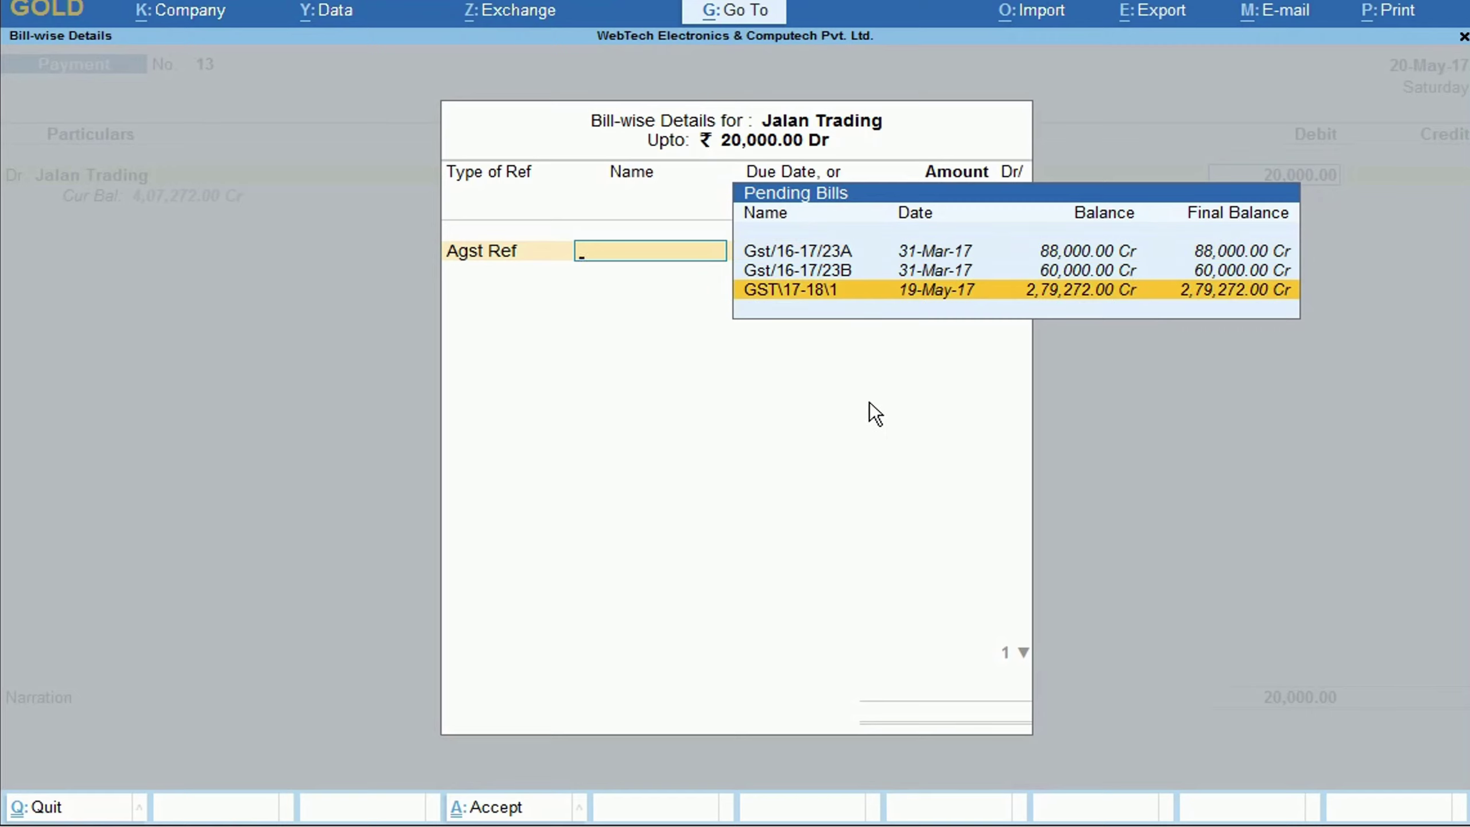
key("Return")
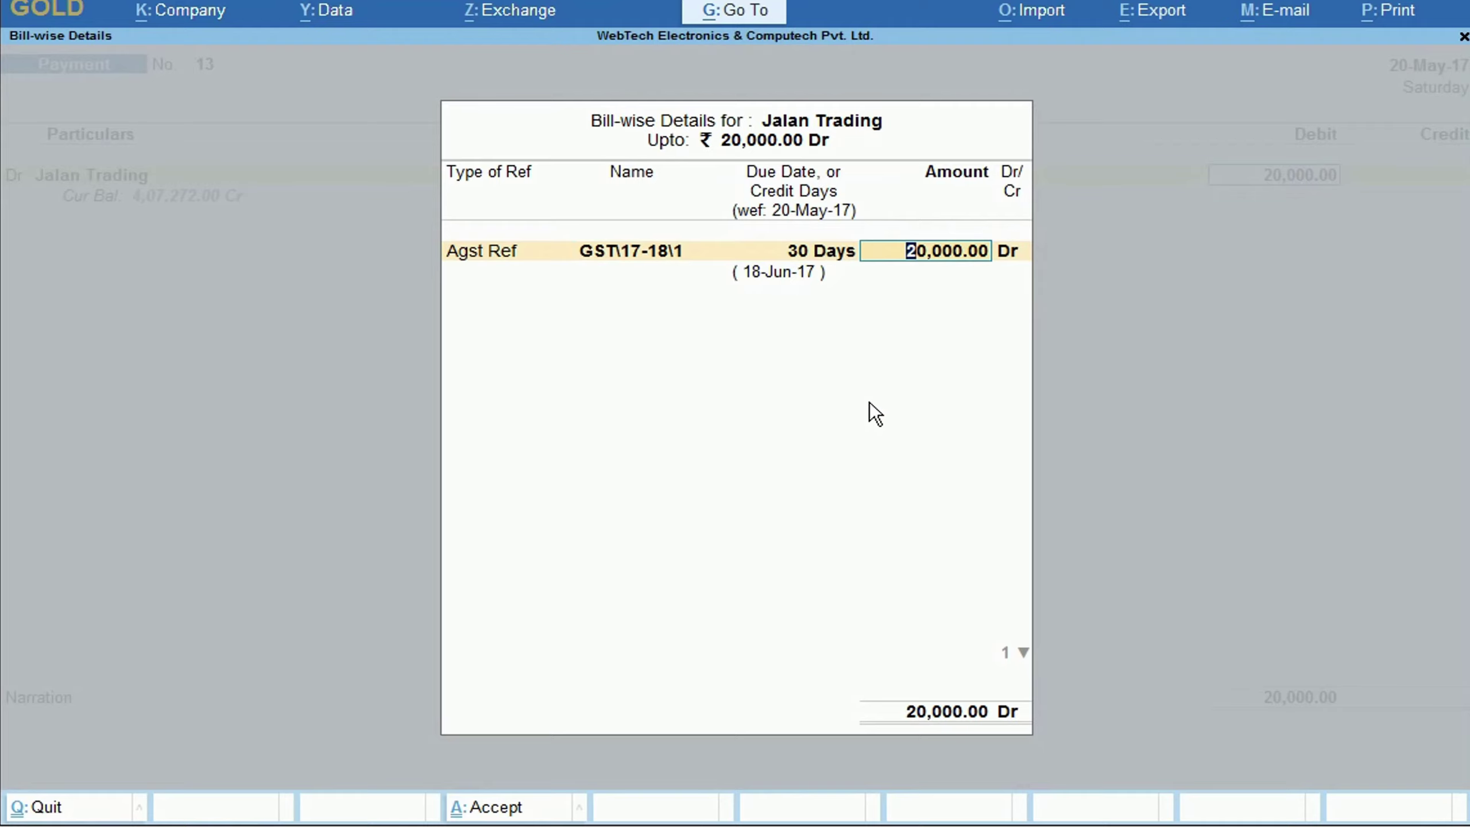
key("Return")
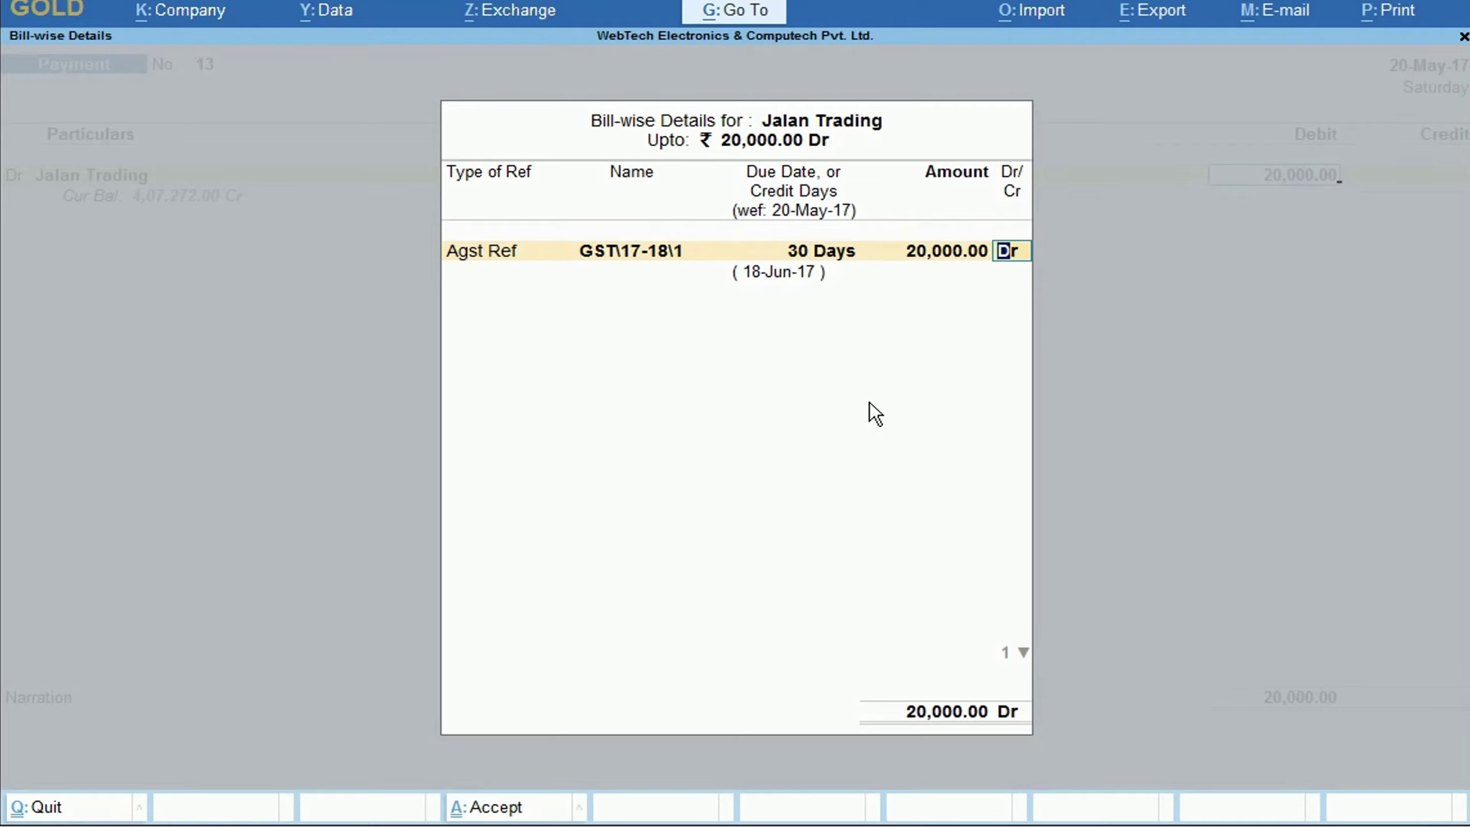
key("Return")
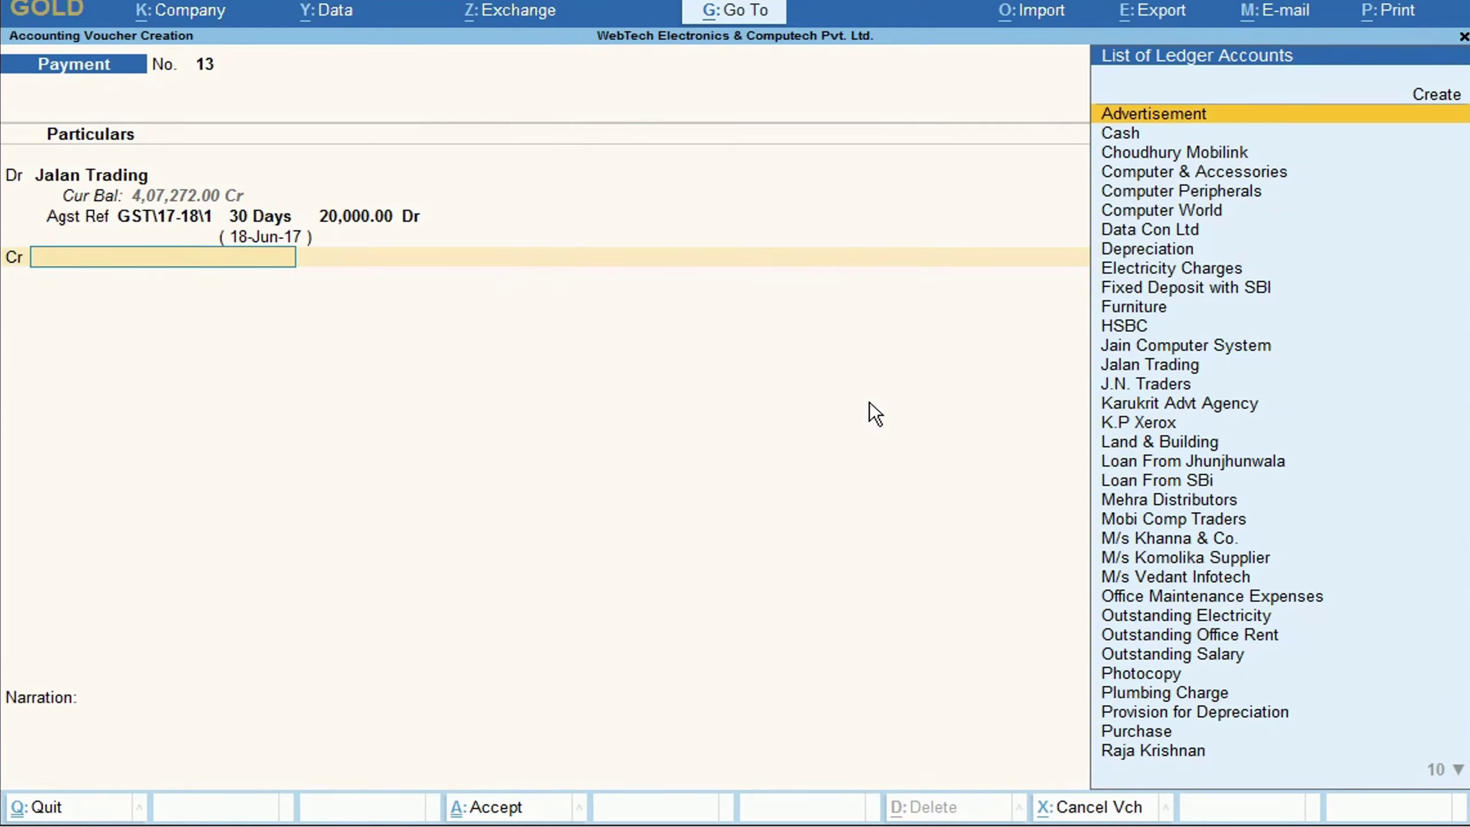
- Credit State Bank of India with 20,000 and save the payment voucher
type("SBI")
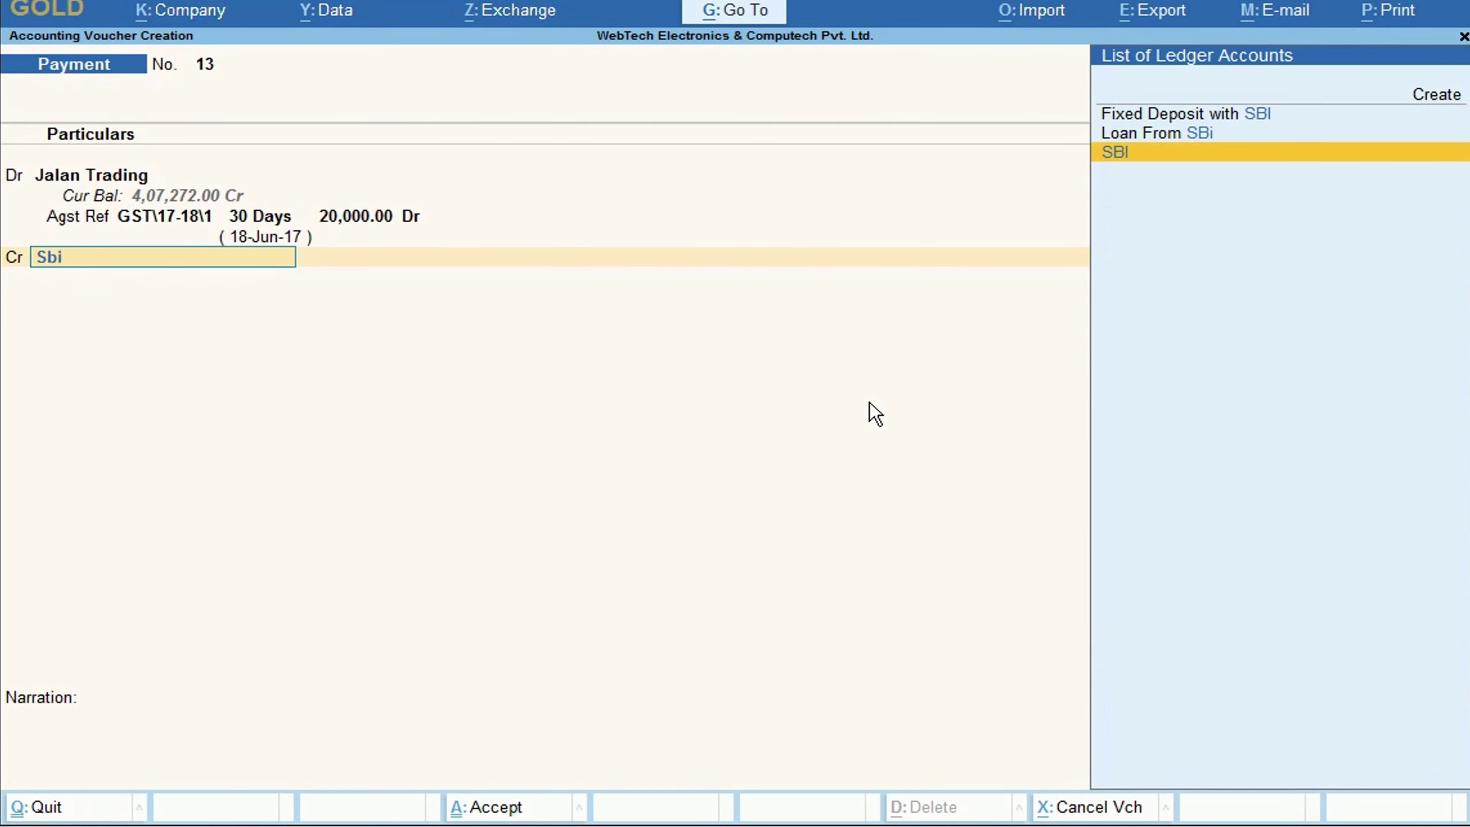
key("Return")
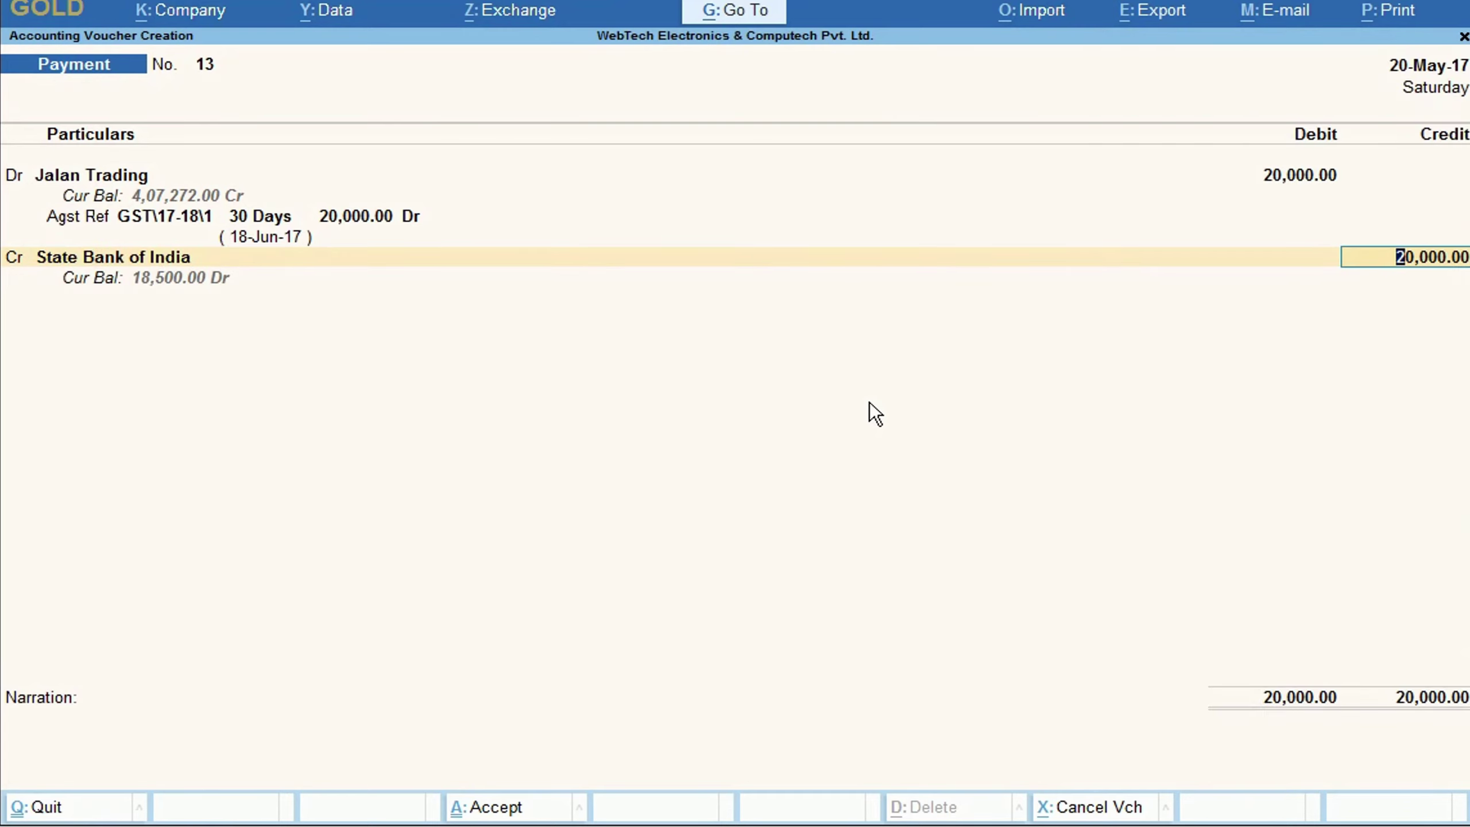
key("Return")
key("Return")
key("Return")
key("Return")
key("Return")
key("Return")
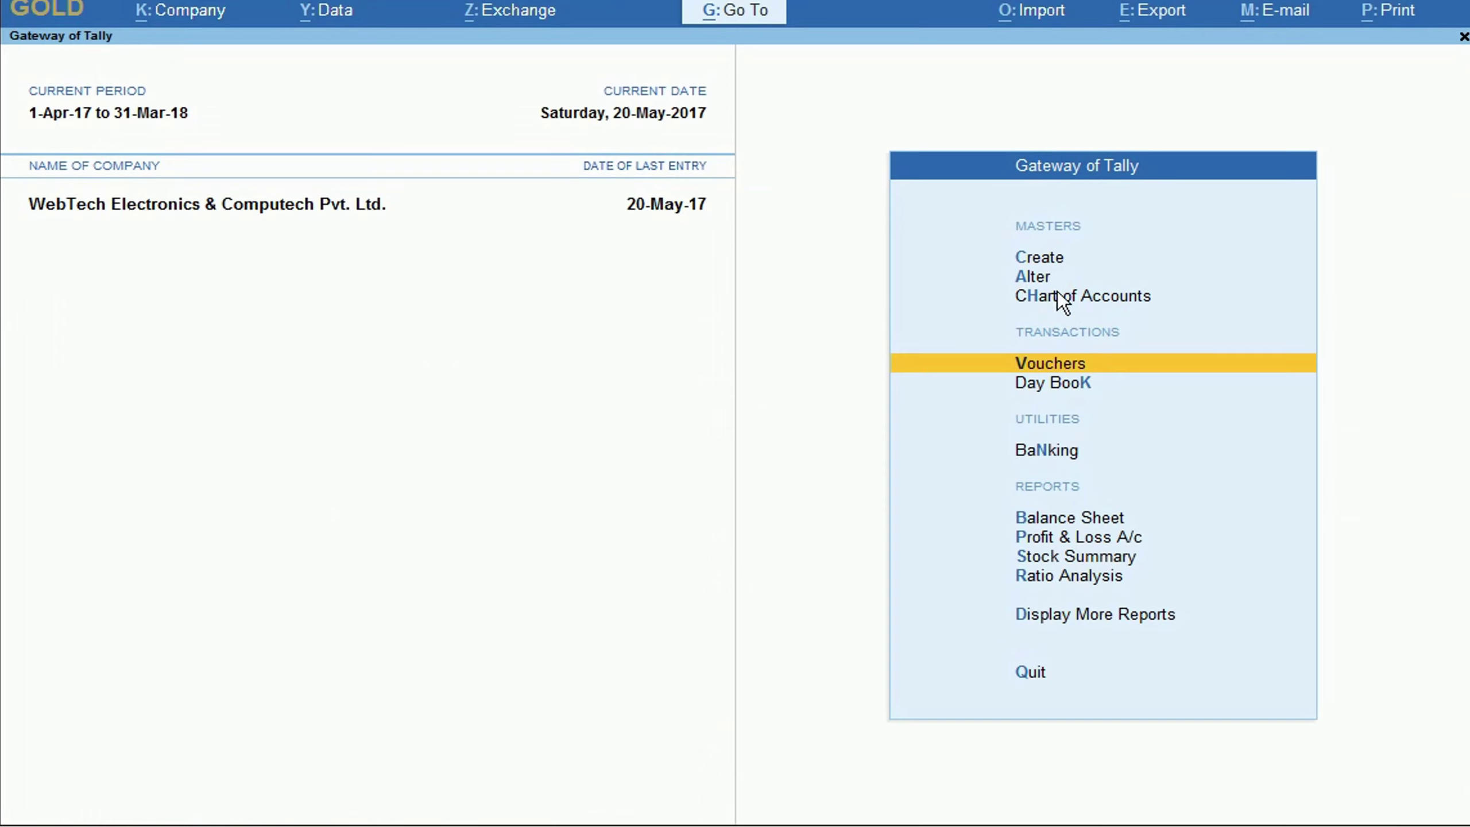
- Create and save a ledger named Sales under the Sales Accounts group
left_click(1054, 283)
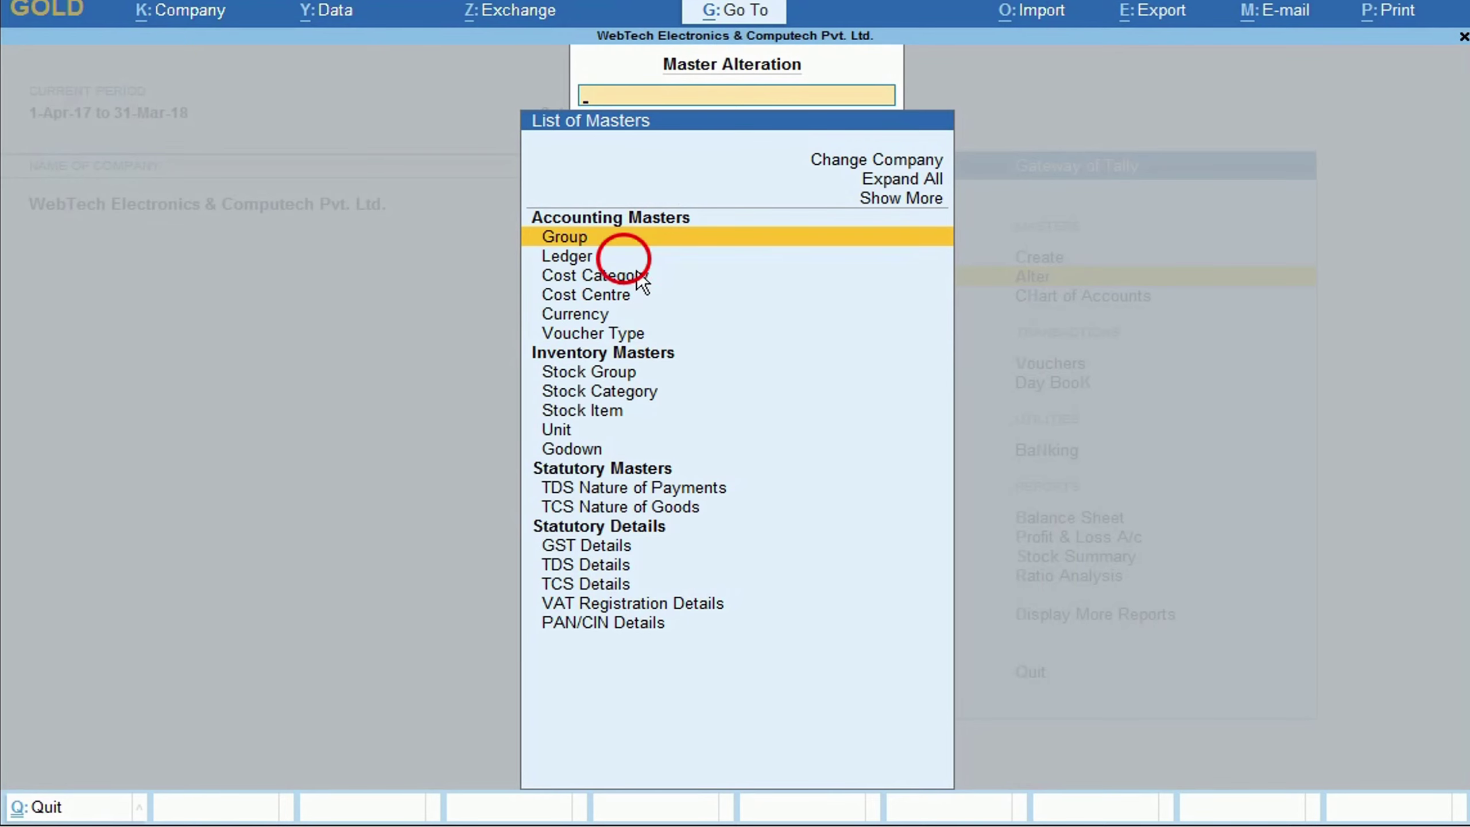
left_click(624, 258)
type("Sal")
key("Return")
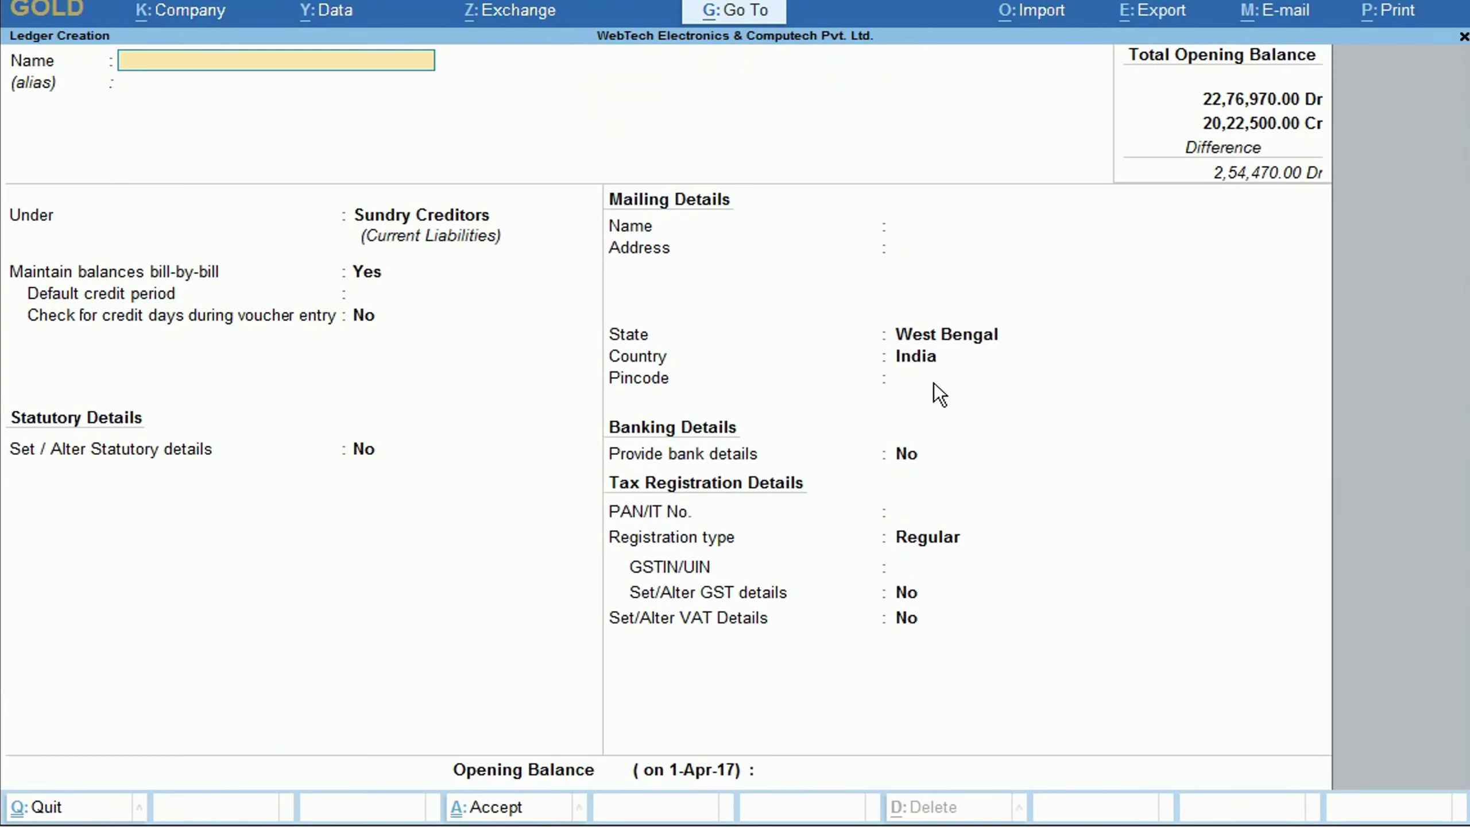
type("Sales")
key("Return")
key("Return")
type("Sales")
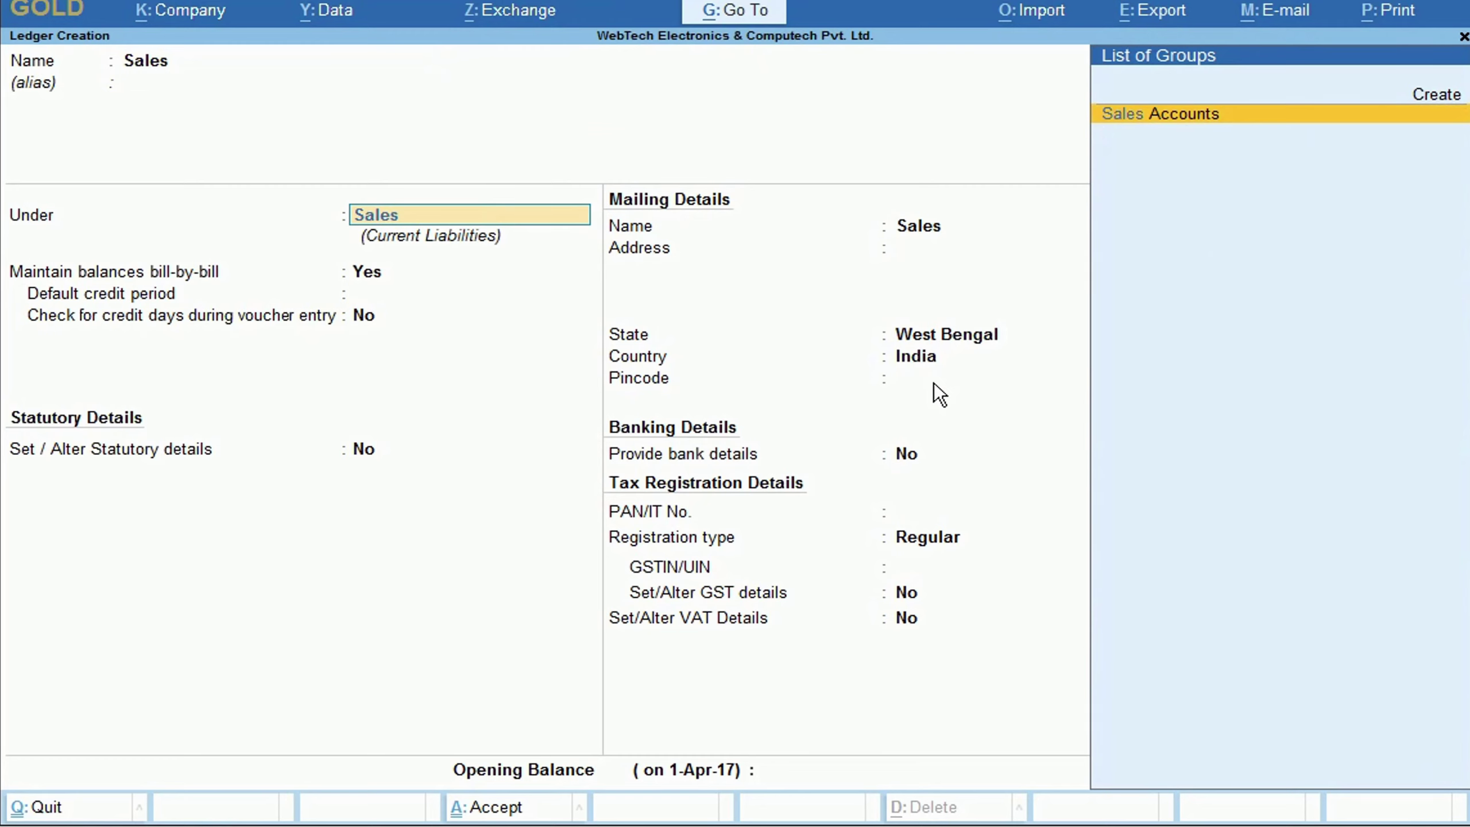
key("Return")
key("Return")
key("Return")
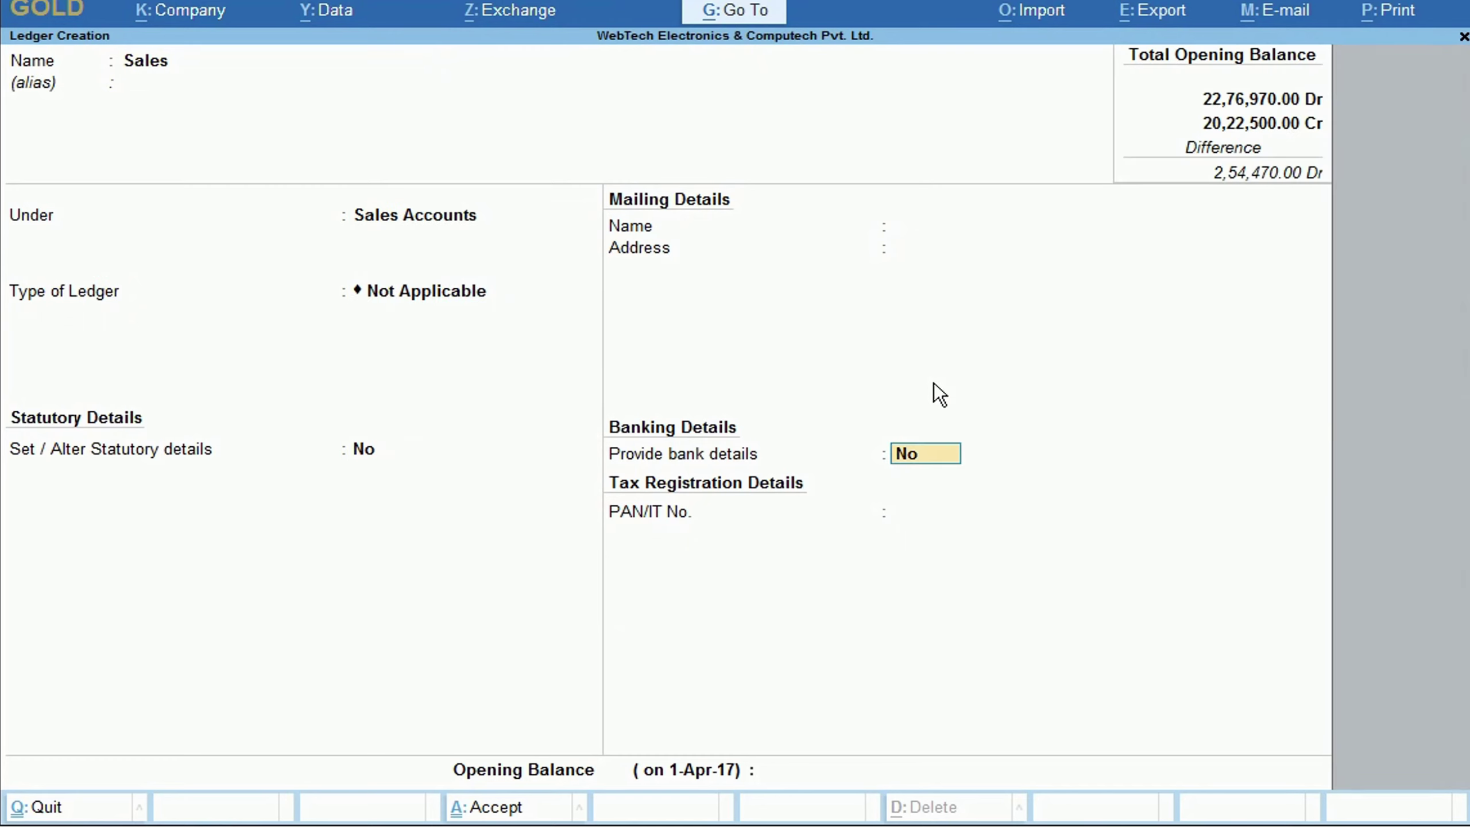
key("Return")
key("Return")
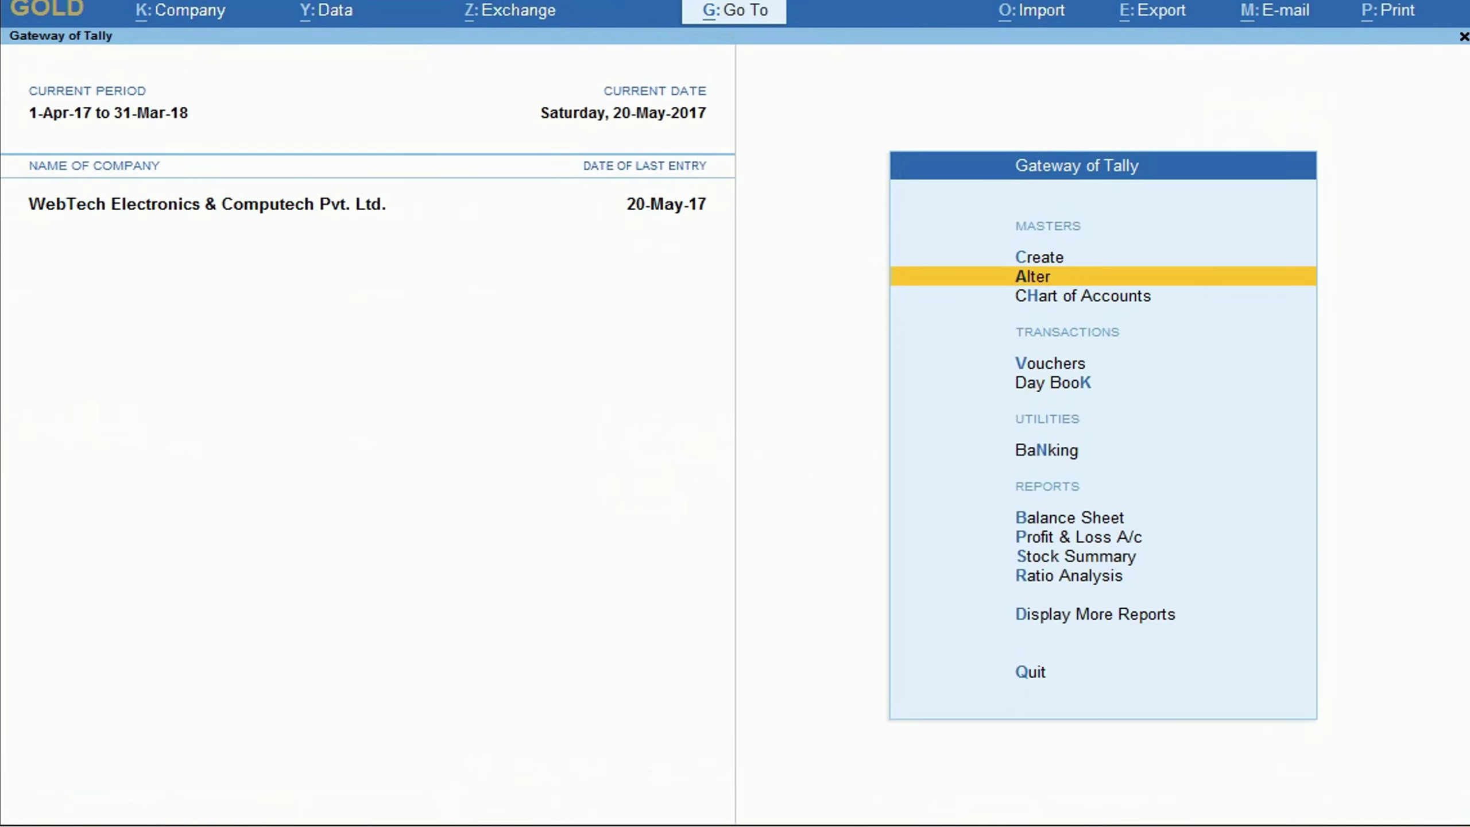
- Start a new voucher, show the inactive voucher types and activate Sales Order
key("v")
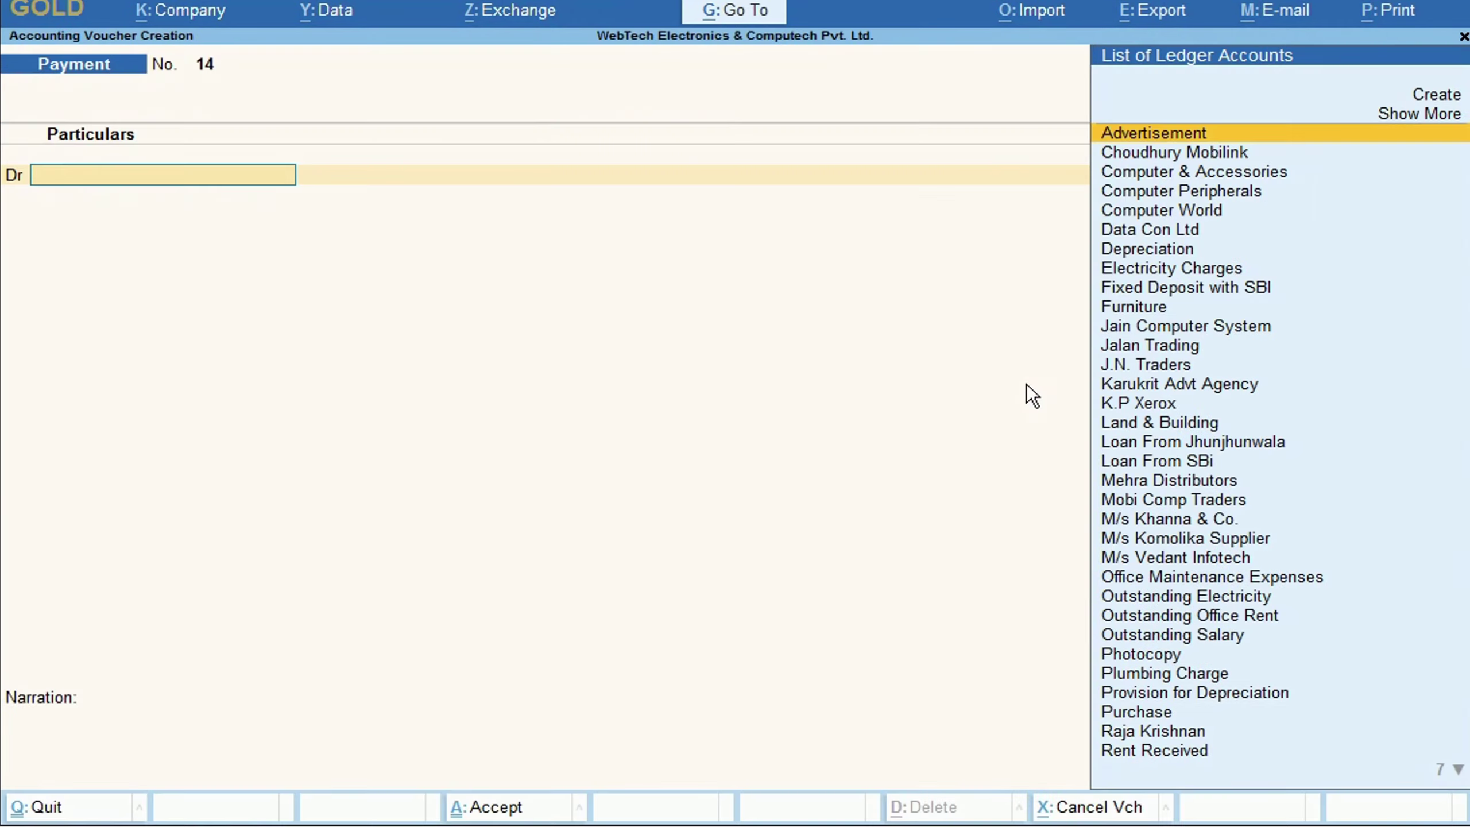
key("F10")
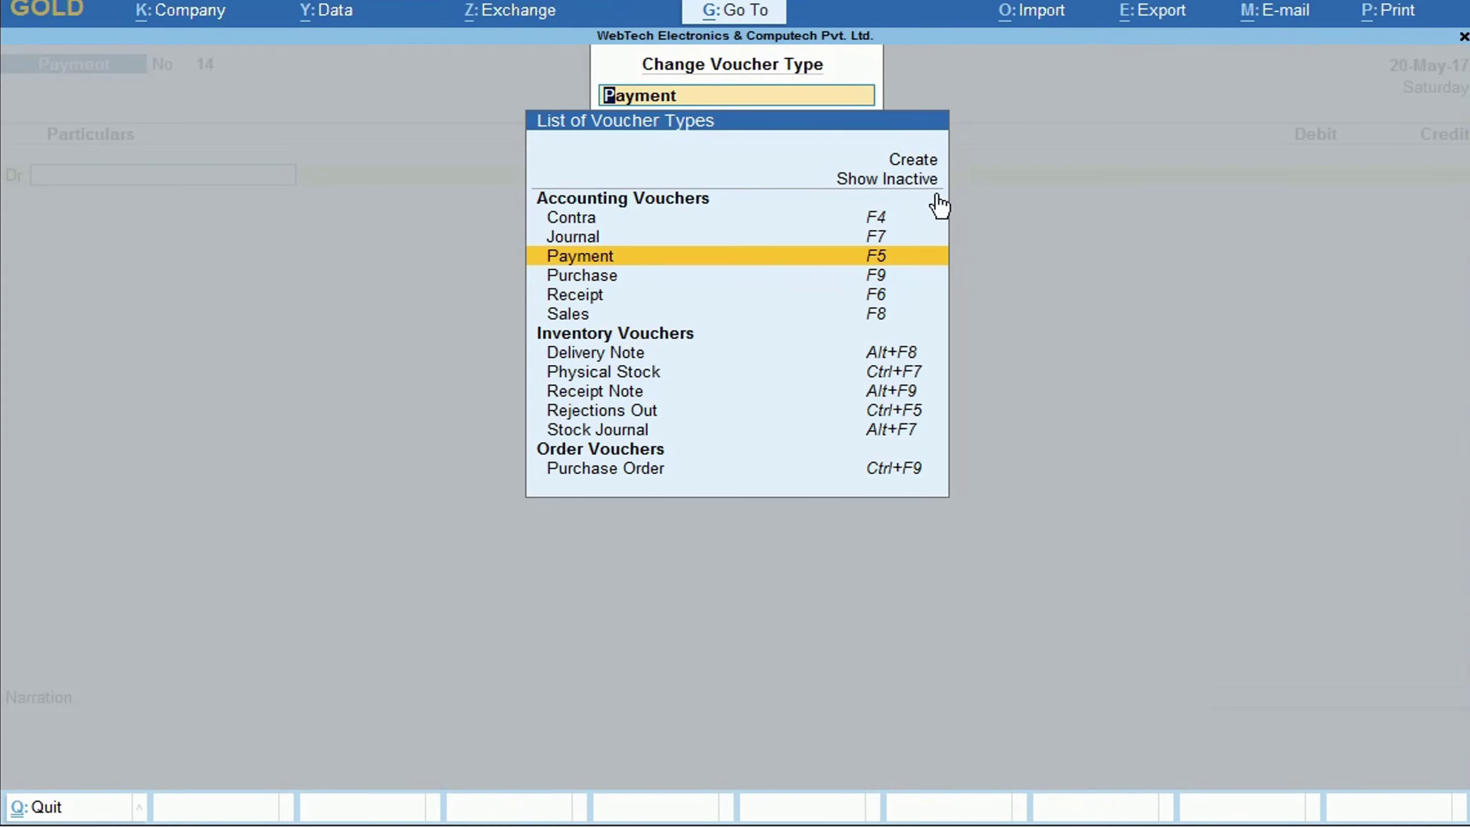
left_click(920, 179)
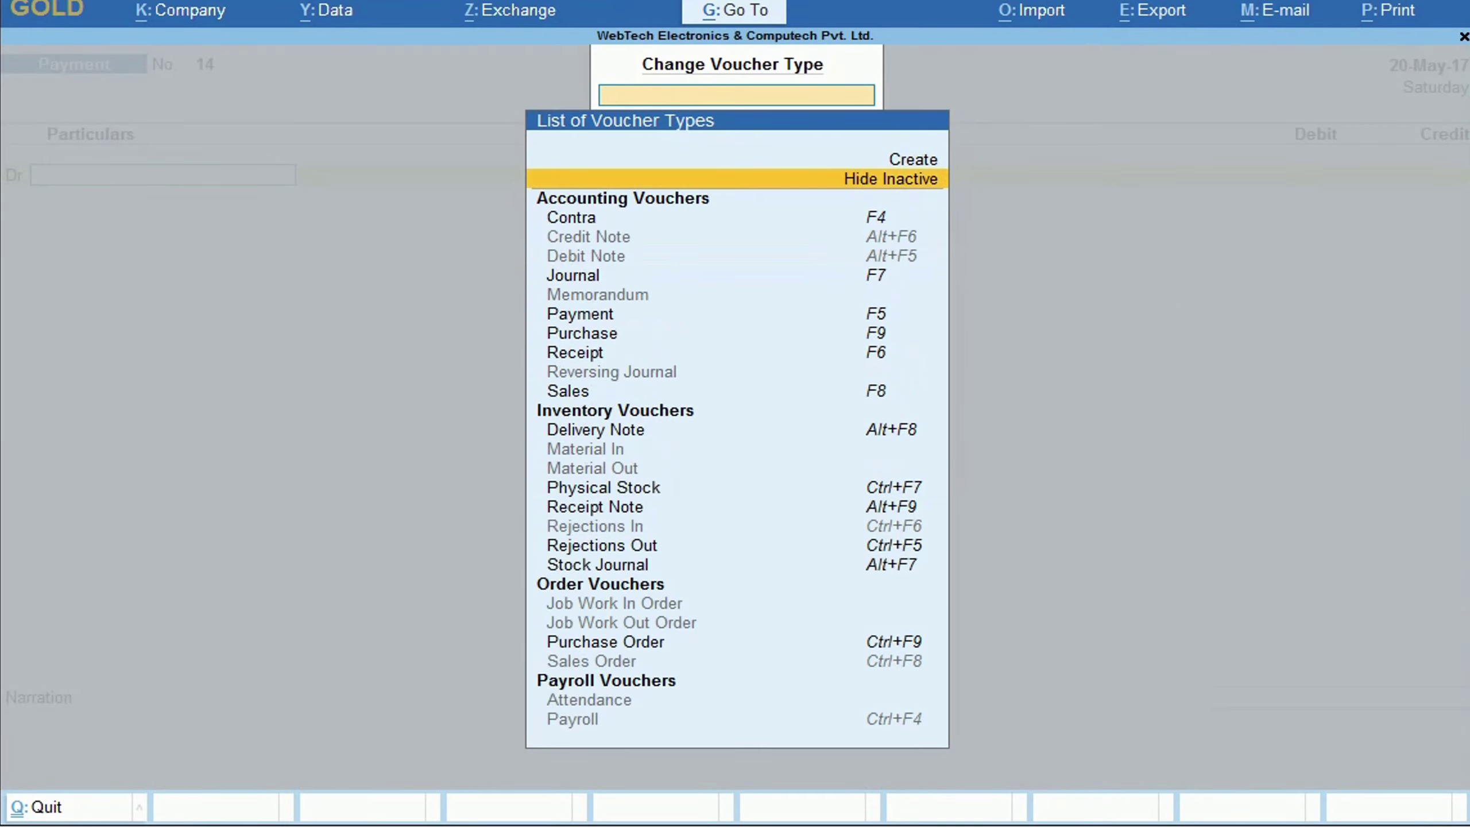
type("Sa")
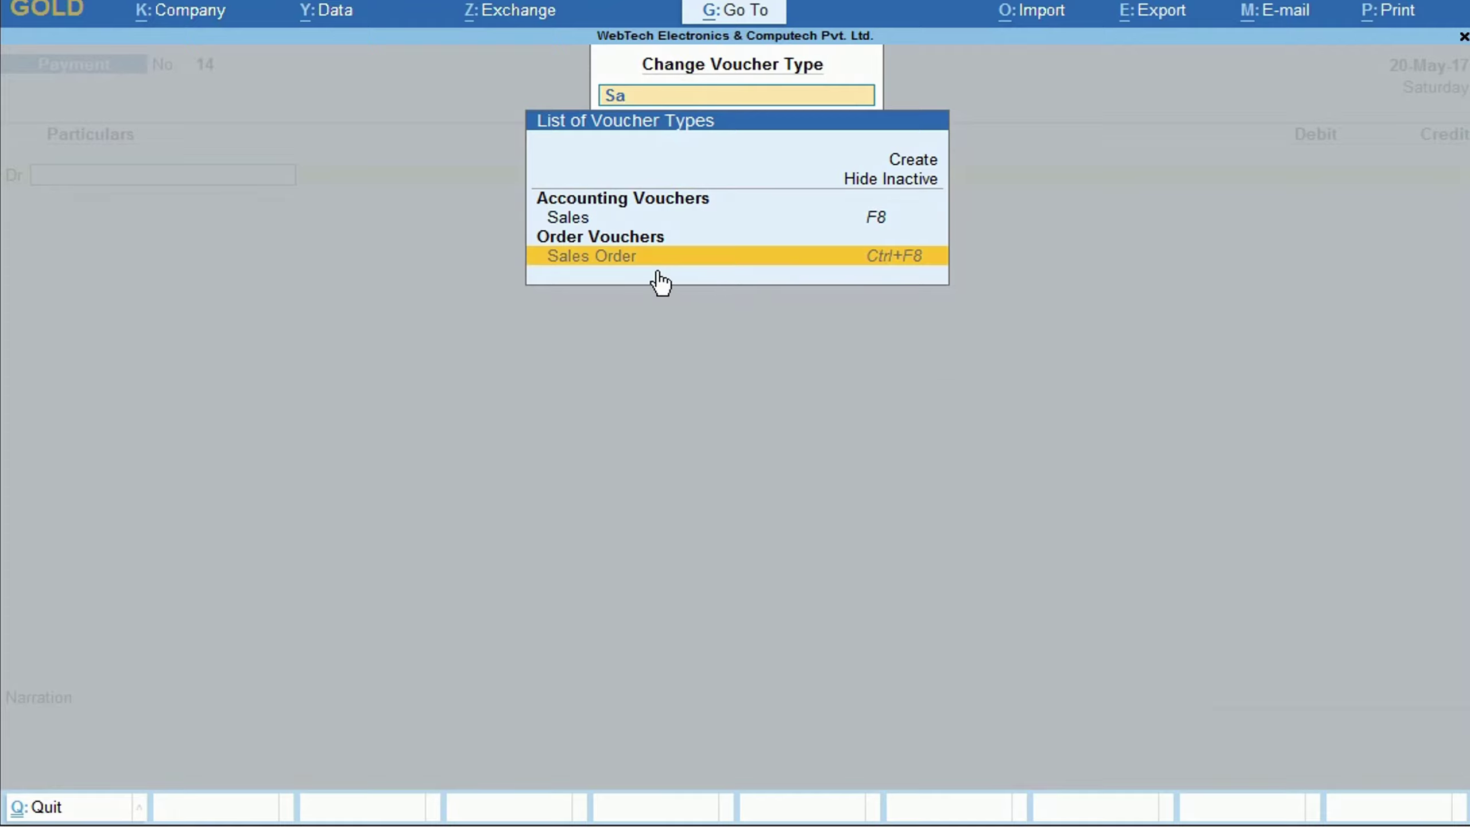
left_click(702, 274)
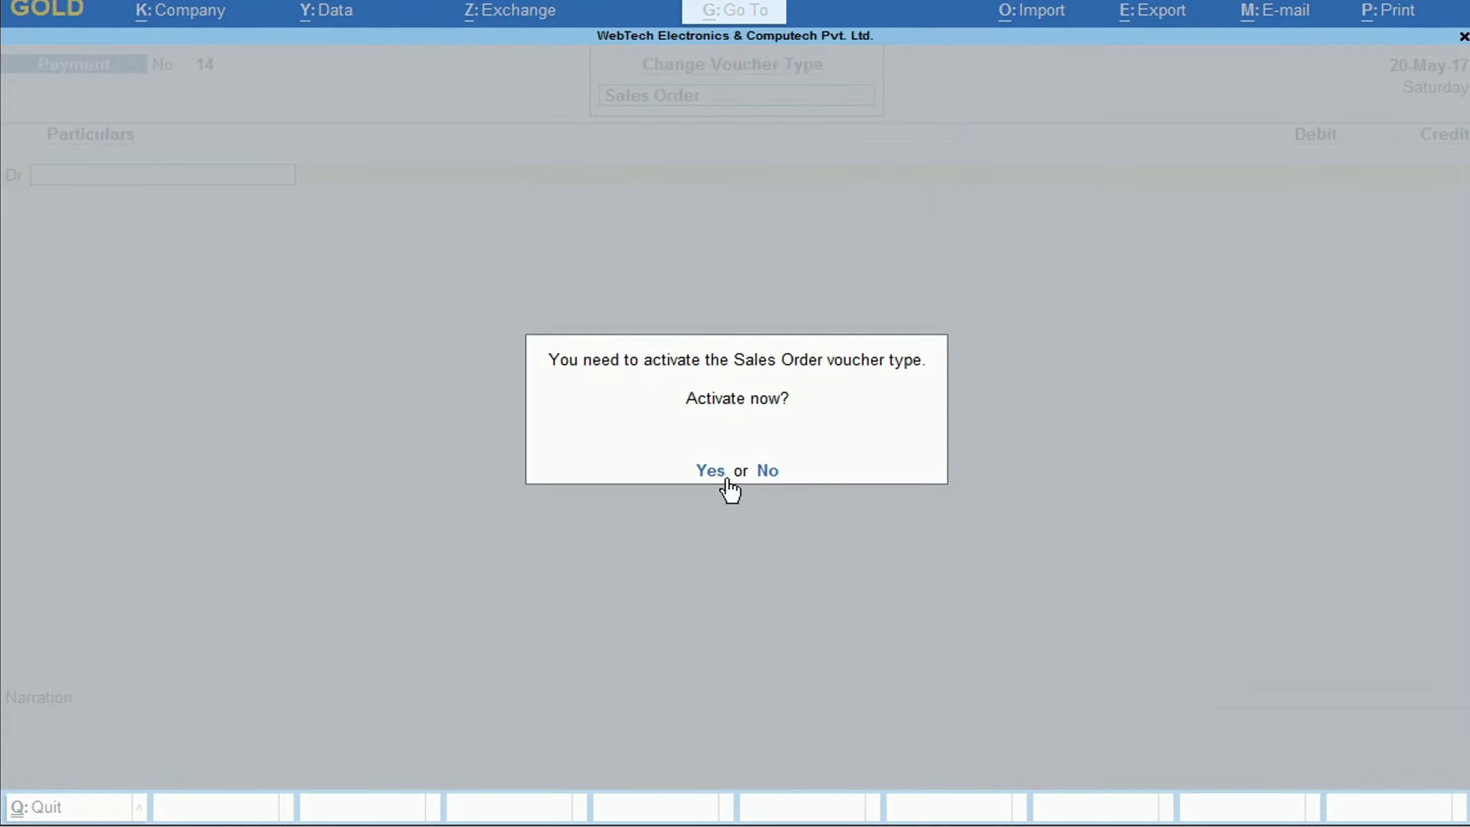
key("y")
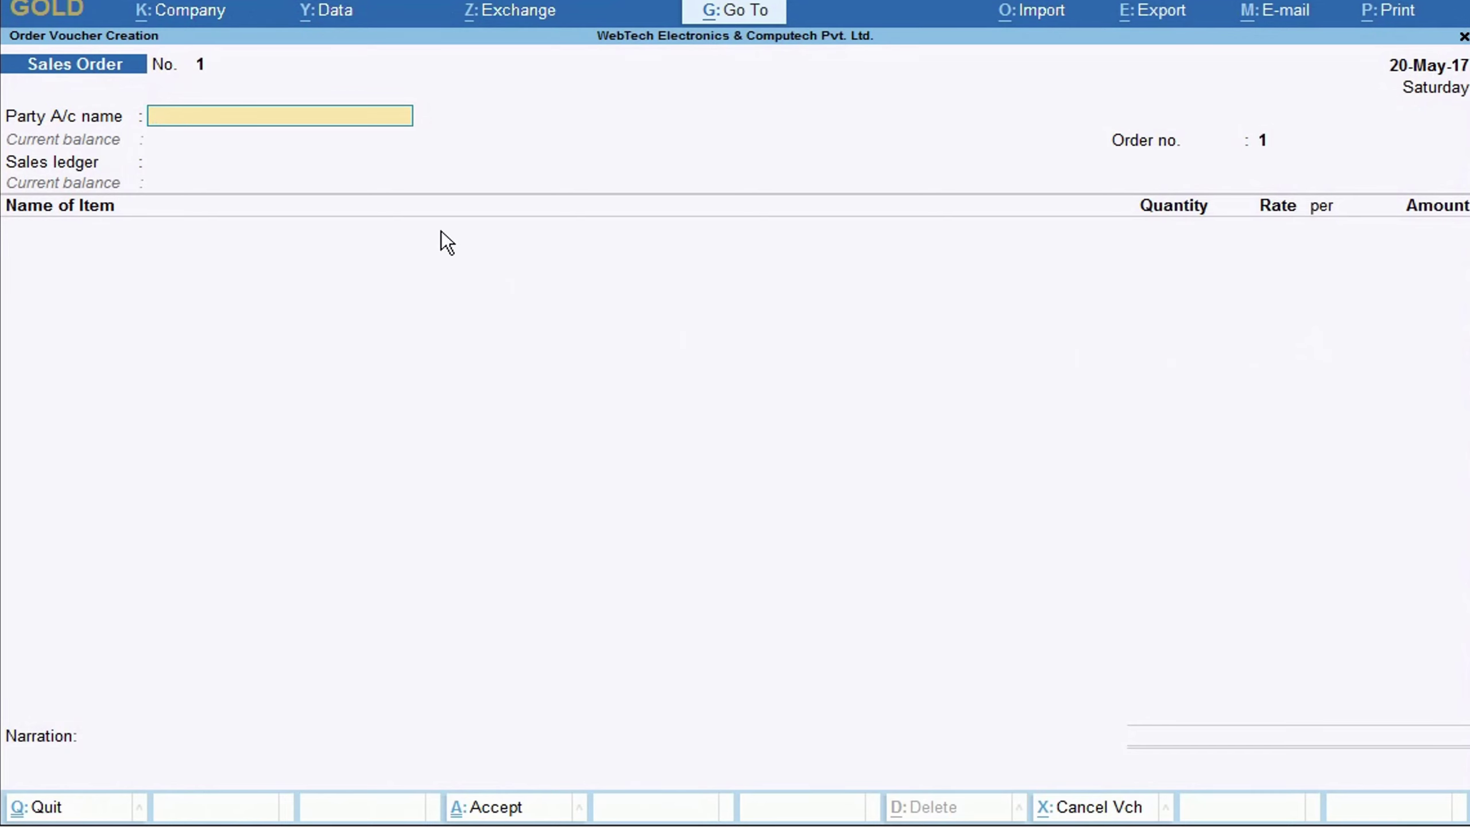
- Select Choudhury Mobilink as the sales order's party account and set its mode of payment to NEFT
type("Chou")
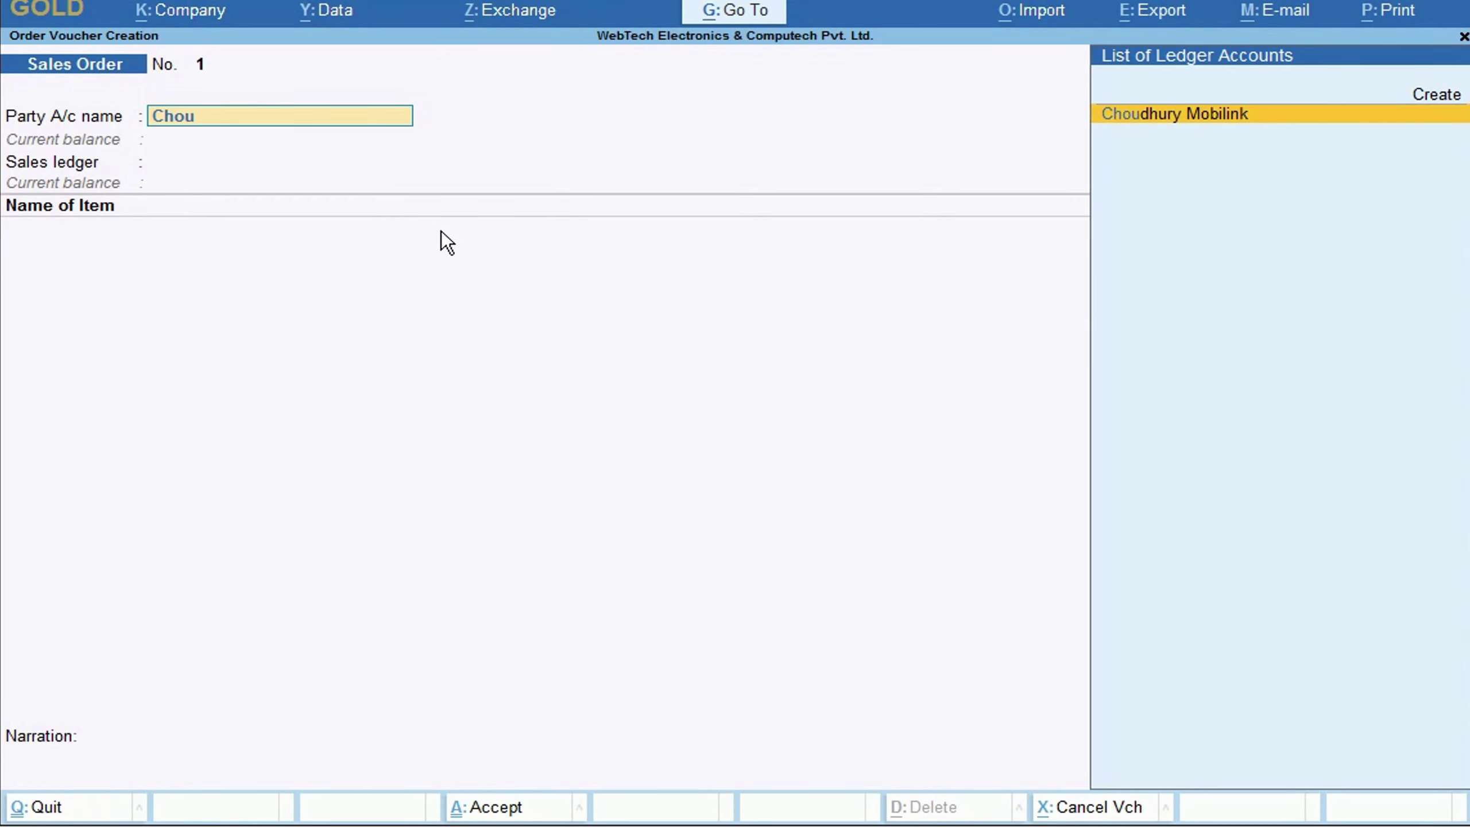
key("Return")
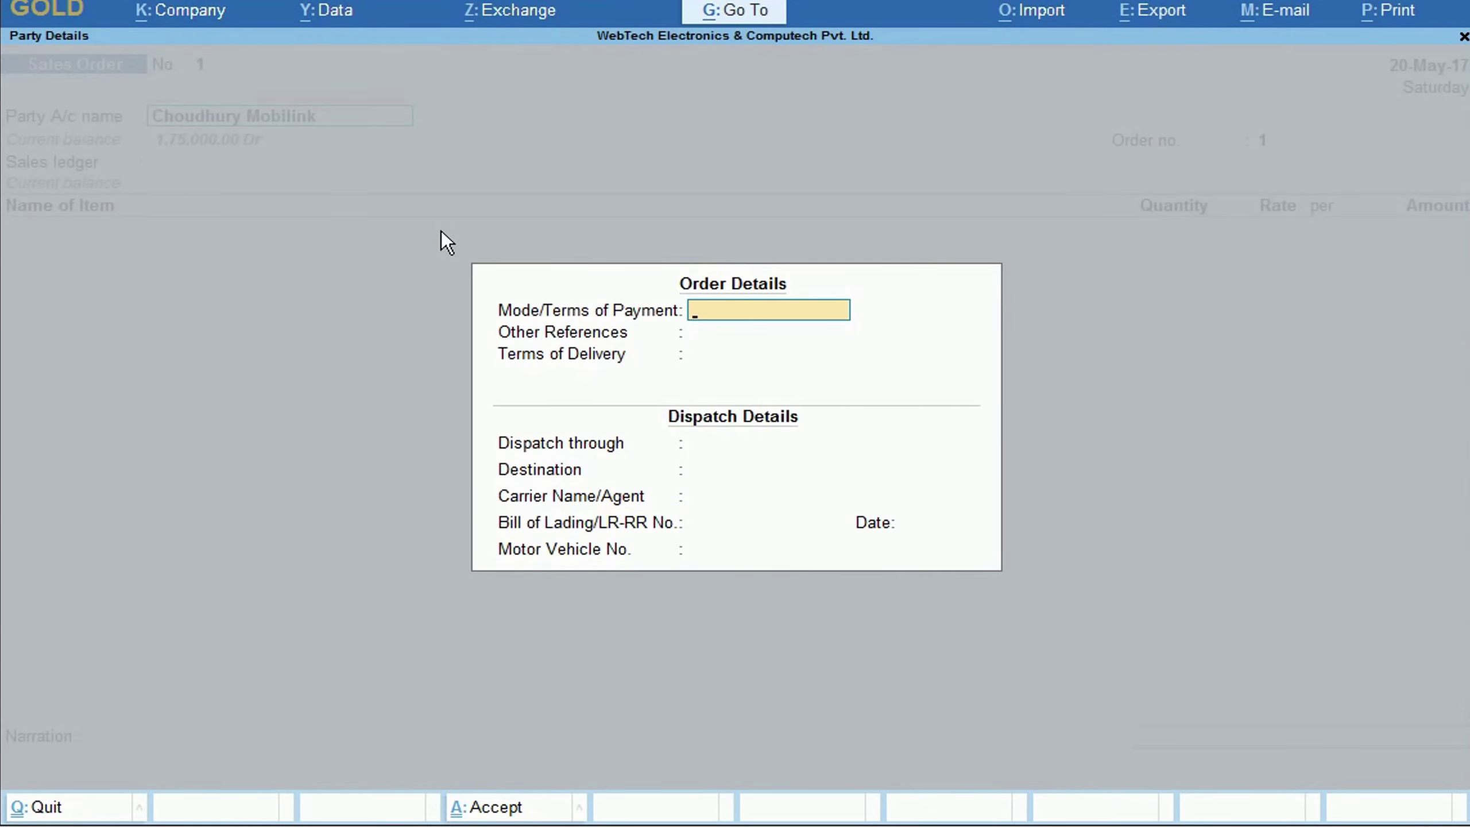
key("Return")
key("Return")
key("Return")
key("Up")
key("Up")
key("Up")
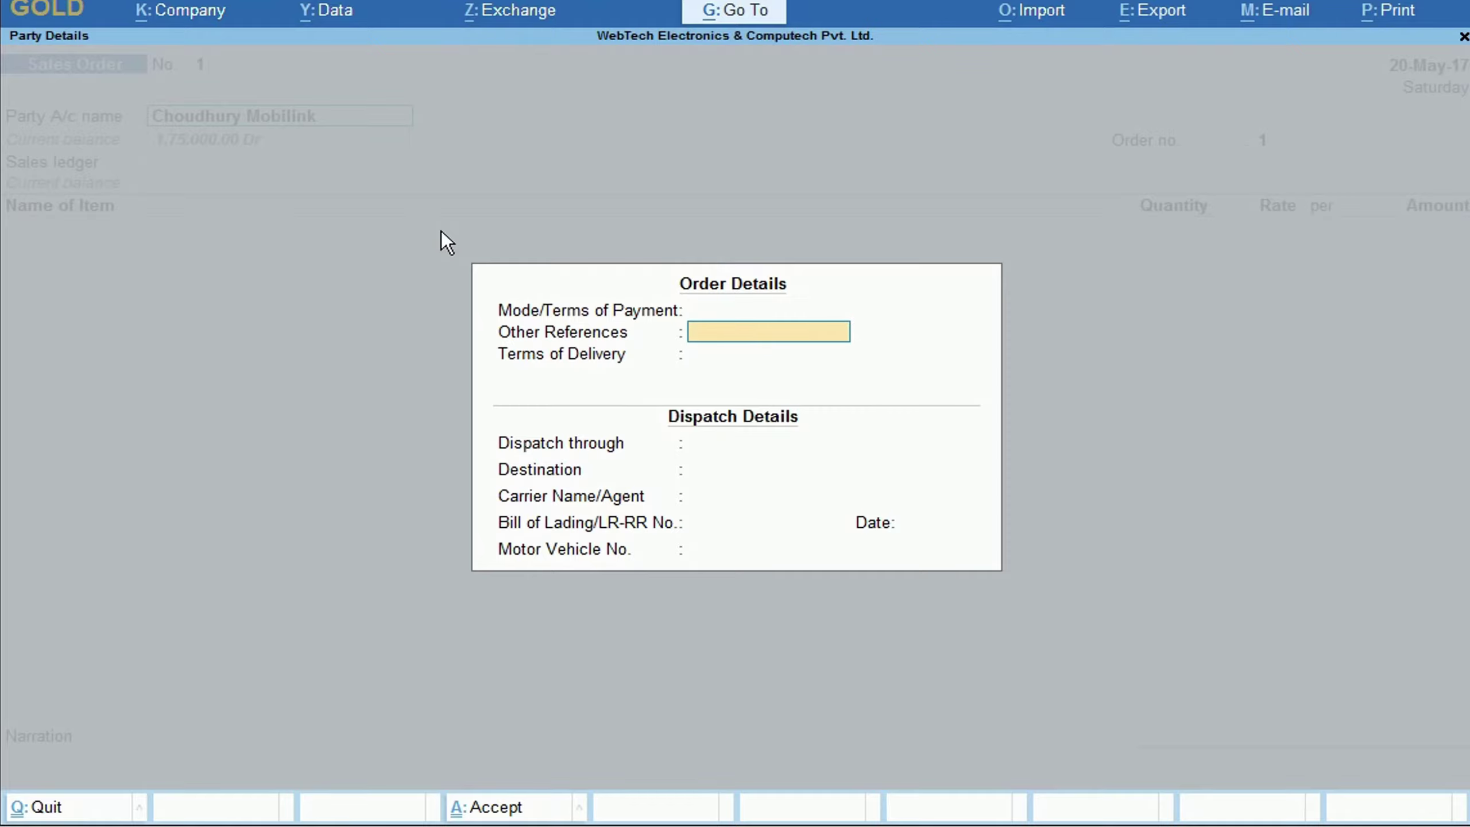
type("NEFT")
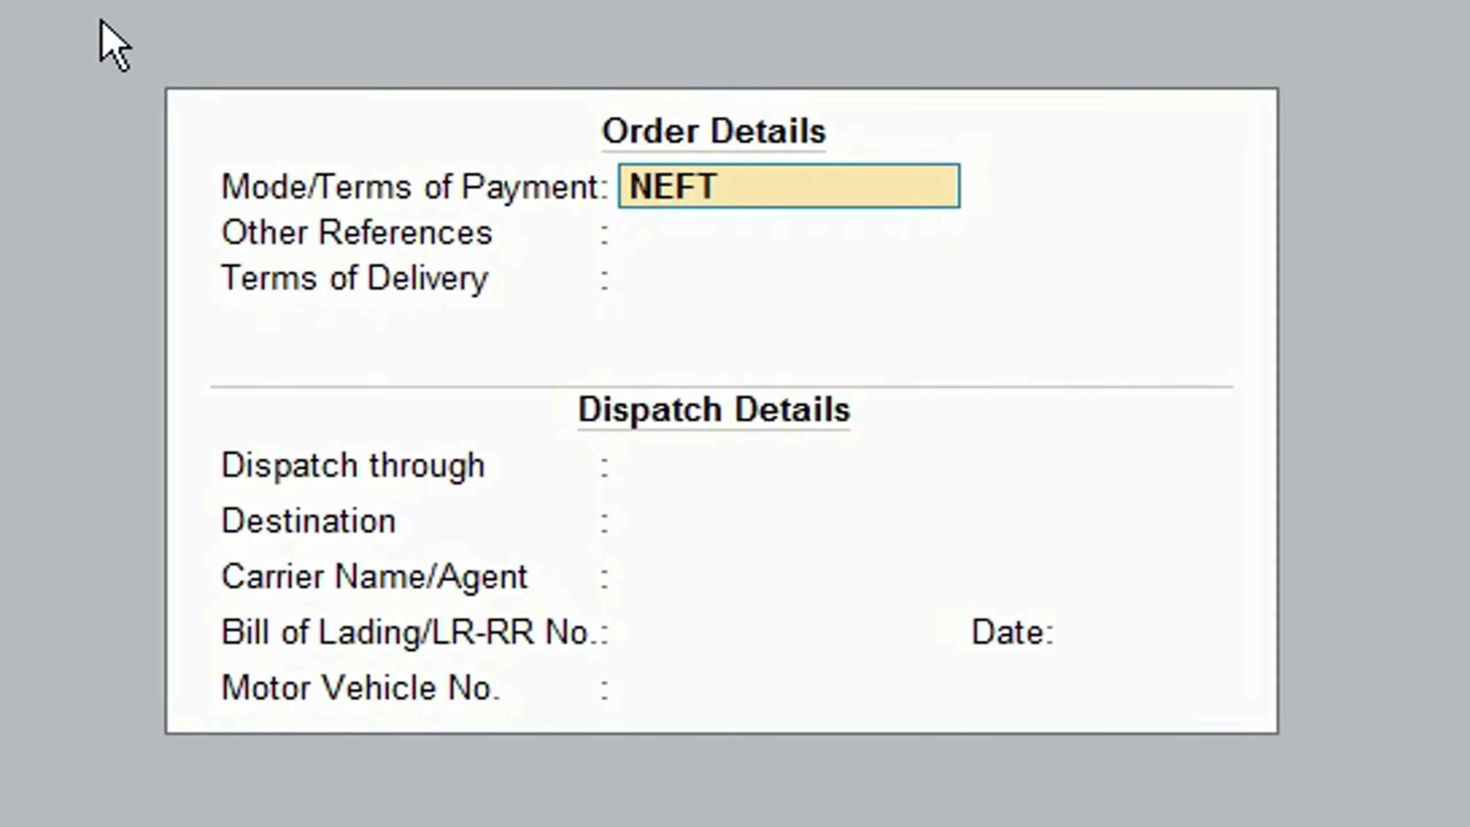
key("Return")
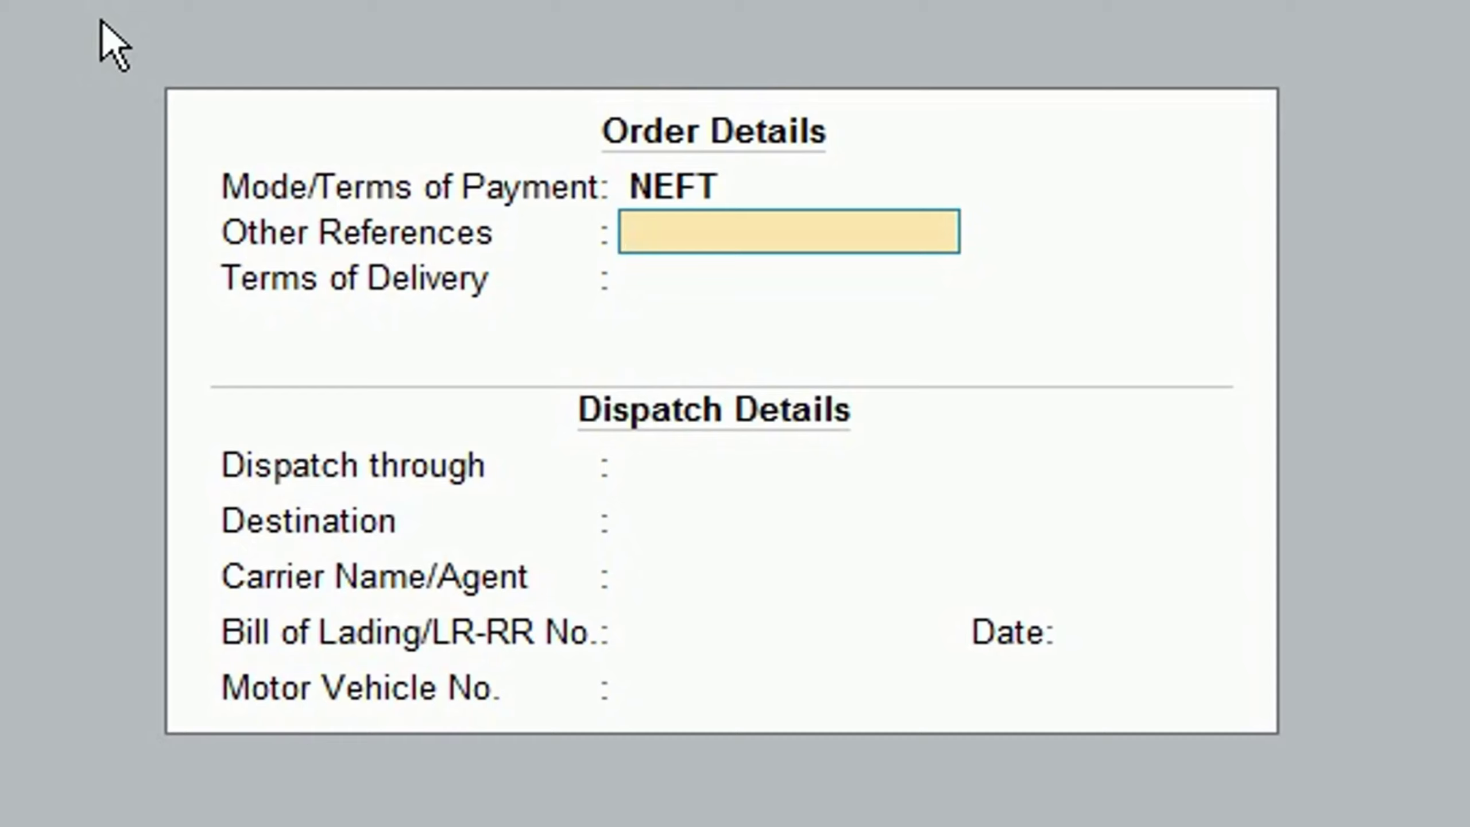
- Set the order's Other References to 60-40% and its Terms of Delivery to Direct to HO
type("60-40%")
key("Return")
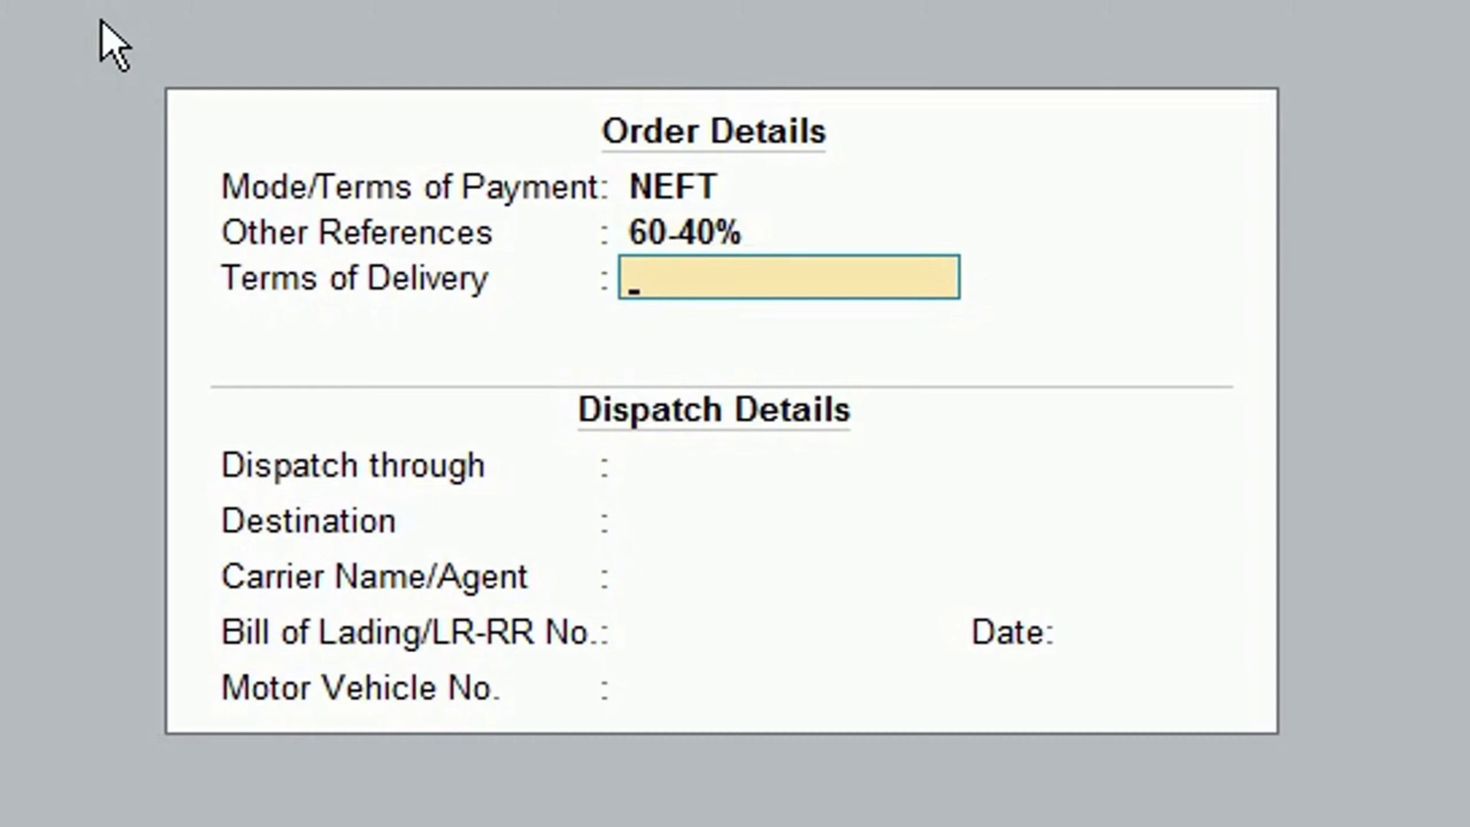
type("Direct to")
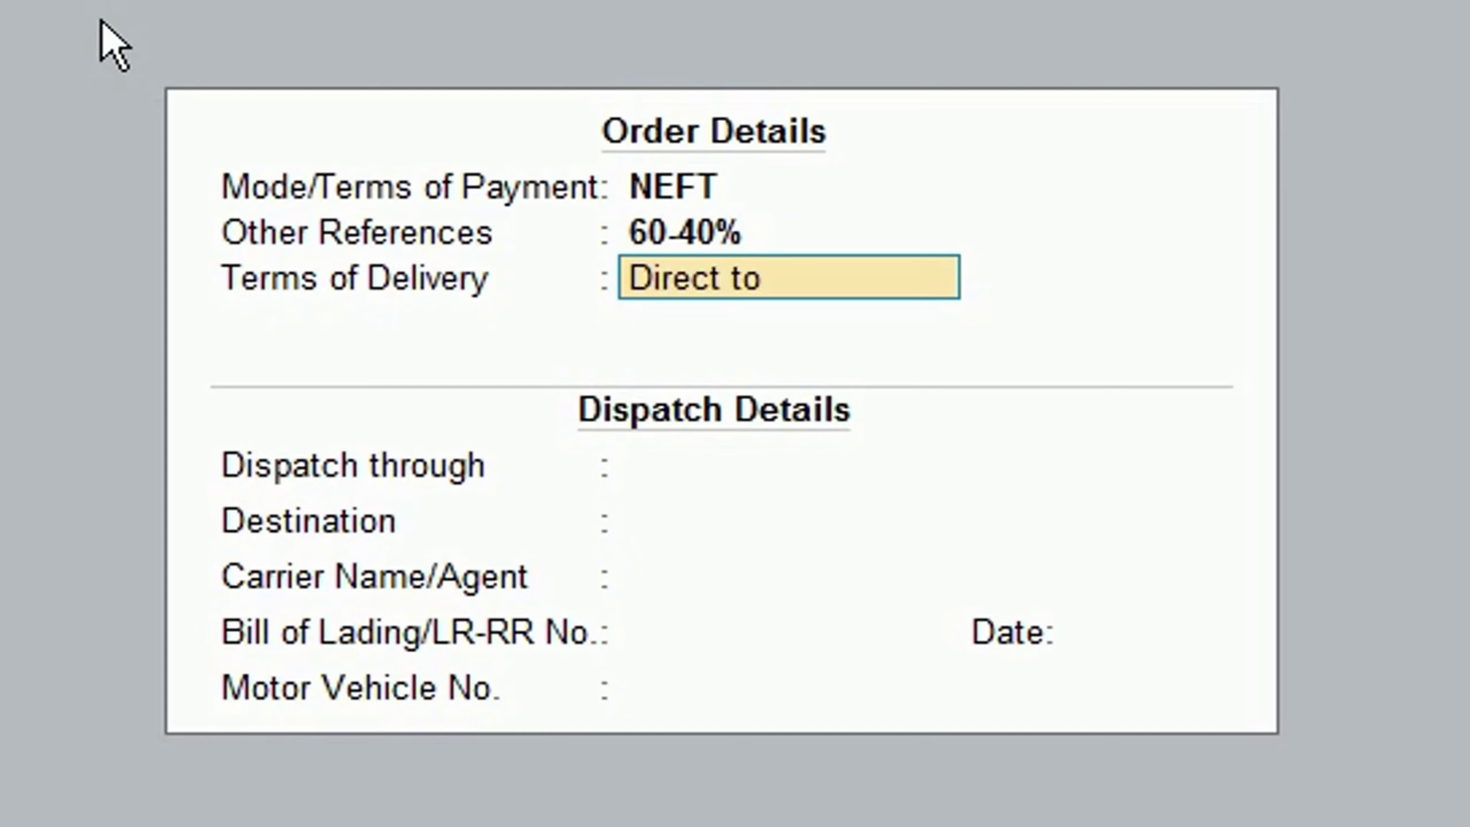
type(" HO")
key("Return")
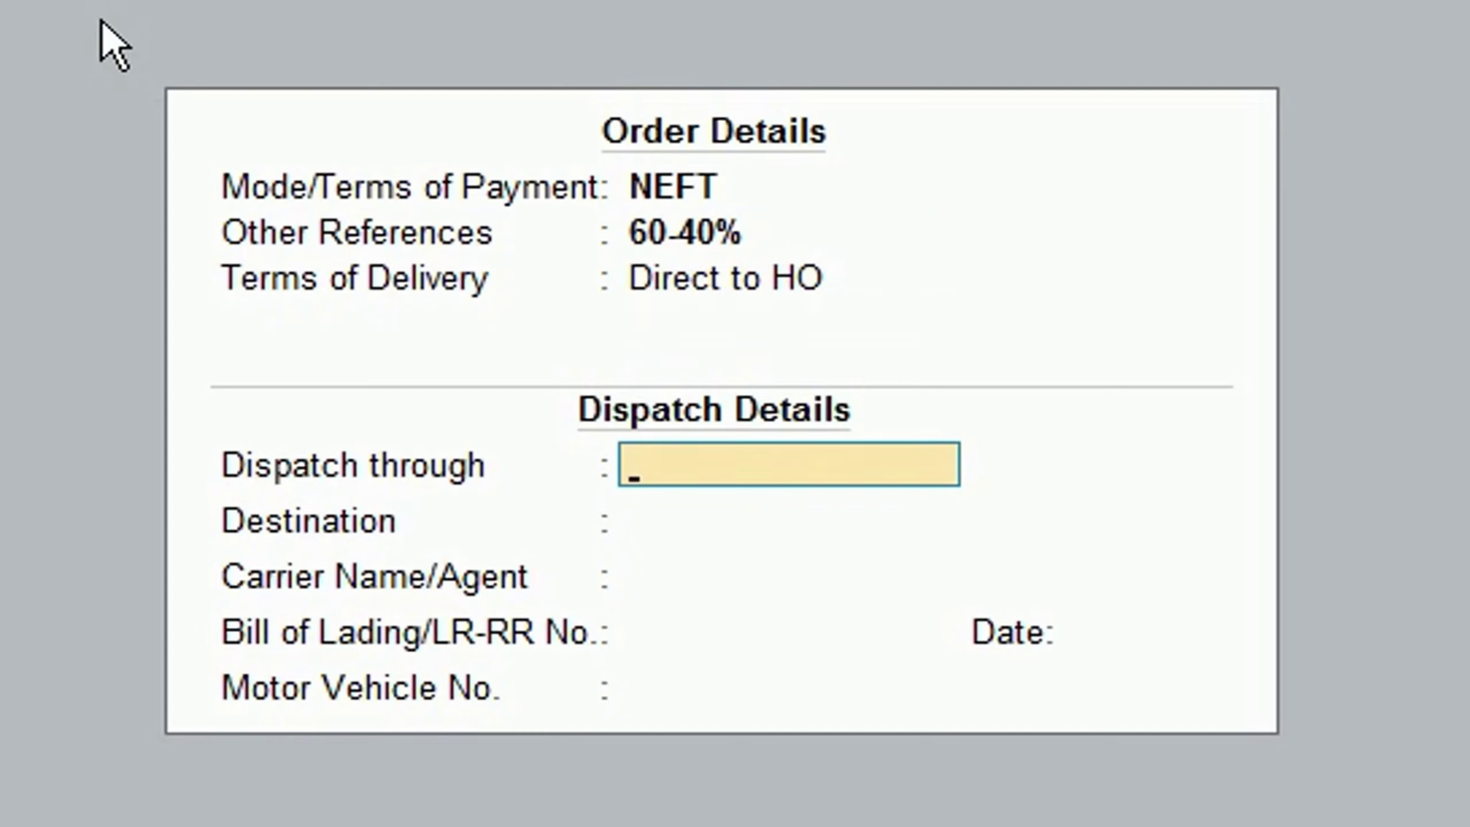
- Set Dispatch through and Destination to UP, and the carrier name to Shoppers Stores
type("UP")
key("Return")
type("UP")
key("Return")
type("Shop")
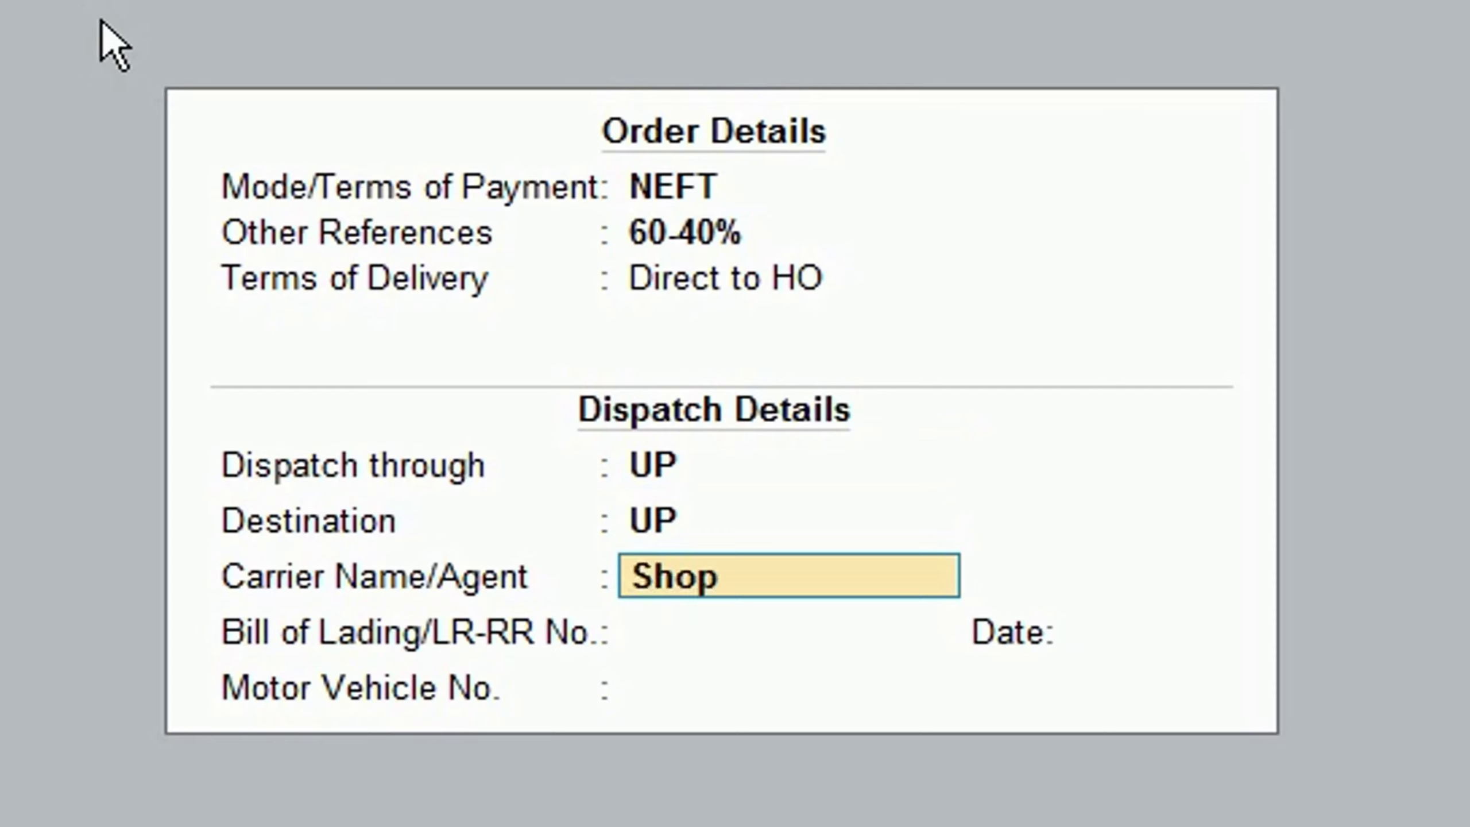
type("pers Stores")
key("Return")
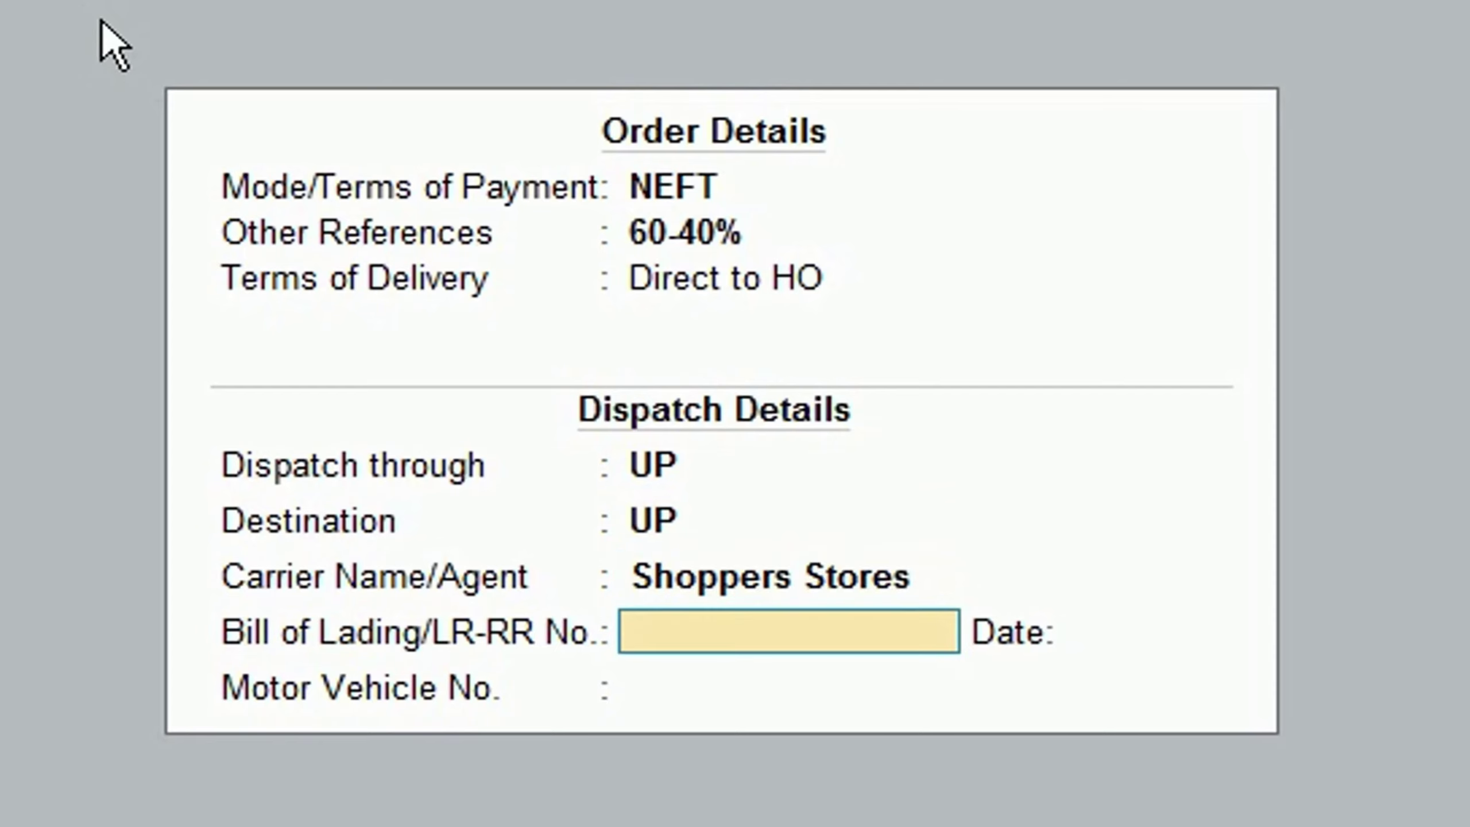
- Leave the bill of lading number and date blank, enter the motor vehicle number, and accept the party details
key("Return")
key("Return")
type("UP16DP2")
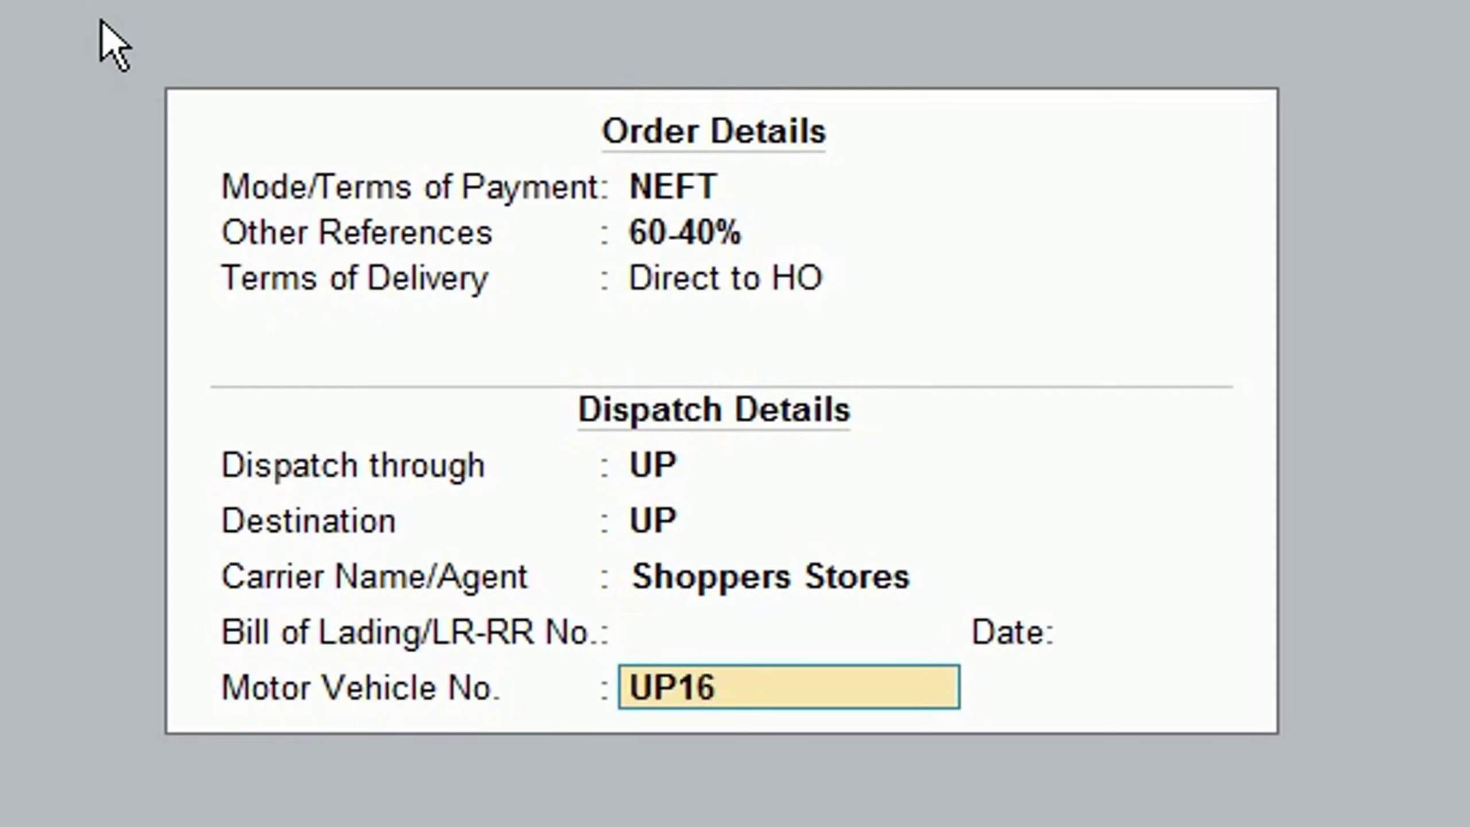
type("345")
key("Return")
key("Return")
key("Return")
key("Return")
key("Return")
key("Return")
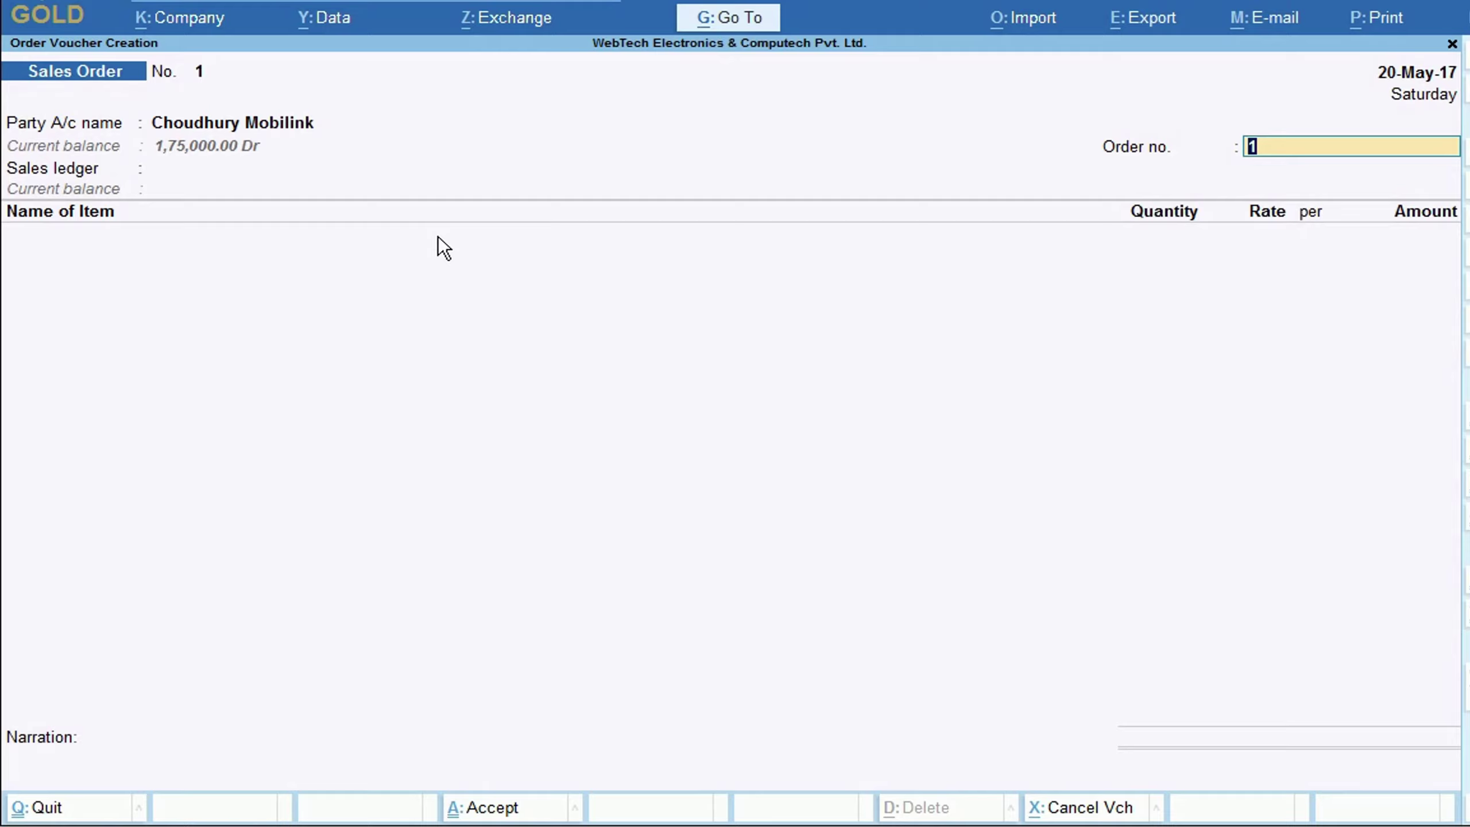
- Enter the sales order's order number and select Sales as the sales ledger
type("Or\\sal\\001")
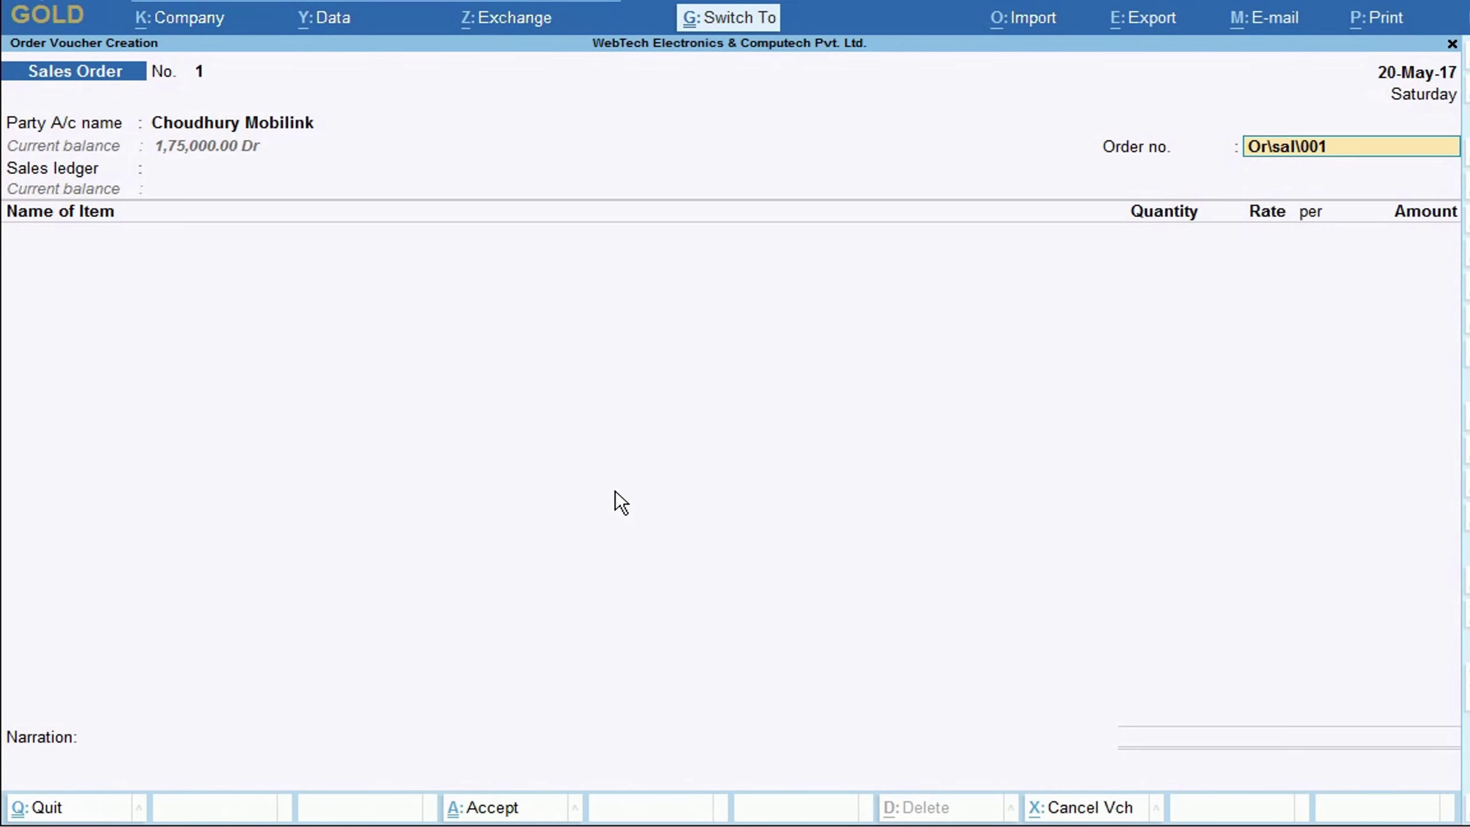
key("Return")
key("Return")
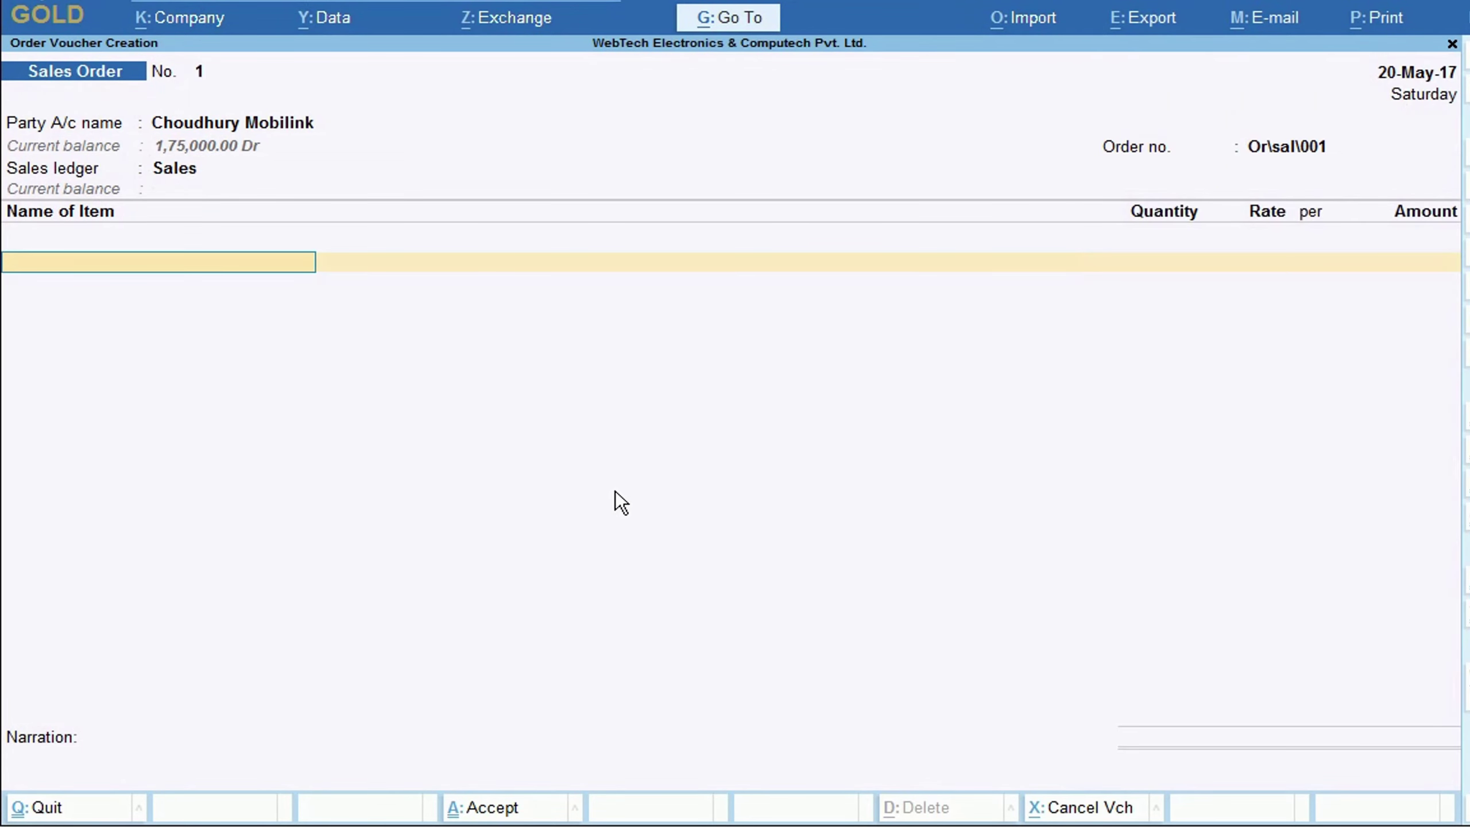
- Add 5 Pcs of Lenovo K6 Power from the Nehru Place godown at a rate of 10,000, due on 20-May-17
key("Return")
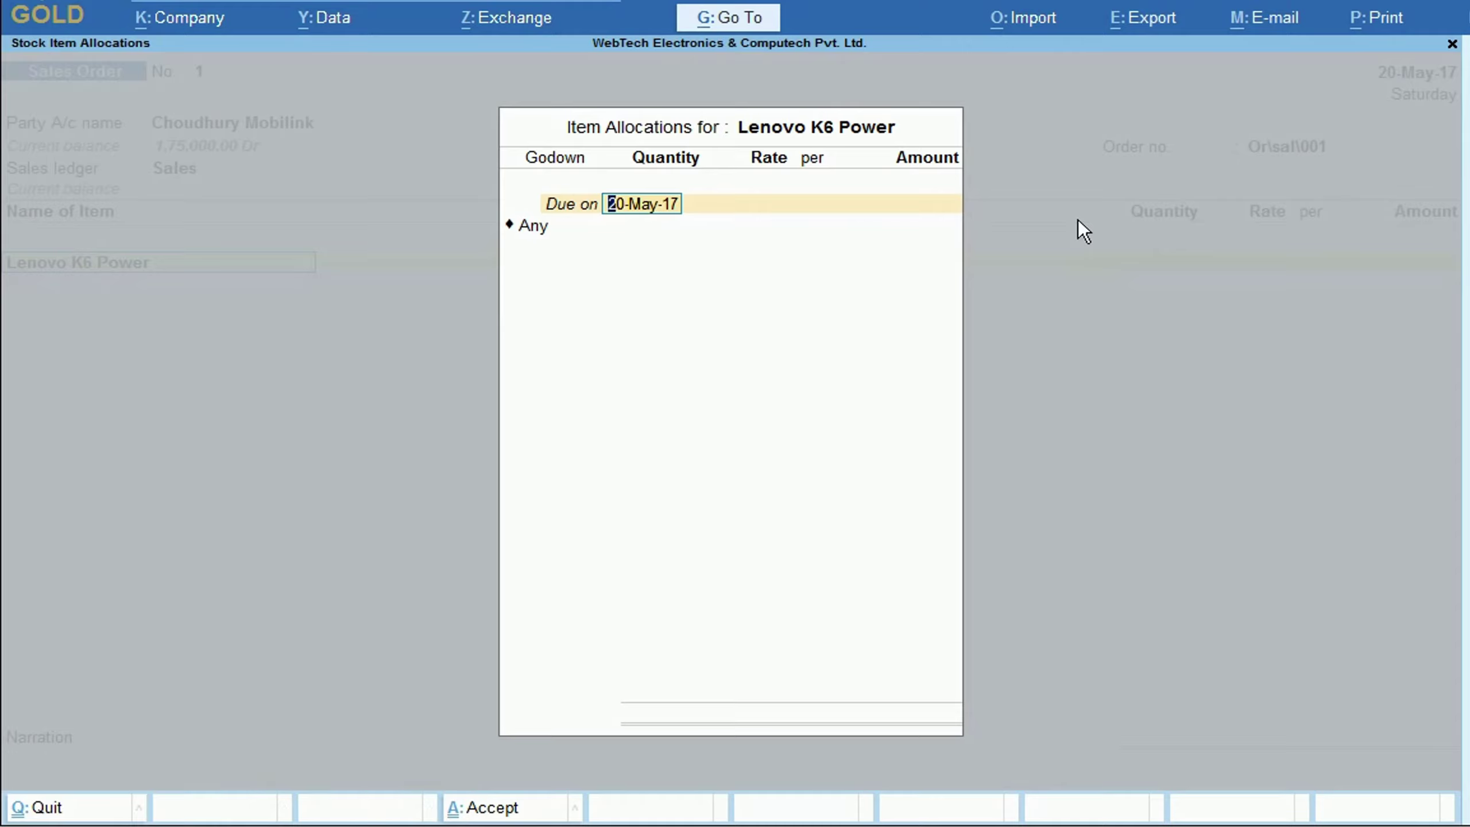
key("Return")
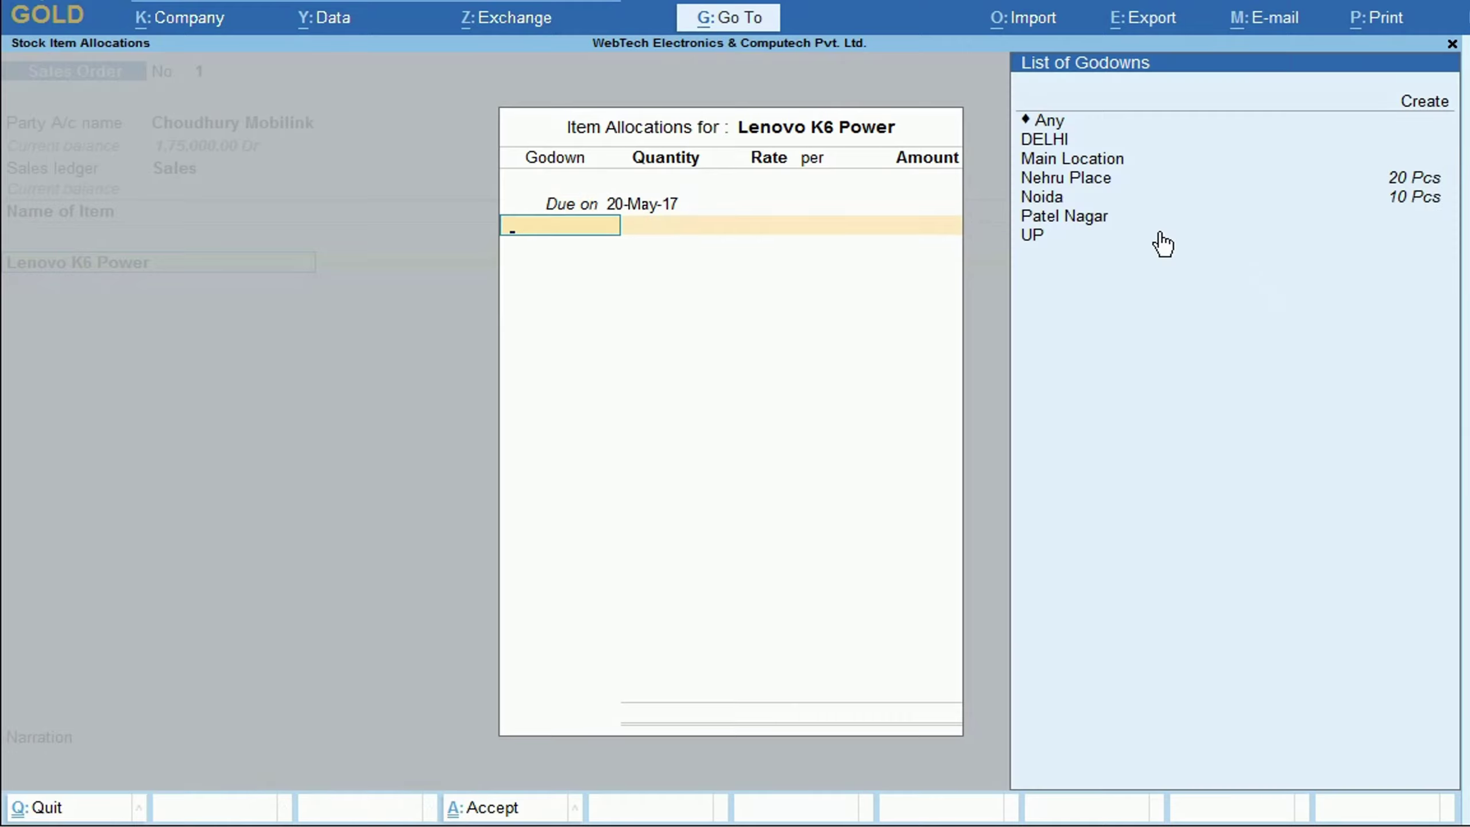
left_click(1110, 188)
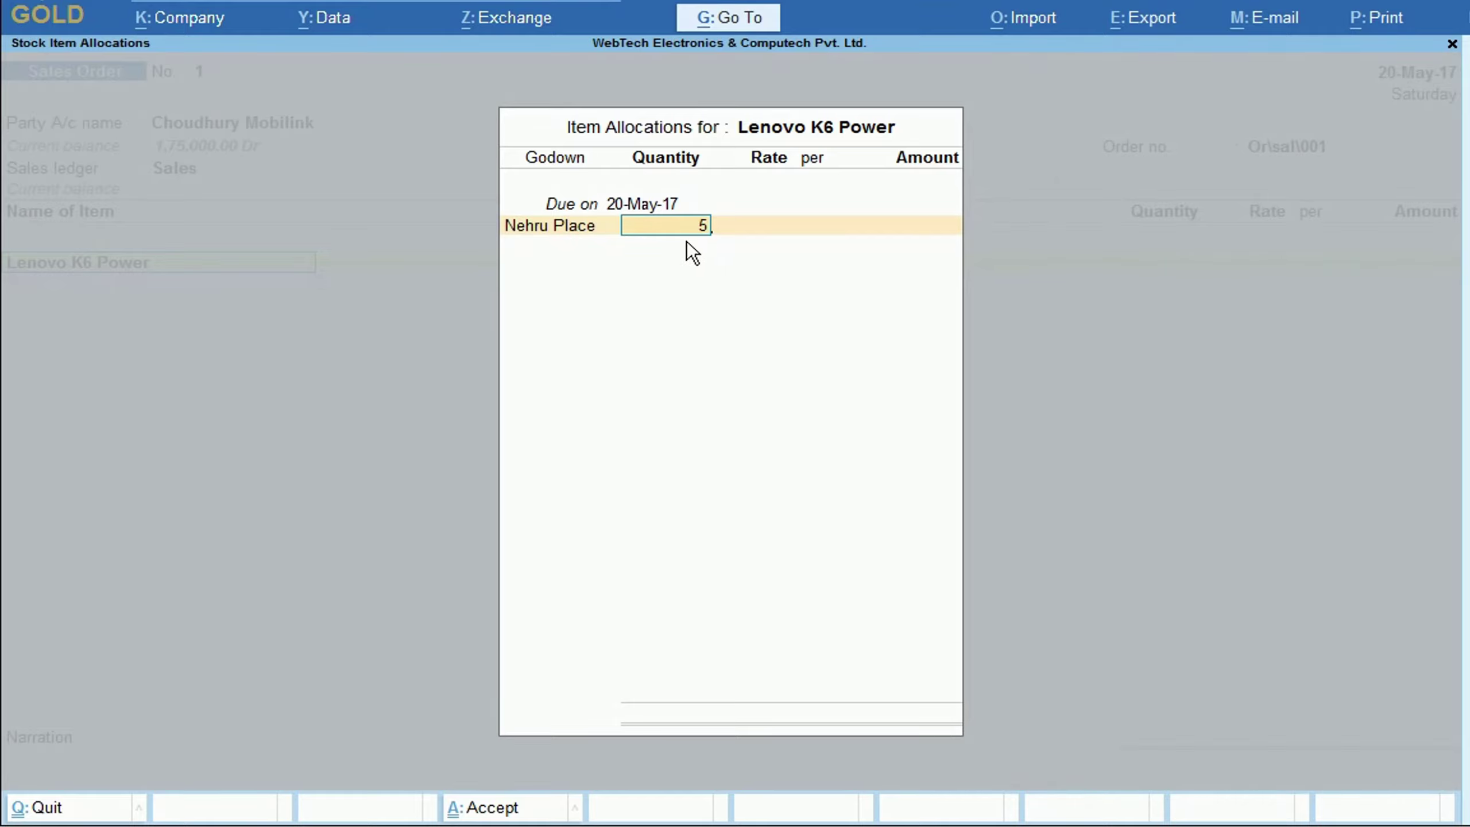
key("Return")
type("10000")
key("Return")
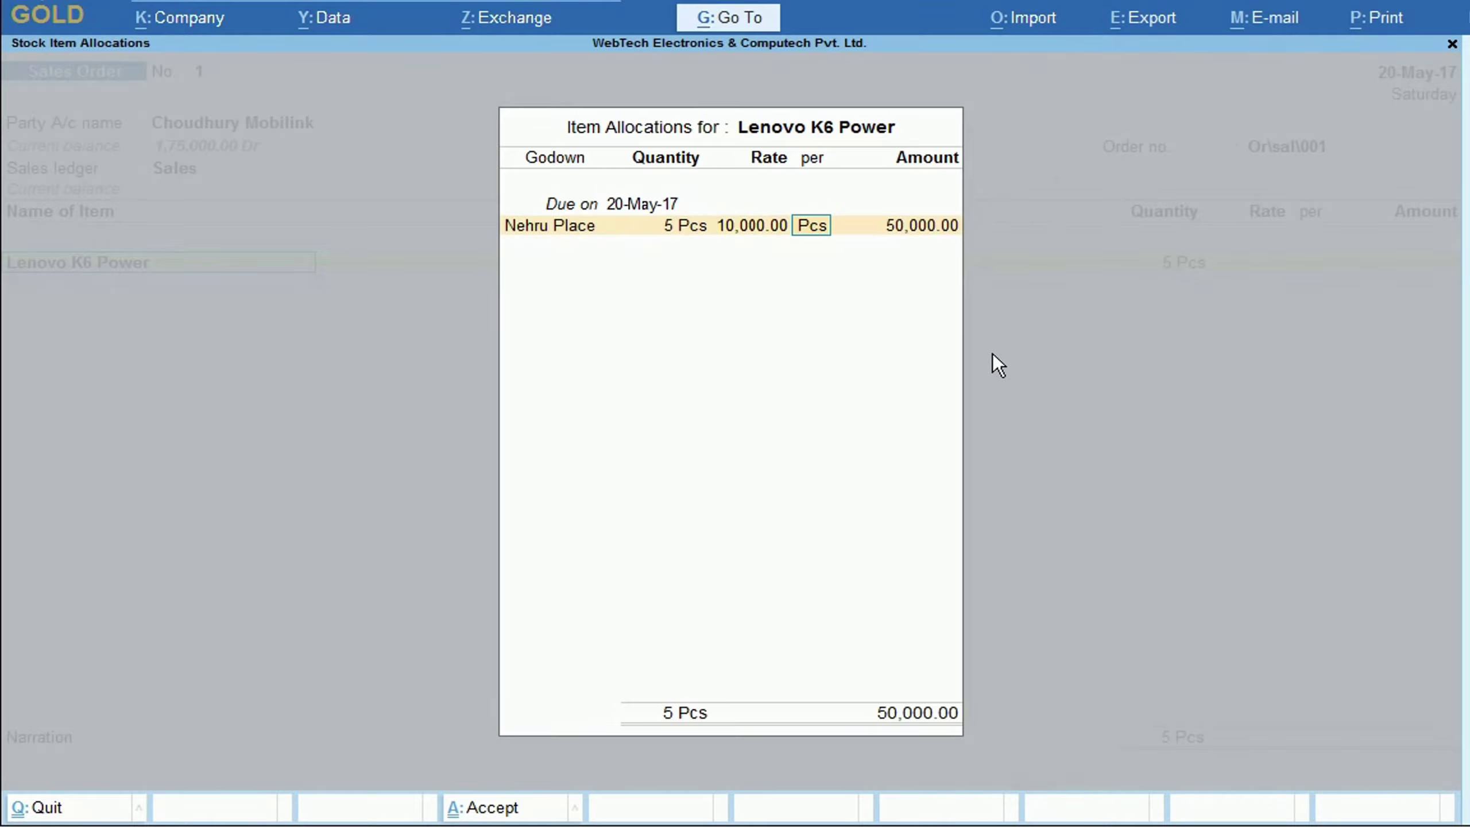
key("Return")
key("Return")
key("Return")
key("Return")
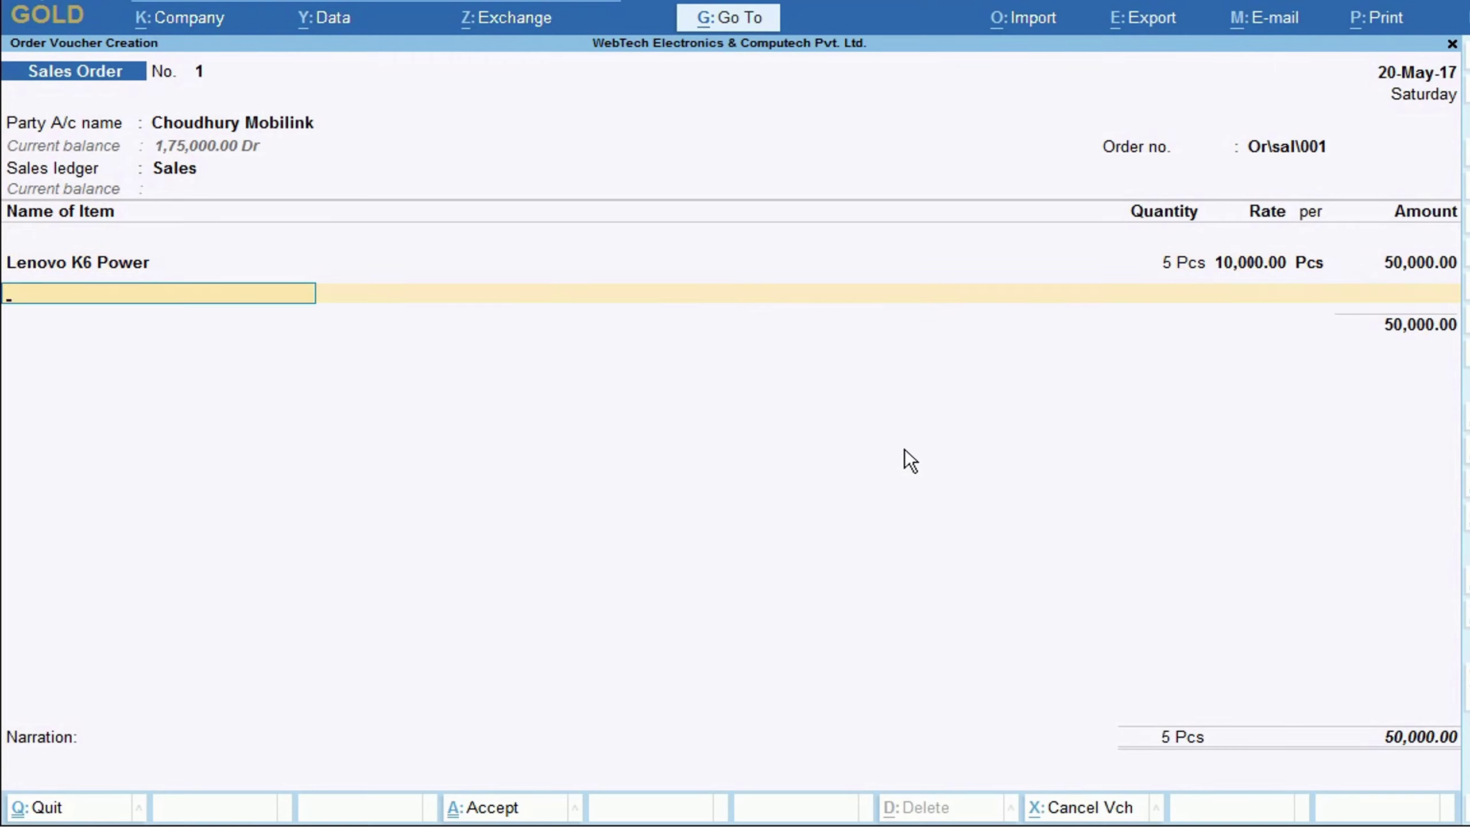
- End the item list, enter the narration "BEING SALES ORDER RECEIVED.", and save the sales order
key("Return")
type("BEING SA")
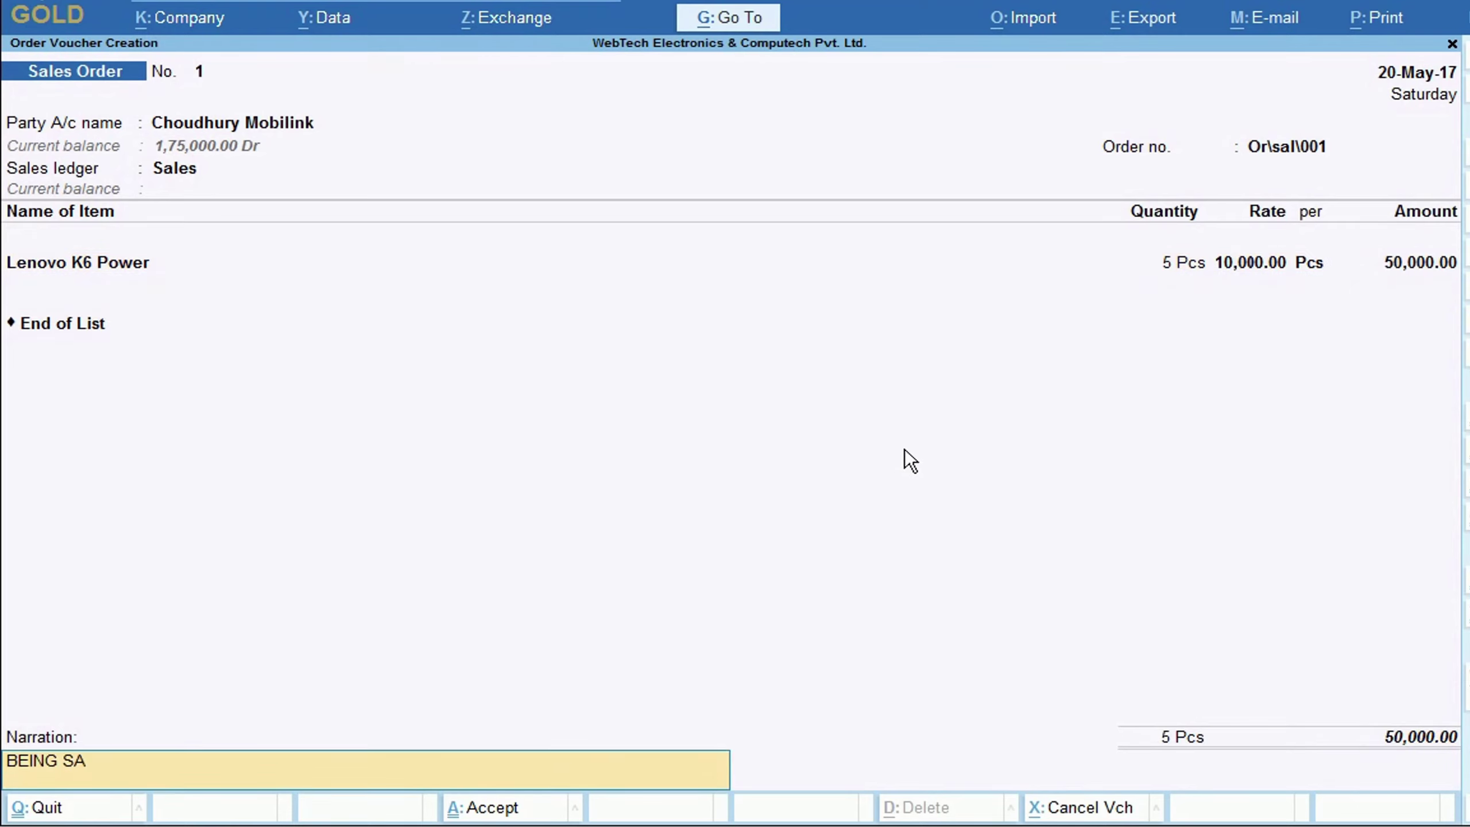
type("LES ORDER RECEIVED.")
key("Return")
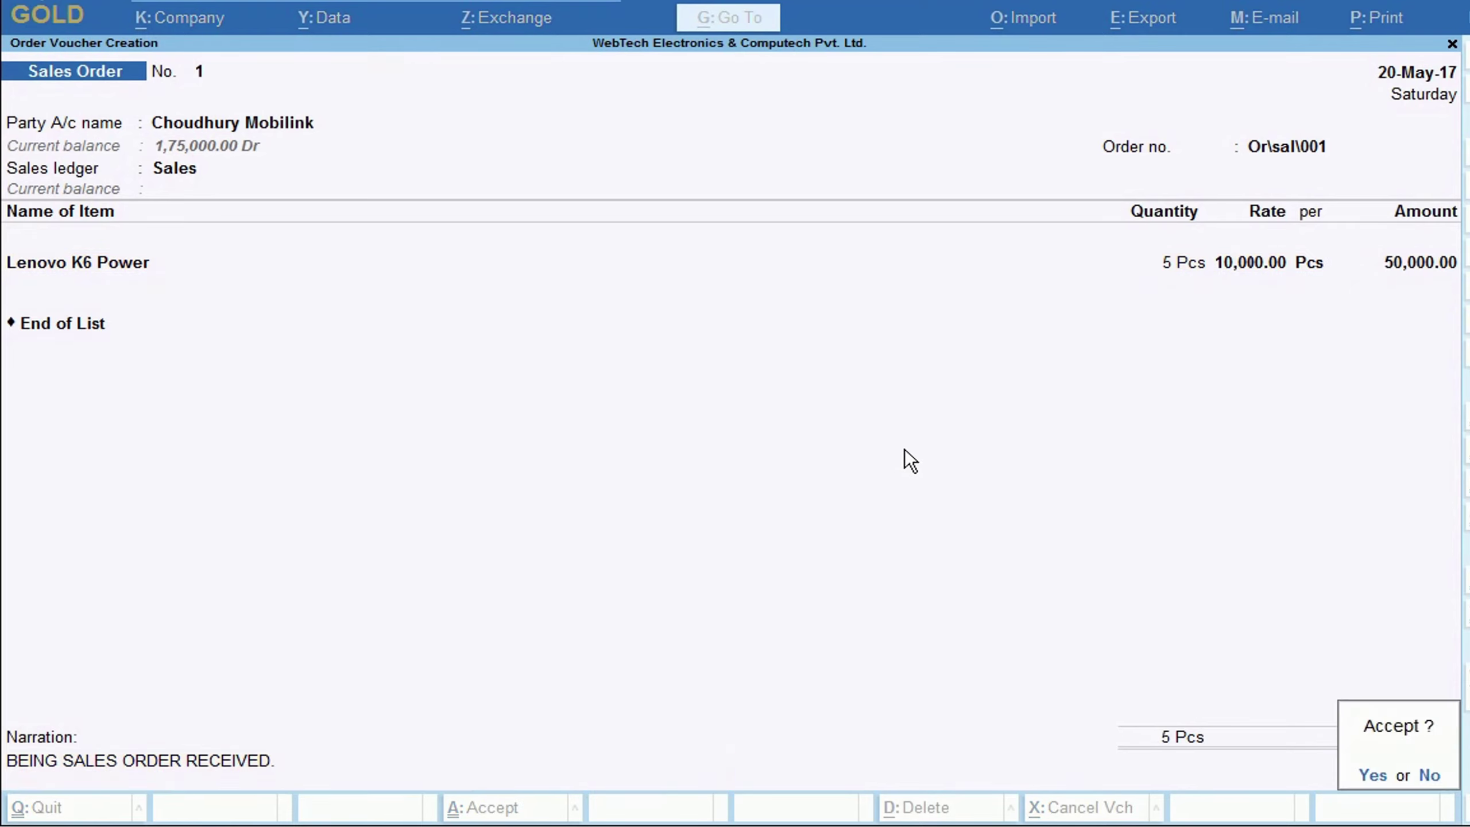
key("Return")
key("Escape")
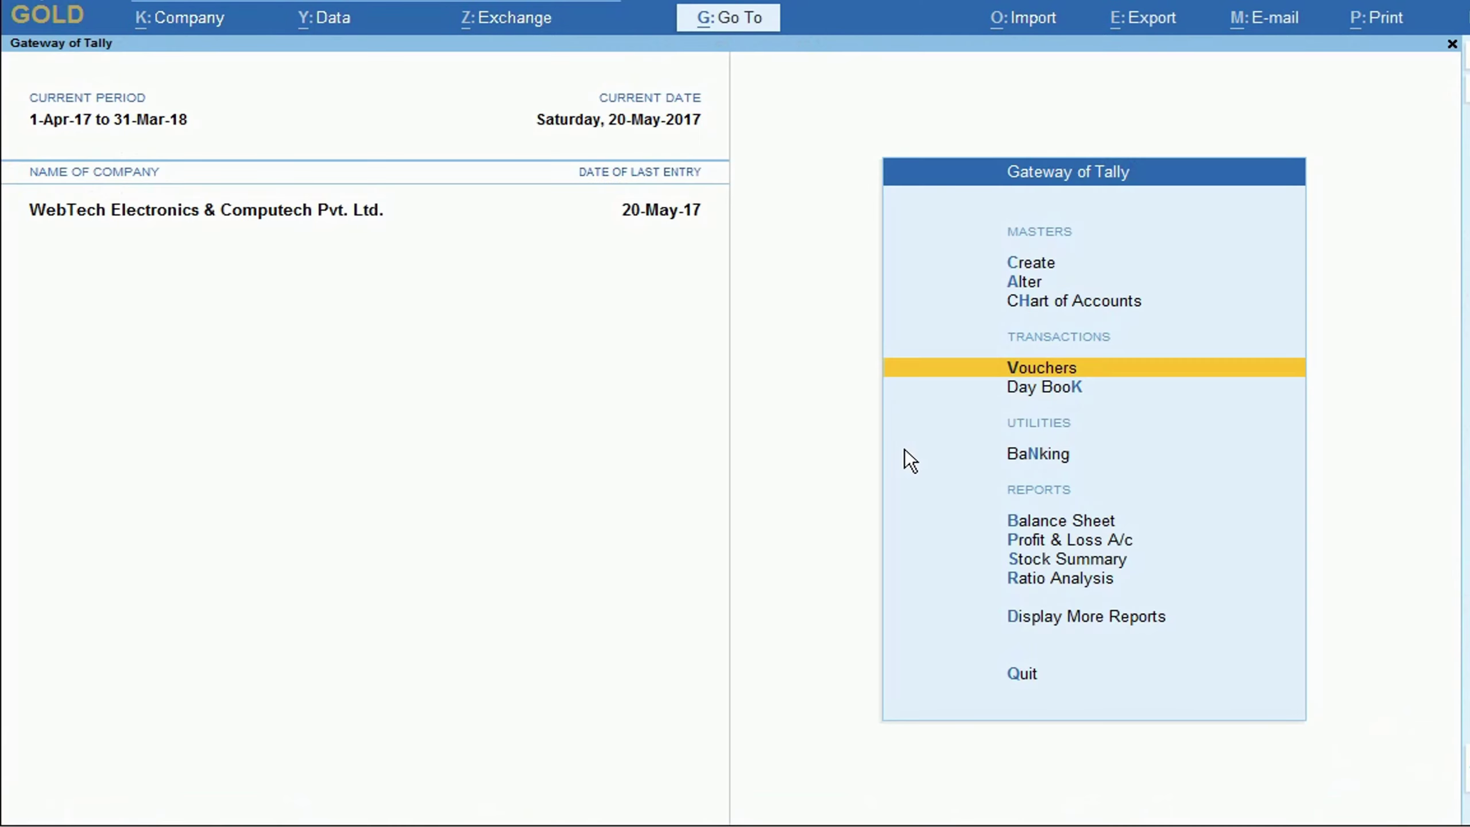
- Review the Stock Summary in detailed form, checking the Lenovo K6 Power stock
left_click(1077, 560)
key("alt+F1")
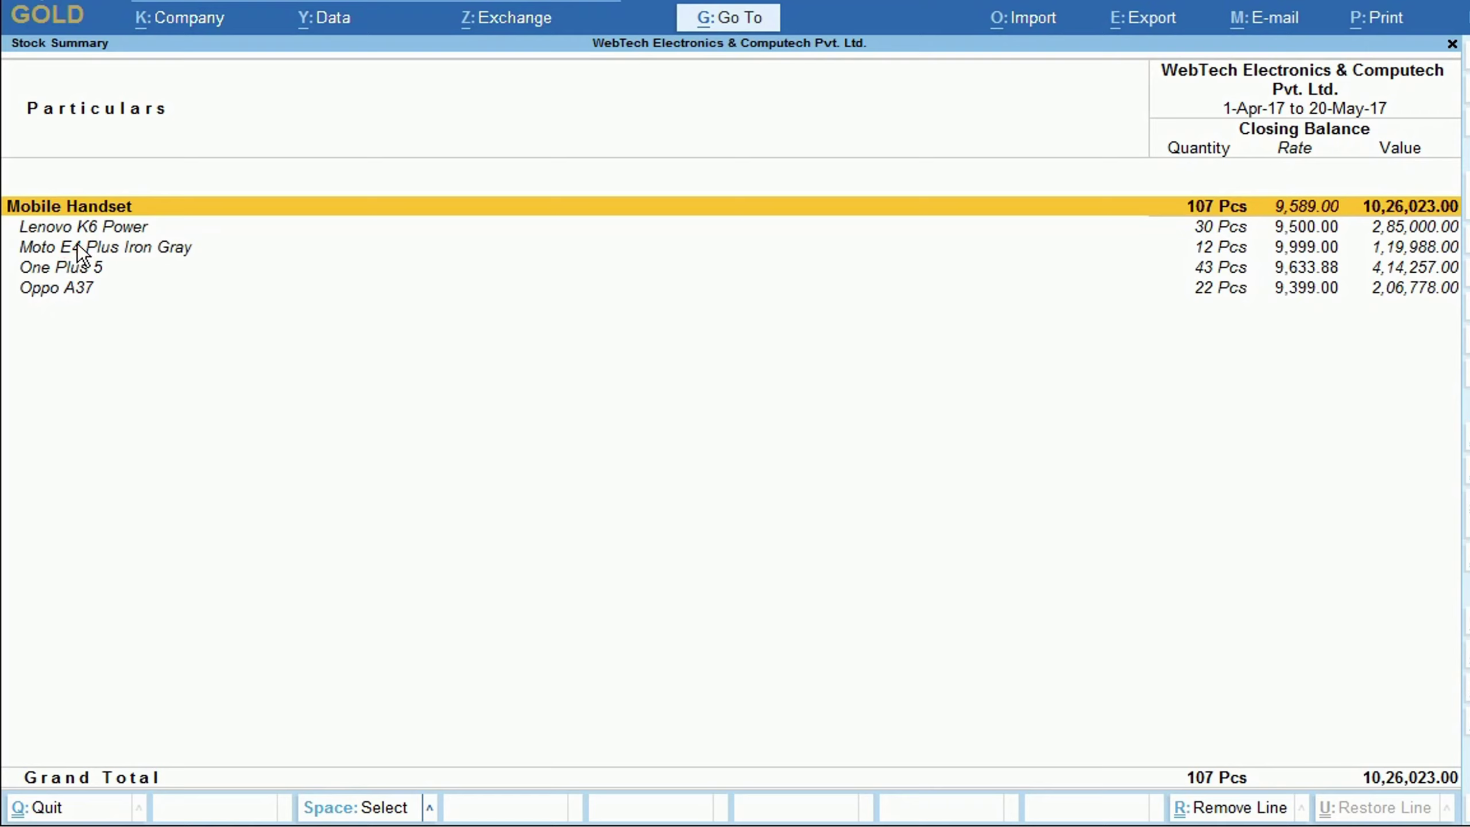
key("Down")
key("Return")
key("Escape")
key("Escape")
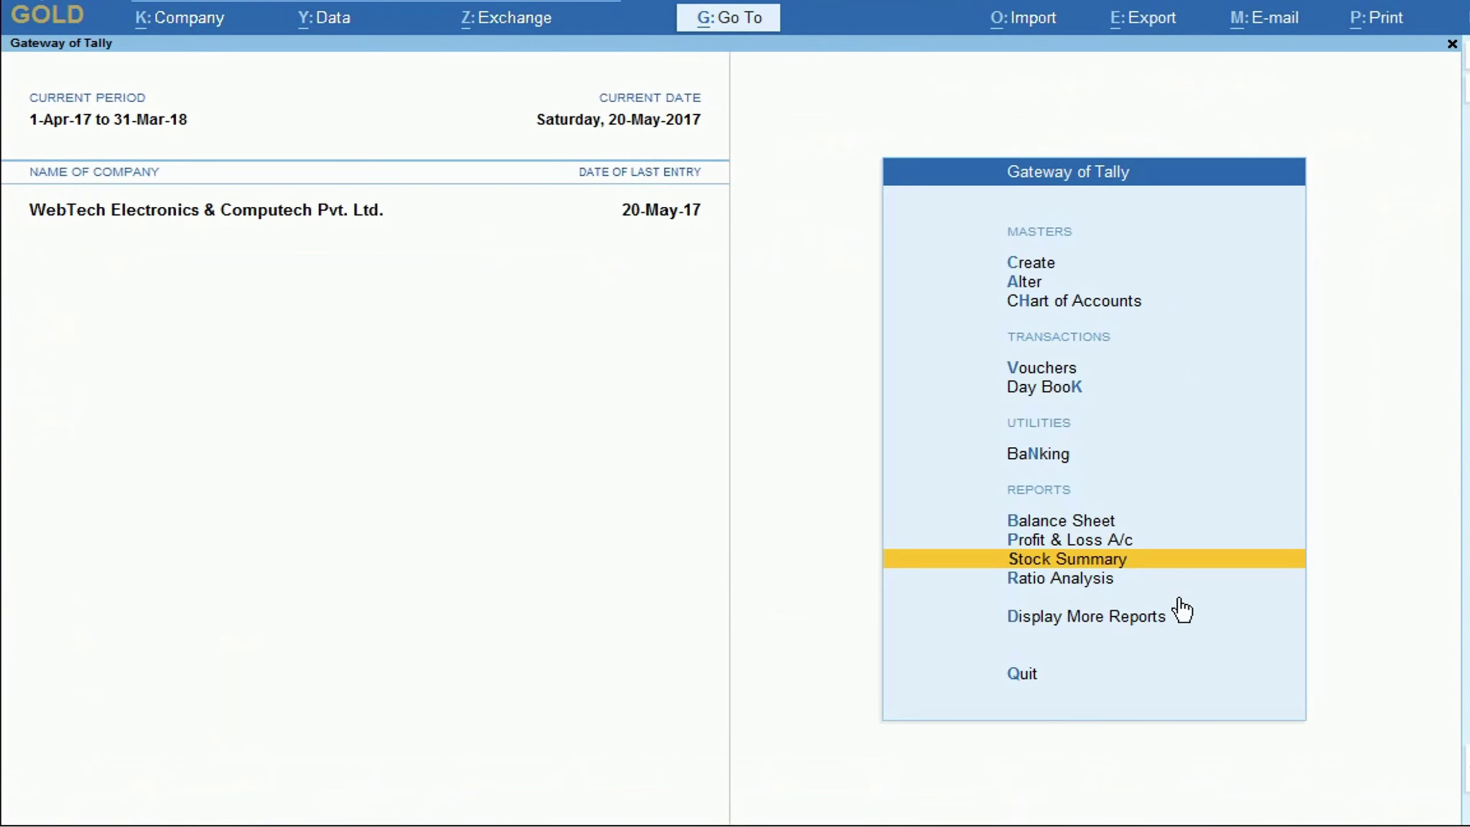
- View the Sales Order Outstandings report among the inventory statements
left_click(1113, 619)
left_click(1064, 476)
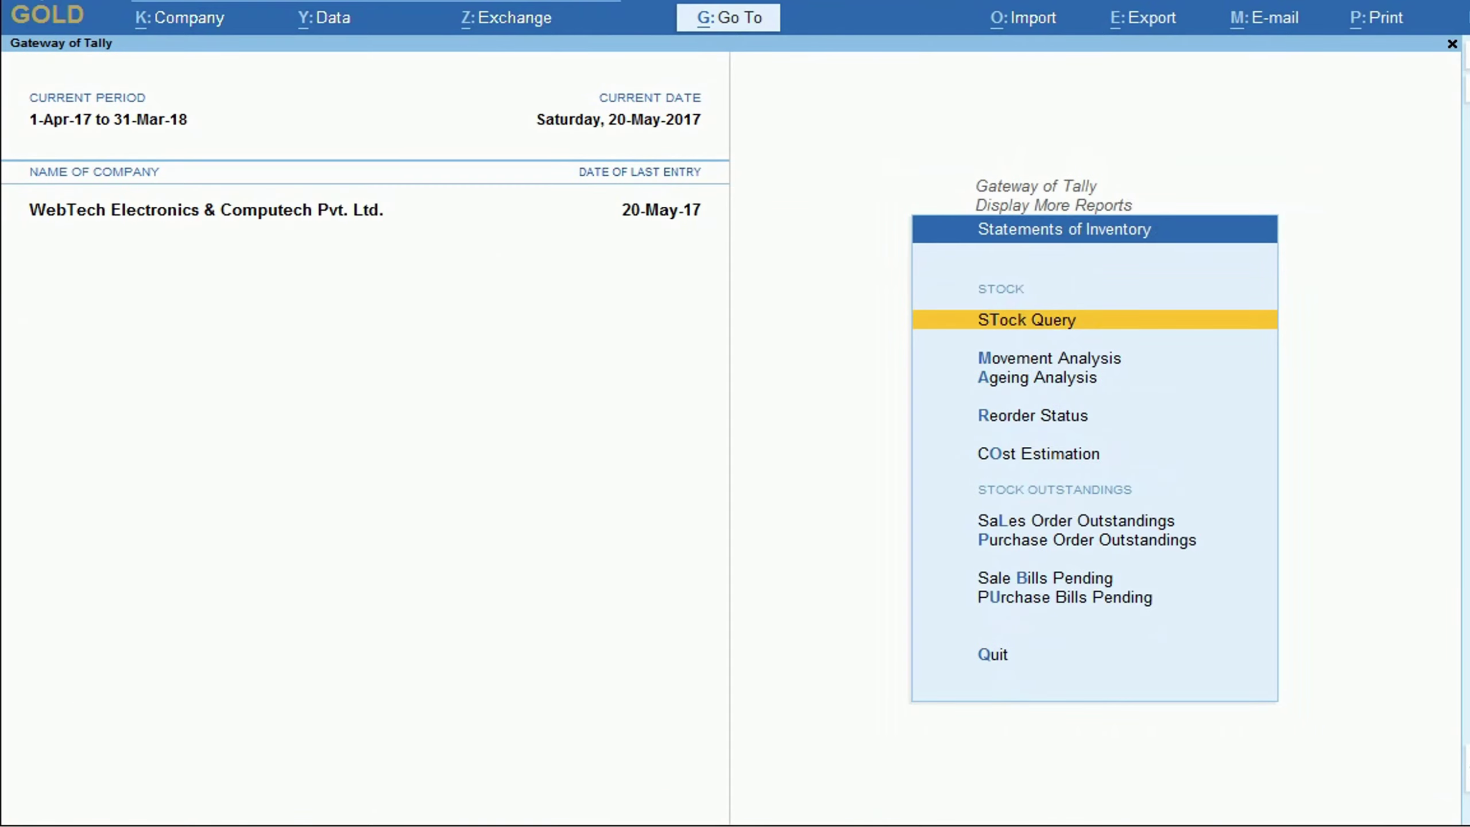
left_click(1061, 525)
left_click(1044, 520)
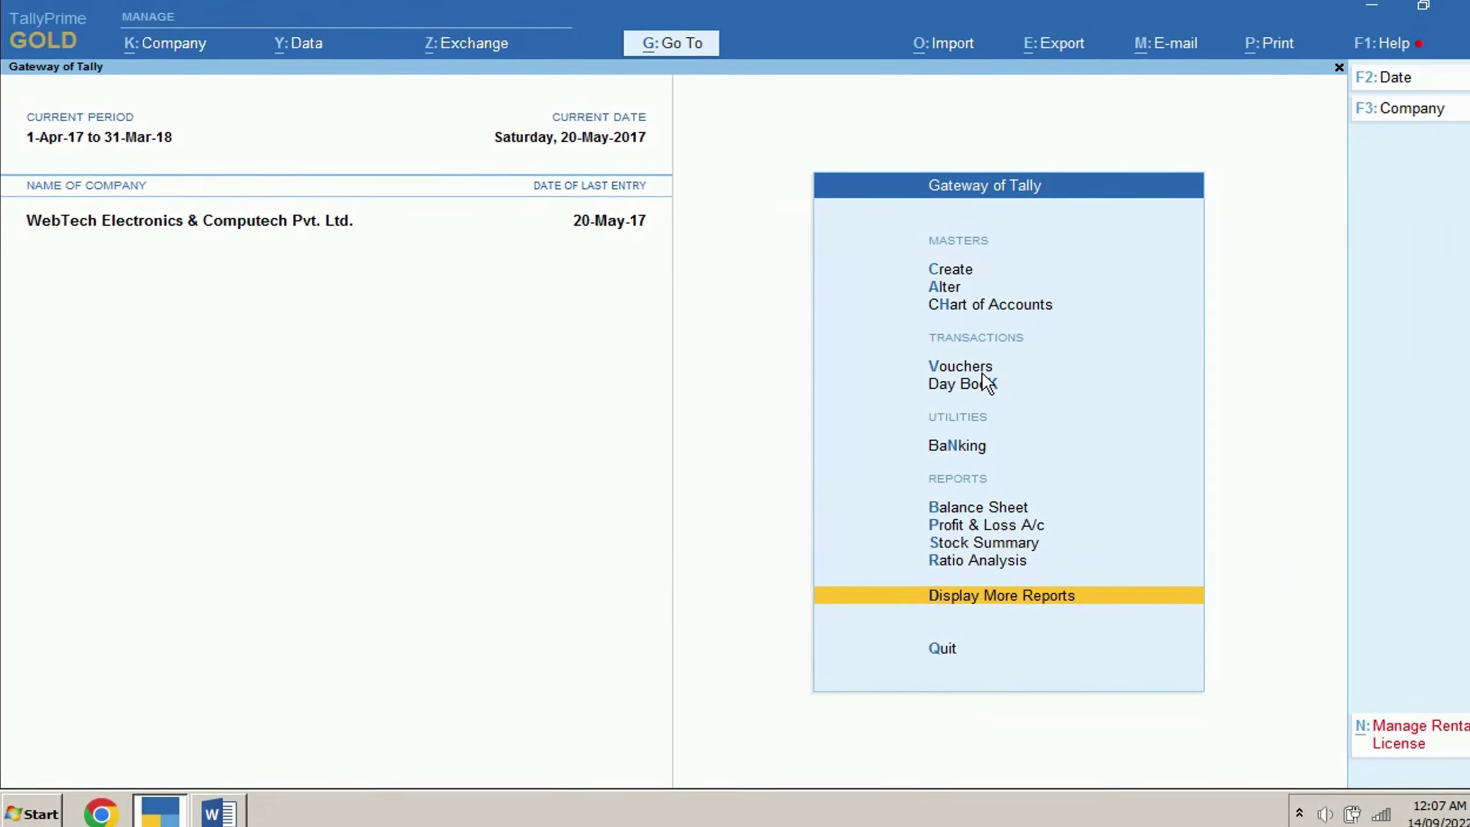
- Start a new Delivery Note voucher, choosing it from the voucher types with inactive ones shown
left_click(1057, 370)
left_click(1344, 361)
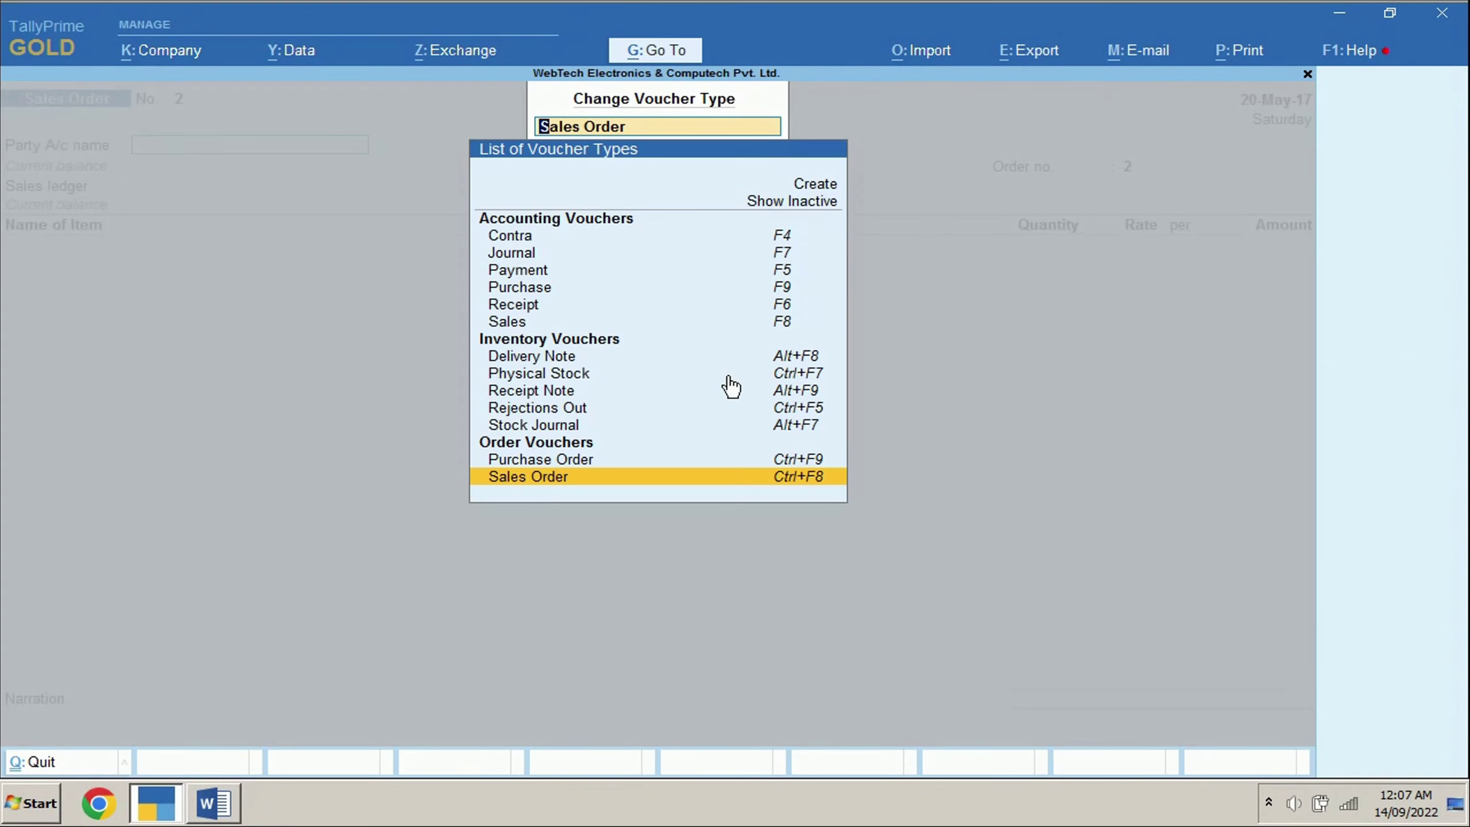
left_click(797, 203)
type("DE")
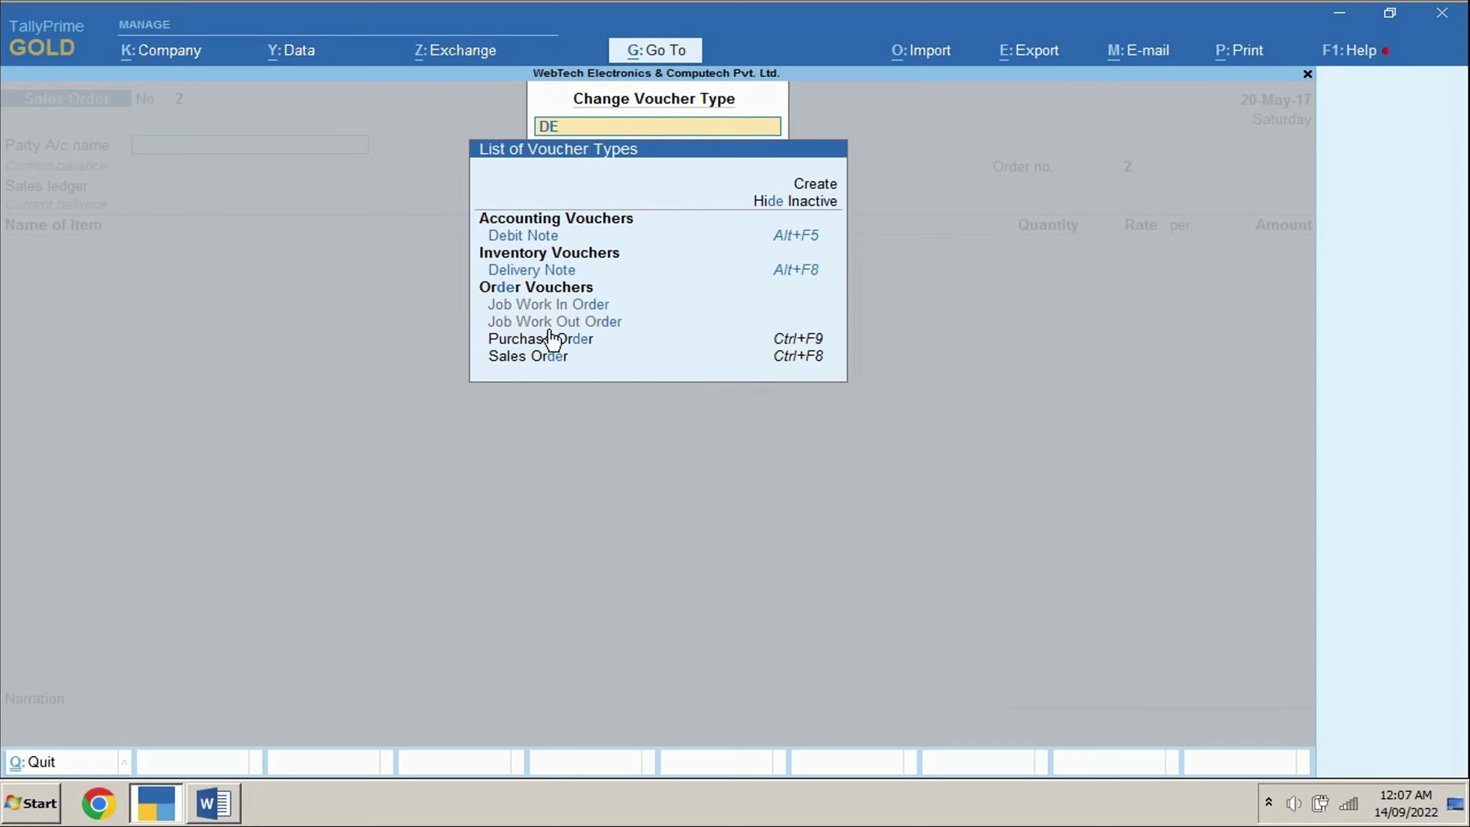
left_click(710, 276)
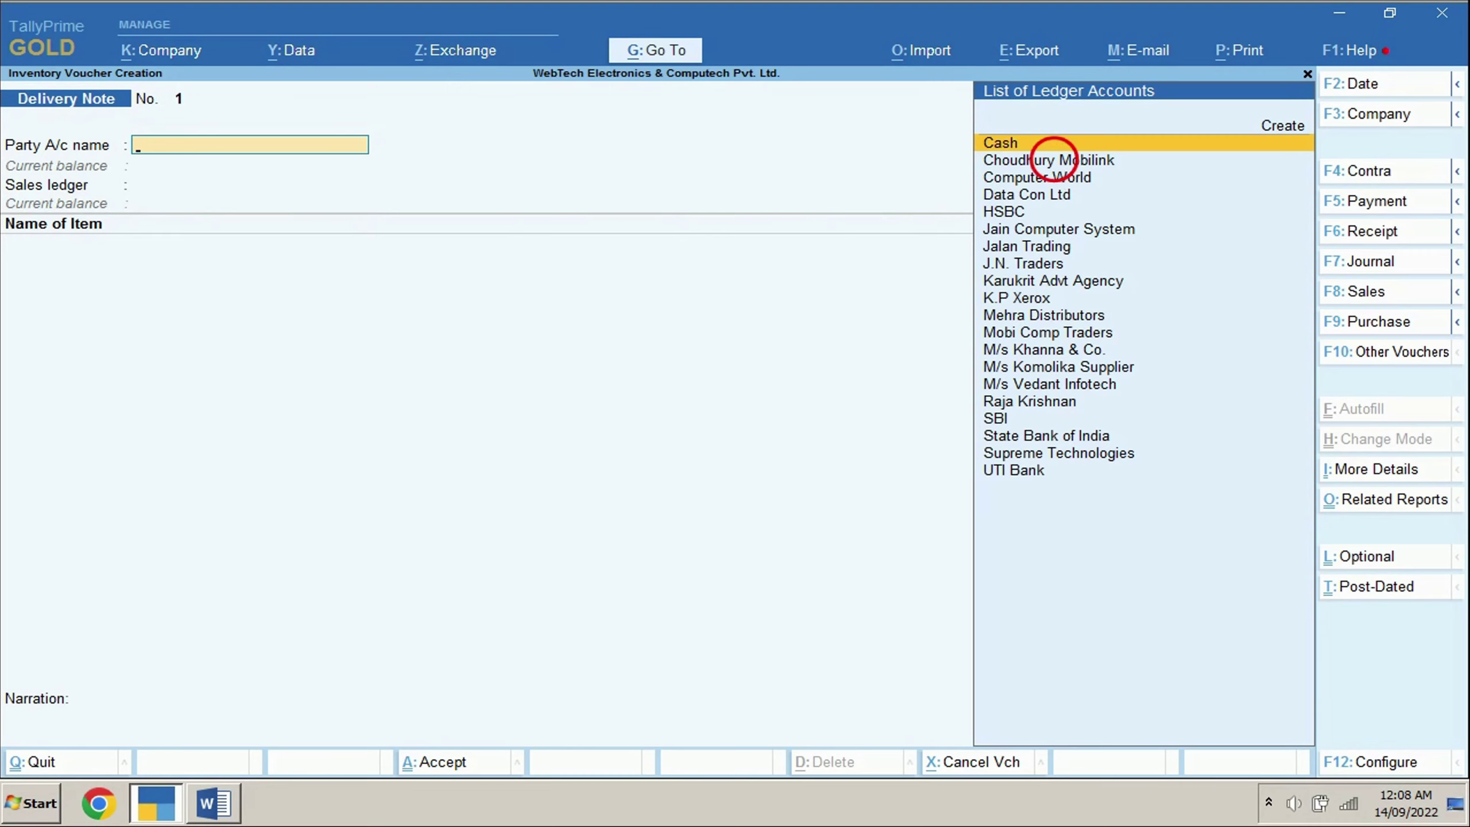
- Select Choudhury Mobilink as the party, link its pending sales order, and accept the dispatch details, party details and Sales ledger
key("Down")
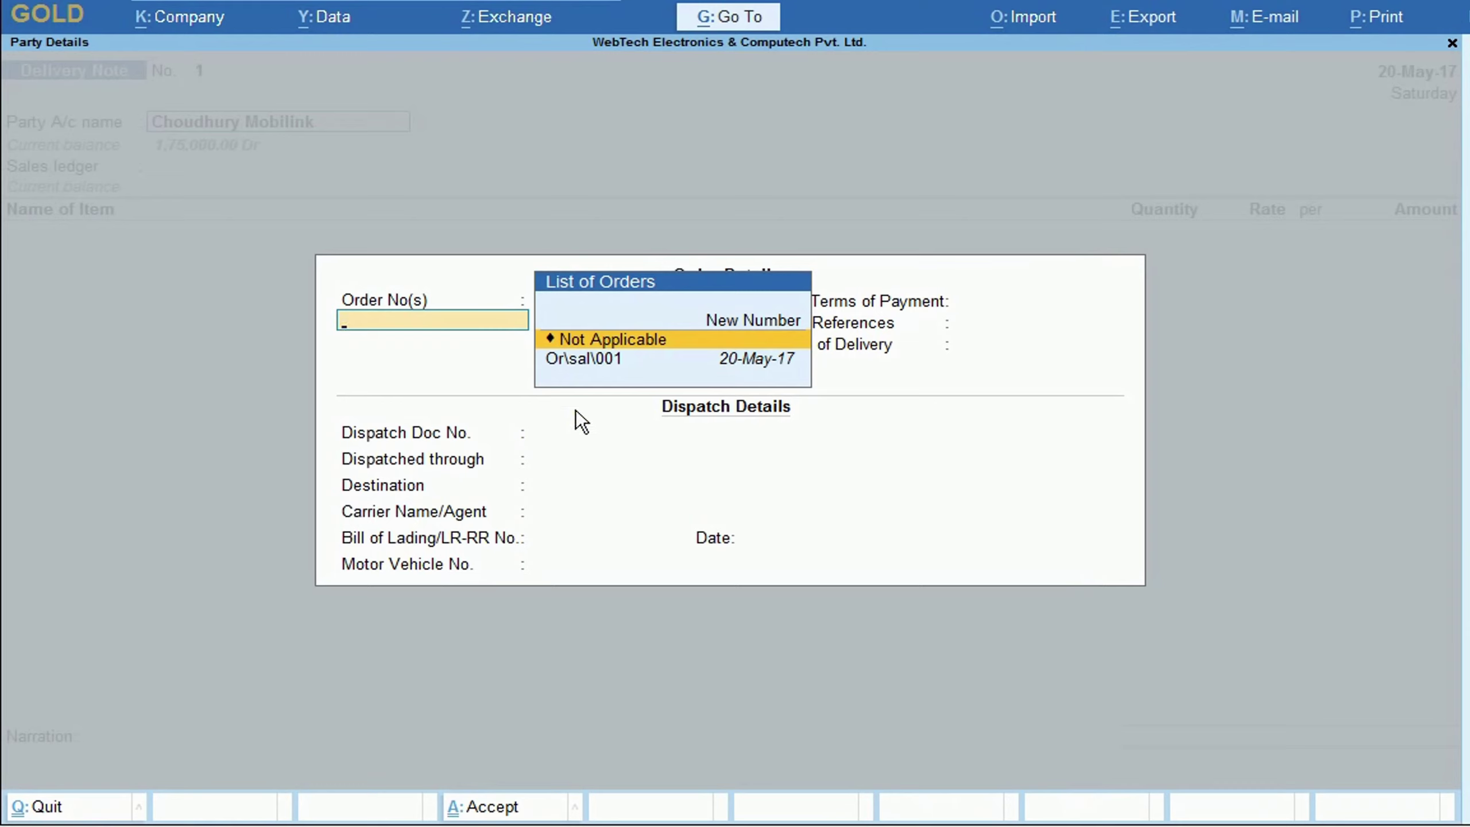
left_click(575, 373)
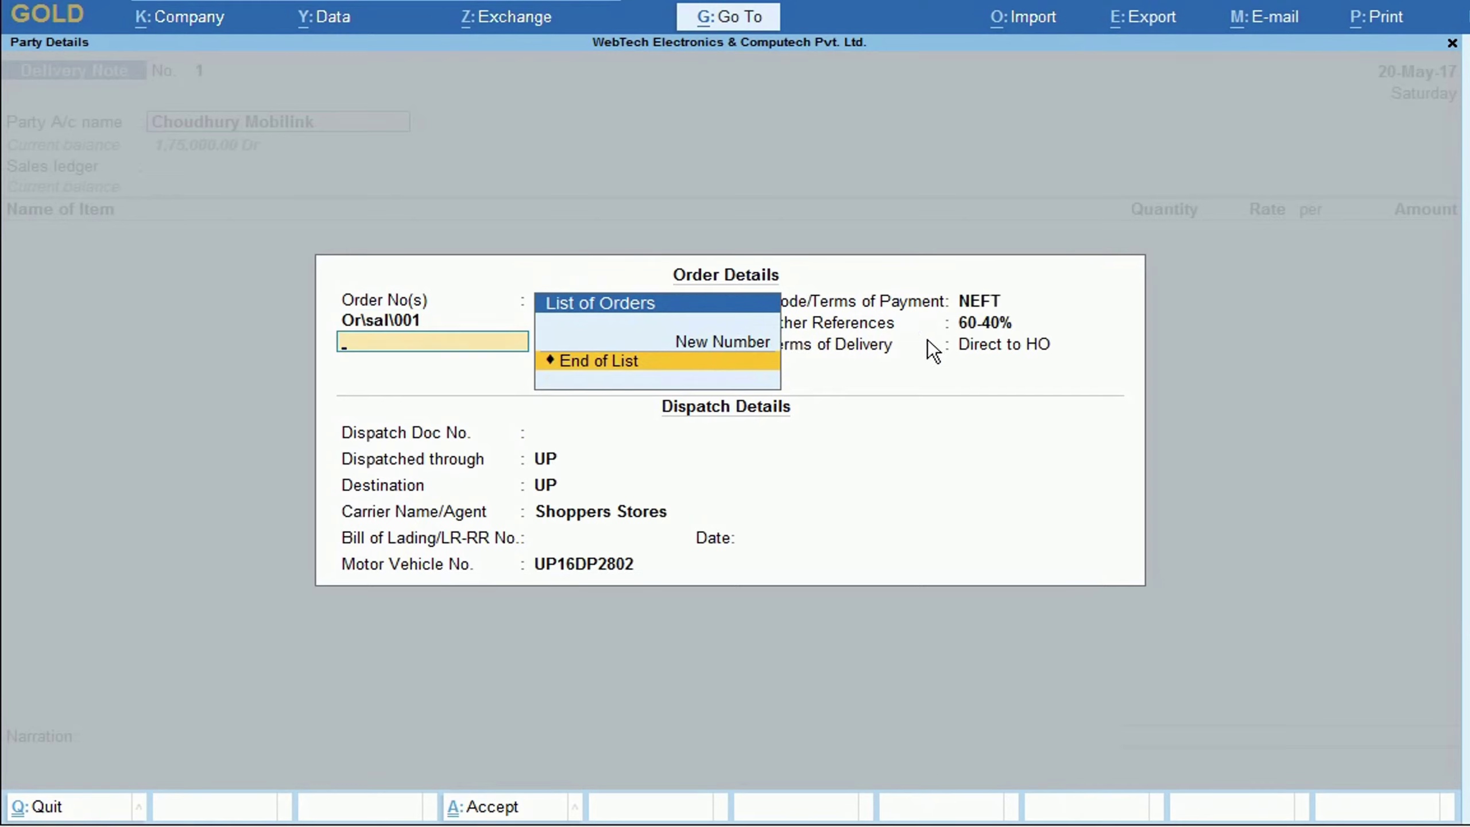
left_click(667, 377)
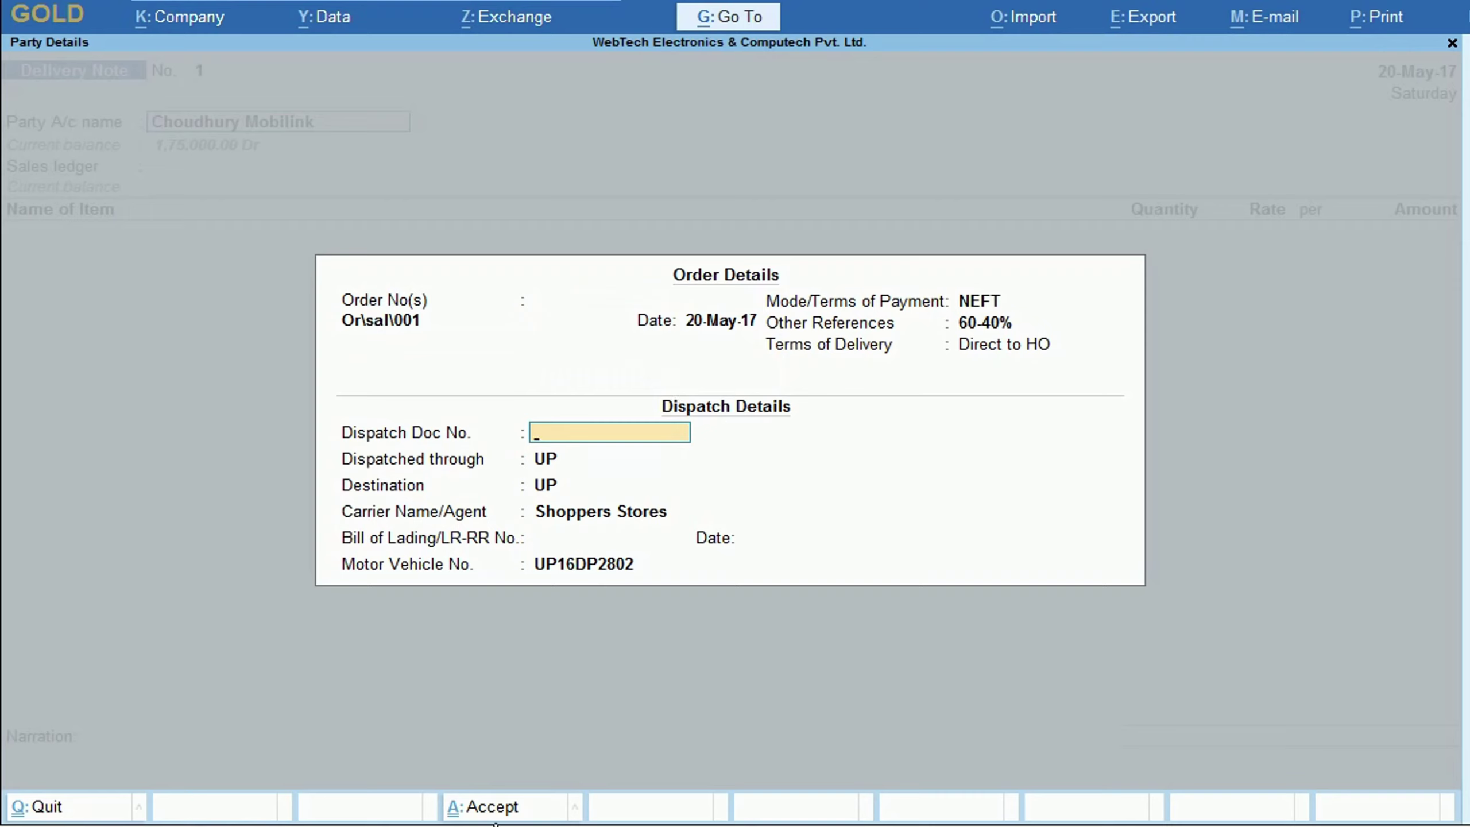
left_click(504, 814)
left_click(504, 814)
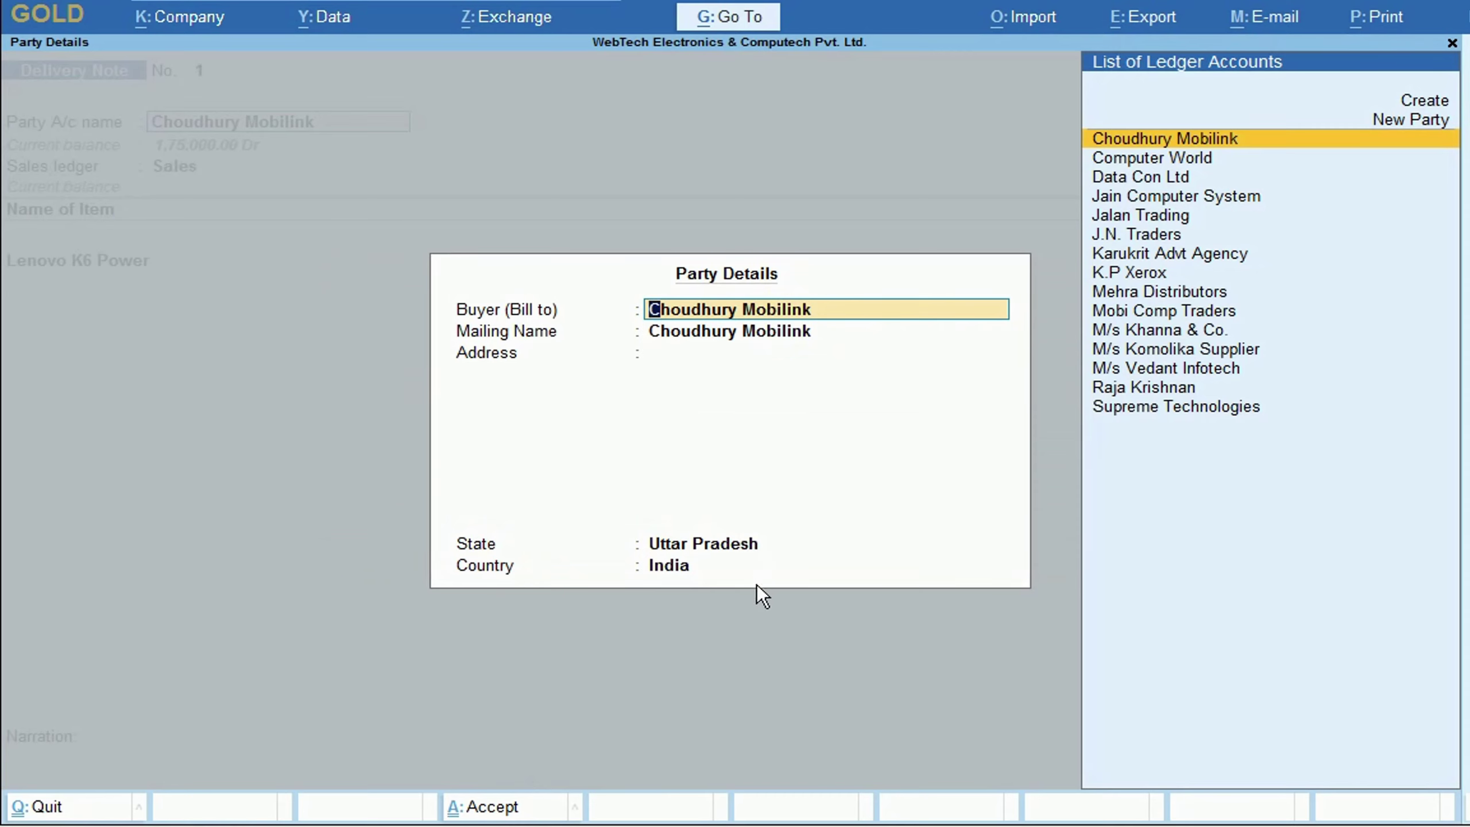
left_click(514, 818)
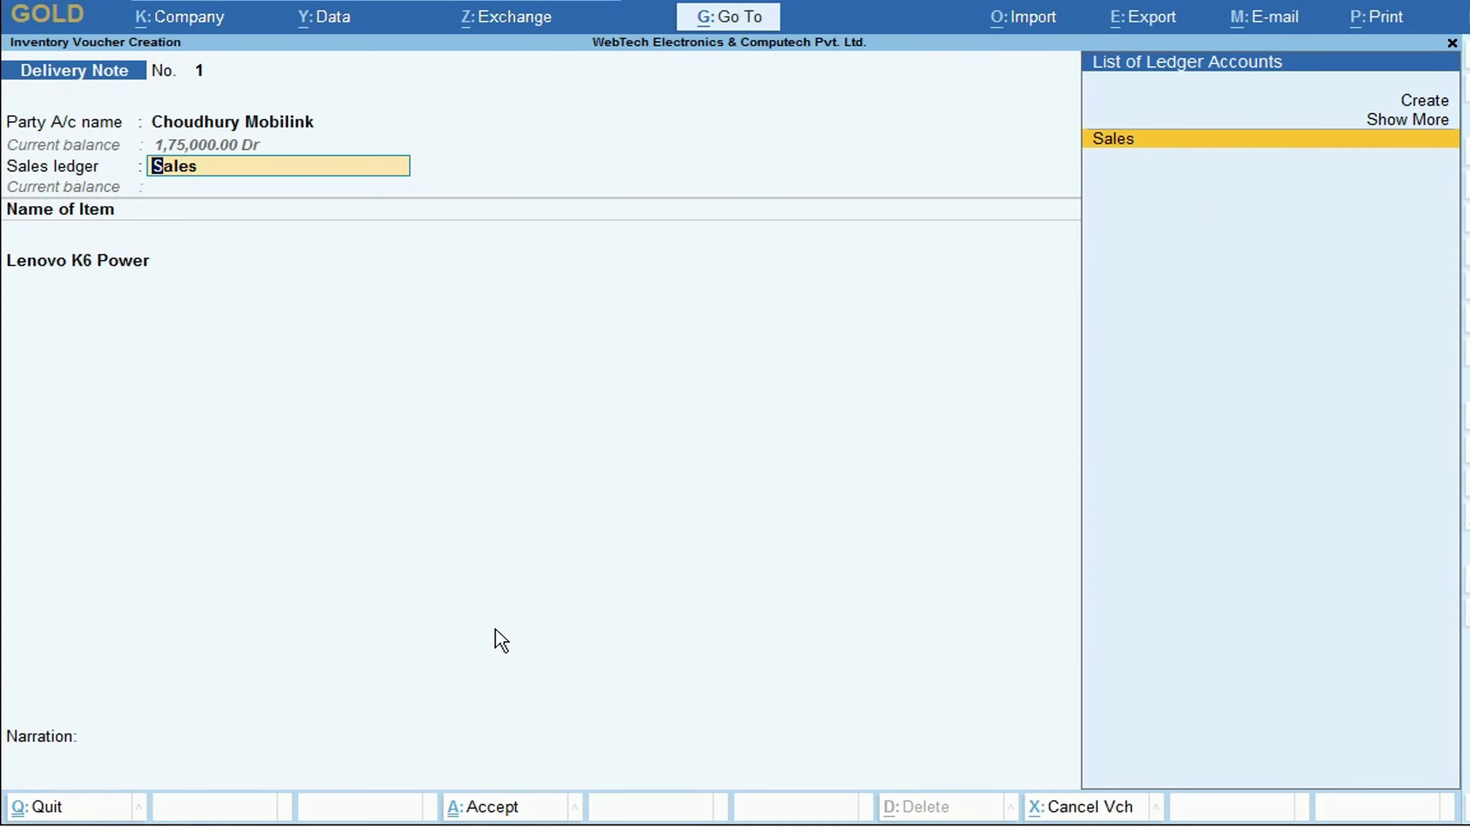
key("Return")
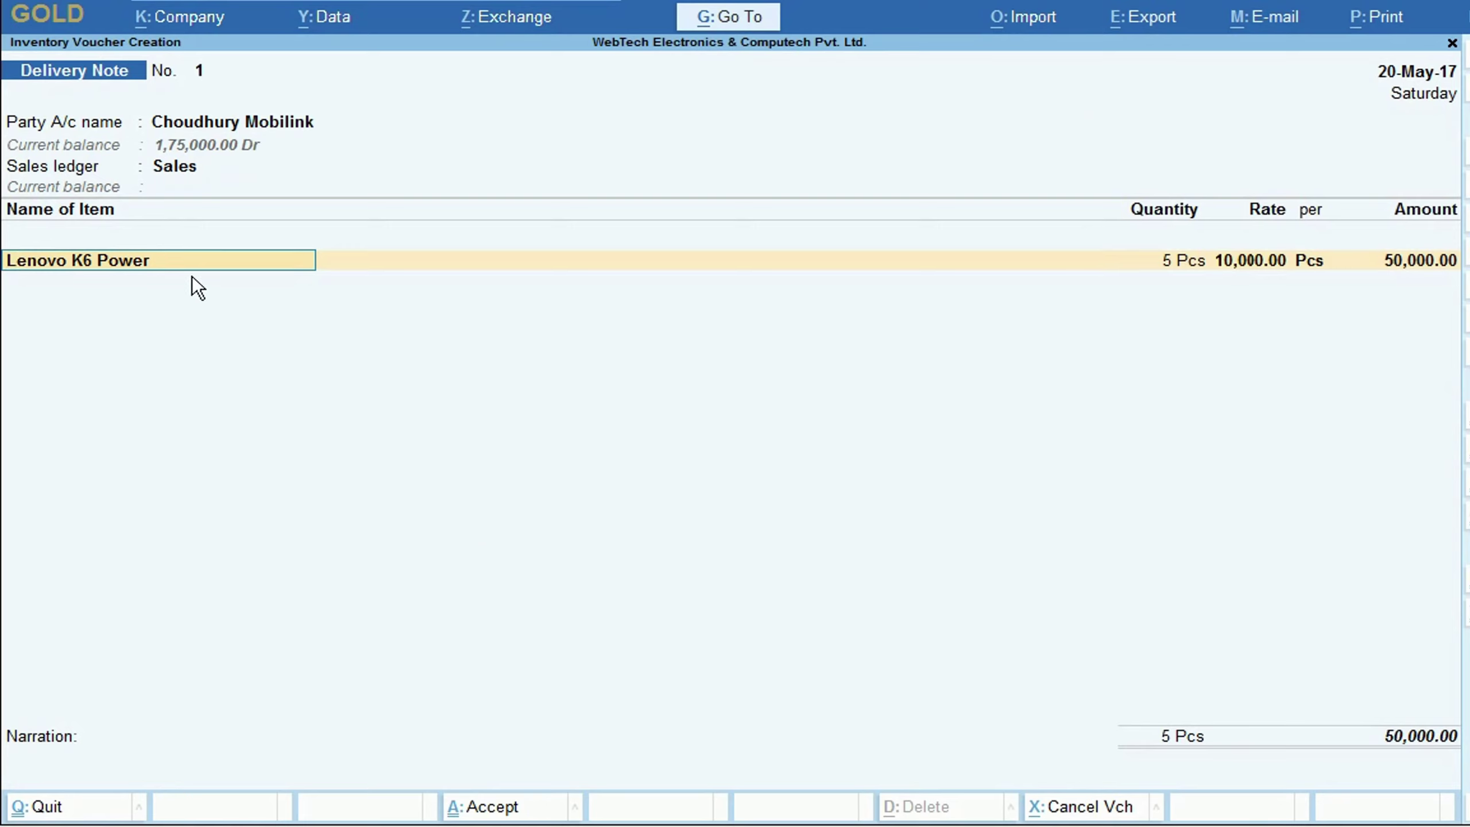
- Look up the challan number in the Word document's transaction for the 21st, then return to TallyPrime
key("alt+Tab")
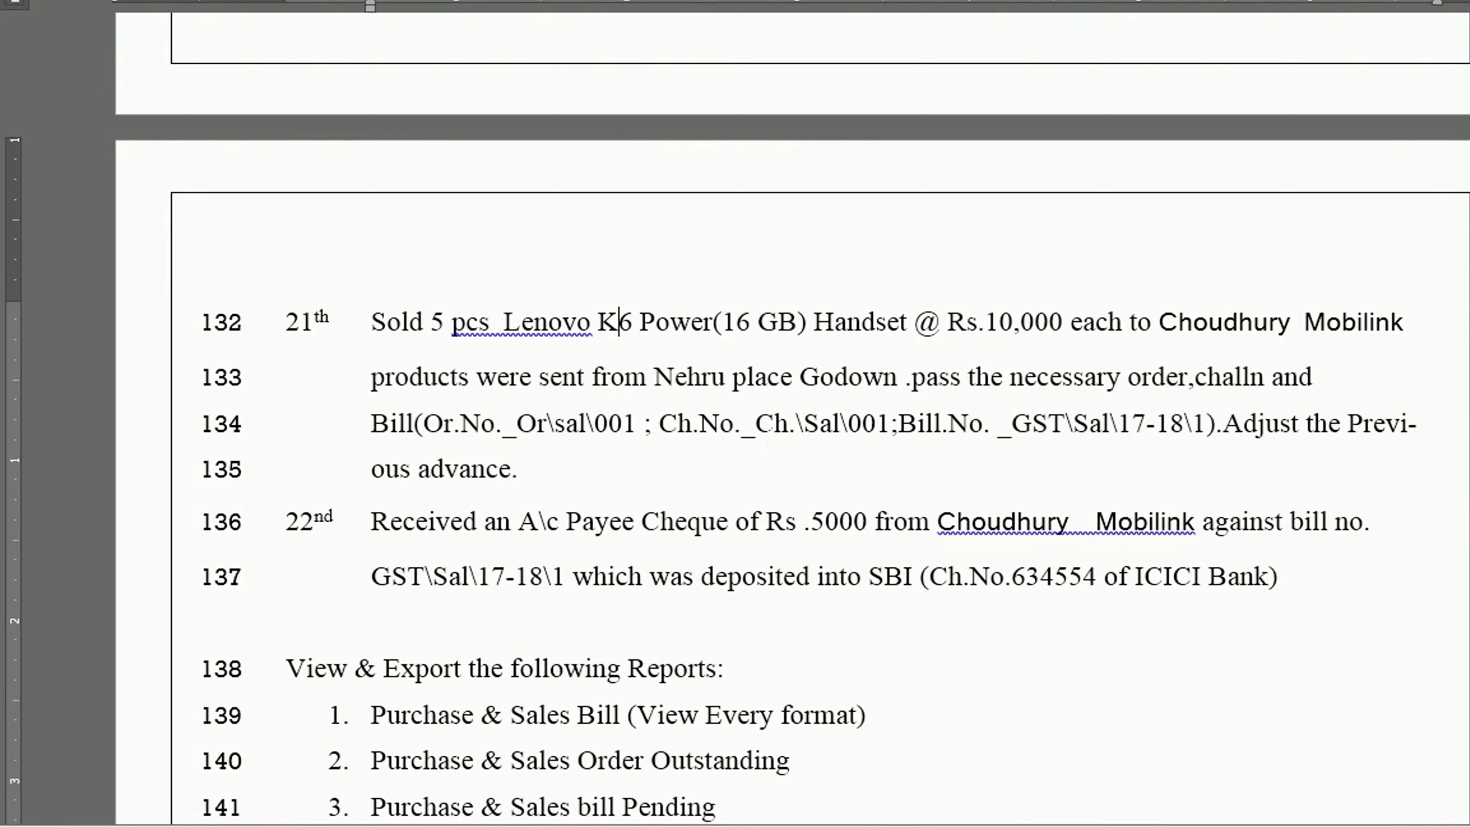
left_click_drag(755, 425, 889, 437)
key("alt+Tab")
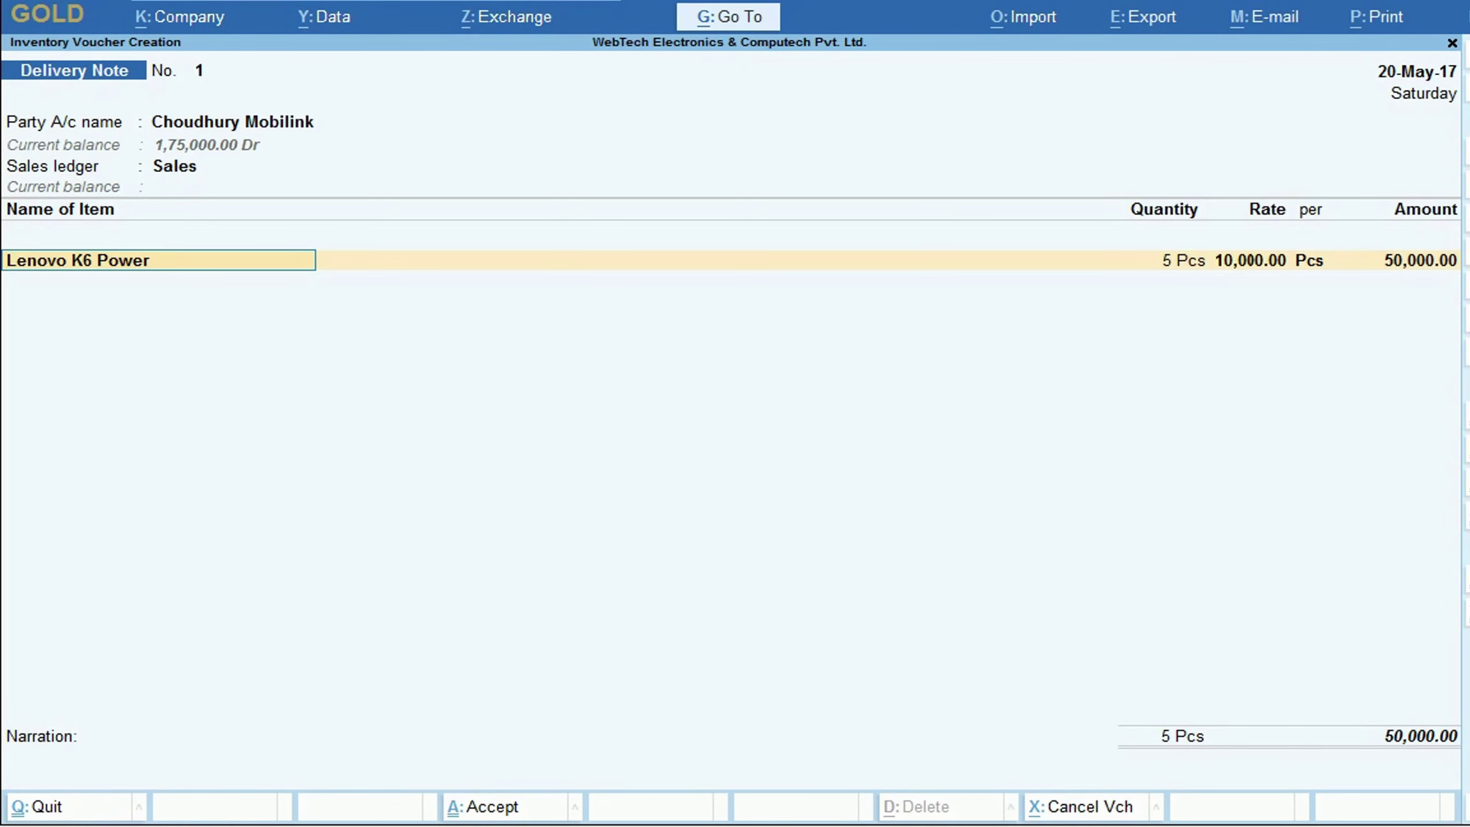
- Show more voucher configurations, set Provide Reference No. and Date to Yes, and accept the configuration
key("F12")
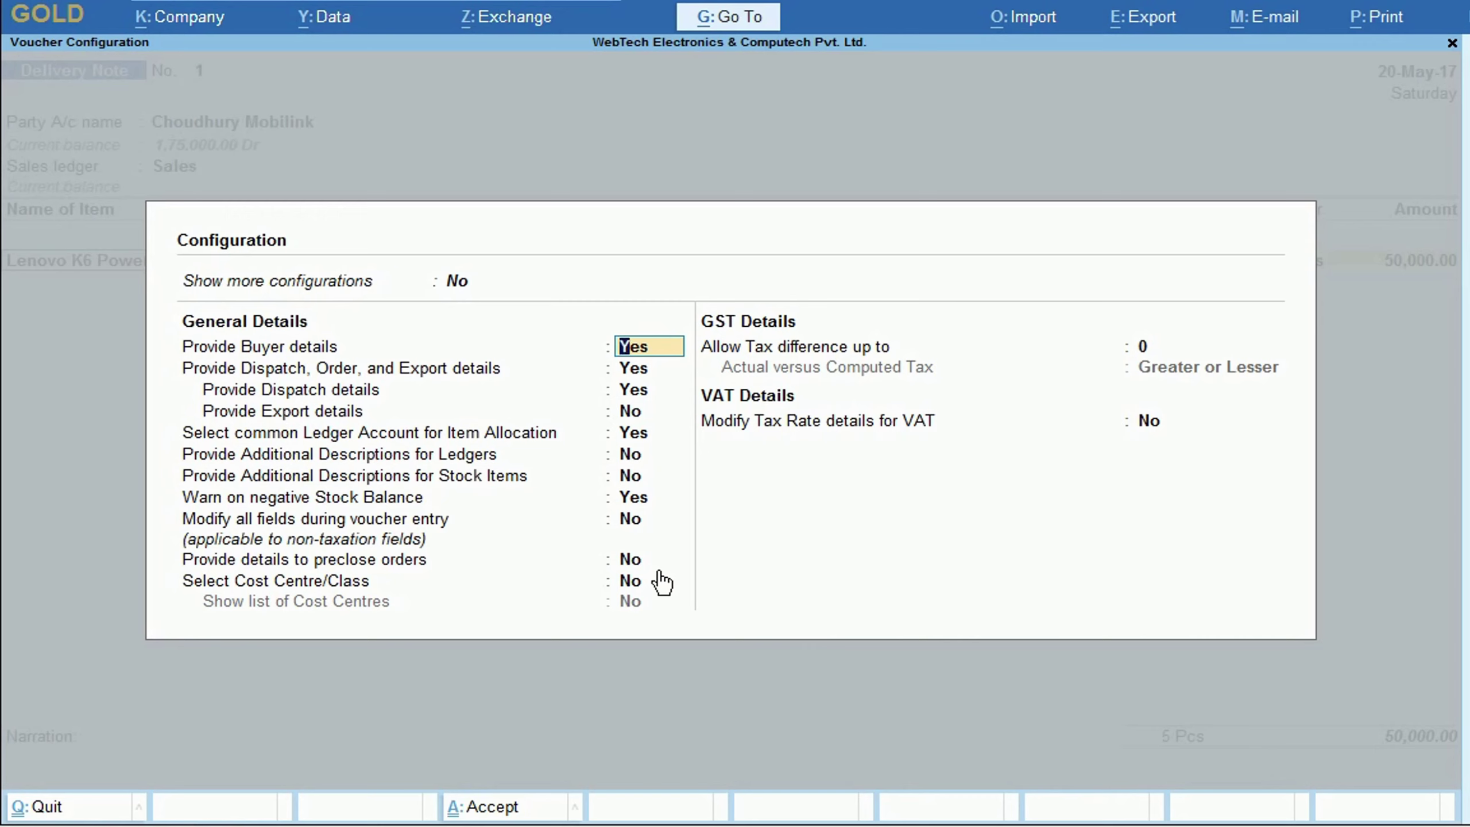
left_click(479, 294)
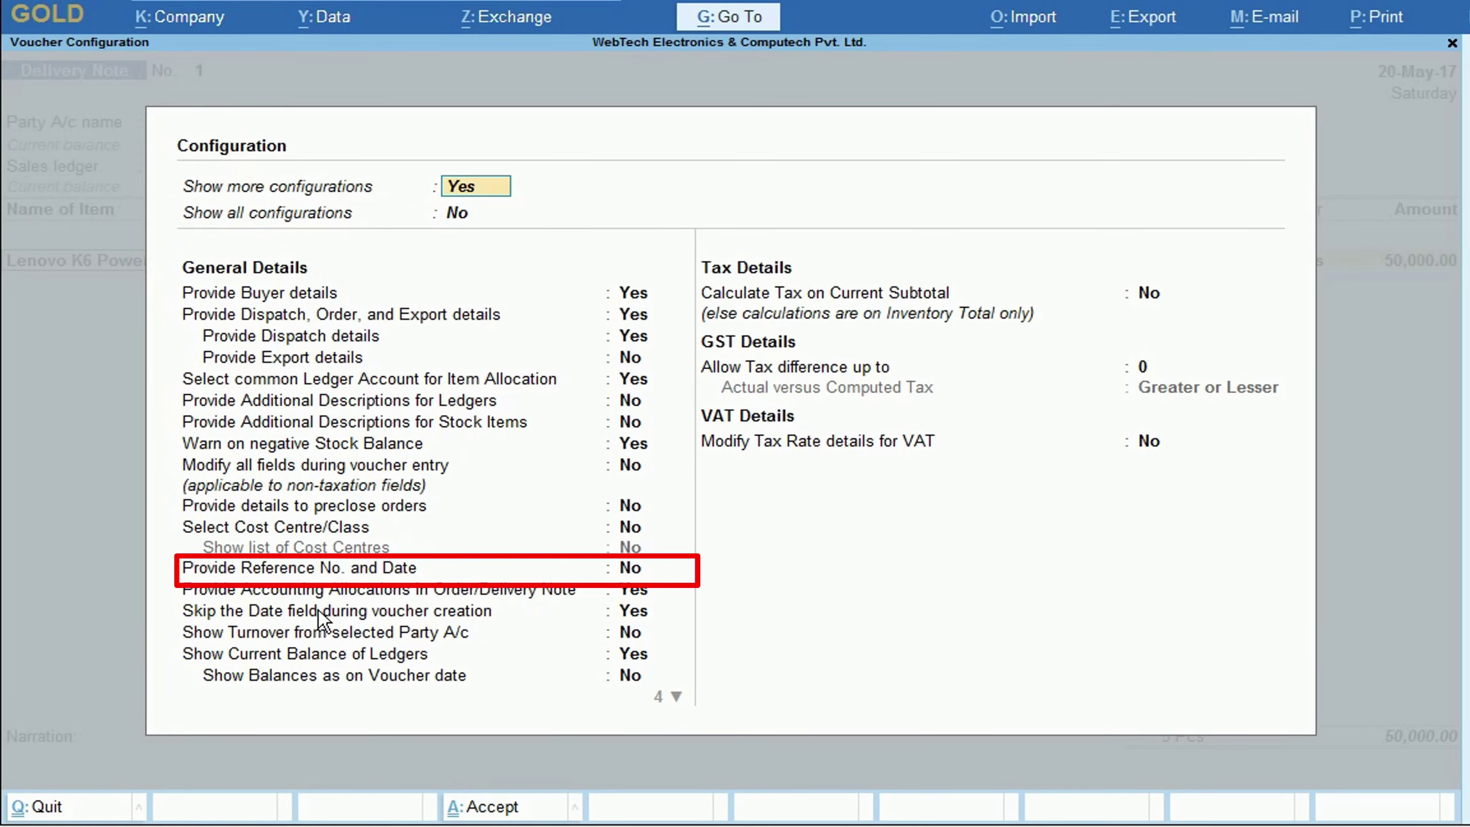
left_click(649, 582)
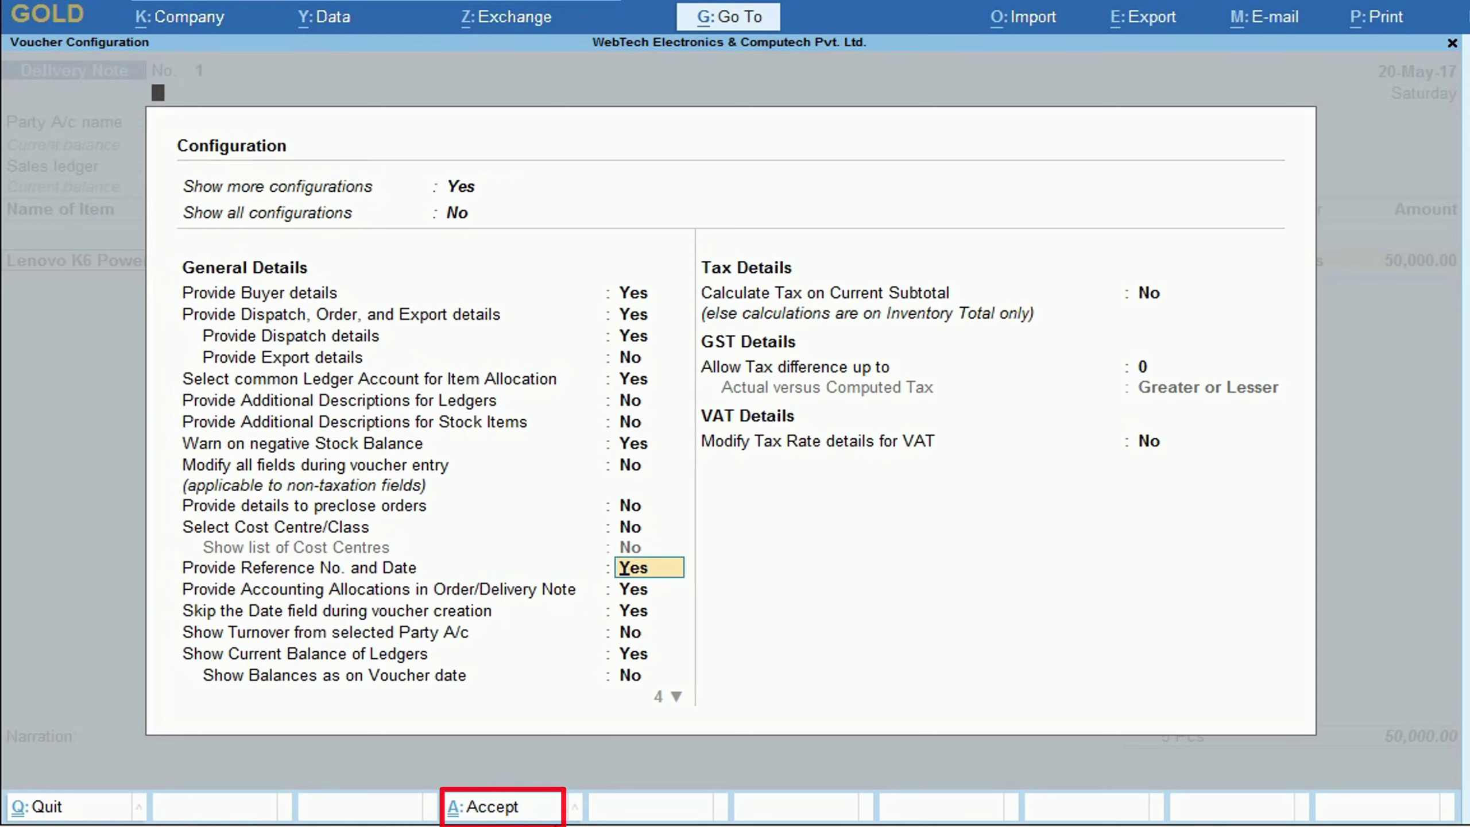
left_click(492, 806)
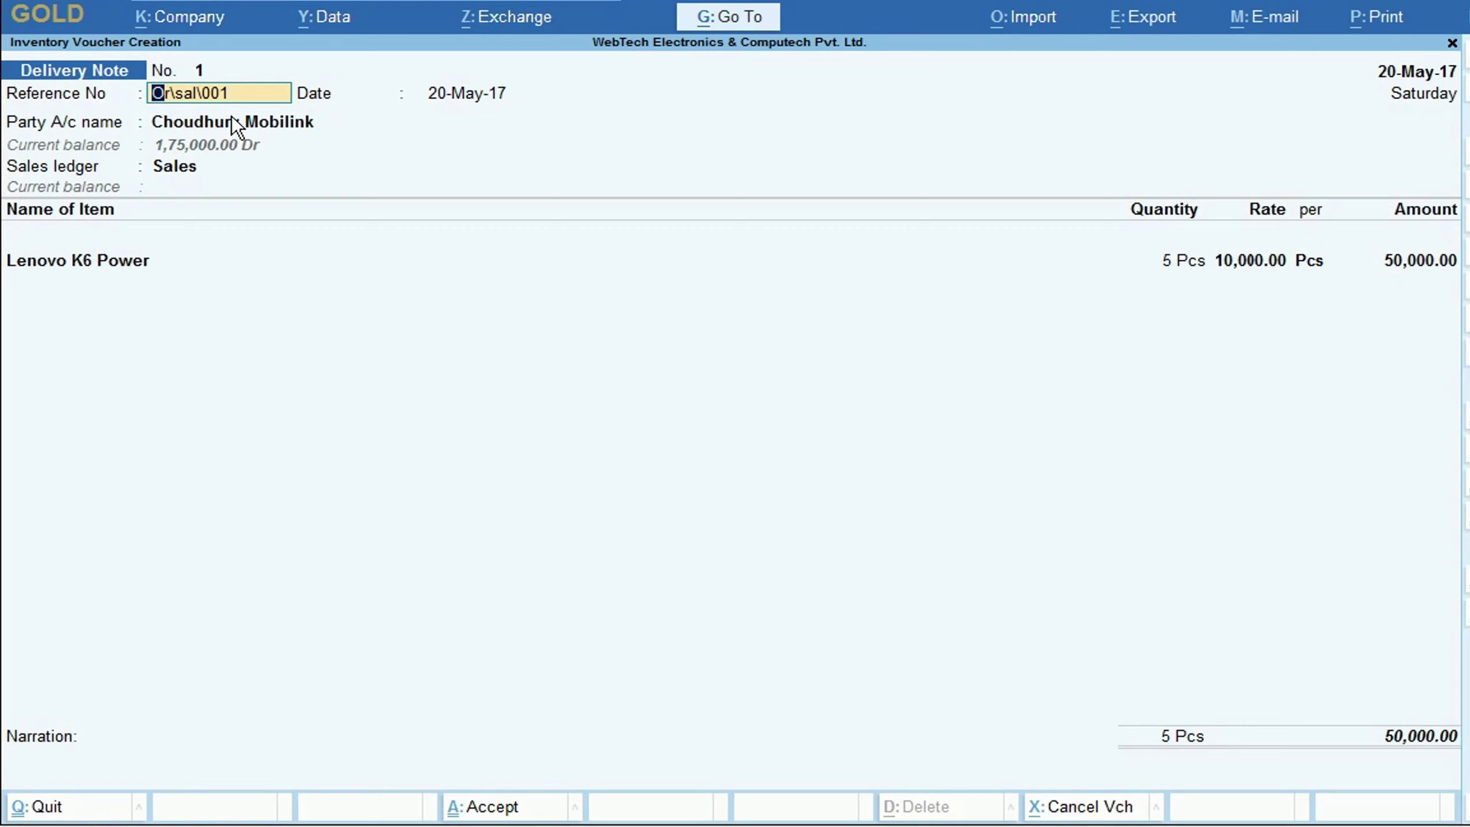
- Set the delivery note's reference number to Ch.\Sal\001 and keep the reference date 20-May-17
type("Ch.\\Sal\\001")
key("Return")
key("Return")
key("Return")
key("Return")
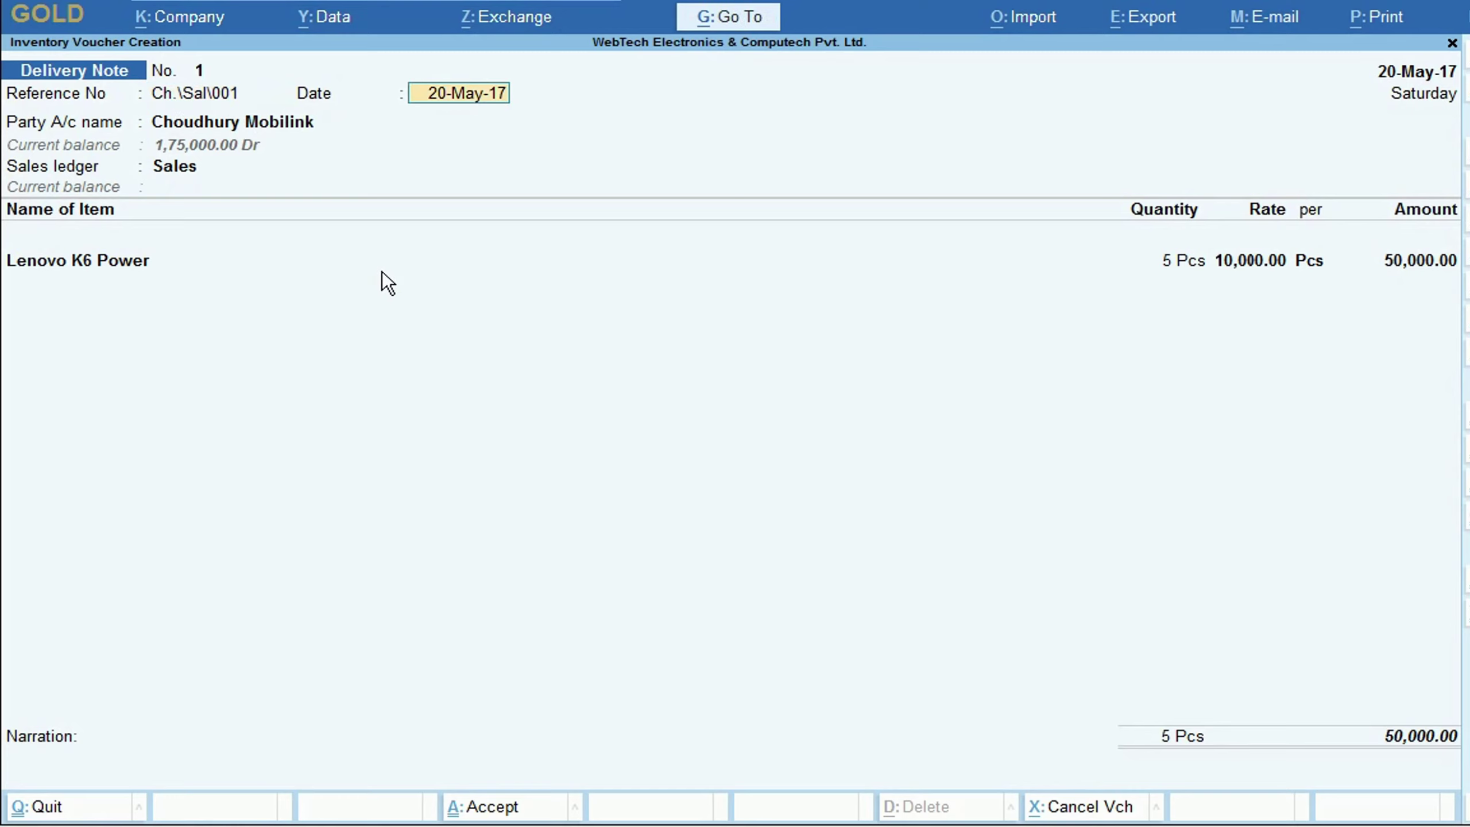
- Accept the existing order, dispatch and party details and the Sales ledger to reach the item line
key("Return")
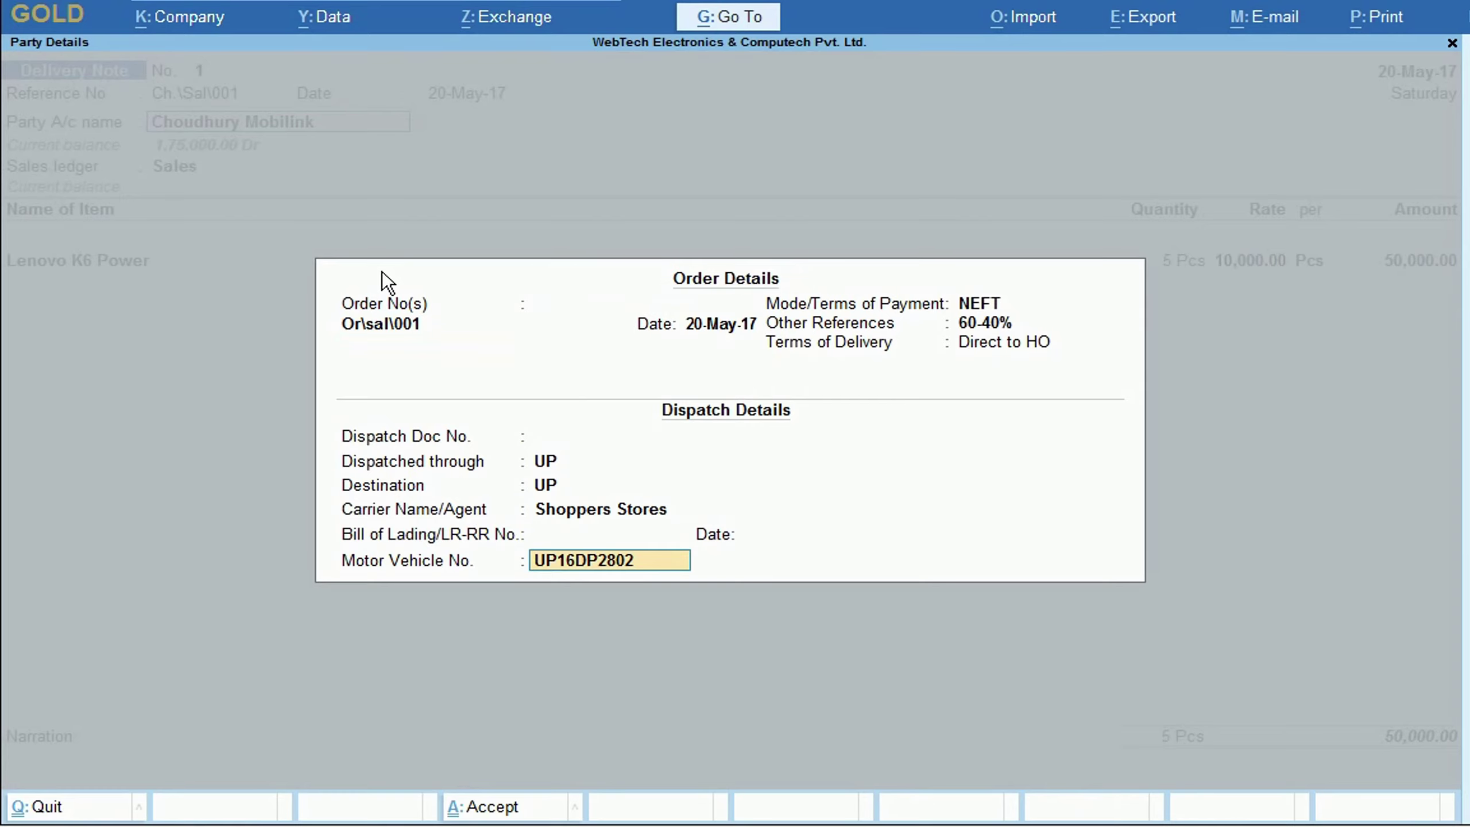
key("Return")
key("Return")
key("Return")
key("Return")
key("Return")
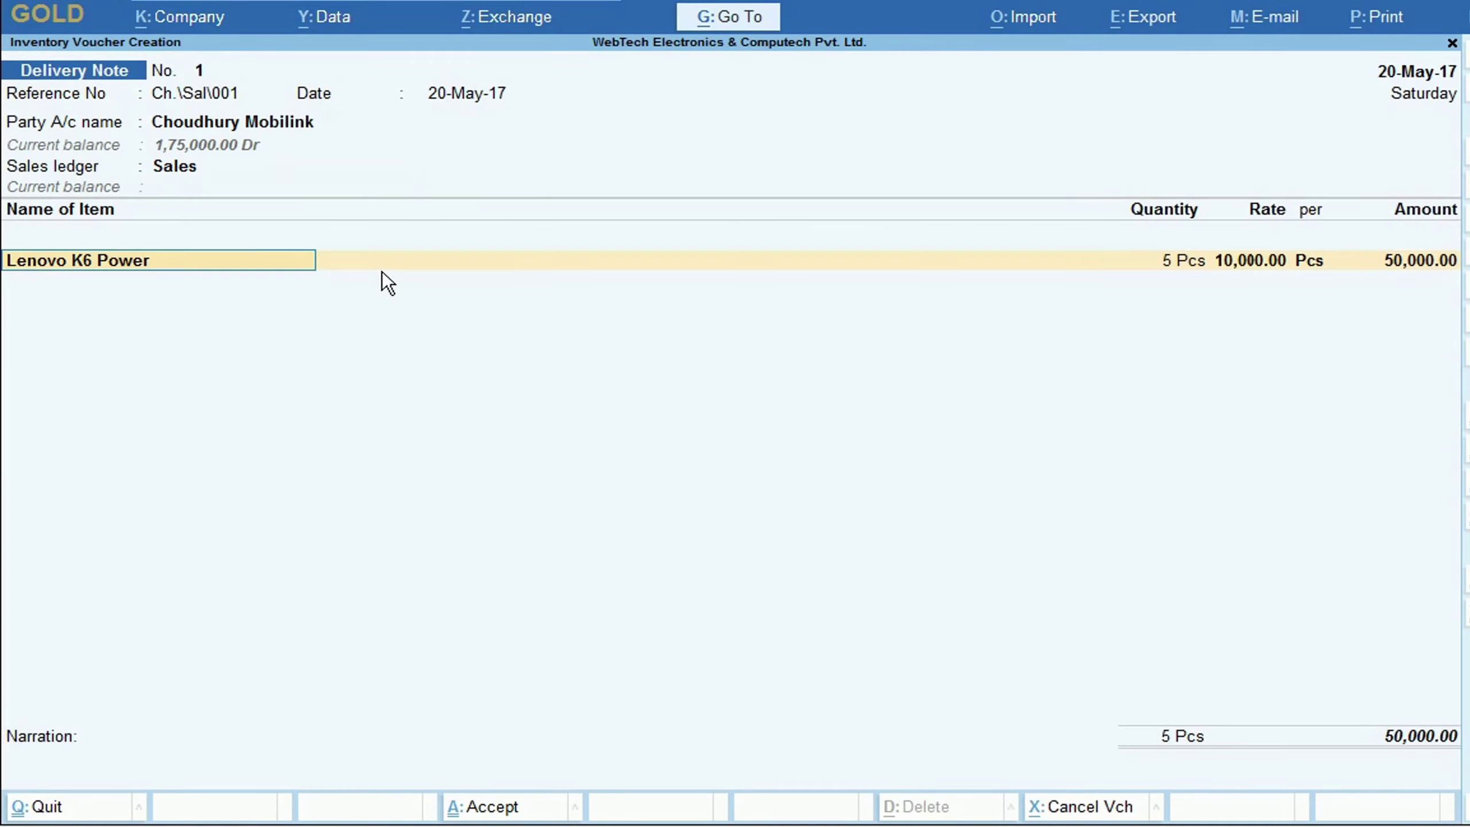
- Allocate the Lenovo K6 Power item to tracking number Ch.\Sal\001 and the pending sales order from Nehru Place
key("Return")
key("Down")
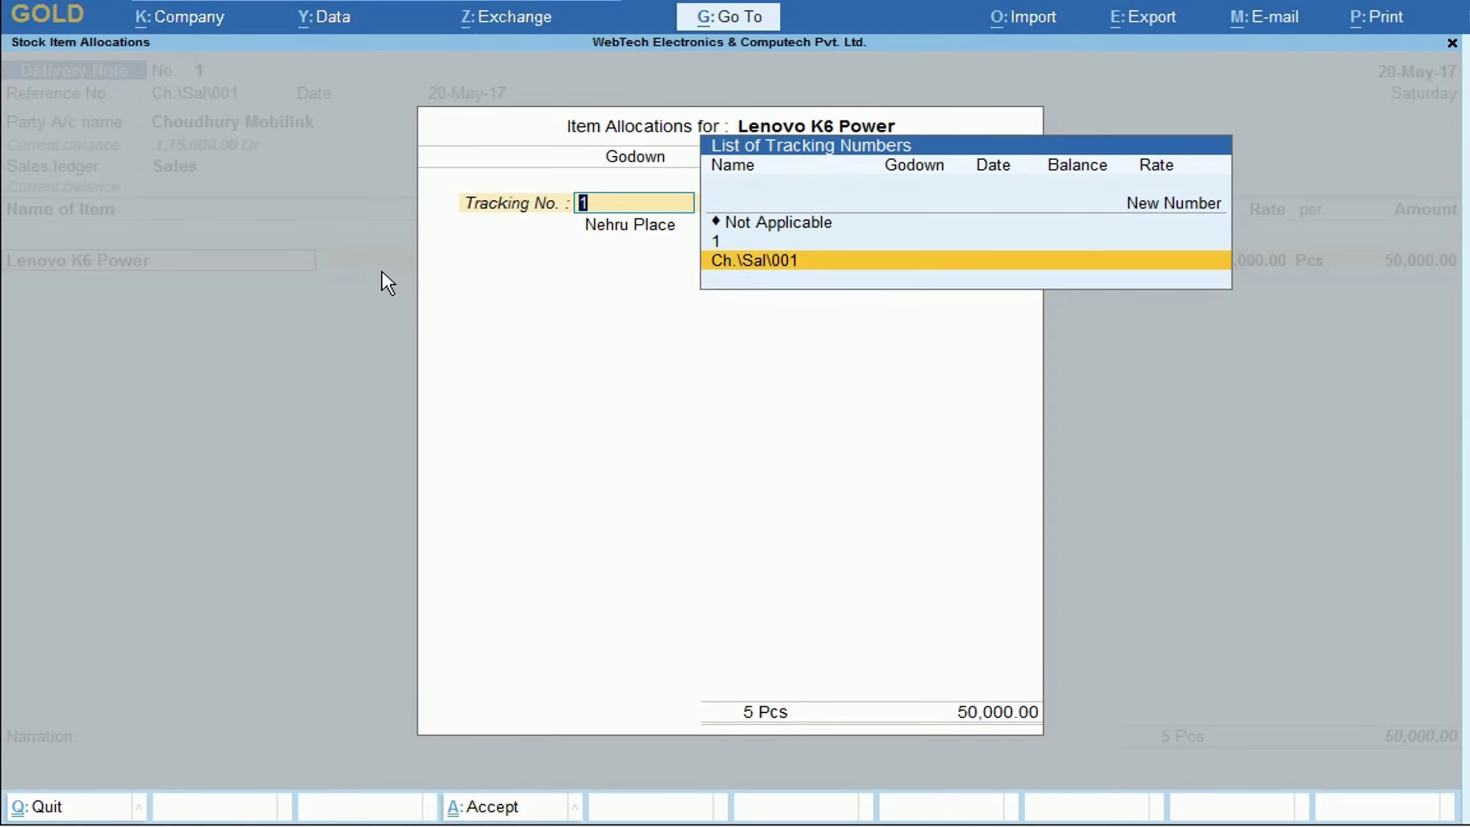
left_click(769, 272)
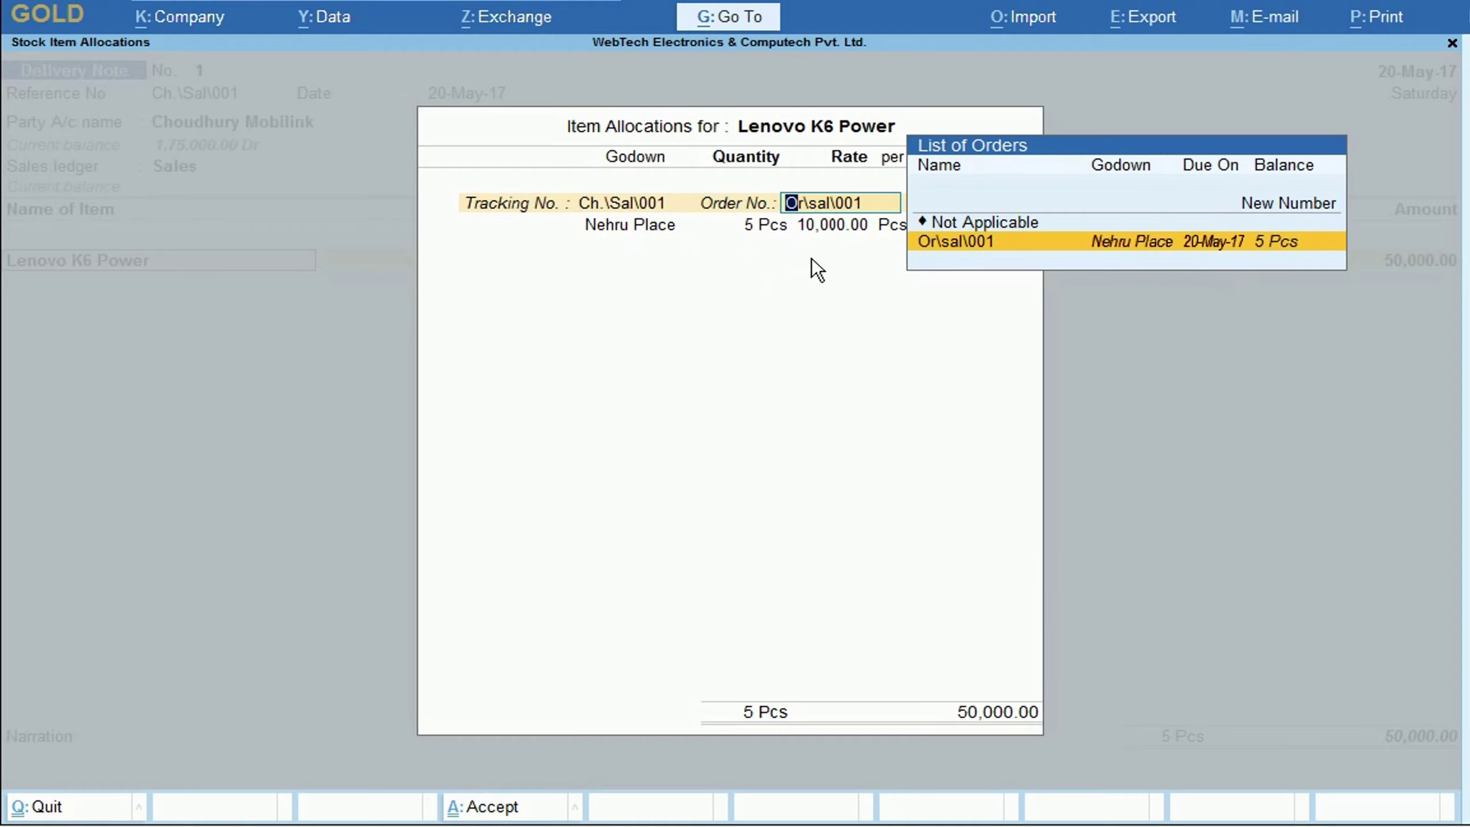
left_click(1220, 248)
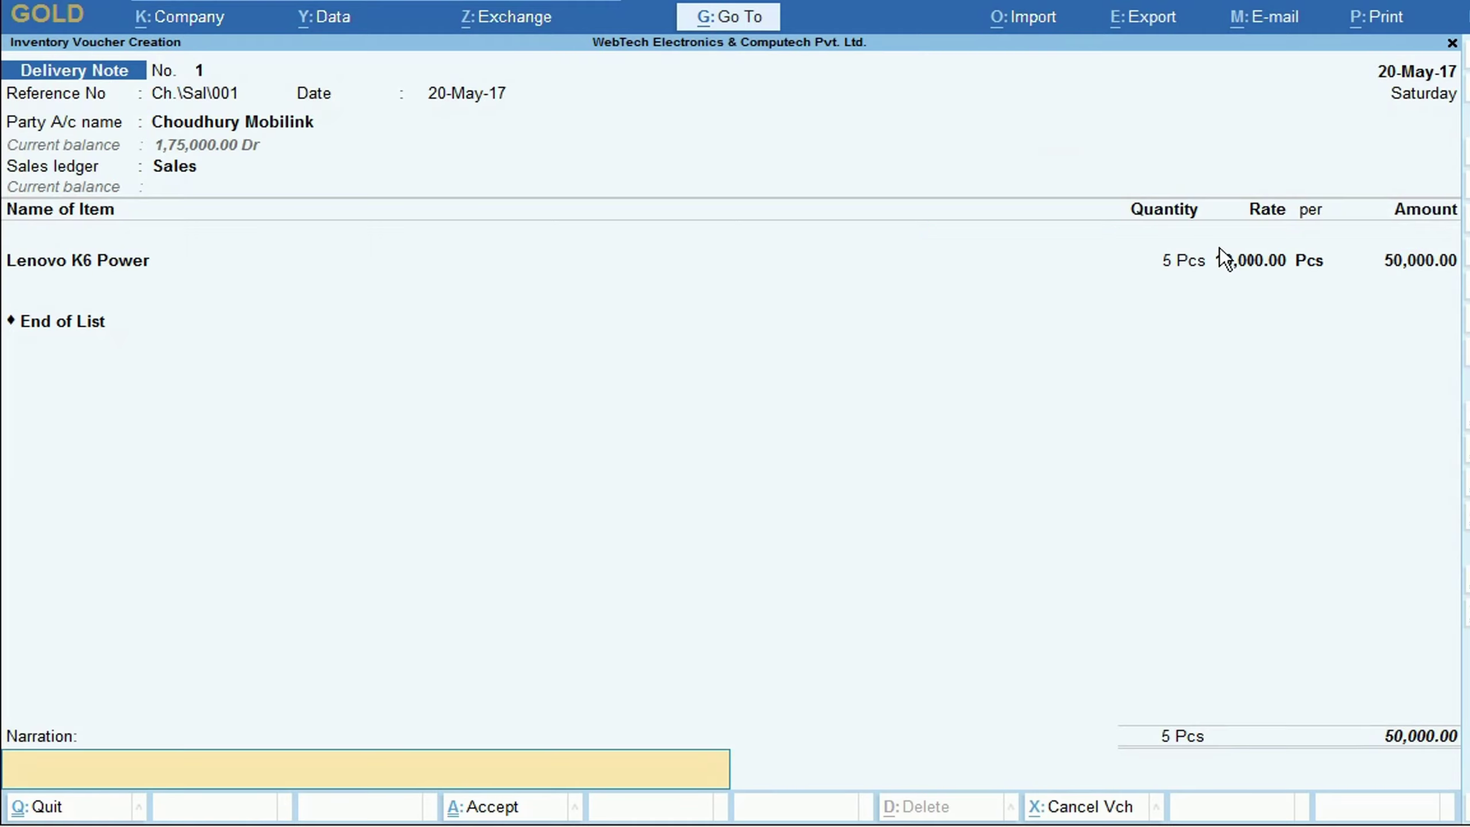
- Enter the delivery note's narration "BEING GOODS DELIVERED VIA CHALLAN NO. Ch.\Sal\001"
type("BEING GOODS DELIVERED VIA CHALLAN NO.")
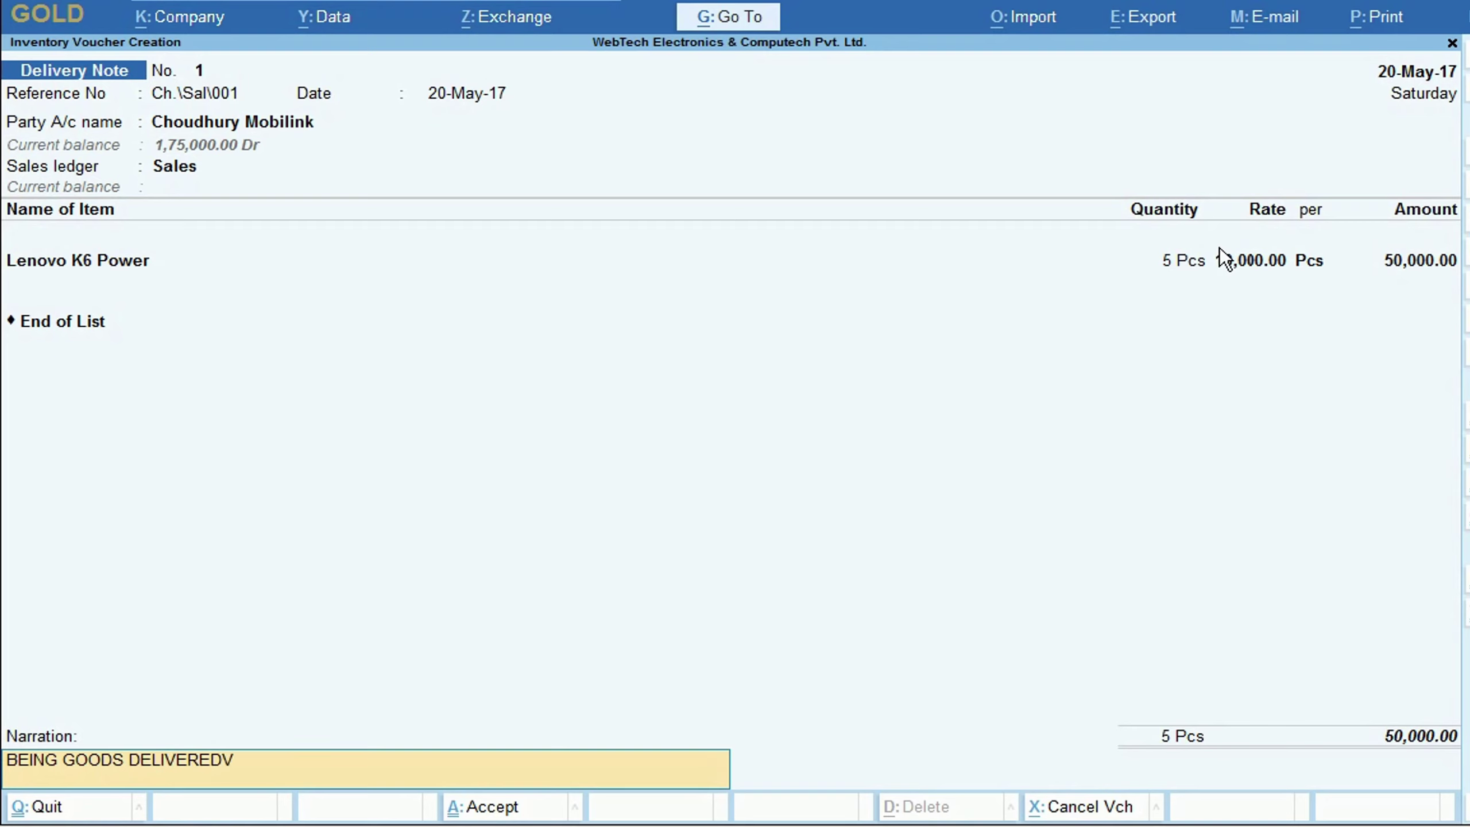
type(" Ch.\\Sal\\001")
key("Return")
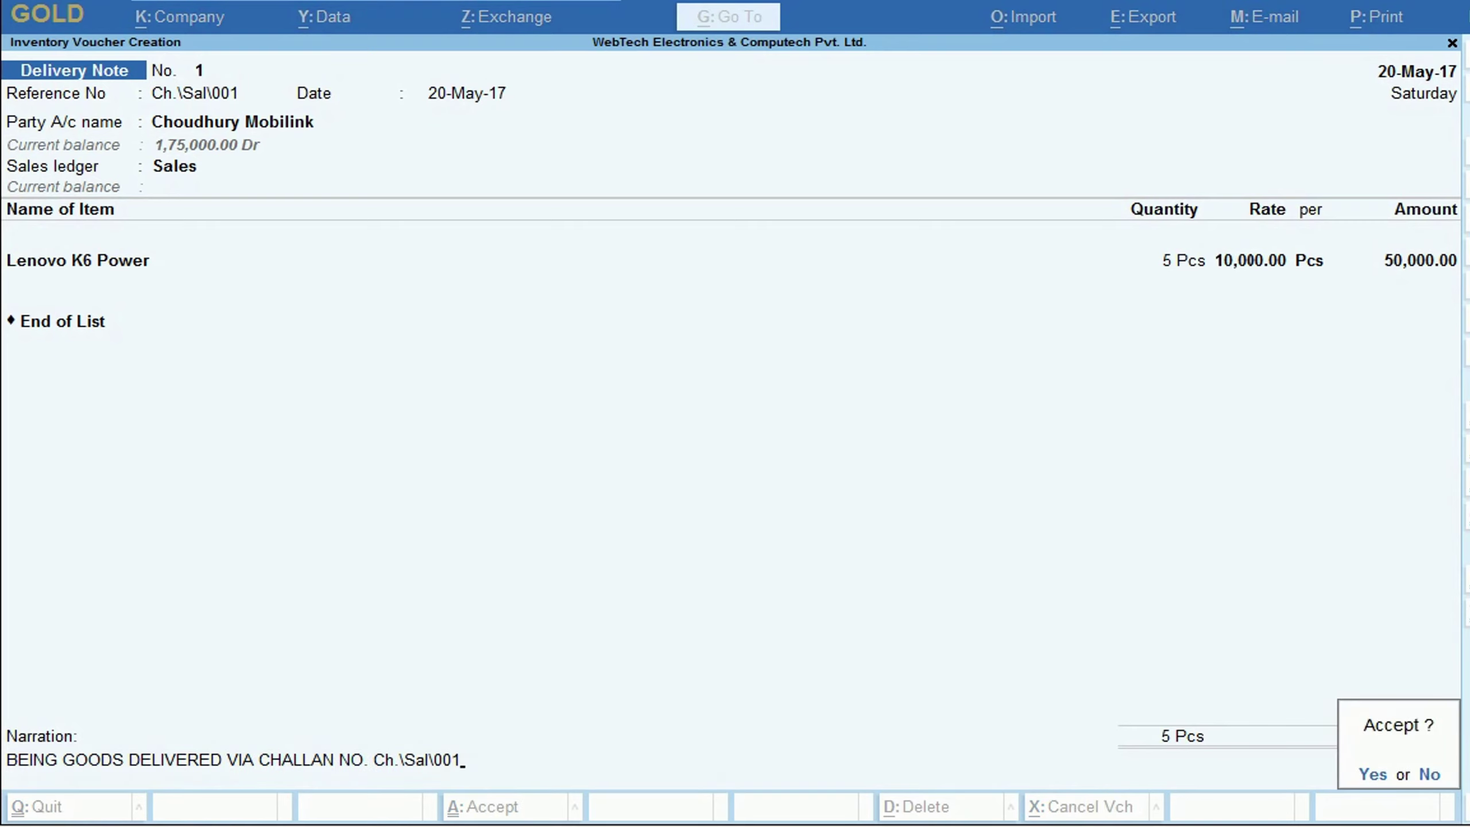
- Save the delivery note and return to the Gateway of Tally
key("y")
key("Escape")
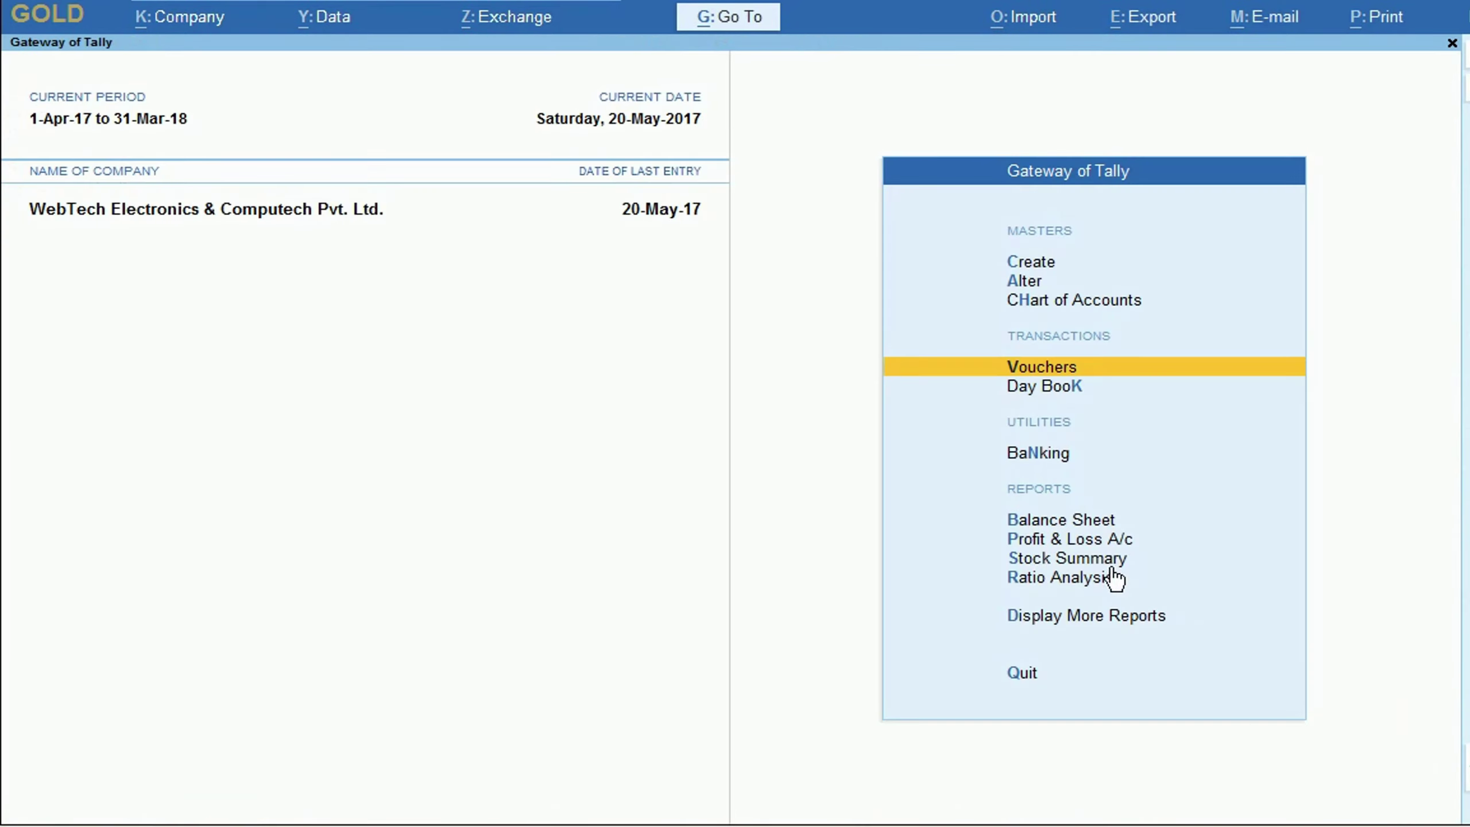
- Review the detailed stock summary and the monthly movement of Lenovo K6 Power
left_click(1018, 562)
key("alt+F1")
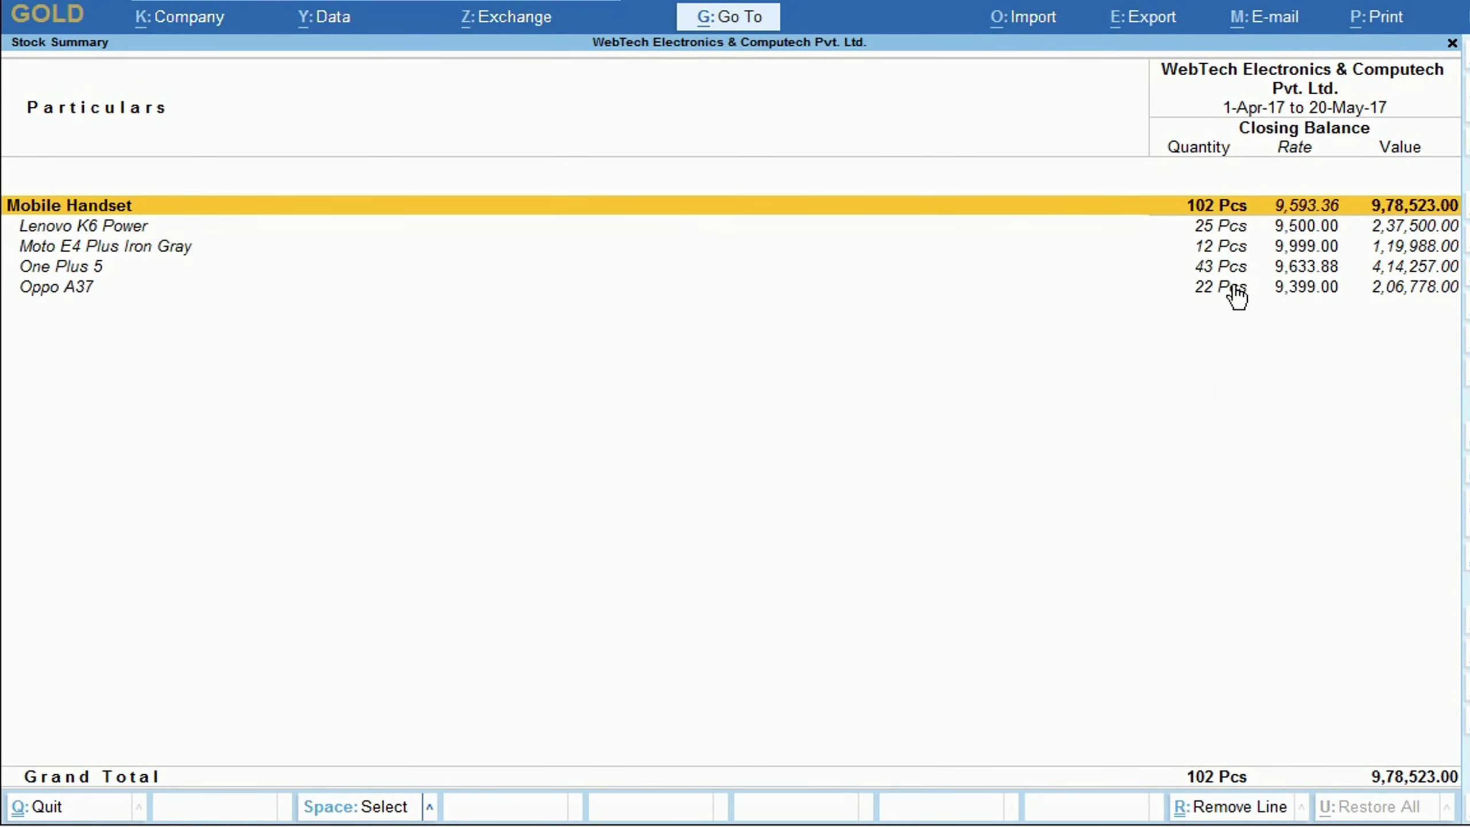
key("Down")
key("Return")
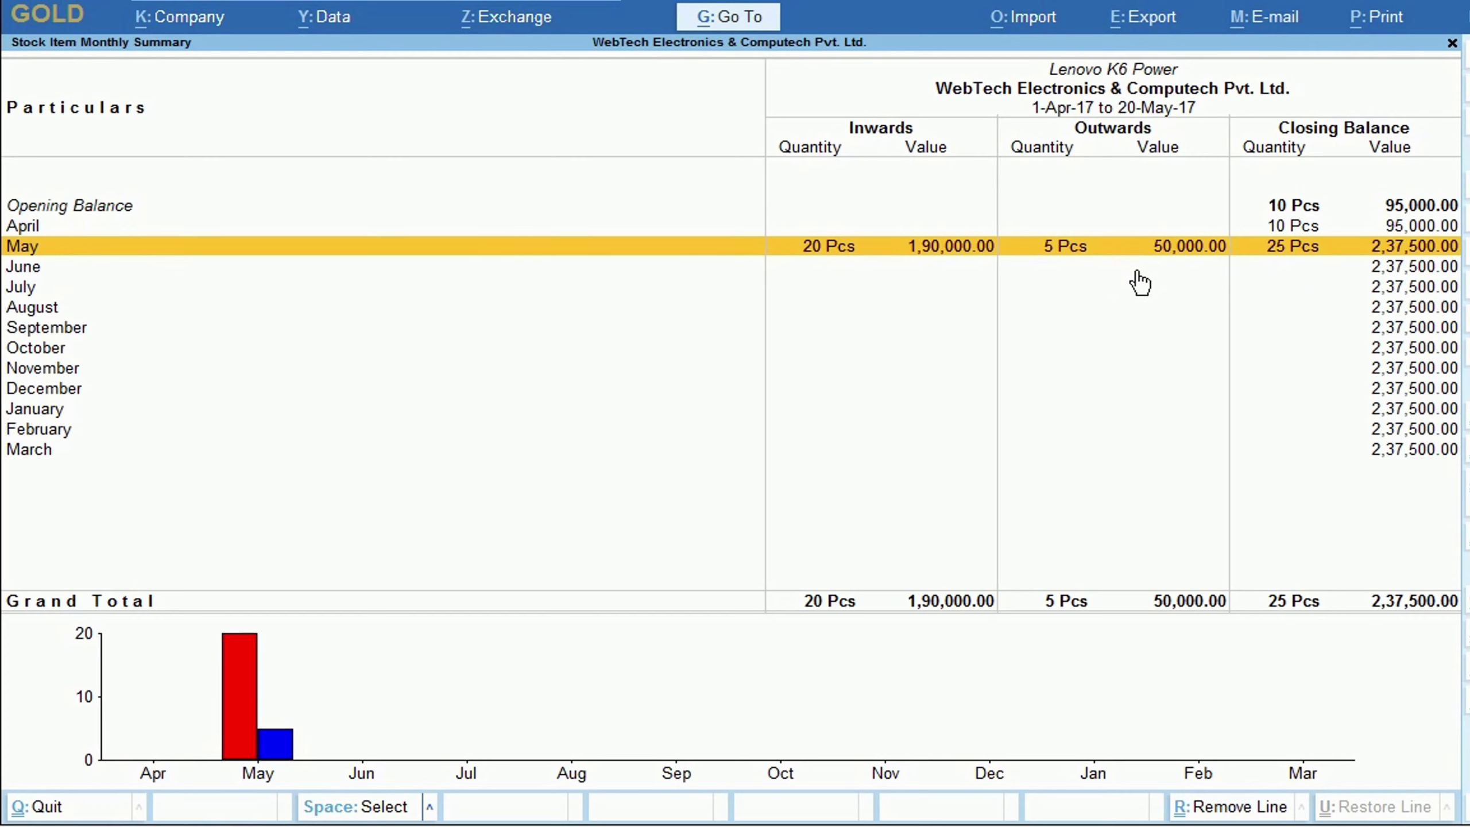
key("Escape")
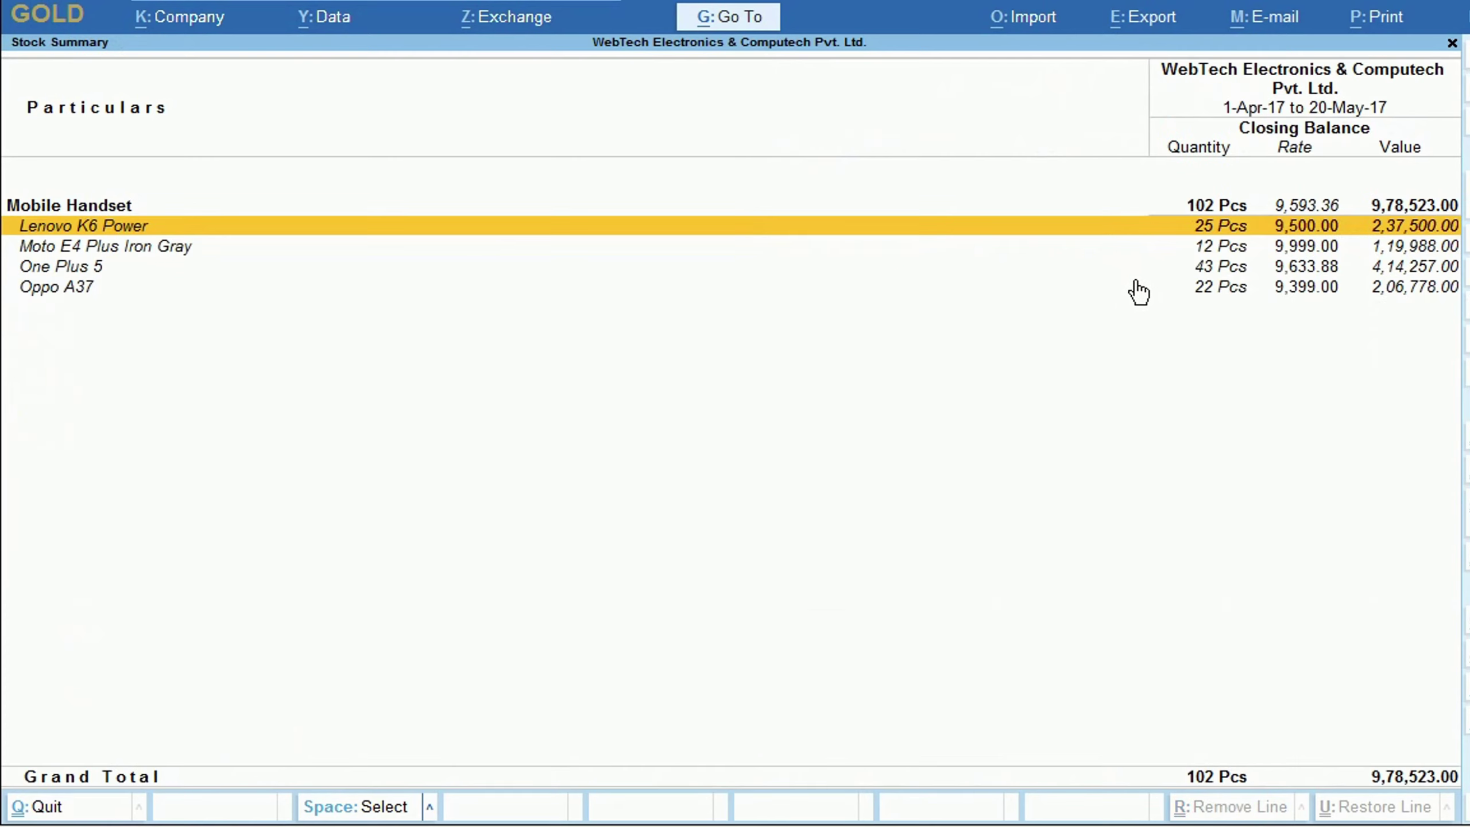
key("Escape")
- Review the Profit & Loss account in detail
key("p")
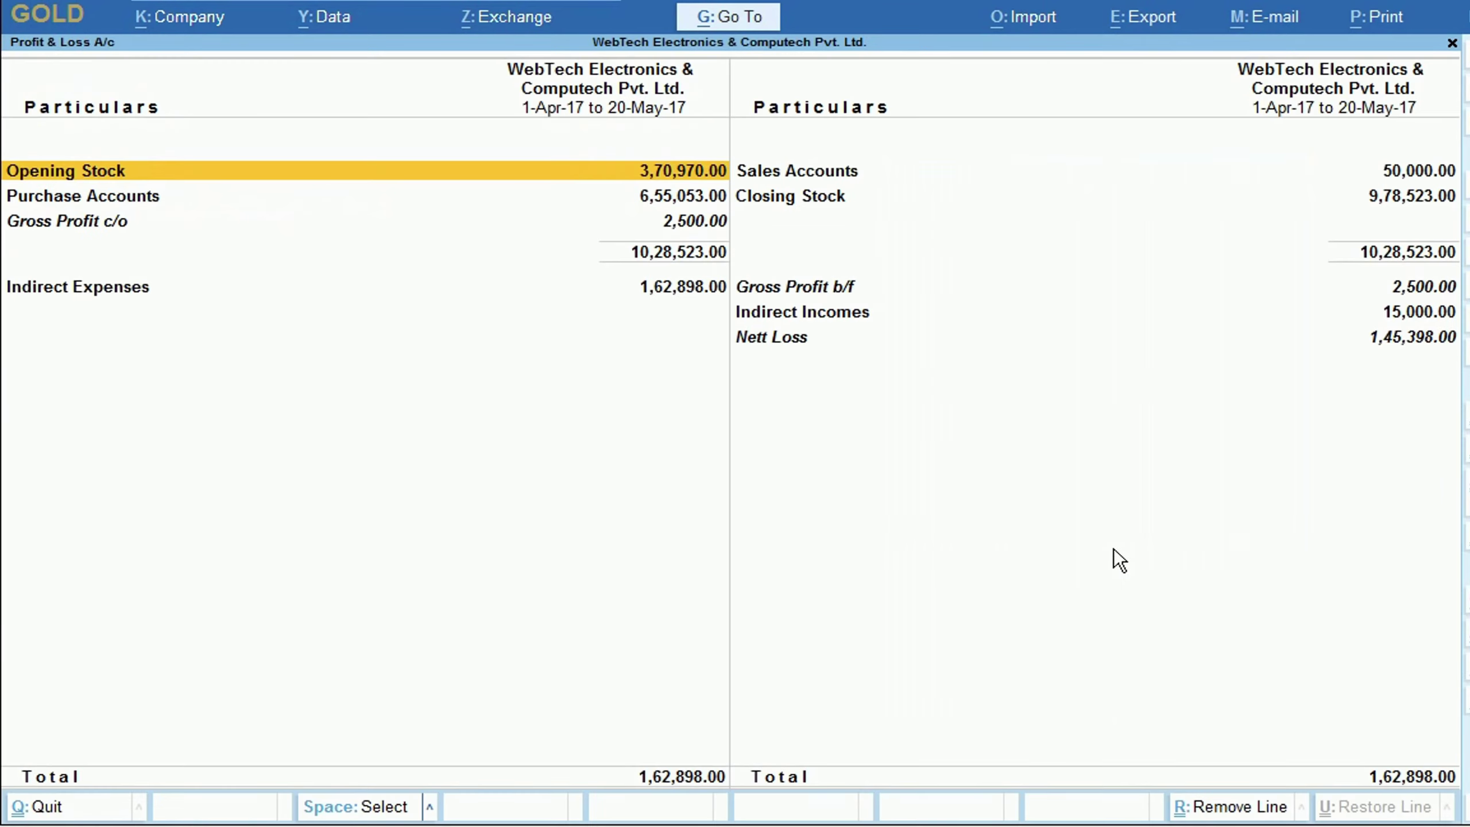
key("alt+F5")
key("Escape")
- Check the inventory statements for all outstanding sales orders and the pending sales bills
left_click(1093, 617)
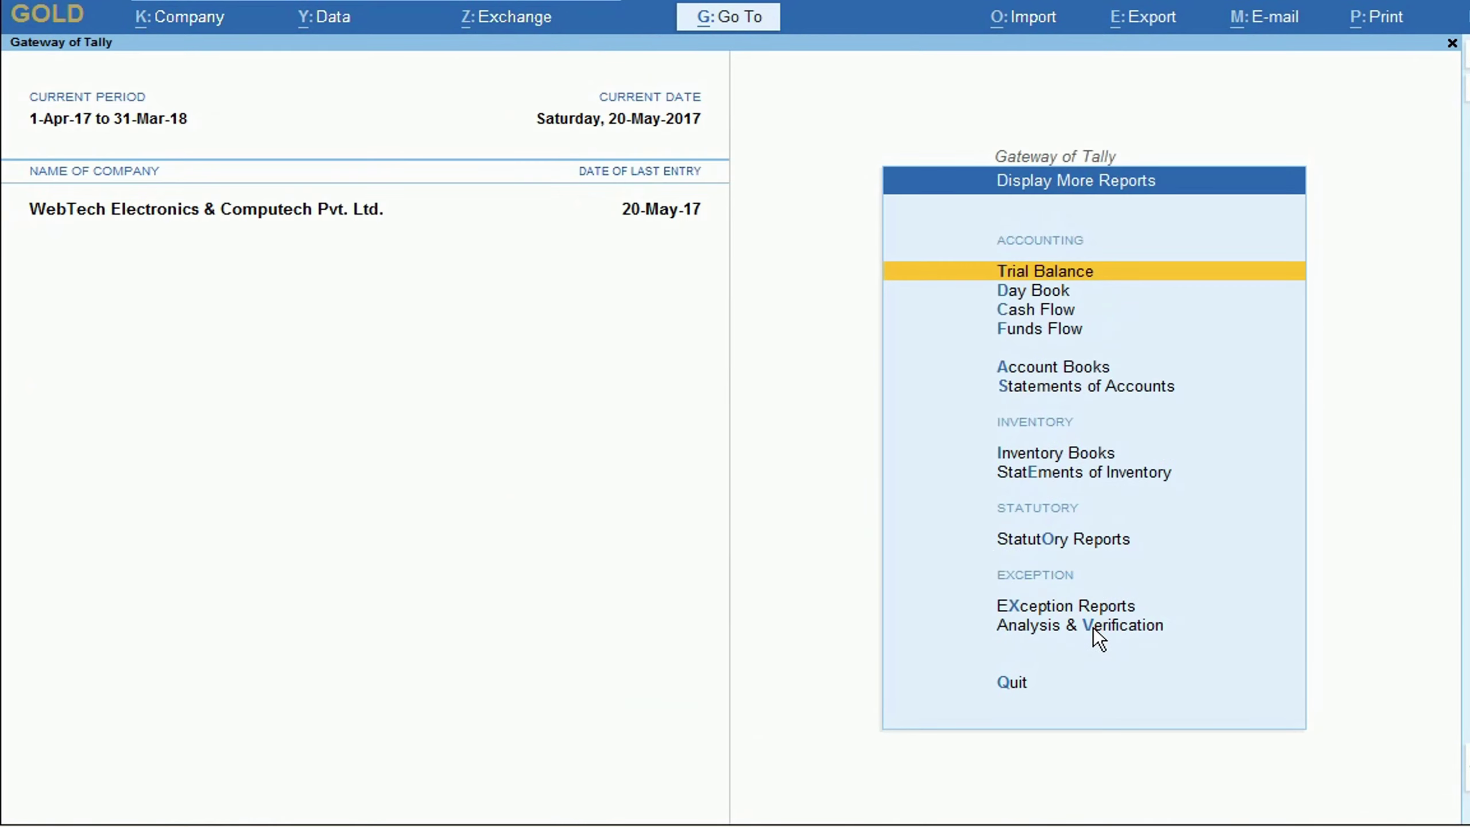
left_click(1070, 478)
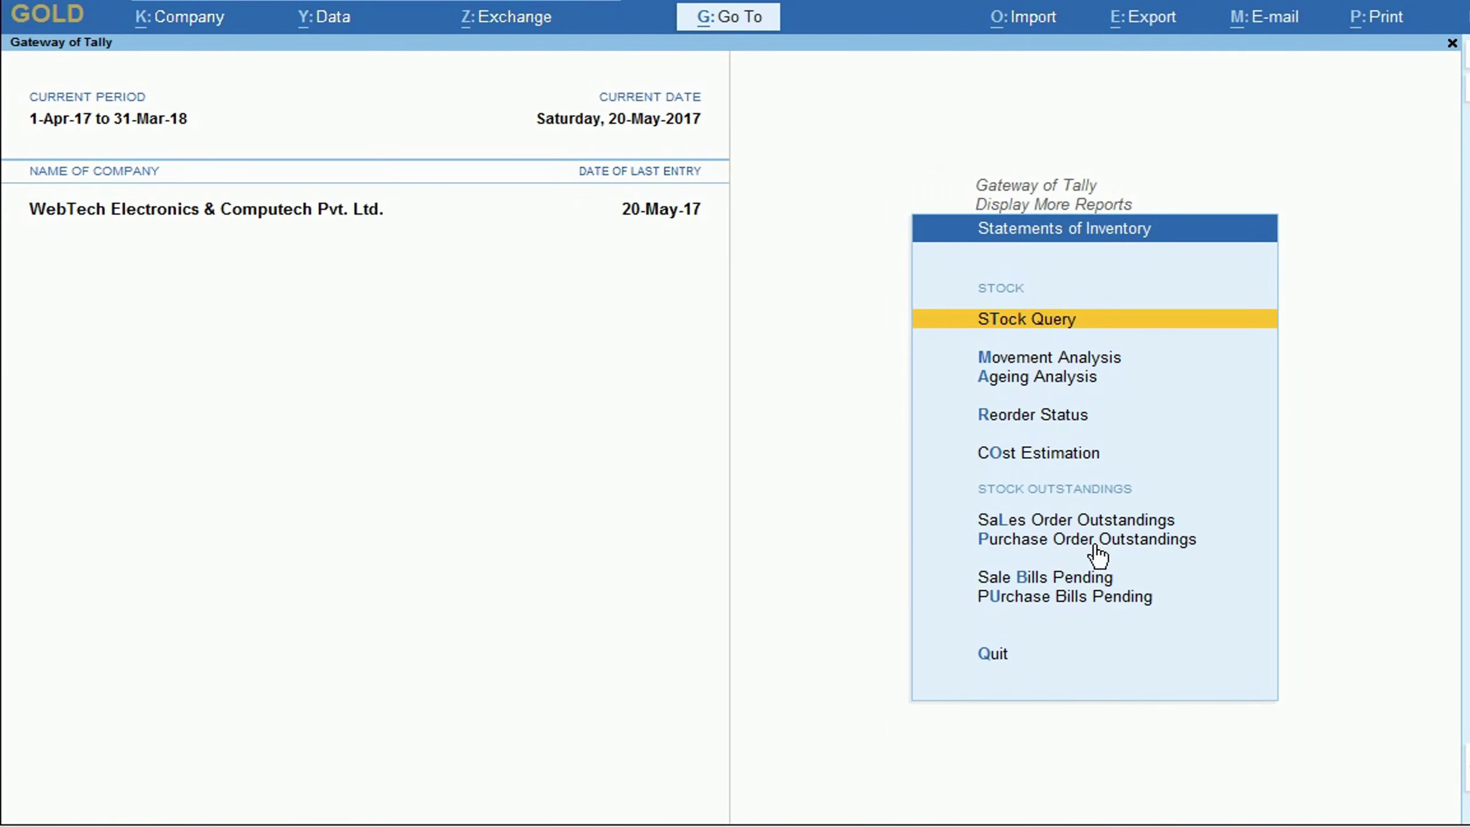
left_click(1079, 524)
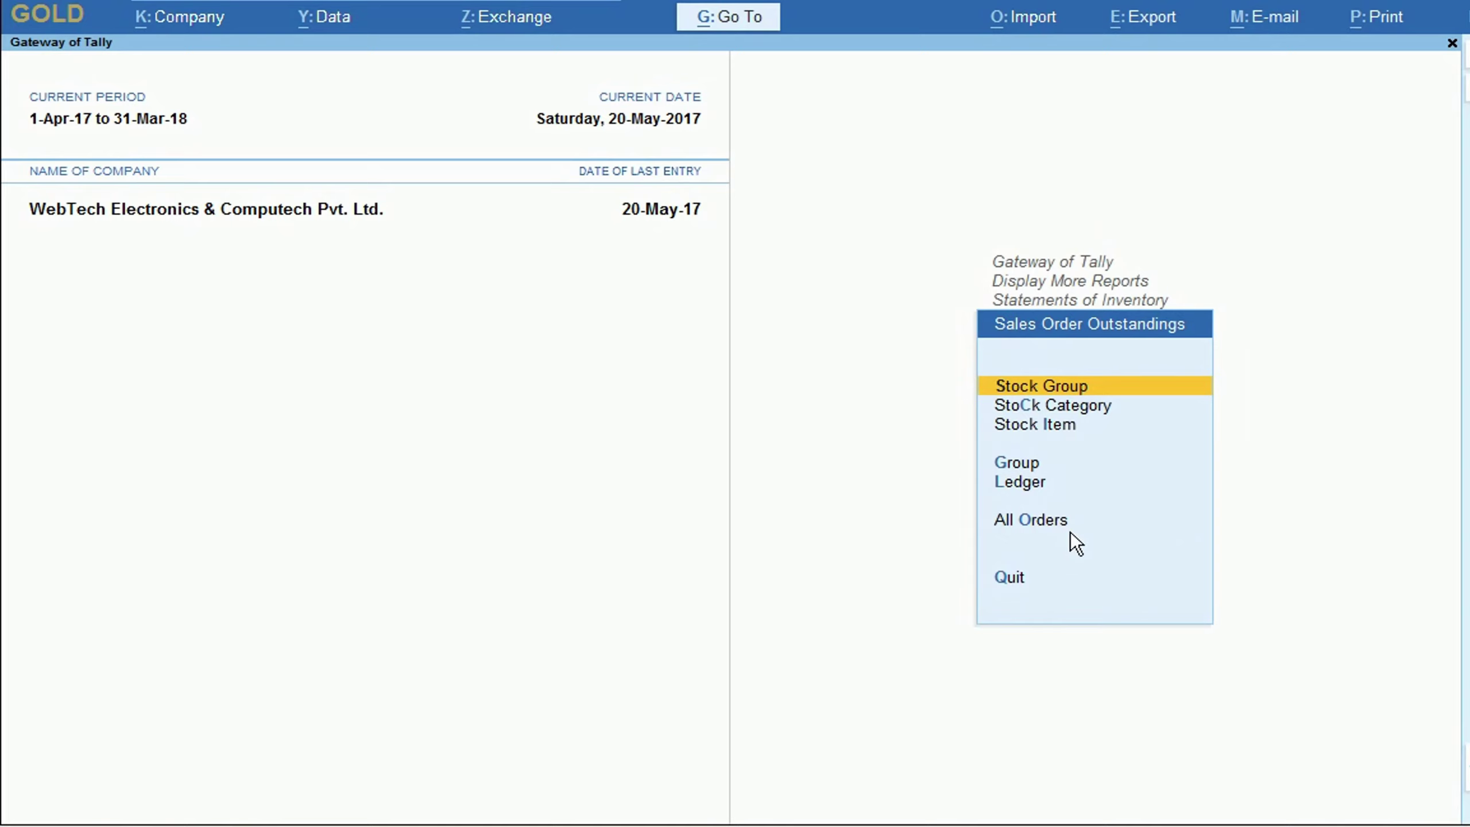
left_click(1070, 532)
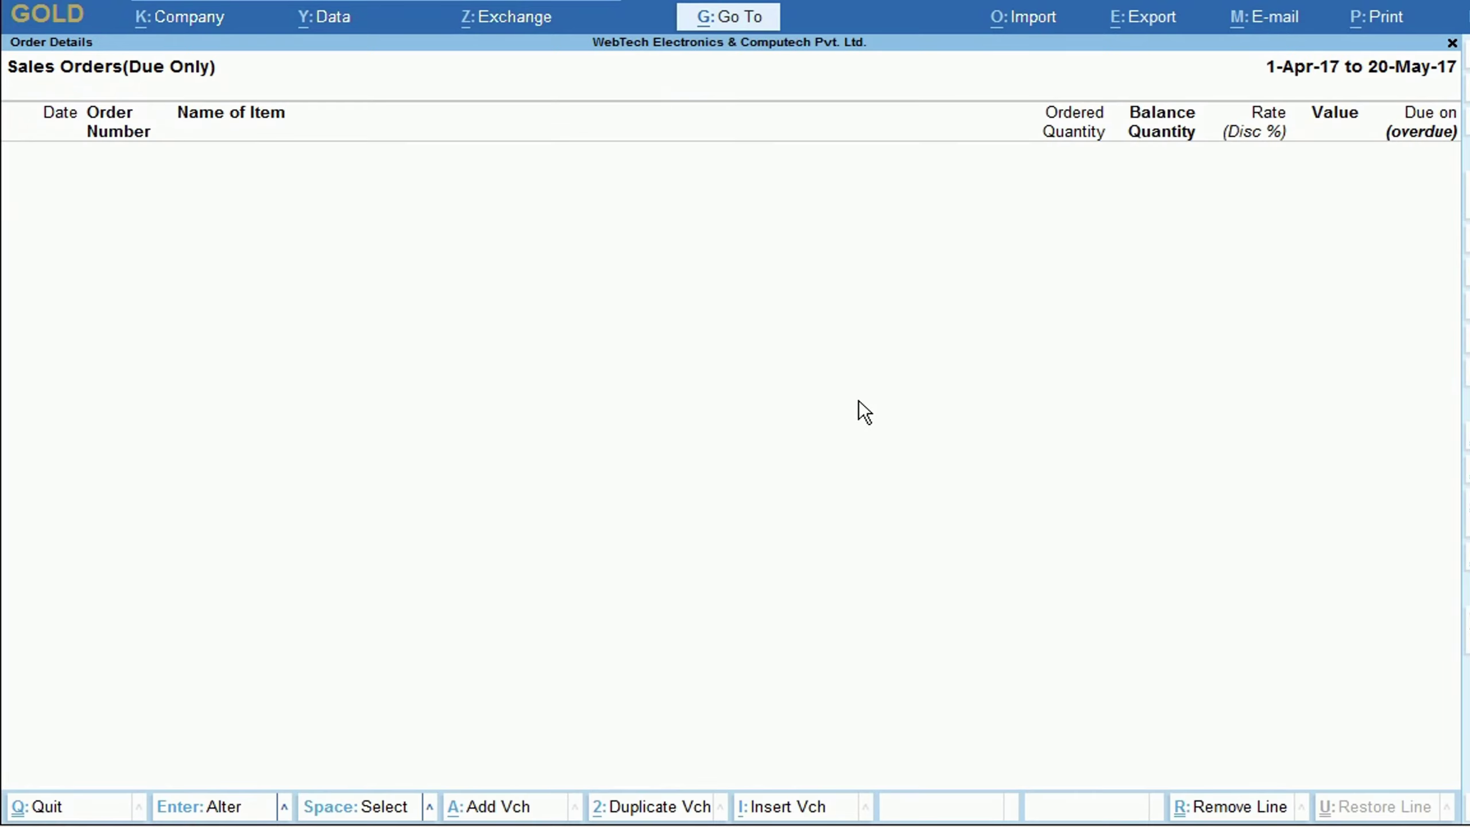
key("Escape")
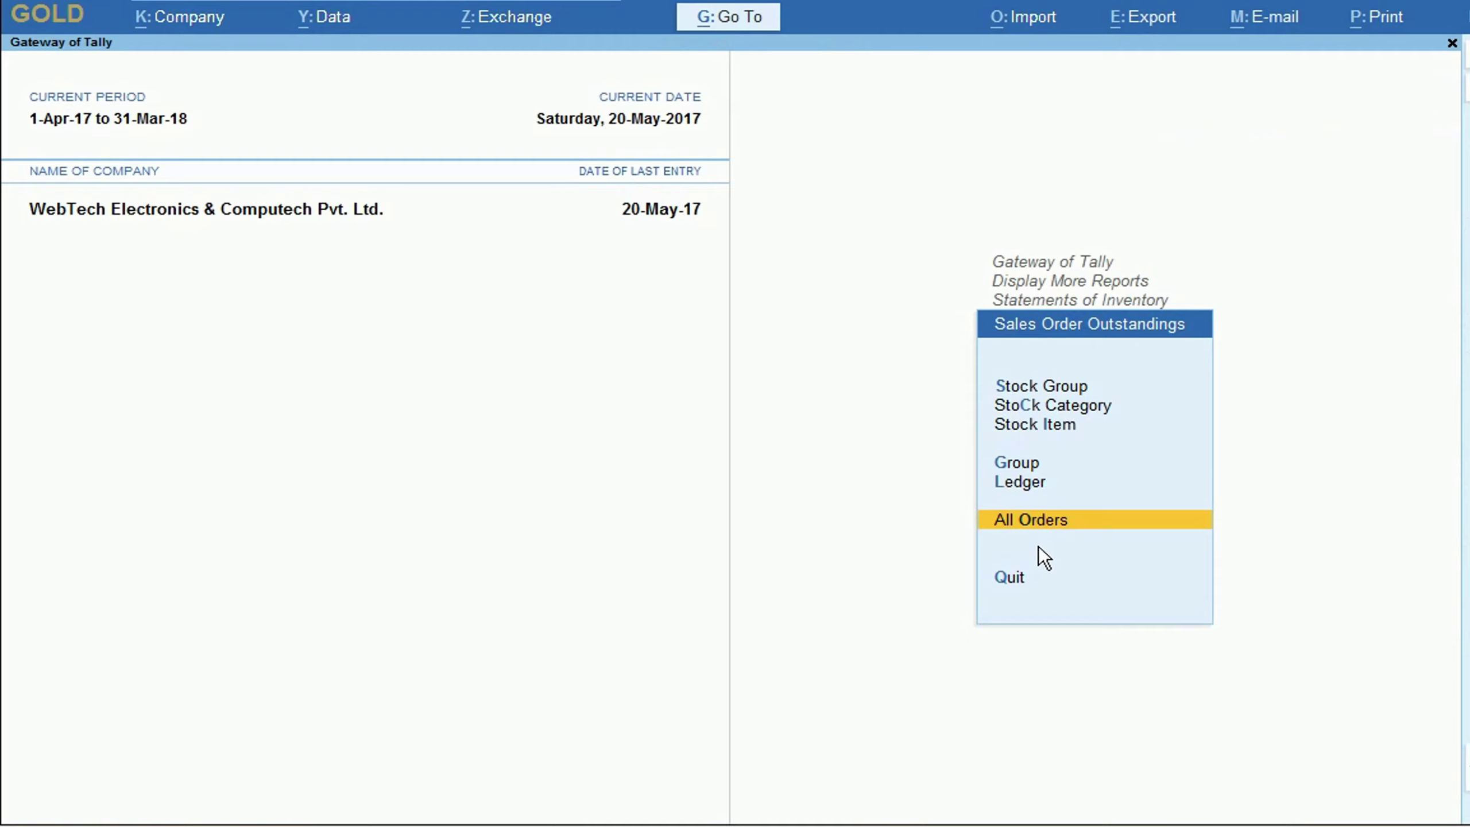
key("Escape")
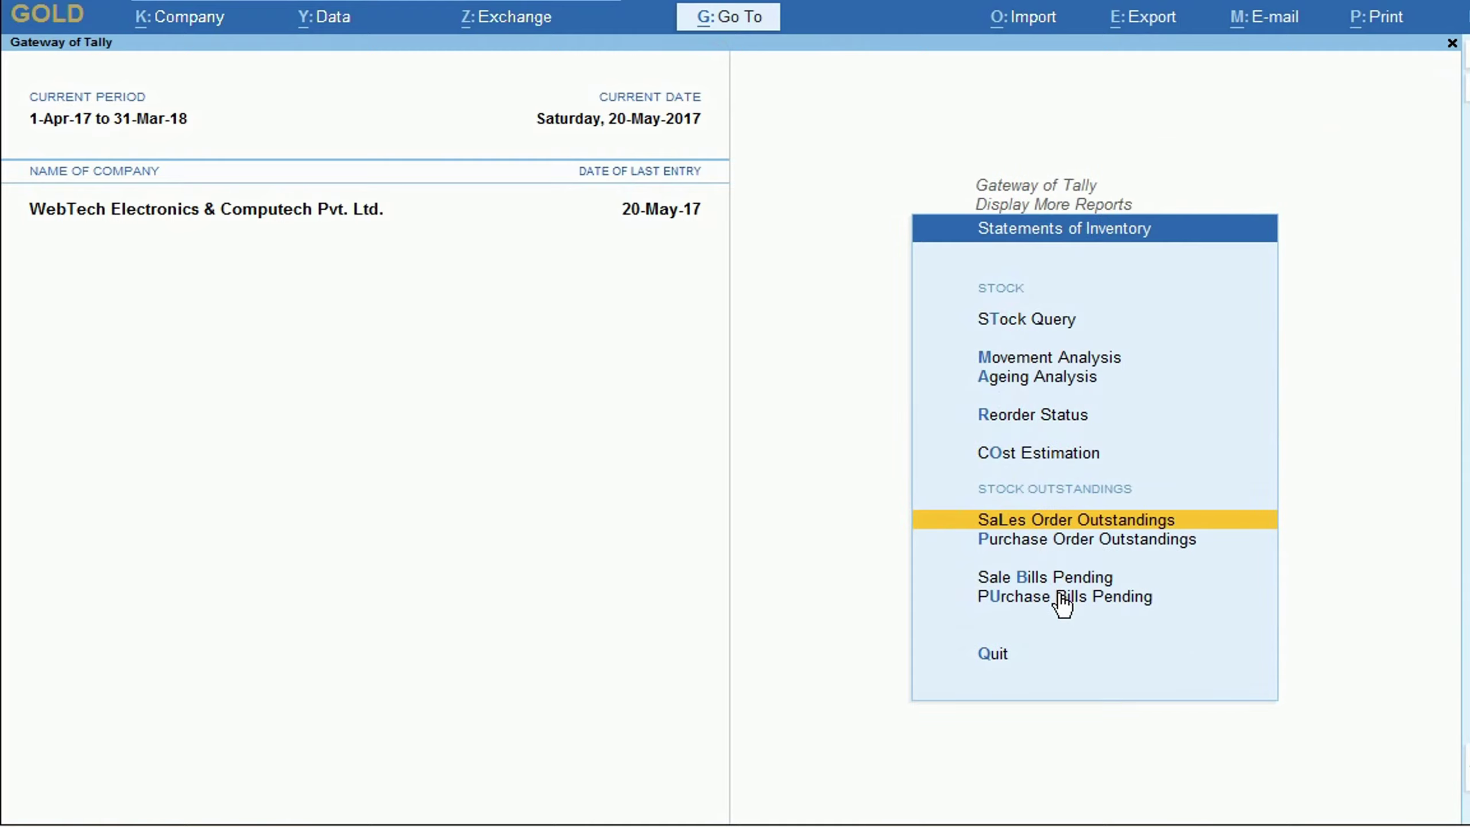
key("b")
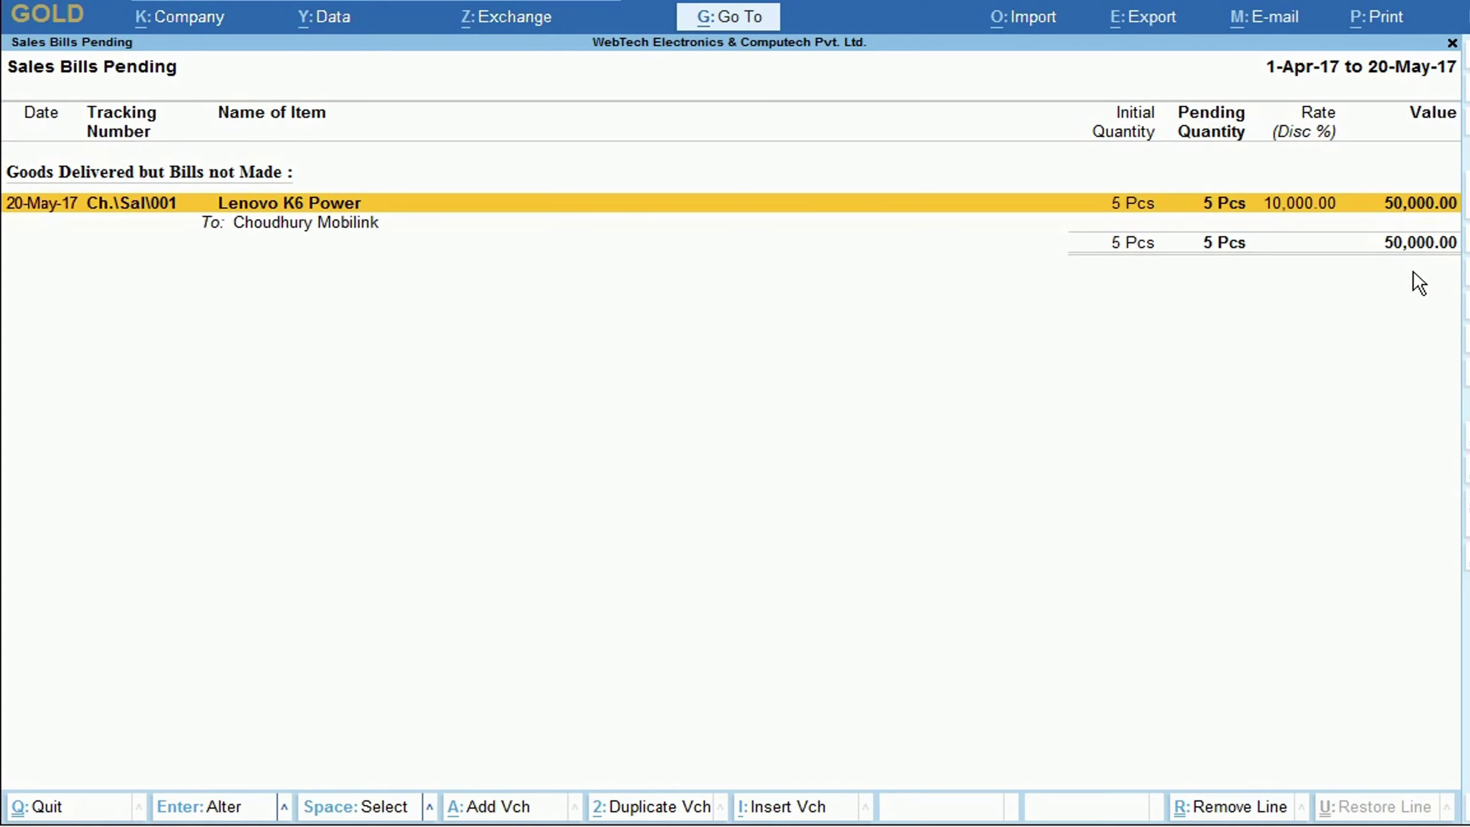
key("Escape")
- Start a sales voucher with the reference number GST\Sal\17-18\1 copied from the Word document
key("F8")
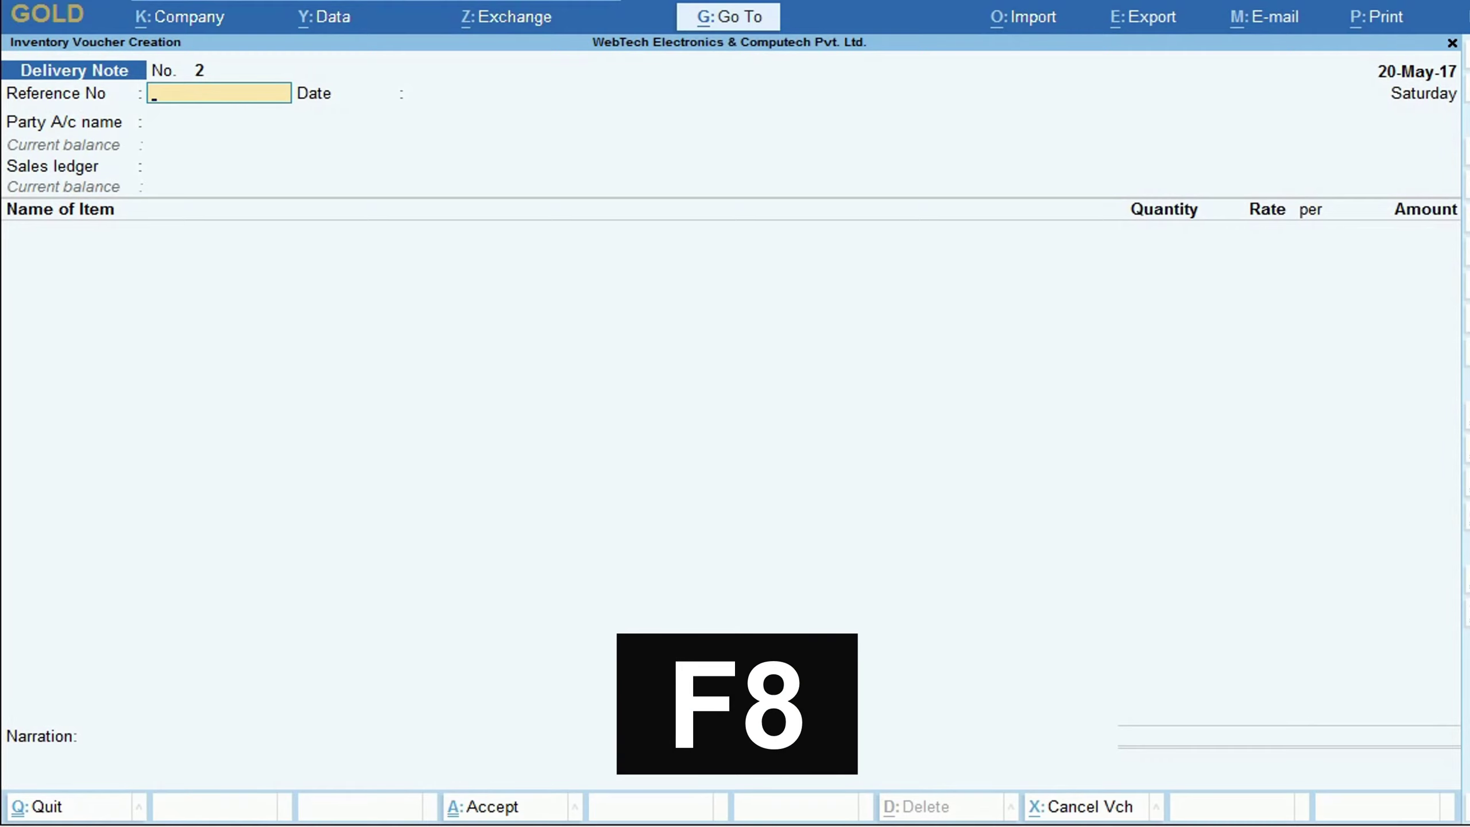
key("F8")
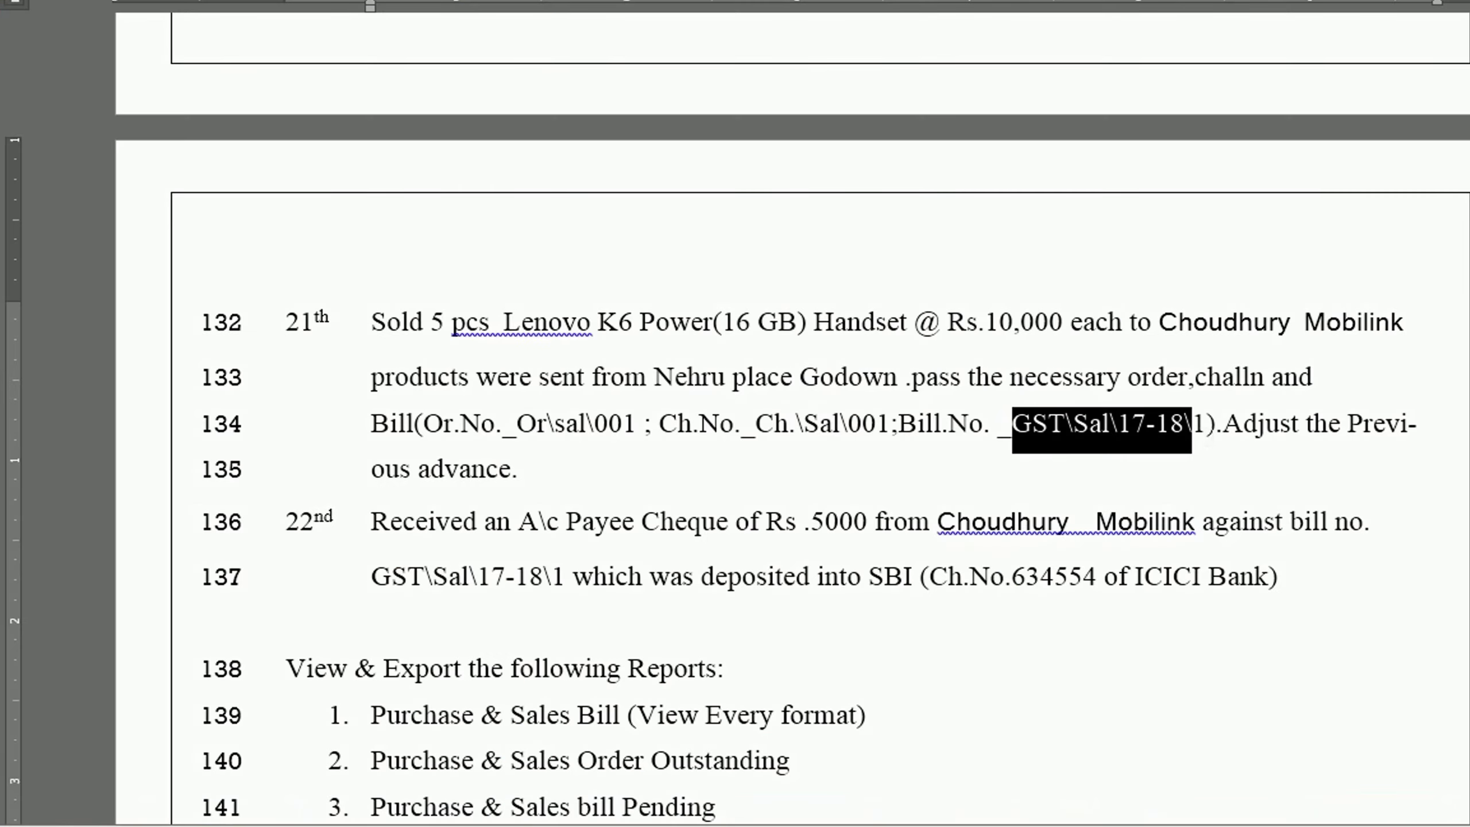
right_click(1187, 430)
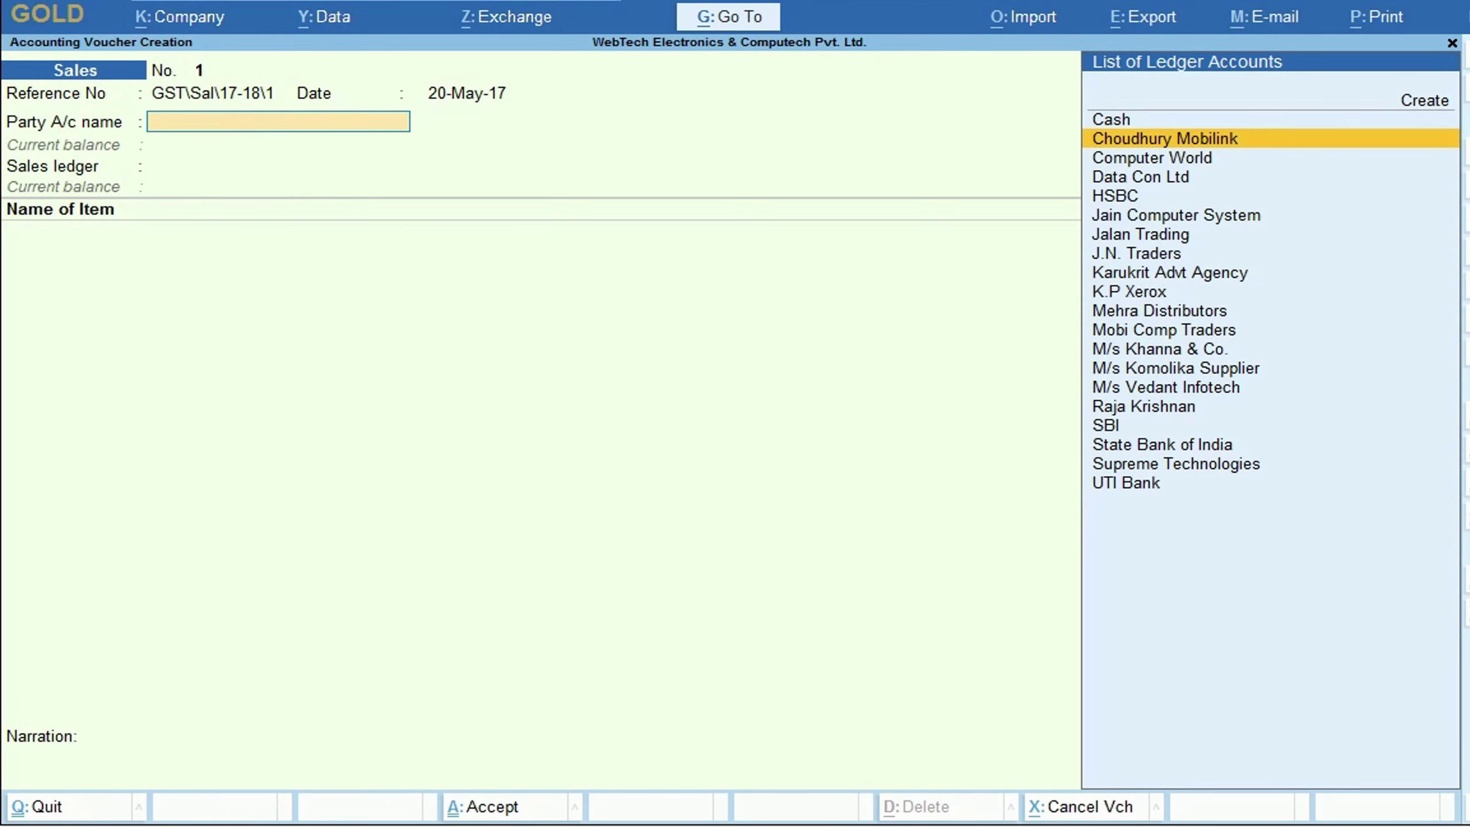
- Choose Choudhury Mobilink as the party and link the sales voucher to delivery note Ch.\Sal\001
key("Return")
key("Down")
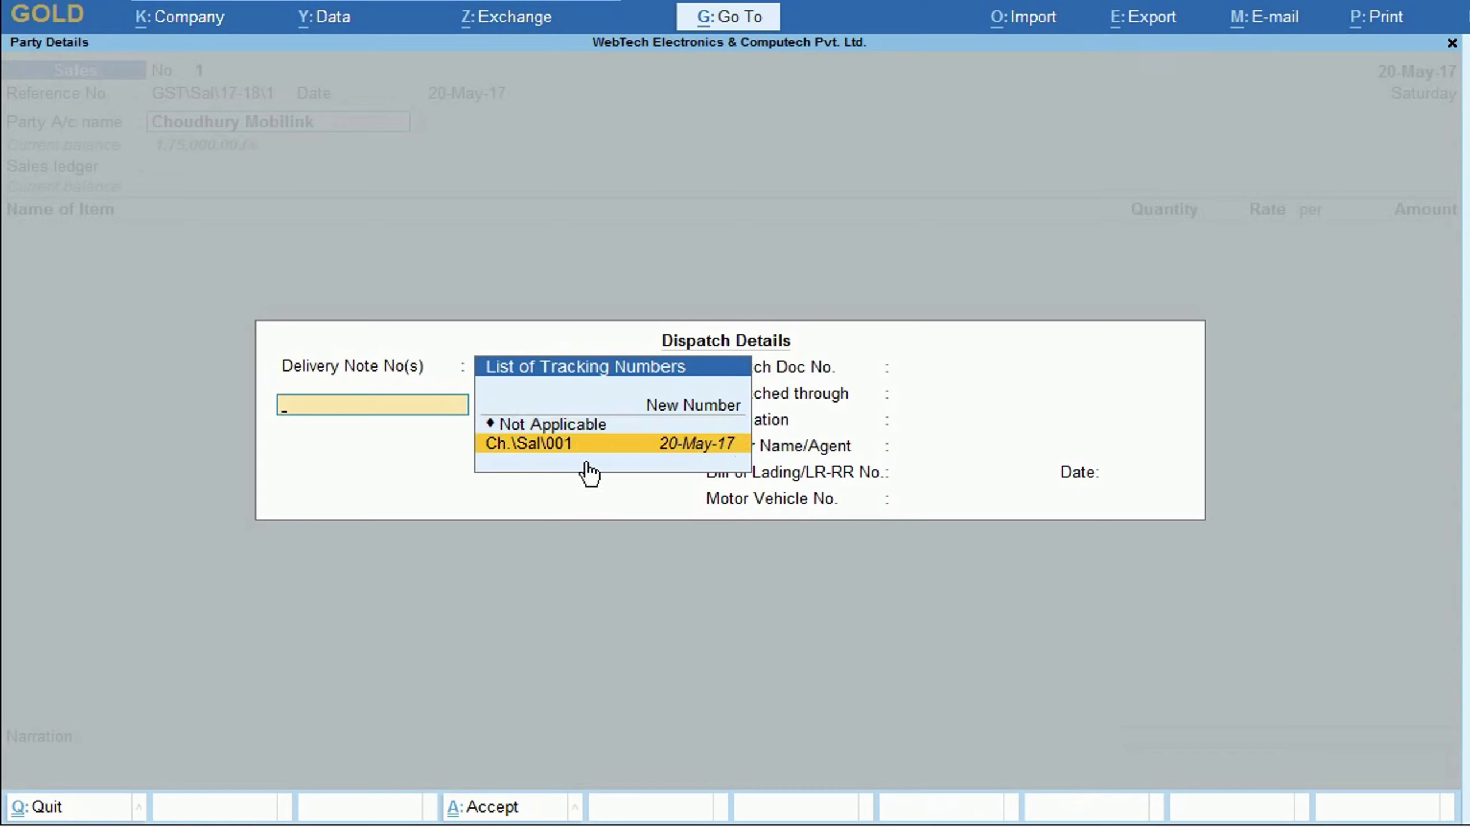
key("Return")
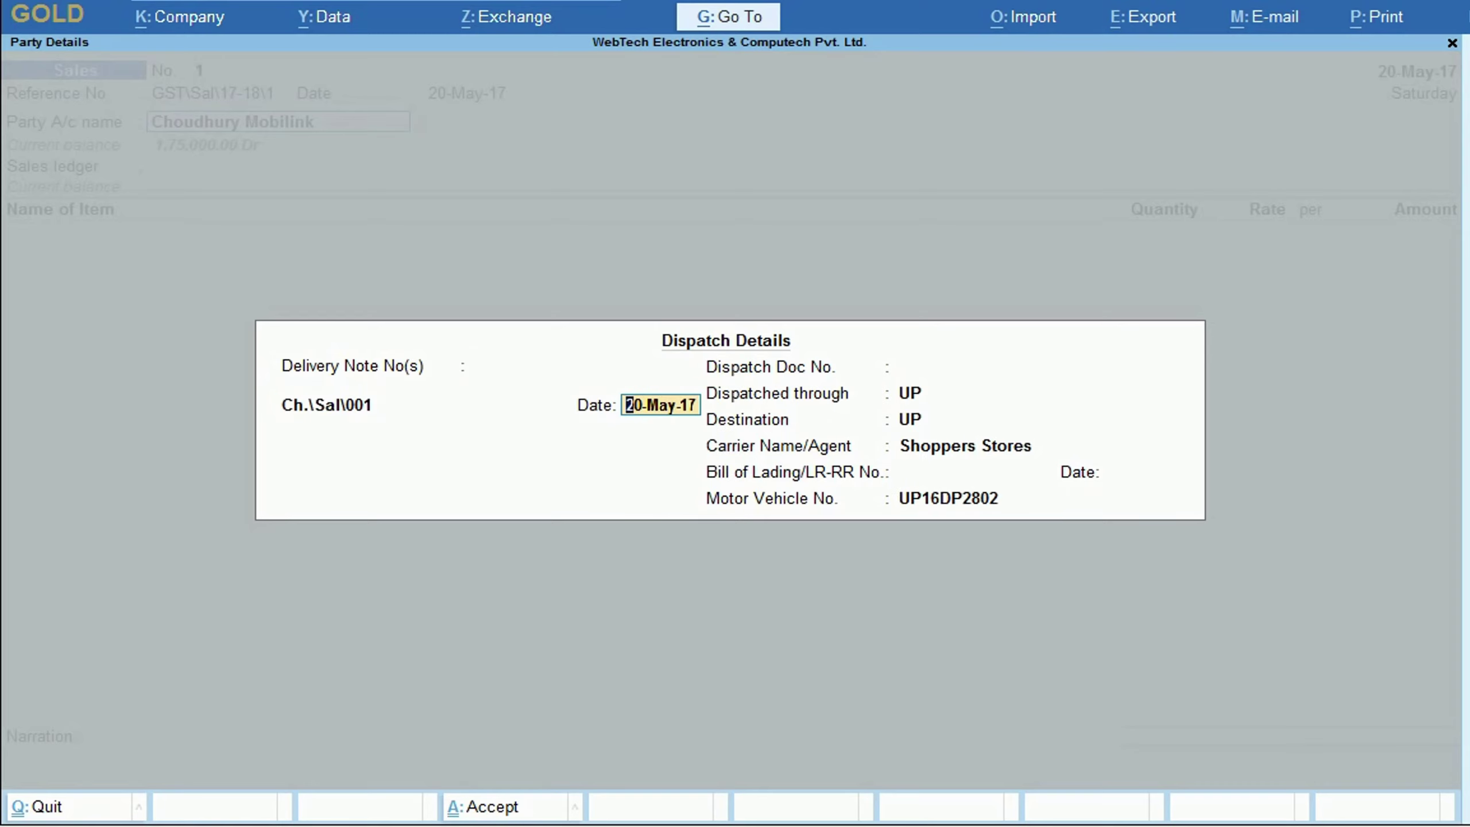
- Accept the dispatch, party and VAT details of the sales voucher
left_click(525, 818)
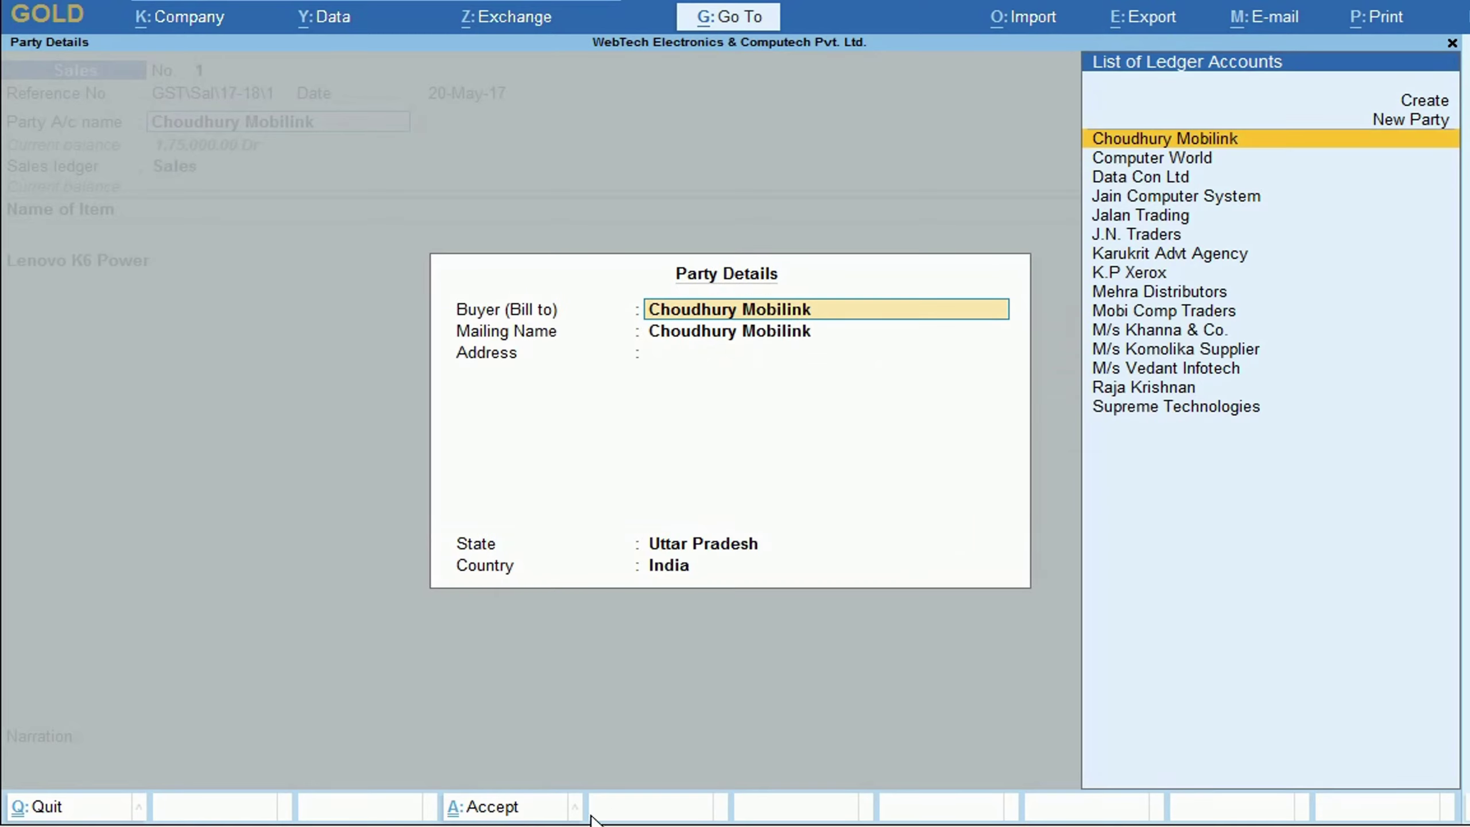
left_click(542, 802)
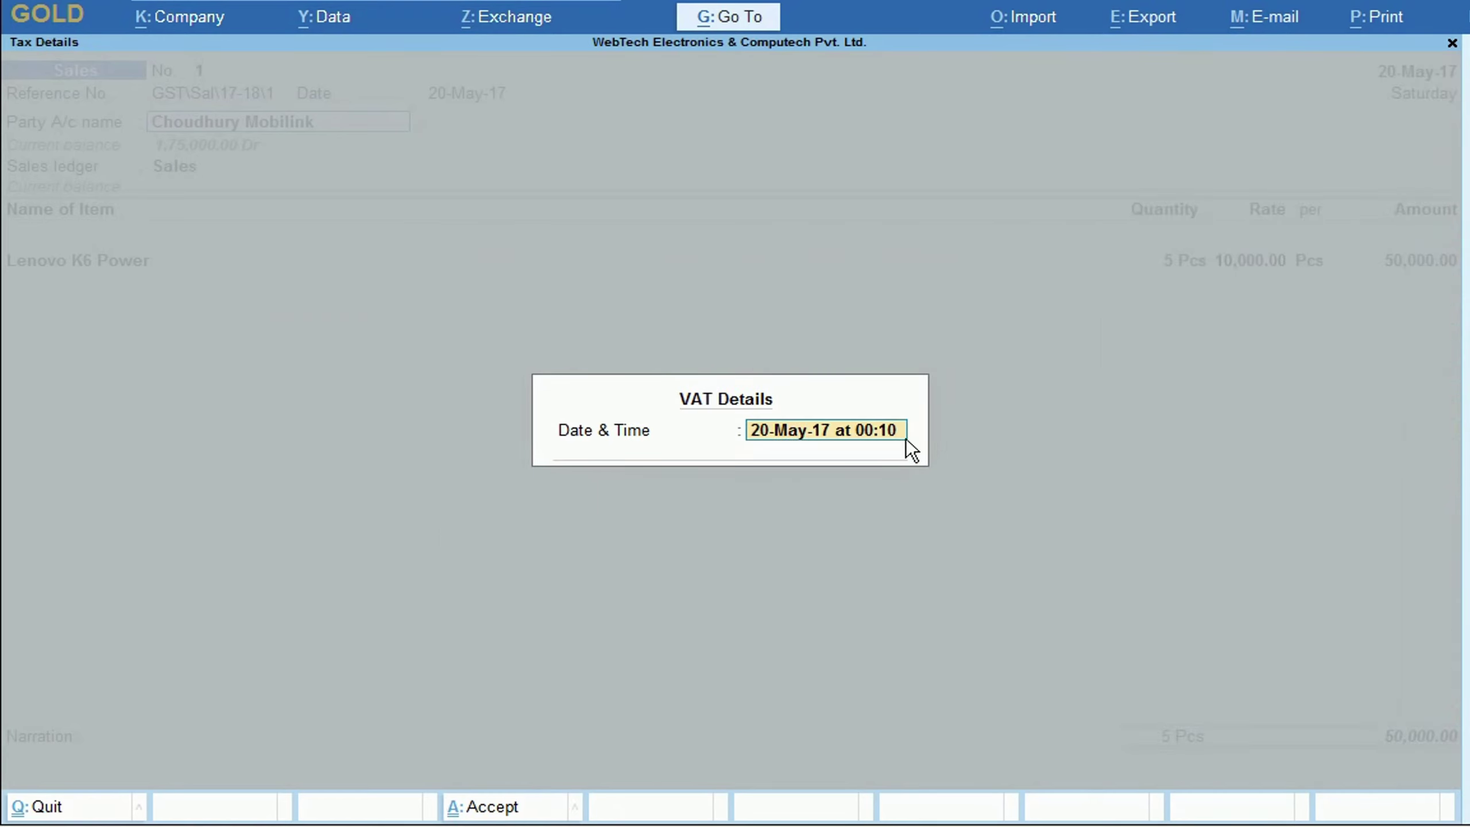
left_click(556, 816)
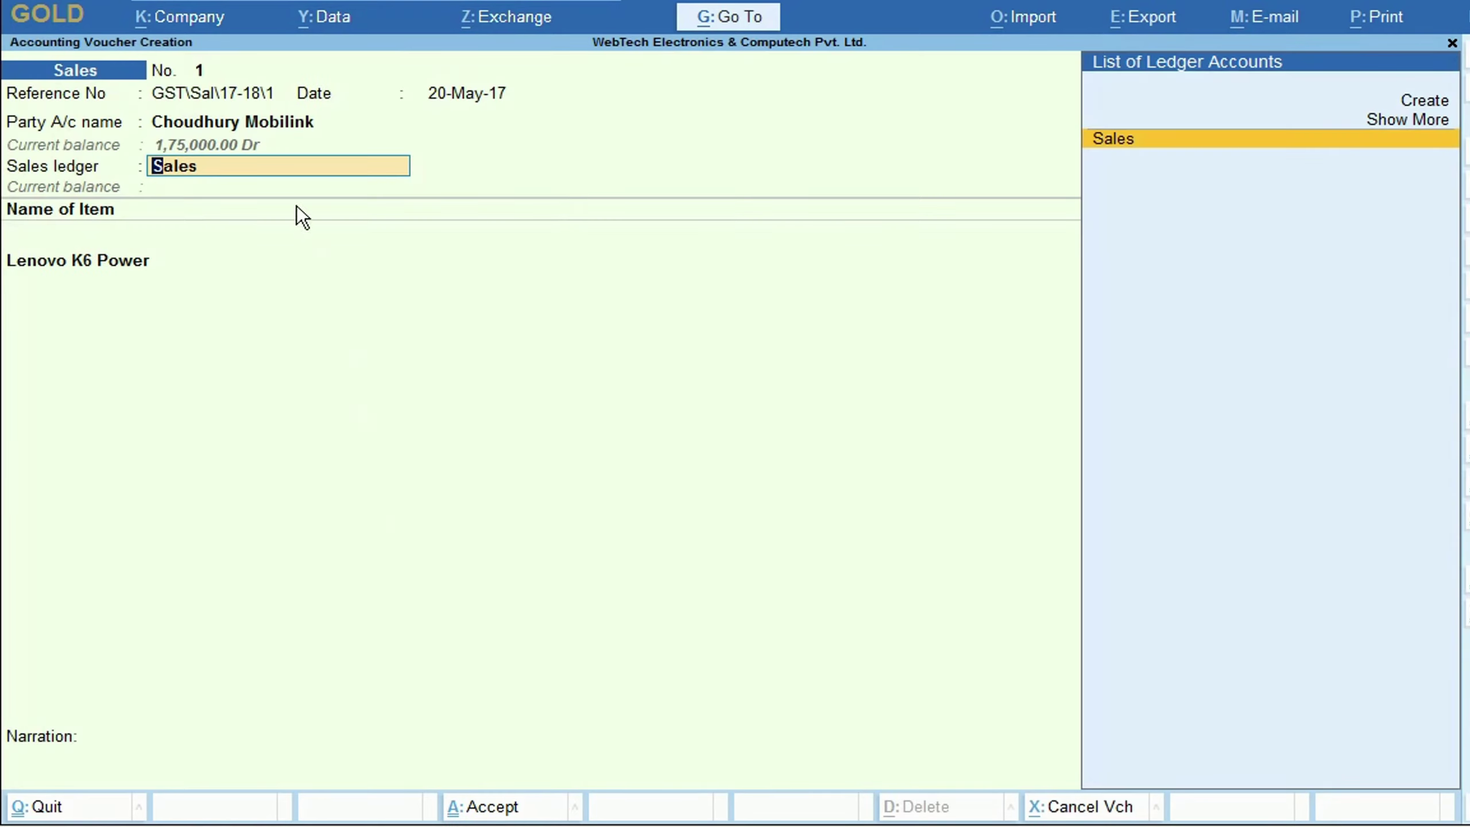
- Accept the Sales ledger and the Lenovo K6 Power allocation of 5 Pcs from Nehru Place to reach the bill-wise details
key("Return")
key("Return")
key("Return")
key("Return")
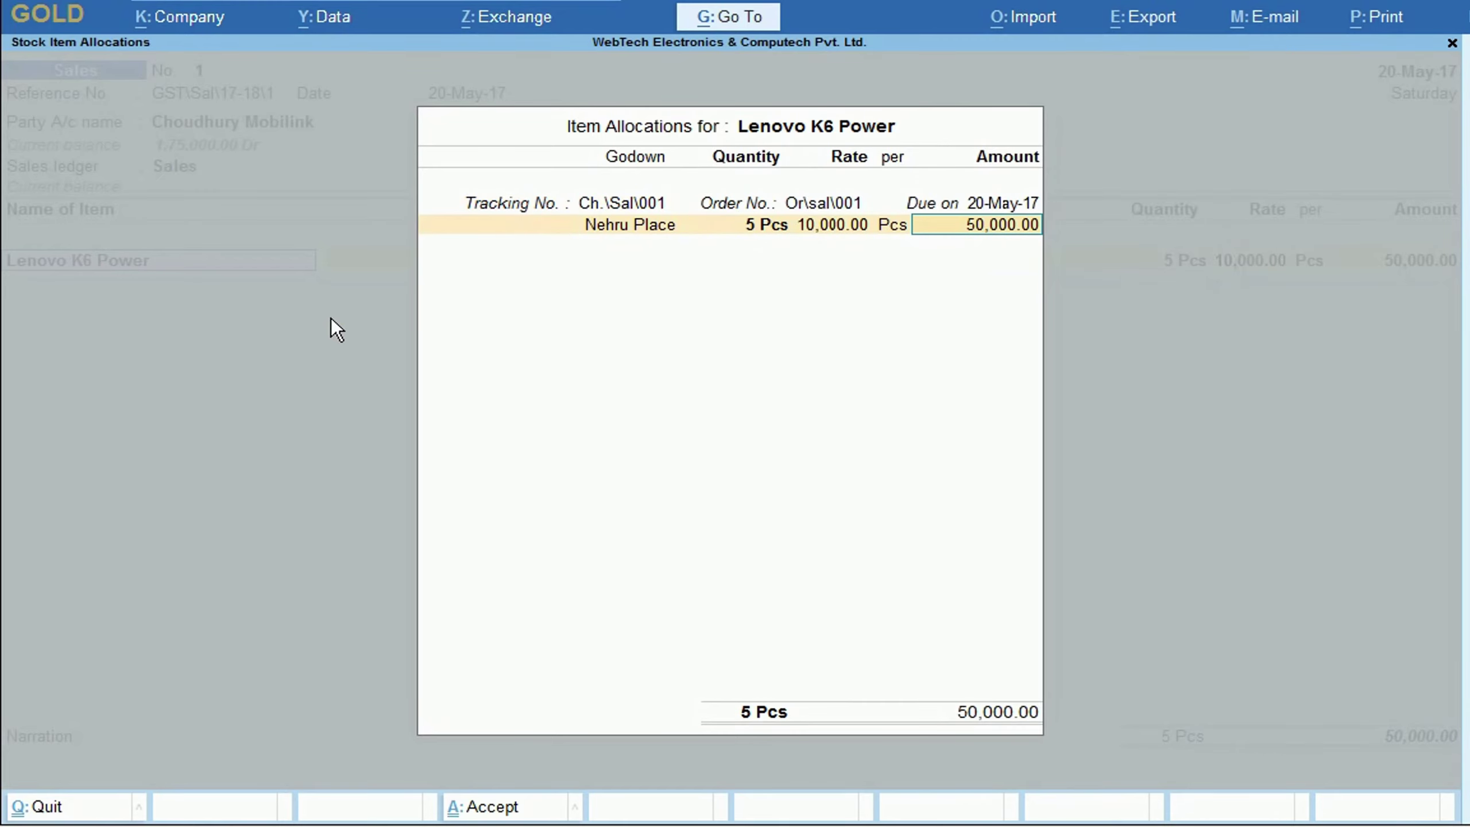
key("Return")
key("Return")
key("Return")
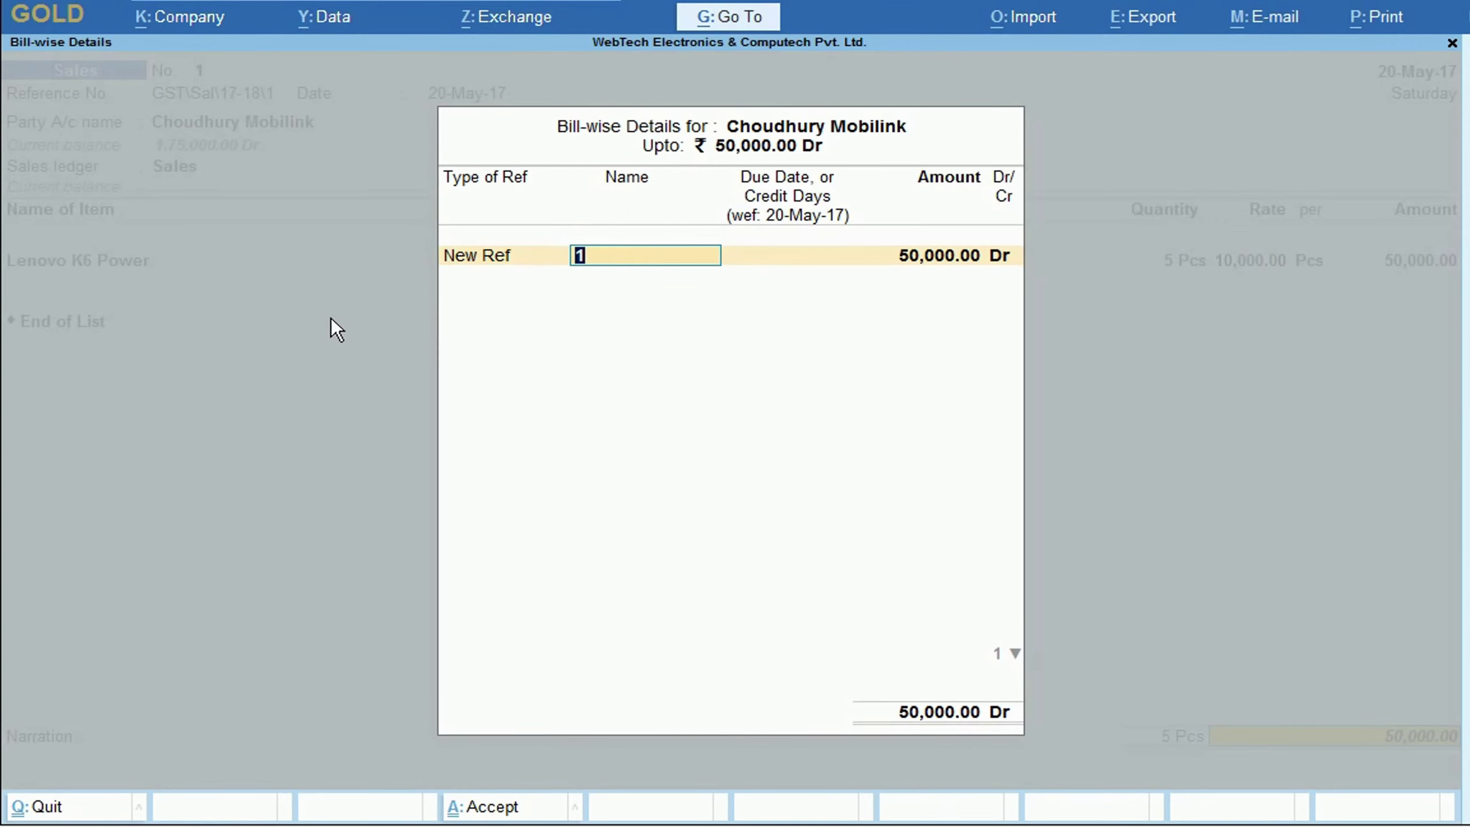
- Name the New Ref bill GST\Sal\17-18\1, copied from the Word document
key("alt+Tab")
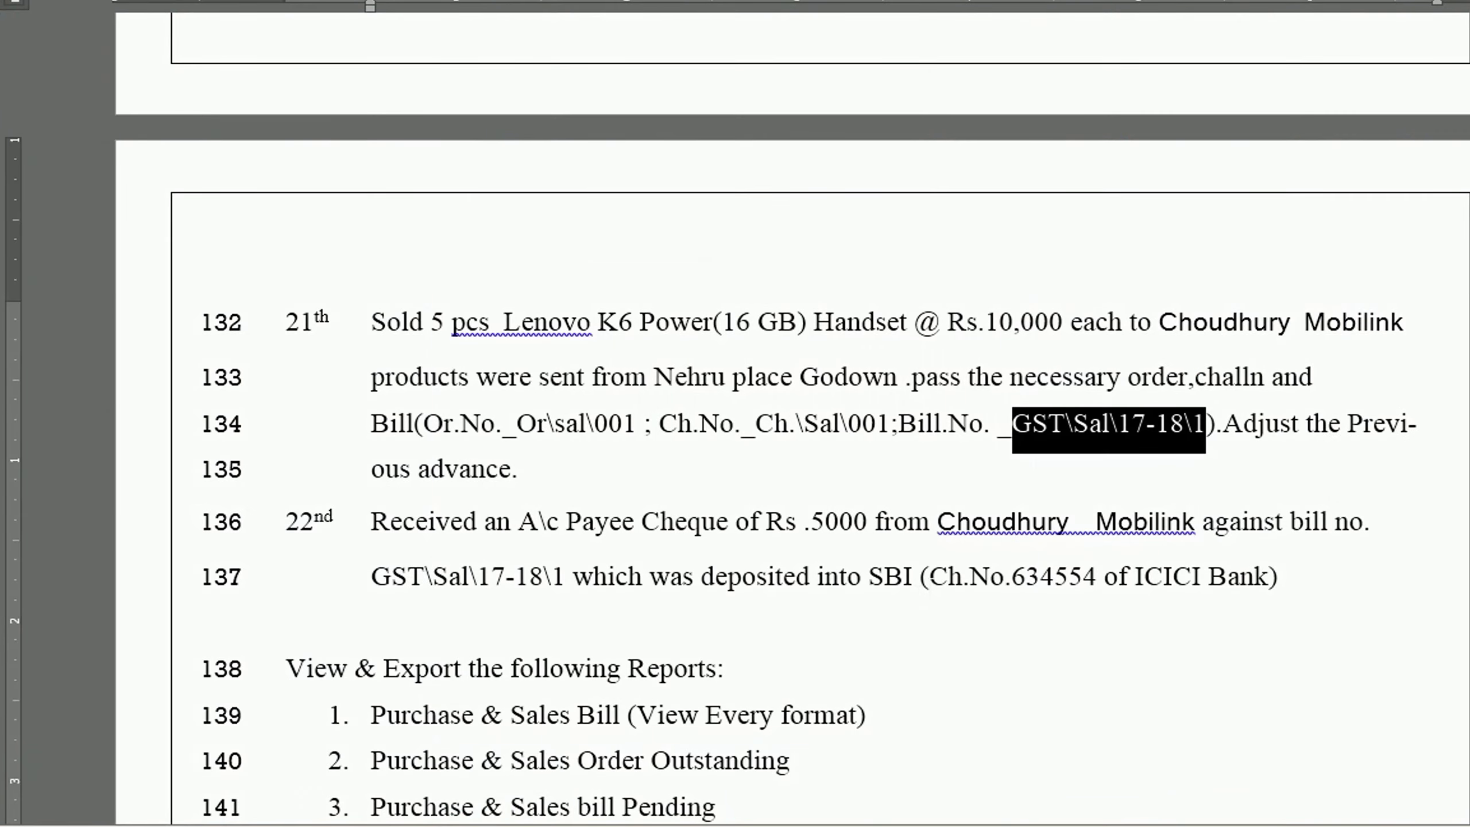
key("alt+Tab")
key("ctrl+alt+v")
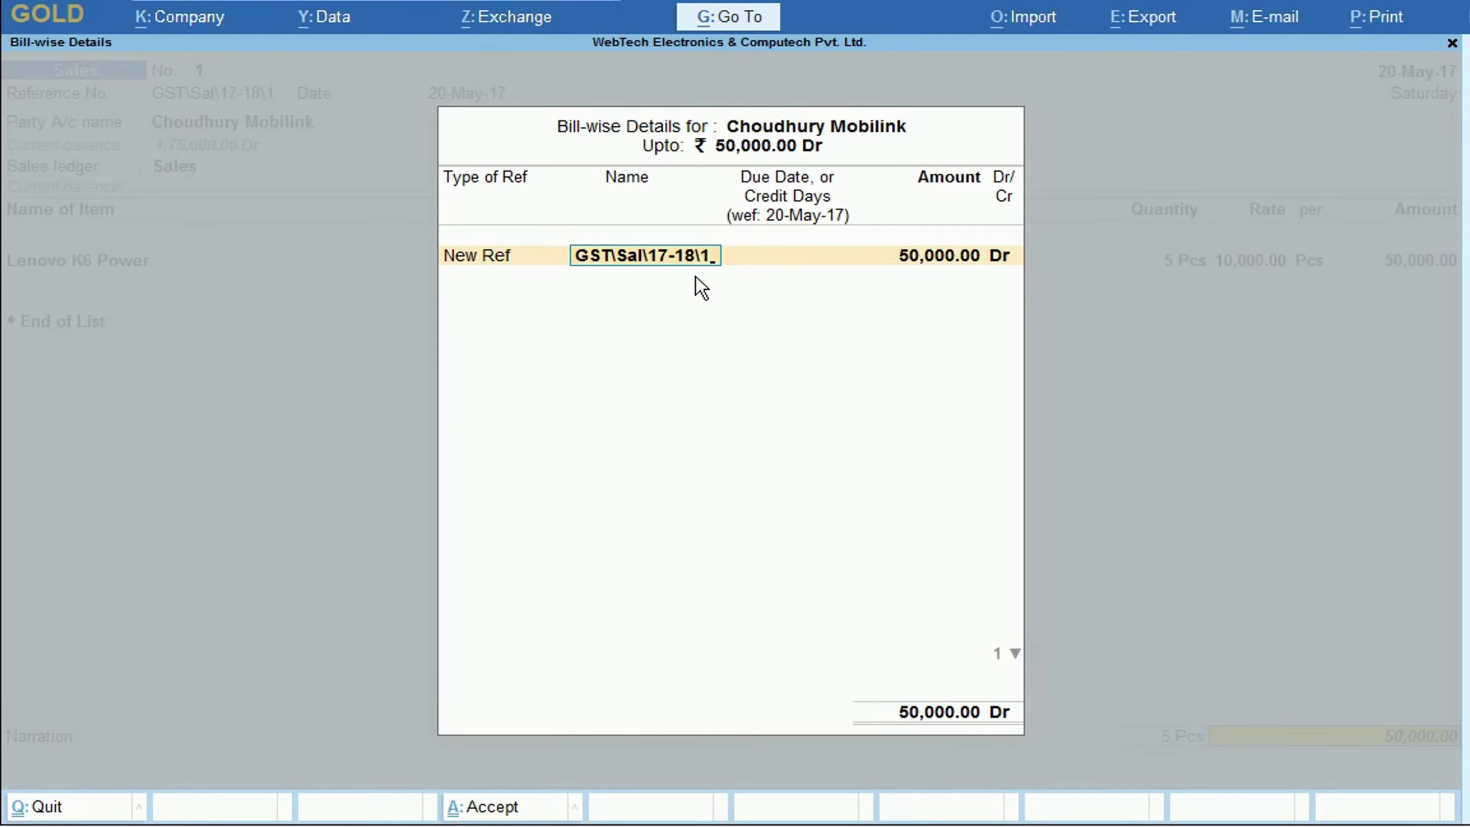
- Highlight the instruction about adjusting the previous advance in the Word document and return to the bill-wise details
key("alt+Tab")
left_click_drag(1224, 429, 1468, 449)
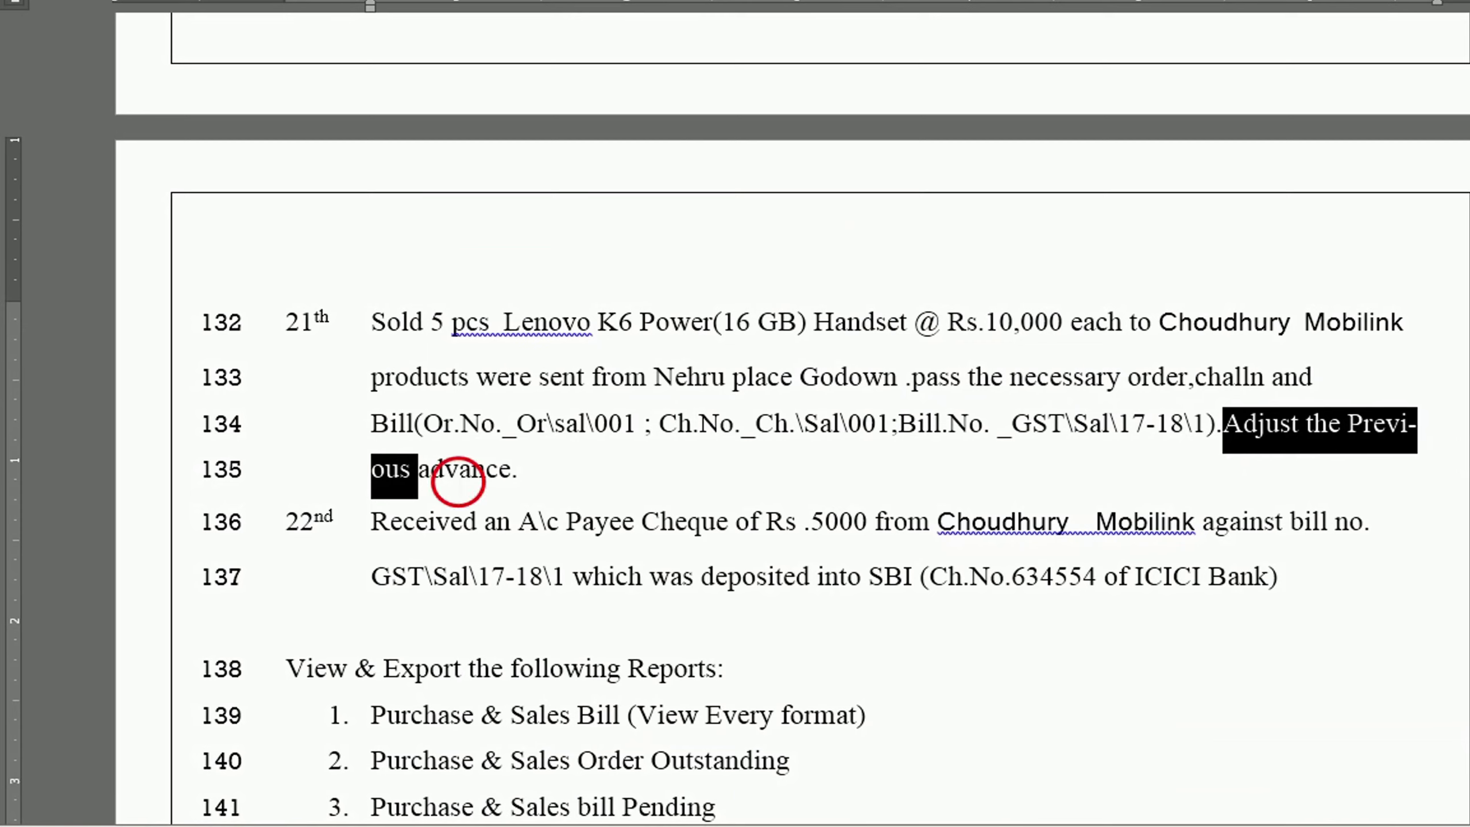
key("alt+Tab")
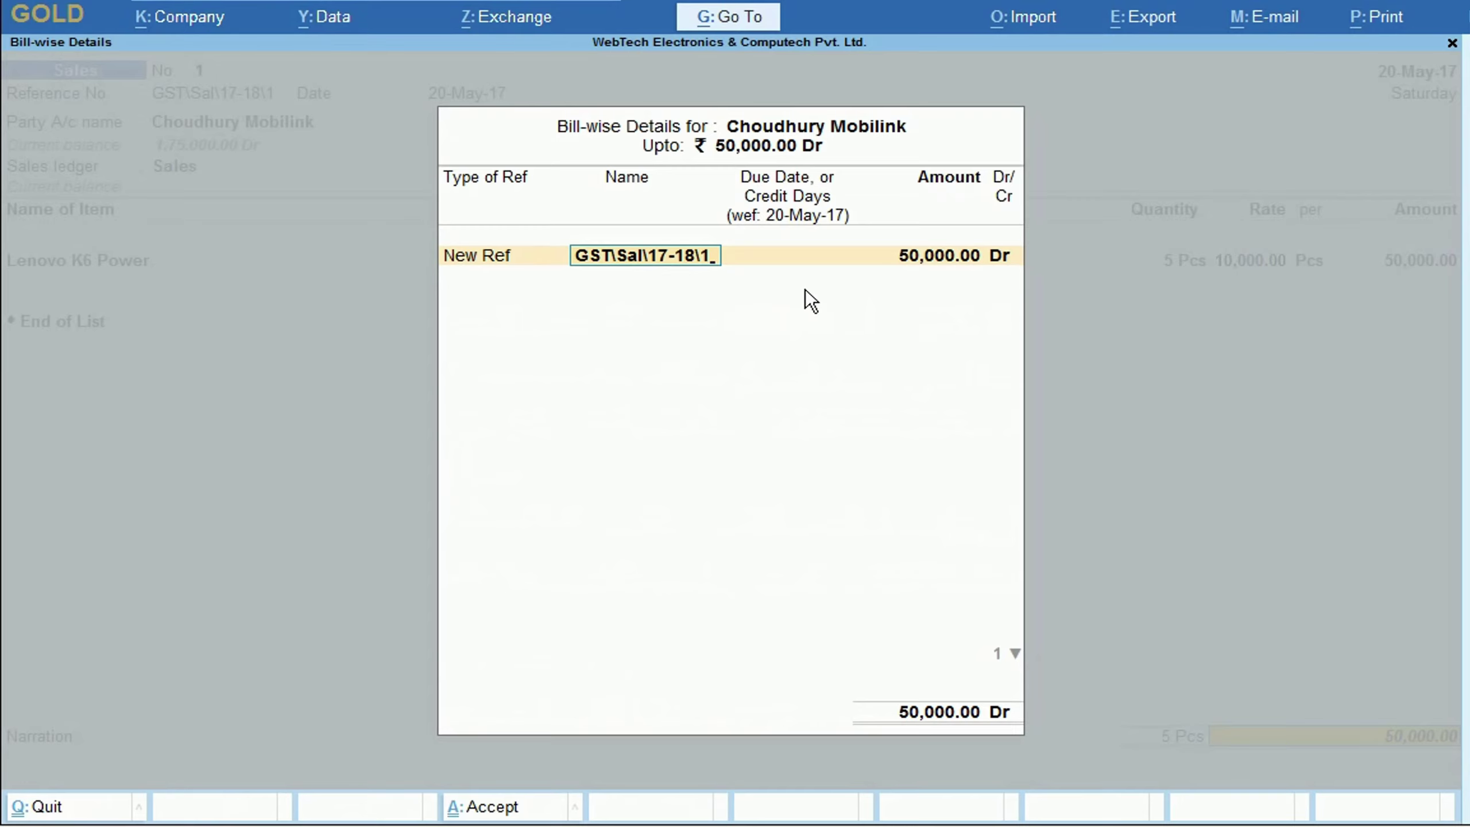
- Clear the bill name and change the first bill-wise line's reference type to Agst Ref
key("BackSpace")
key("BackSpace")
key("BackSpace")
key("BackSpace")
key("BackSpace")
key("BackSpace")
key("BackSpace")
key("BackSpace")
key("BackSpace")
key("BackSpace")
key("BackSpace")
key("BackSpace")
key("BackSpace")
key("BackSpace")
key("BackSpace")
key("BackSpace")
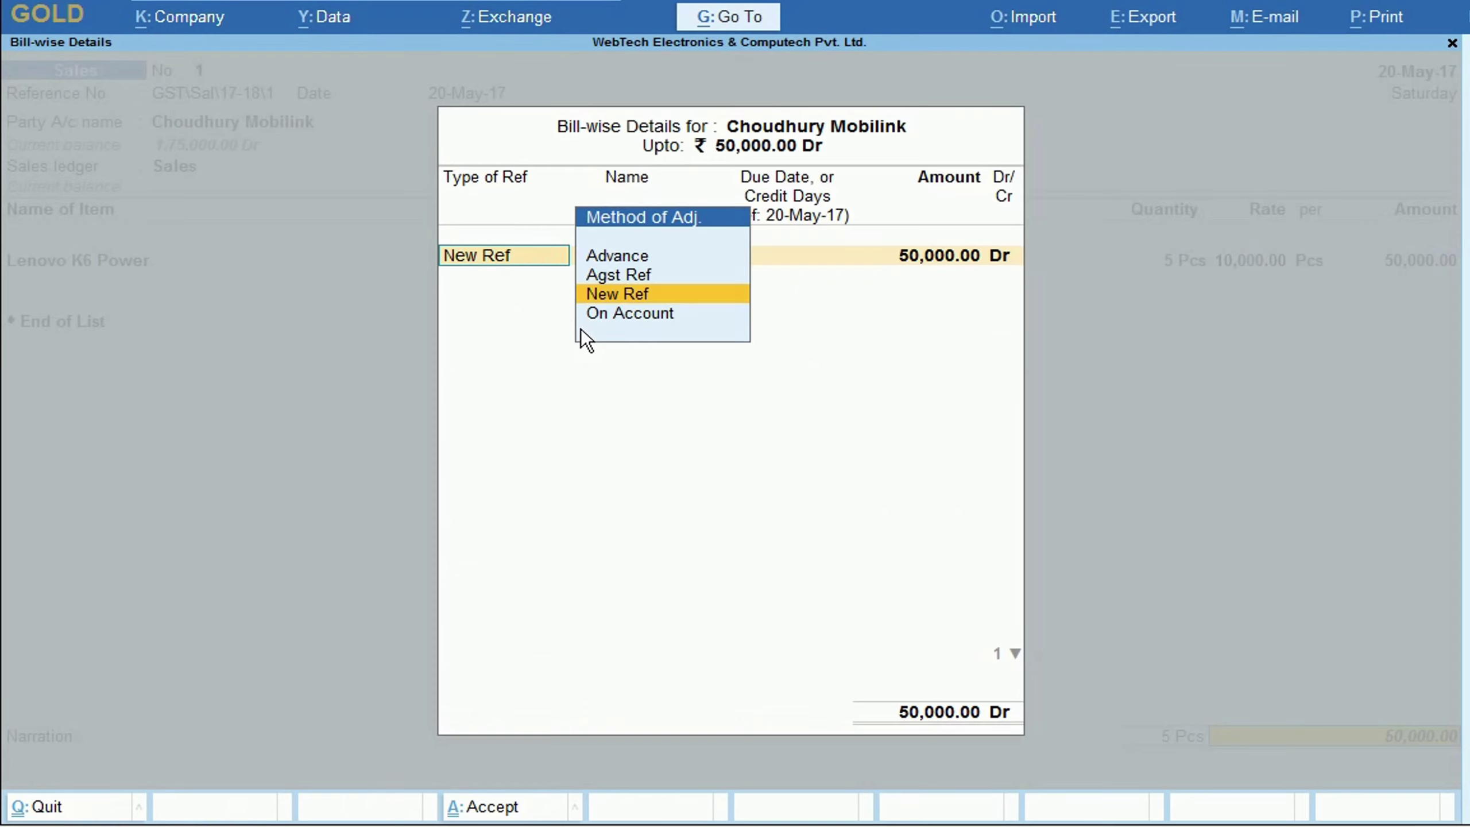
left_click(671, 278)
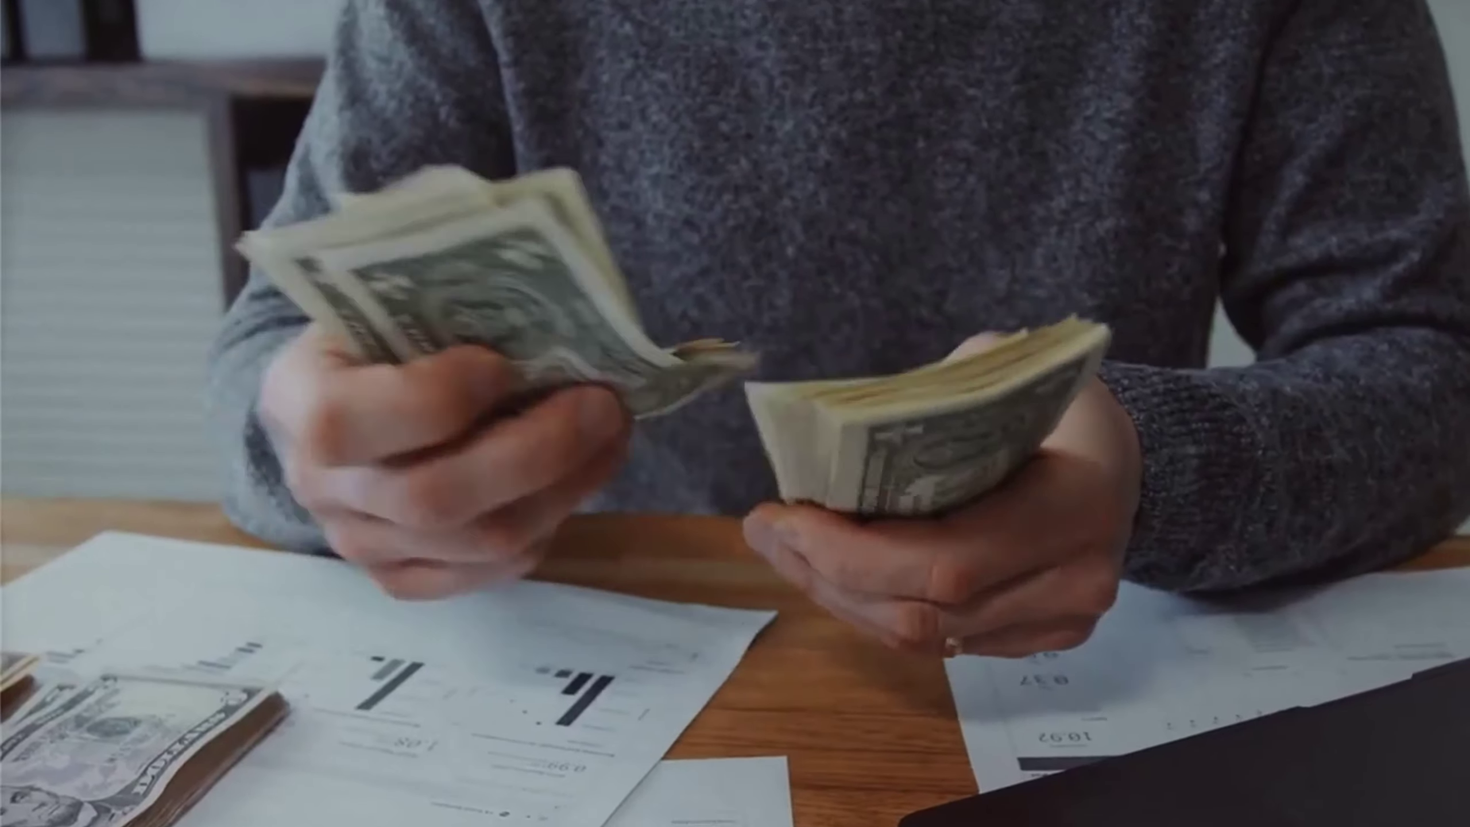
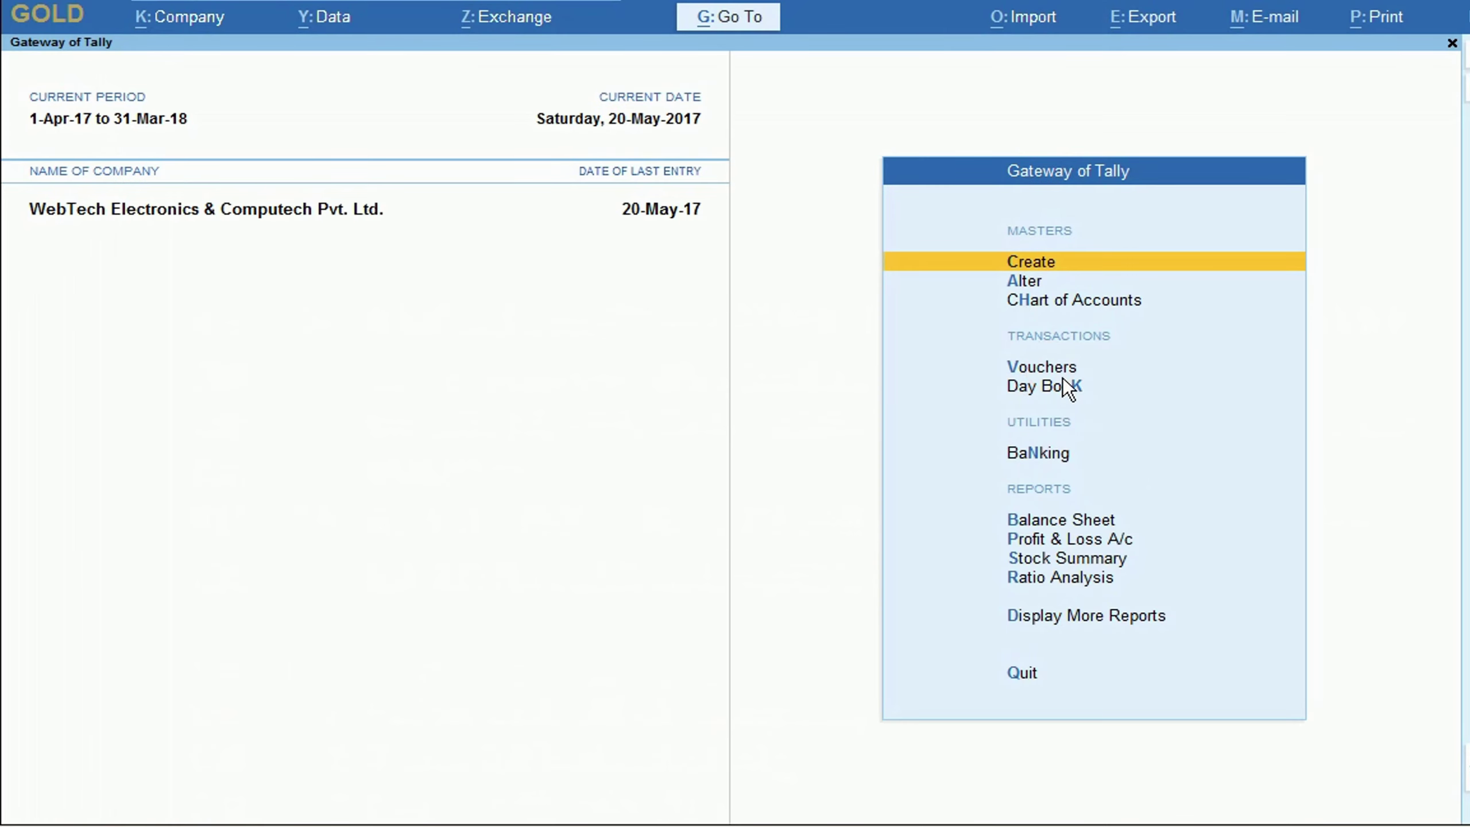
- Start a receipt voucher dated 22-May-17 and credit the Choudhury Mobilink ledger
key("v")
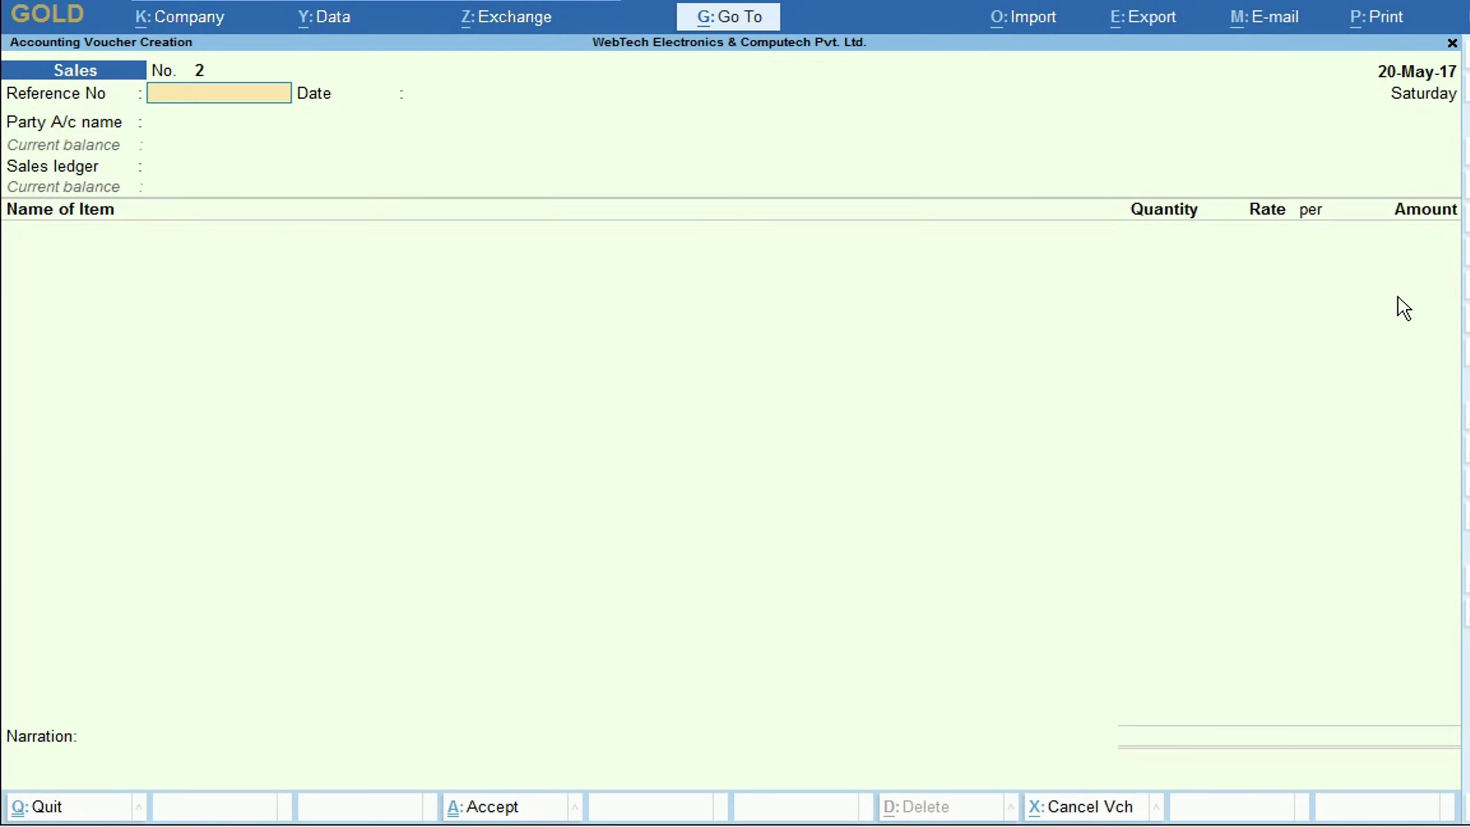
key("F6")
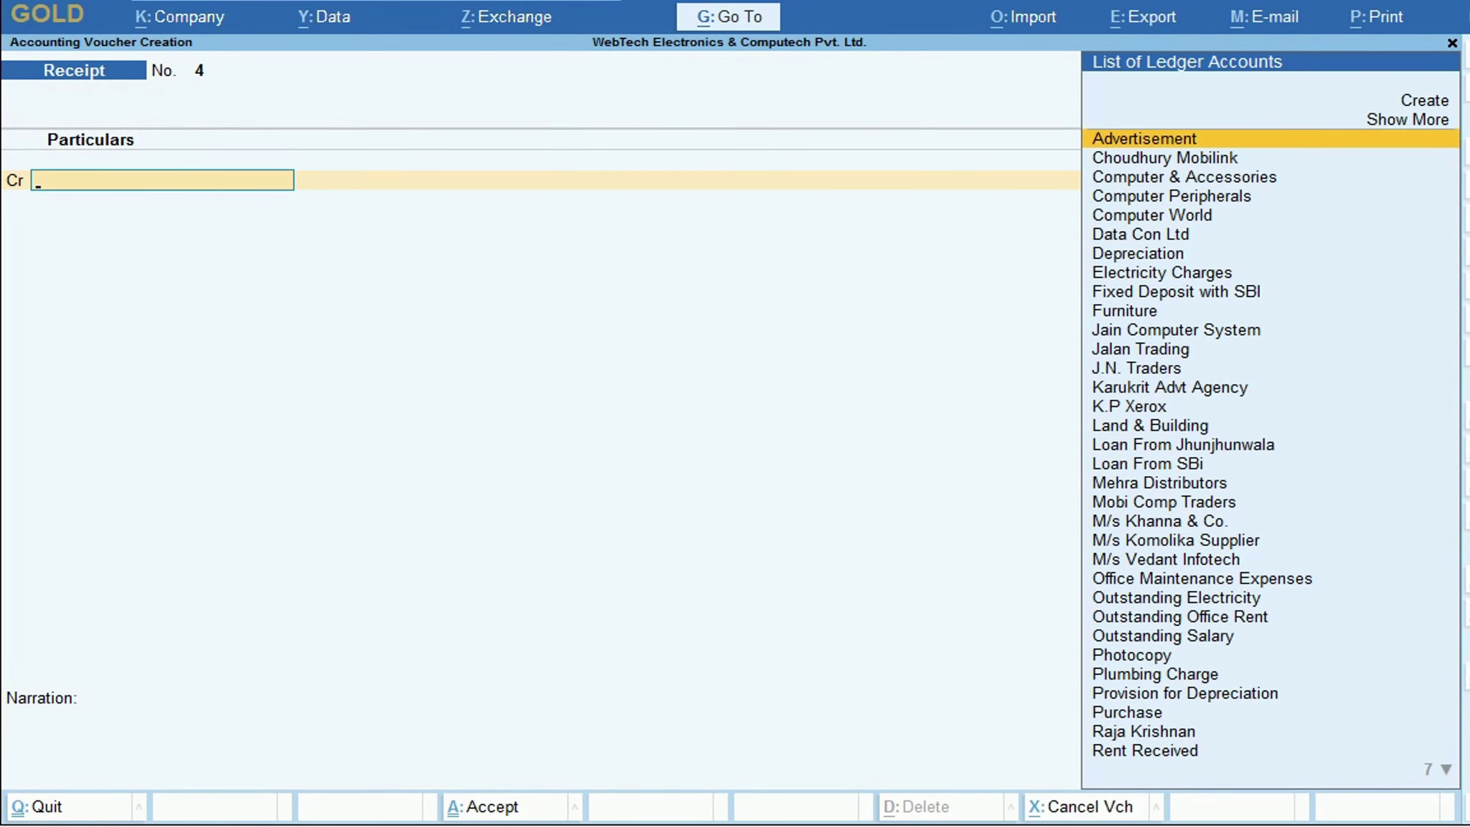
key("F2")
key("Return")
type("CHOU")
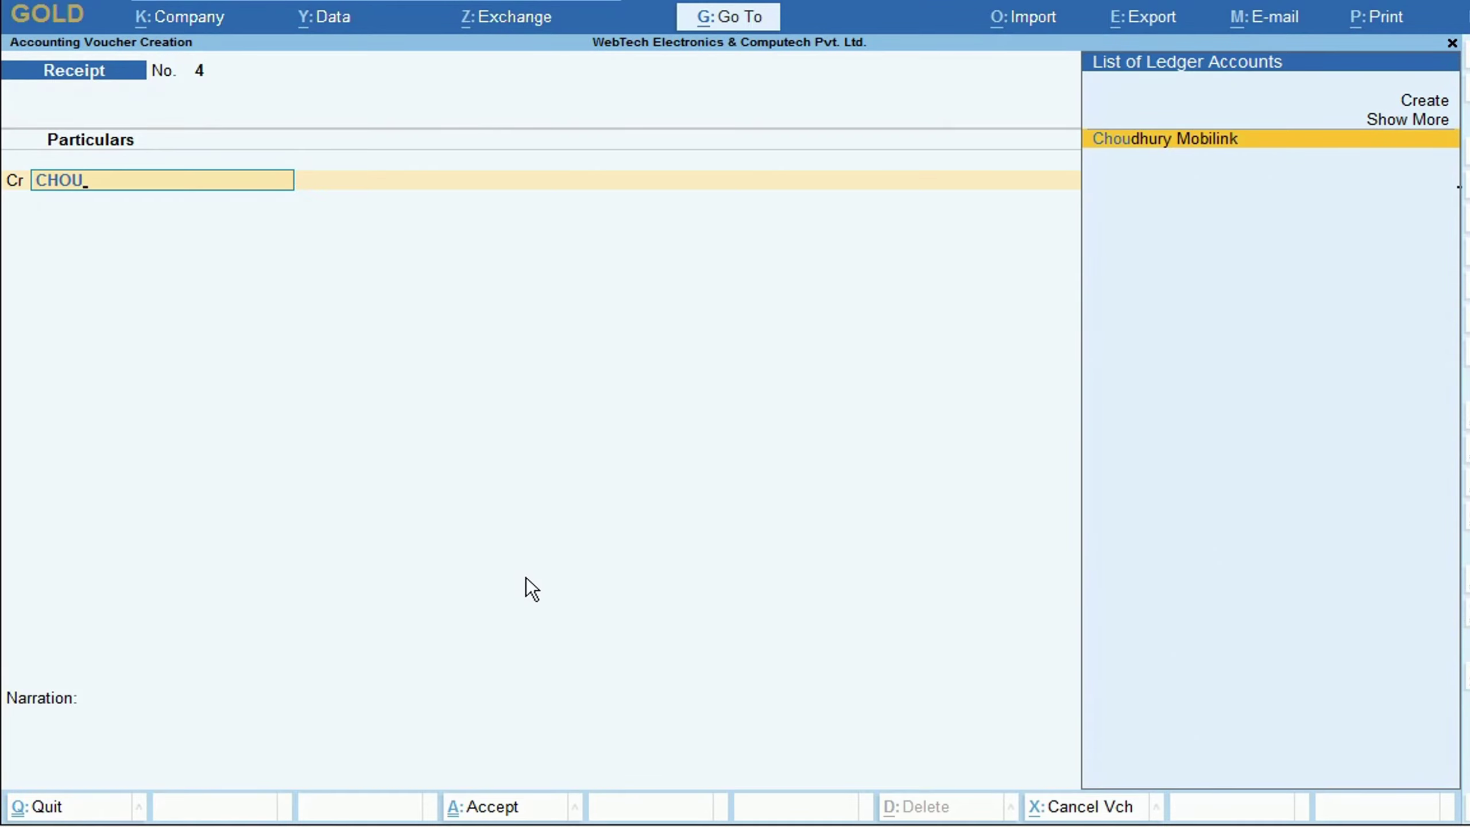
key("Return")
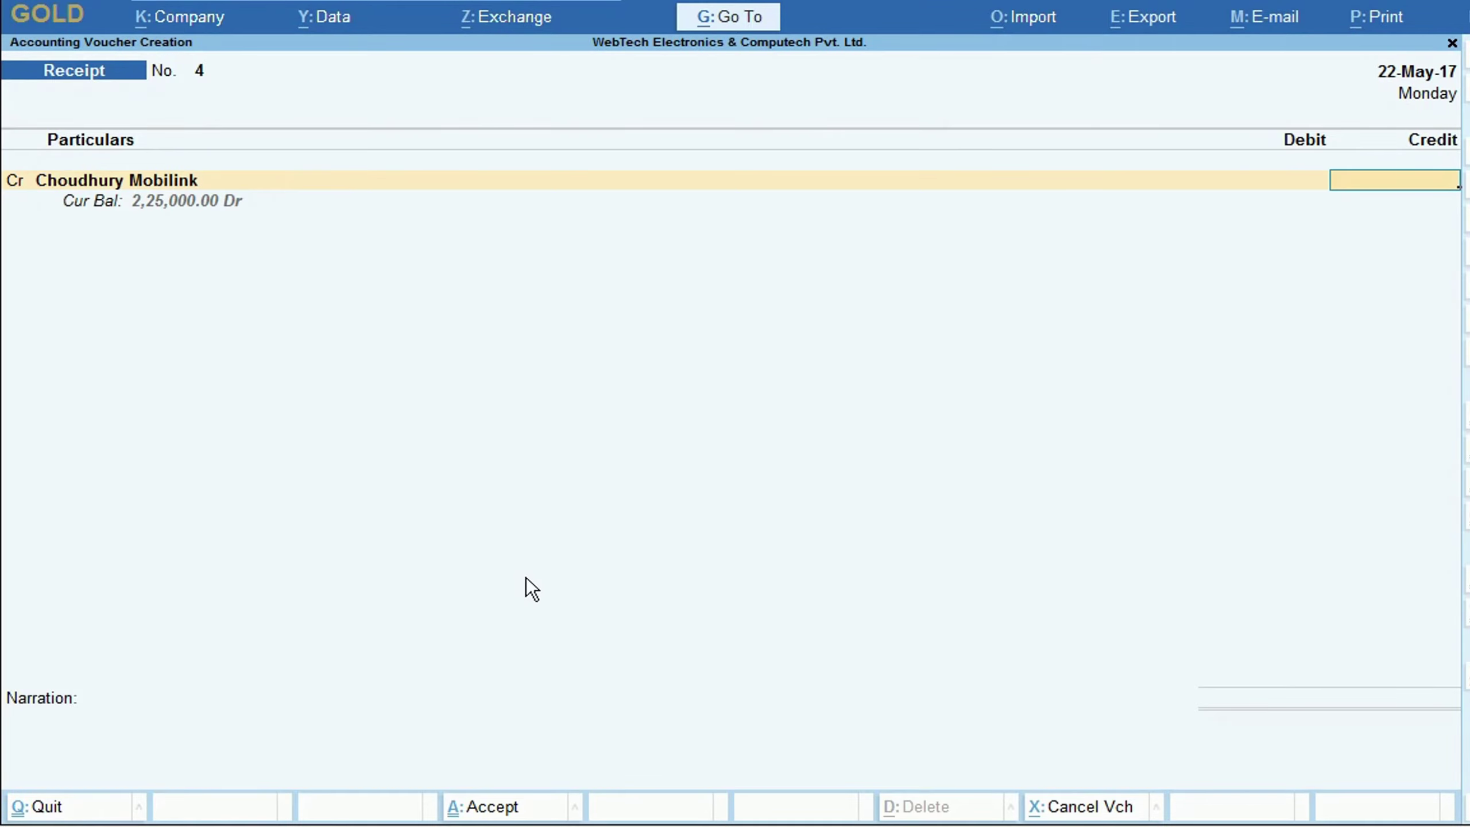
- Credit Choudhury Mobilink with 5,000 and allocate the full amount against the pending bill GST\Sal\17-18\1 named in the Word document
type("50000")
key("BackSpace")
key("Return")
key("Return")
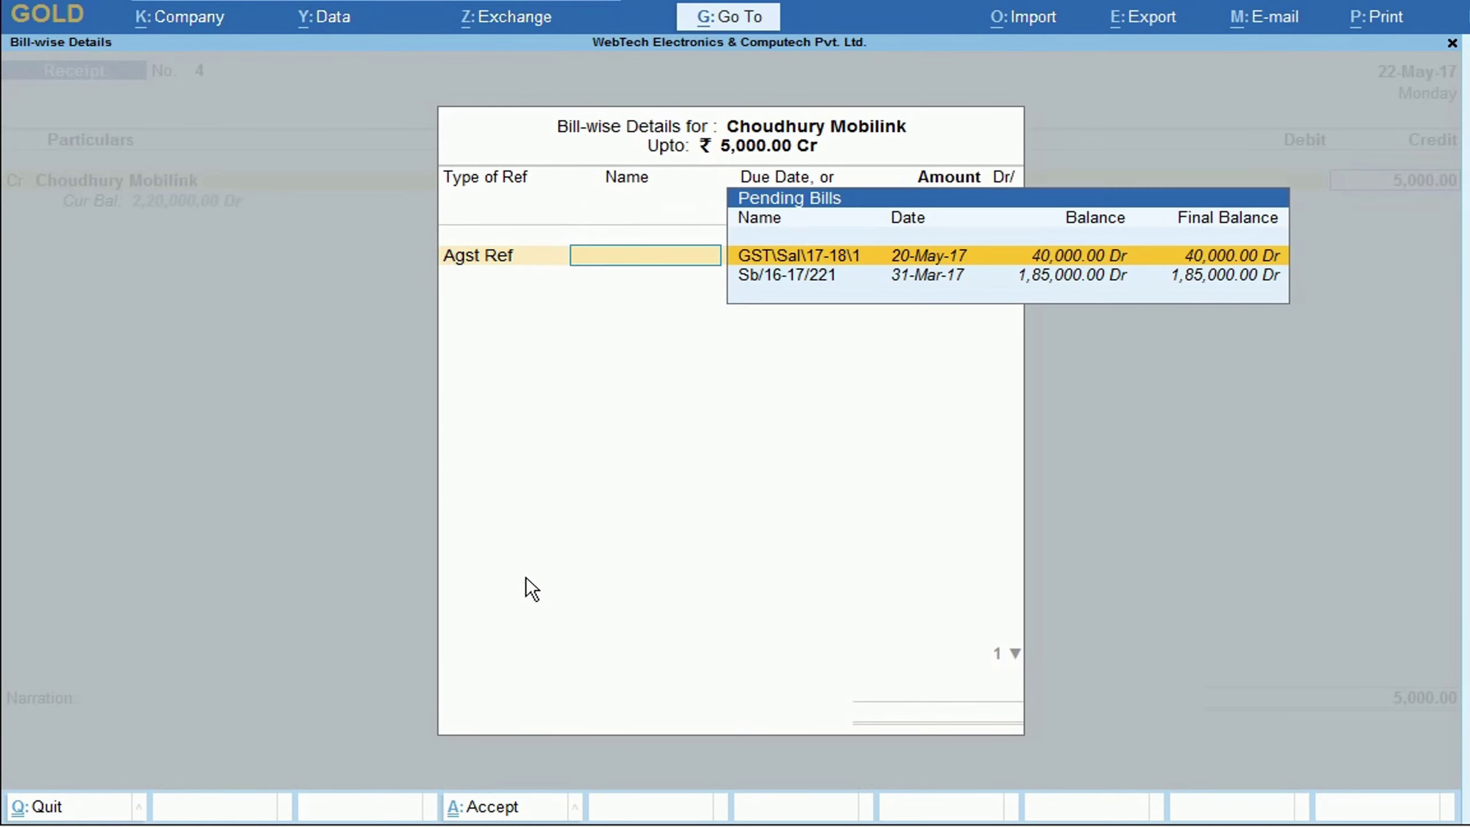
key("alt+Tab")
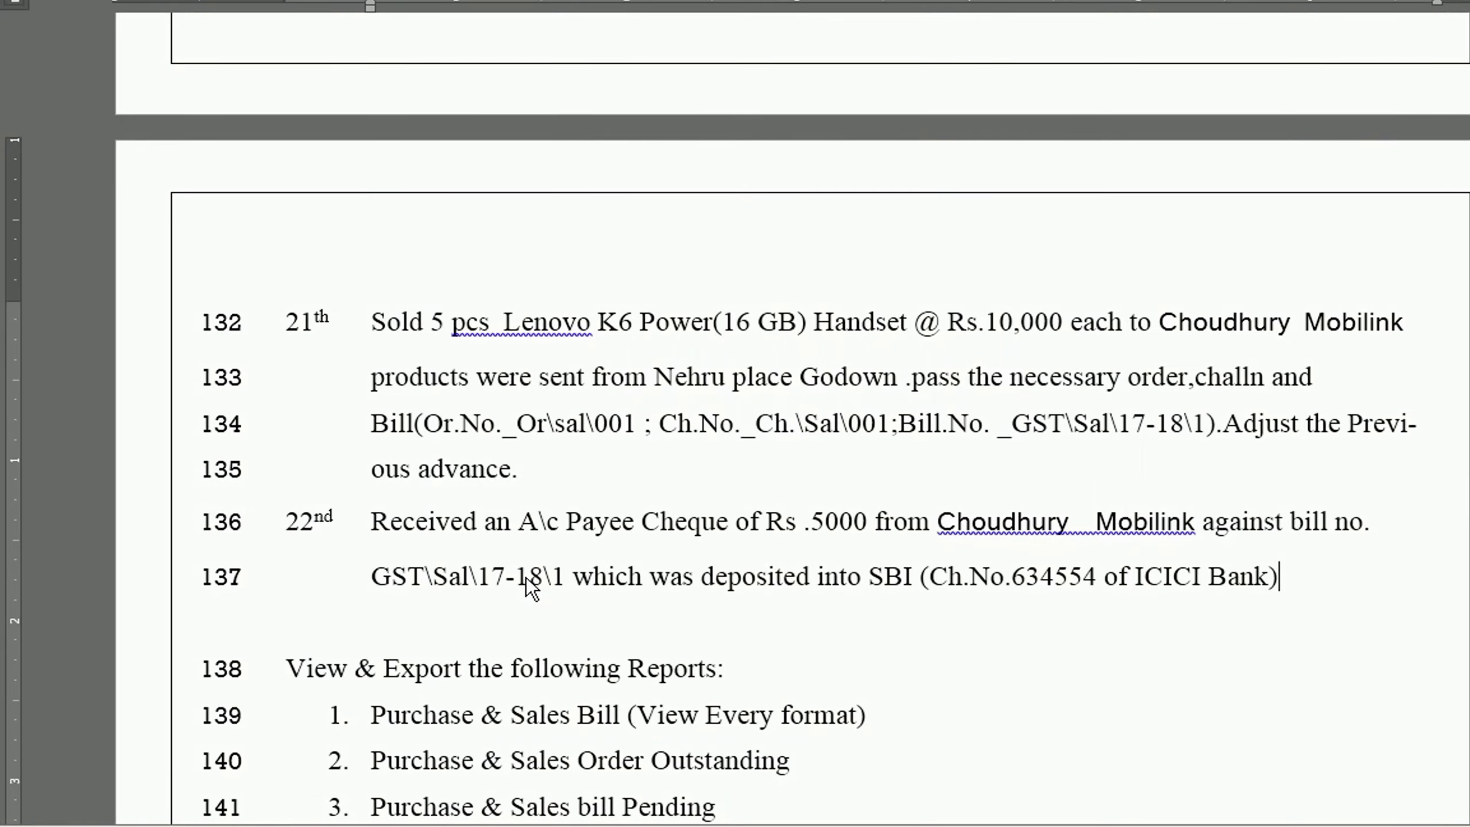
key("alt+Tab")
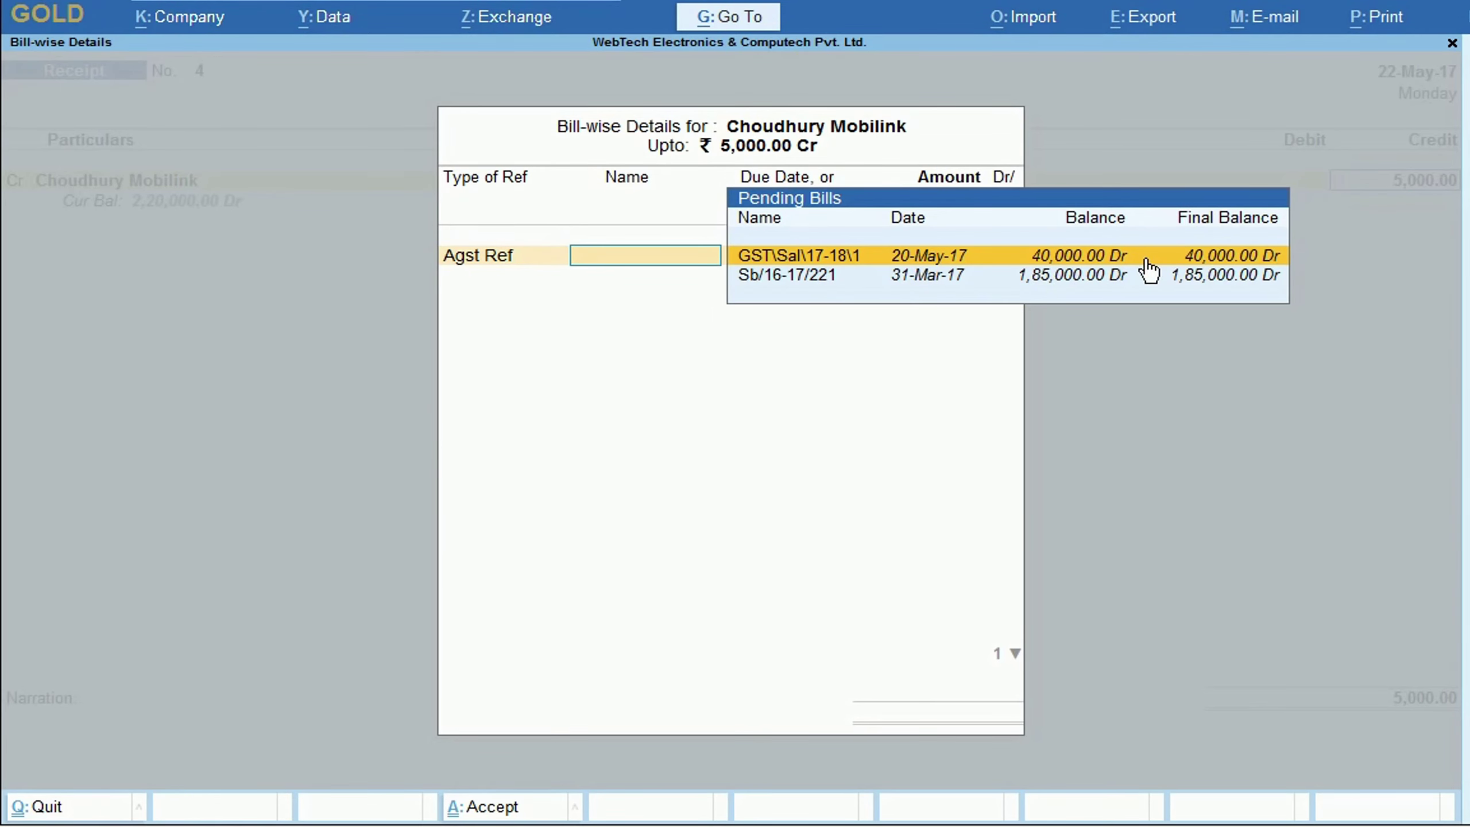
key("Return")
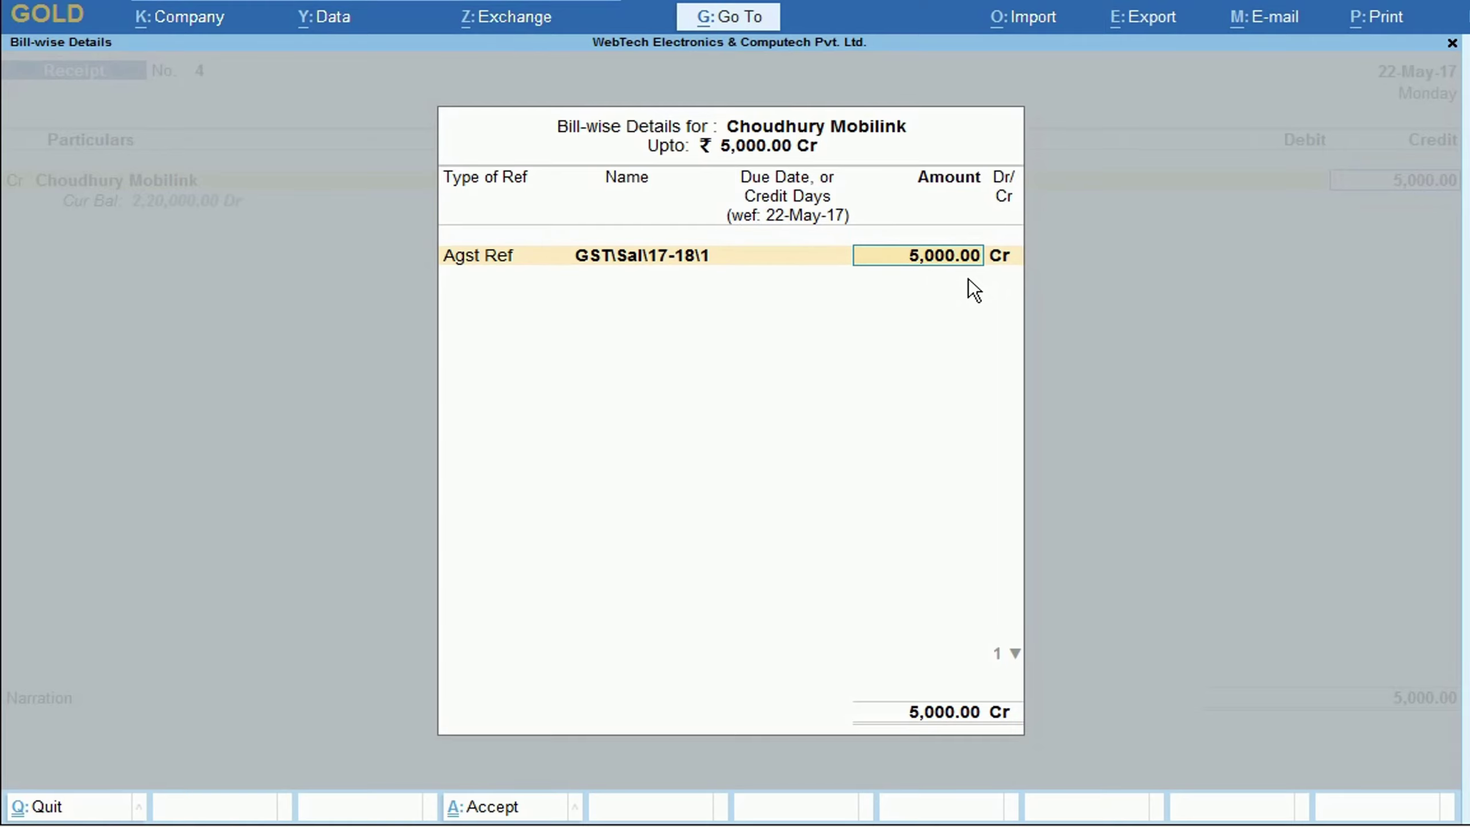
key("Return")
key("Return")
- Debit State Bank of India with 5,000 and allocate it to cheque number 634554 of ICICI Bank (India), dated 22-May-17
key("Return")
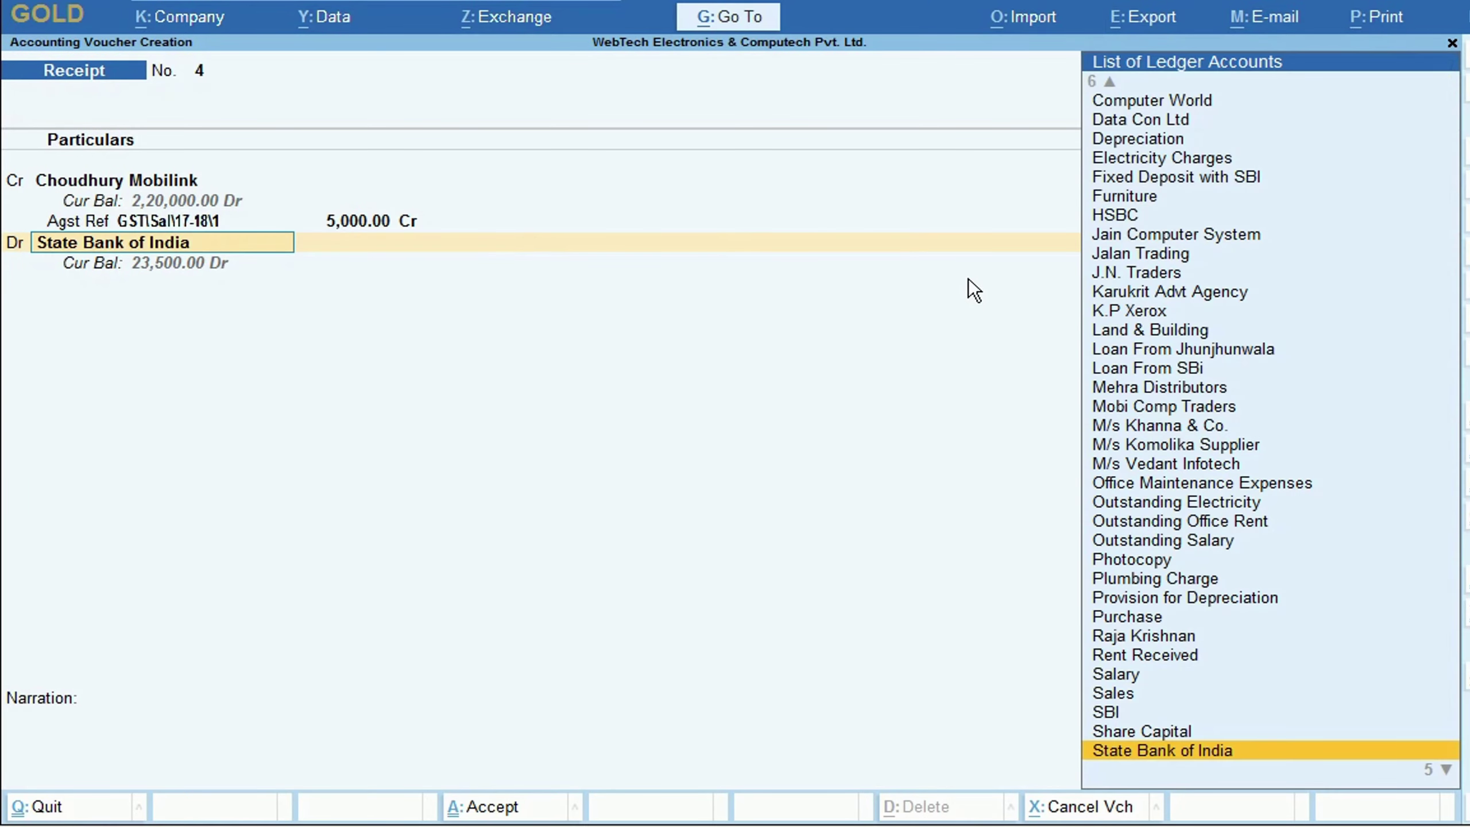
double_click(1059, 588)
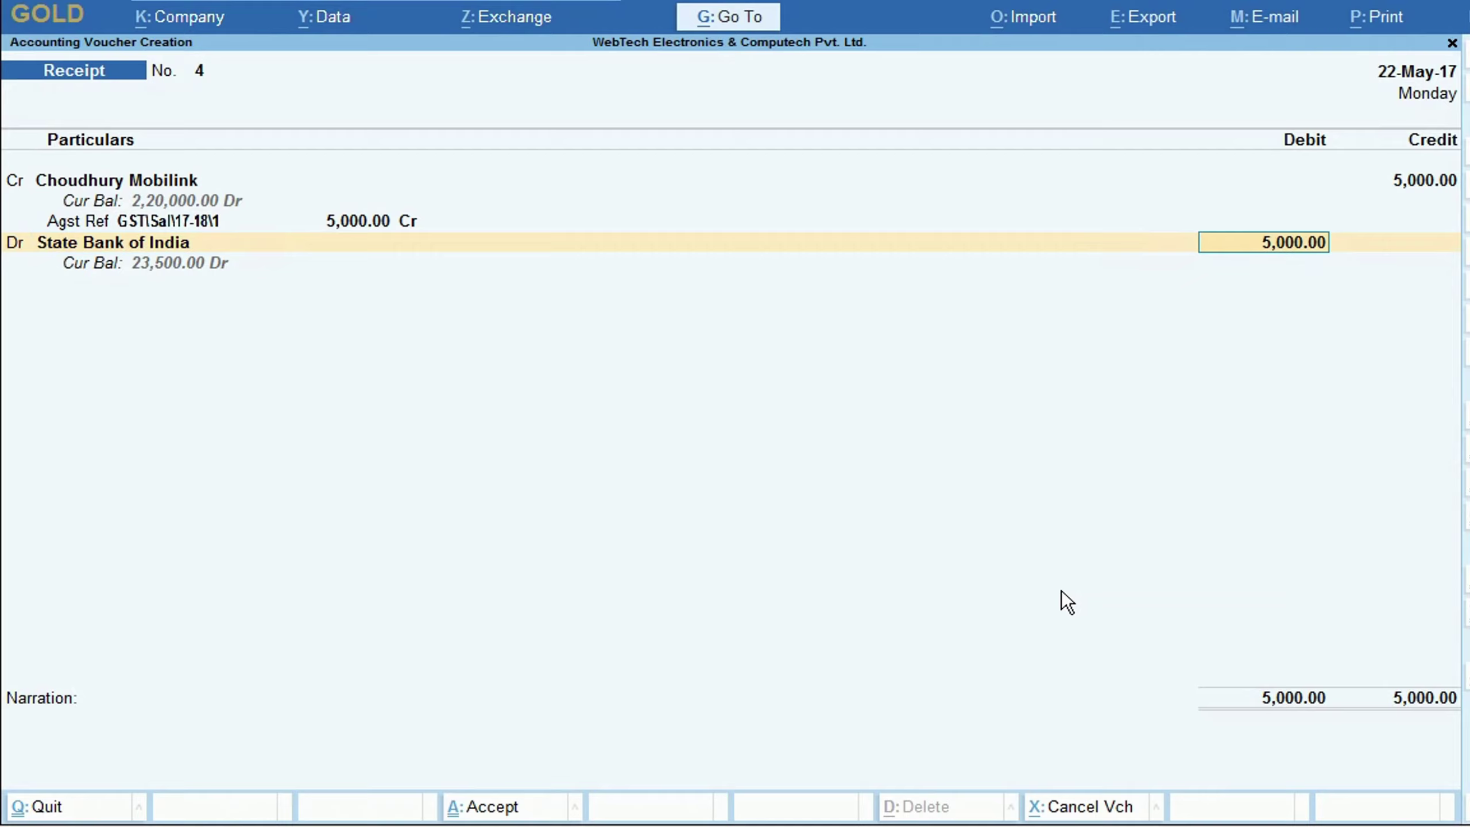
key("Return")
type("634554")
key("Return")
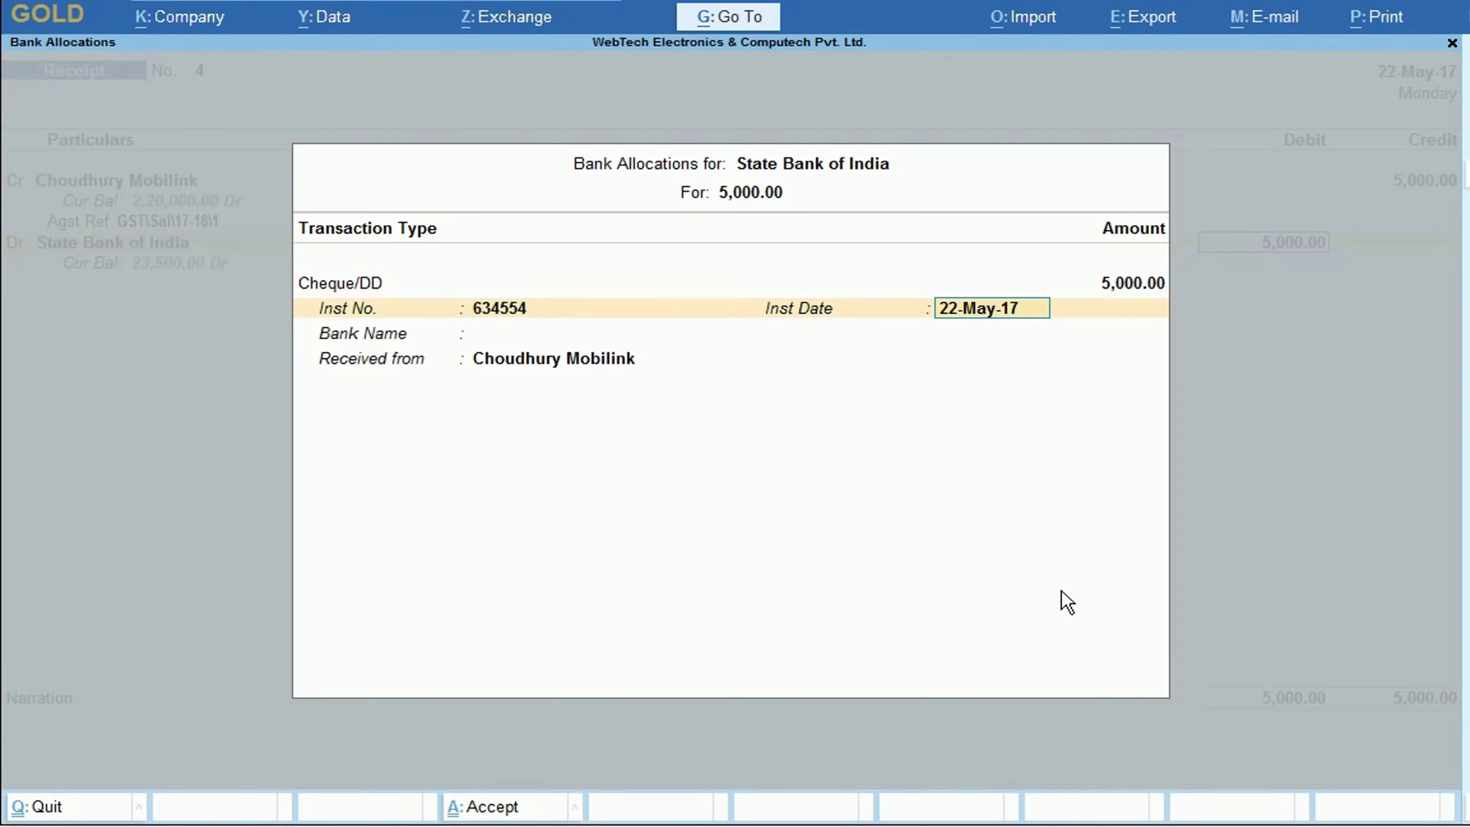
key("Return")
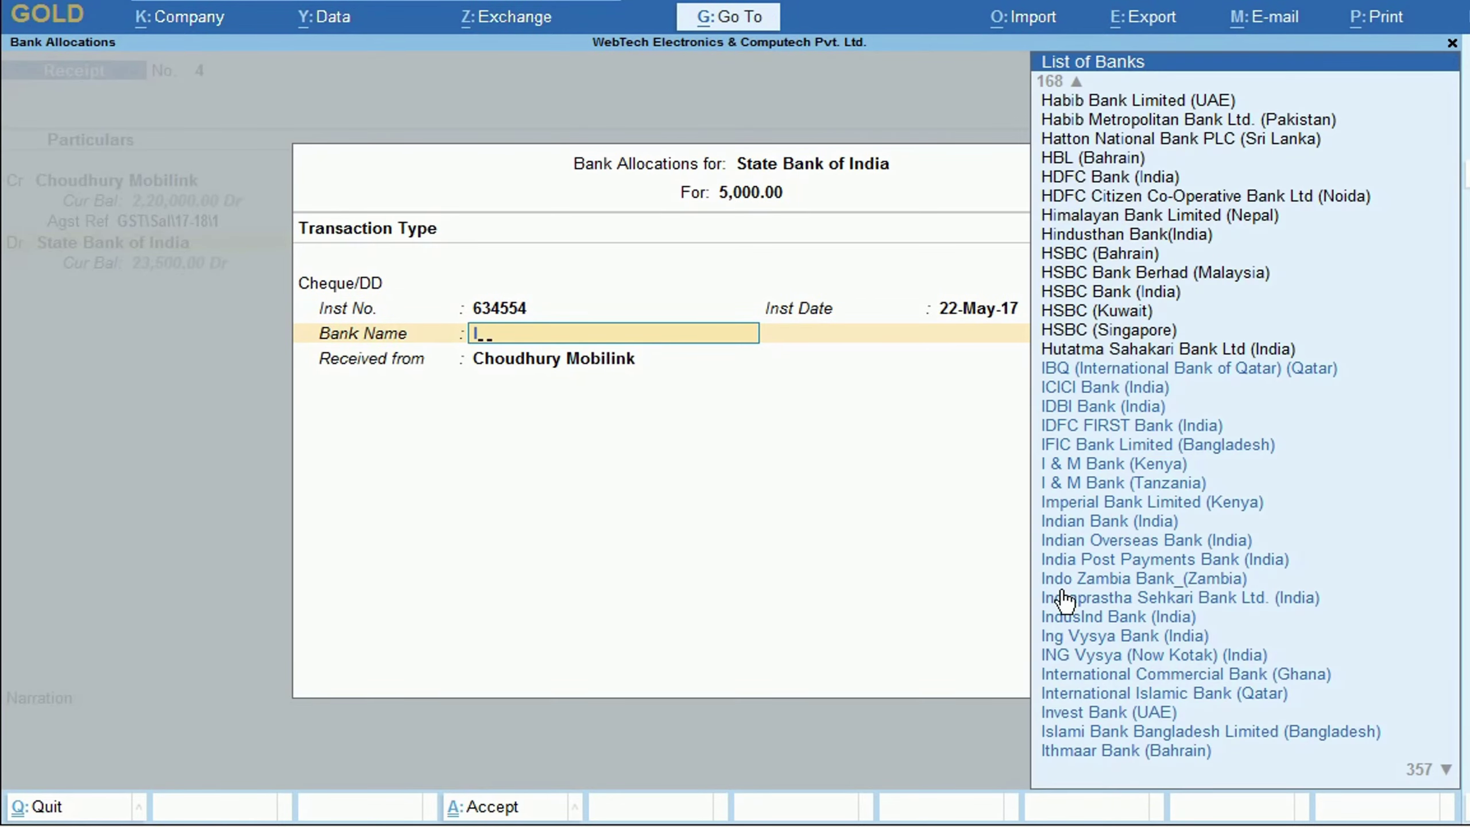
type("icici")
key("Return")
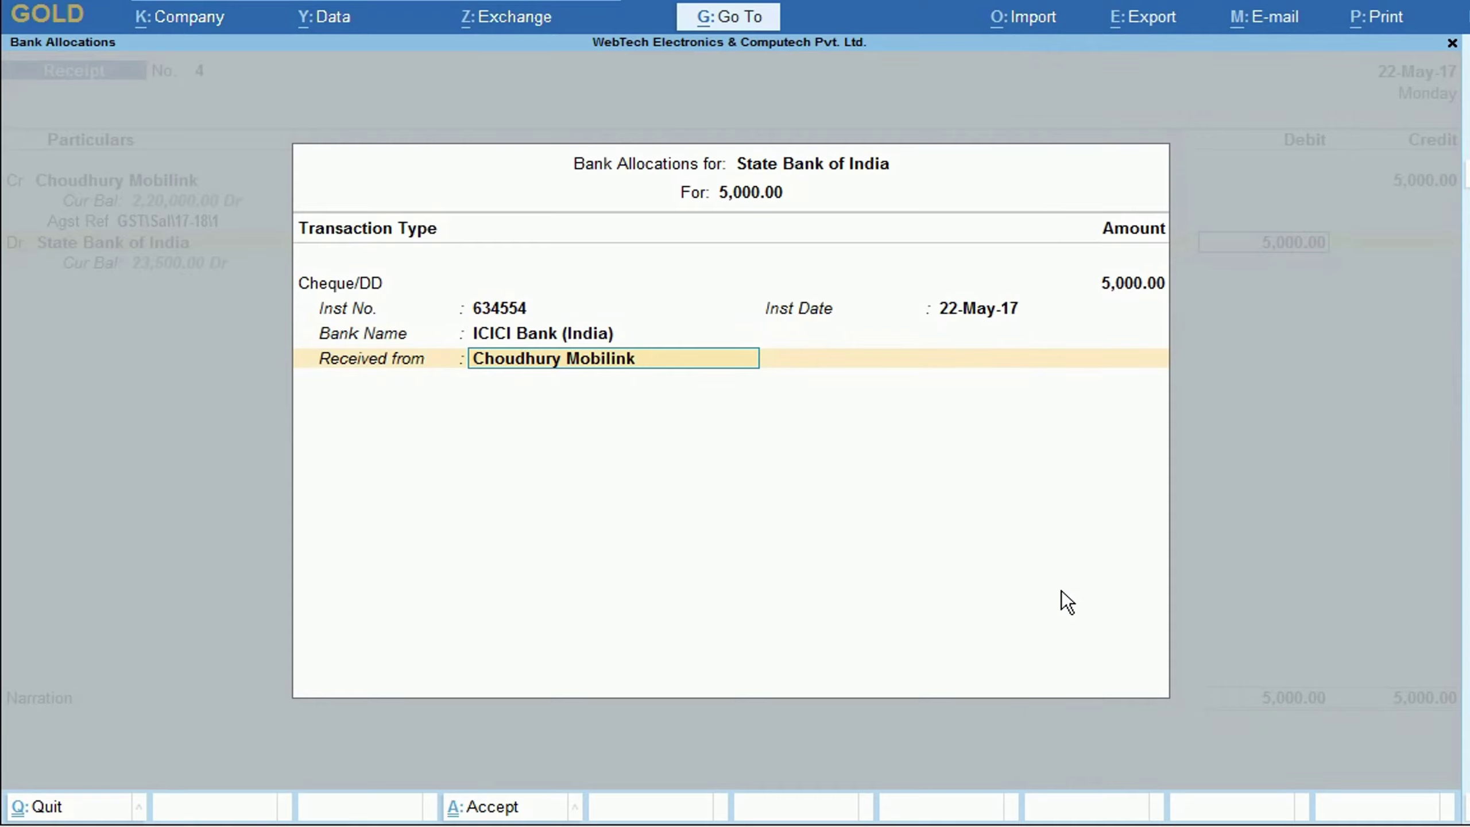
key("Return")
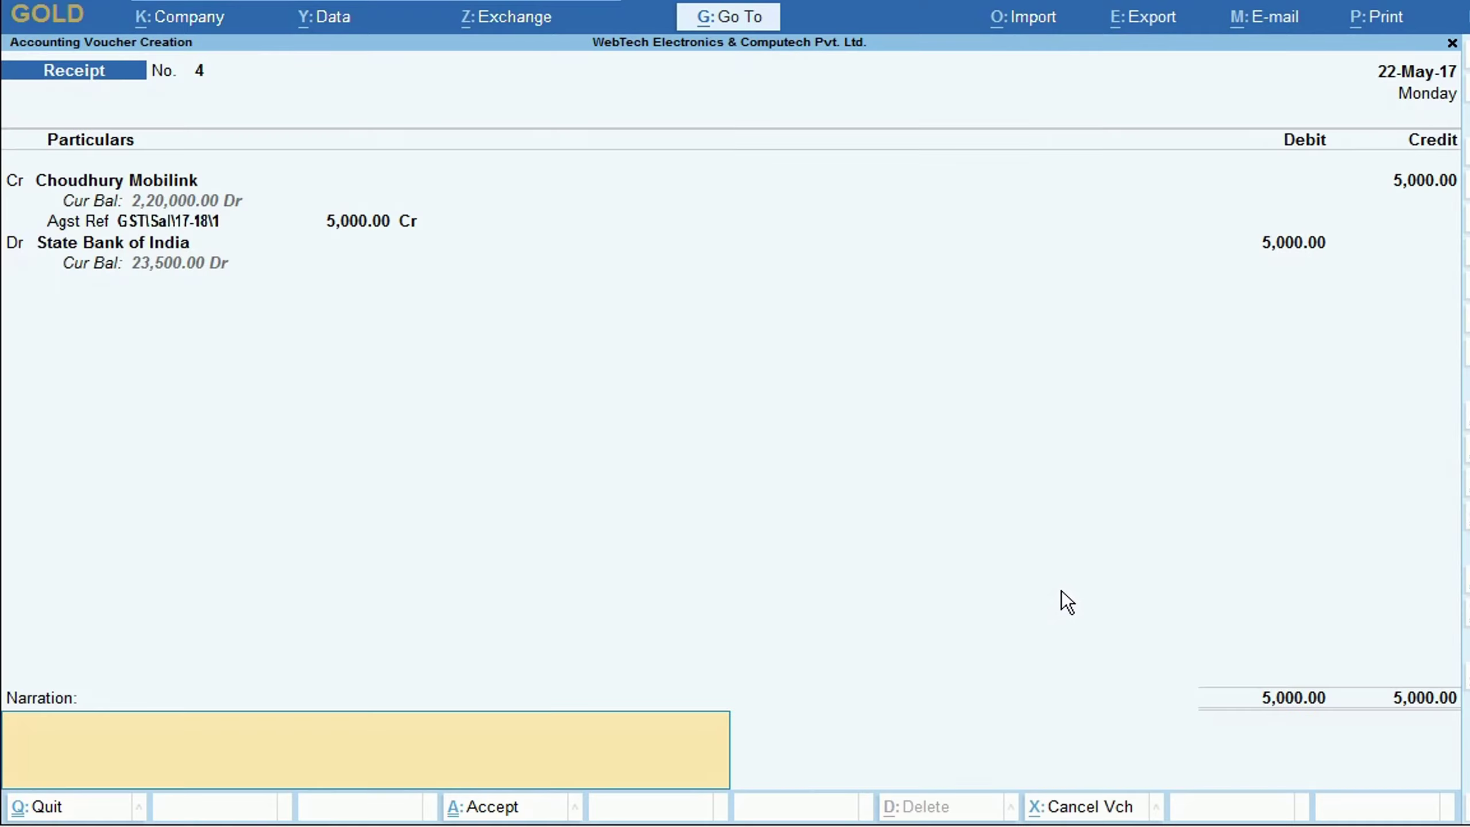
- Save the receipt voucher without a narration and leave voucher creation
key("Return")
key("Return")
key("Escape")
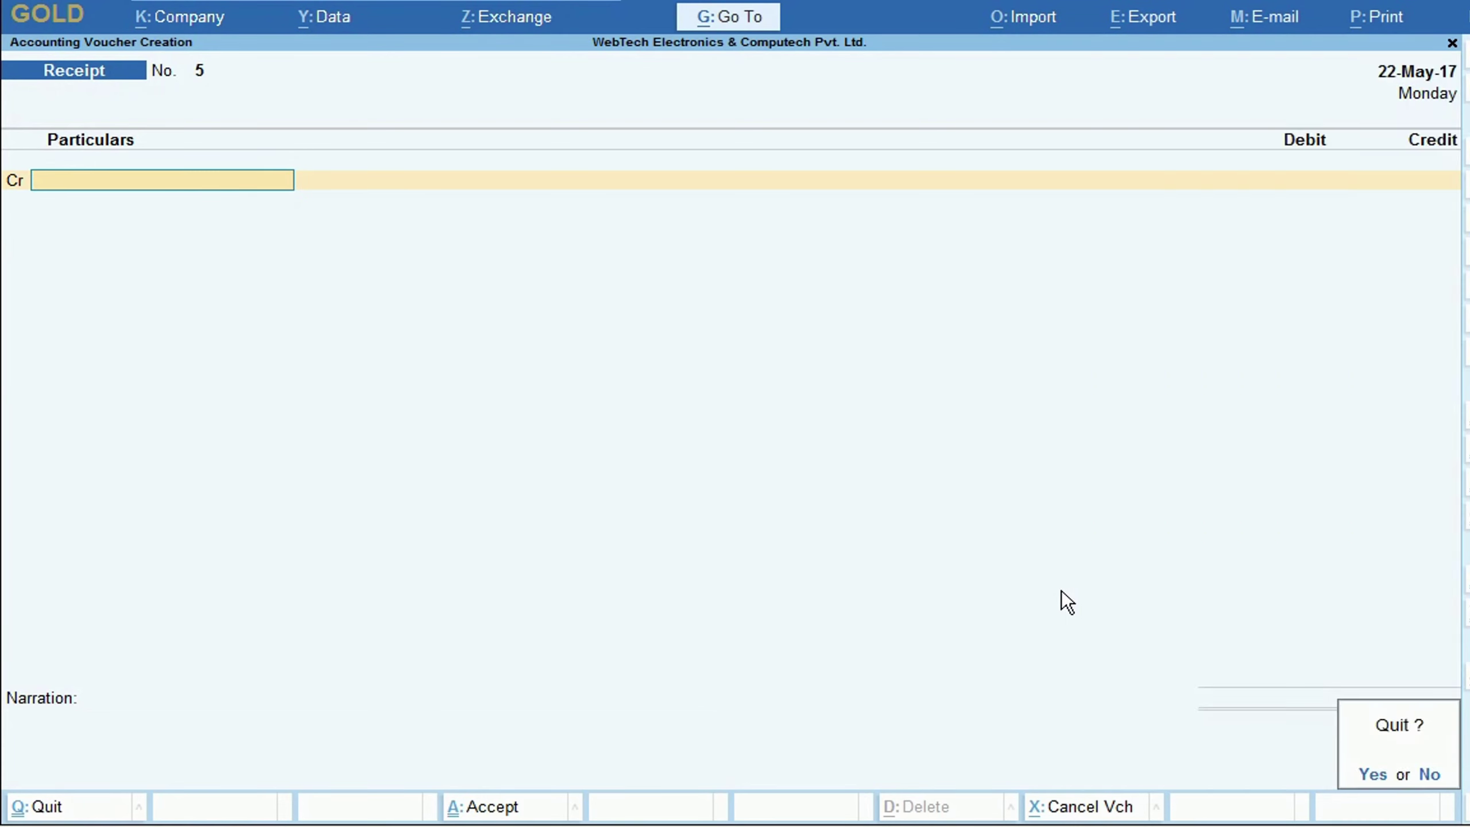
key("Return")
key("Up")
key("Up")
key("Up")
- Switch to the Word document and review the list of reports to view and export
key("alt+Tab")
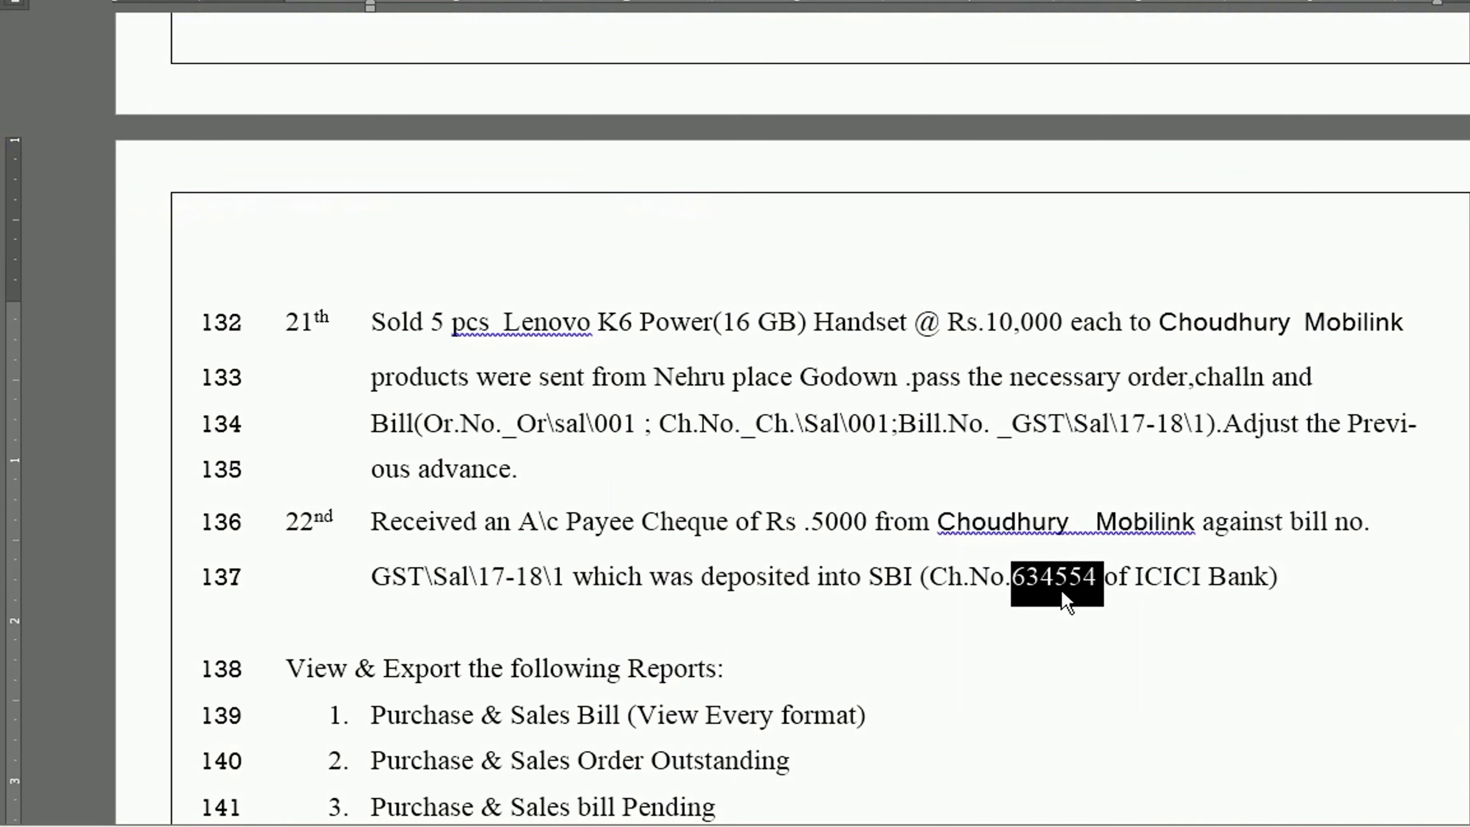
scroll(1061, 591, "down", 3)
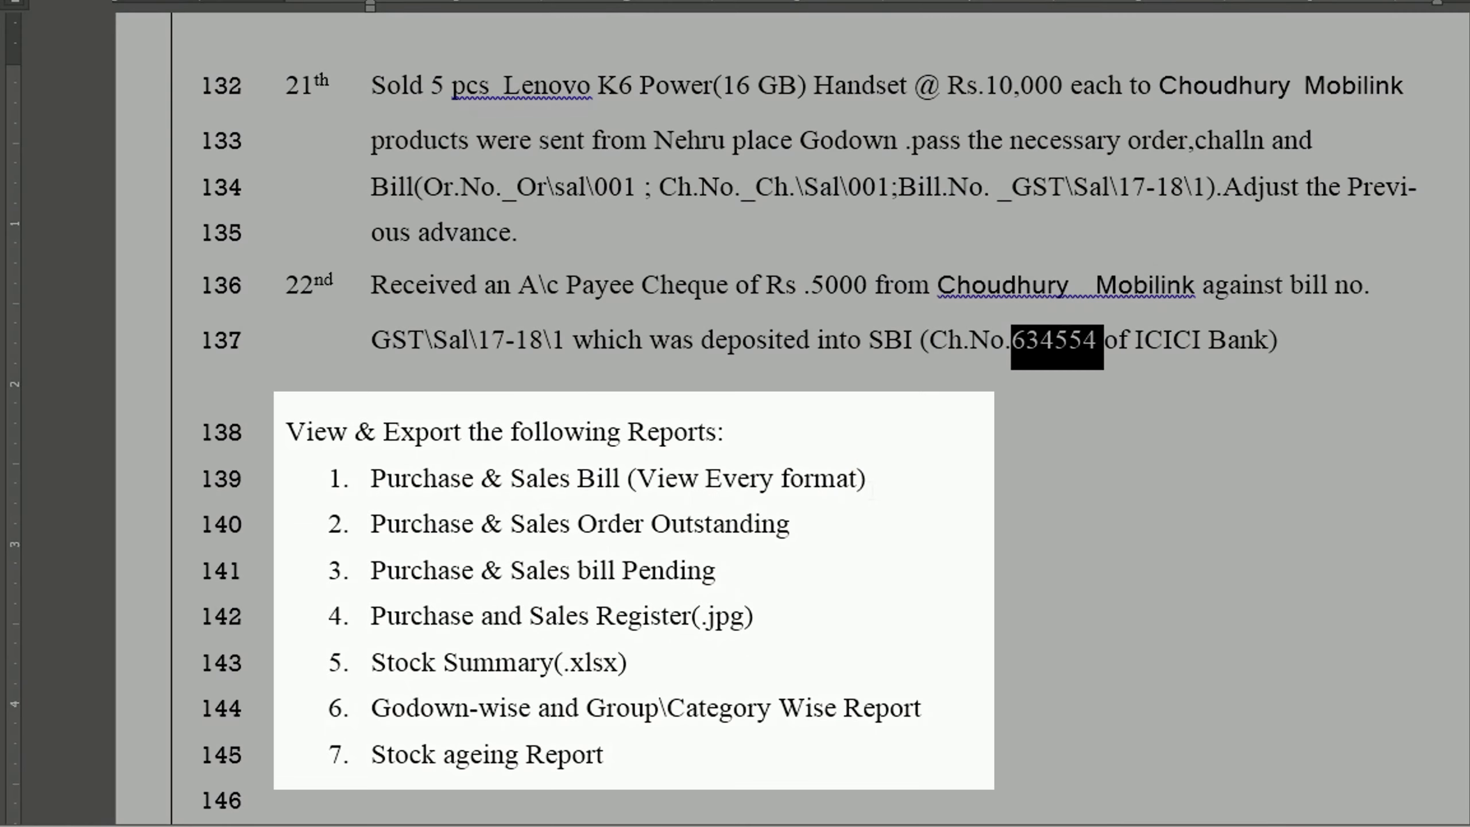
left_click(857, 479)
left_click(831, 536)
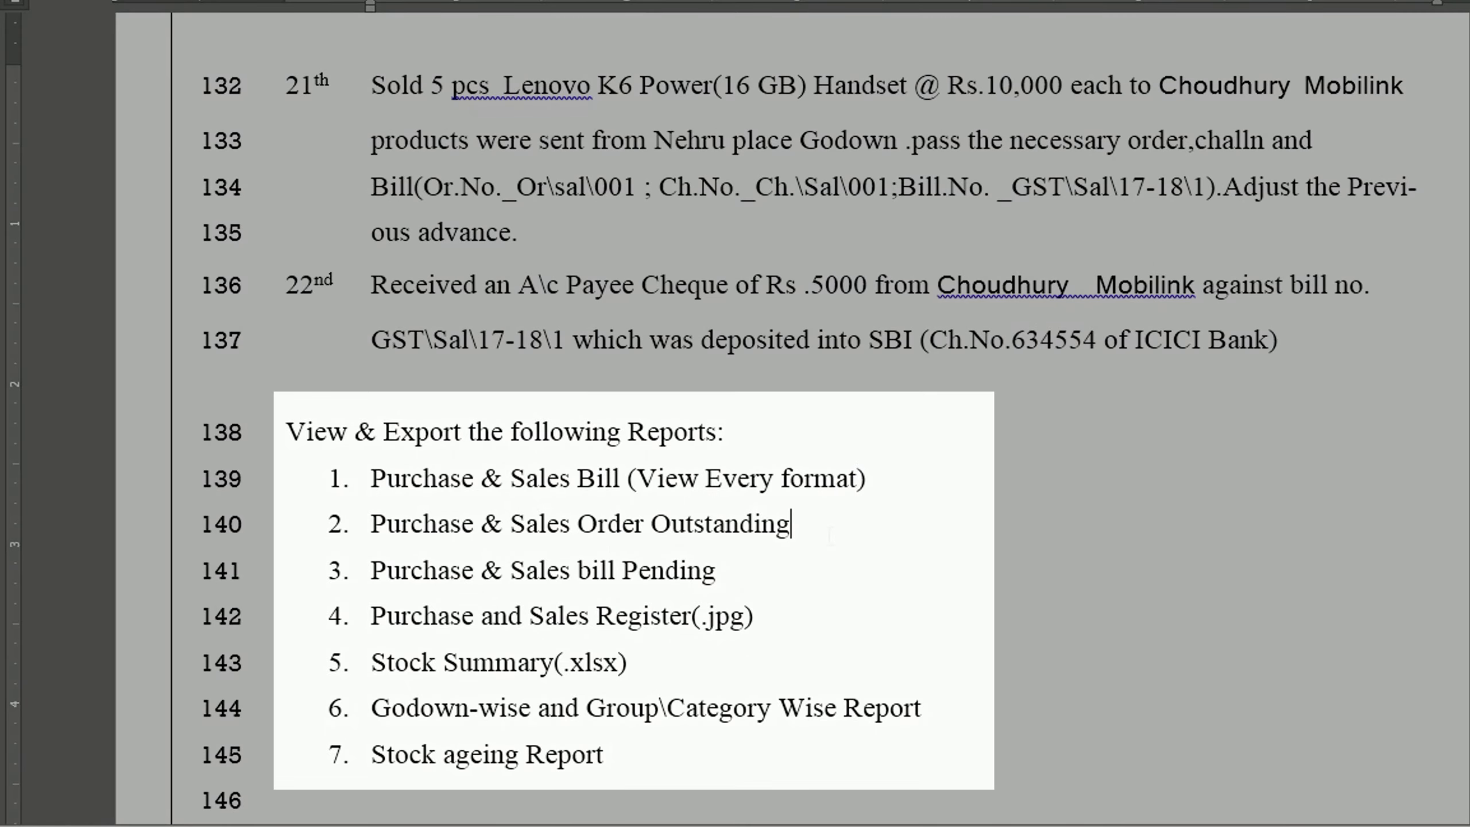
key("Down")
key("Down")
key("Down")
key("Down")
key("Down")
- Return to TallyPrime and open the Day Book for the period 1-Apr-17 to 22-May-17
key("alt+Tab")
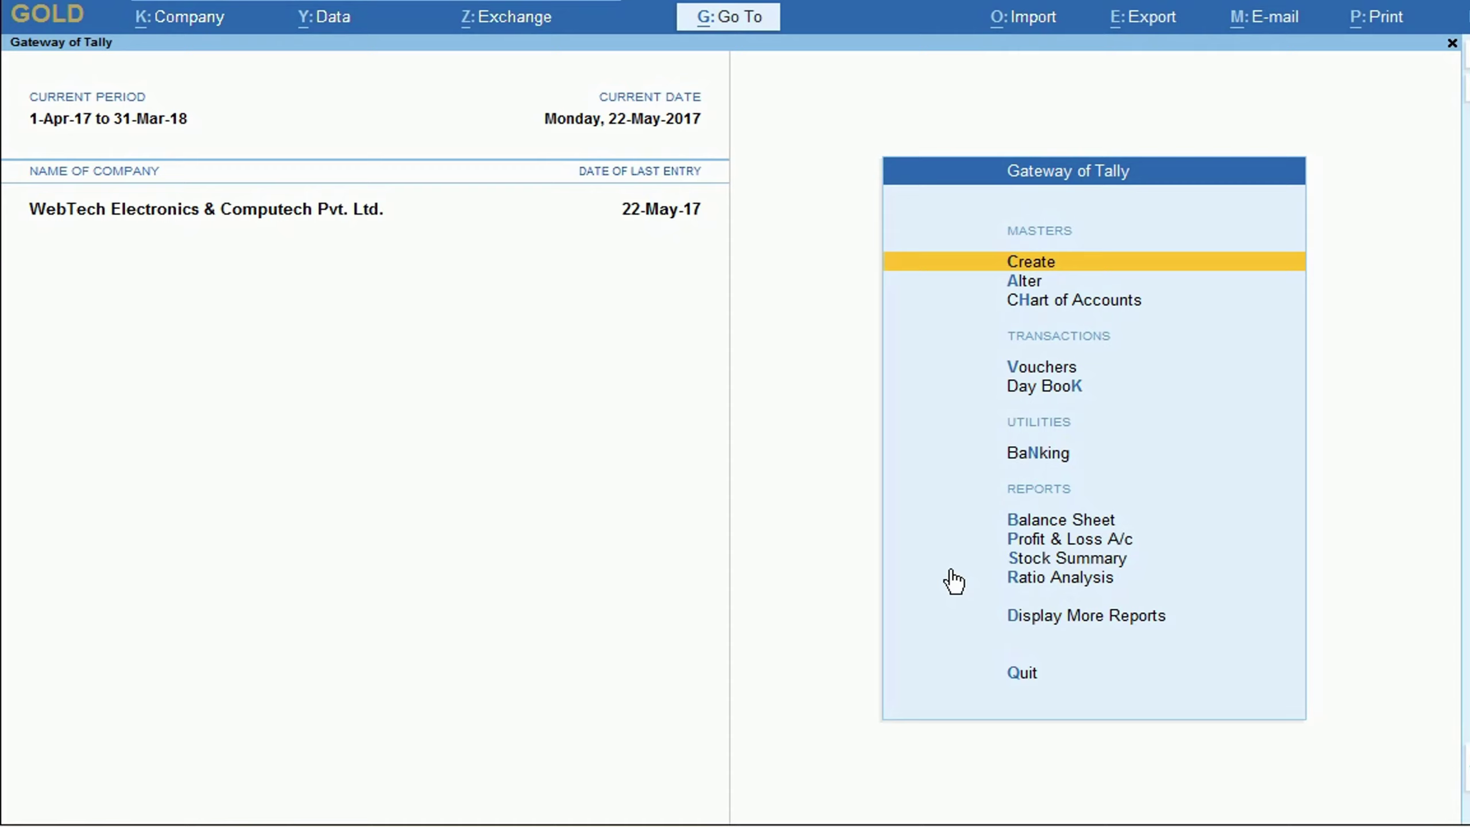
left_click(1105, 618)
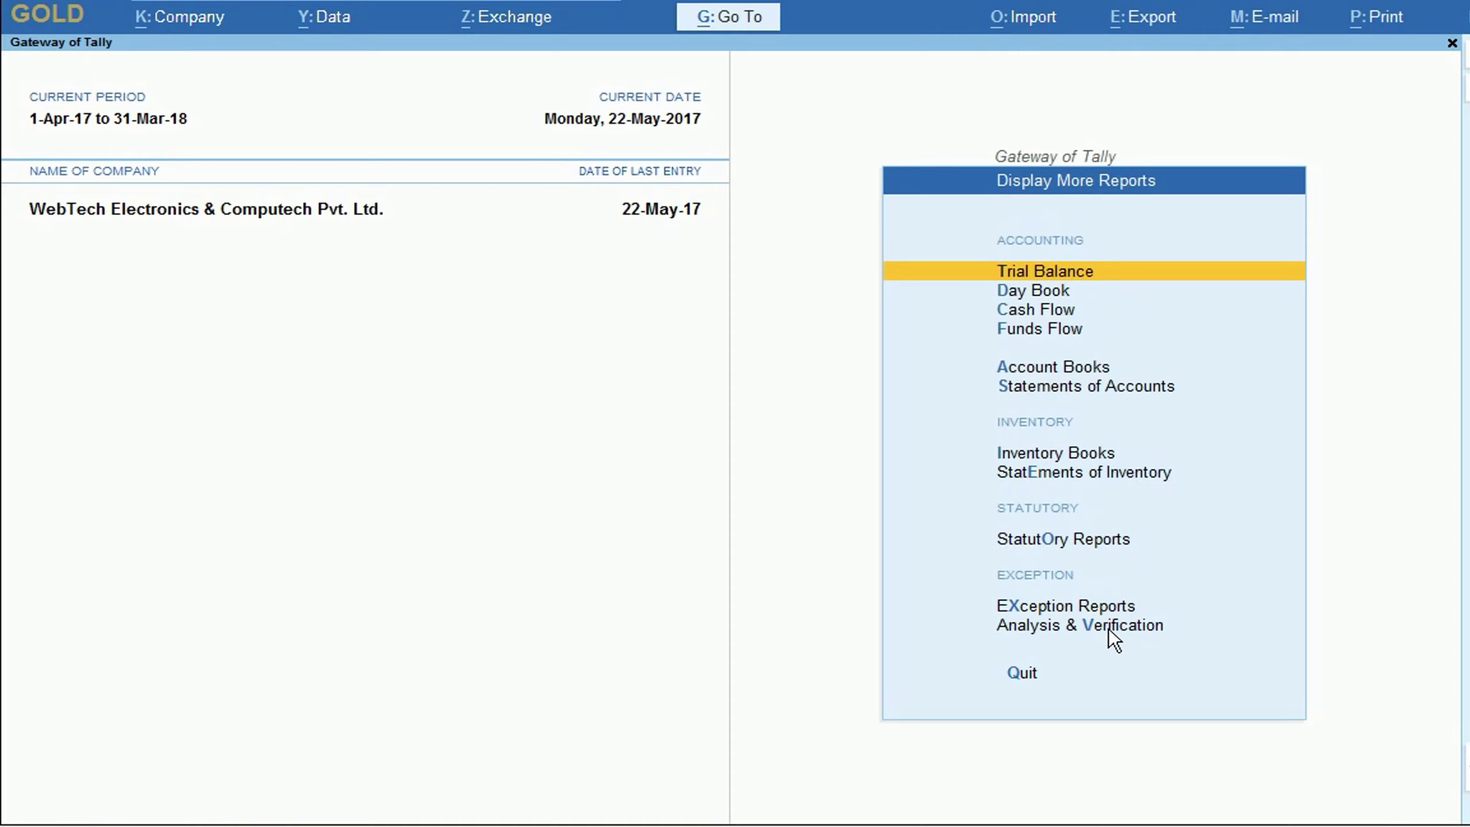
left_click(1034, 292)
key("alt+F2")
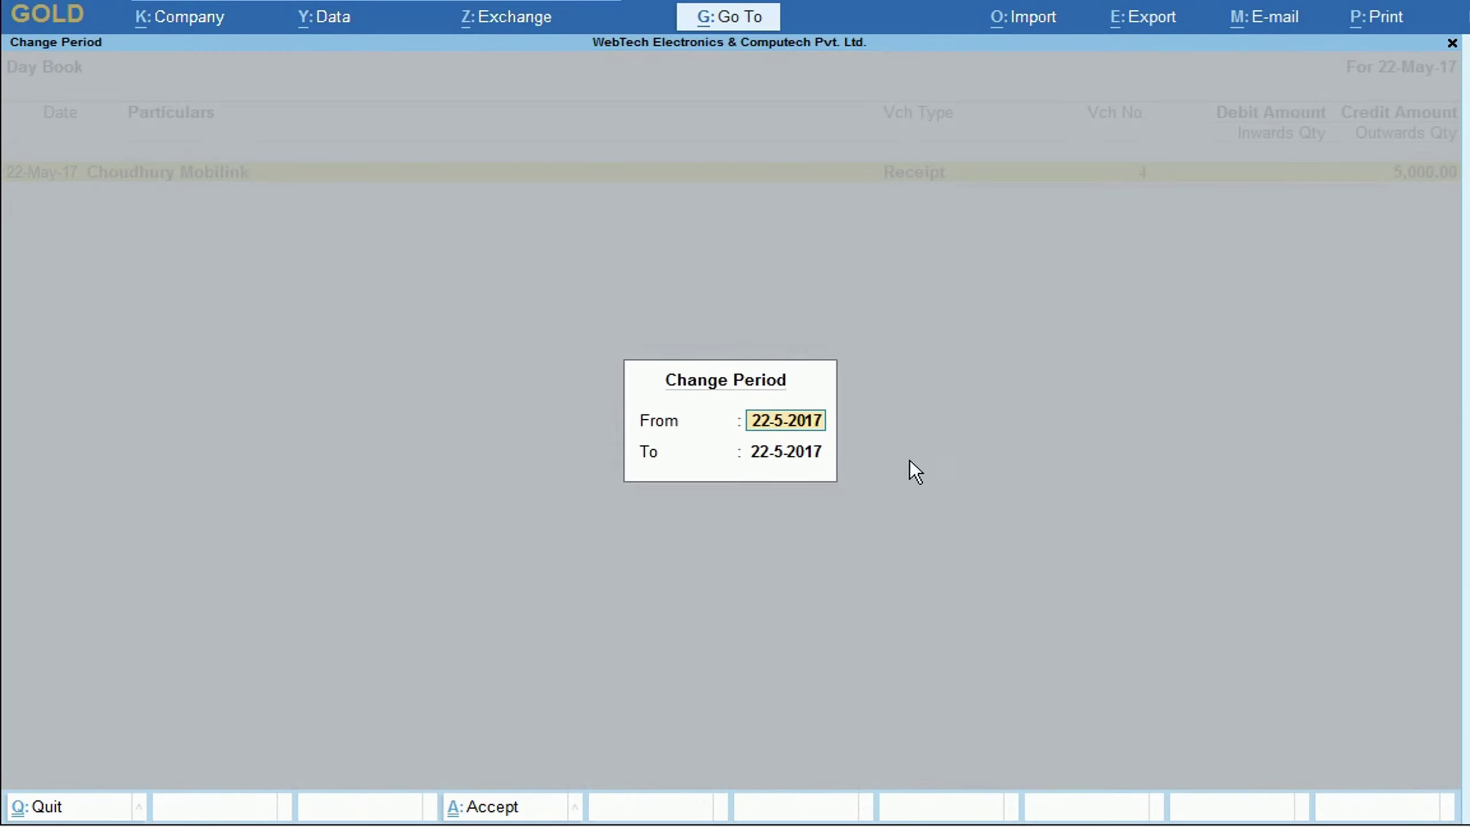
key("BackSpace")
key("Return")
key("BackSpace")
key("Return")
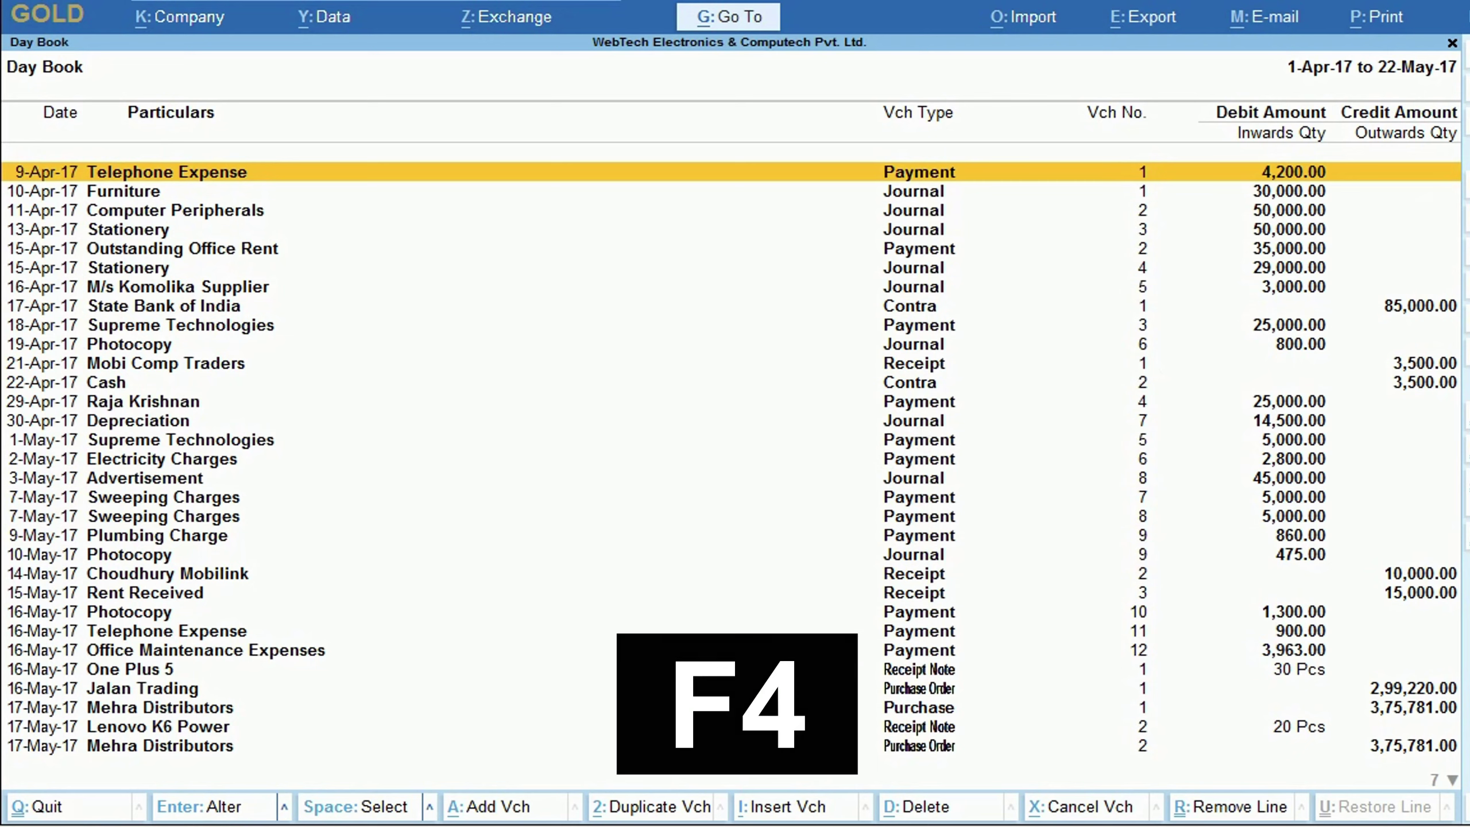
- Limit the Day Book to Purchase vouchers to view the purchase bills
key("F4")
type("Pur")
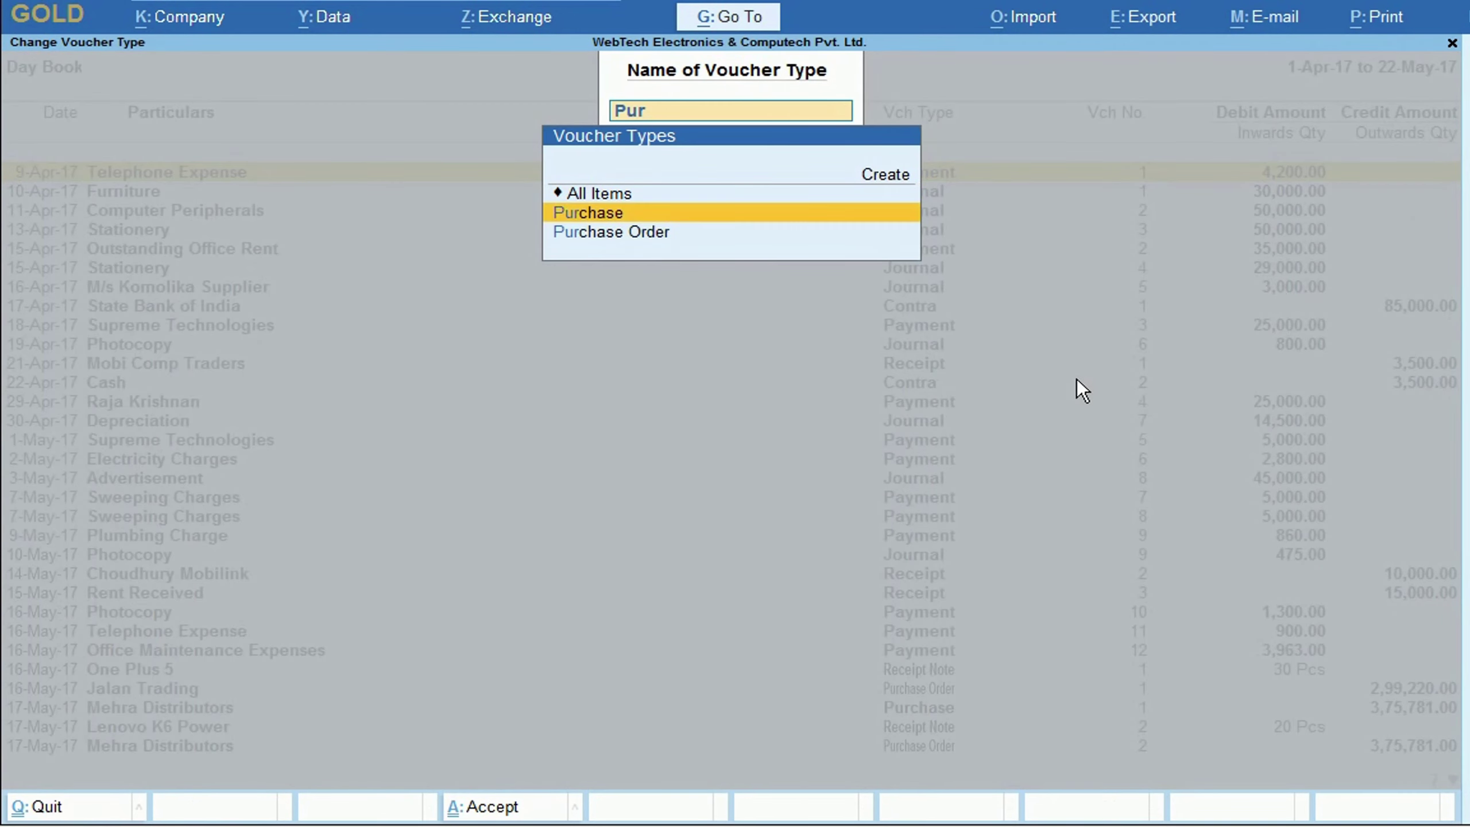
key("Return")
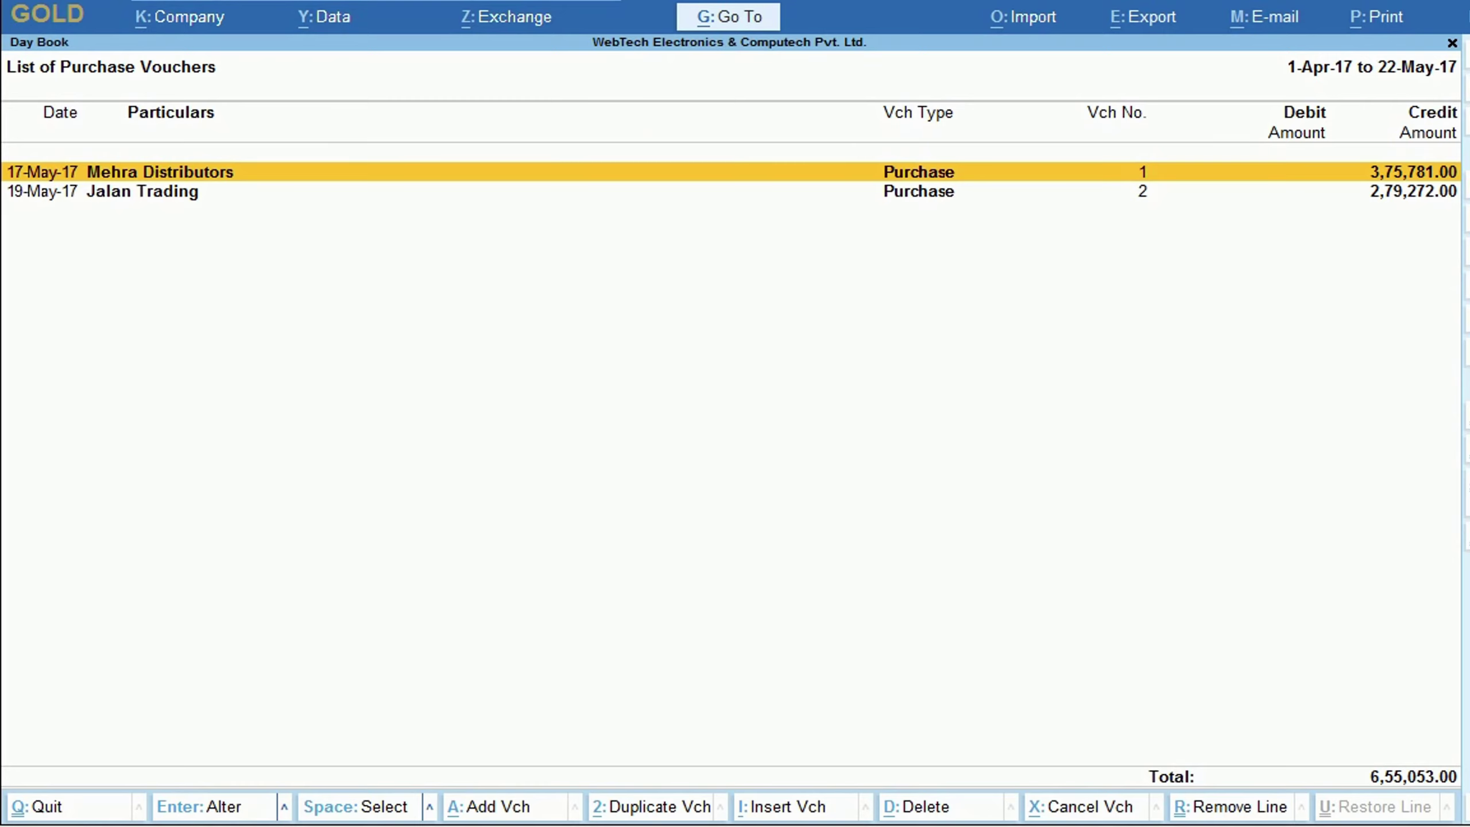
- Limit the Day Book to Sales vouchers and open Choudhury Mobilink's sales voucher
key("F4")
type("Sa")
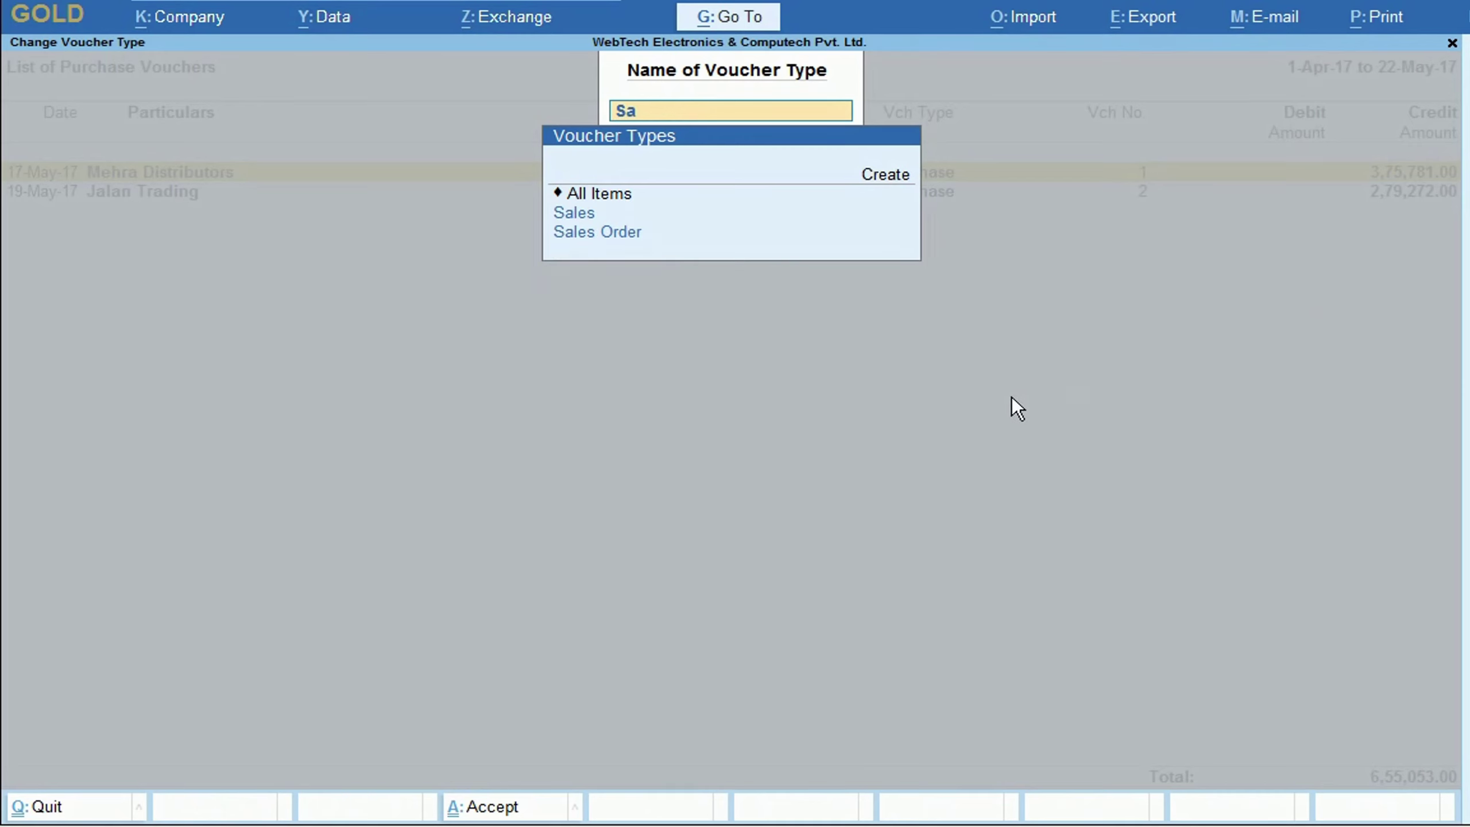
key("Return")
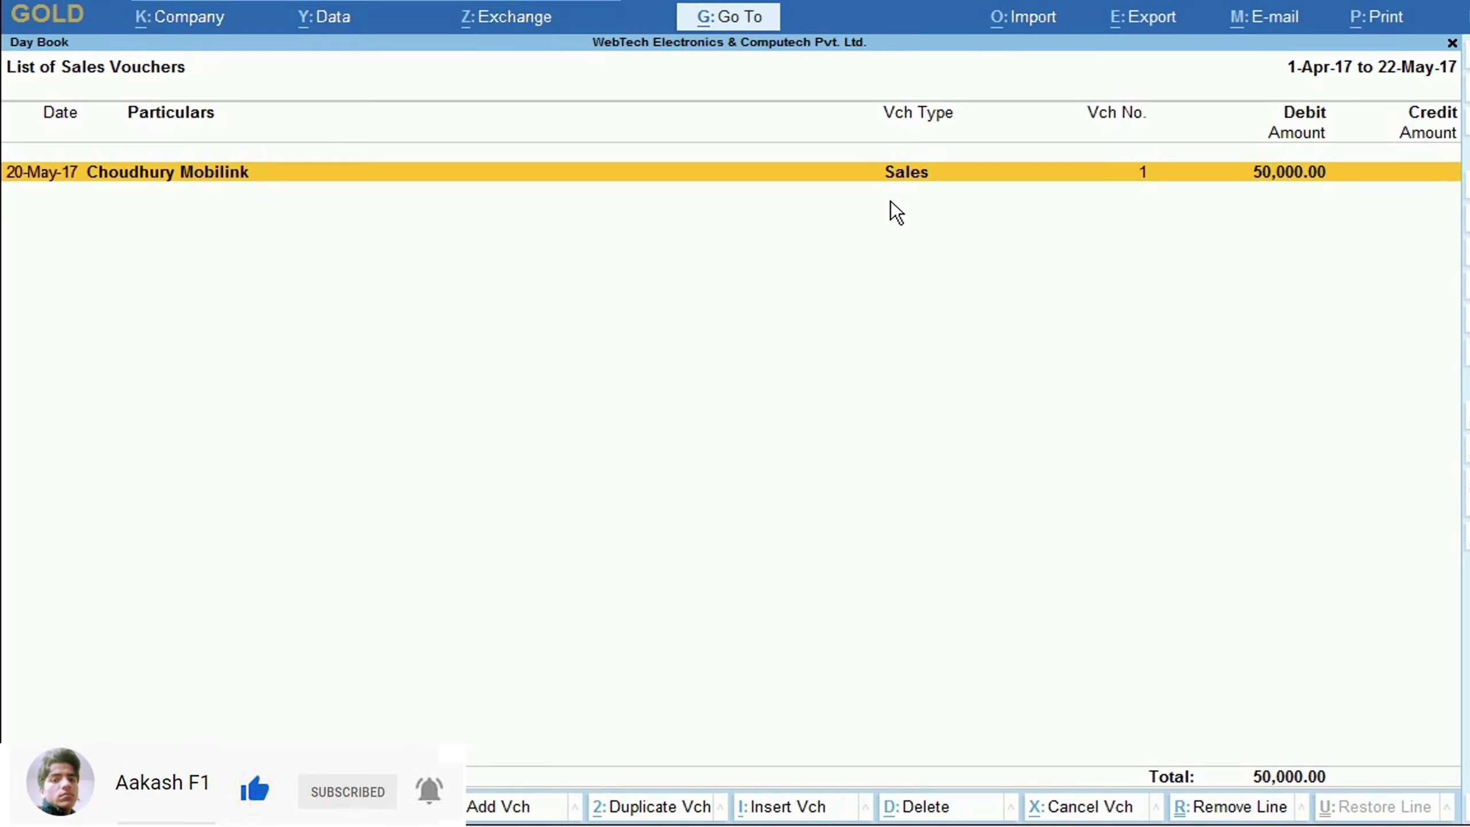
key("Return")
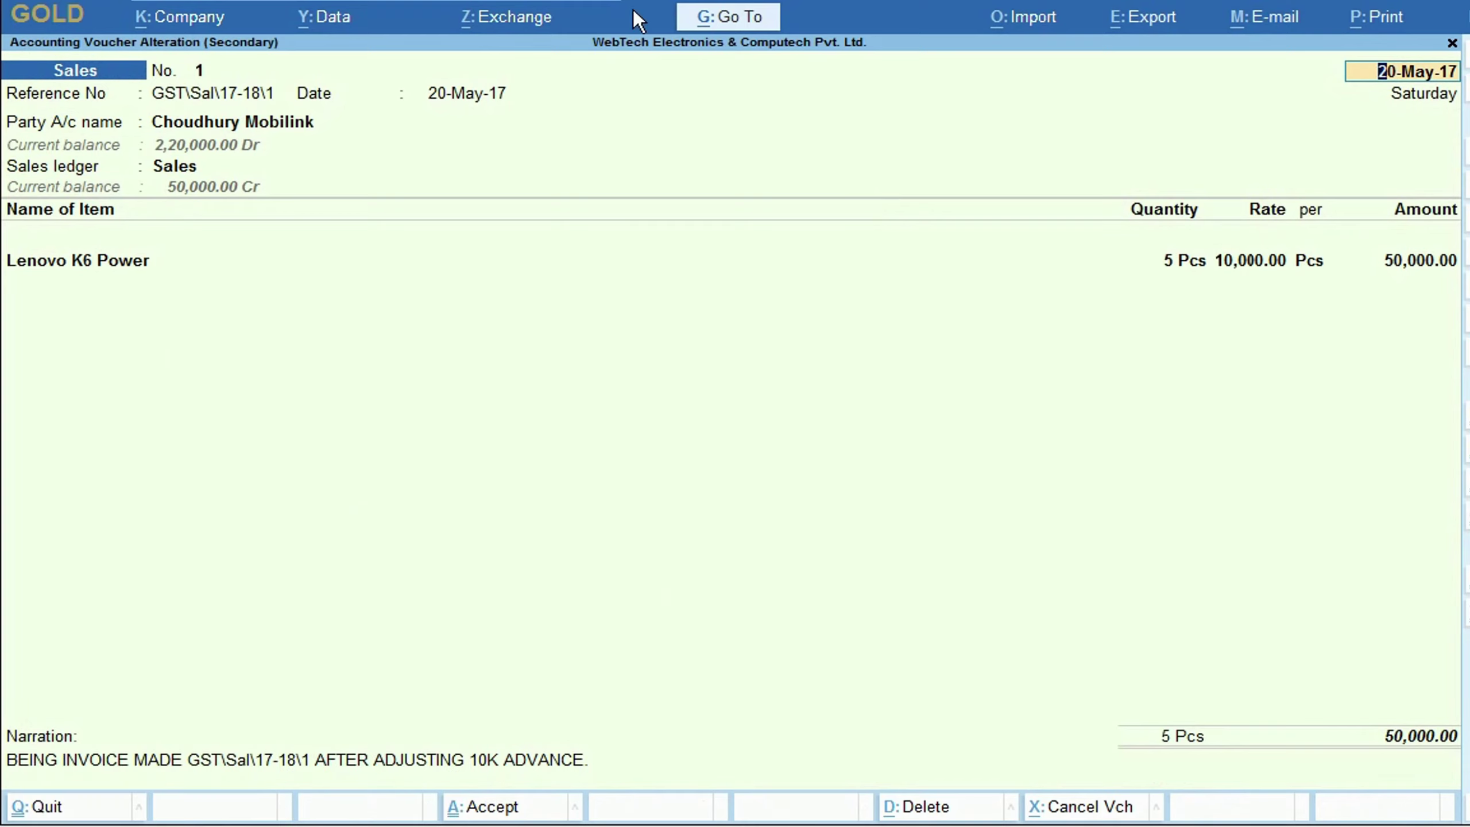
- Set the import/export file location to C:\RLAP DAY 5 REPORTS in the export configuration and create that folder
left_click(1158, 26)
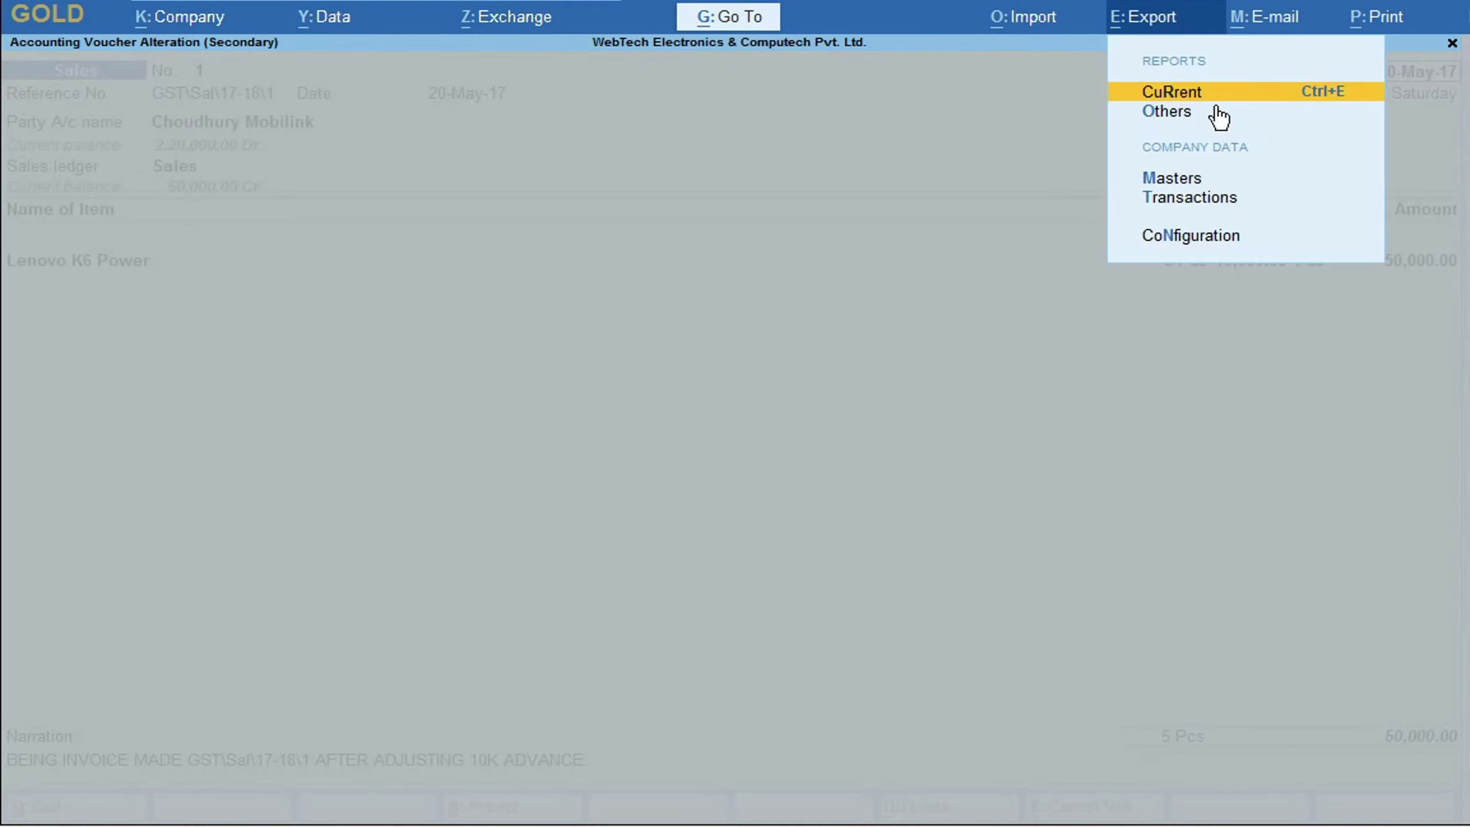
left_click(1215, 237)
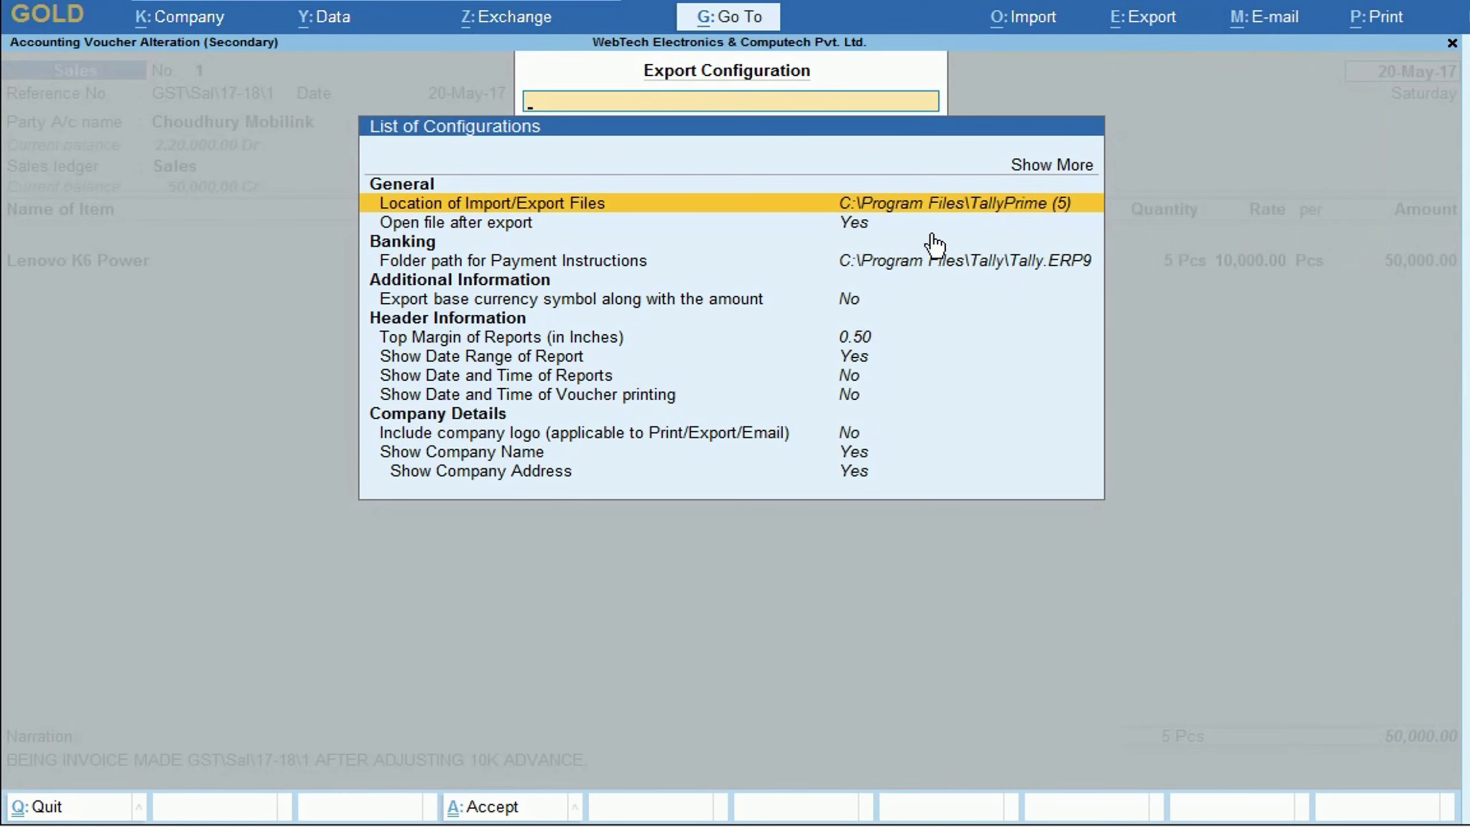
left_click(988, 209)
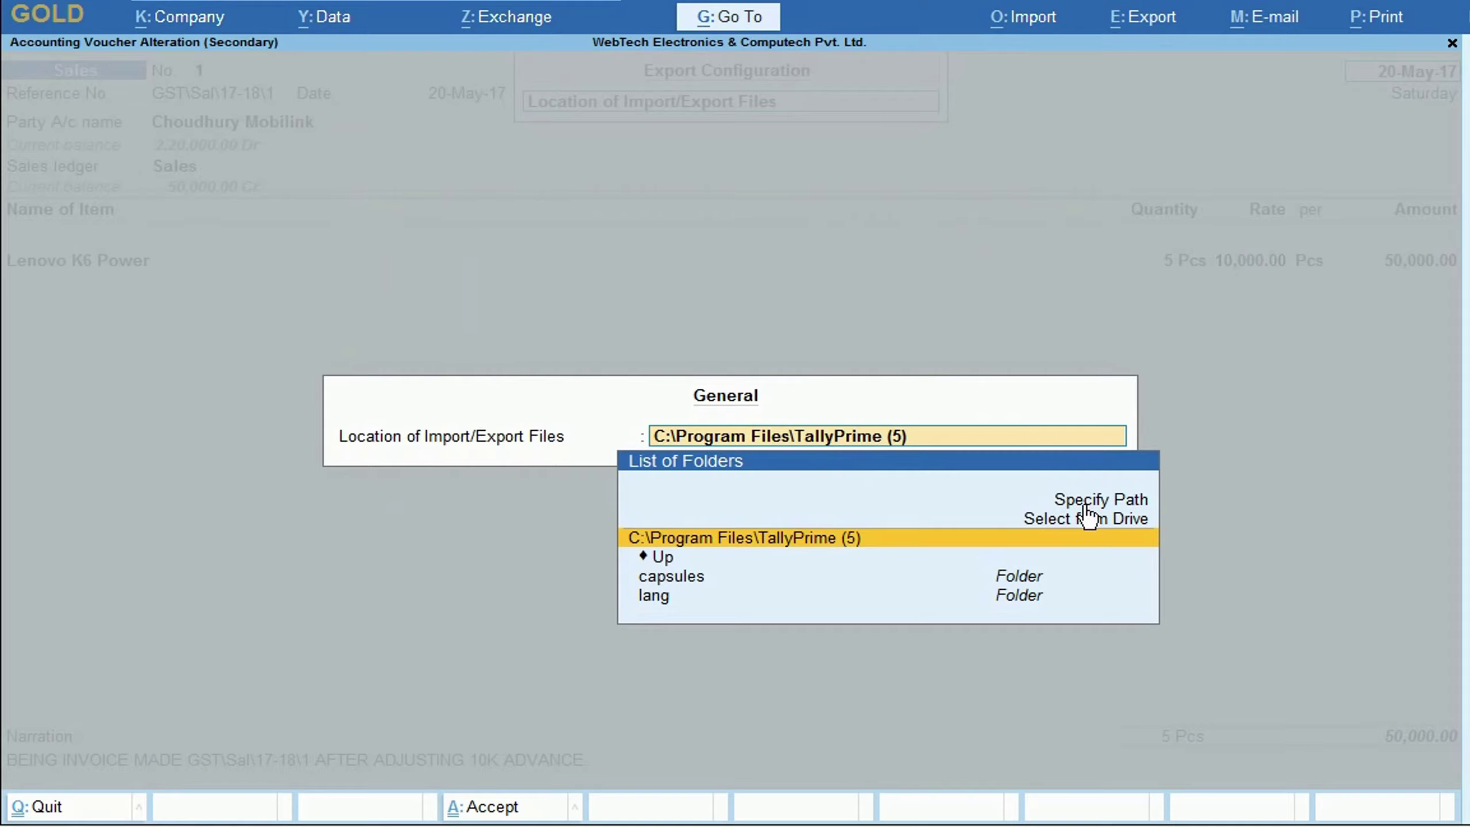
key("Return")
type("C")
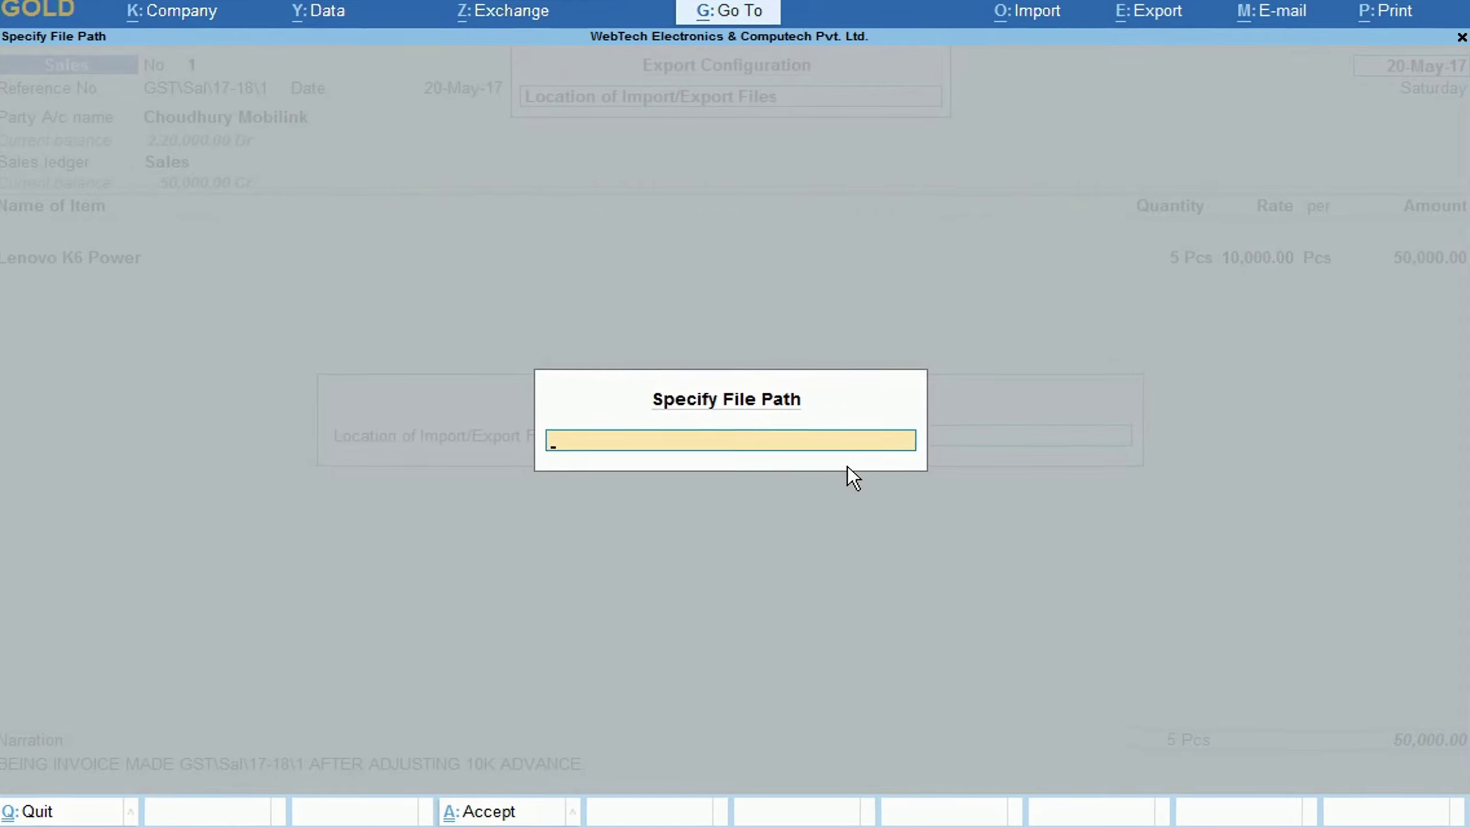
type(":\\")
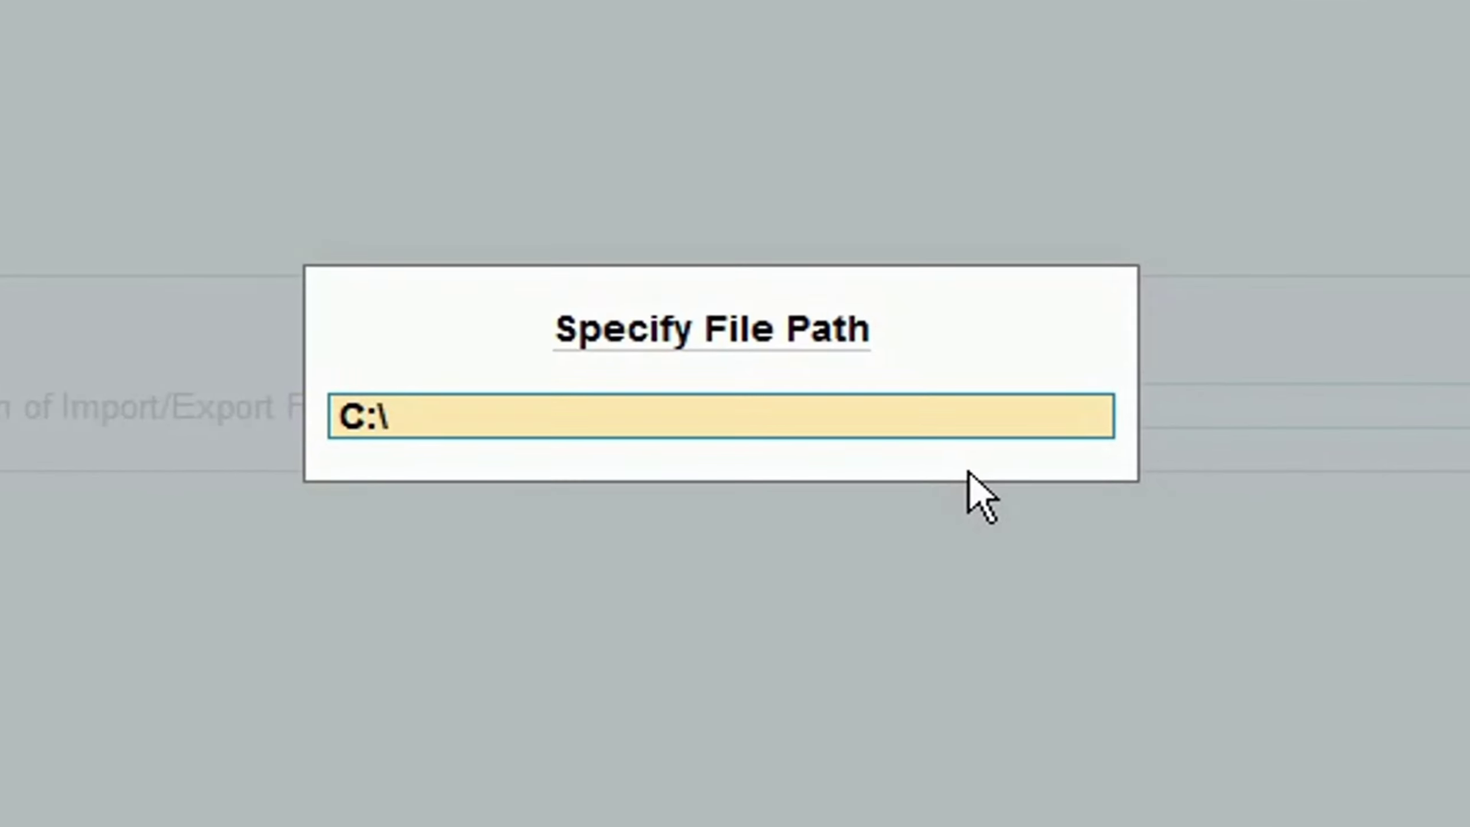
type("RLAP")
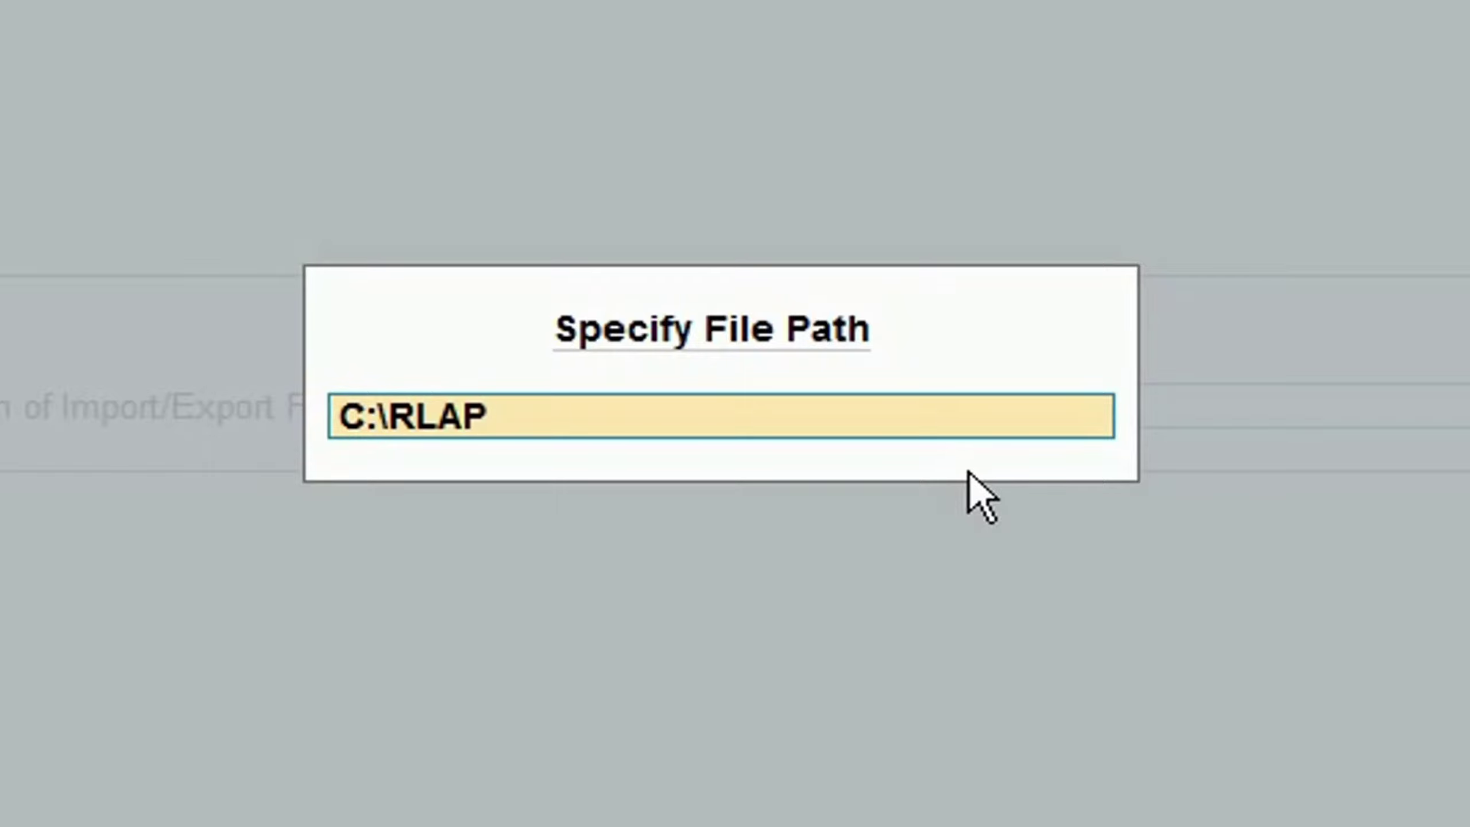
type(" DAY 5")
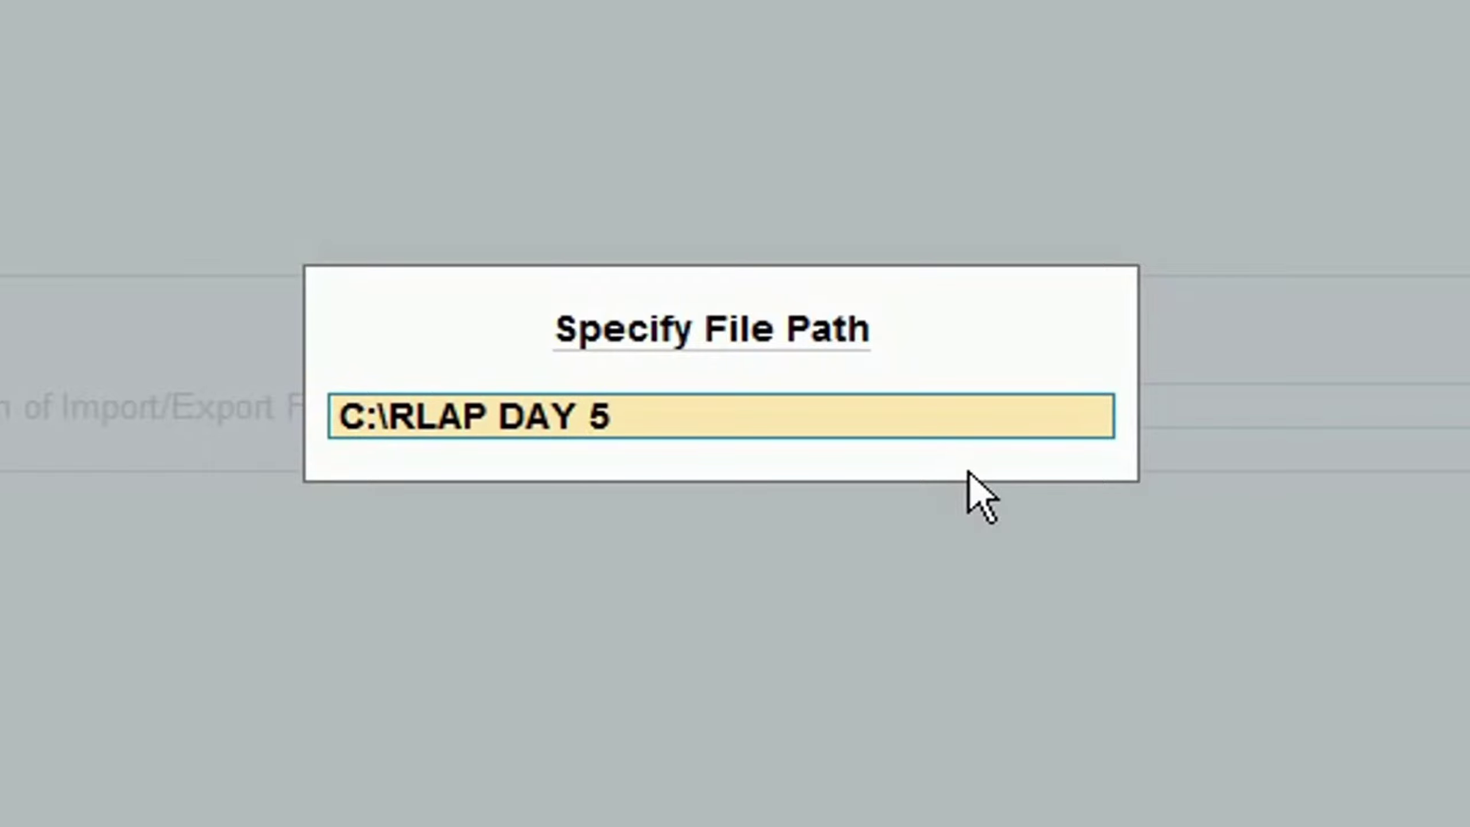
type(" REPORTS")
key("Return")
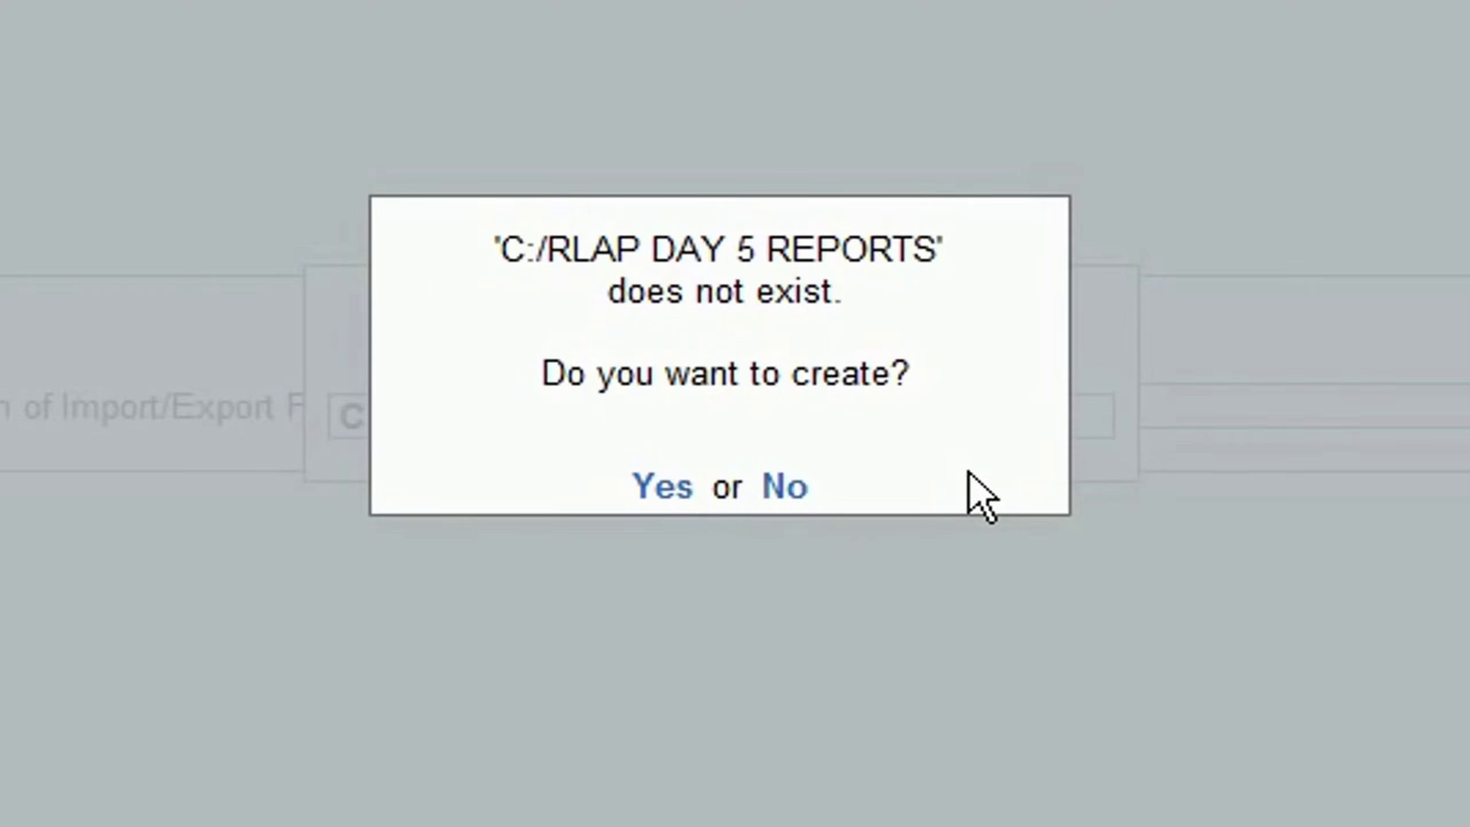
key("y")
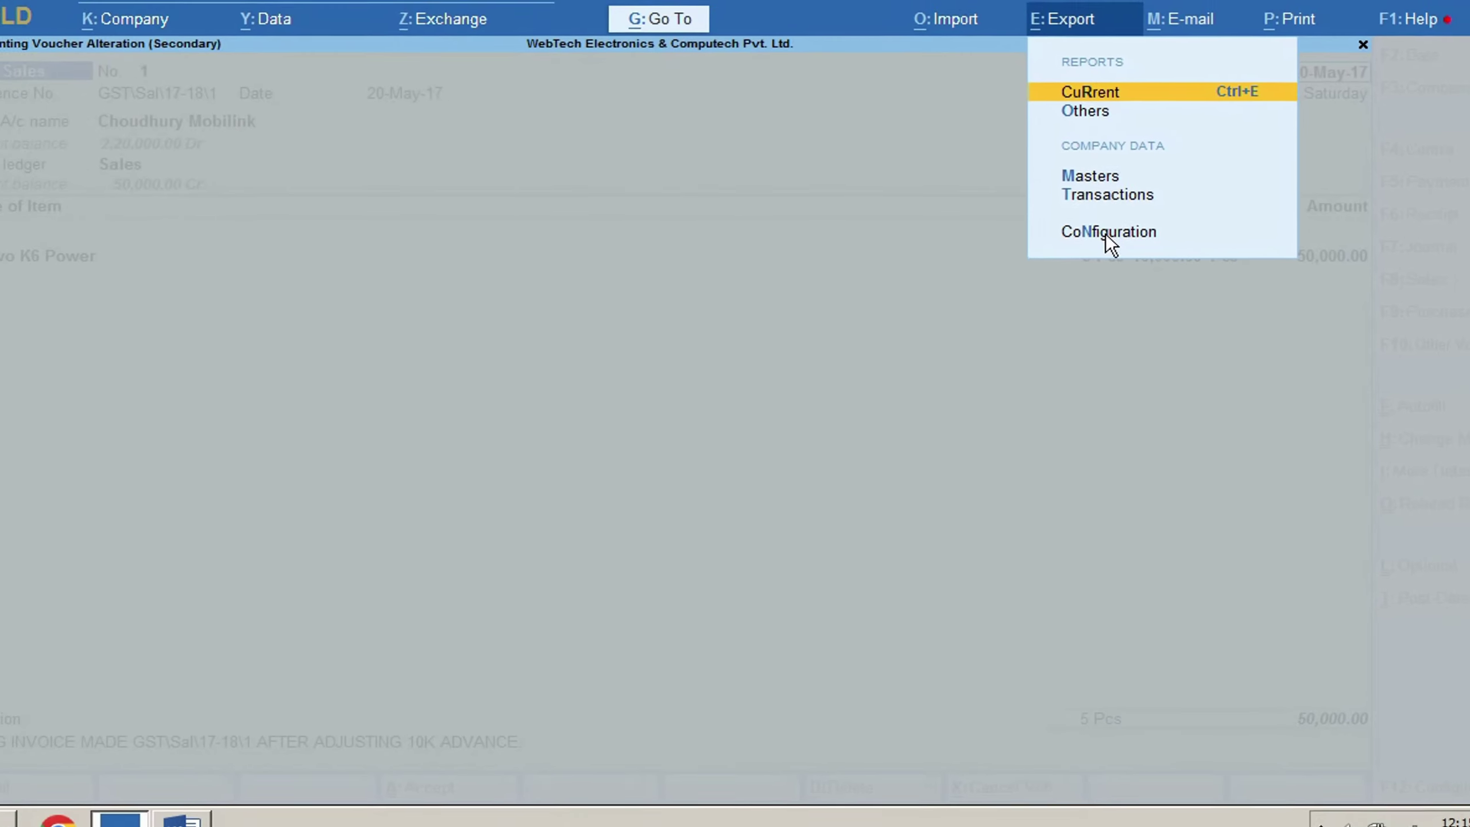
- Set opening the file after export to No in the export configuration and return to the sales voucher
left_click(1088, 250)
key("Down")
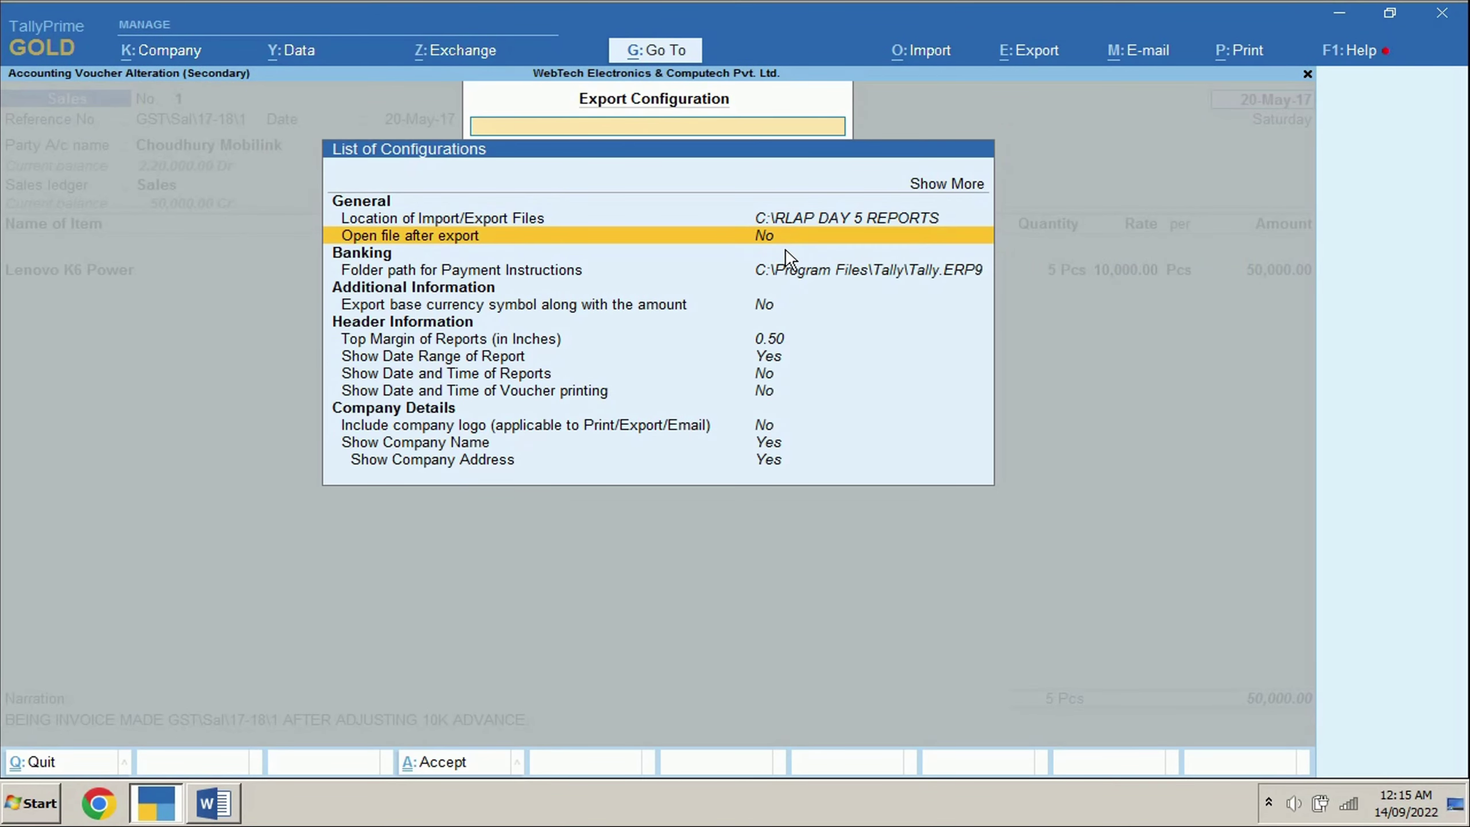
key("Return")
key("Escape")
key("Escape")
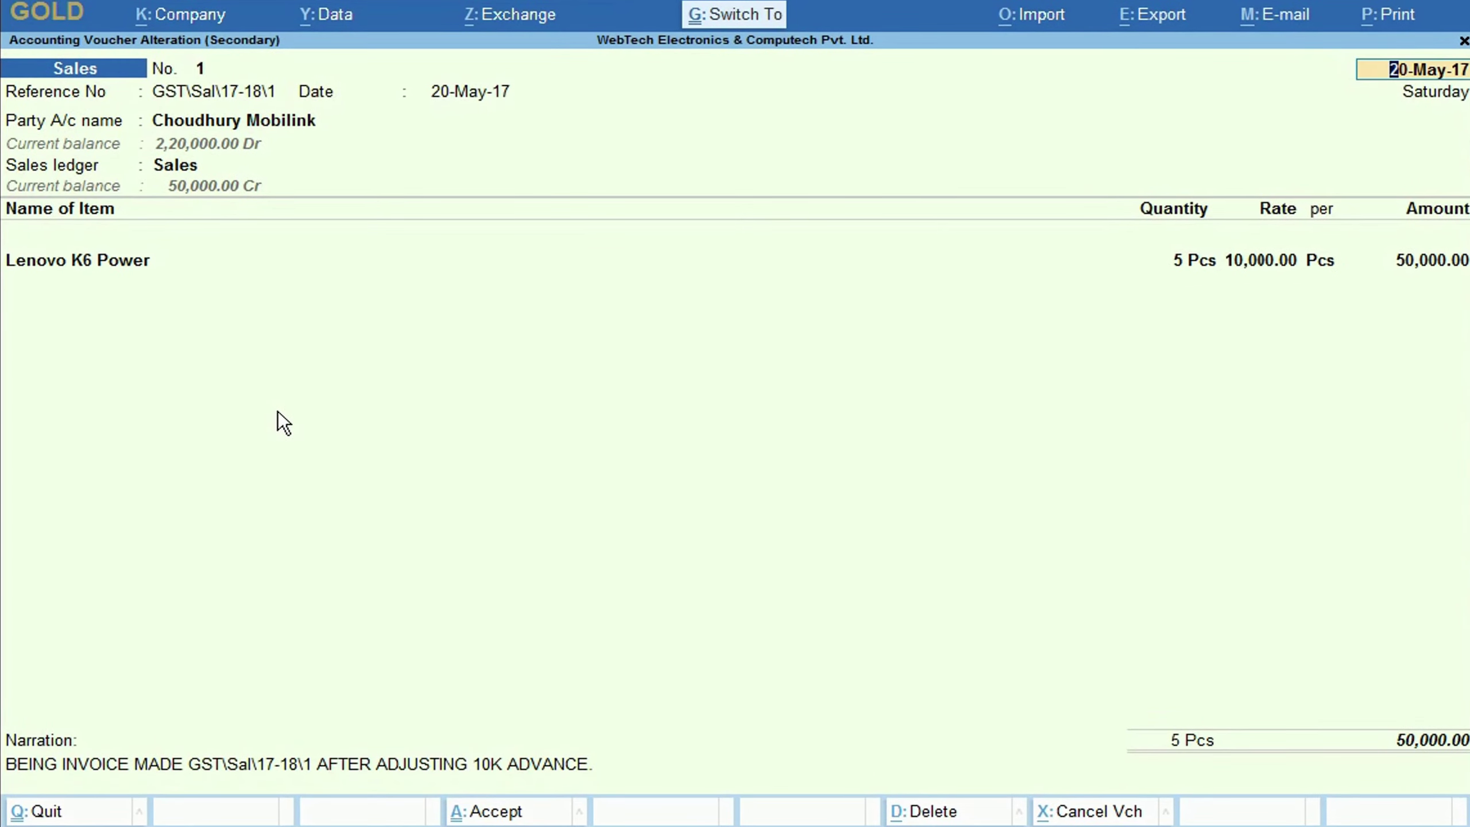
- Preview the printed invoice of Choudhury Mobilink's sales voucher at full zoom and read it through to the declaration
key("ctrl+p")
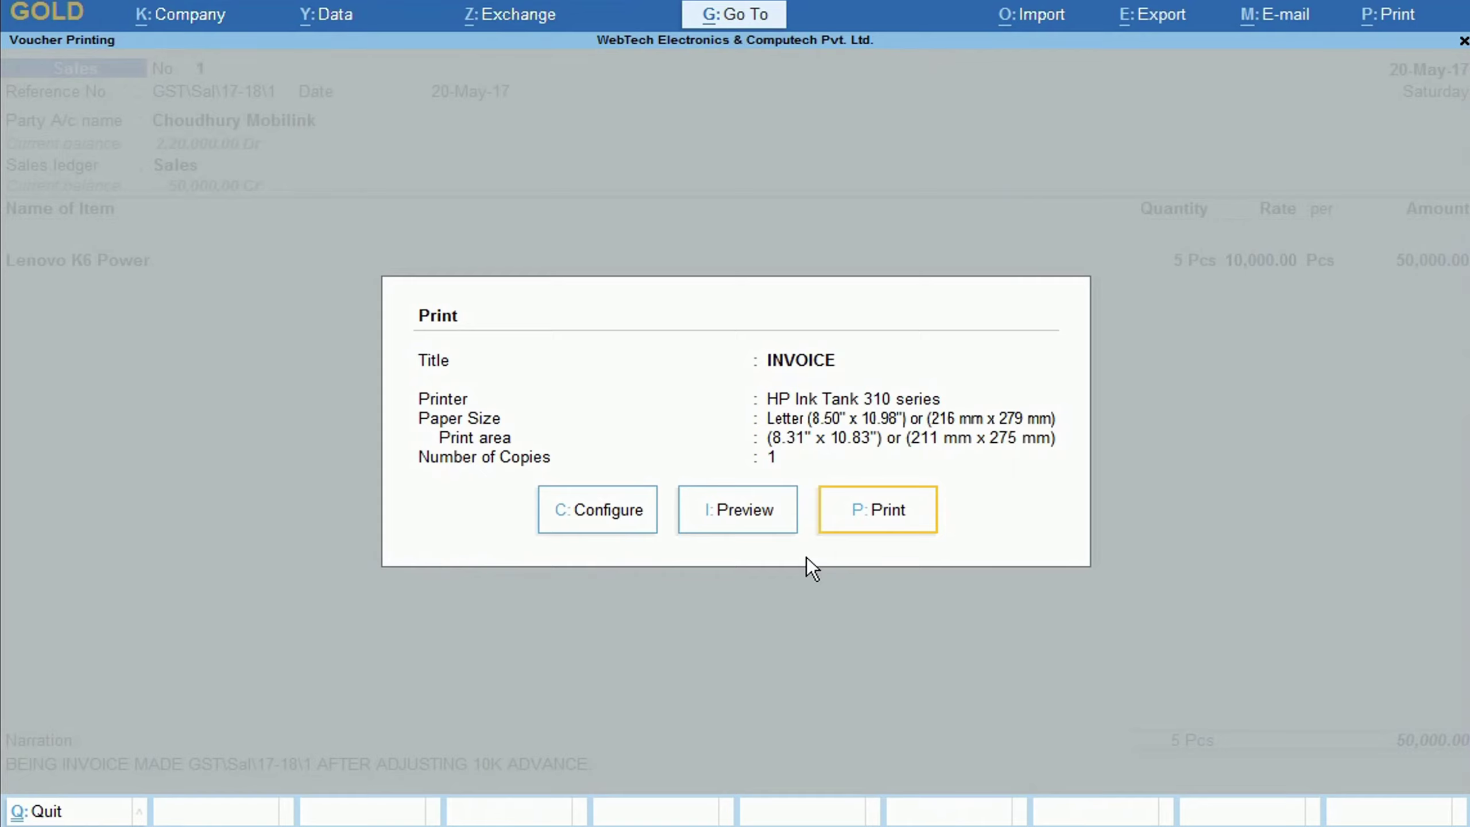
left_click(735, 534)
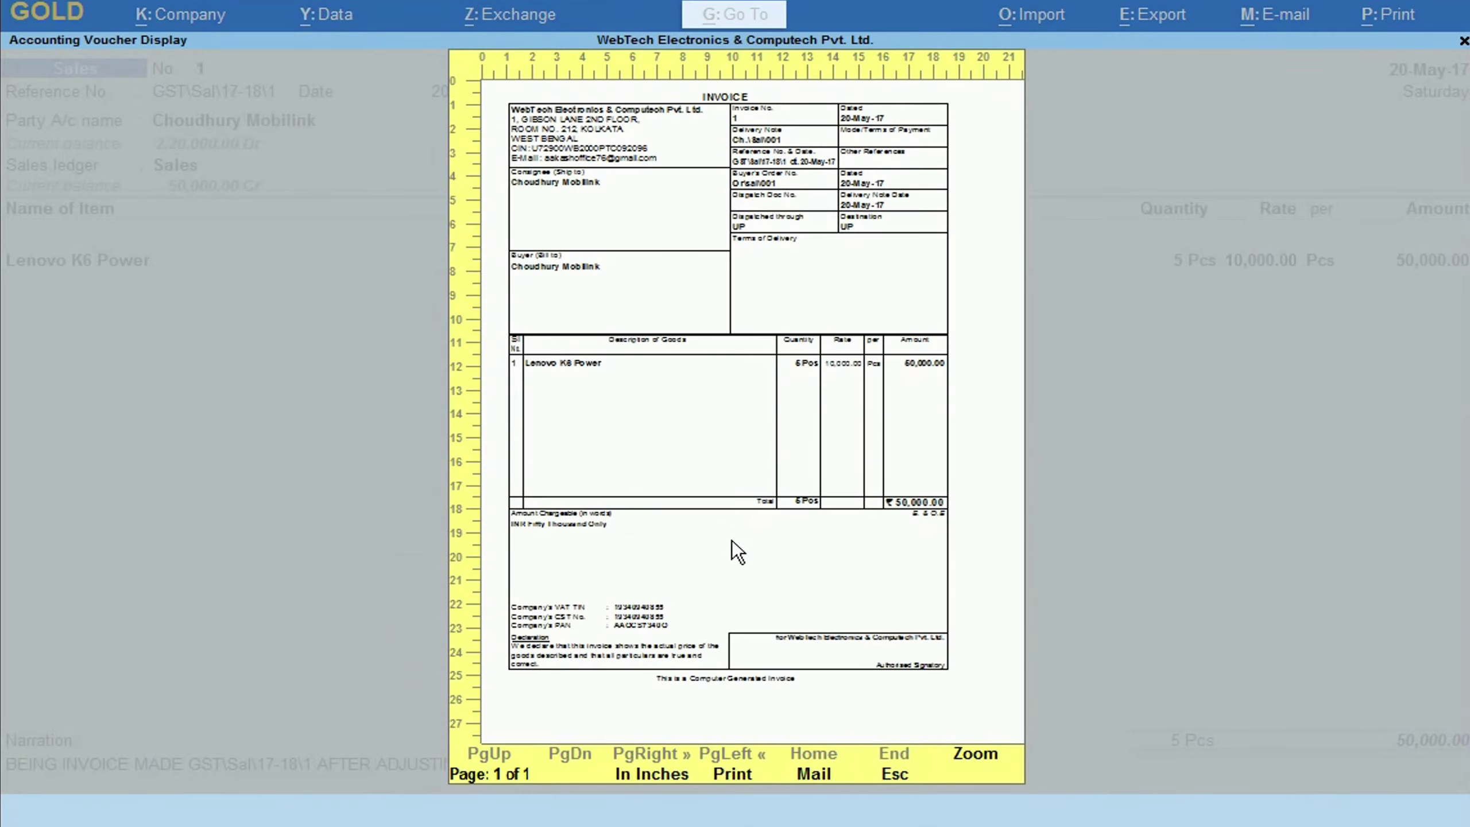
left_click(983, 753)
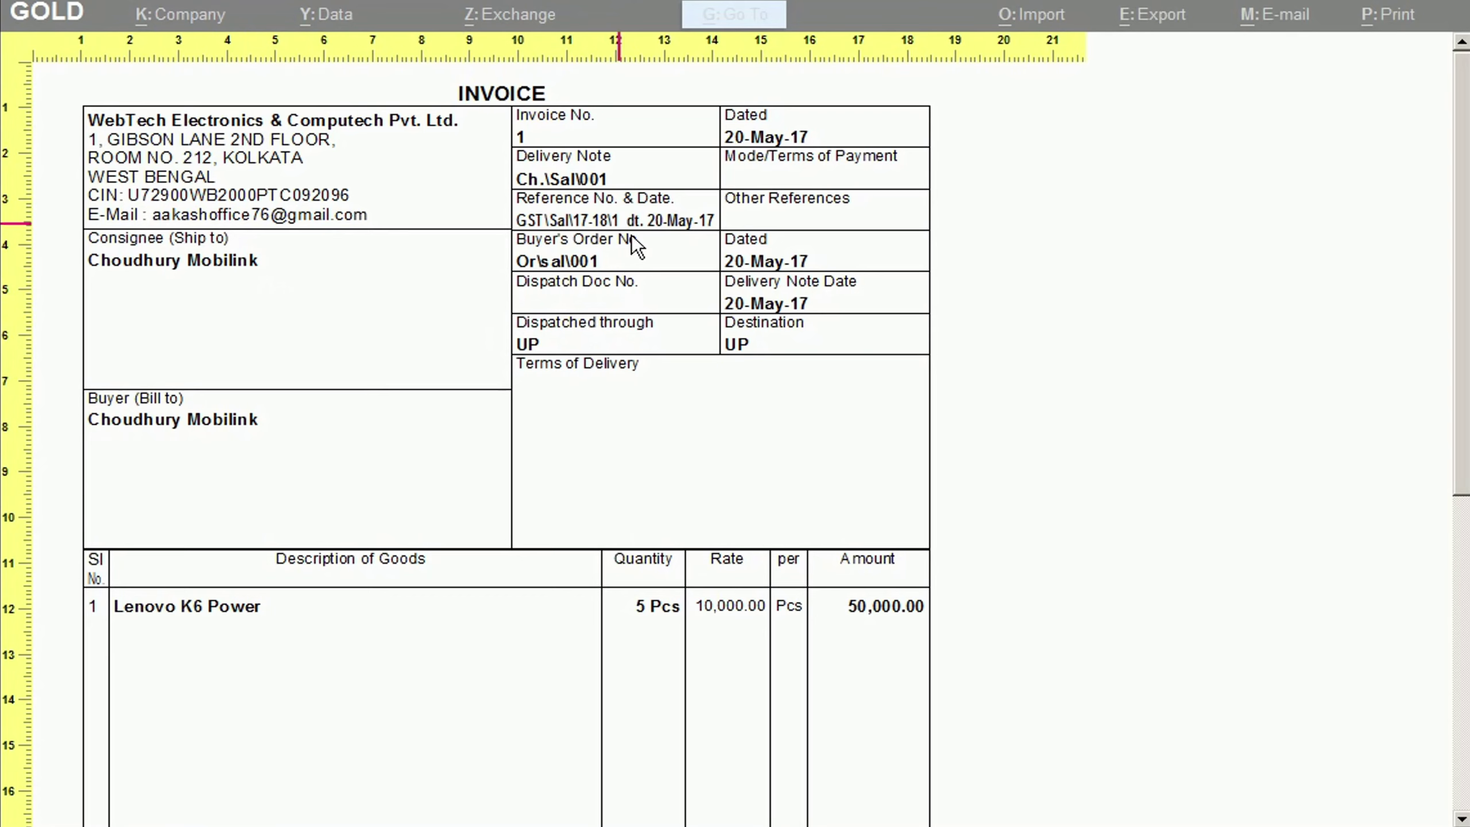
scroll(610, 489, "down", 3)
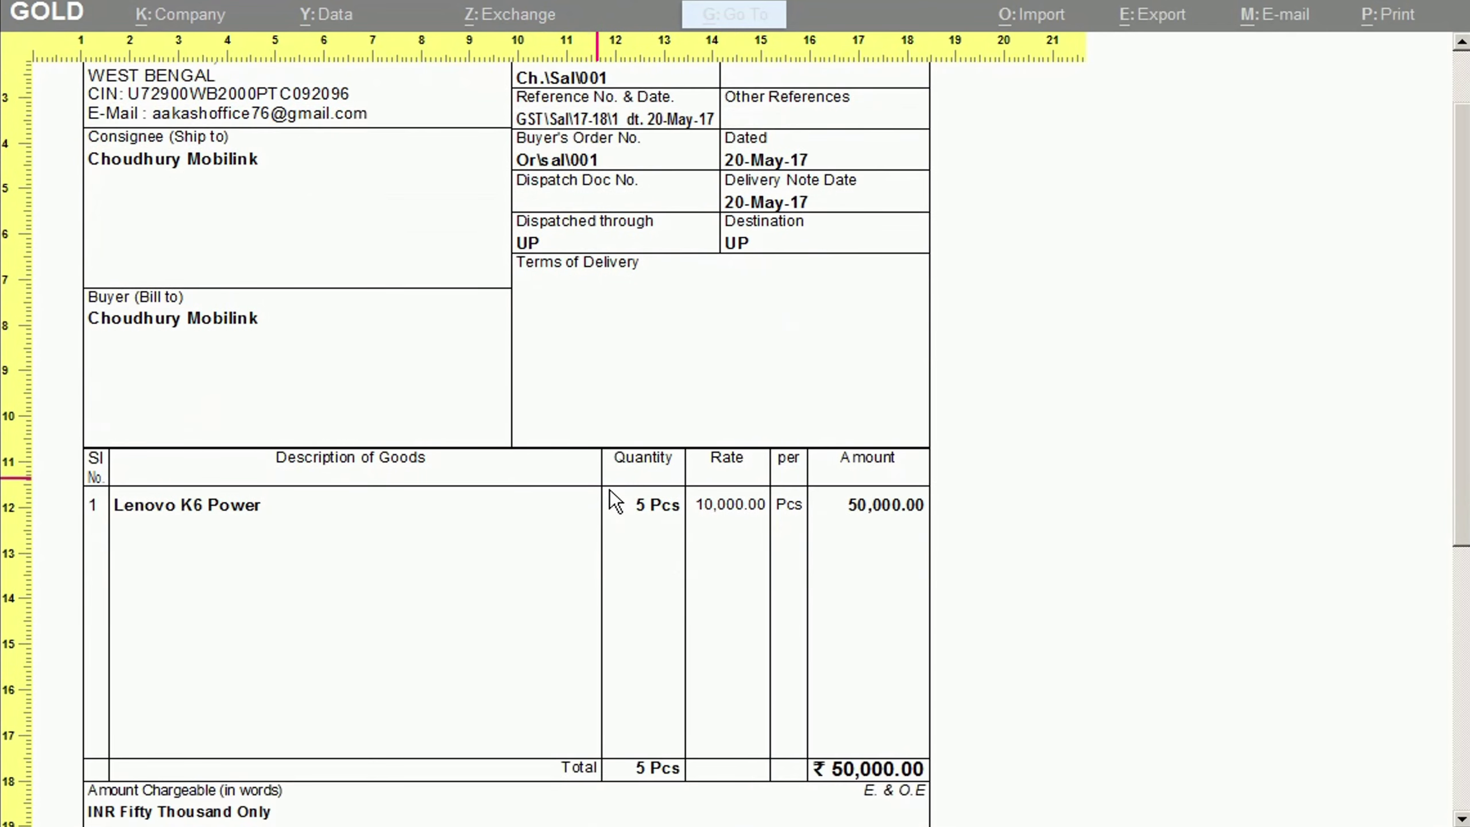
scroll(683, 541, "down", 10)
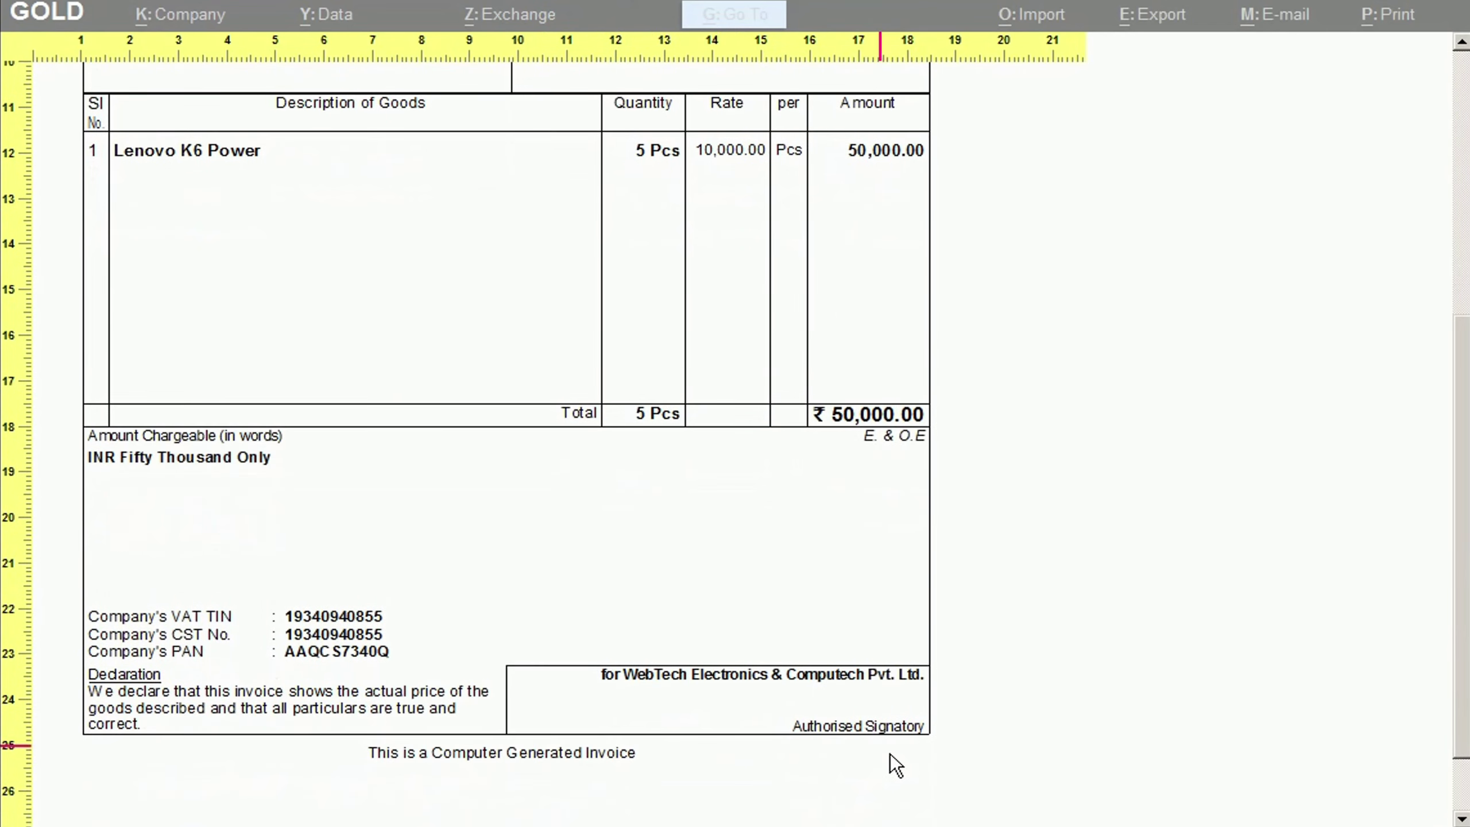
scroll(890, 754, "down", 2)
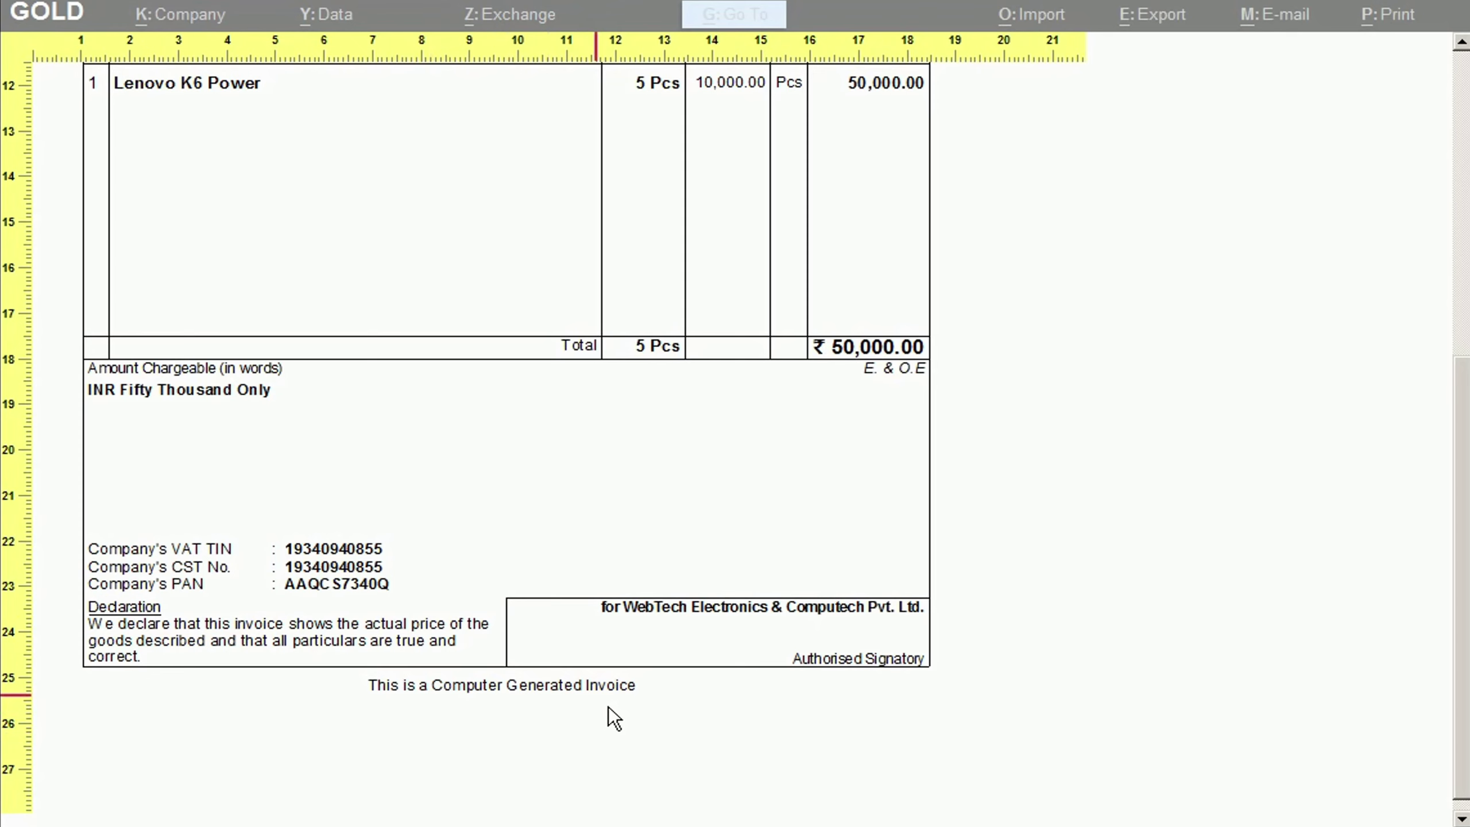
key("alt+z")
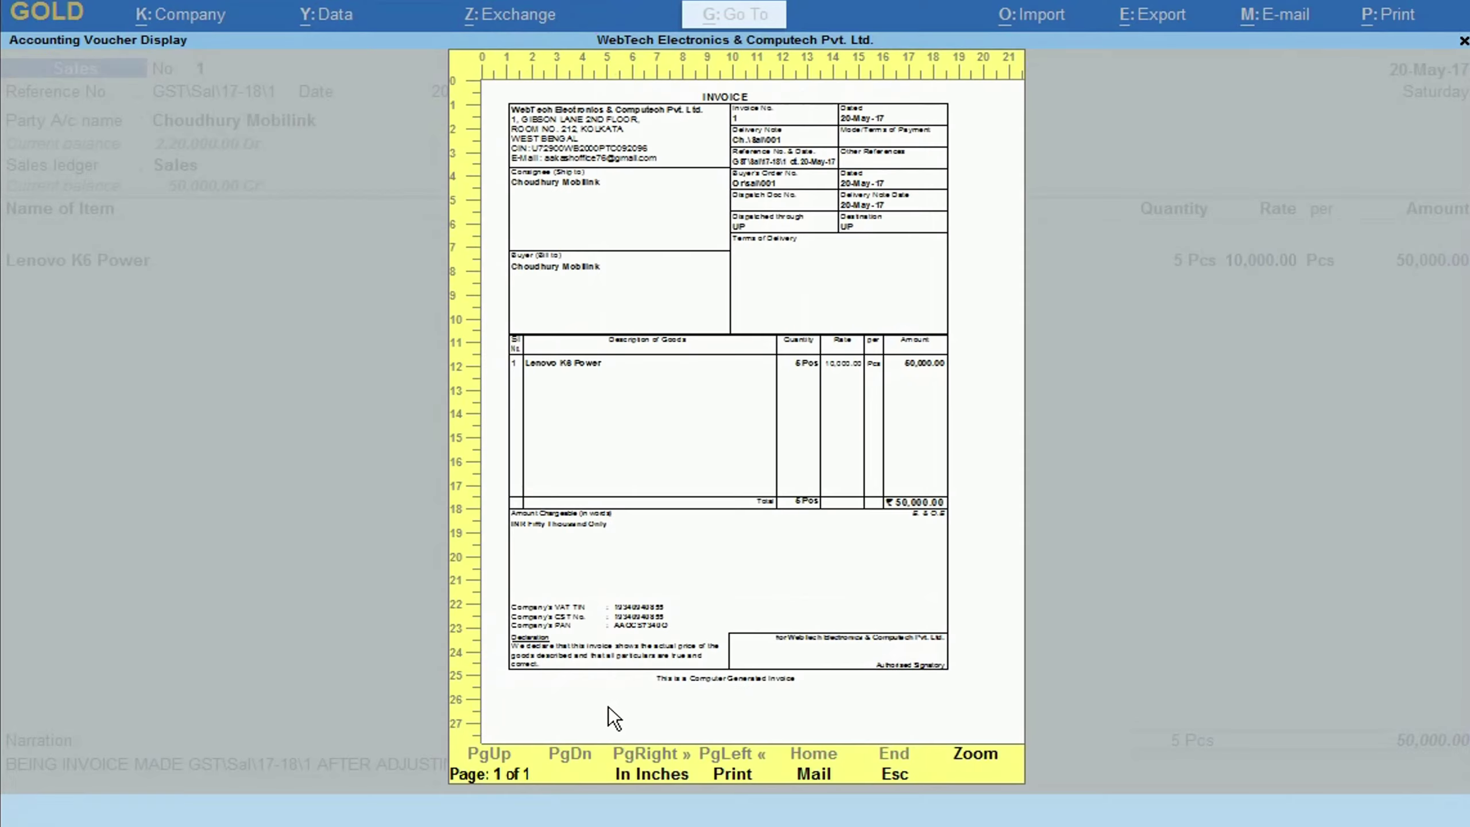
key("Escape")
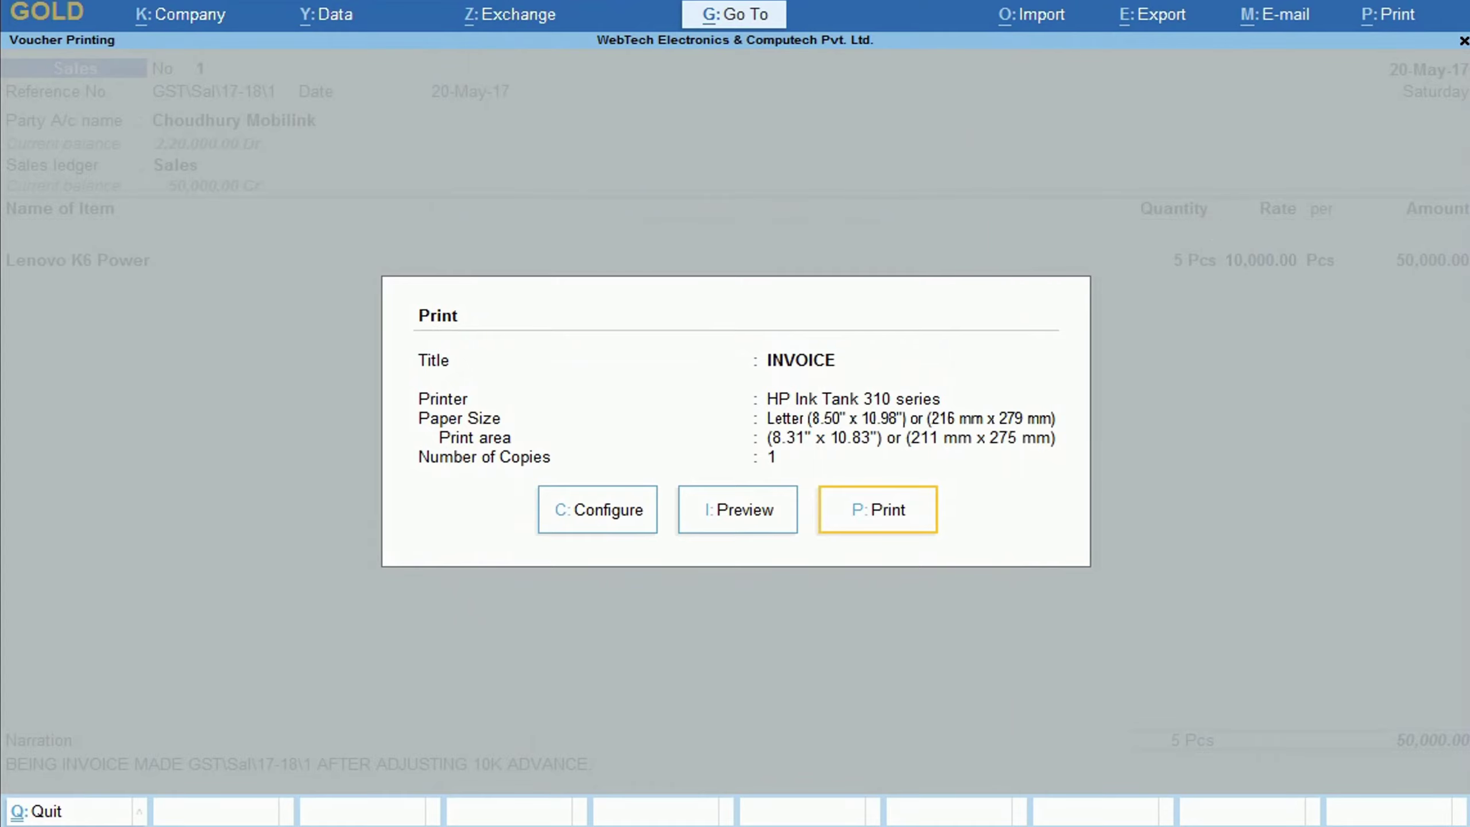
- Start exporting the current sales voucher and set the file format to PDF (Read-only document) with digital signature Not Applicable
key("alt+e")
left_click(1236, 90)
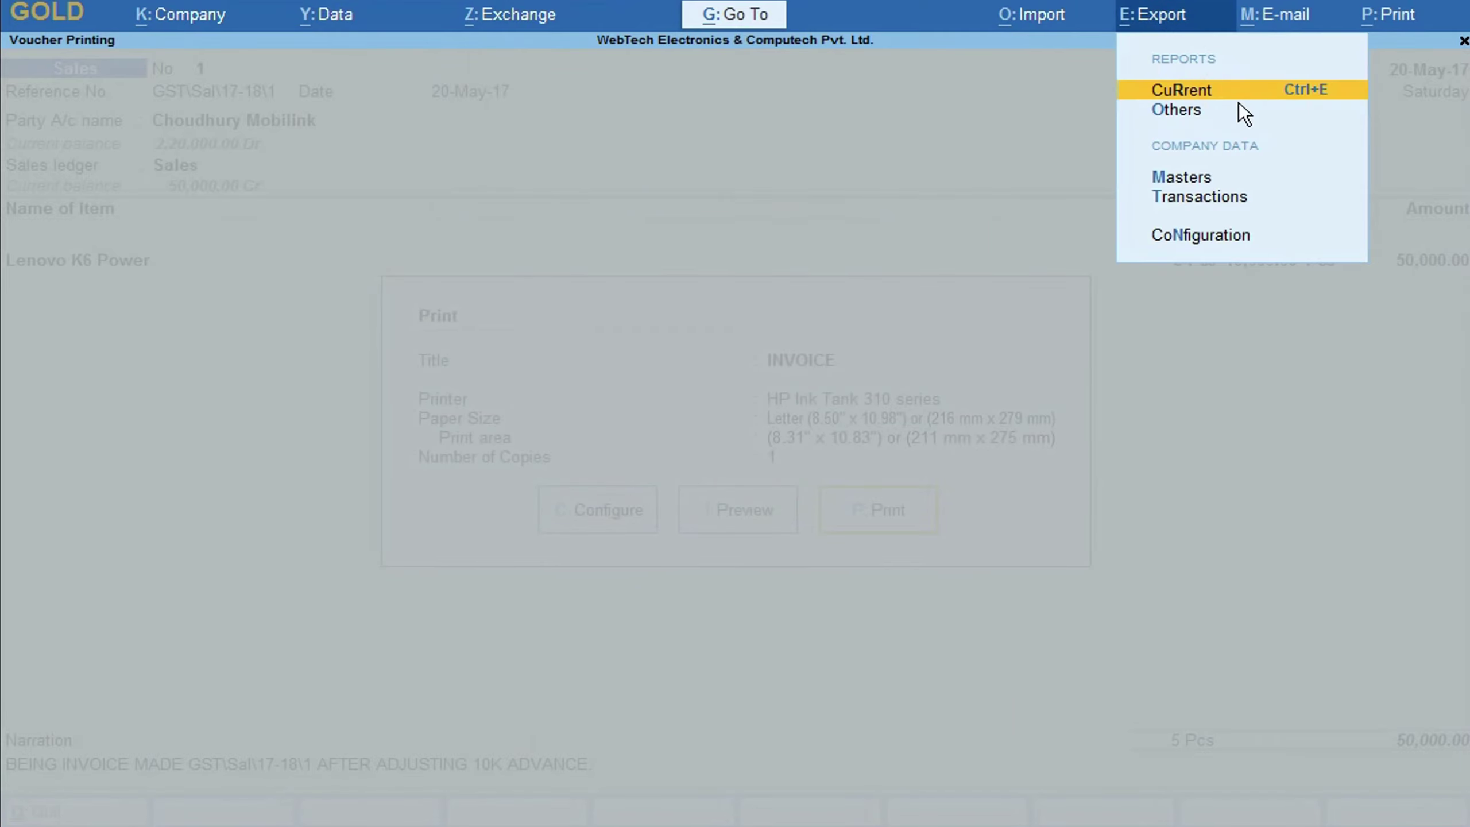
left_click(693, 553)
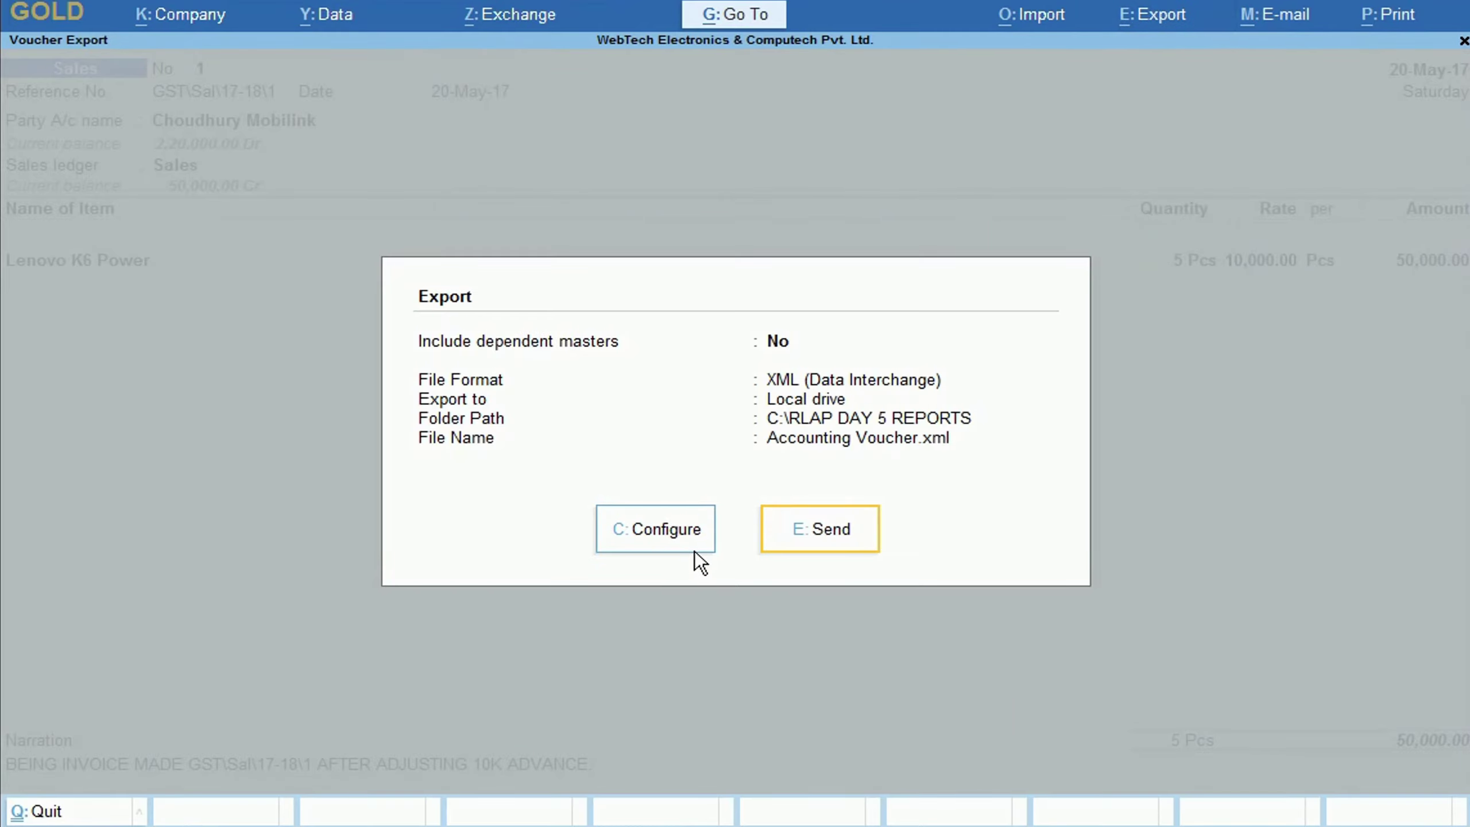
key("Down")
key("Down")
key("Down")
key("Down")
key("Down")
key("Down")
key("Down")
key("Down")
key("Down")
key("Down")
key("Down")
key("Down")
key("Down")
key("Down")
key("Down")
key("Down")
key("Down")
key("Down")
key("Down")
key("Down")
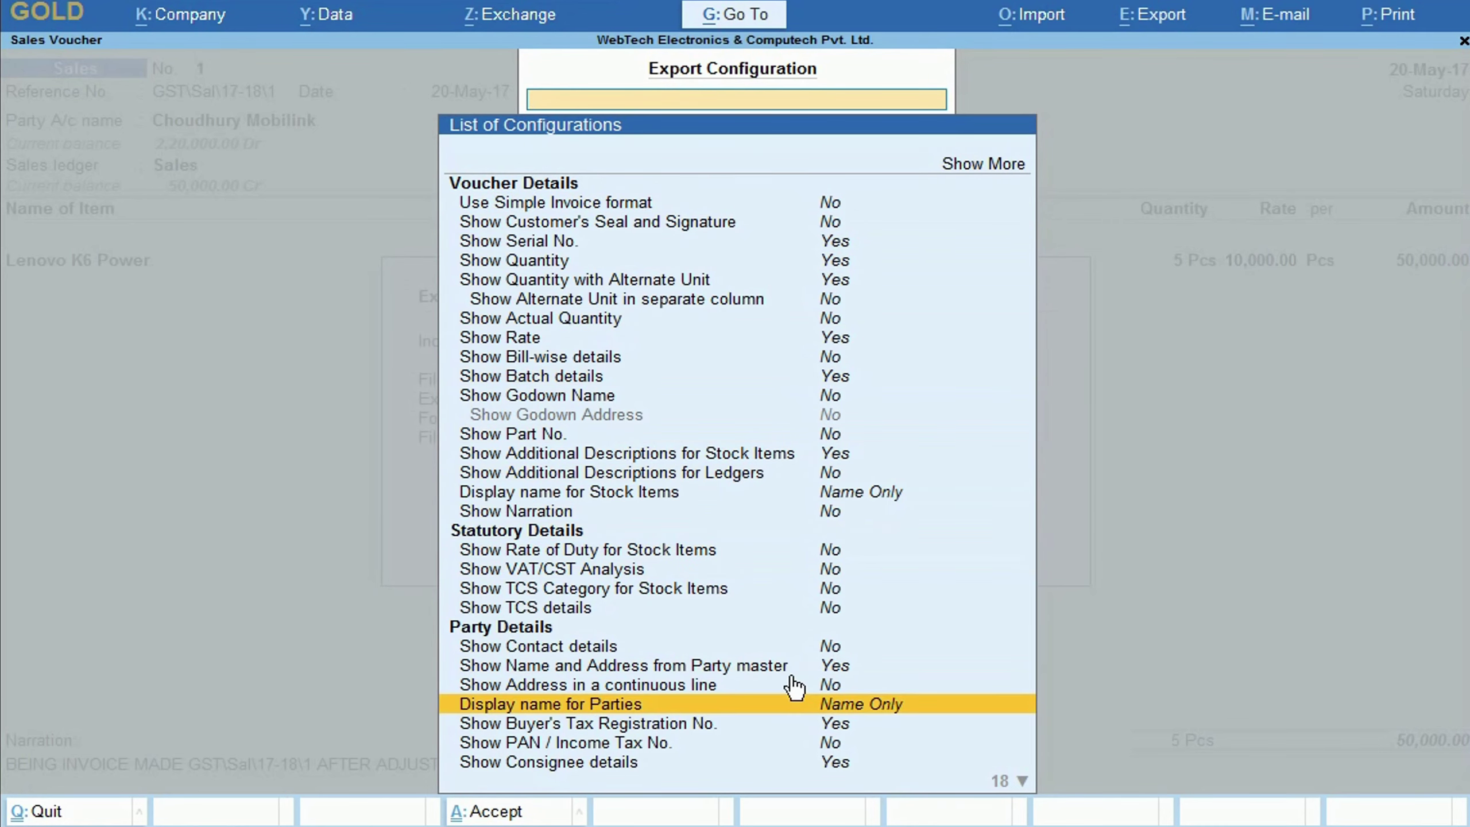
double_click(825, 645)
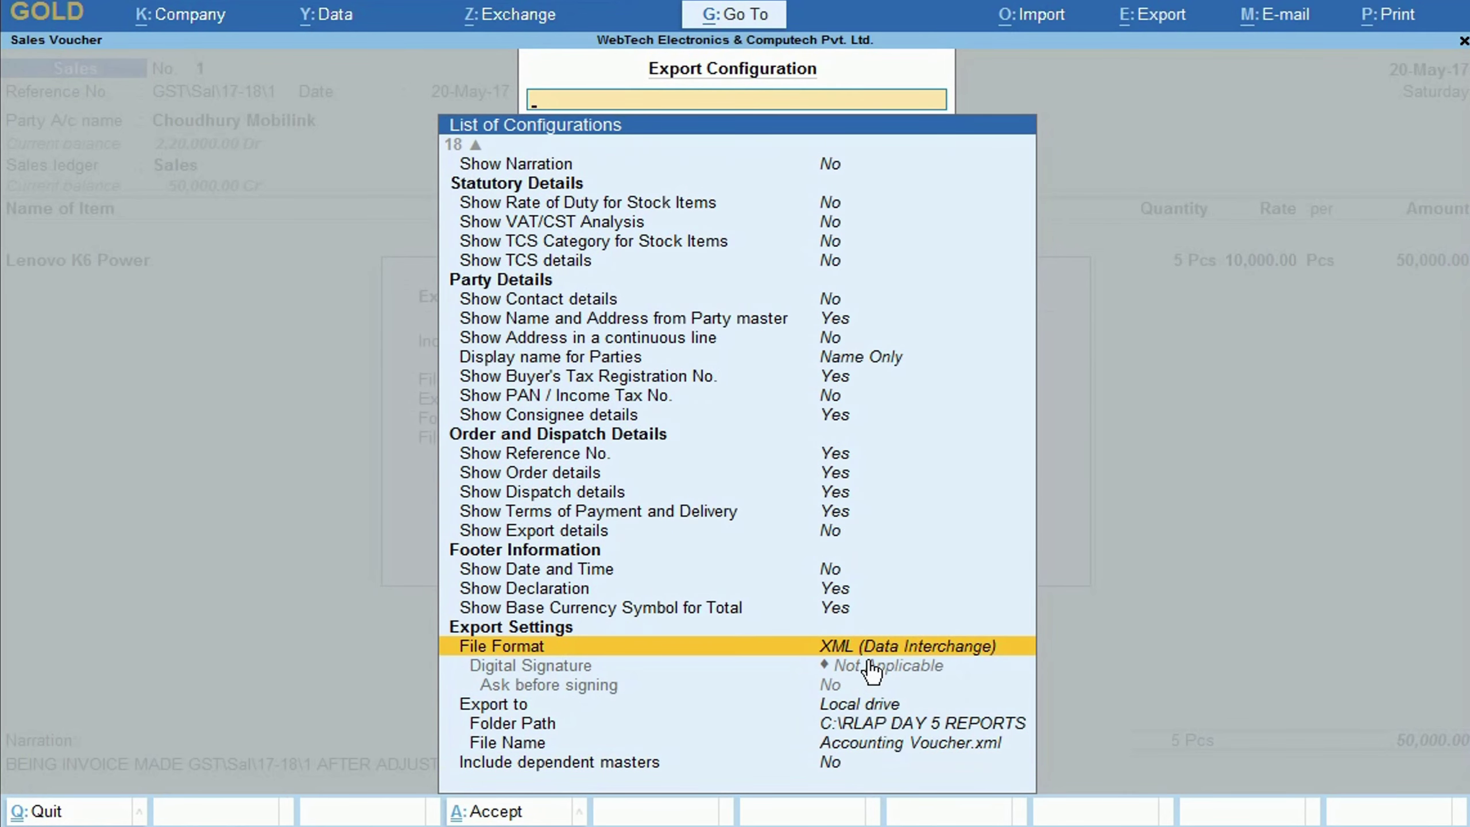
left_click(1034, 407)
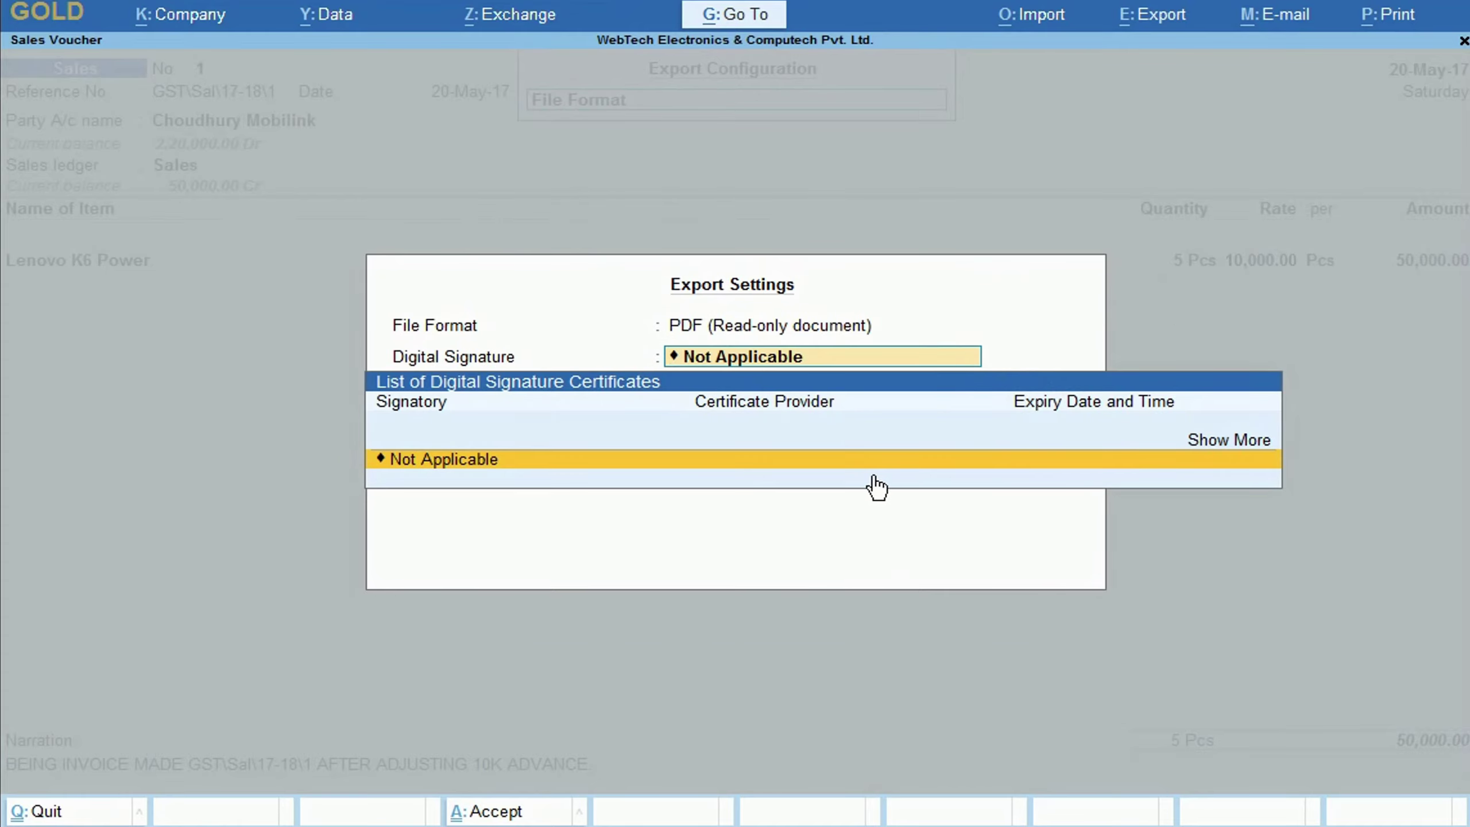
key("Return")
- Name the export file SALES BILL and export the invoice to C:\RLAP DAY 5 REPORTS
double_click(901, 770)
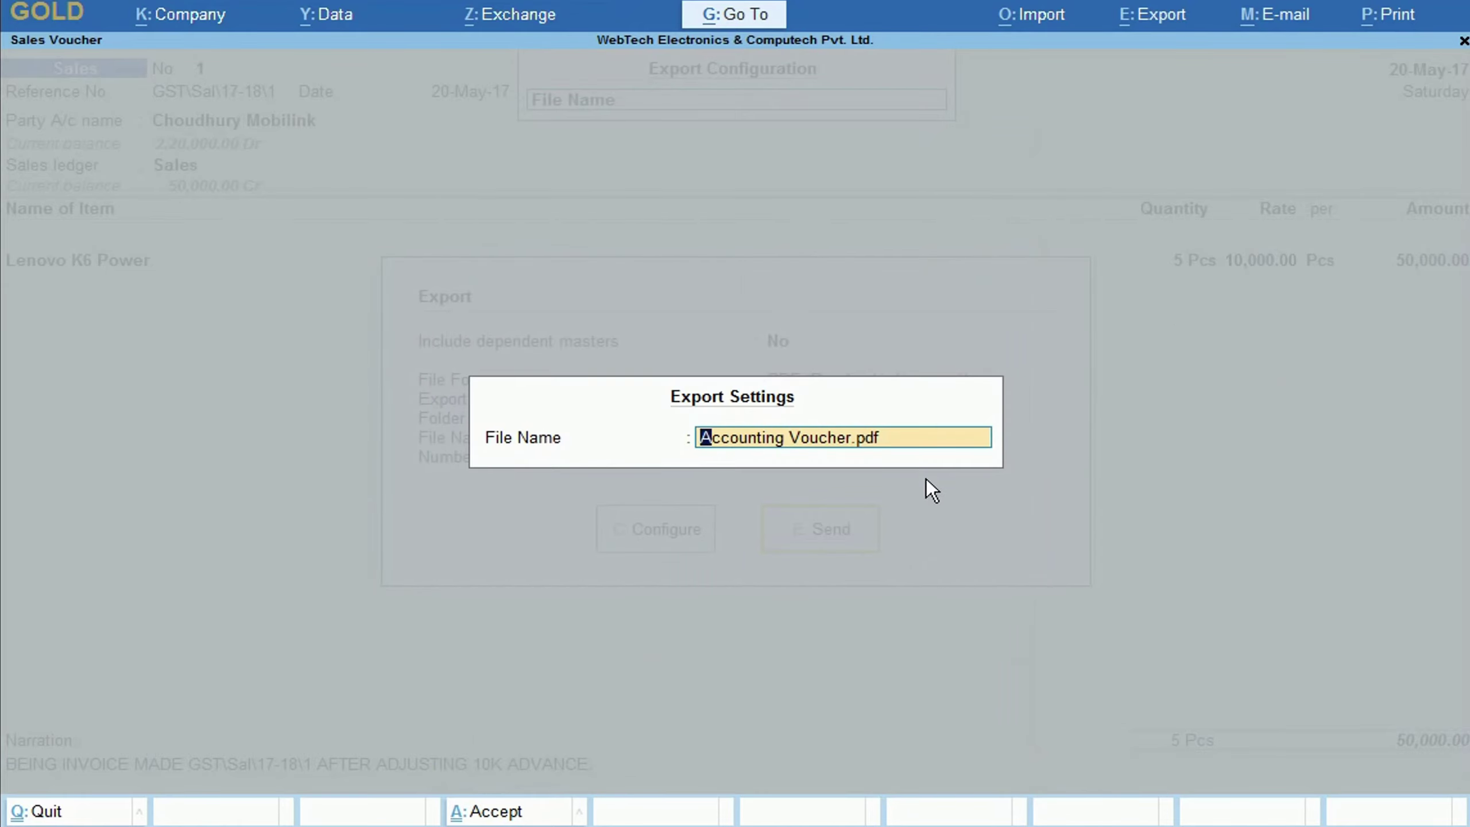
type("SALES BILL")
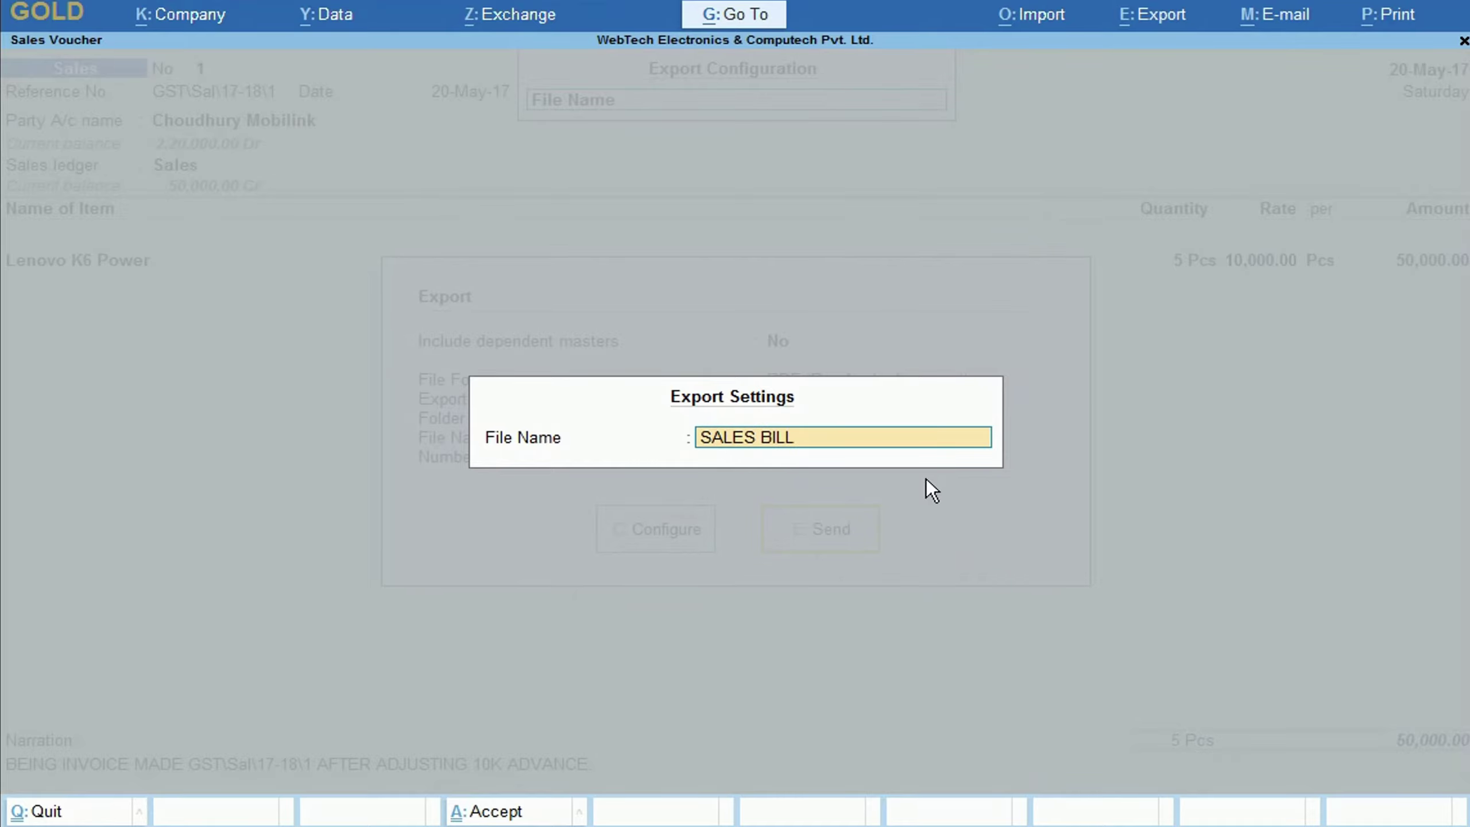
key("Return")
key("ctrl+a")
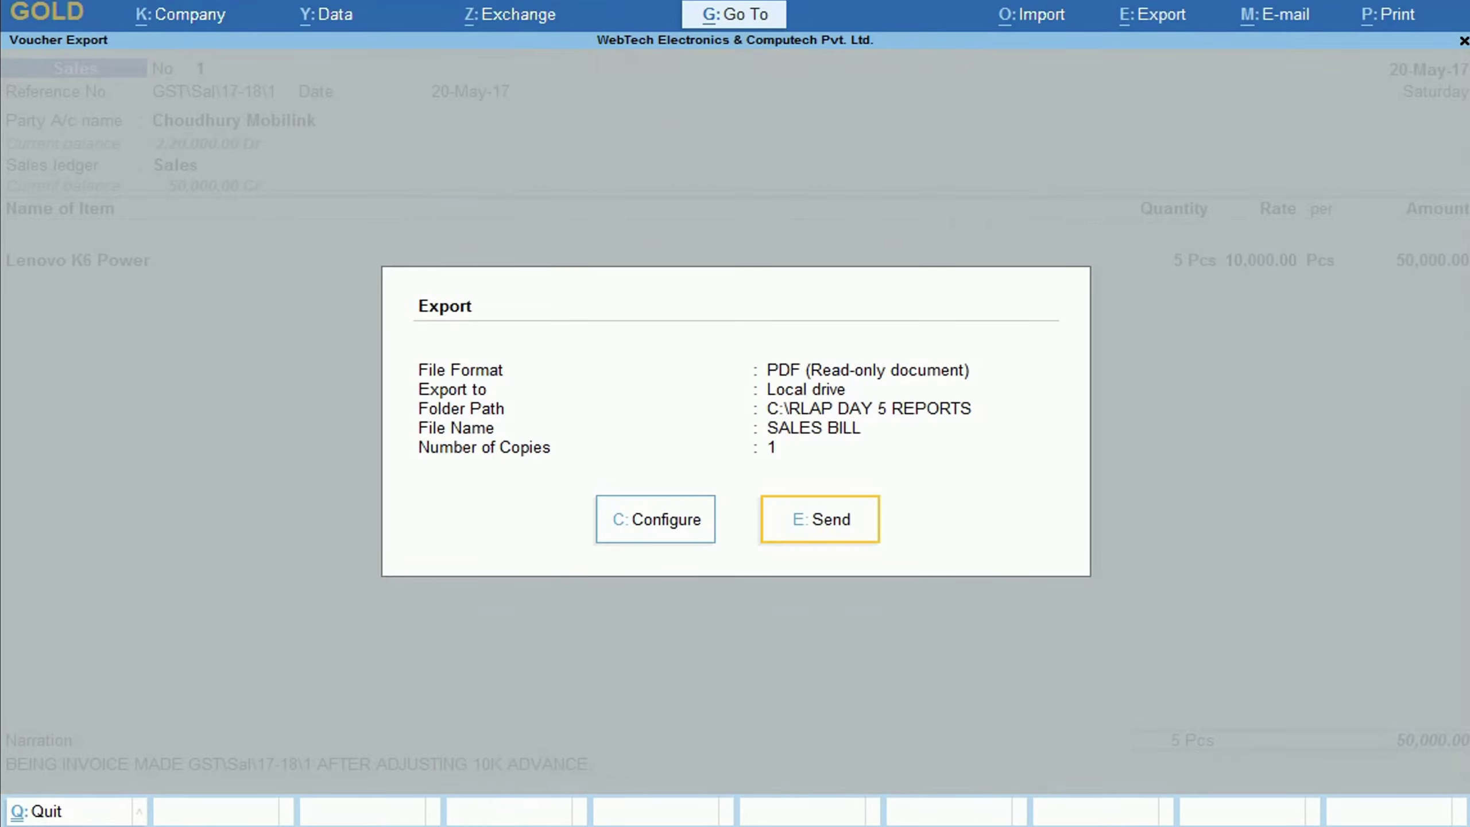
left_click(850, 525)
left_click(863, 539)
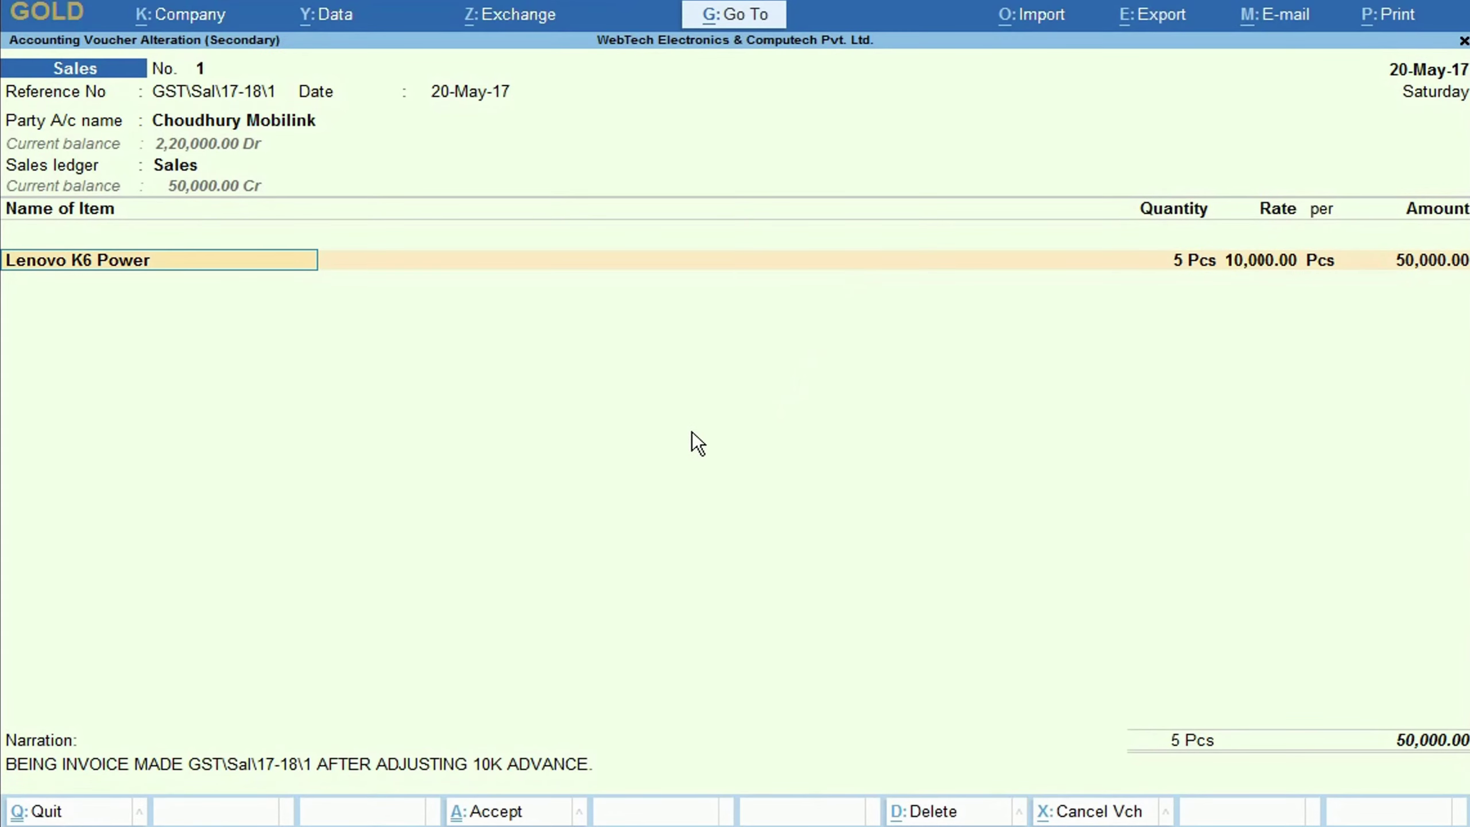
- Leave the sales voucher without saving and display the purchase order outstandings for all orders
key("ctrl+d")
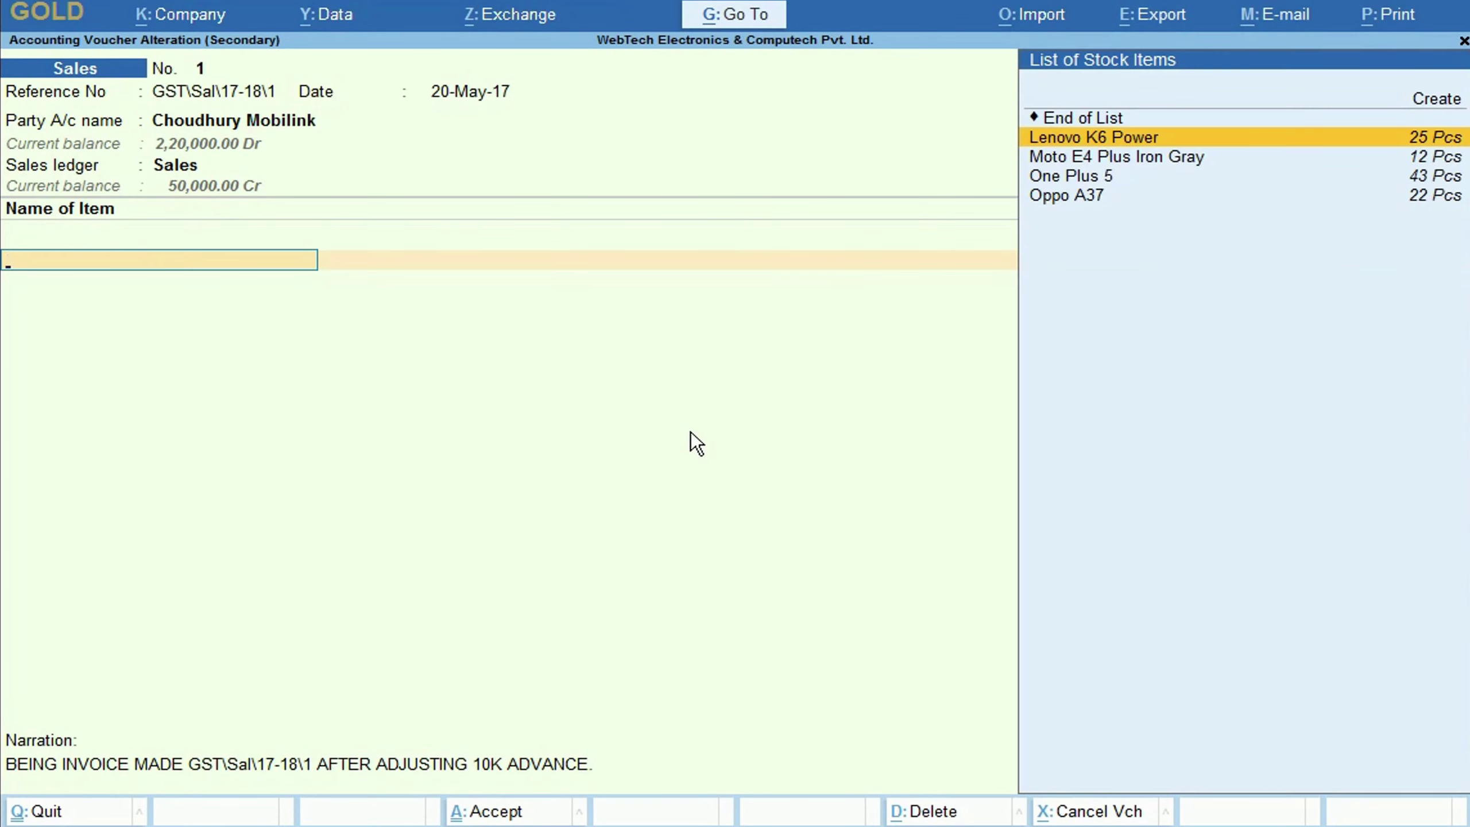
key("Escape")
key("Escape")
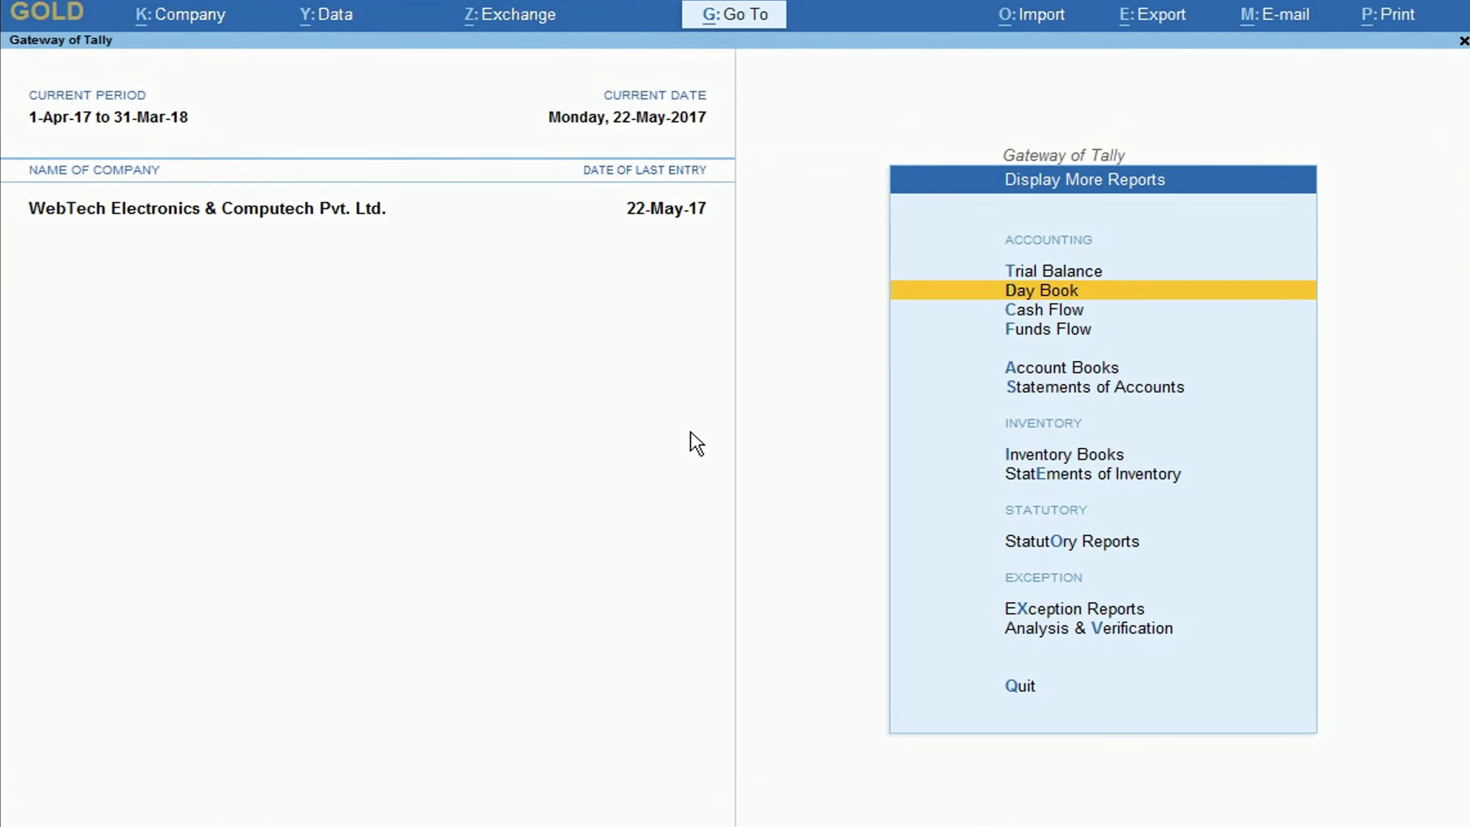
key("Escape")
key("d")
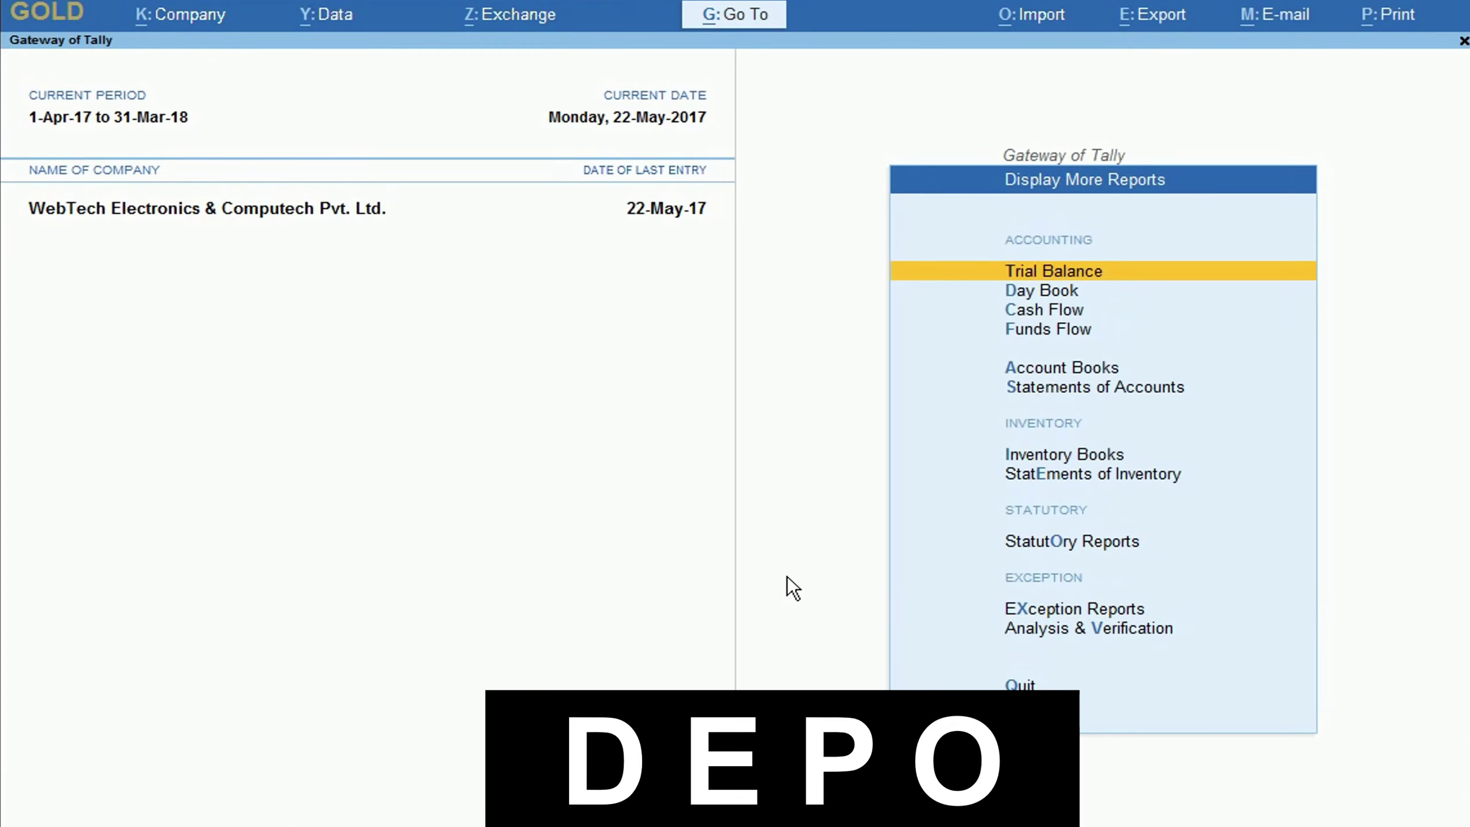
key("e")
key("u")
key("o")
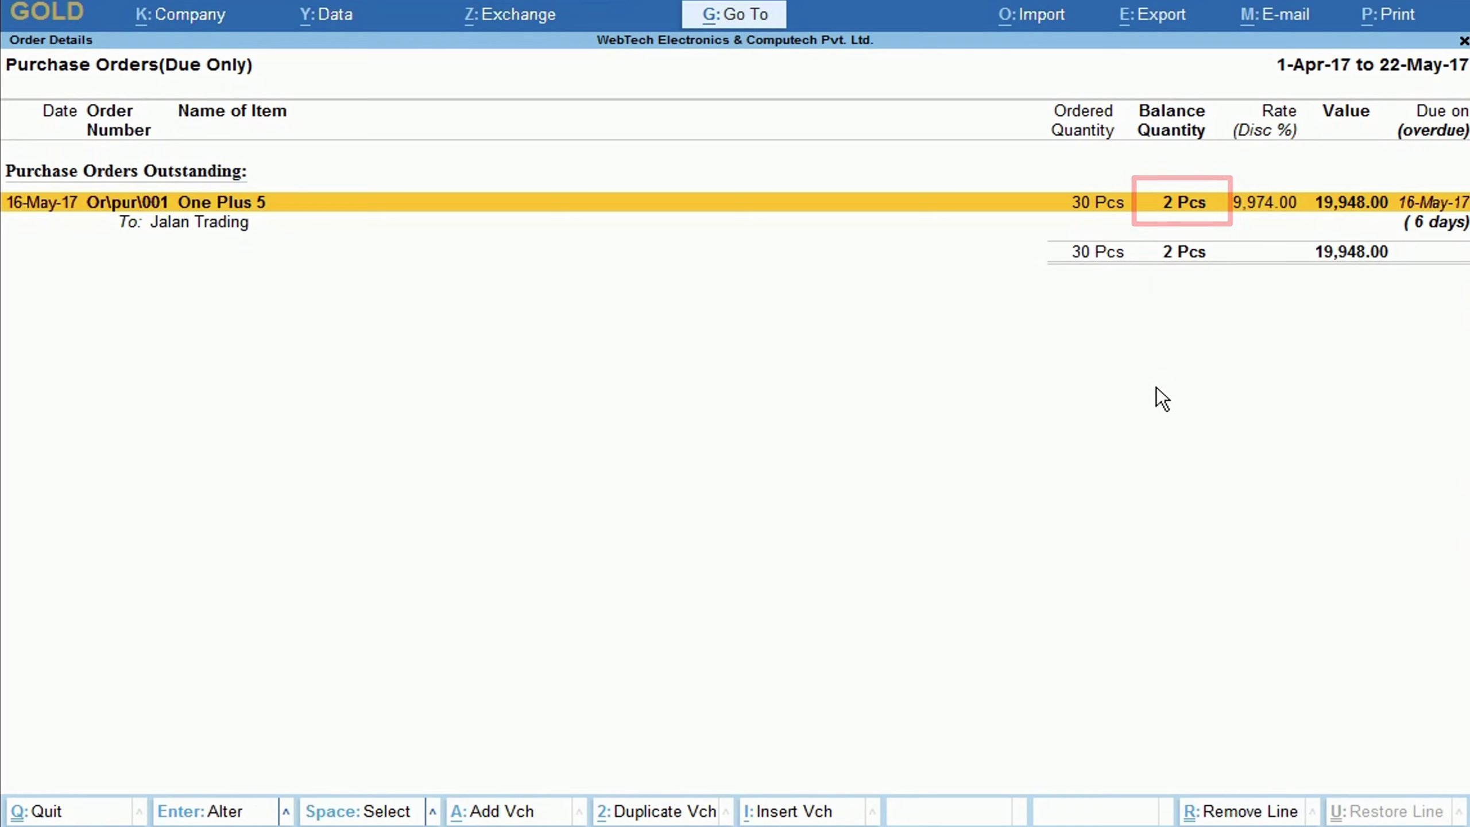
- Display the sales order outstandings for all orders, then return to the Gateway of Tally
key("Escape")
key("Escape")
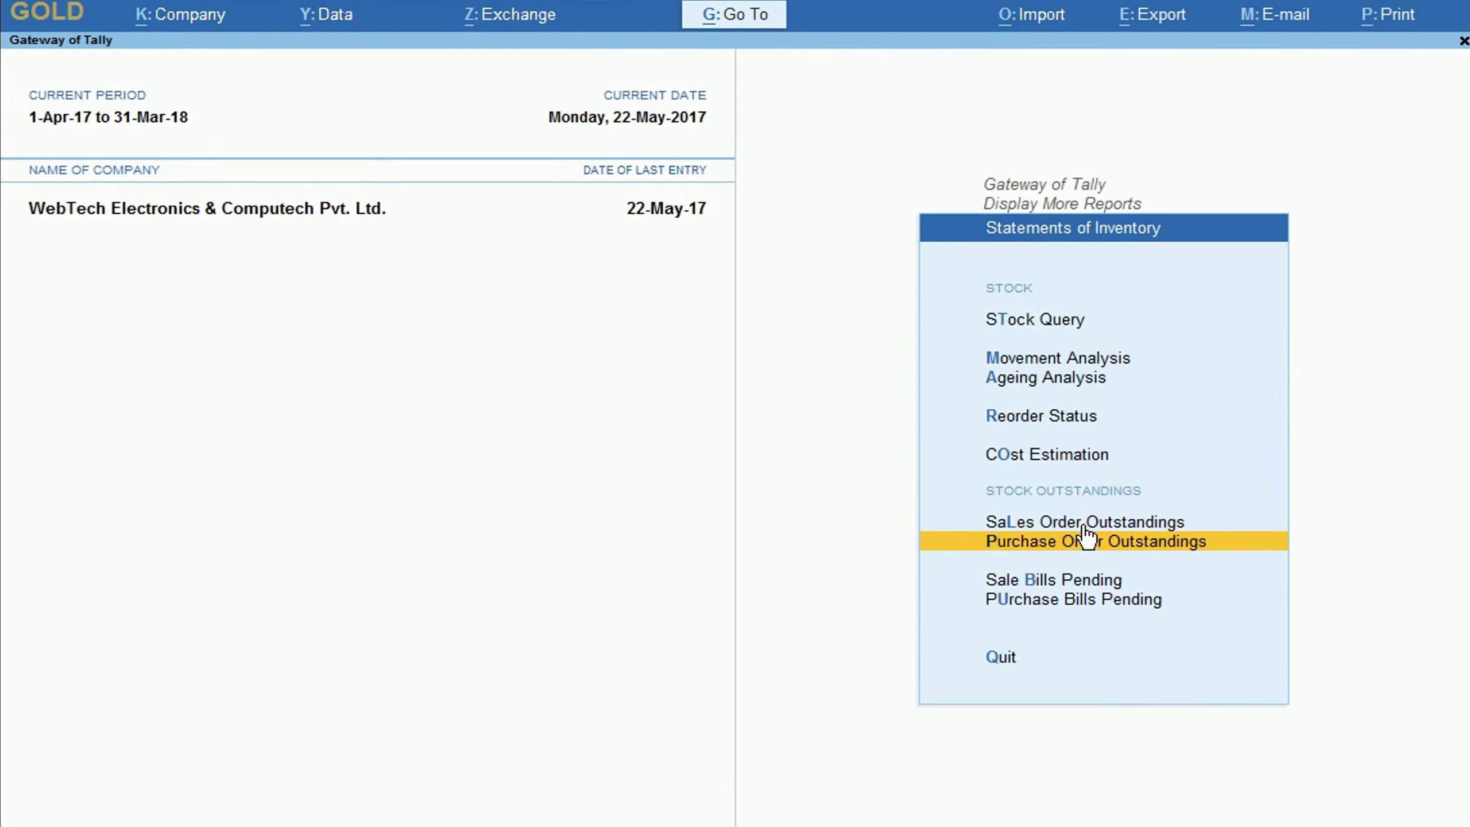
key("l")
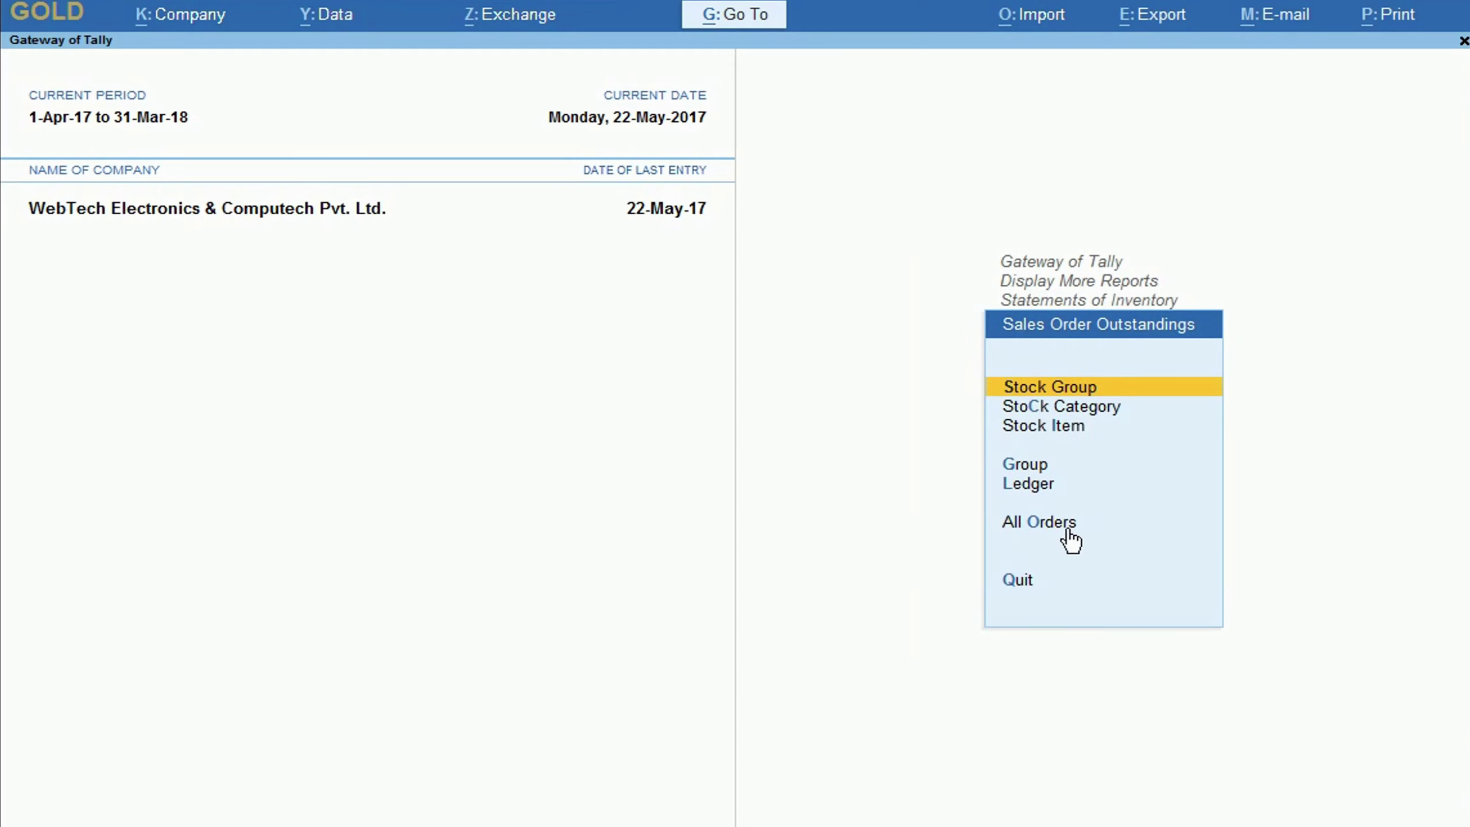
left_click(1068, 529)
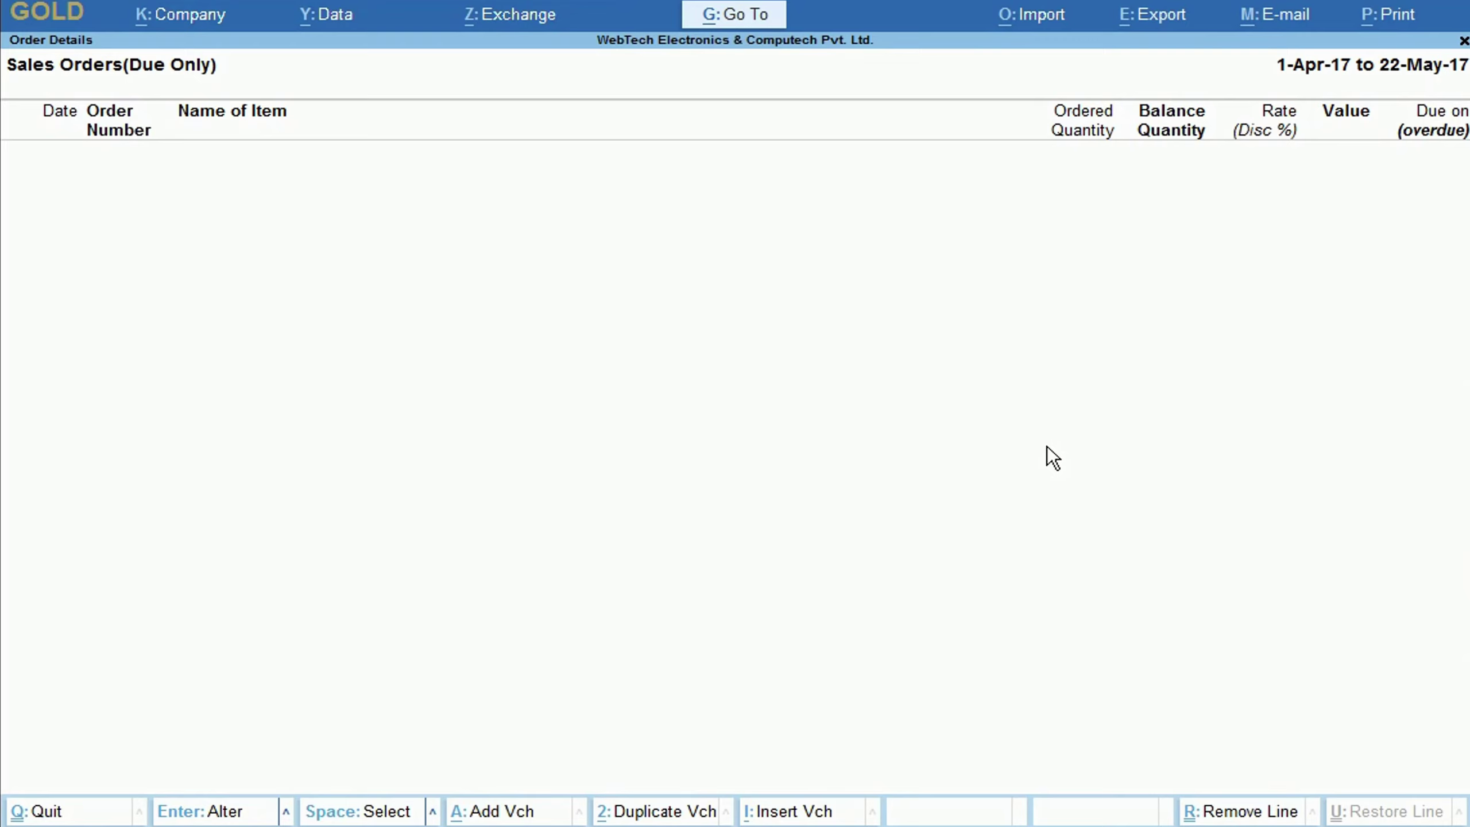
key("Escape")
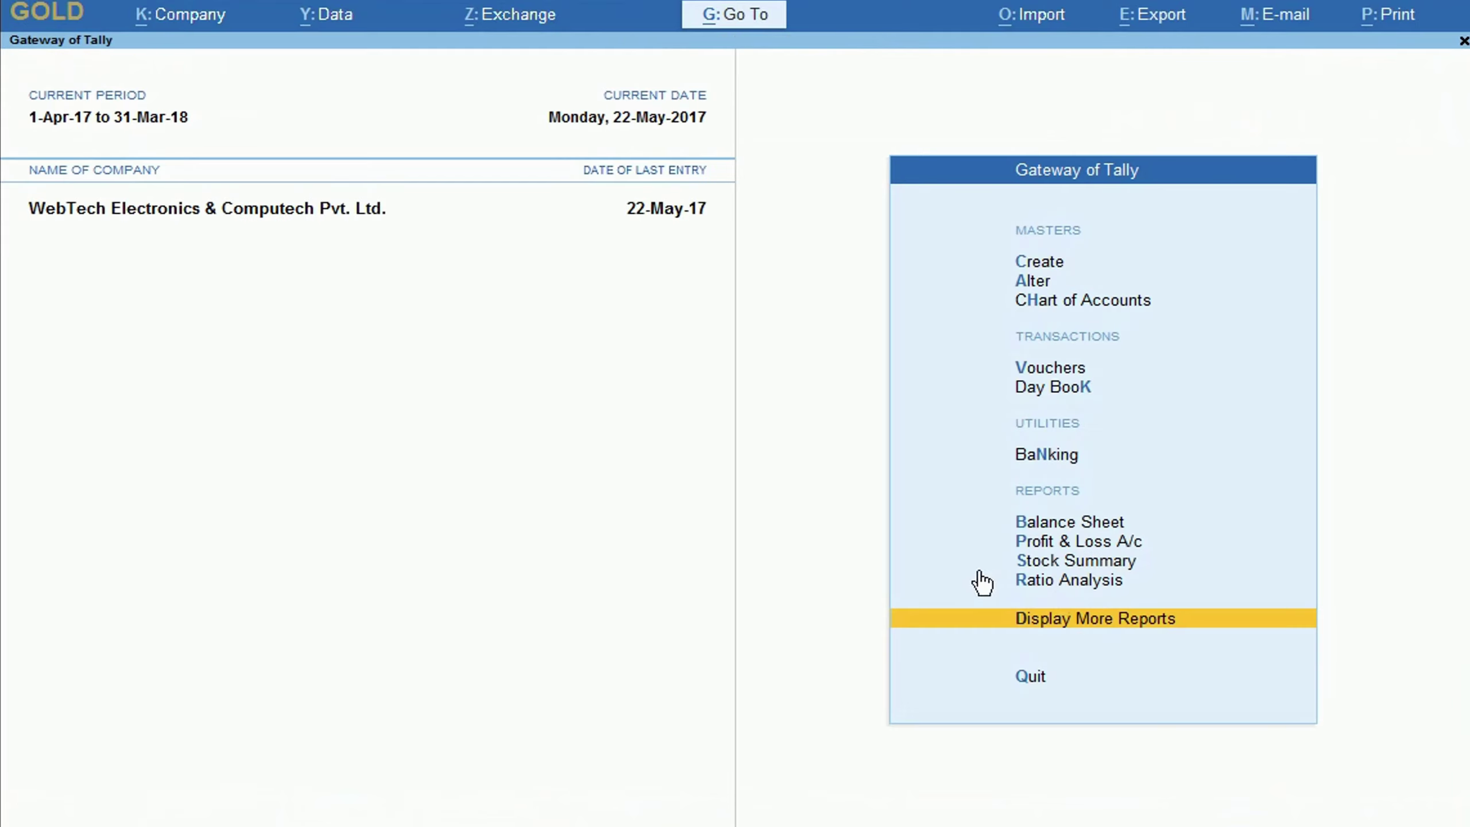
- Display the Purchase Bills Pending report from the statements of inventory
left_click(1095, 630)
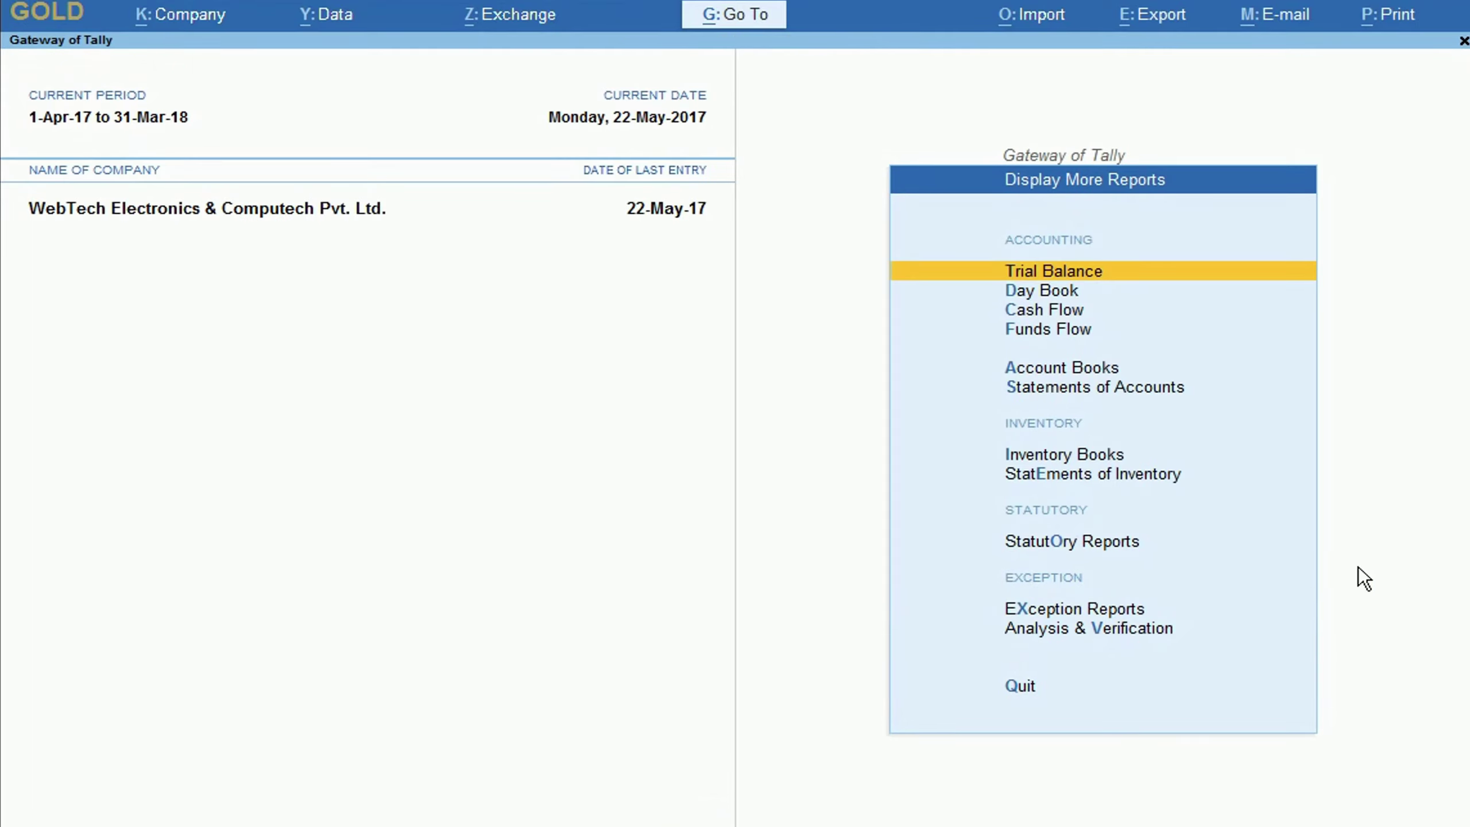
key("Escape")
key("d")
key("e")
key("u")
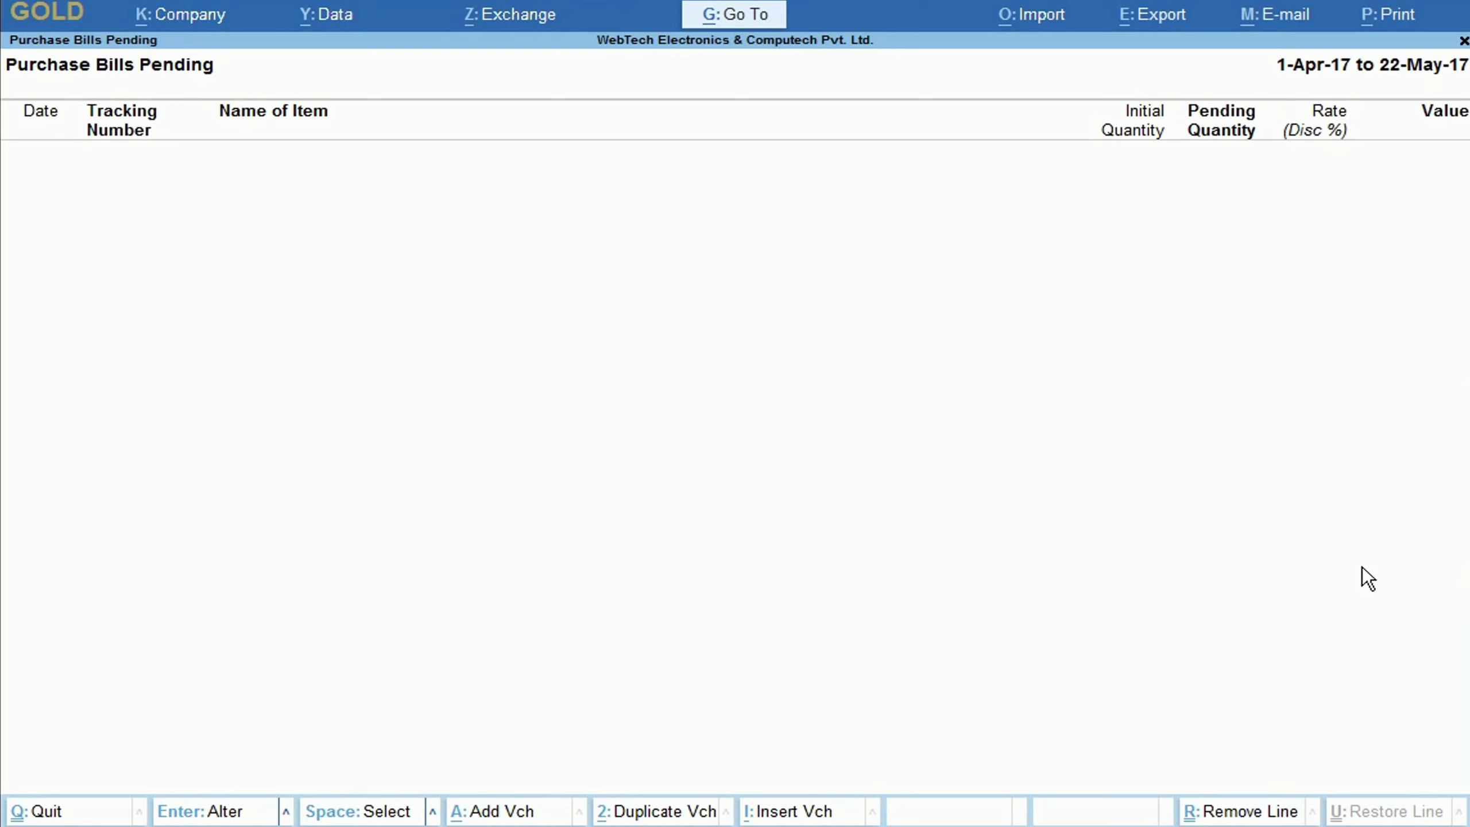
- Display the Sales Bills Pending report and return to the list of further reports
key("Escape")
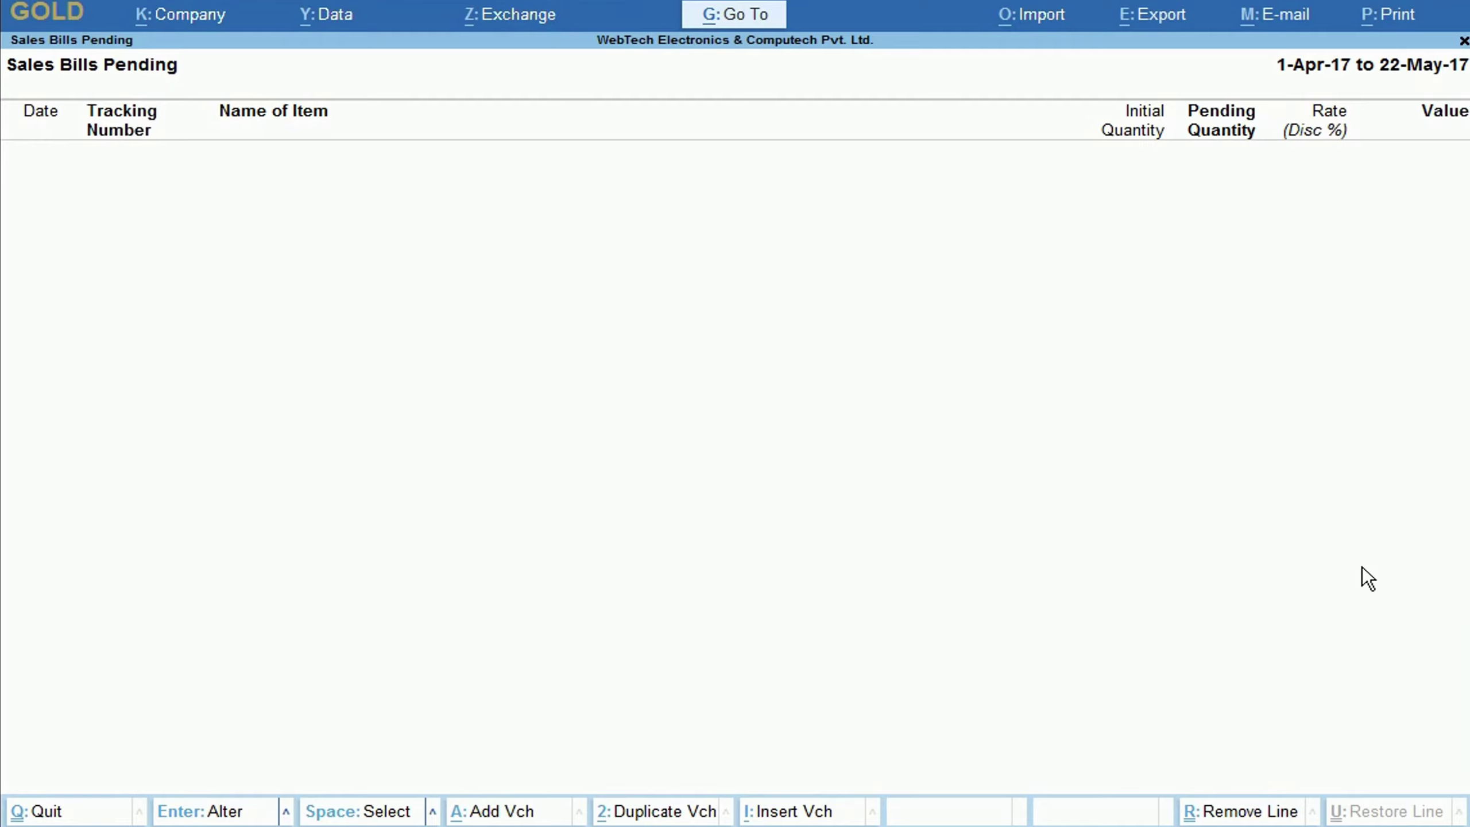
key("Escape")
key("Escape")
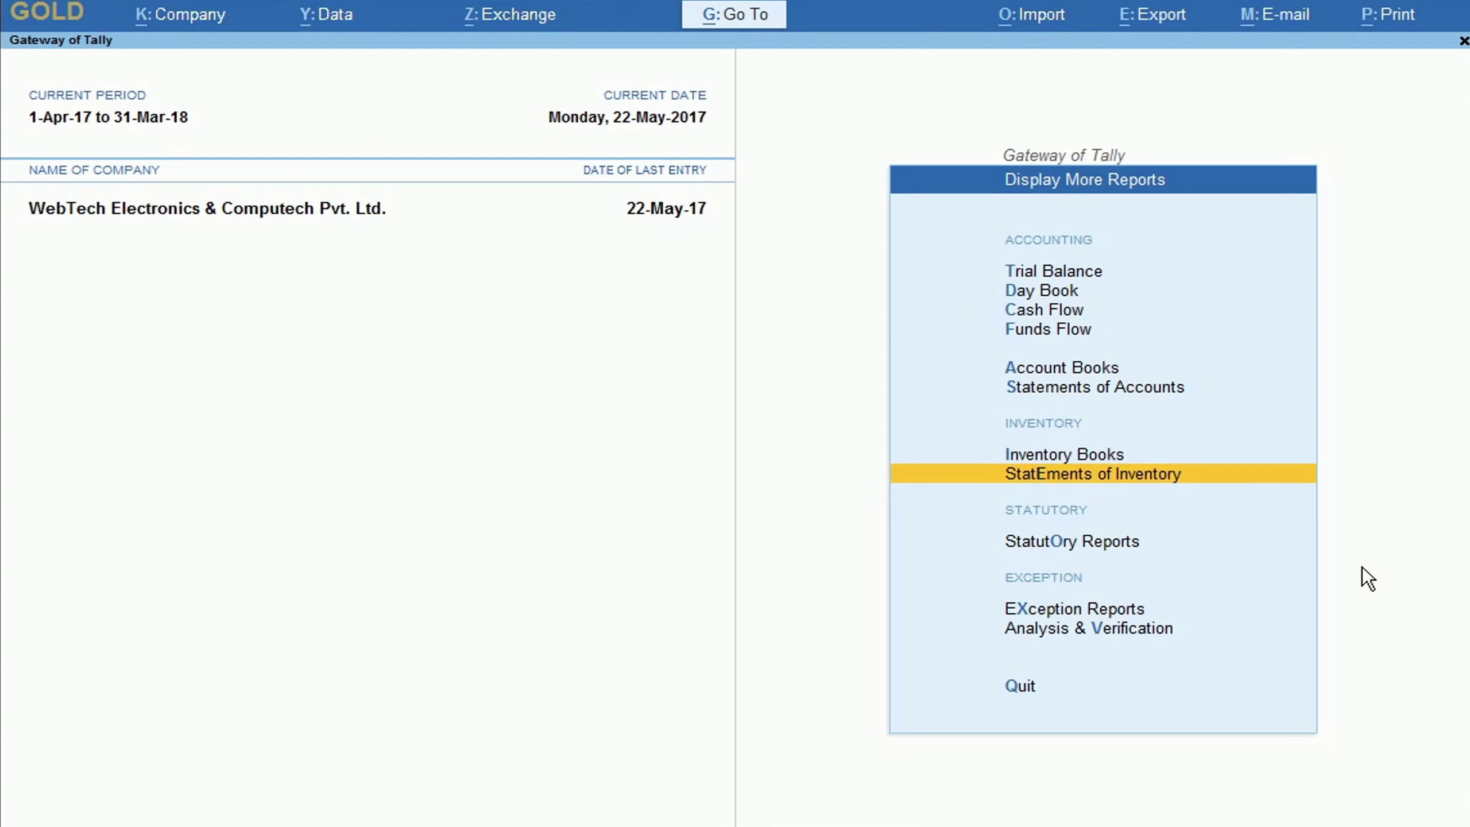
- Open the Purchase Register from the account books
key("Escape")
key("d")
key("a")
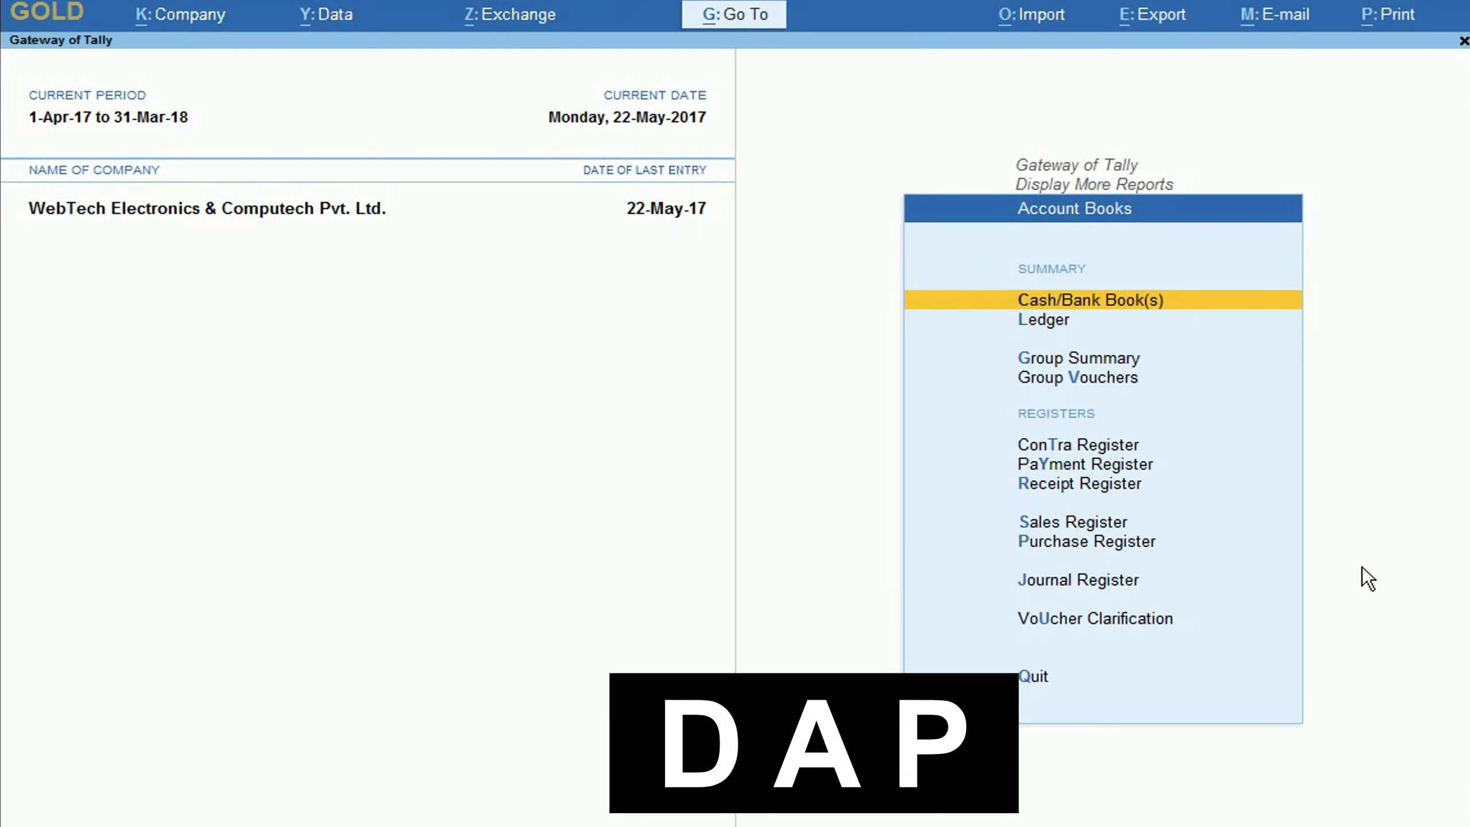
key("u")
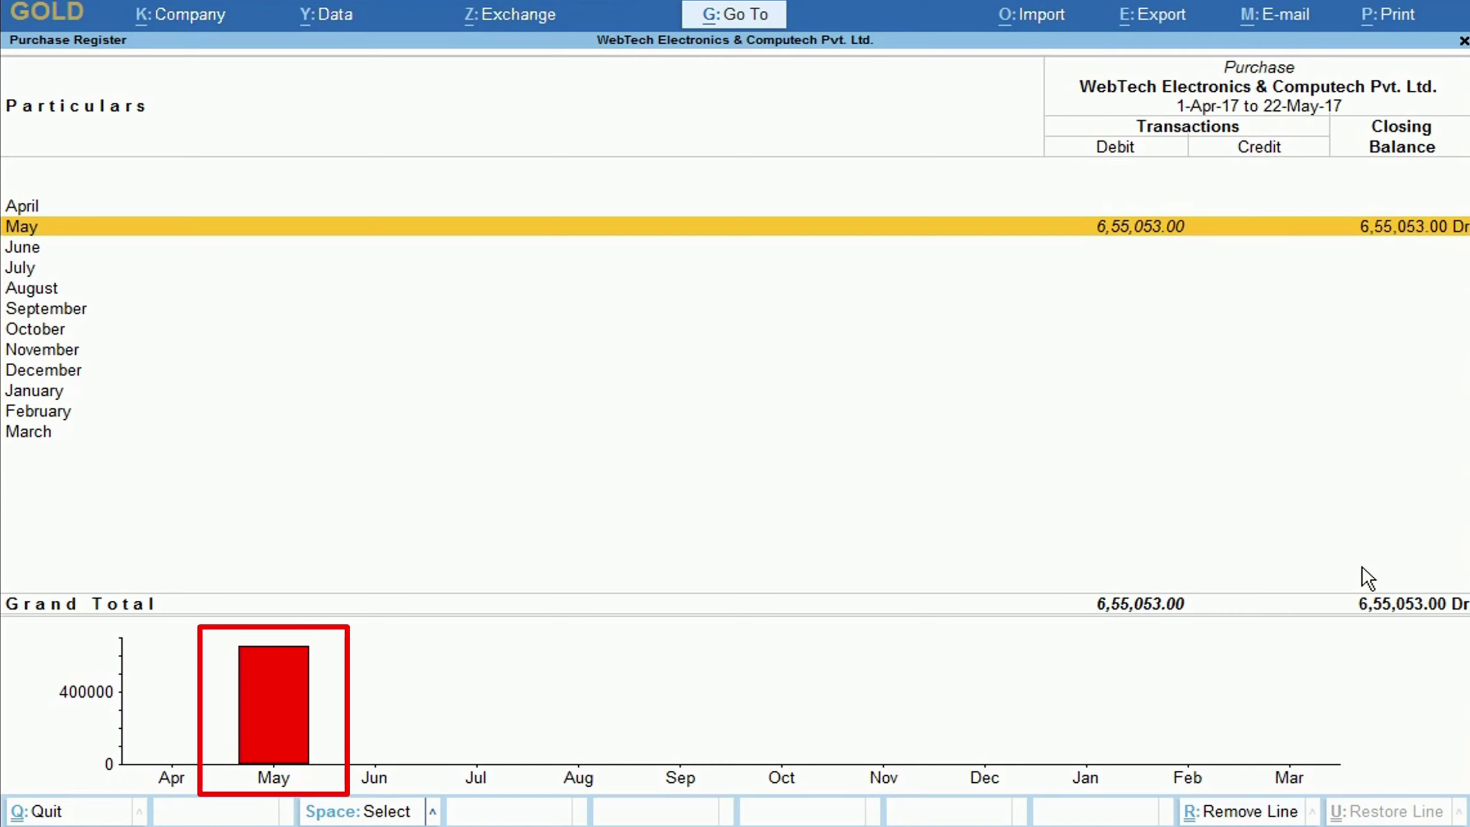
- Start exporting the Purchase Register and set its export file name to Purchase register
key("alt+e")
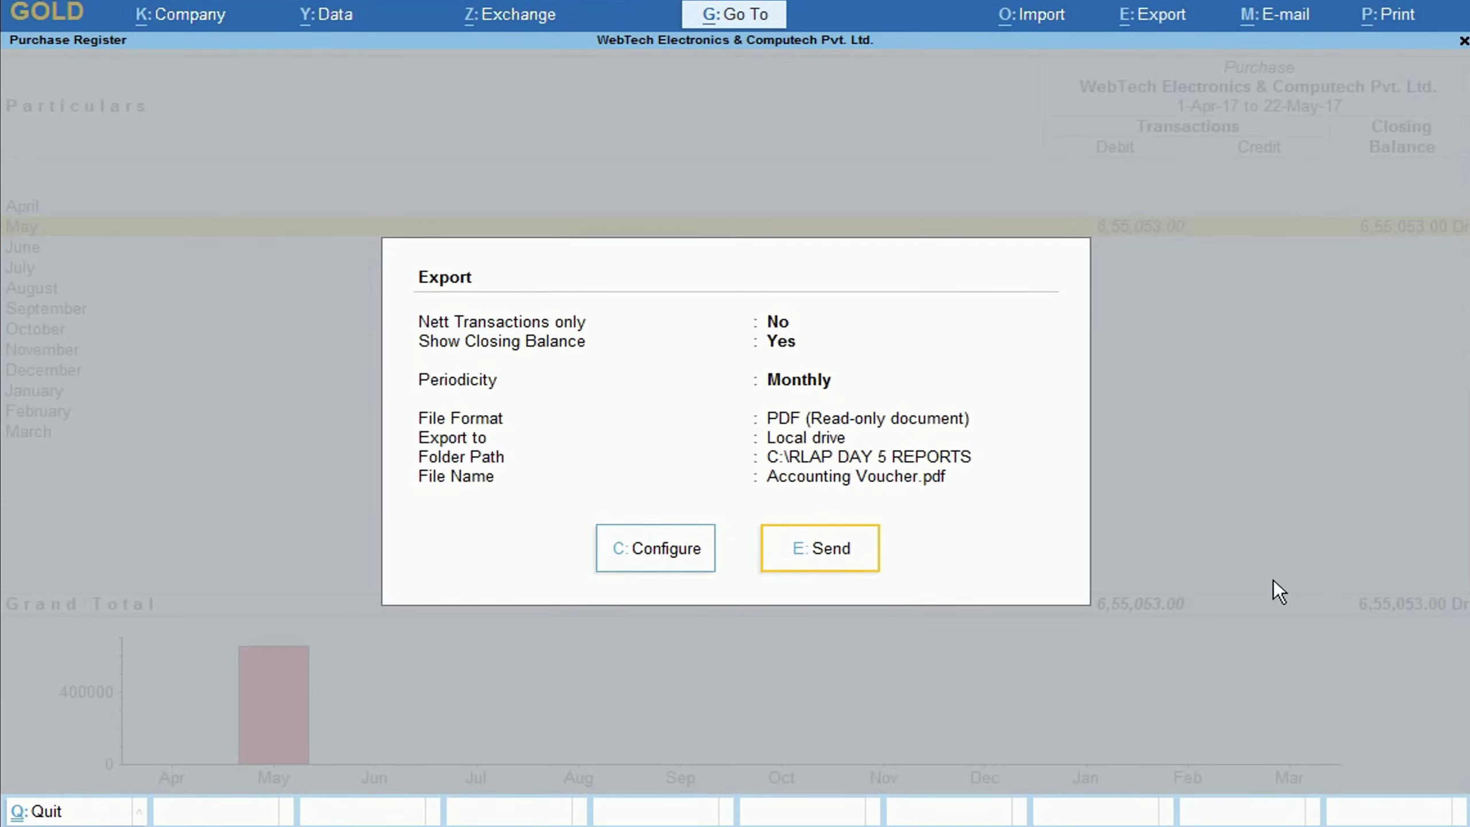
left_click(705, 545)
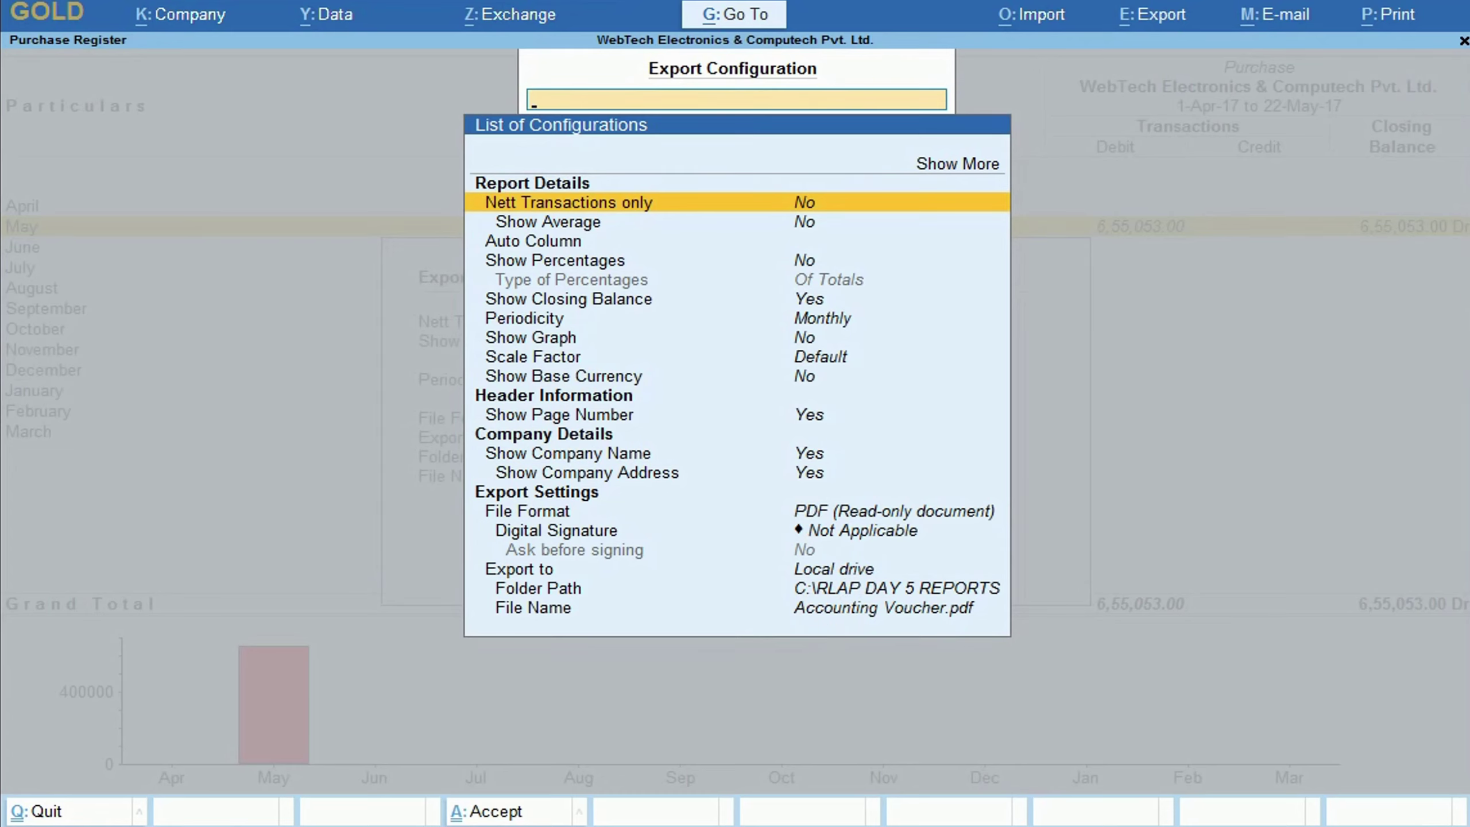
left_click(799, 607)
type("Purchase register")
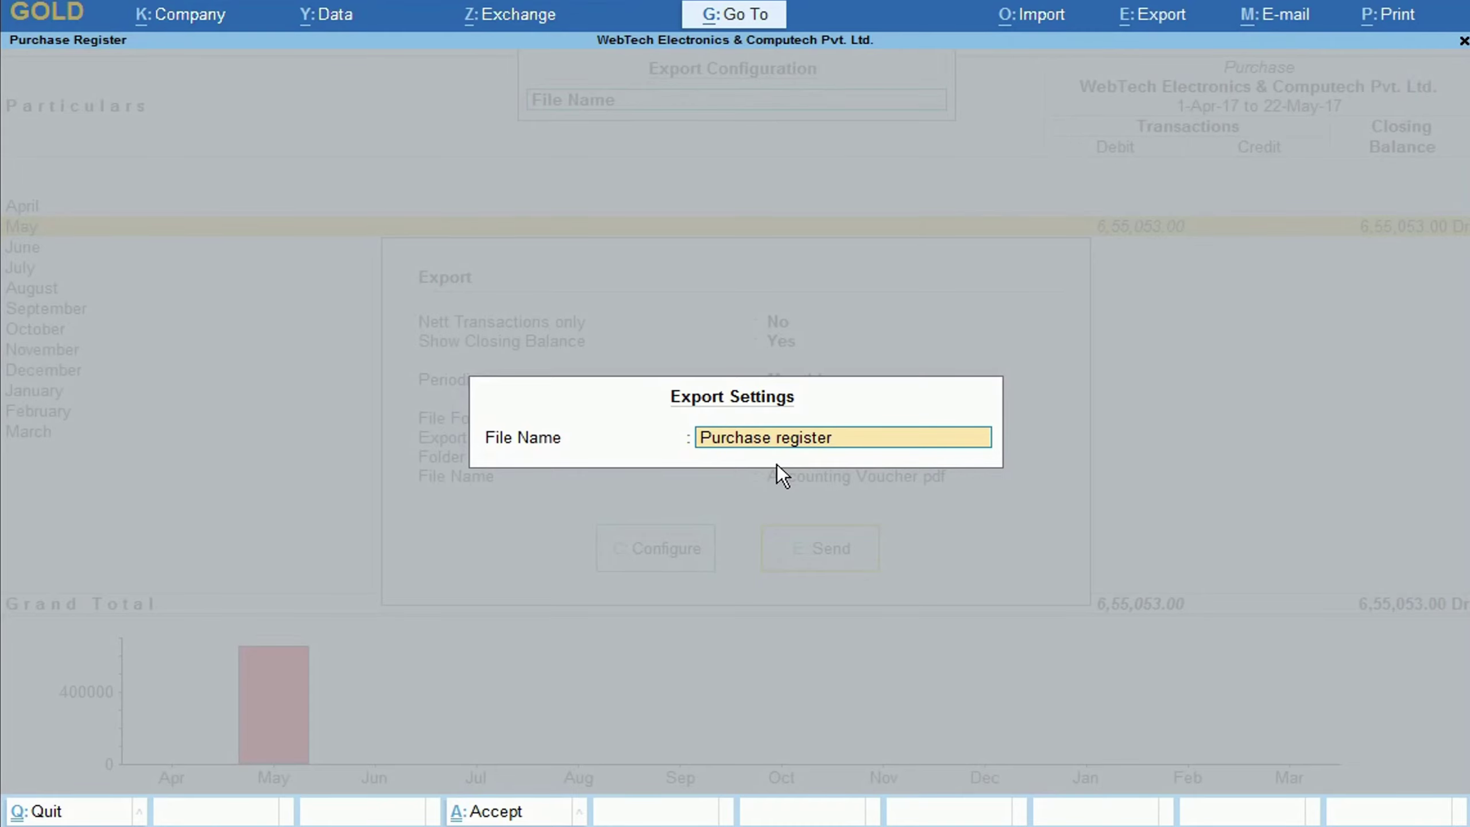
key("Return")
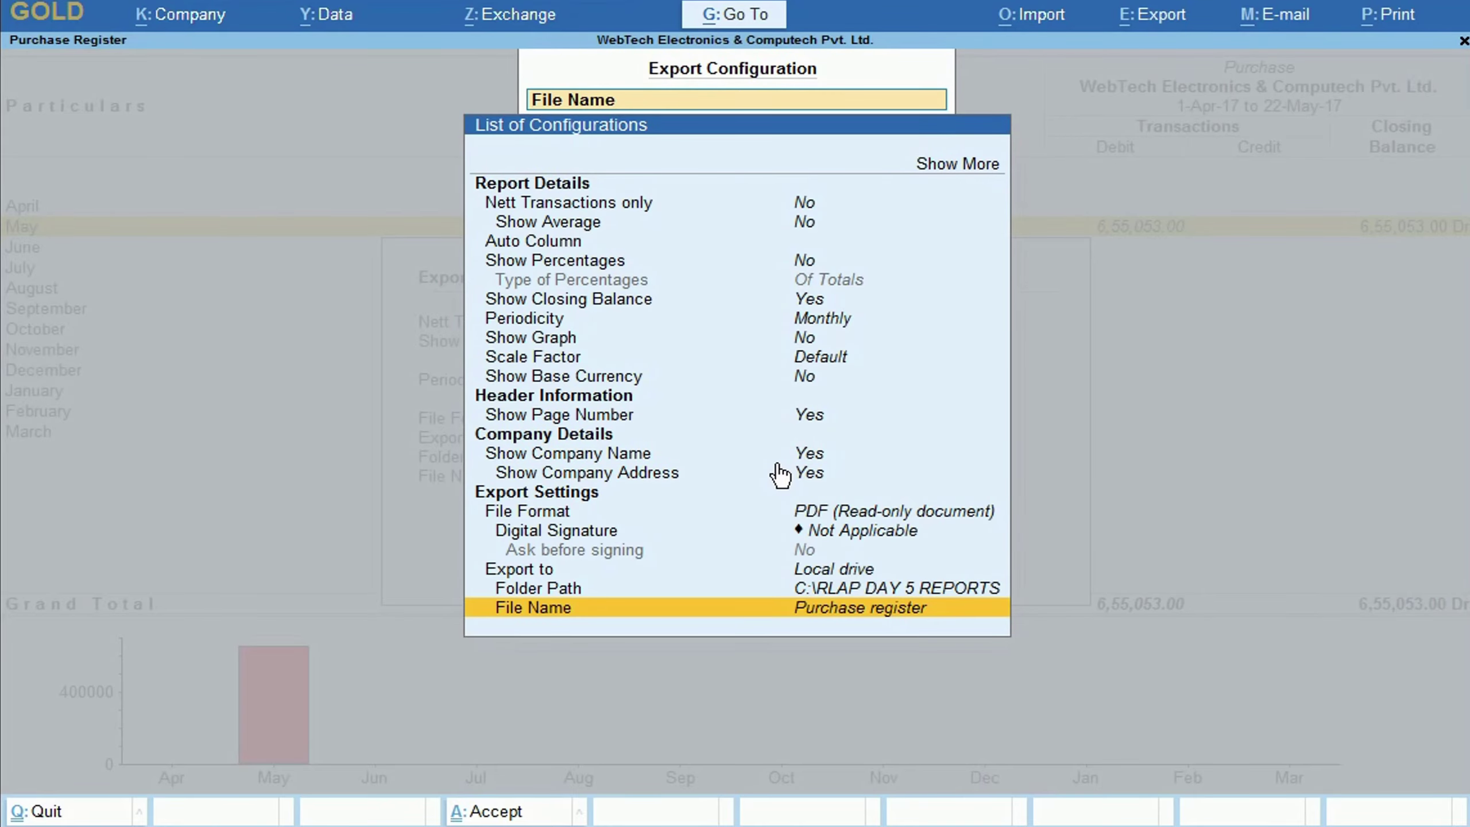
- Set the option to open files after export to No, send the Purchase Register export and return to the account books
key("alt+e")
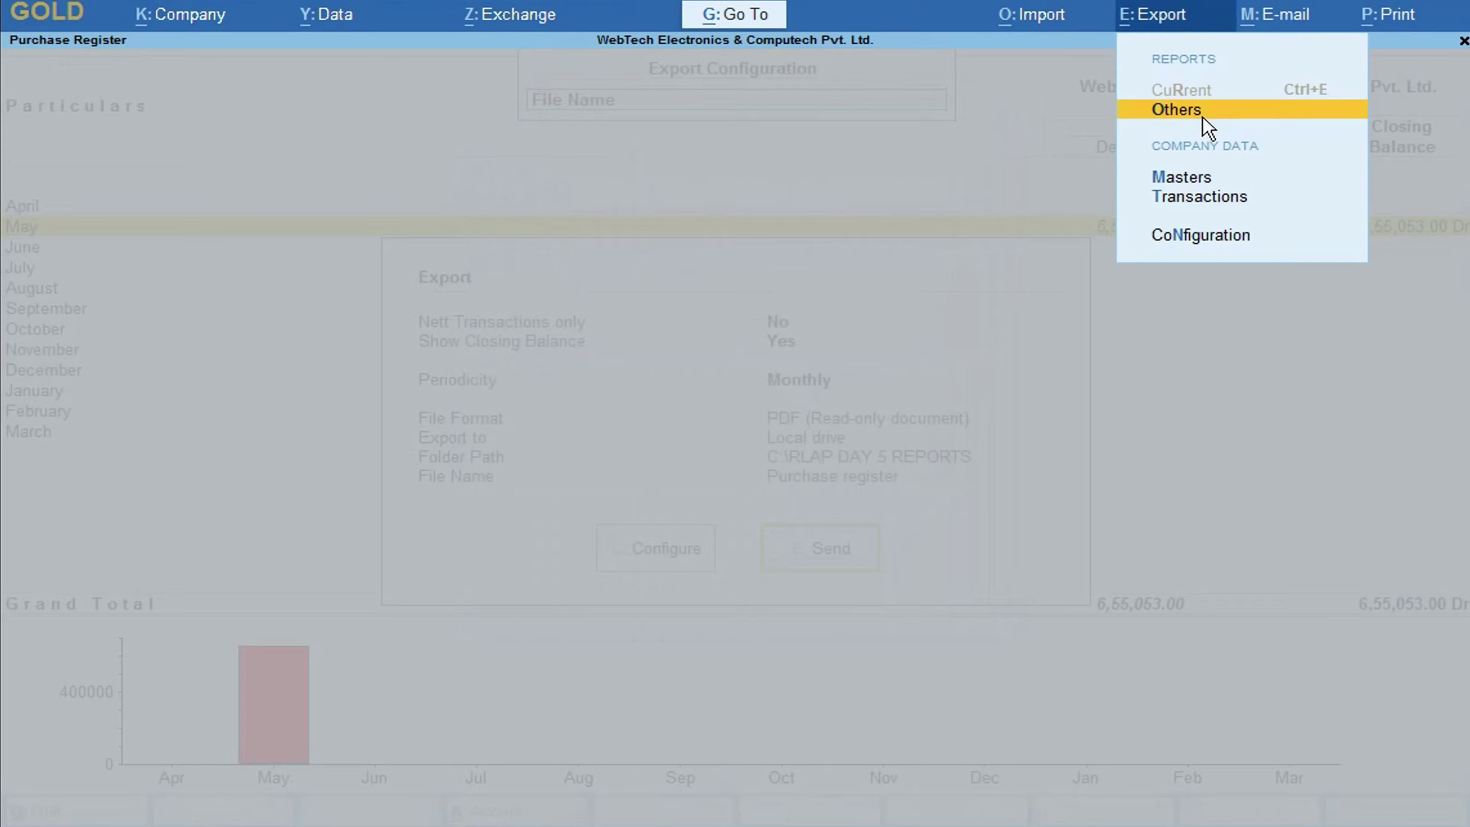
left_click(1192, 237)
key("Down")
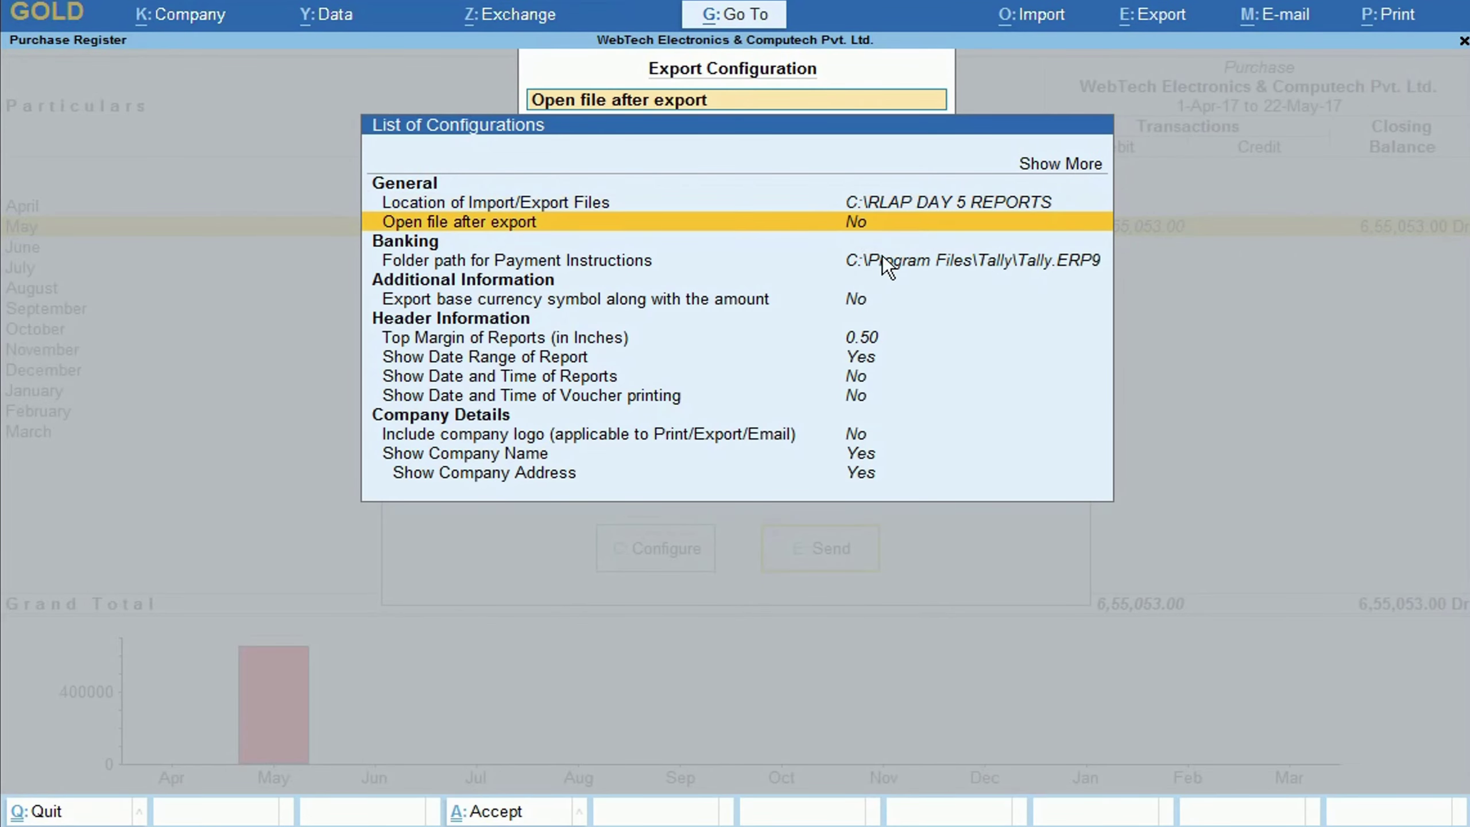
key("Escape")
key("Escape")
key("Escape")
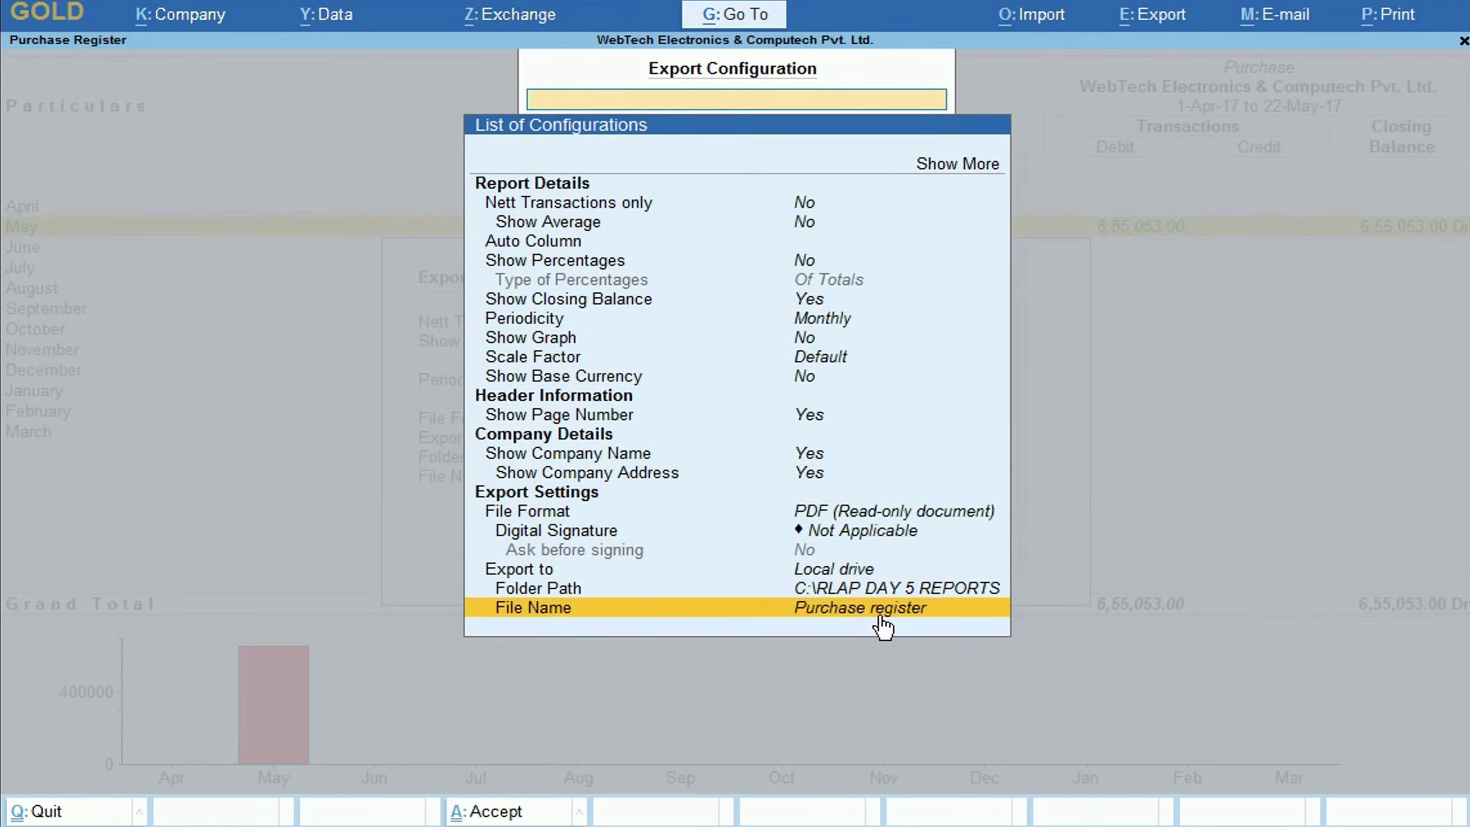
key("Escape")
left_click(853, 570)
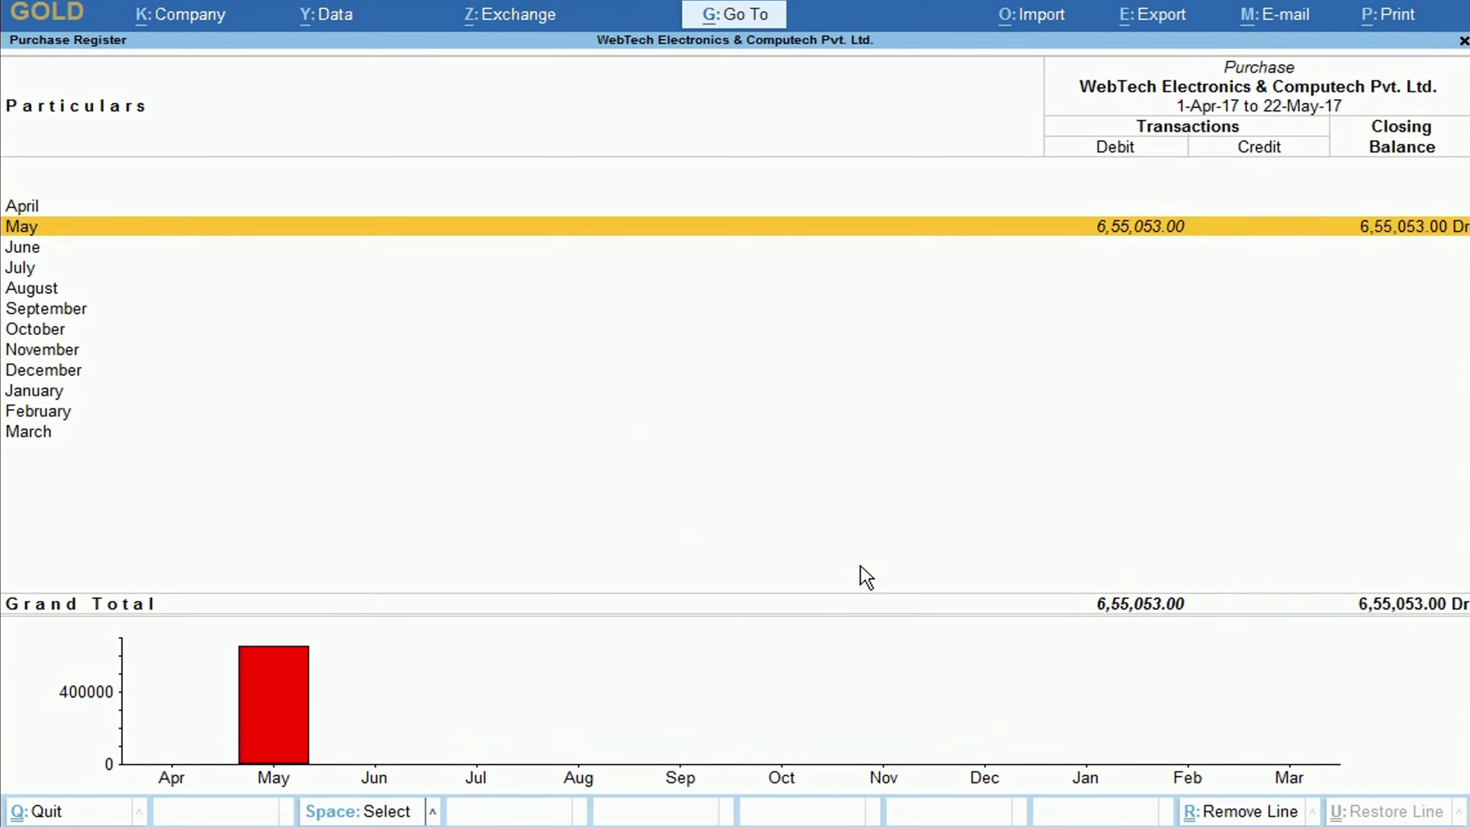
key("Escape")
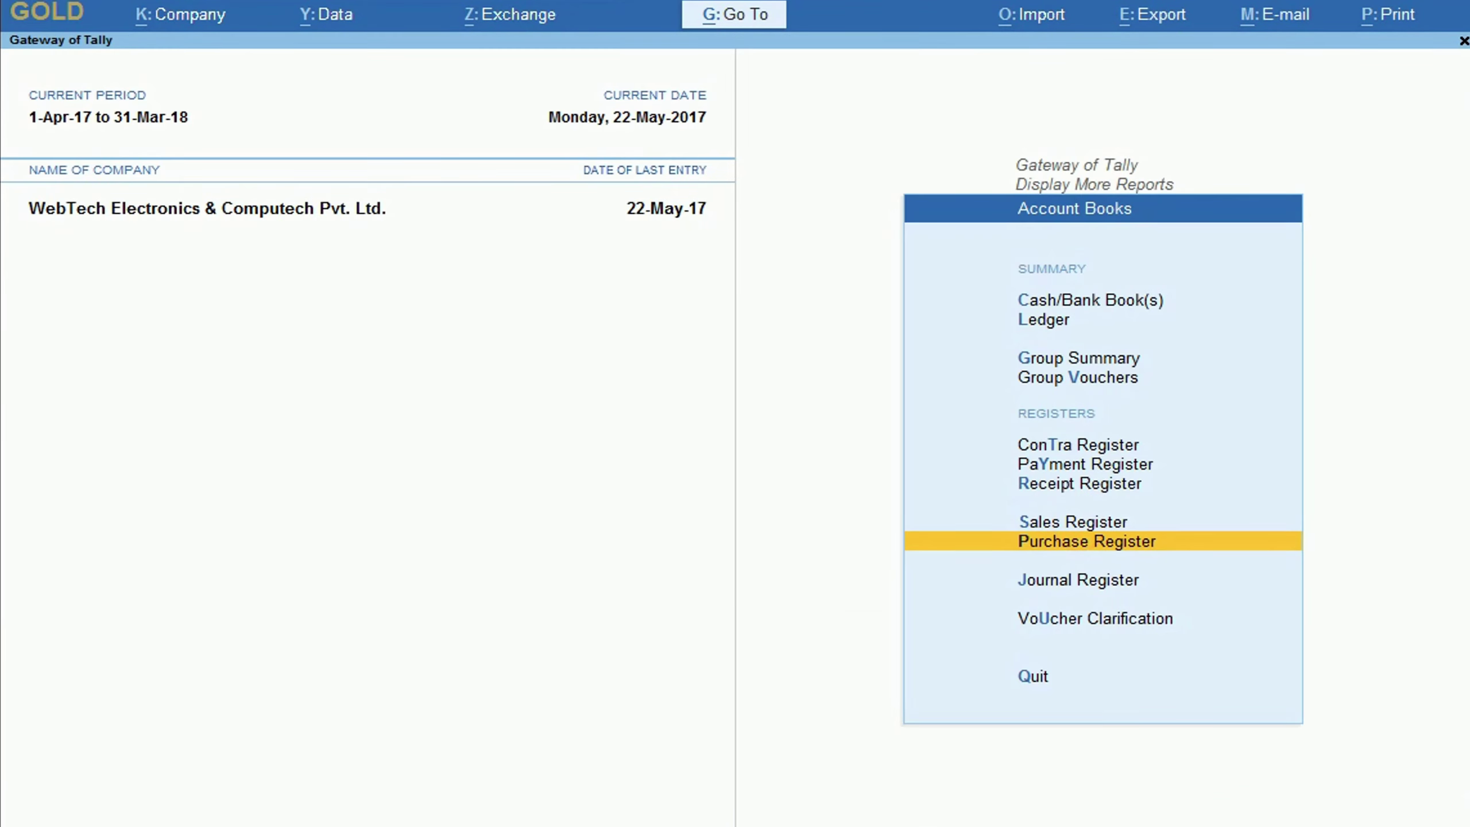
- Open the Sales Register and export it as a PDF named sales register
left_click(1088, 523)
key("ctrl")
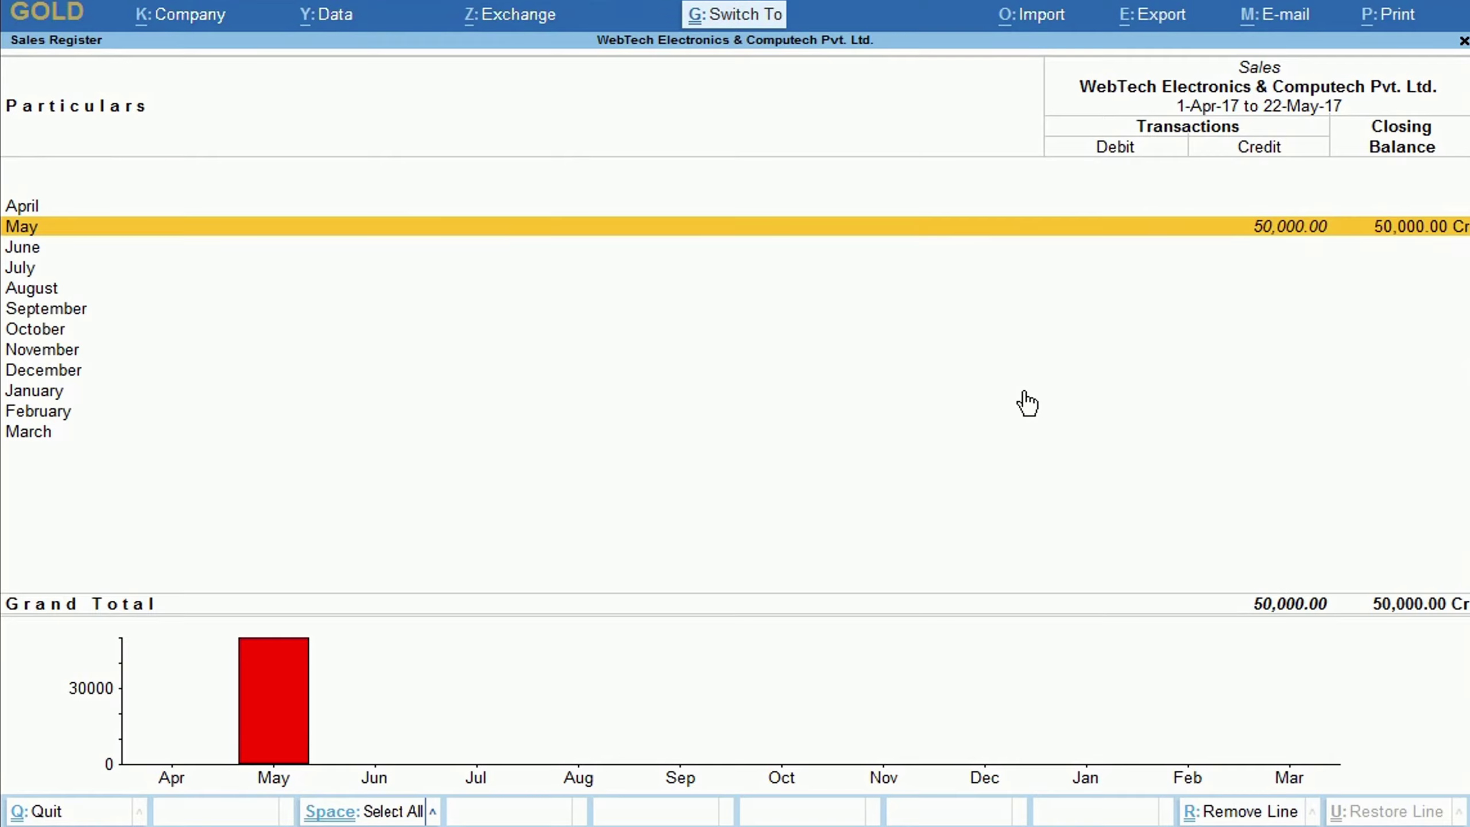
key("ctrl+e")
key("Left")
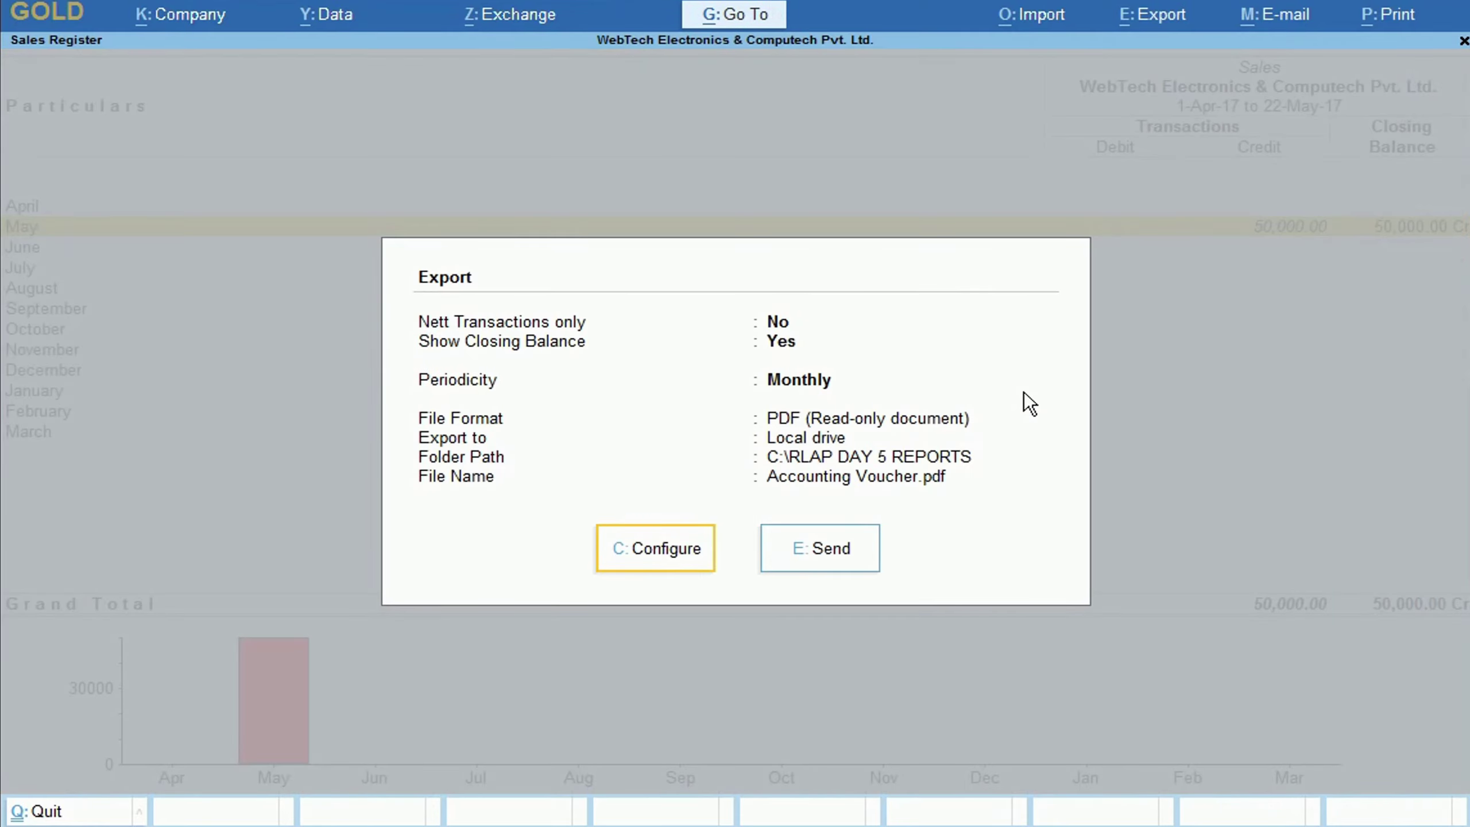
type("ster")
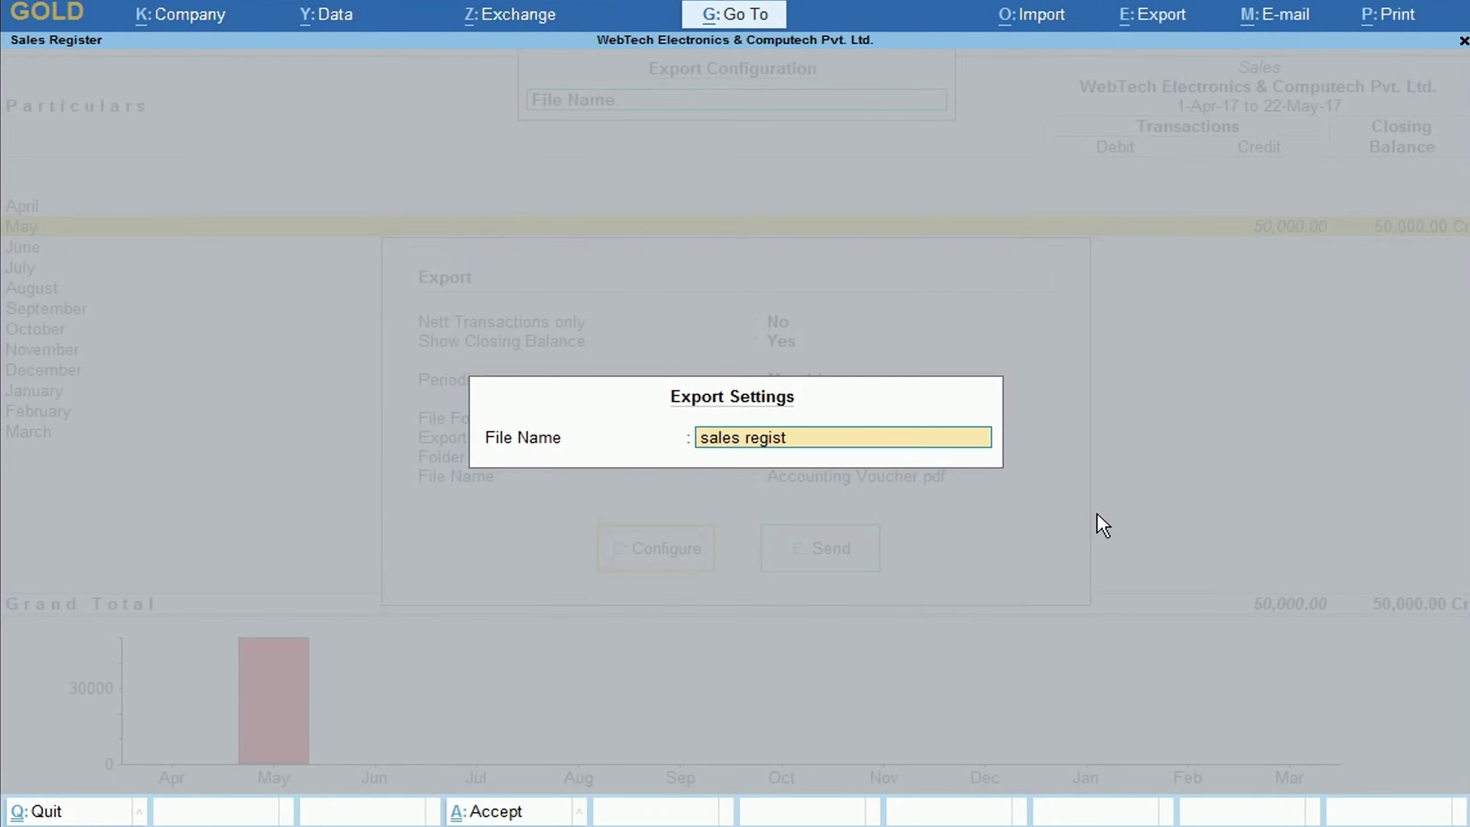
key("Return")
key("Escape")
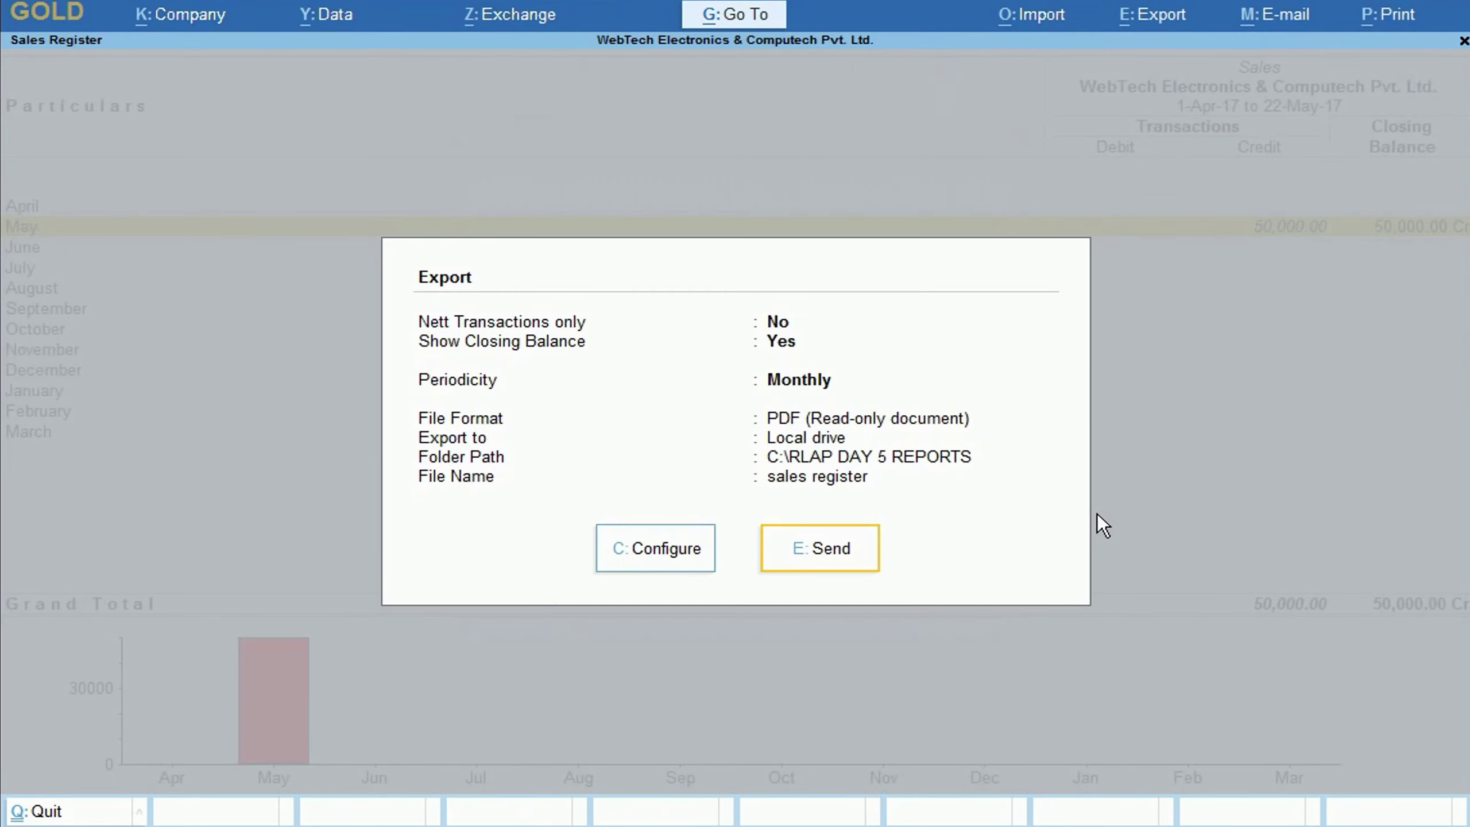
key("Return")
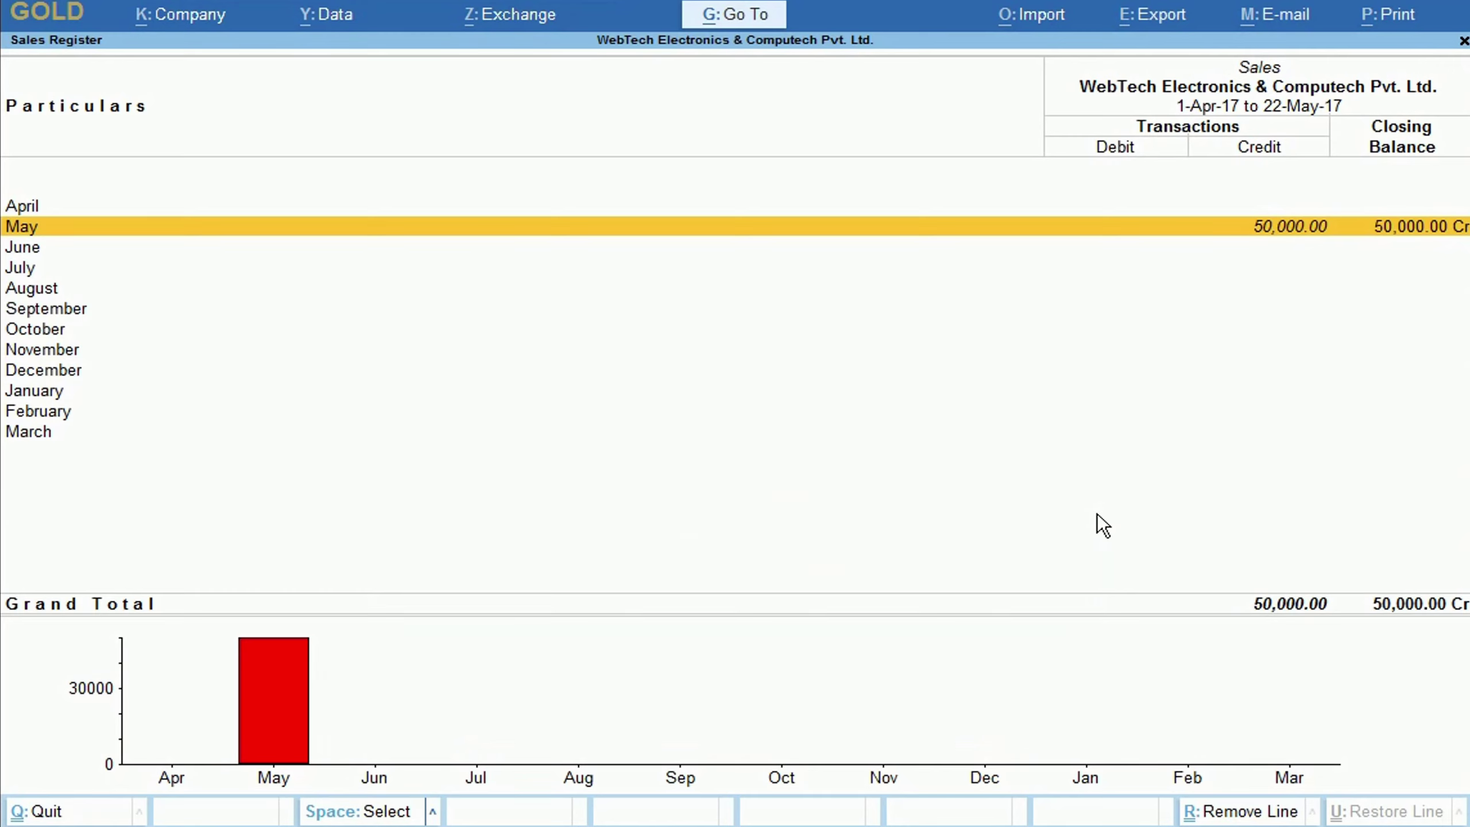
- Return to the Gateway of Tally and open the Stock Summary in detailed view
key("Escape")
key("Escape")
key("Escape")
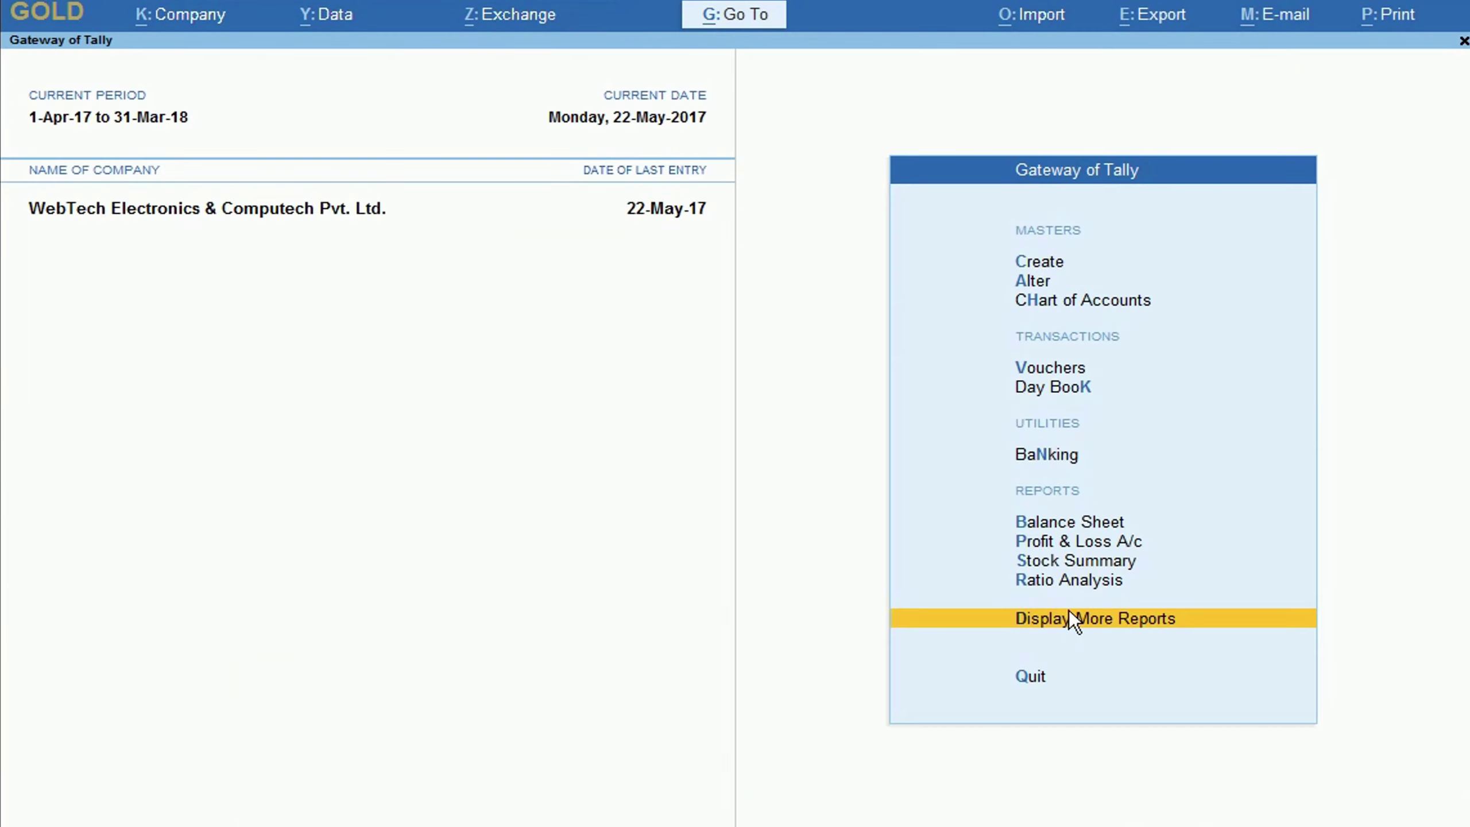
key("s")
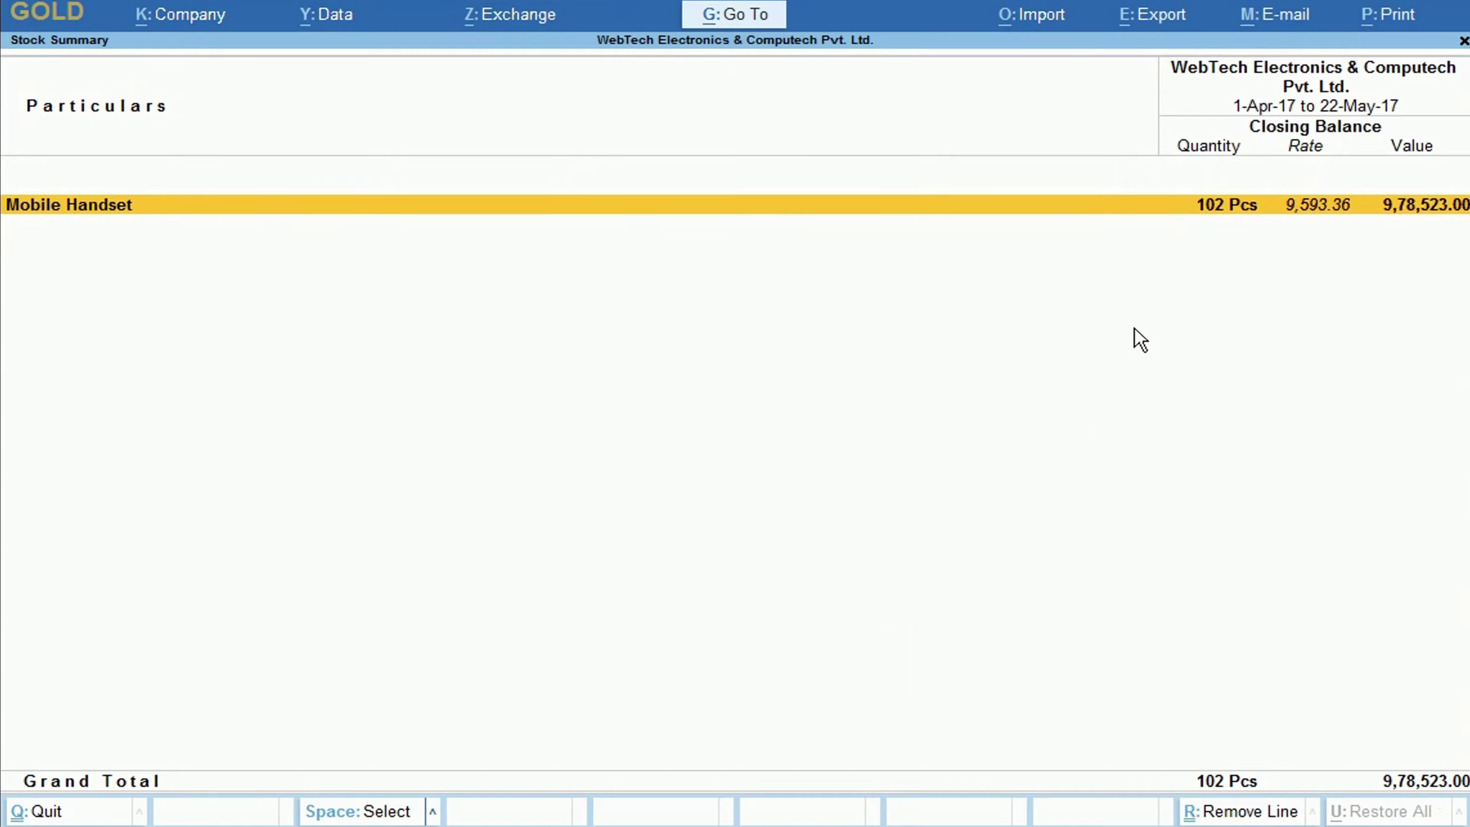
key("alt+F1")
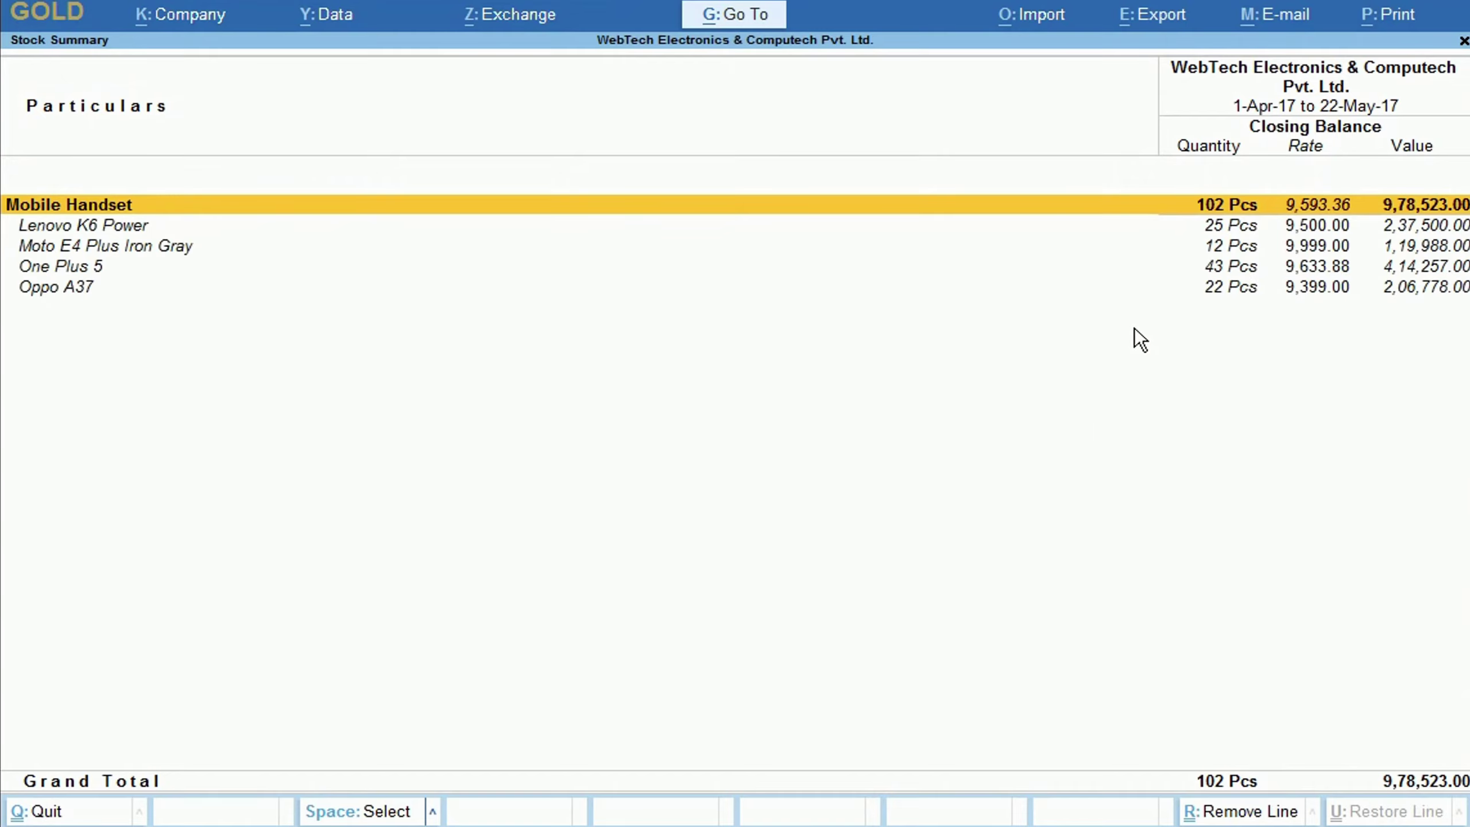
- Start exporting the Stock Summary with the file format Excel (Spreadsheet) and the file name Stock summary
left_click(1194, 28)
key("Return")
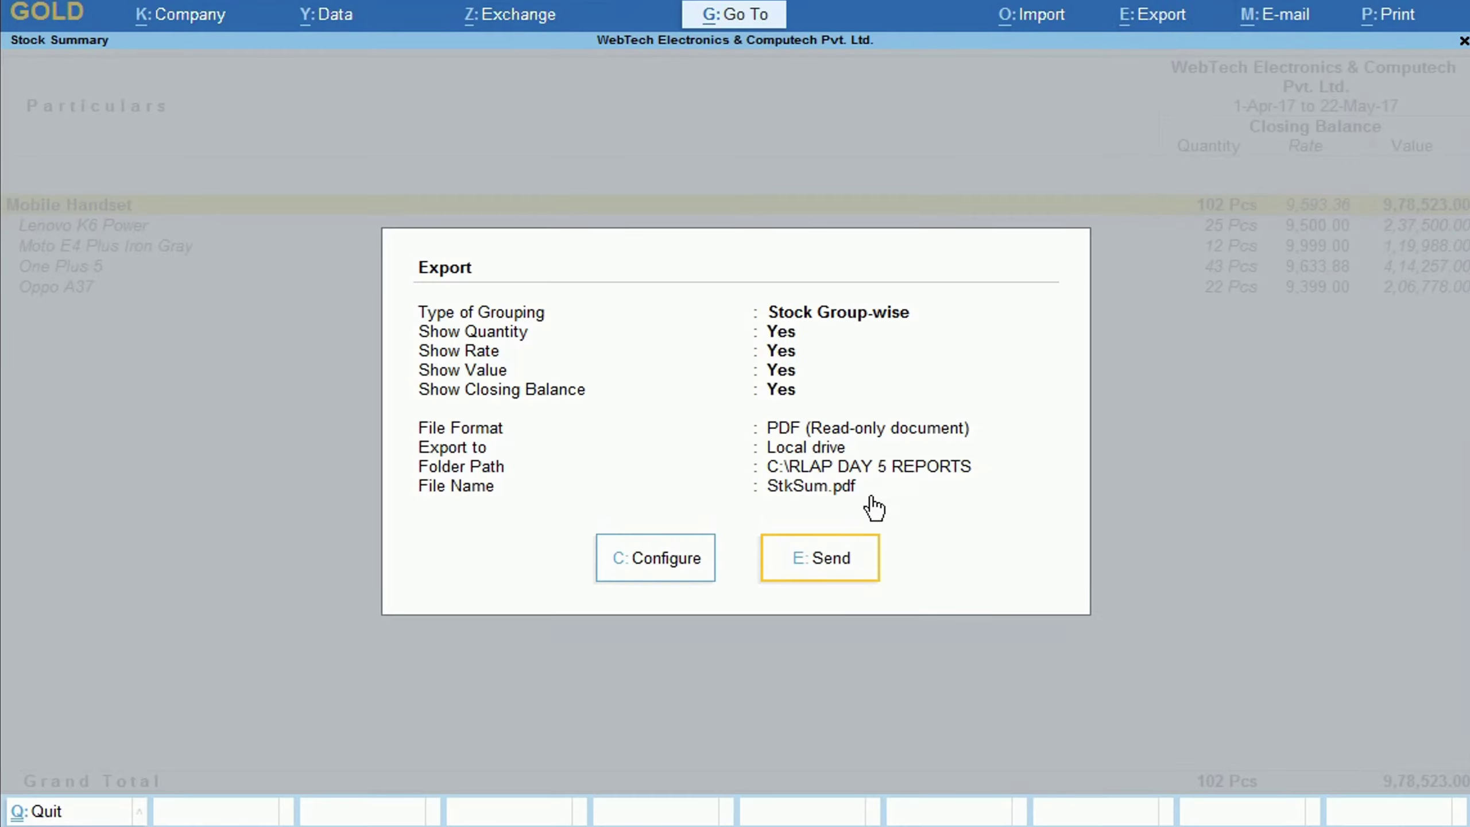
key("c")
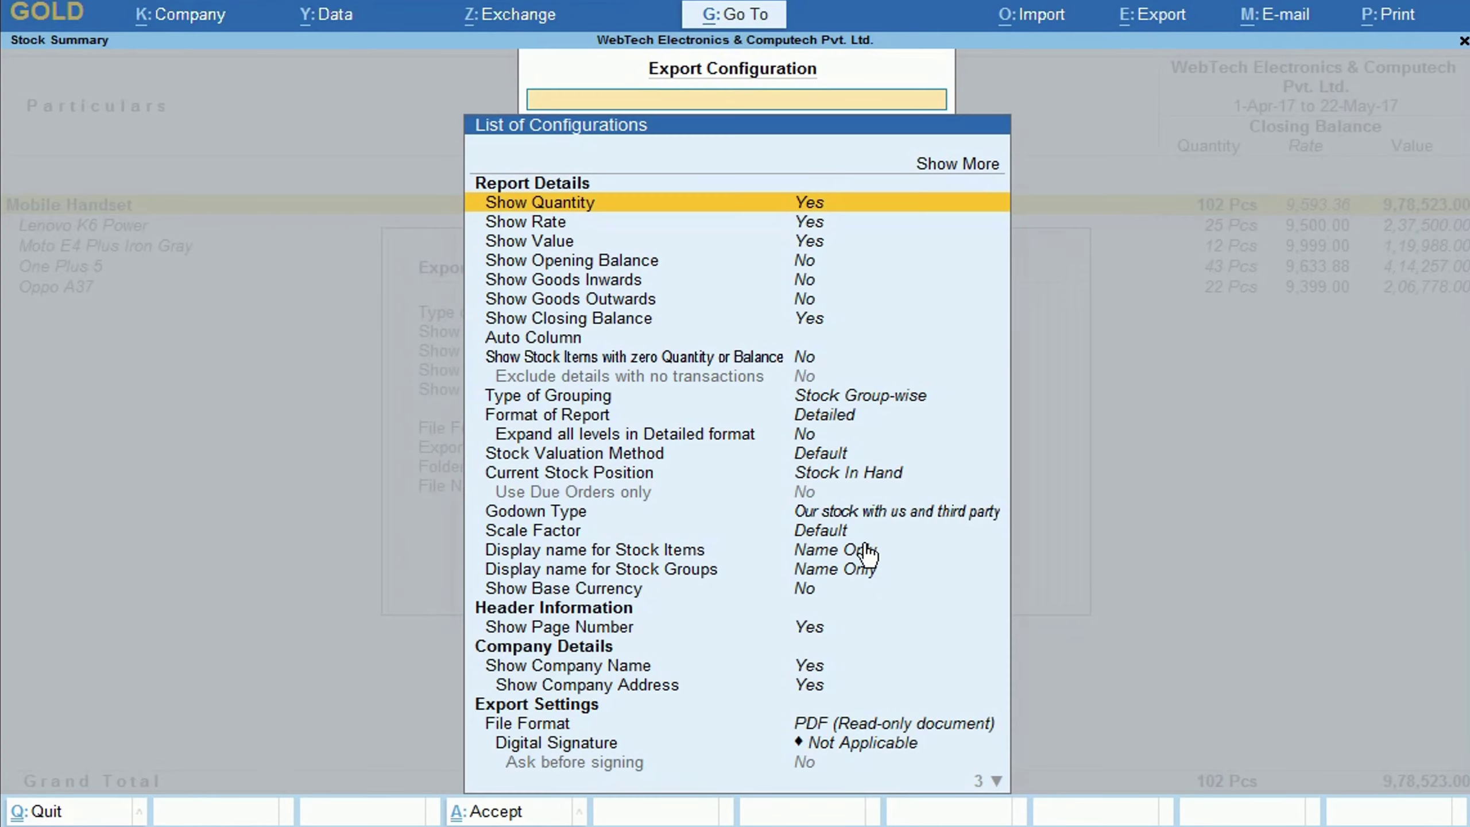
left_click(886, 731)
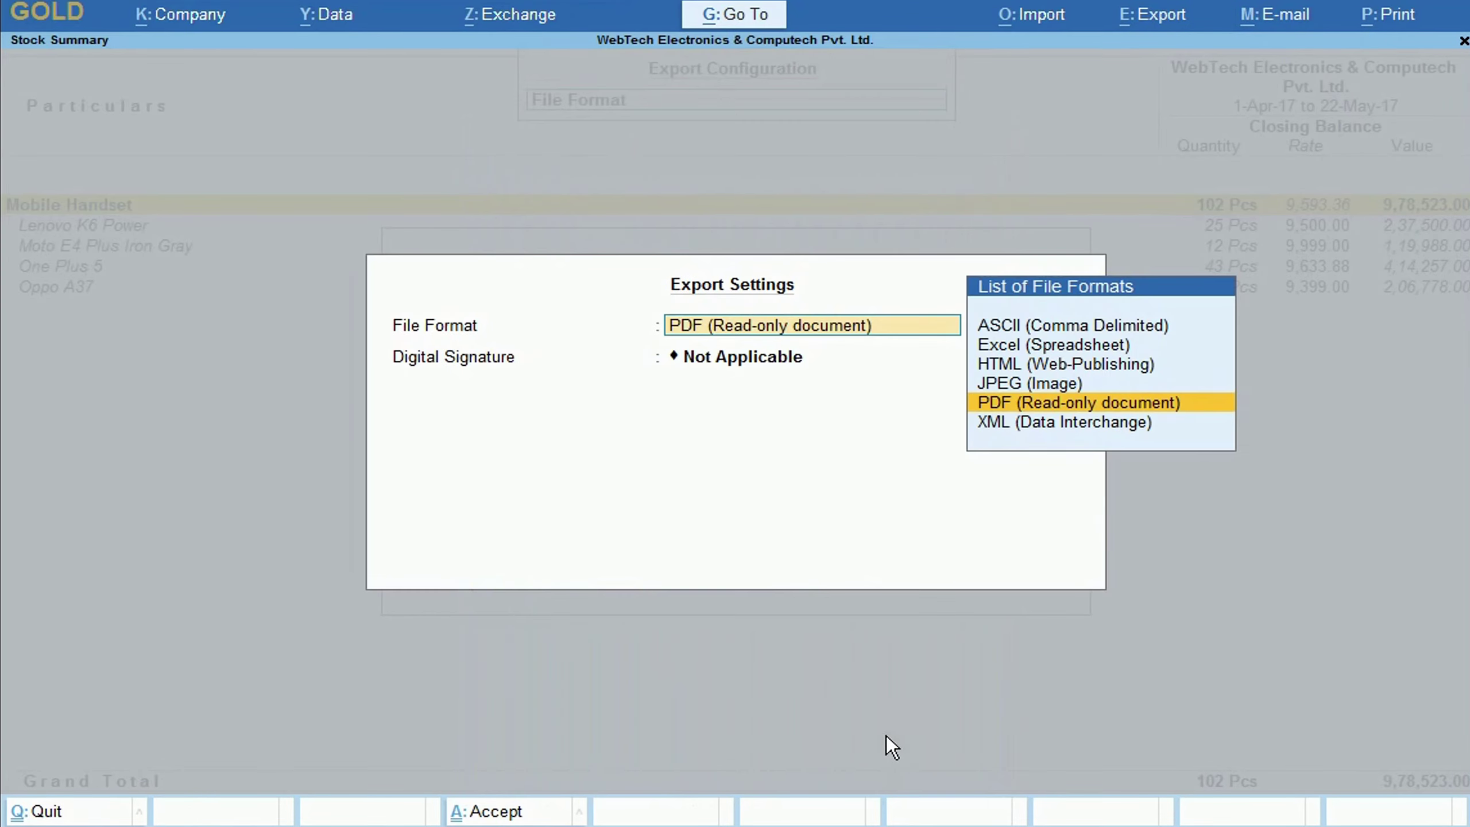
left_click(1053, 346)
left_click(1035, 345)
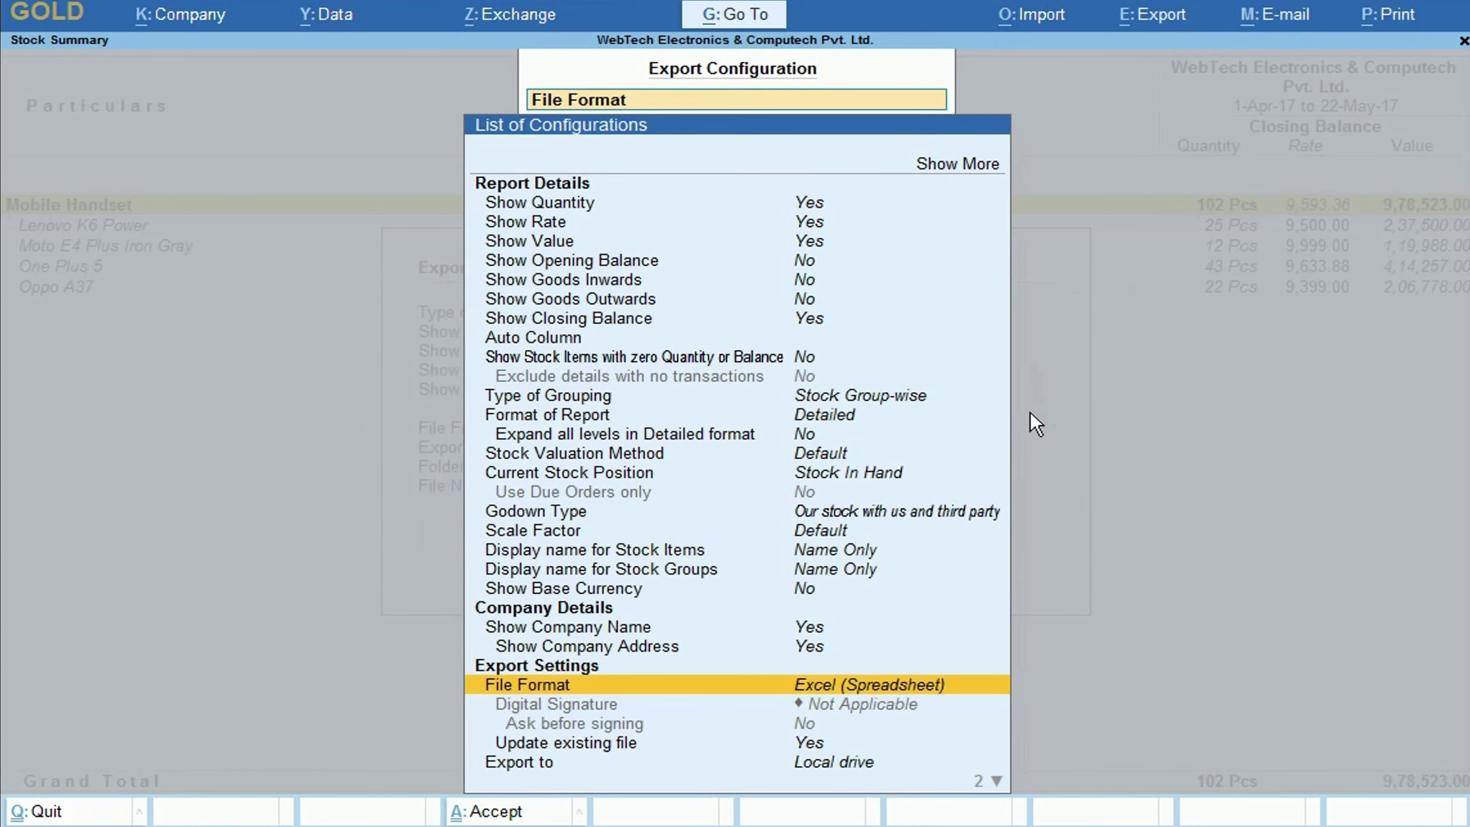
scroll(933, 689, "down", 6)
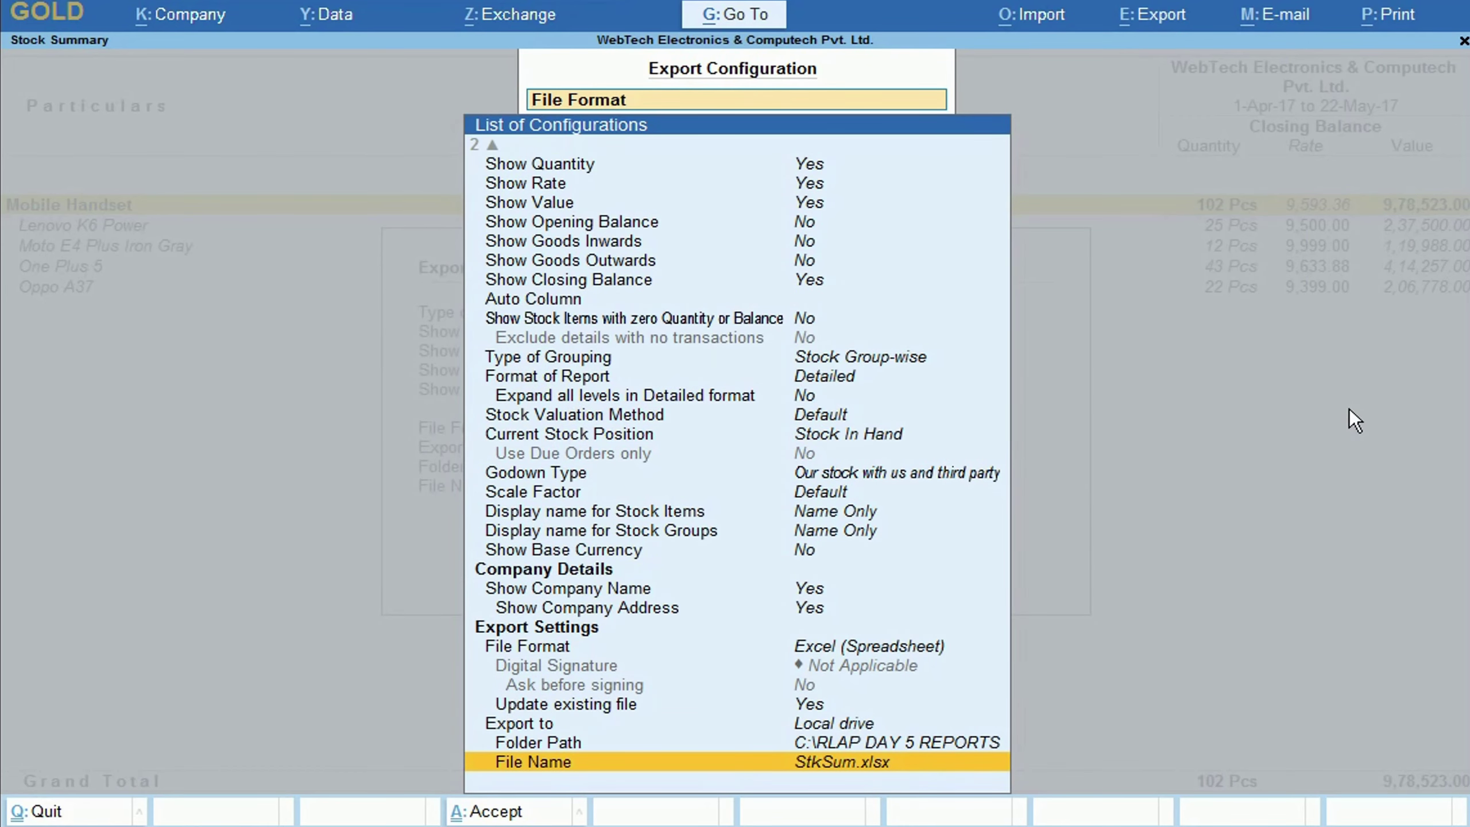
key("Return")
type("Stock summary")
key("Return")
- Turn on opening the file after export in the general export configuration and return to the Stock Summary export
left_click(1167, 28)
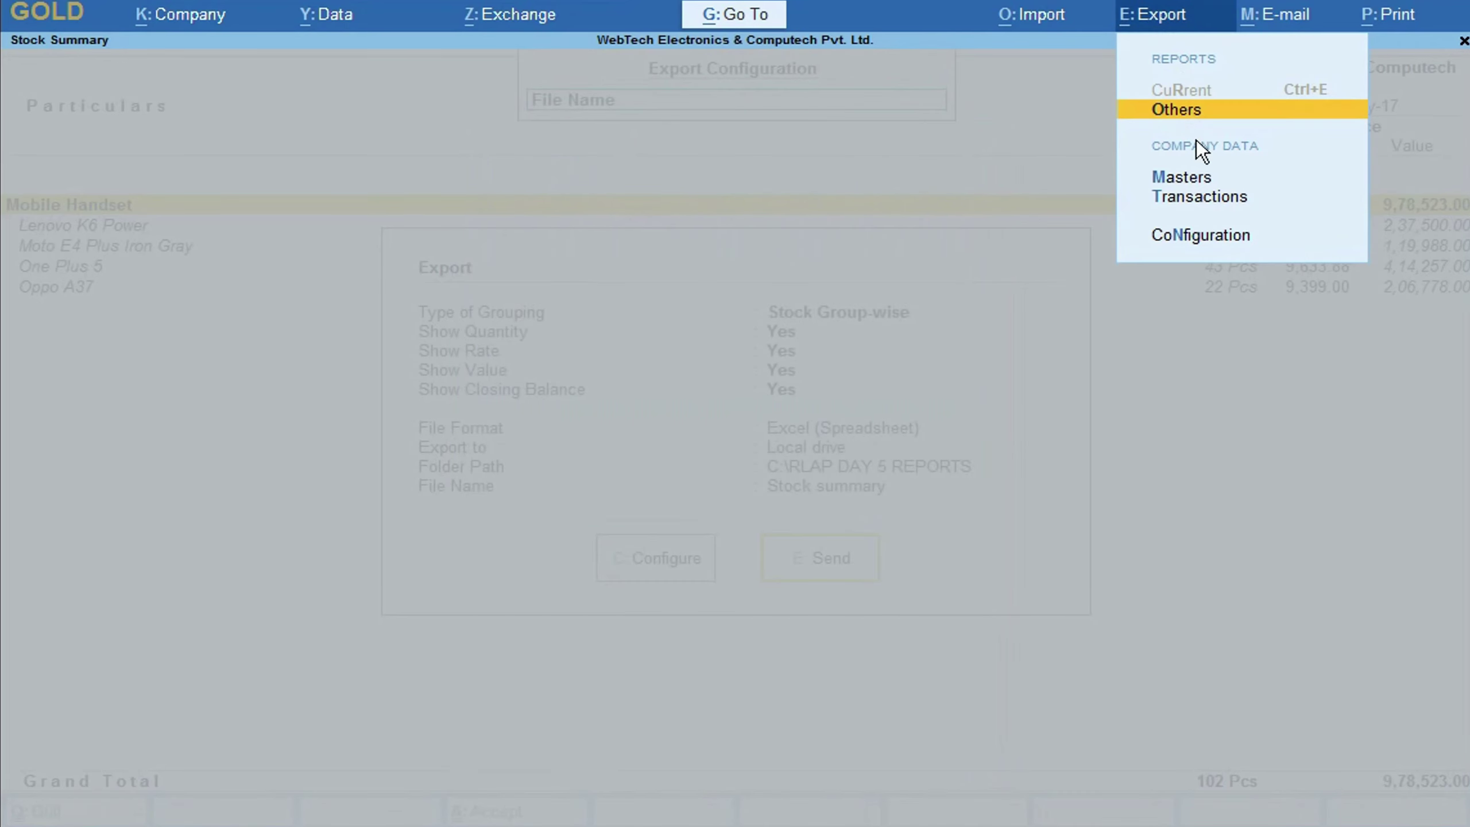
left_click(1200, 235)
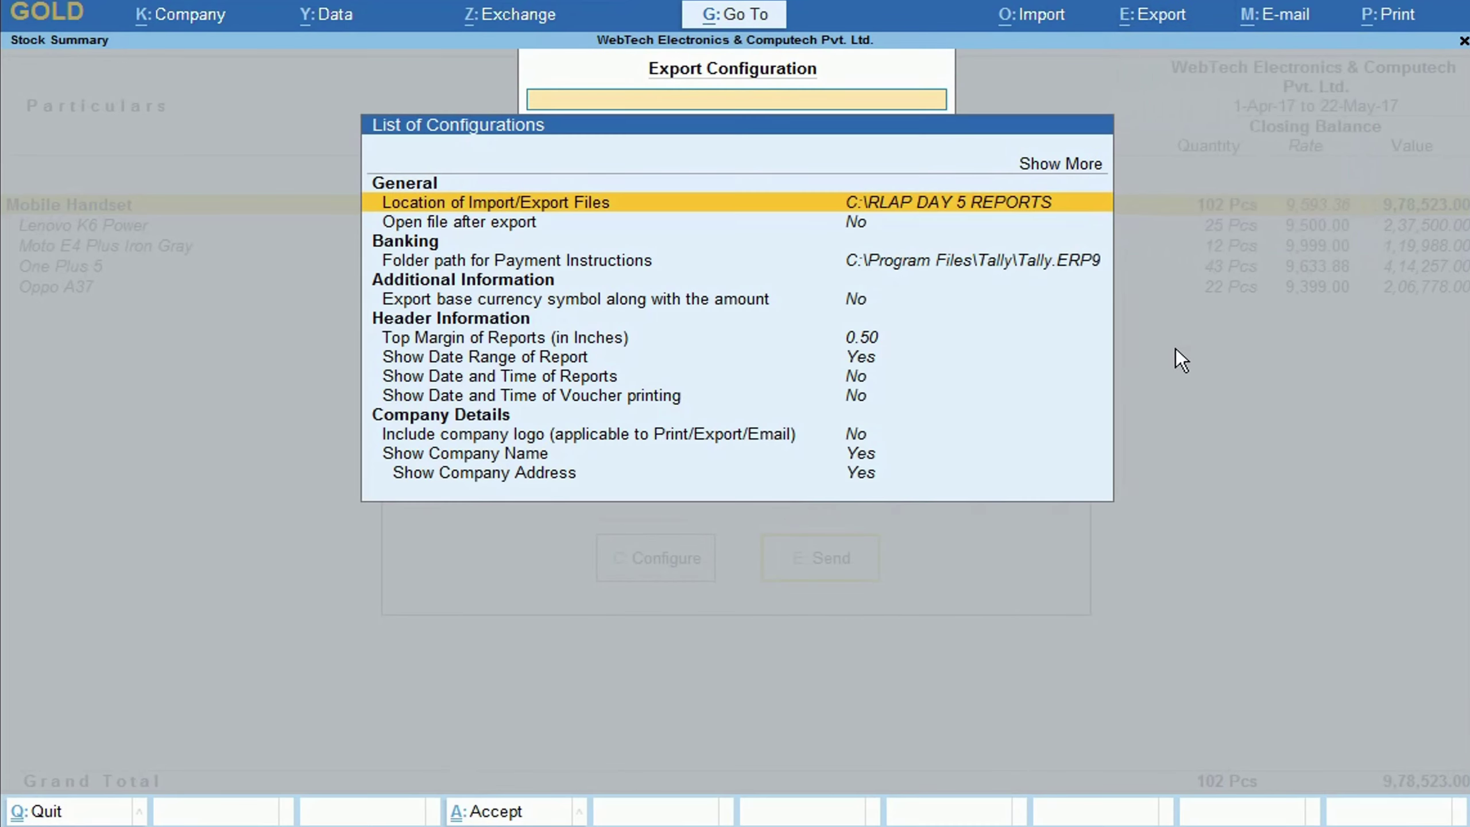
left_click(874, 223)
key("Escape")
key("Escape")
key("Escape")
key("Escape")
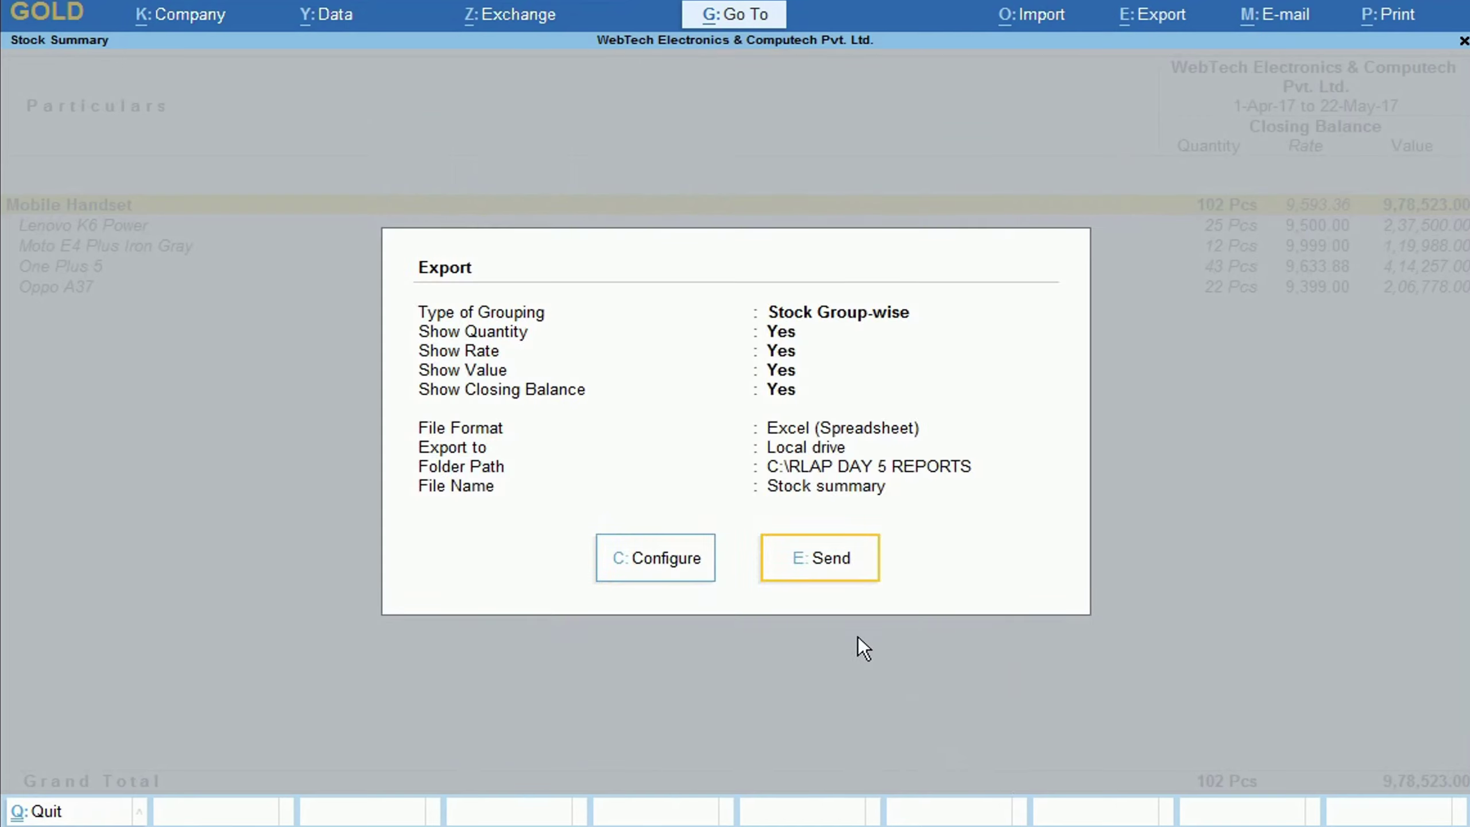
- Send the Stock Summary export and open the exported workbook in Excel despite the file format mismatch
left_click(864, 576)
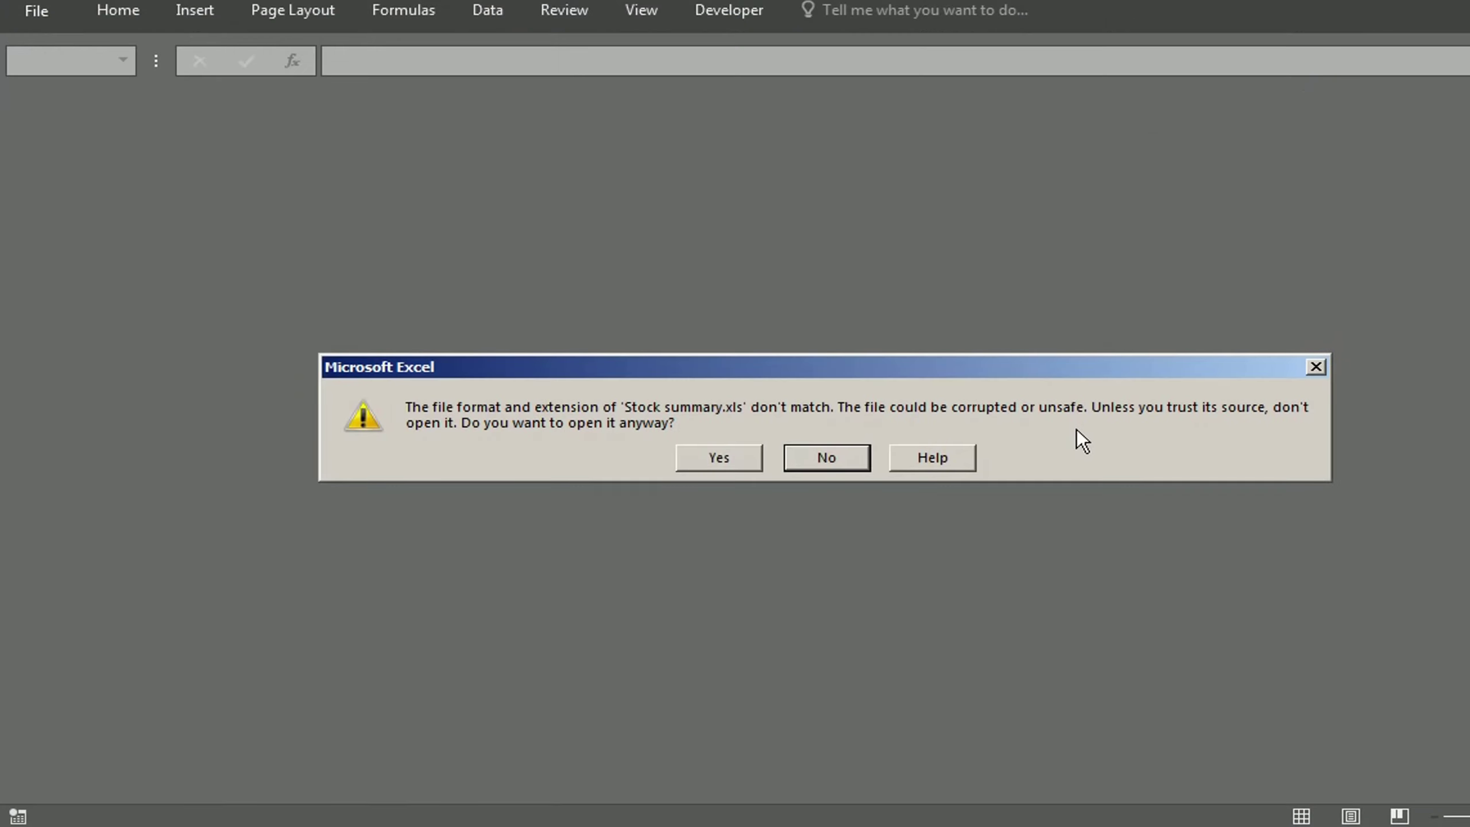
left_click(717, 458)
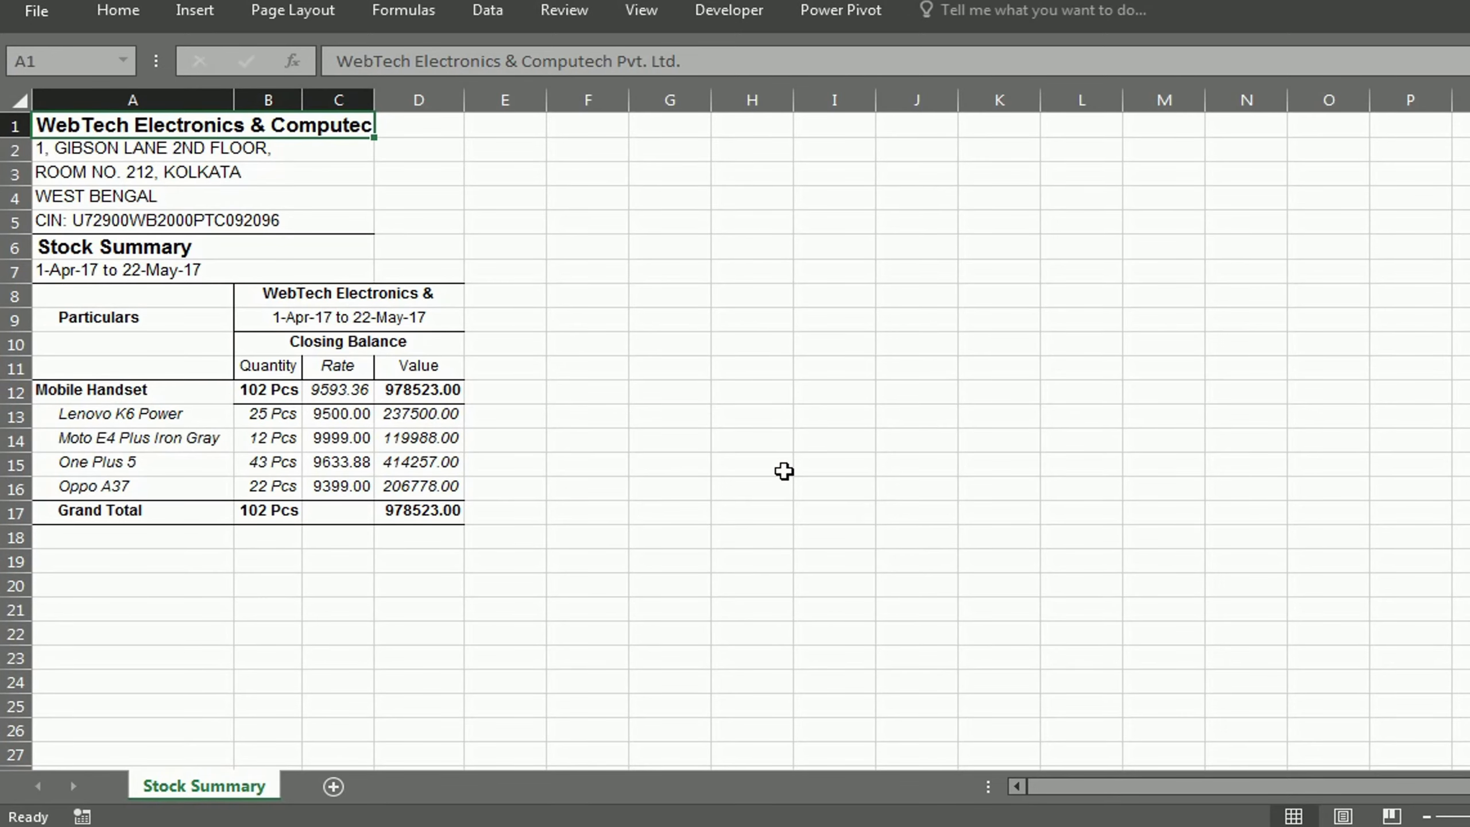
mouse_move(177, 131)
left_mouse_down()
mouse_move(398, 486)
mouse_move(504, 560)
left_mouse_up()
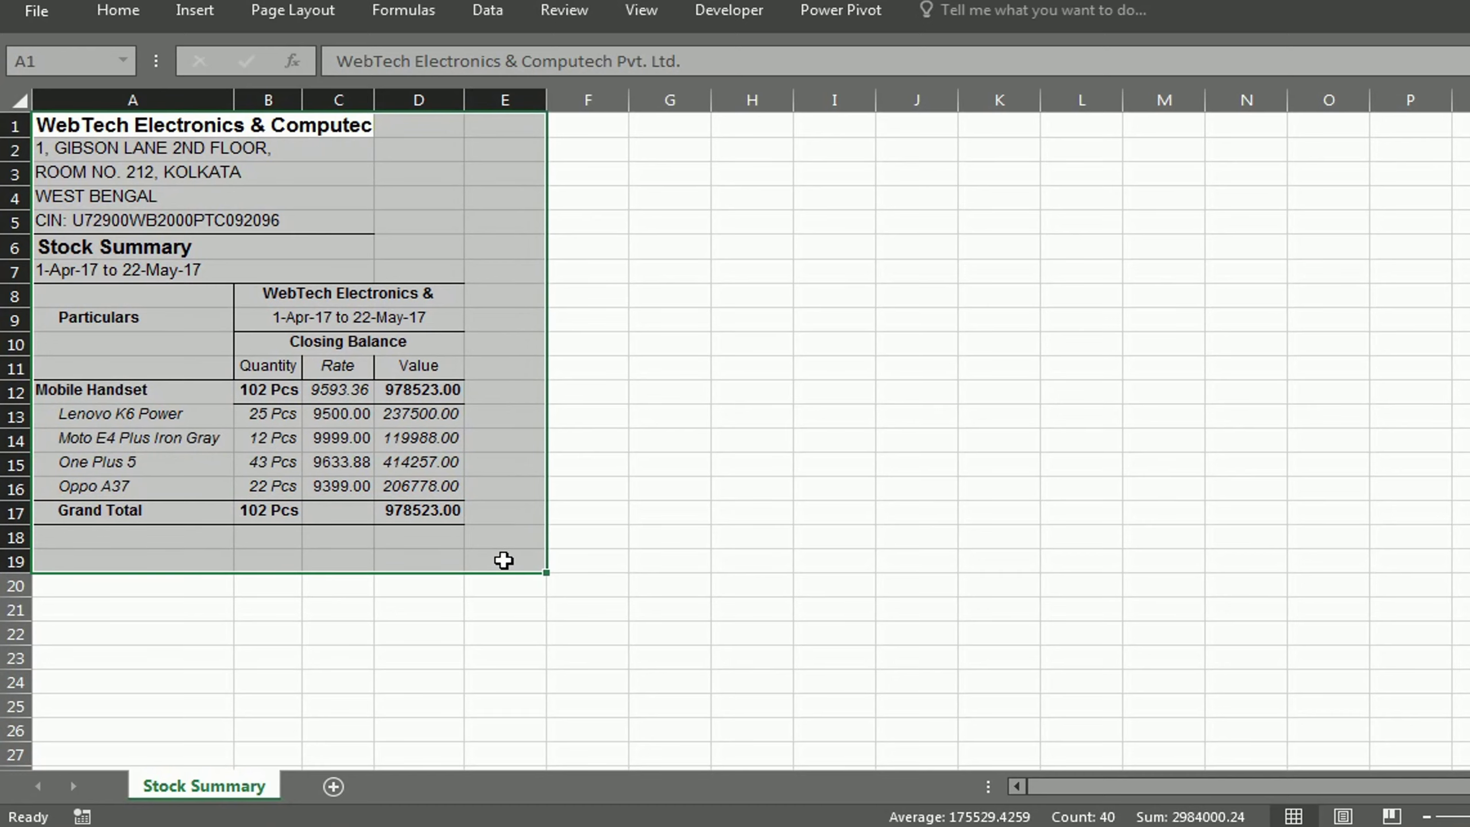
key("alt")
key("w")
key("g")
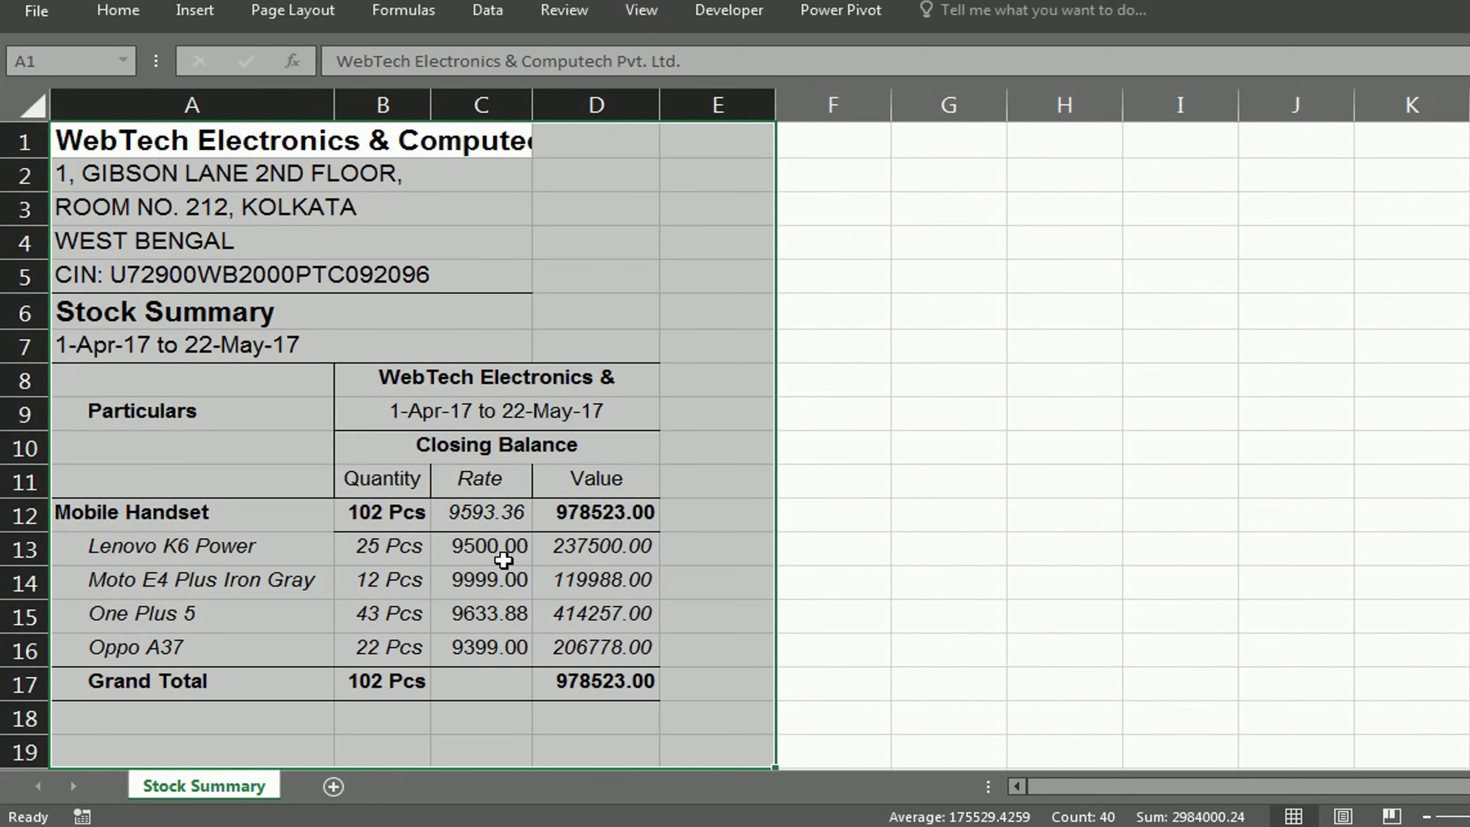
left_click(503, 560)
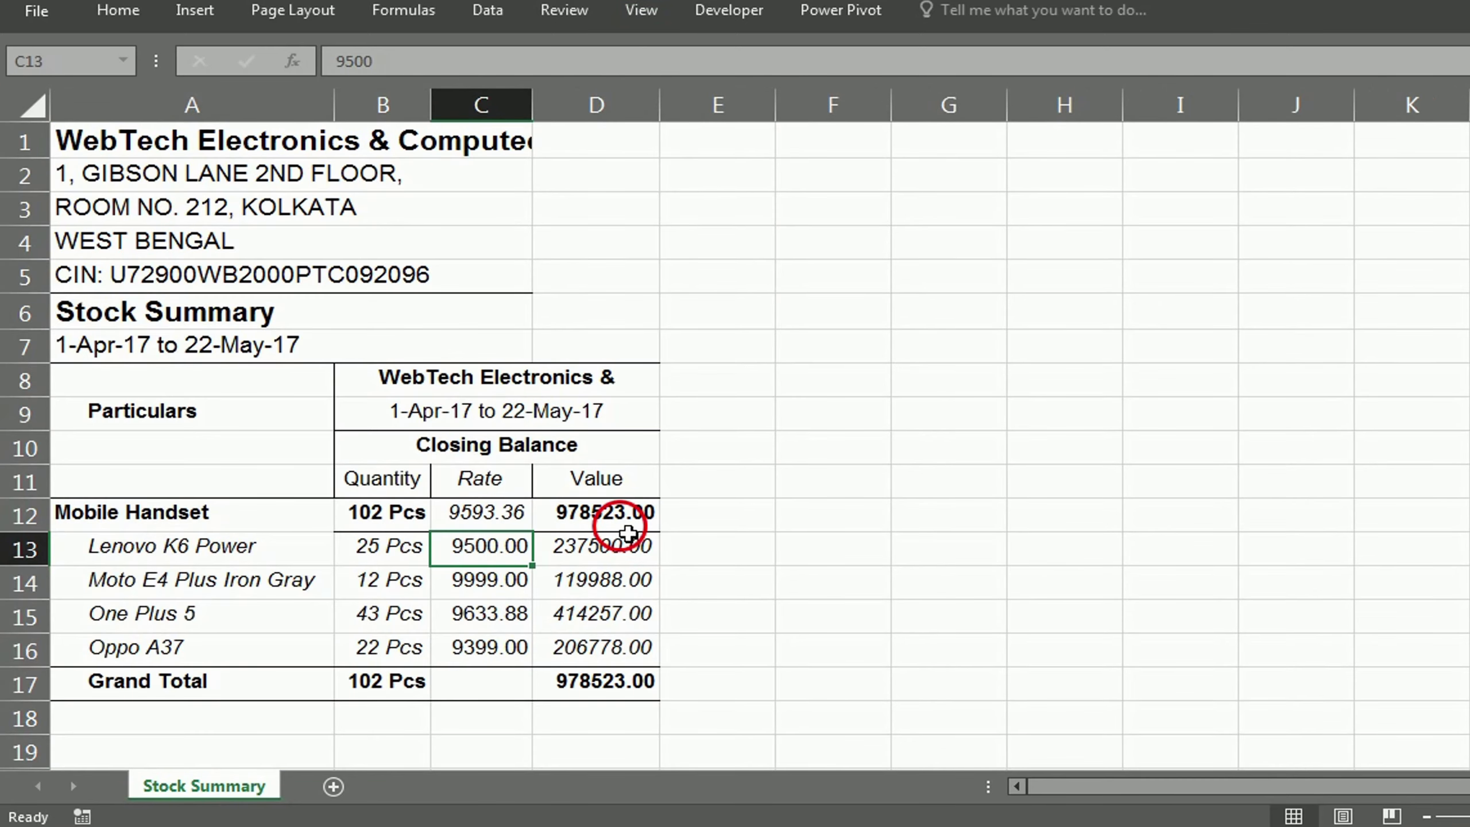
- Replace the Mobile Handset value in D12 with the formula =B12*C12
left_click(627, 521)
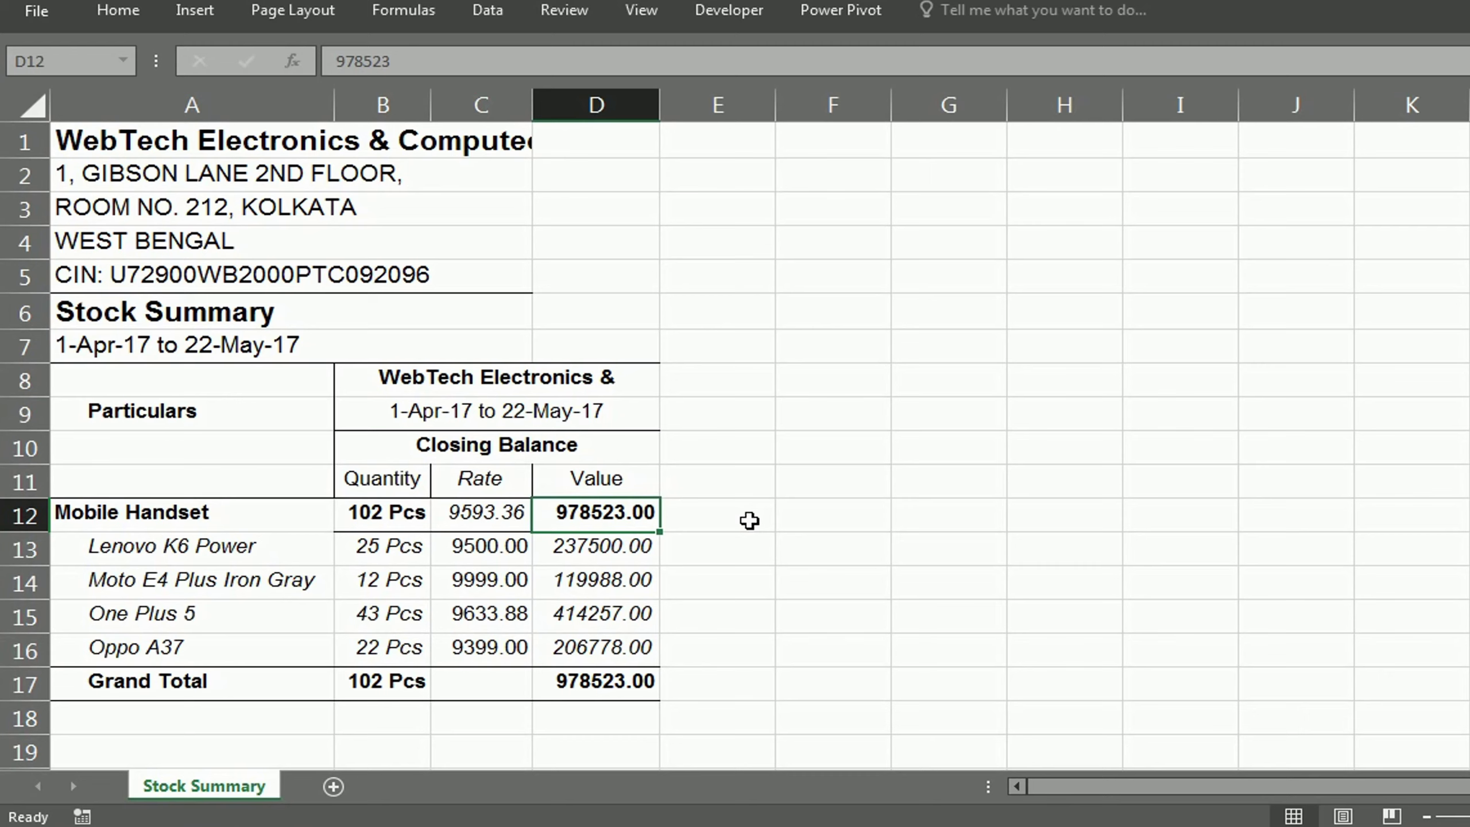
type("=")
key("Left")
key("Left")
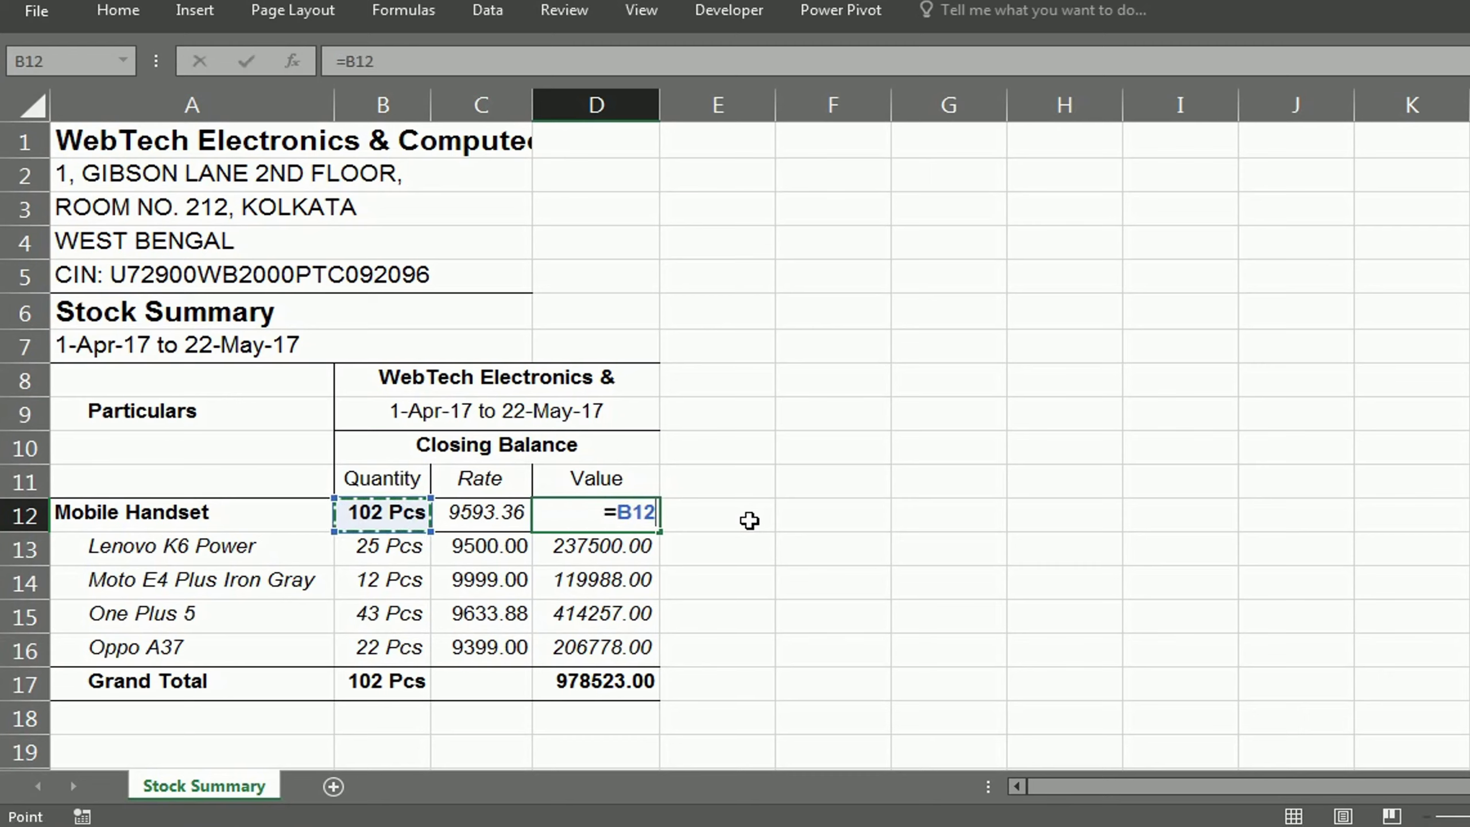
type("*")
key("Left")
key("Return")
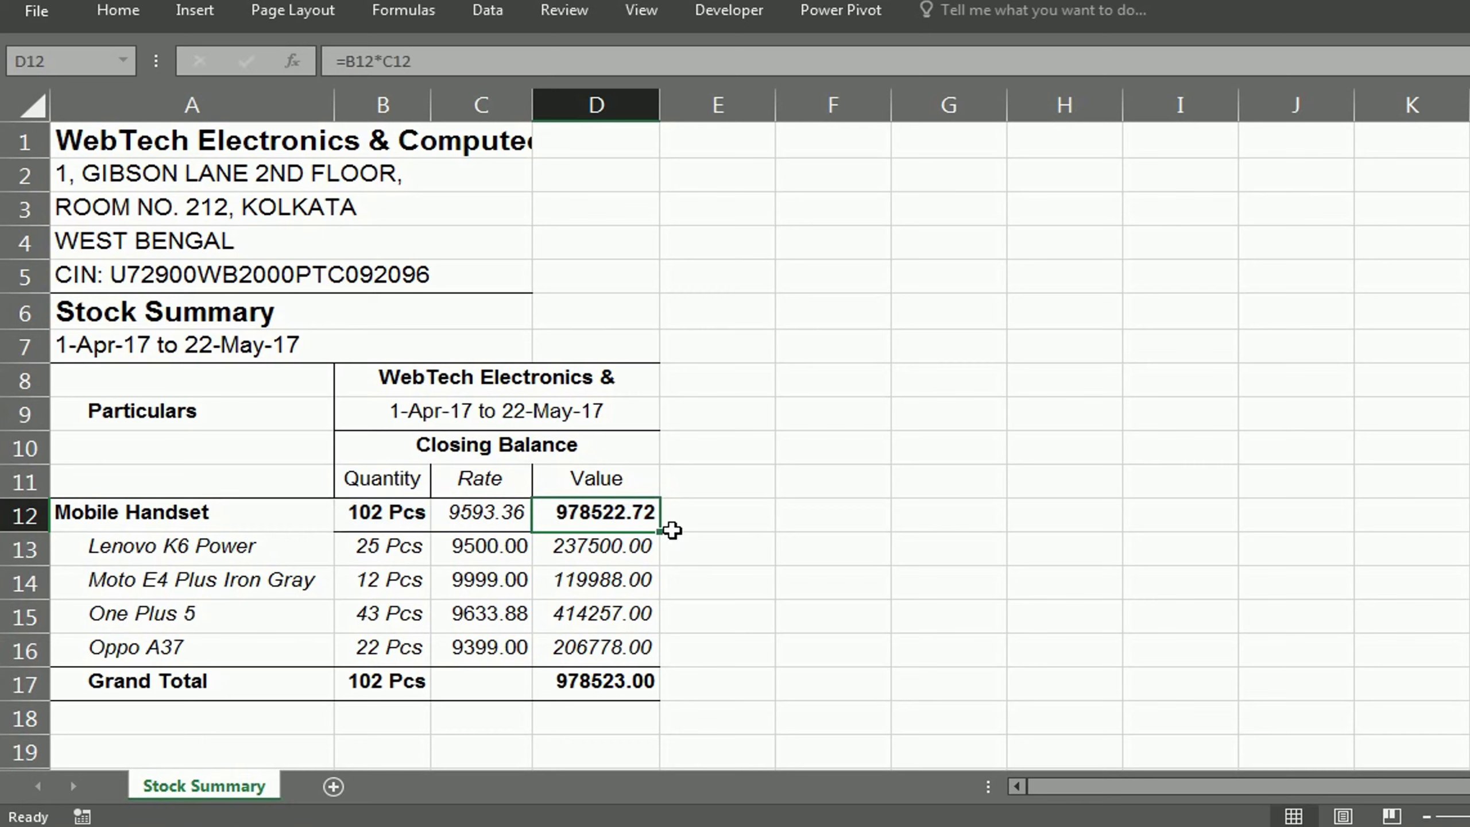
- Enter 978523 as a fixed value for Mobile Handset in D12
type("978523")
key("Return")
key("ctrl+z")
type("978523")
key("Return")
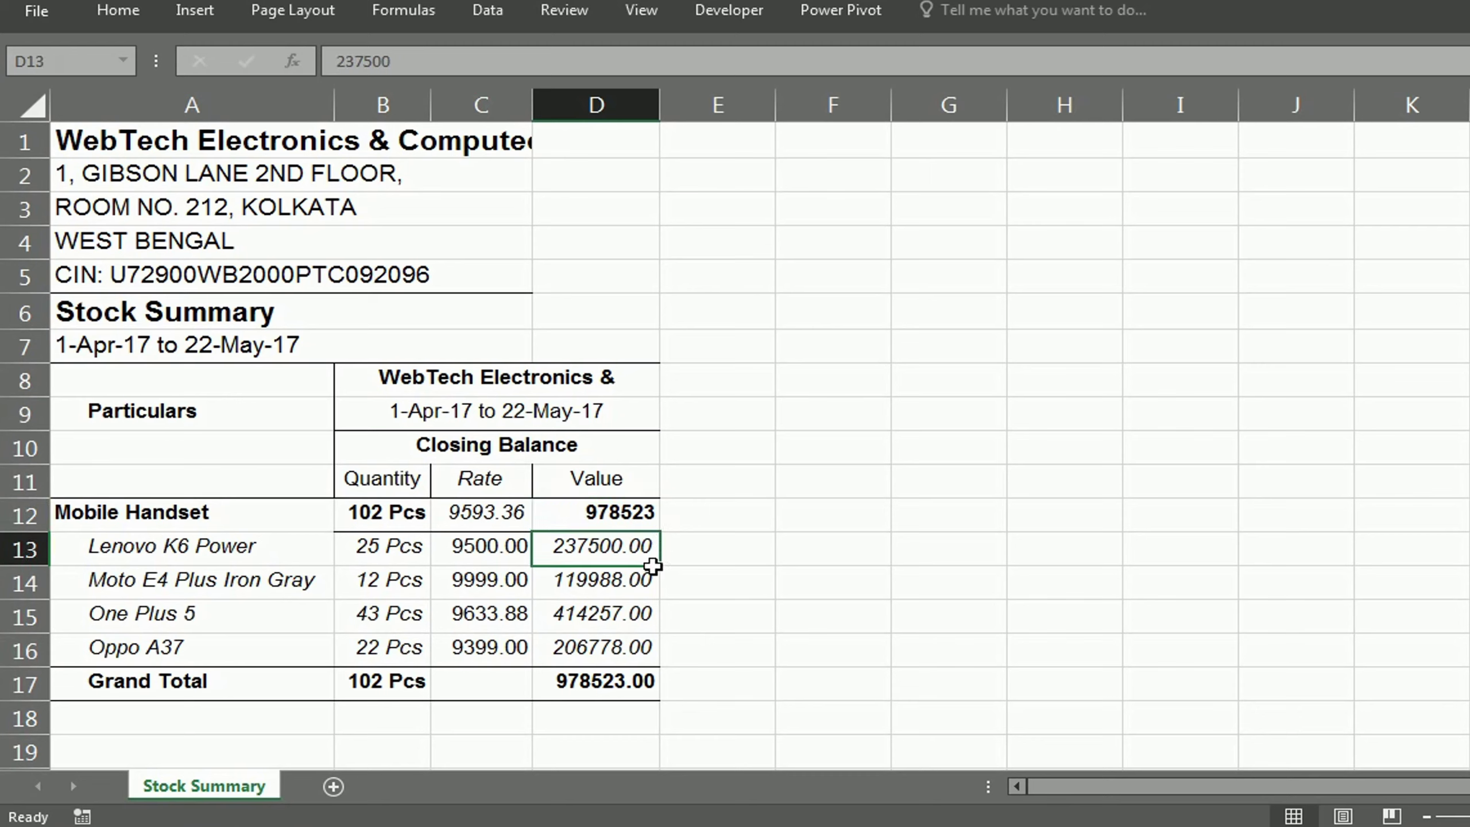
- Calculate the Lenovo K6 Power value in D13 with =B13*C13 and fill the formula down to D16
type("=")
key("Left")
key("Left")
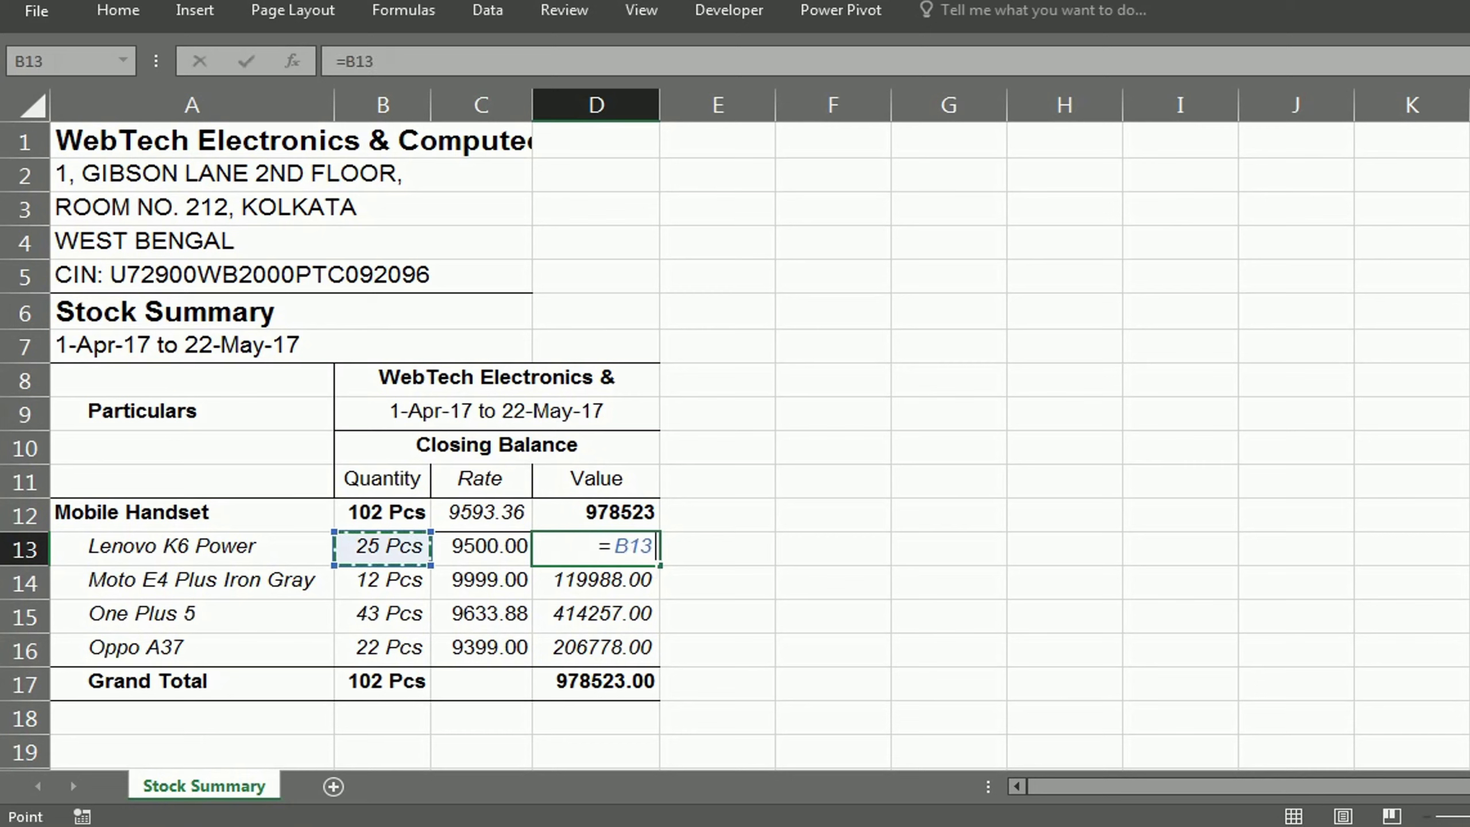
type("*")
key("Left")
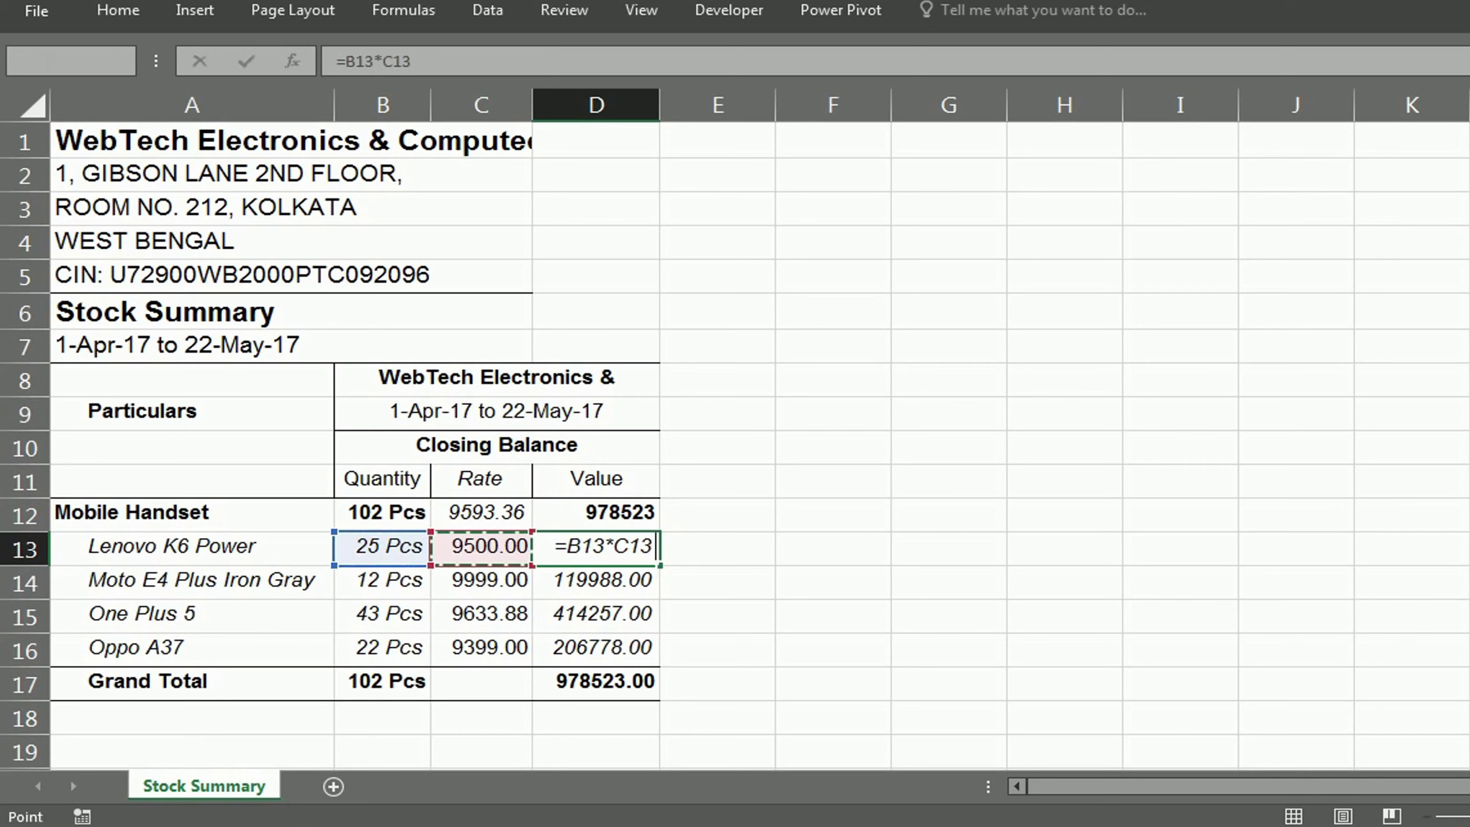
key("ctrl+Return")
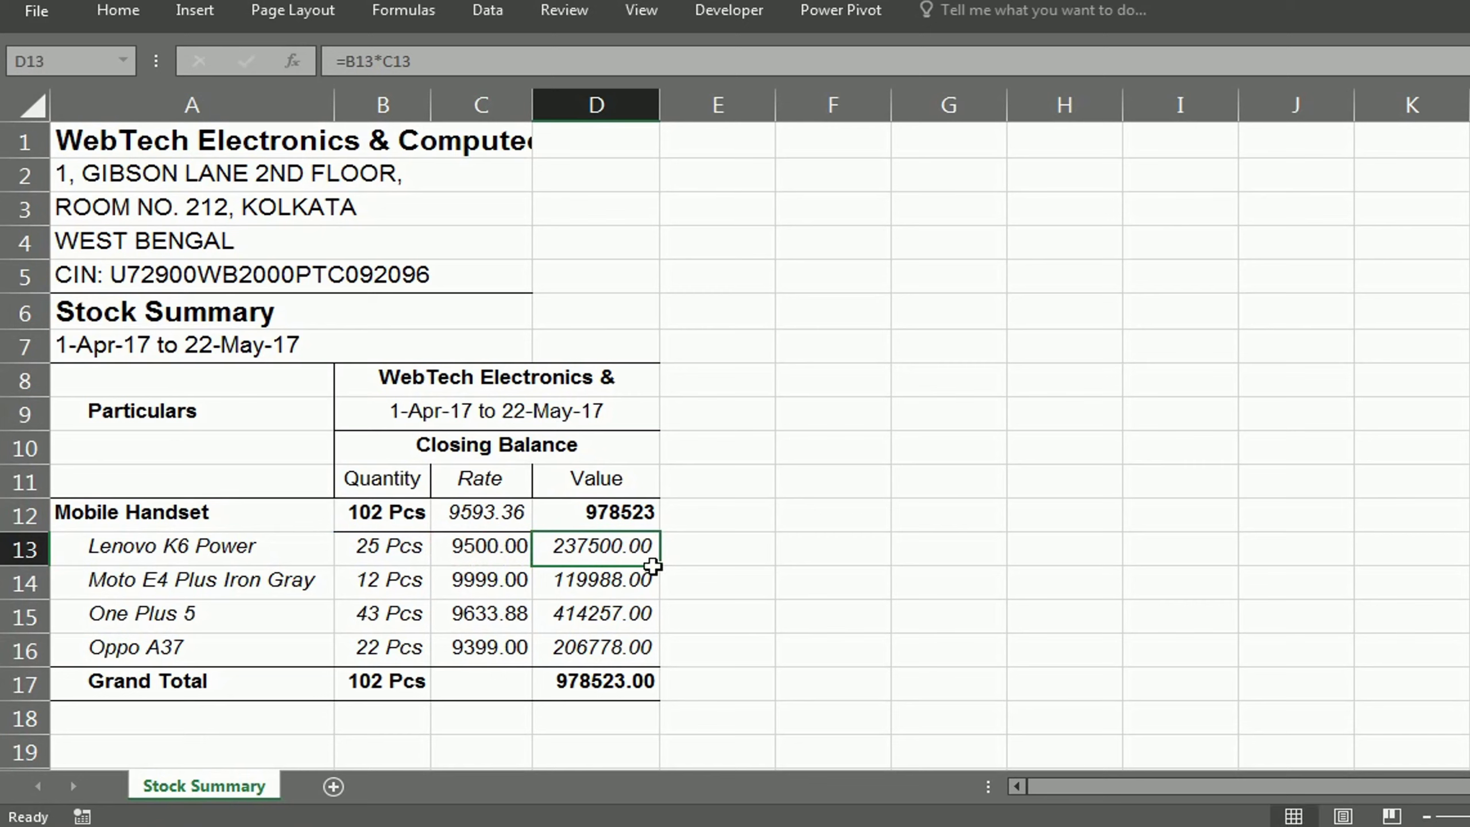
left_click_drag(660, 566, 660, 666)
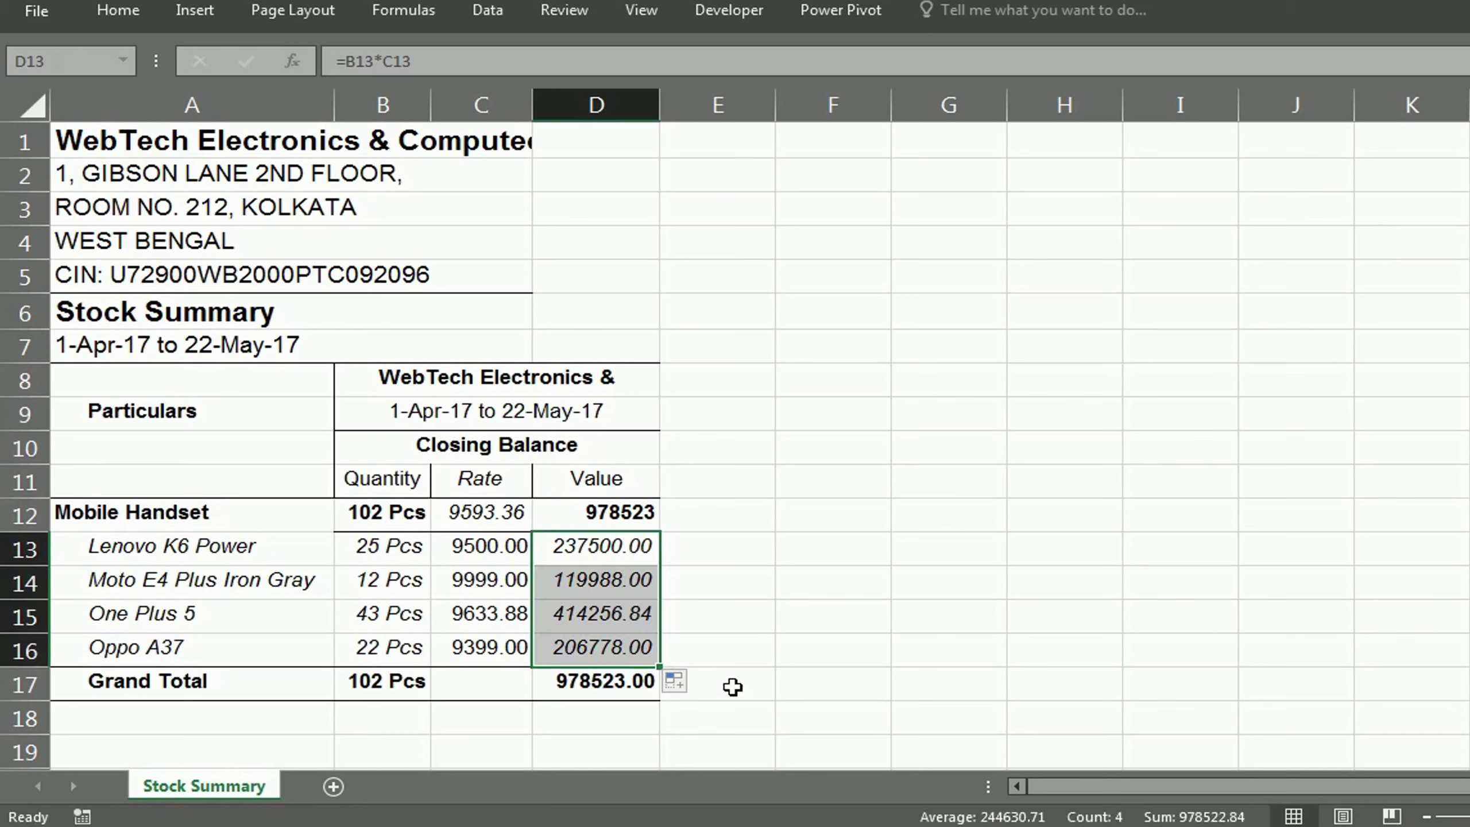
left_click(638, 696)
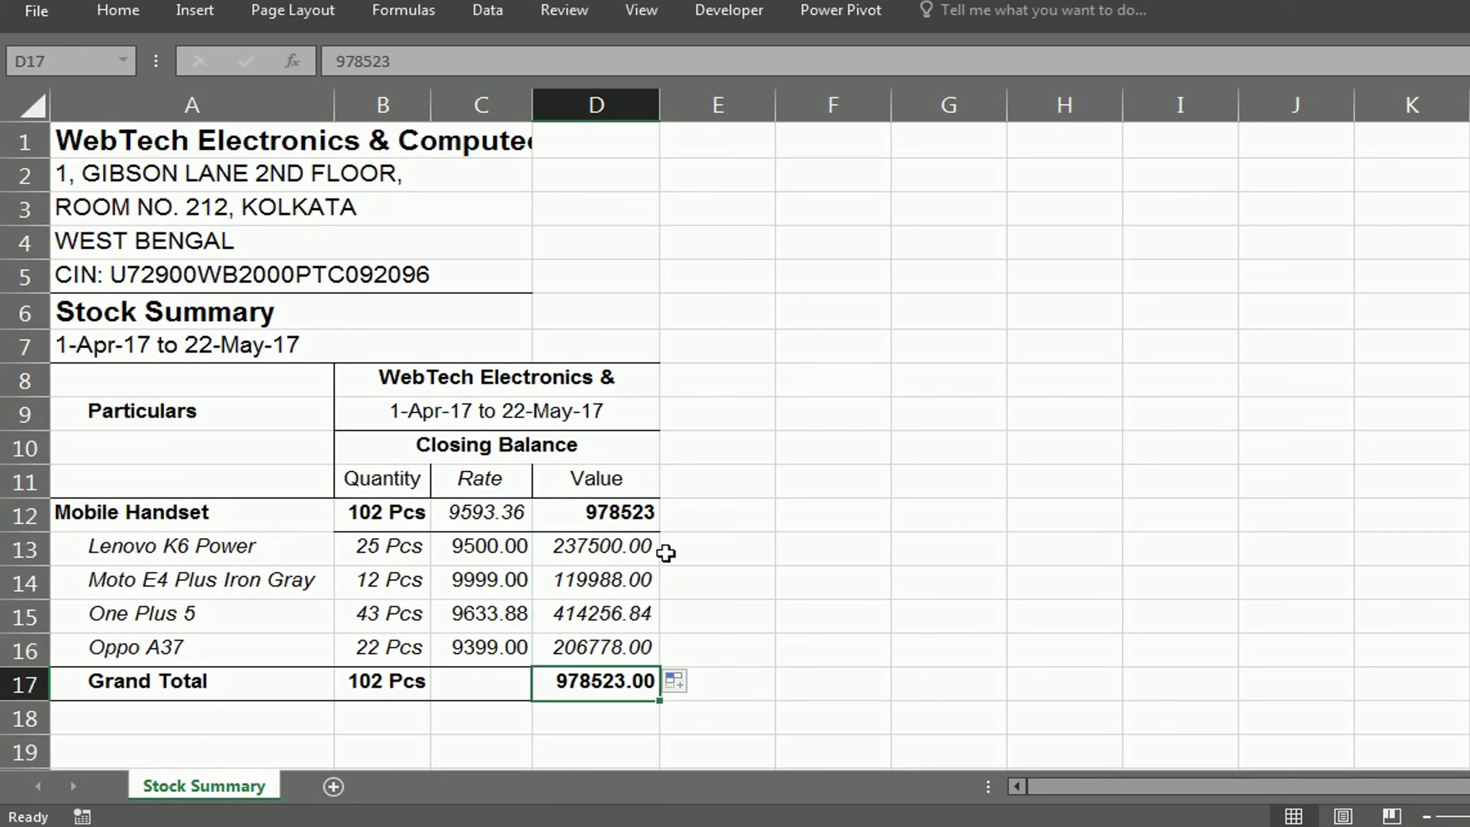
- Link the Grand Total value in D17 to the Mobile Handset value with the formula =D12
type("=")
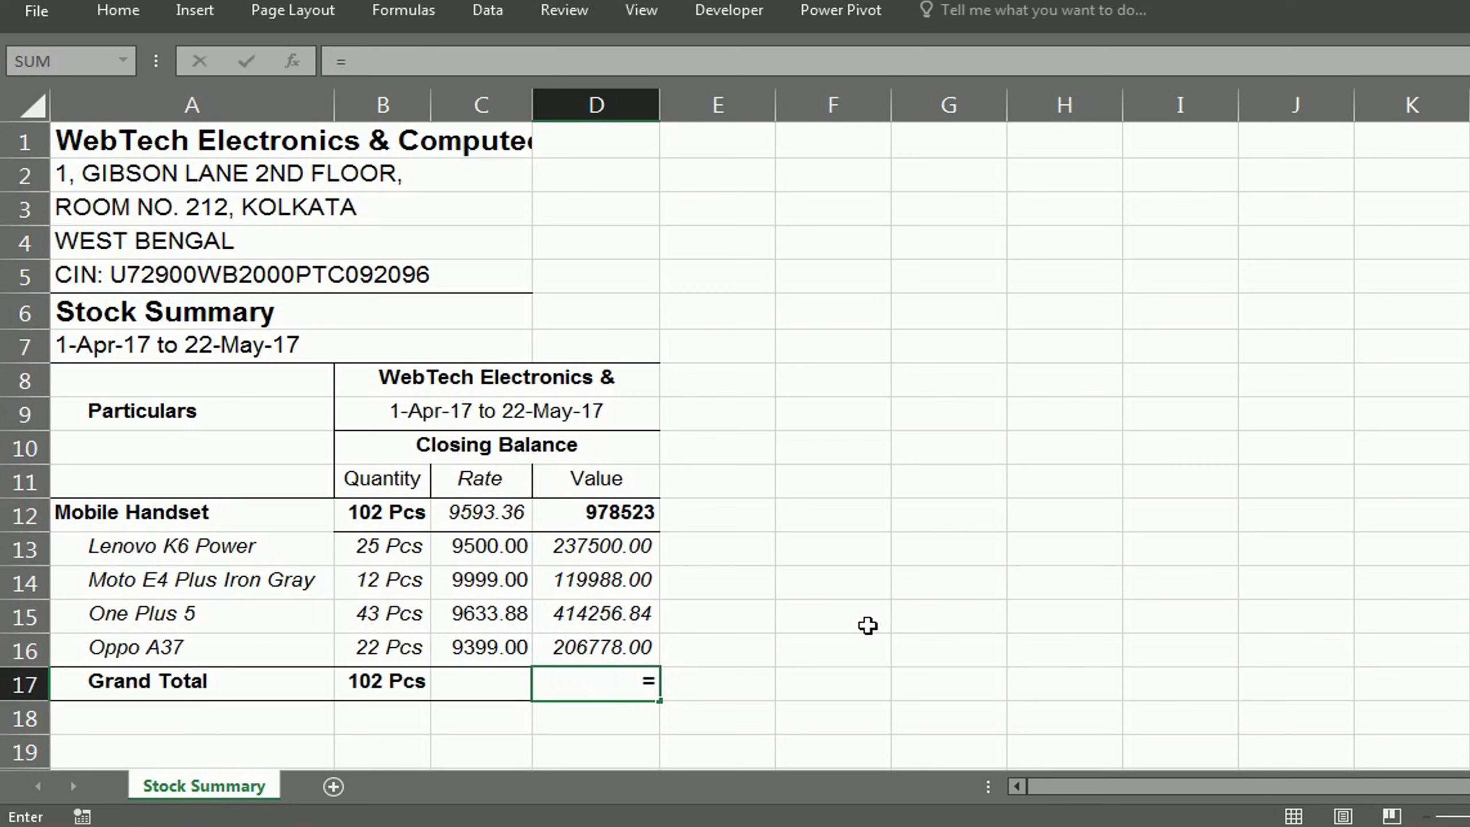
left_click(643, 514)
key("Return")
- Calculate the Grand Total quantity in B17 with =SUM(B13:B16)
key("Up")
key("Left")
key("Left")
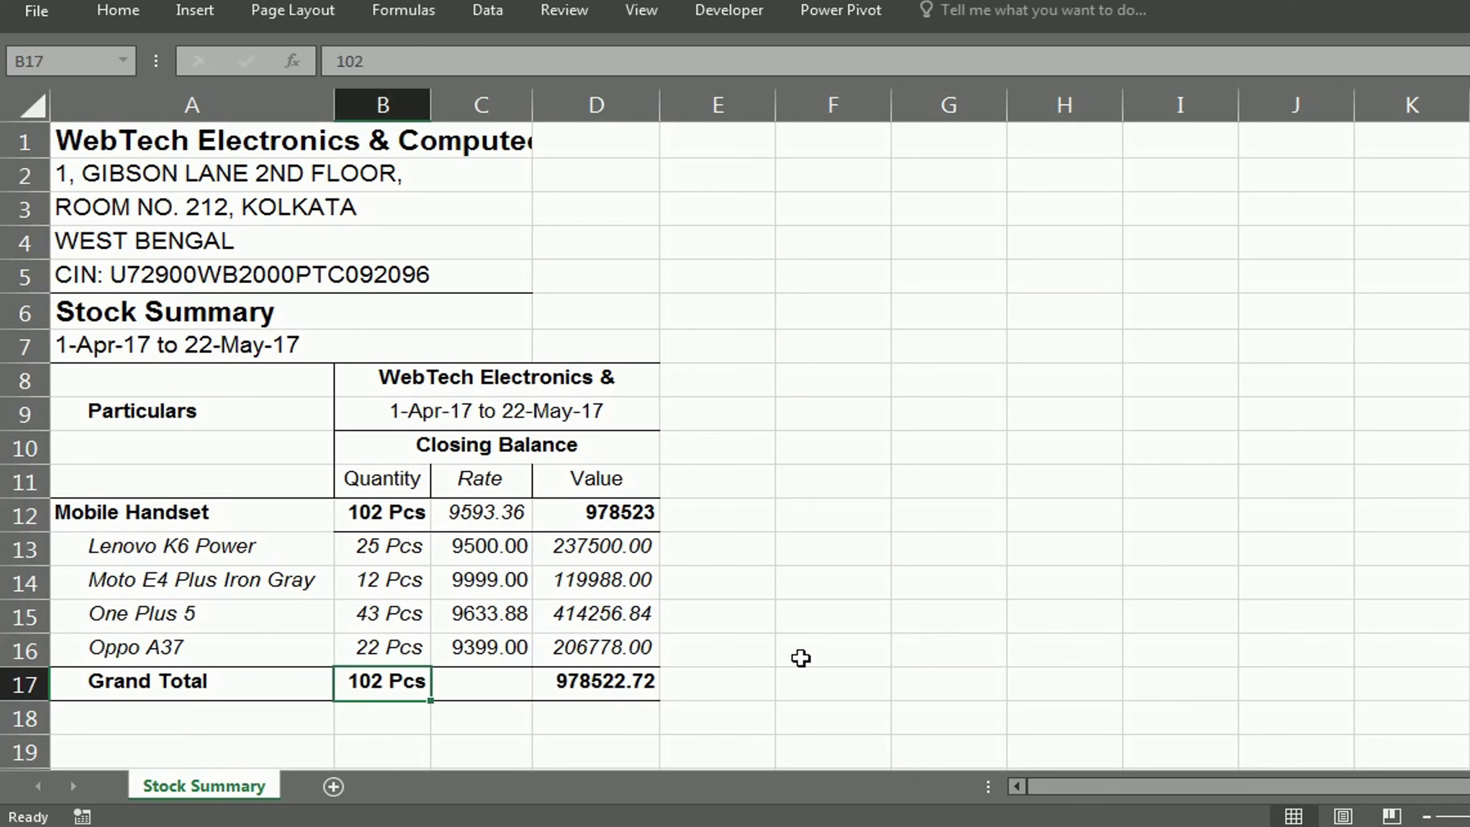
type("=sum")
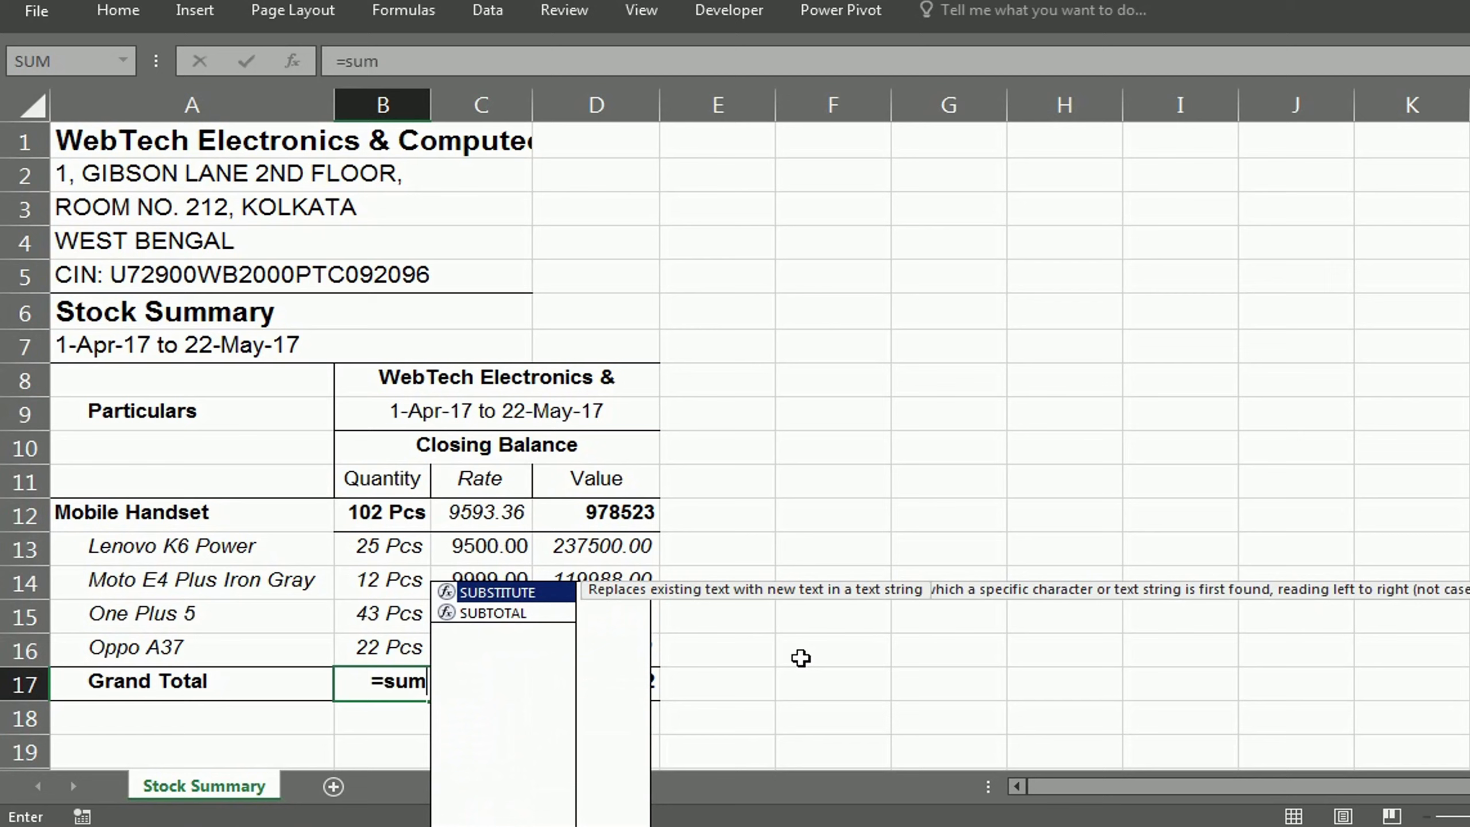
key("Tab")
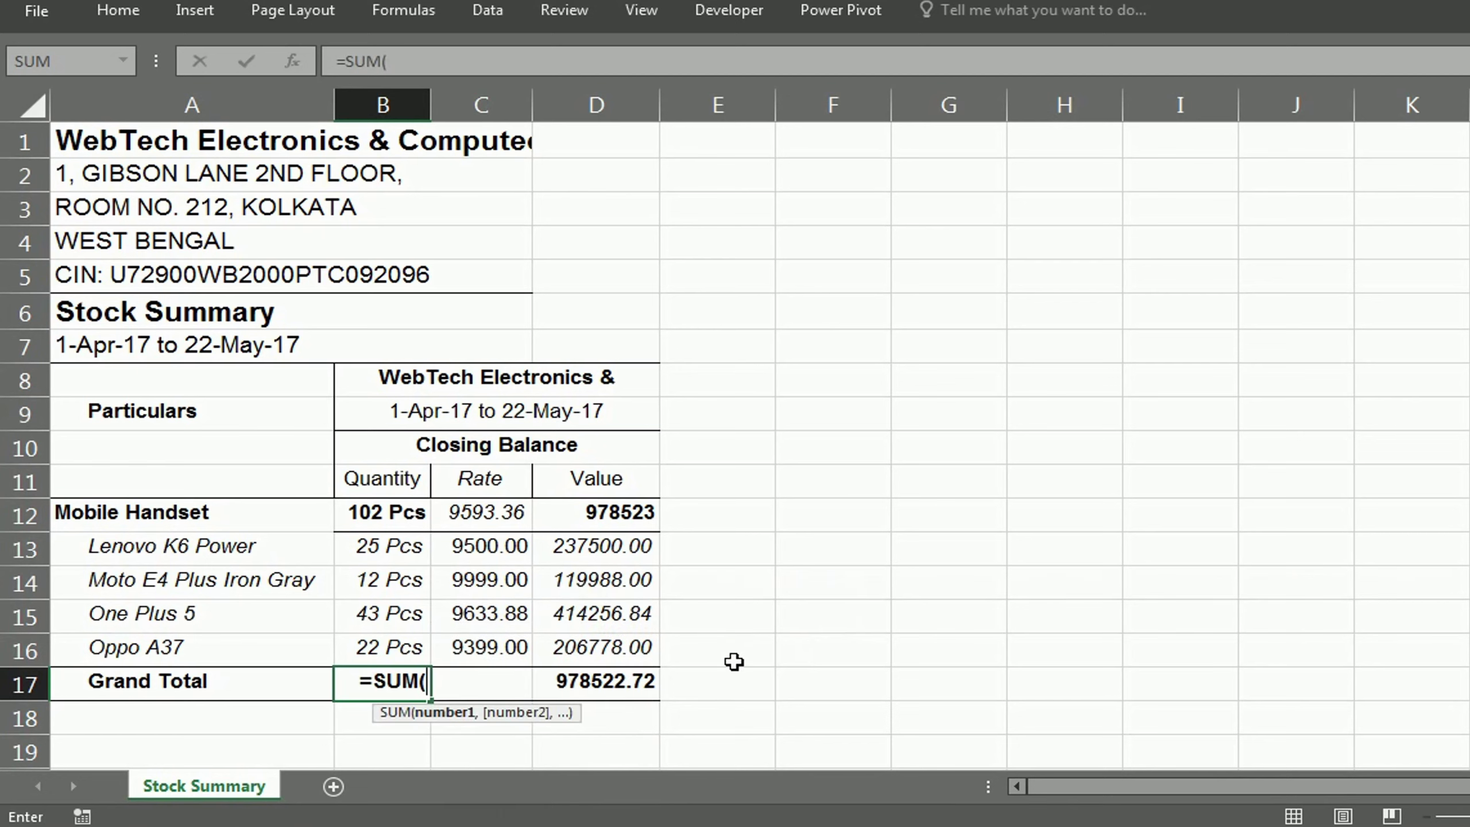
left_click(416, 551)
left_click_drag(417, 587, 403, 667)
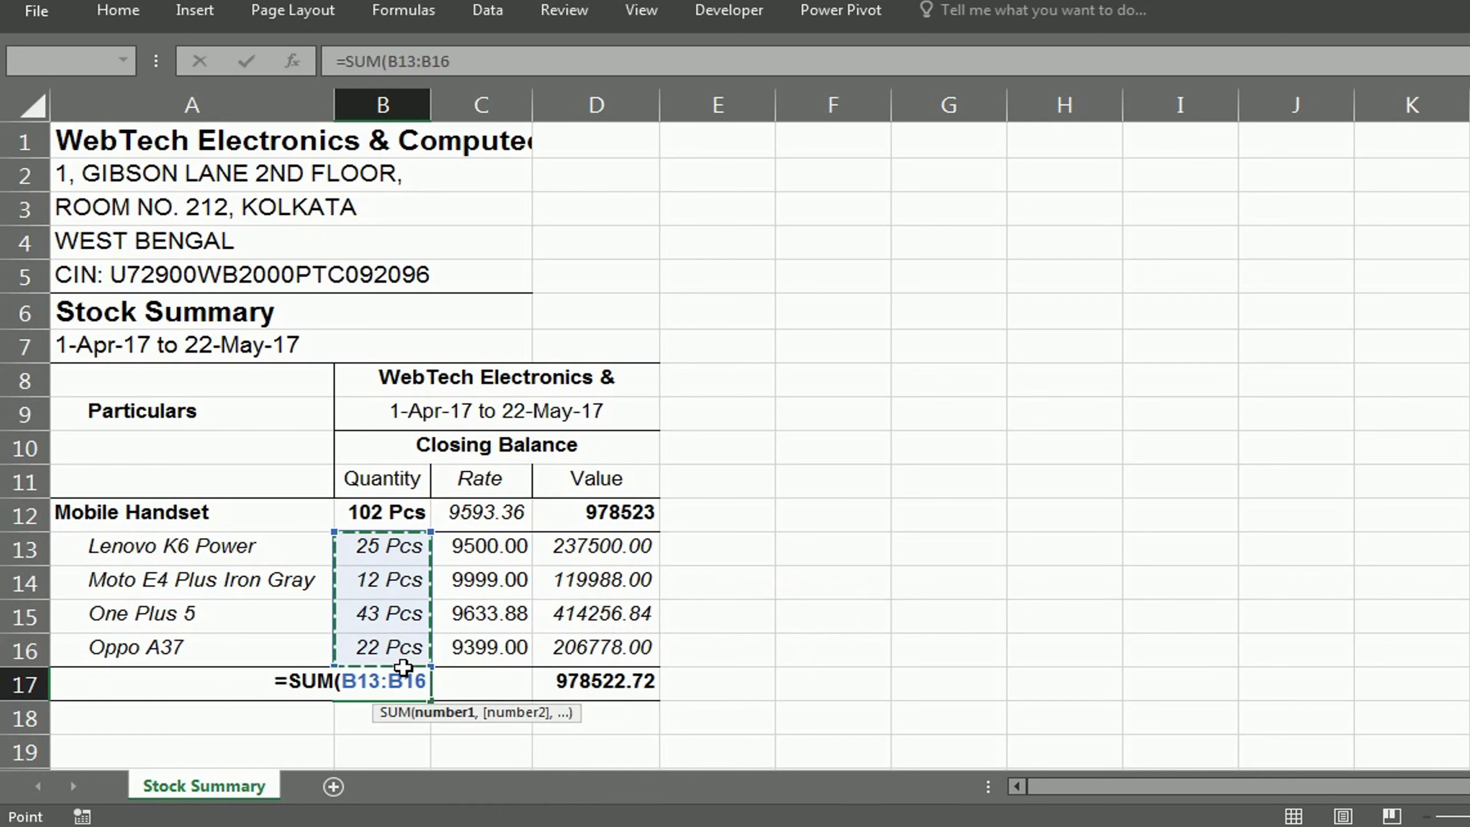
key("Return")
- Ignore the formula error flagged on the Grand Total quantity in B17 and save the workbook
left_click(393, 689)
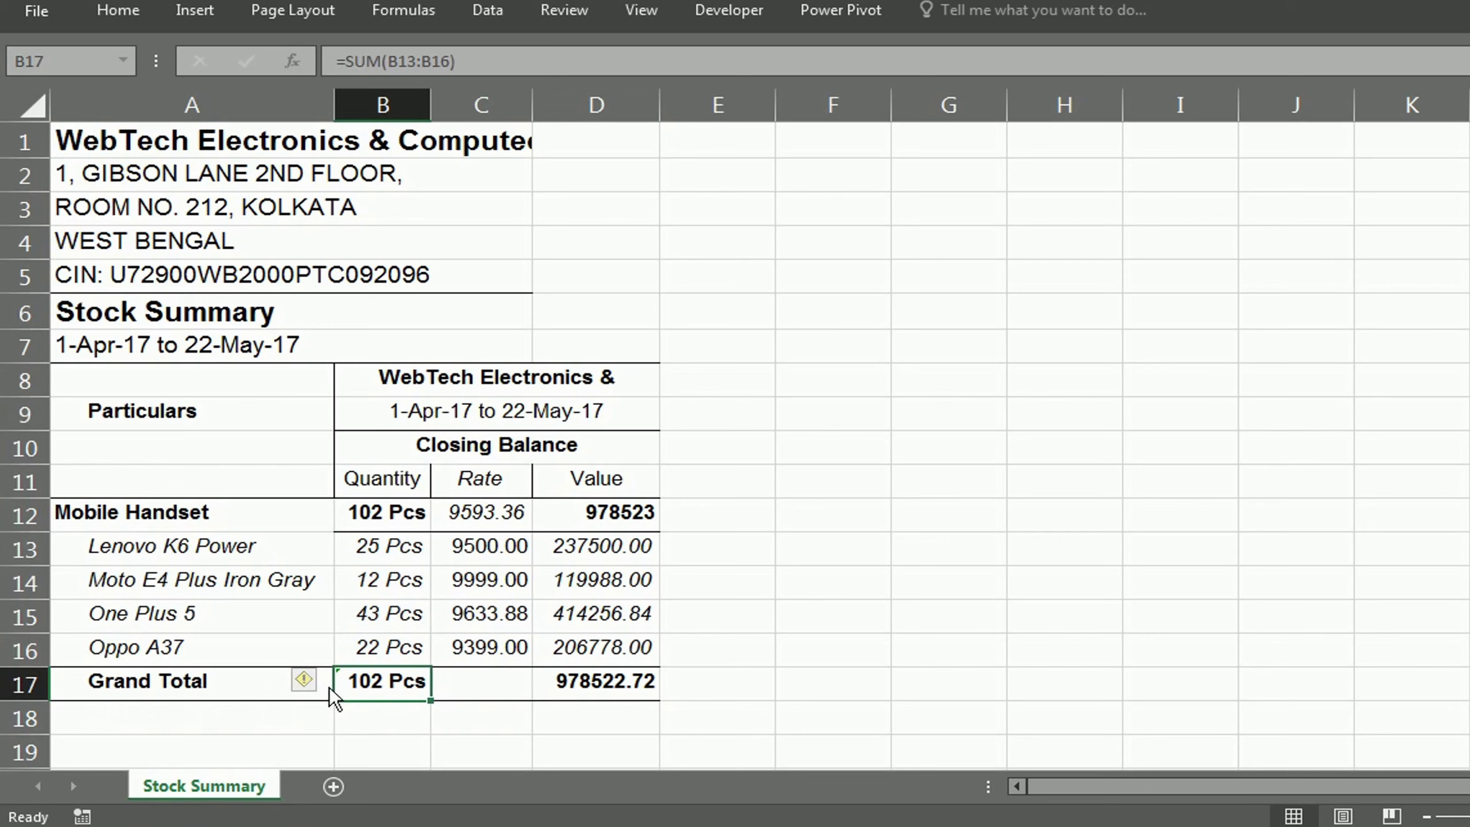
left_click(328, 687)
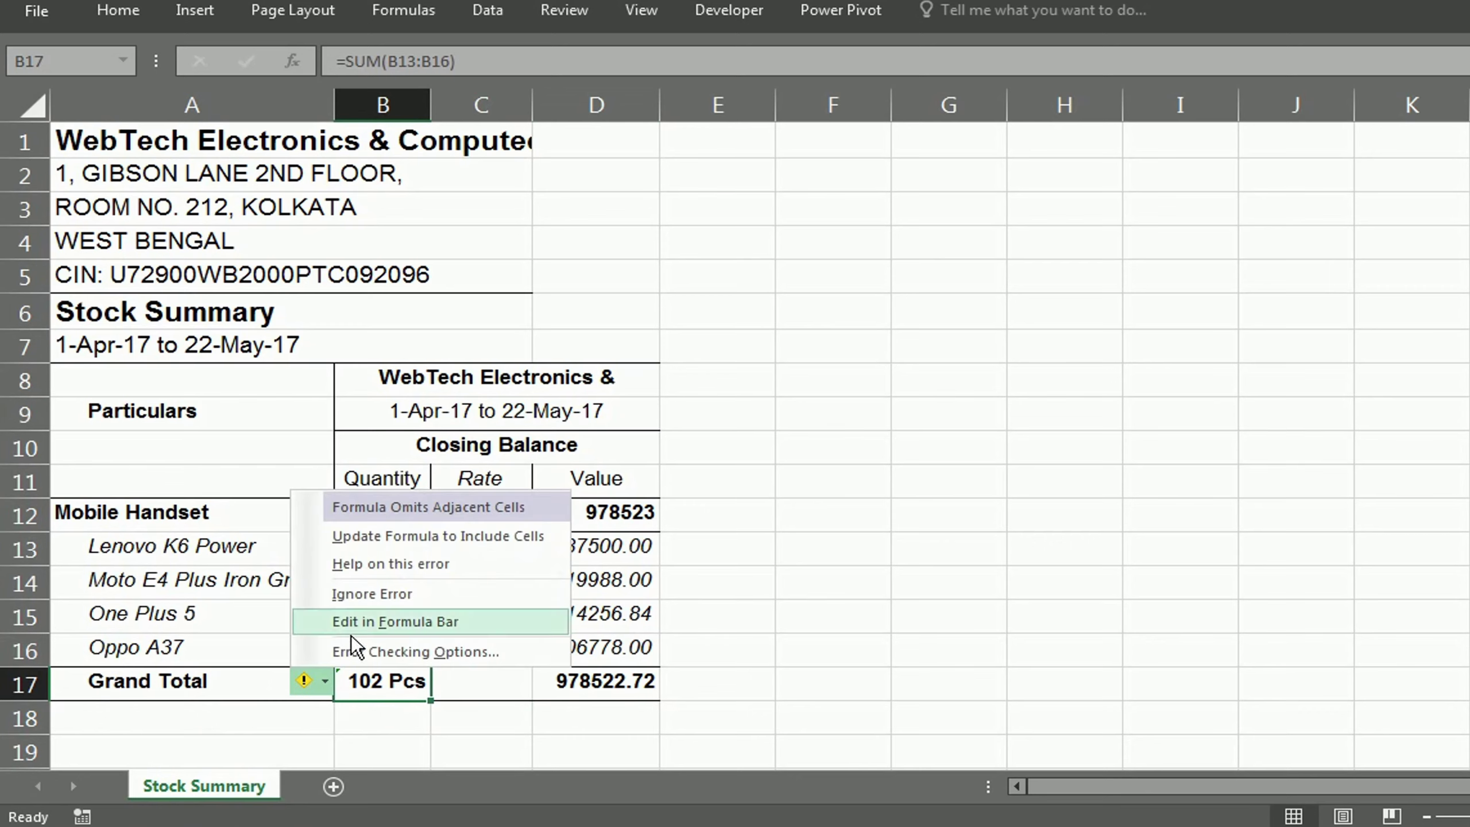
left_click(354, 602)
key("ctrl+s")
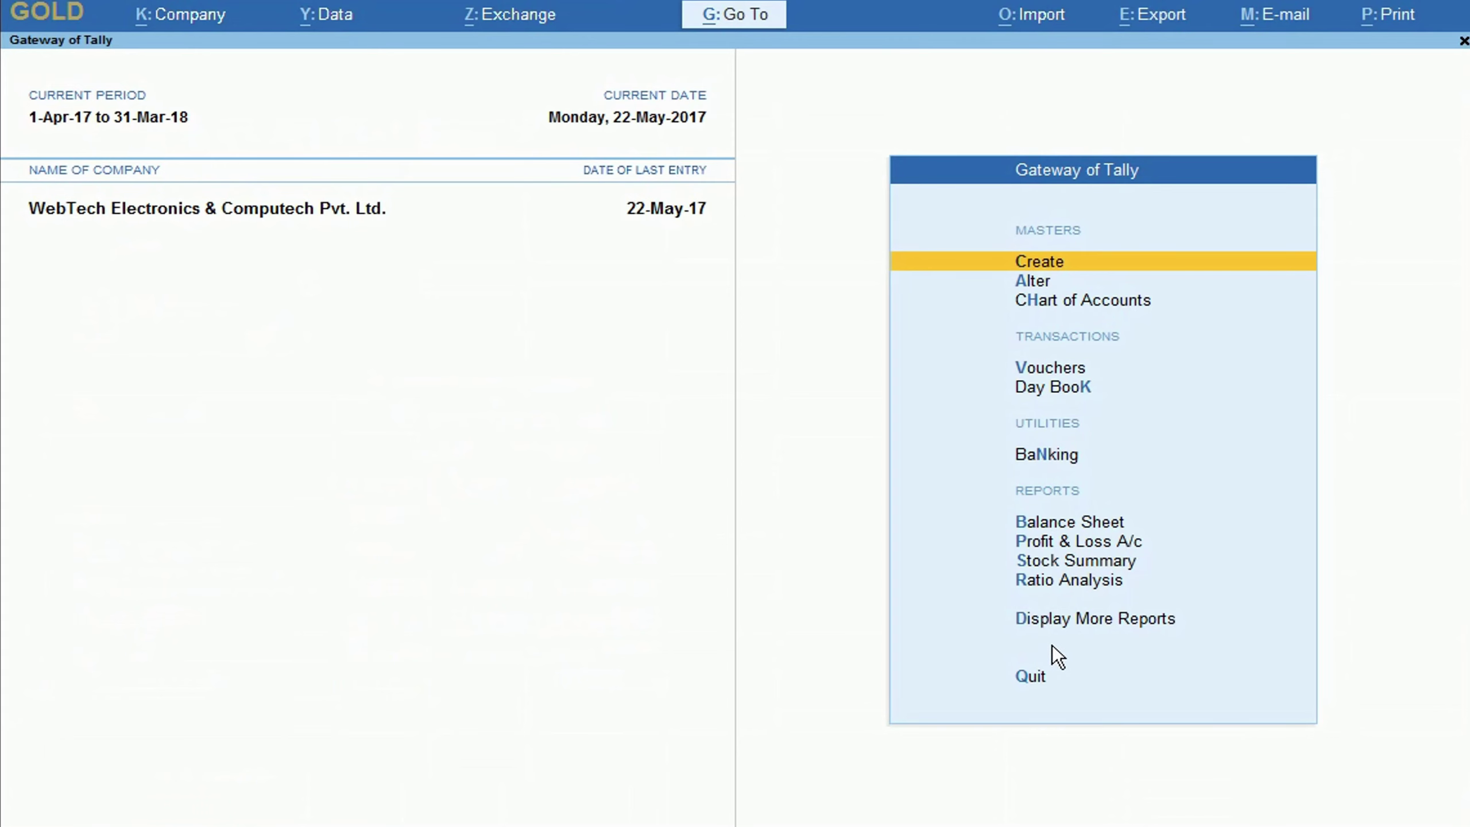
- Switch to TallyPrime and open the Godown Summary for Main Location from the inventory books
key("Return")
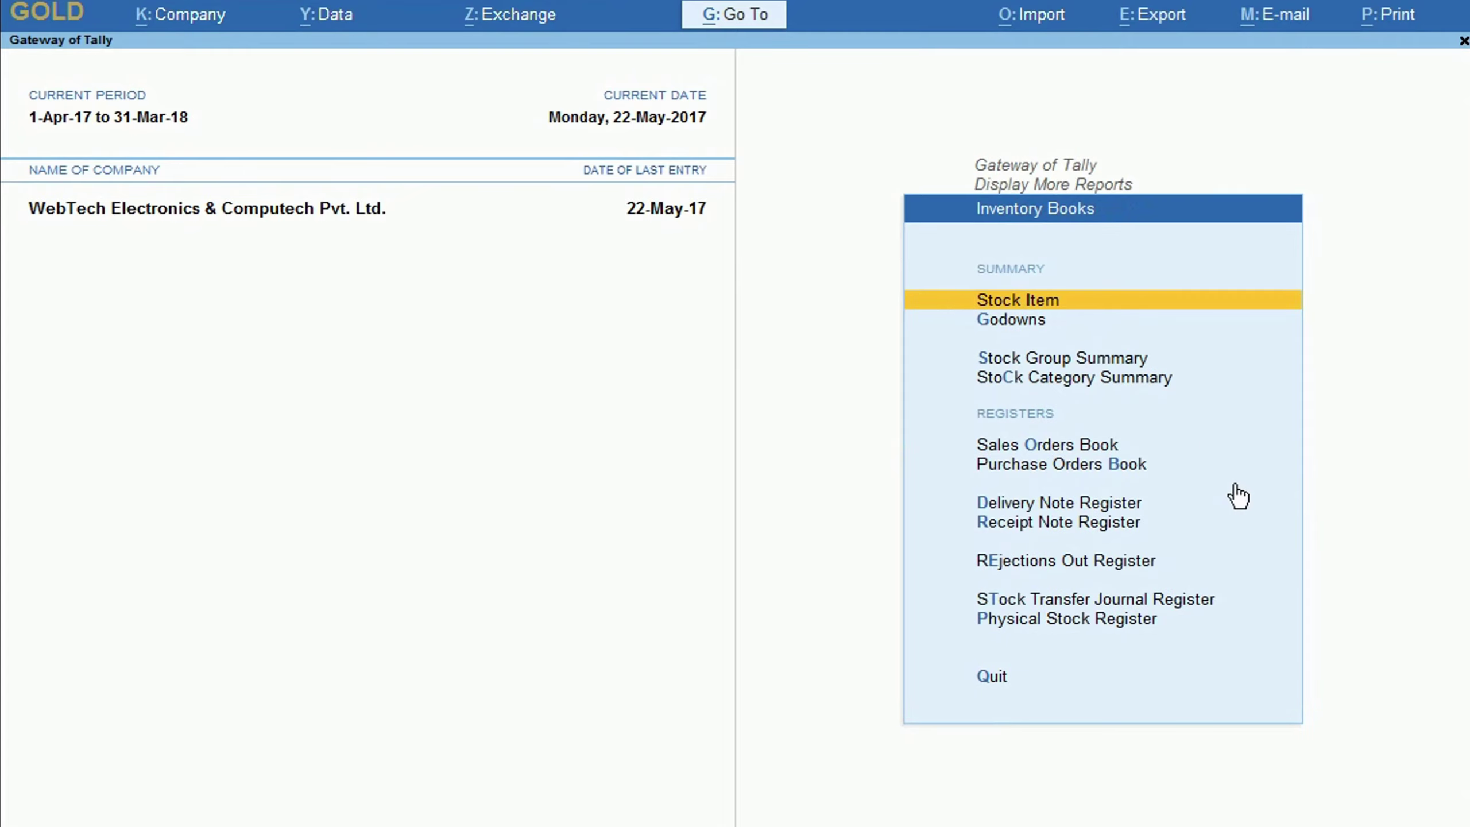
key("Down")
key("Return")
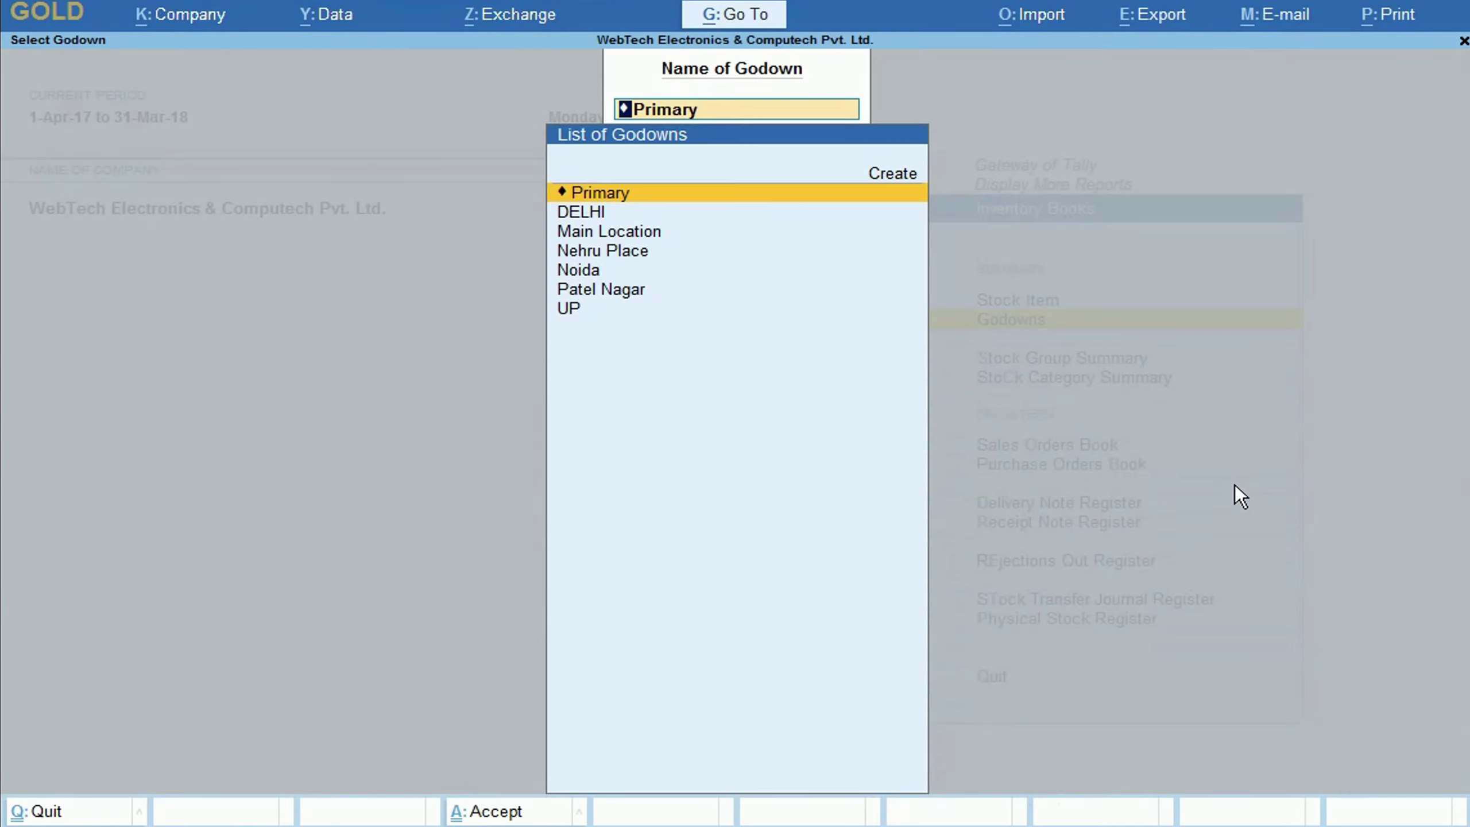
key("Down")
key("Down")
key("Return")
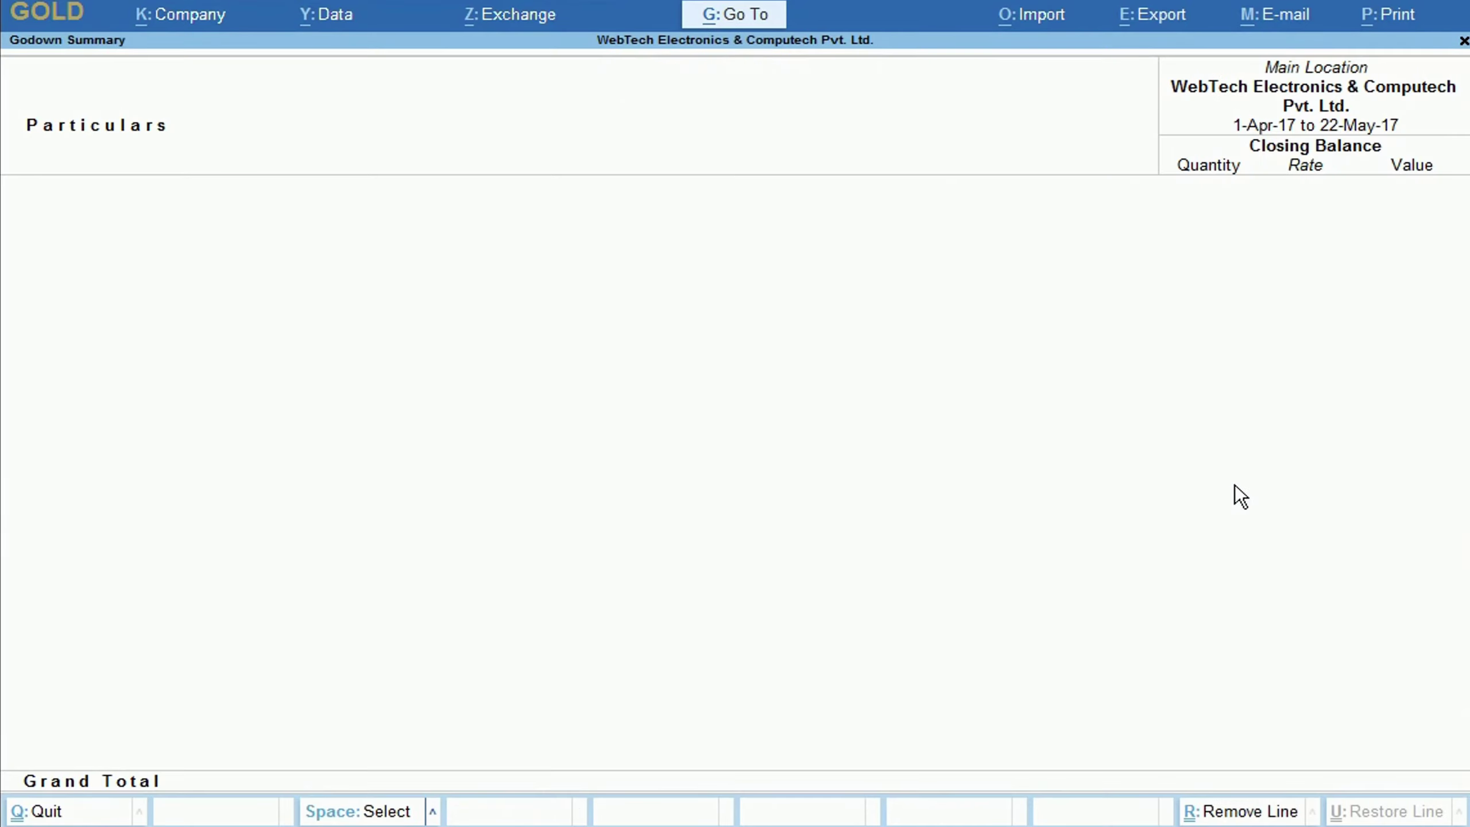
- Display the Godown Summary for DELHI and expand the Nehru Place stock details
key("Escape")
key("Return")
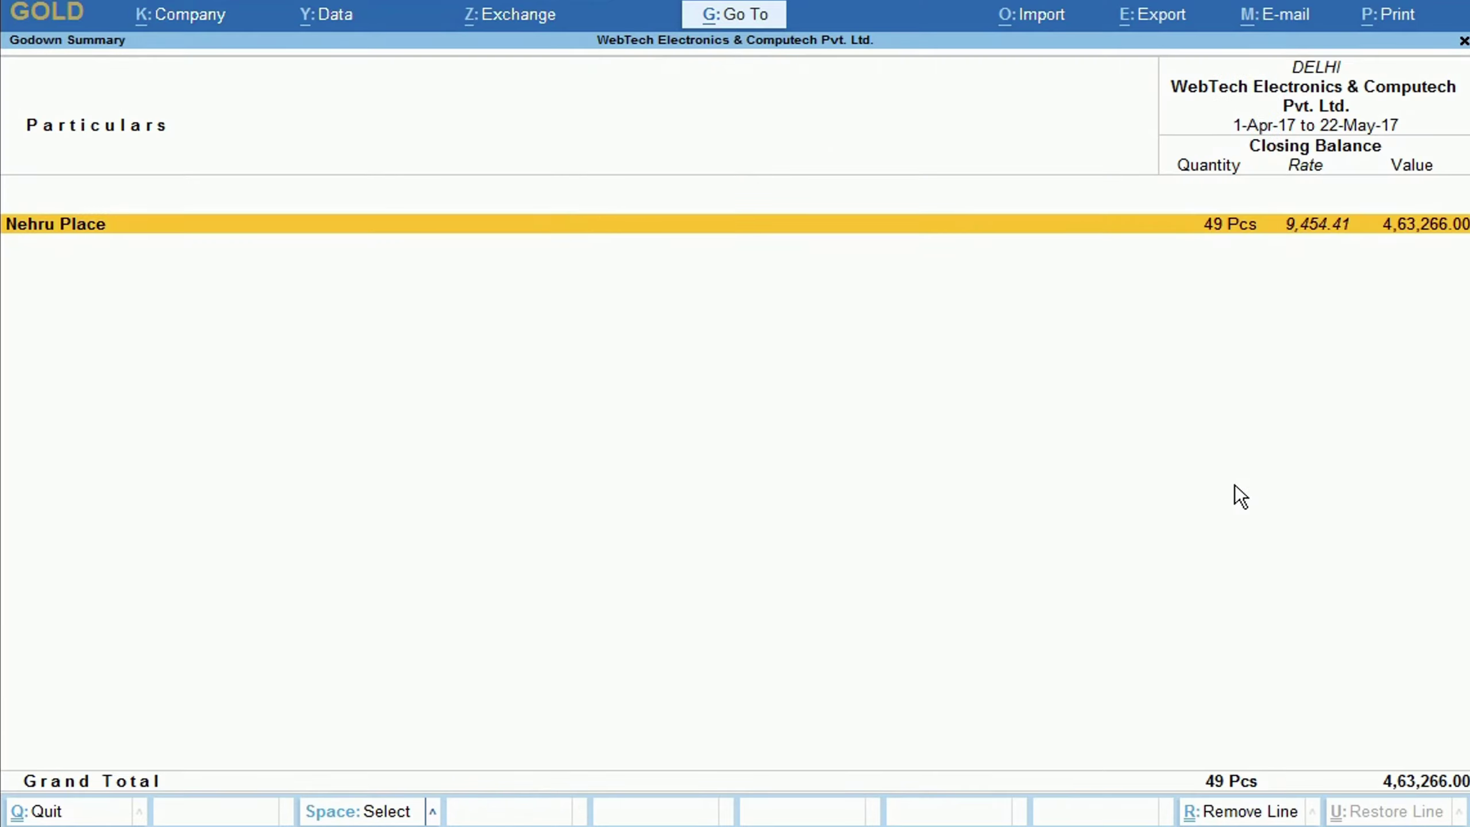
key("shift+Return")
key("Down")
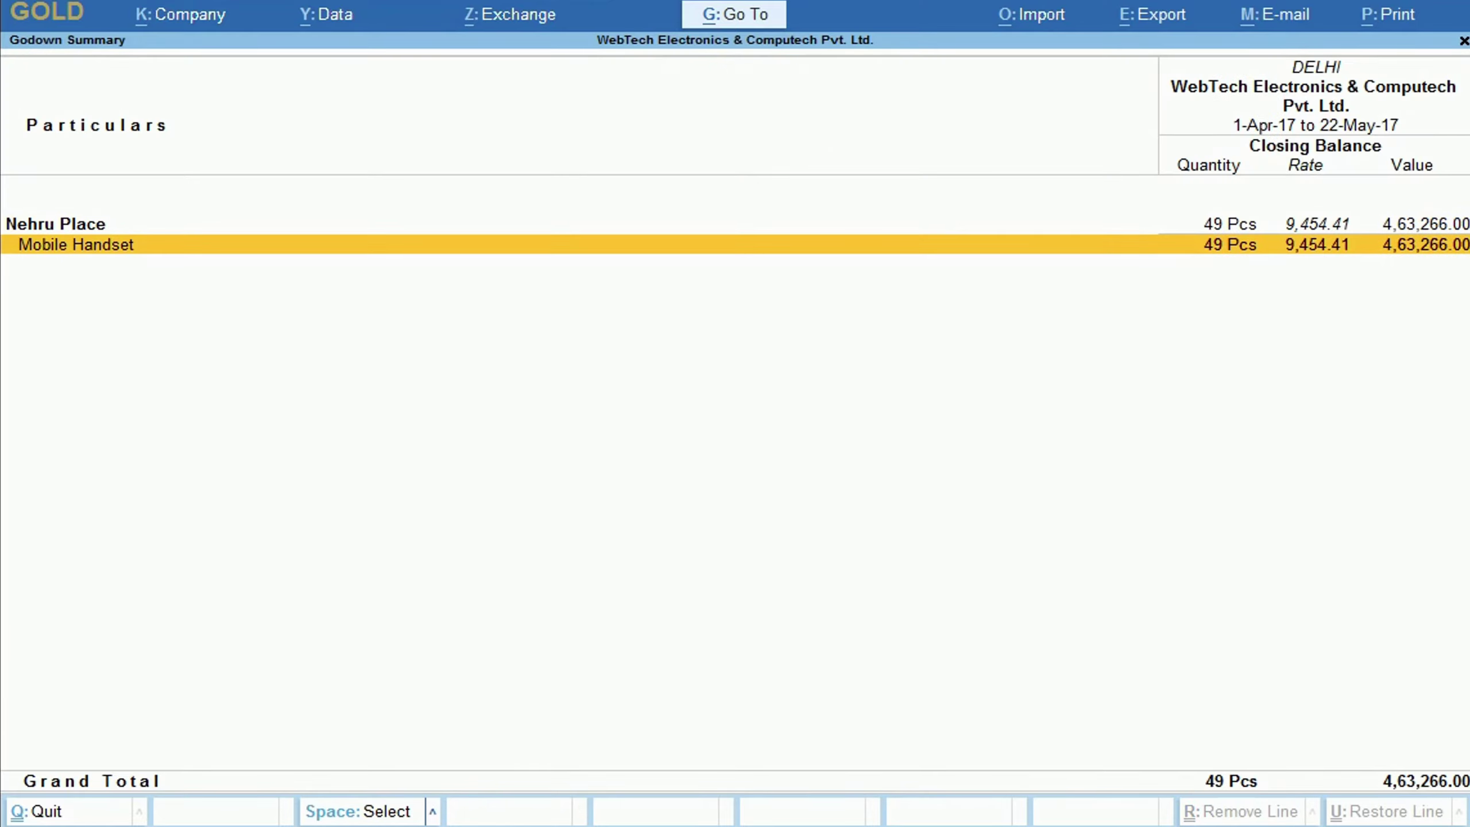
- Display the Godown Summary for Noida and expand Mobile Handset into its stock items
key("Escape")
key("Down")
key("Down")
key("Down")
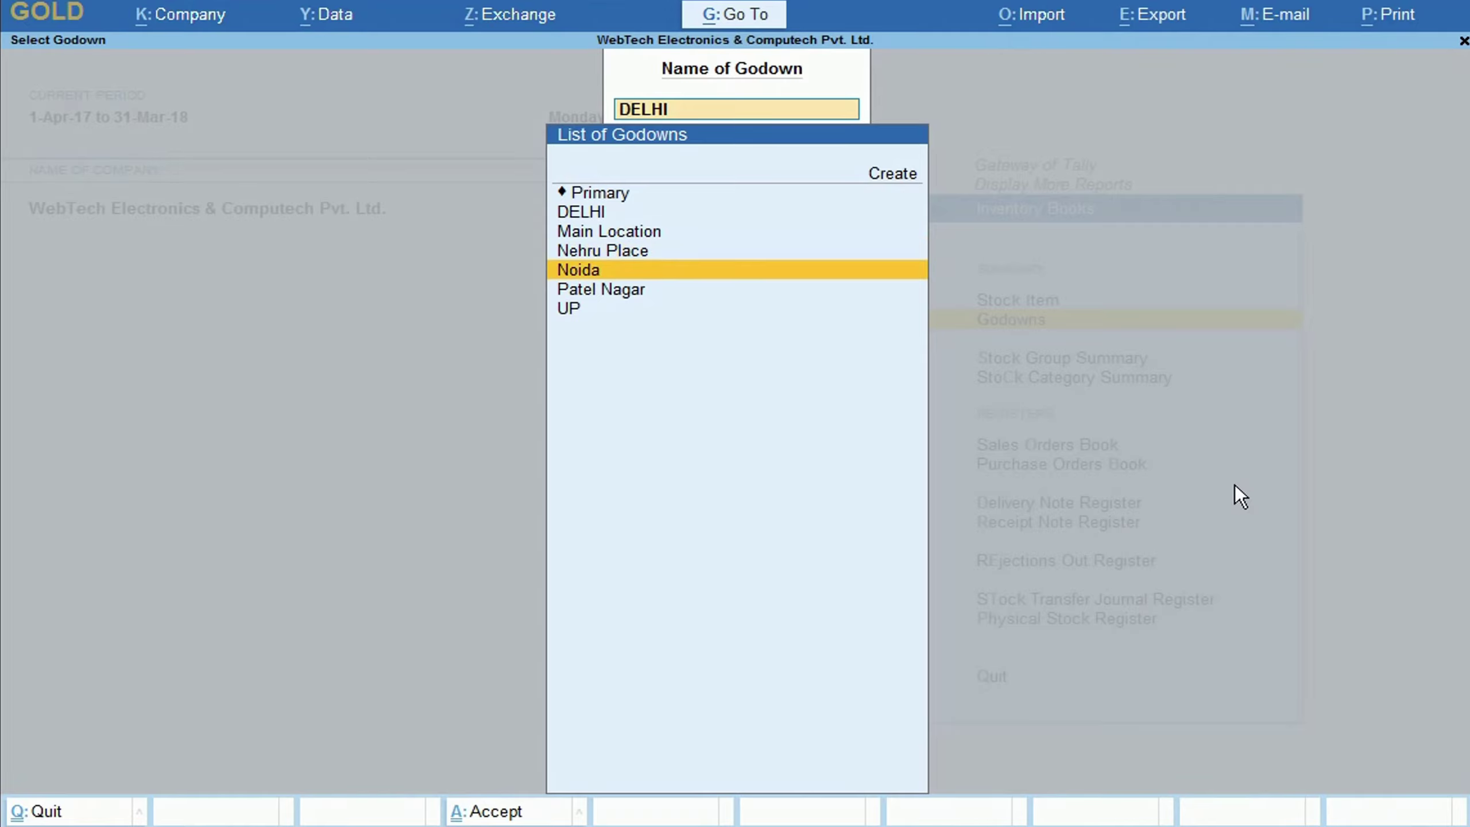
key("Return")
key("shift+Return")
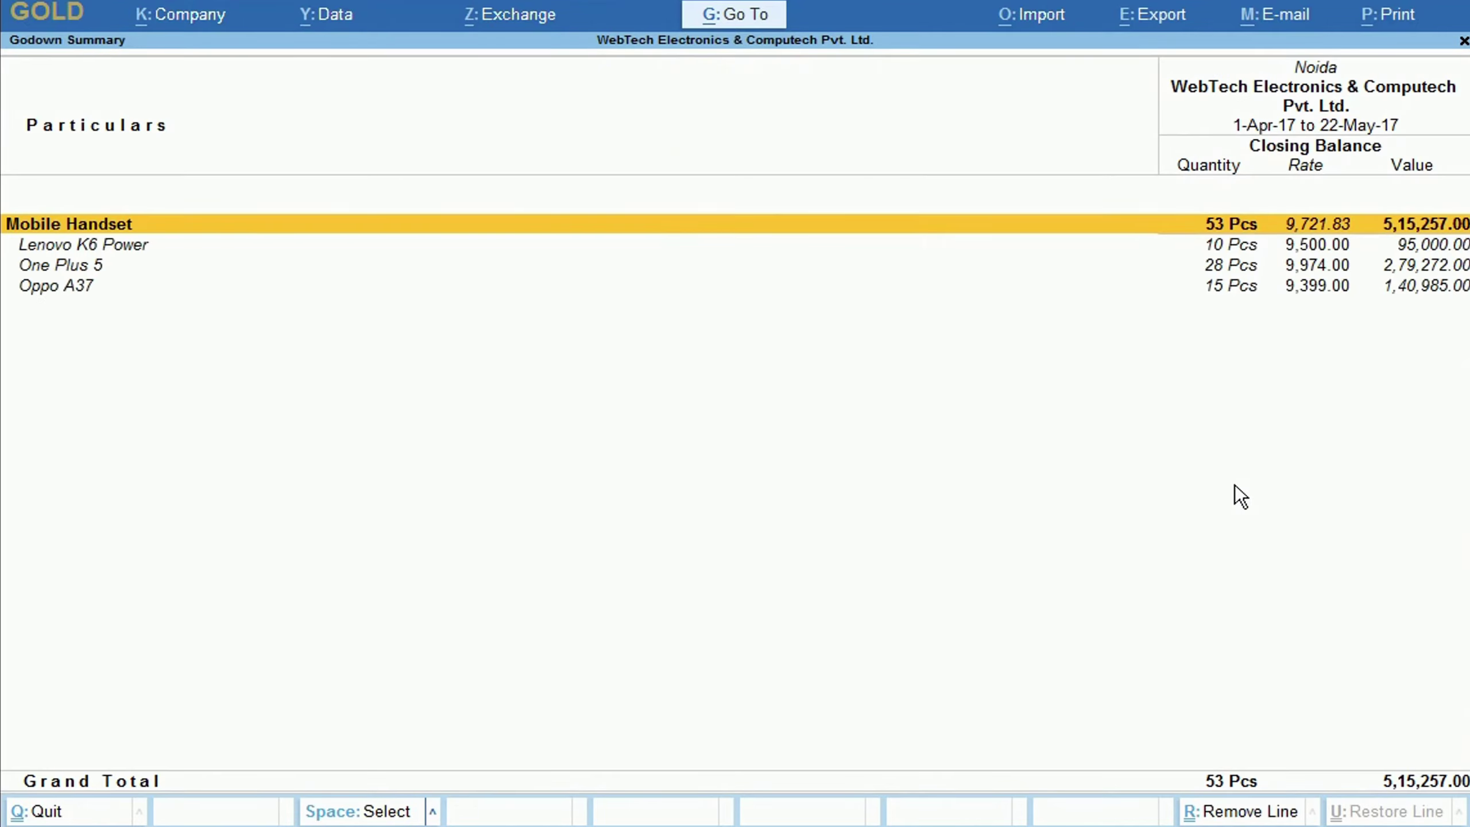
- View the Godown Summary for Patel Nagar and UP, expanding the Noida details under UP
key("Escape")
key("Down")
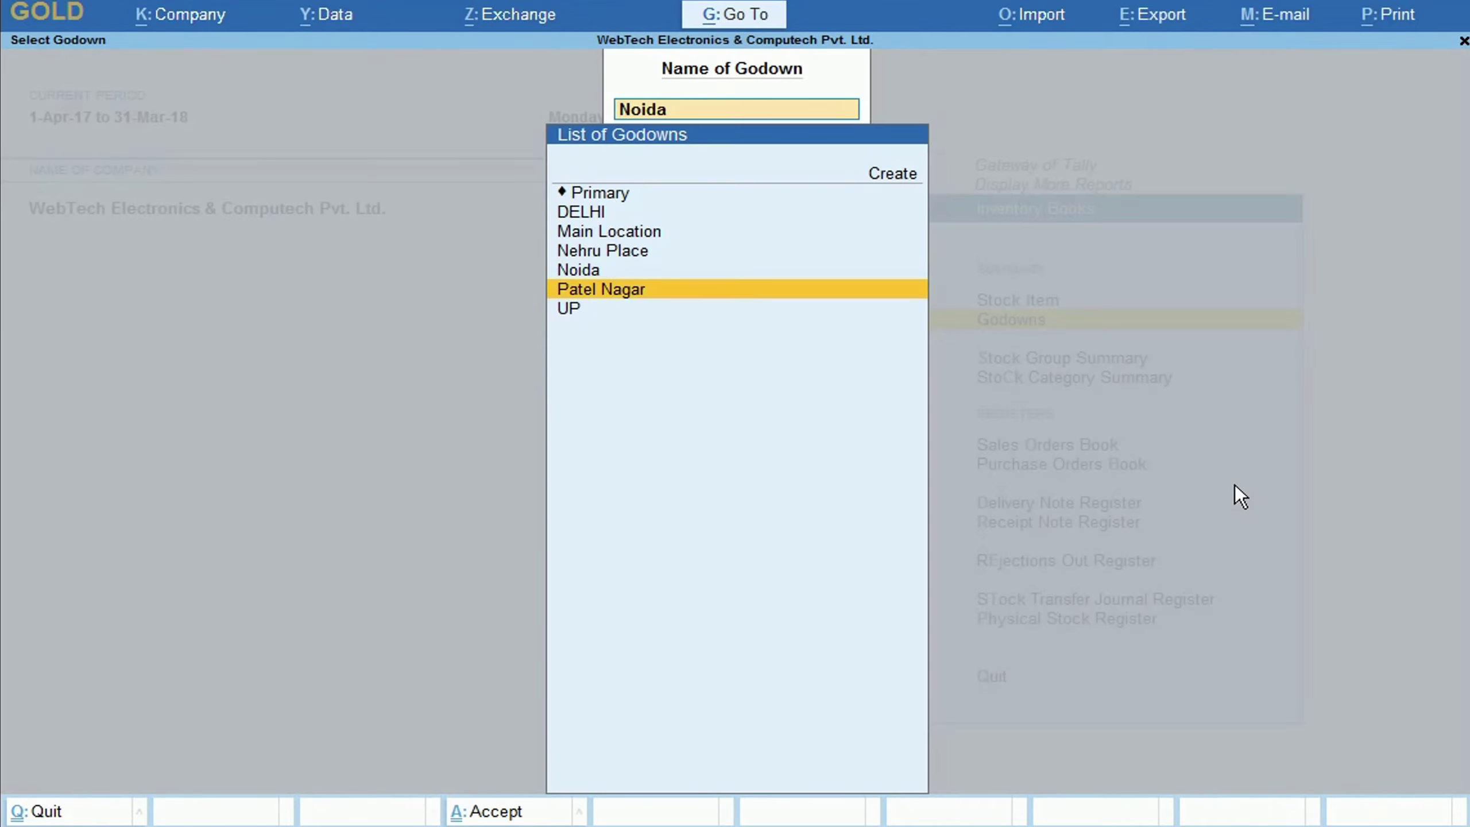
key("Return")
key("Escape")
key("Down")
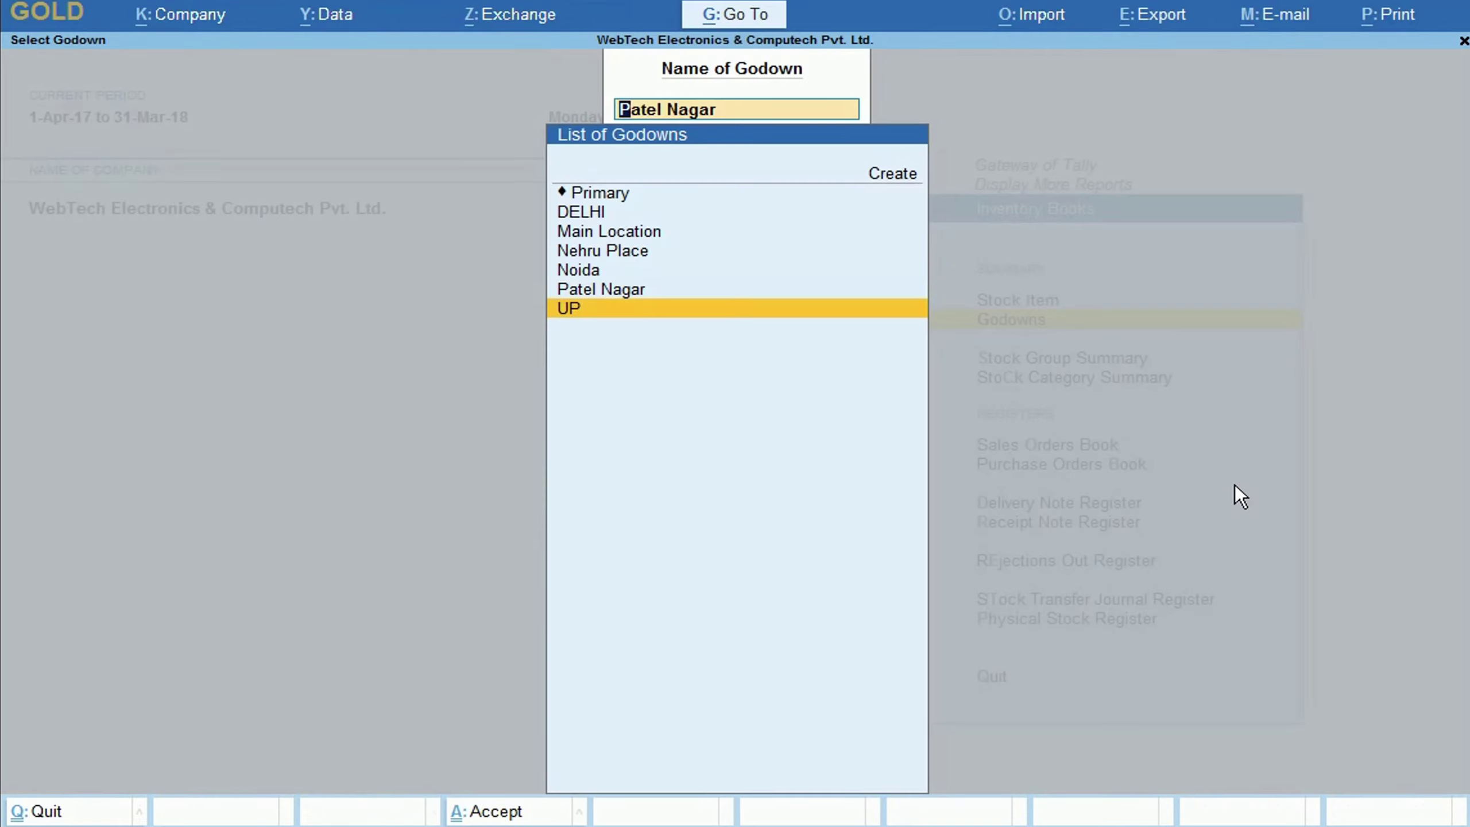
key("Return")
key("shift+Return")
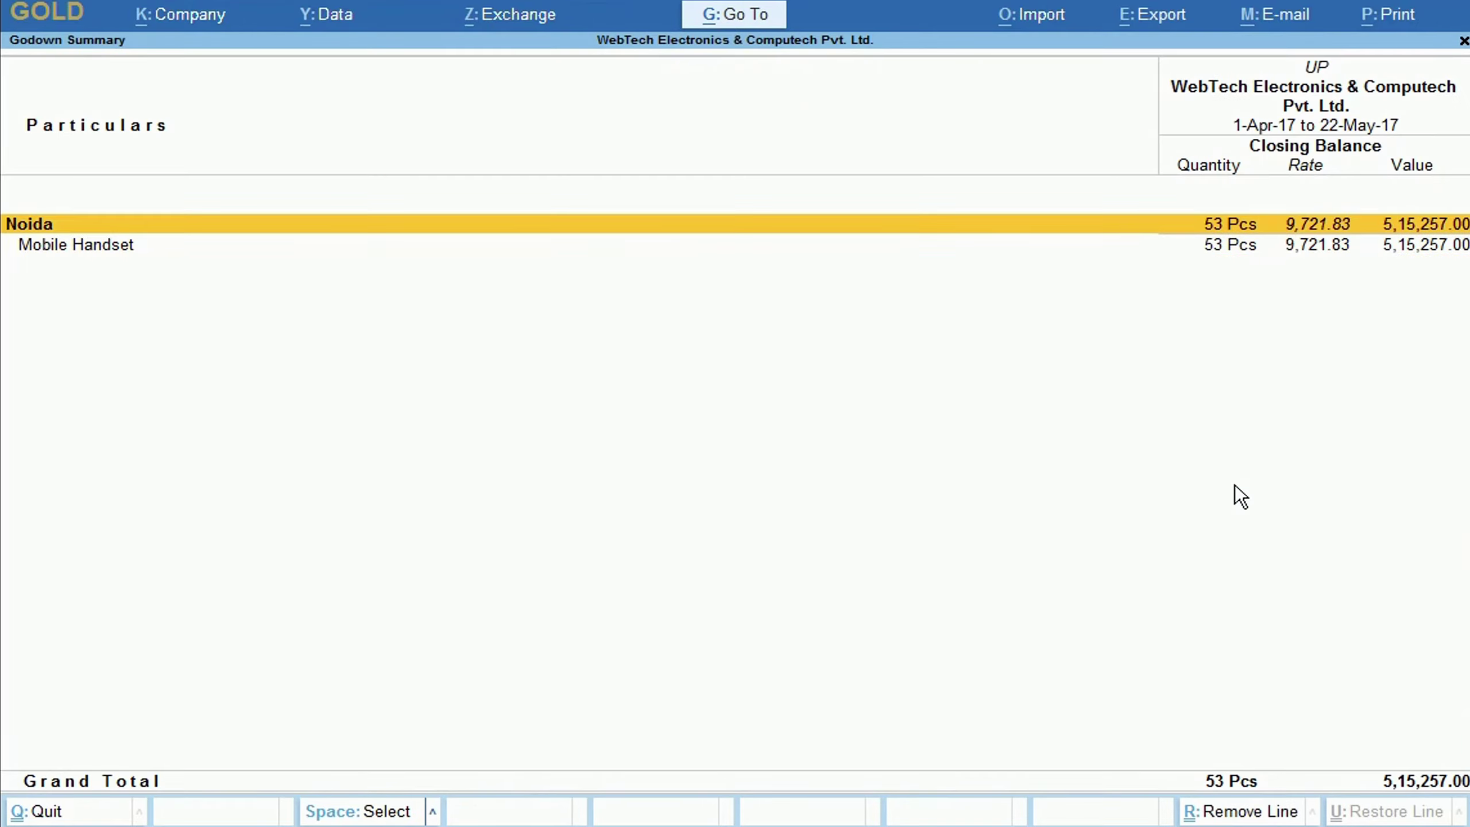
key("Down")
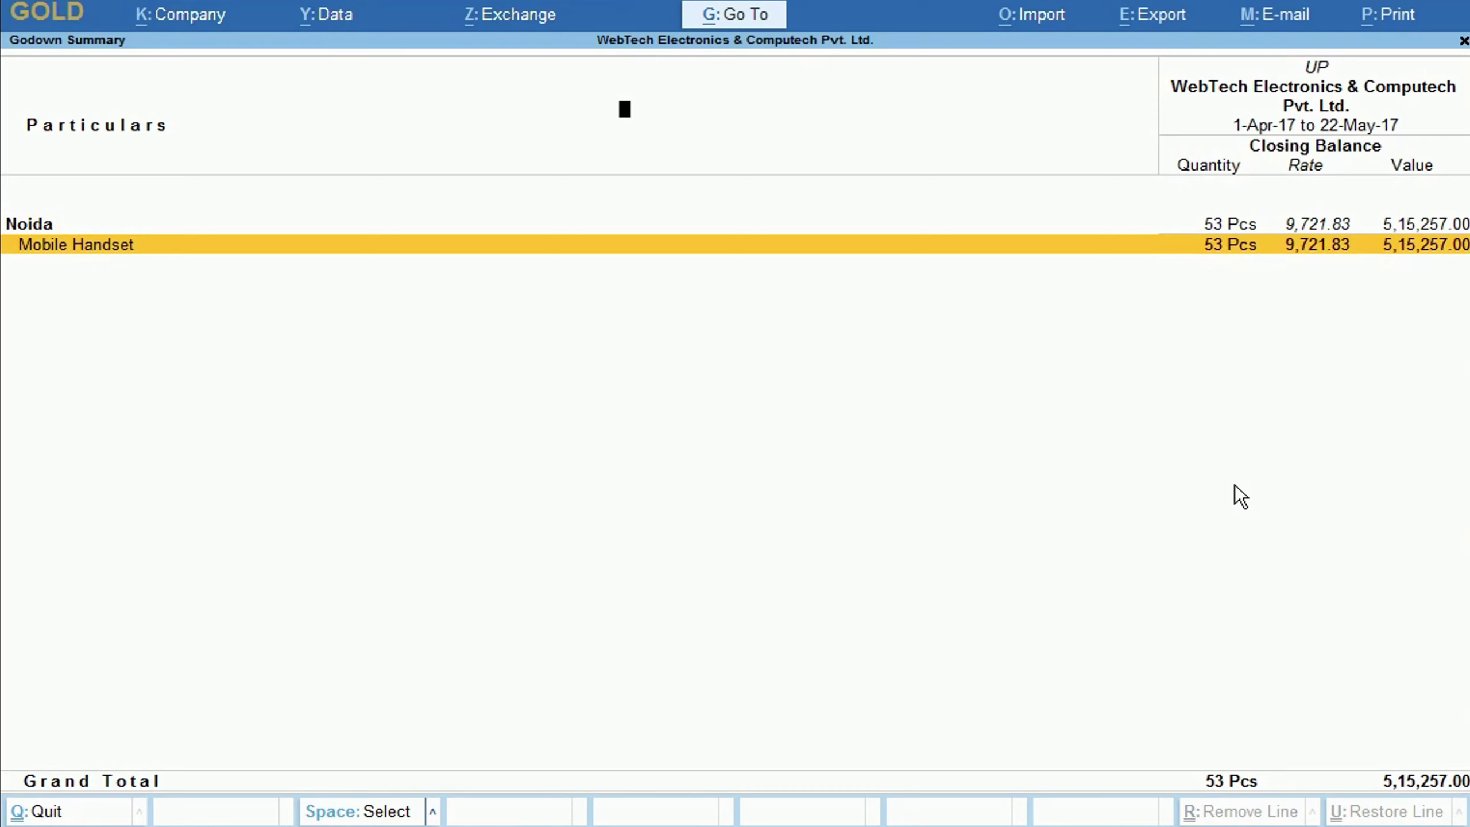
- Open the Stock Group Summary for Mobile Handset and review its stock items
key("Escape")
key("Escape")
key("Down")
key("Return")
key("Down")
key("Down")
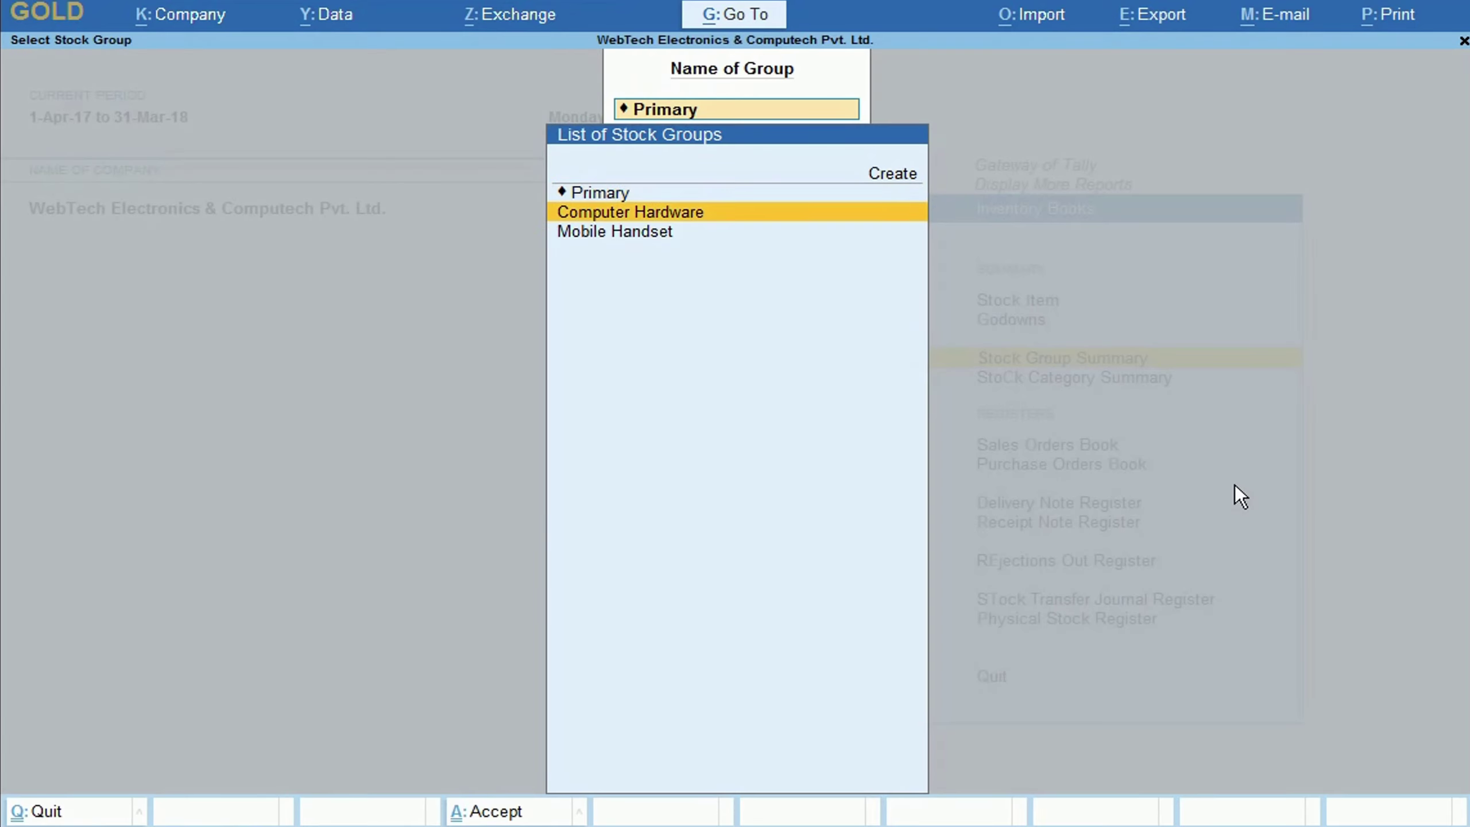
key("Return")
key("Down")
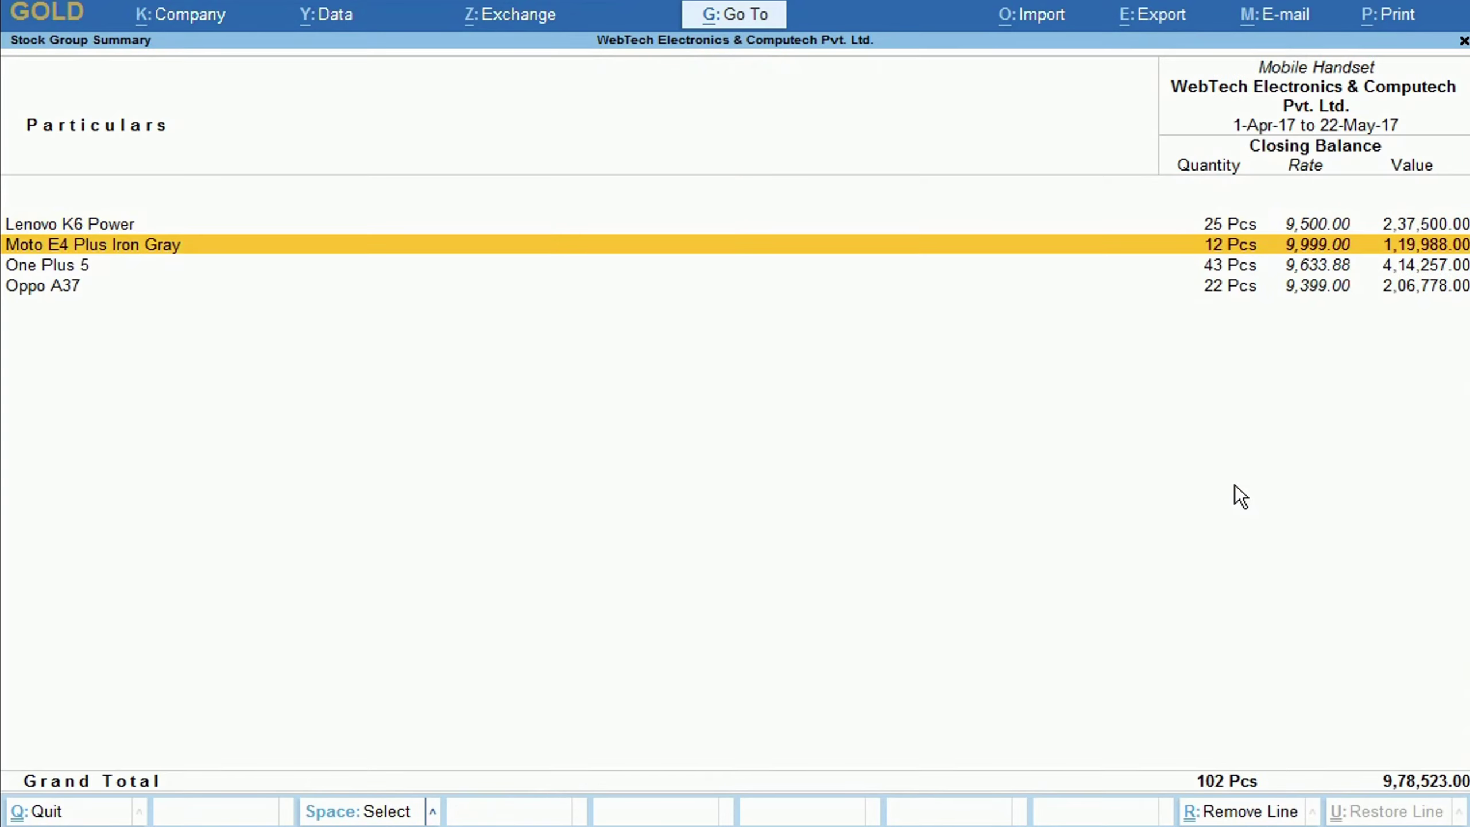
key("Down")
key("Up")
key("Up")
- Preview the printout of the Mobile Handset Stock Group Summary and return to the inventory books
key("ctrl")
key("ctrl+p")
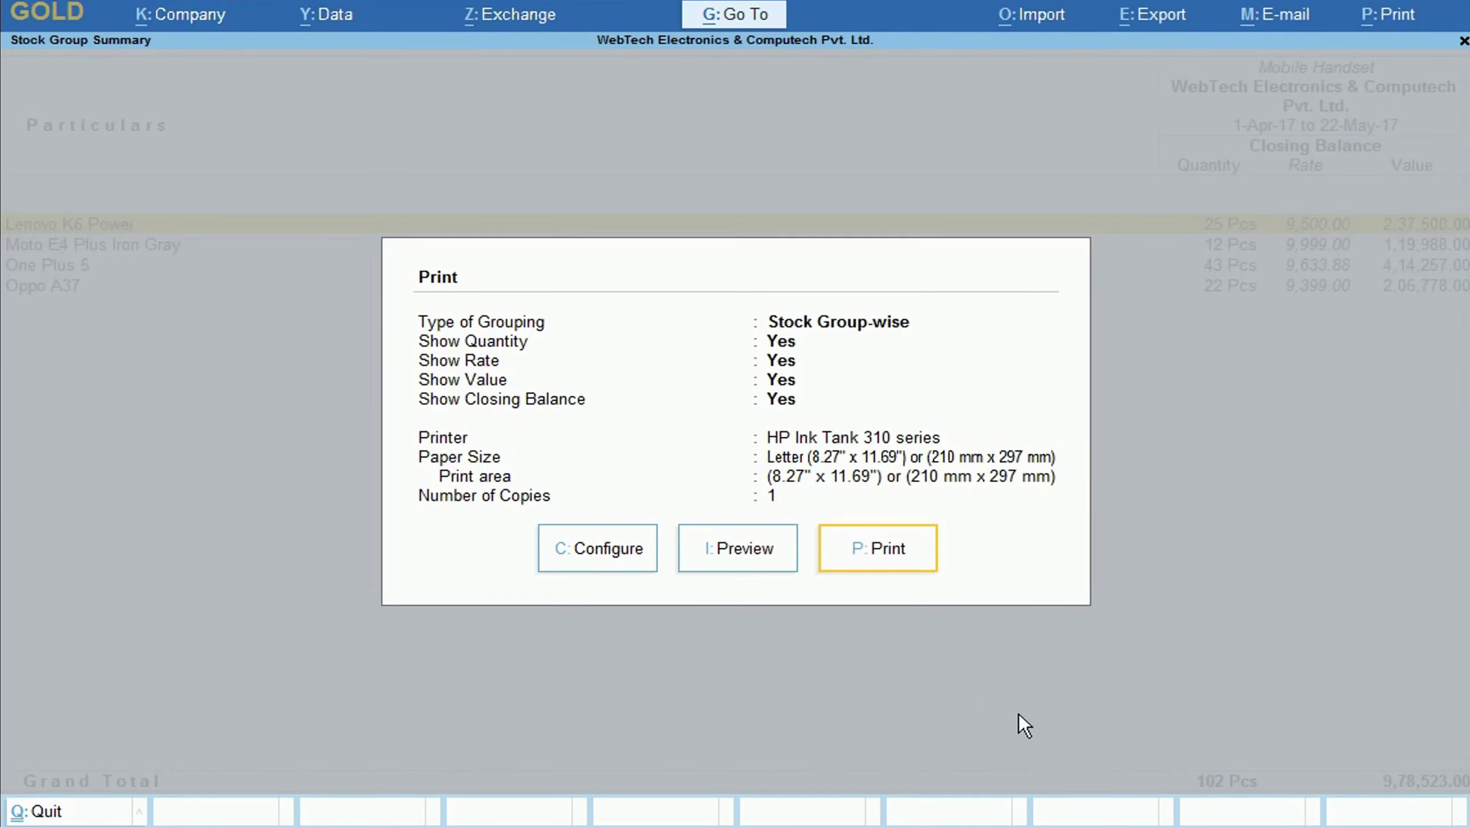
key("i")
left_click(985, 759)
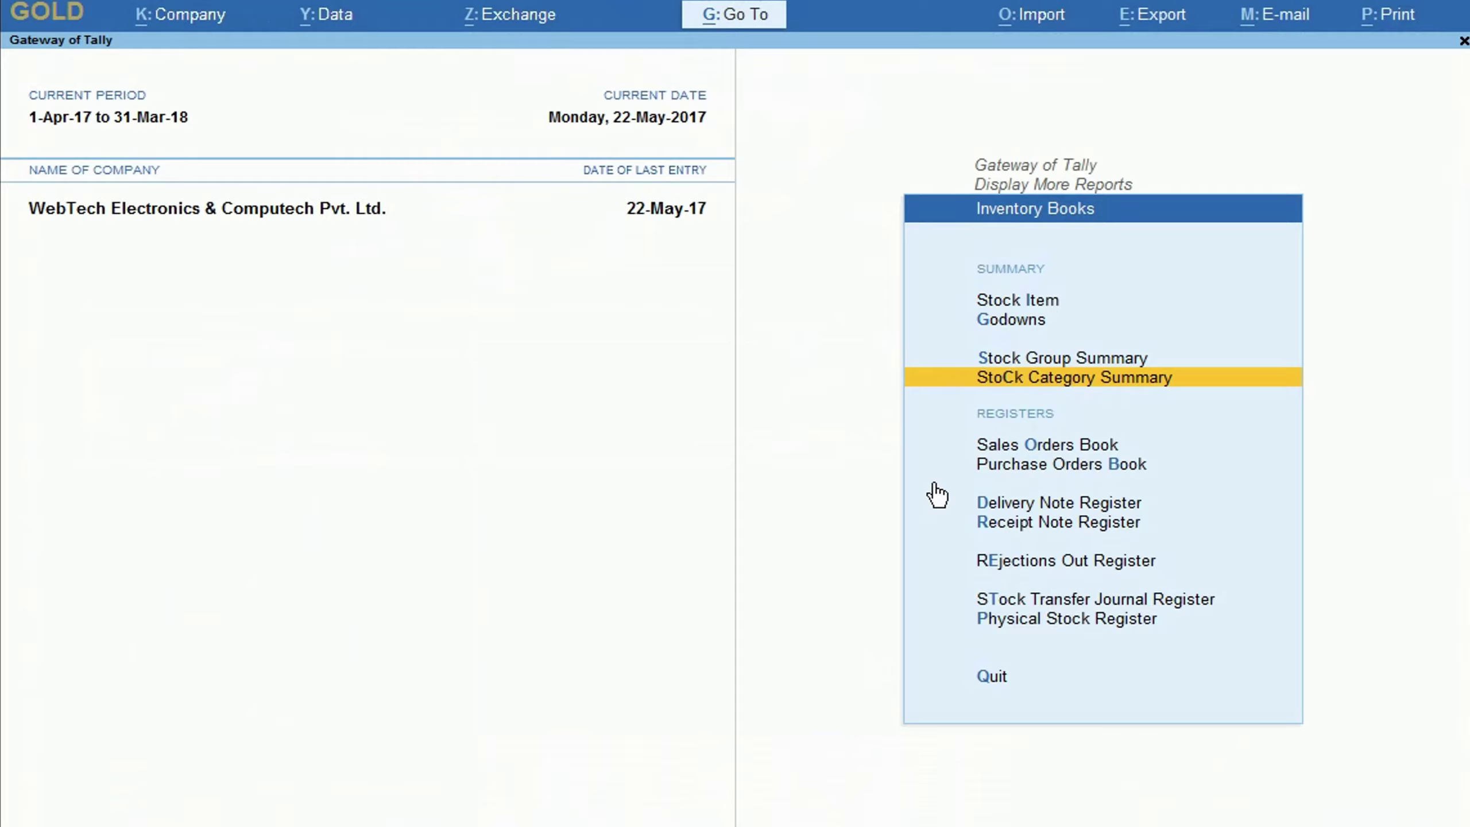
- Open the Stock Category Summary for the 2GB Ram category
key("Return")
key("Down")
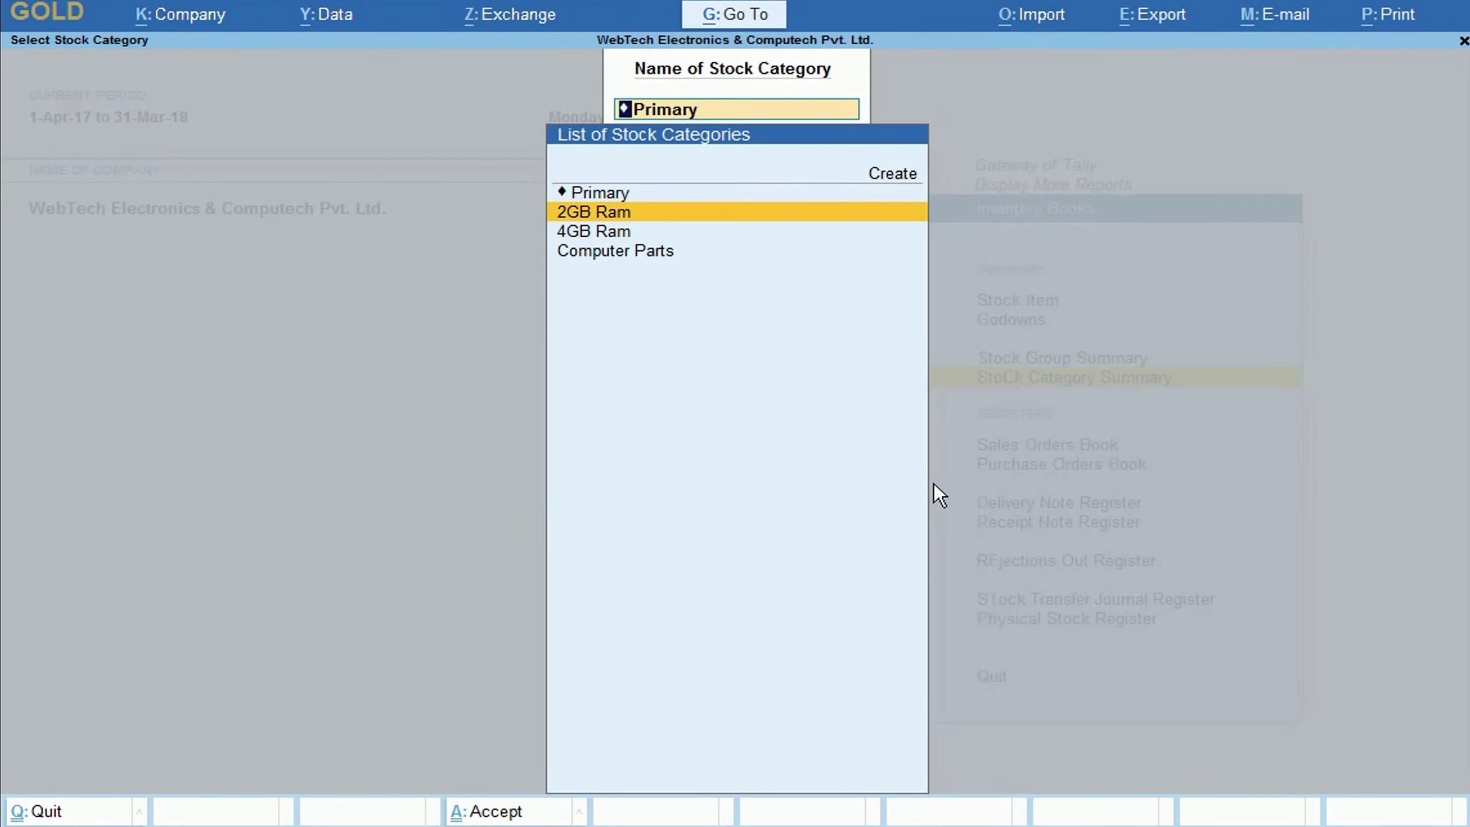
key("Return")
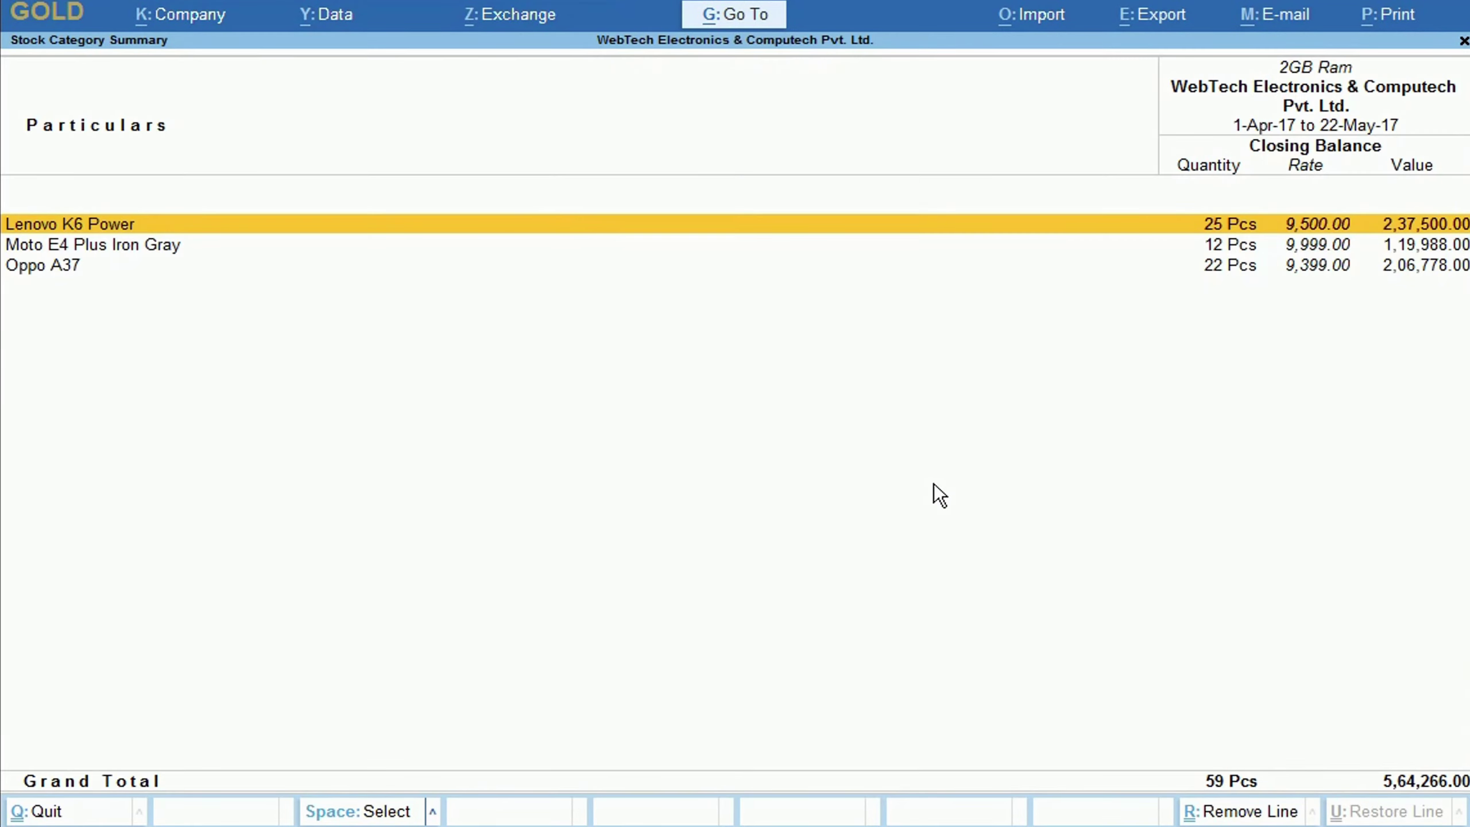
- Preview the printout of the 2GB Ram Stock Category Summary, and close the preview and the report
key("ctrl+p")
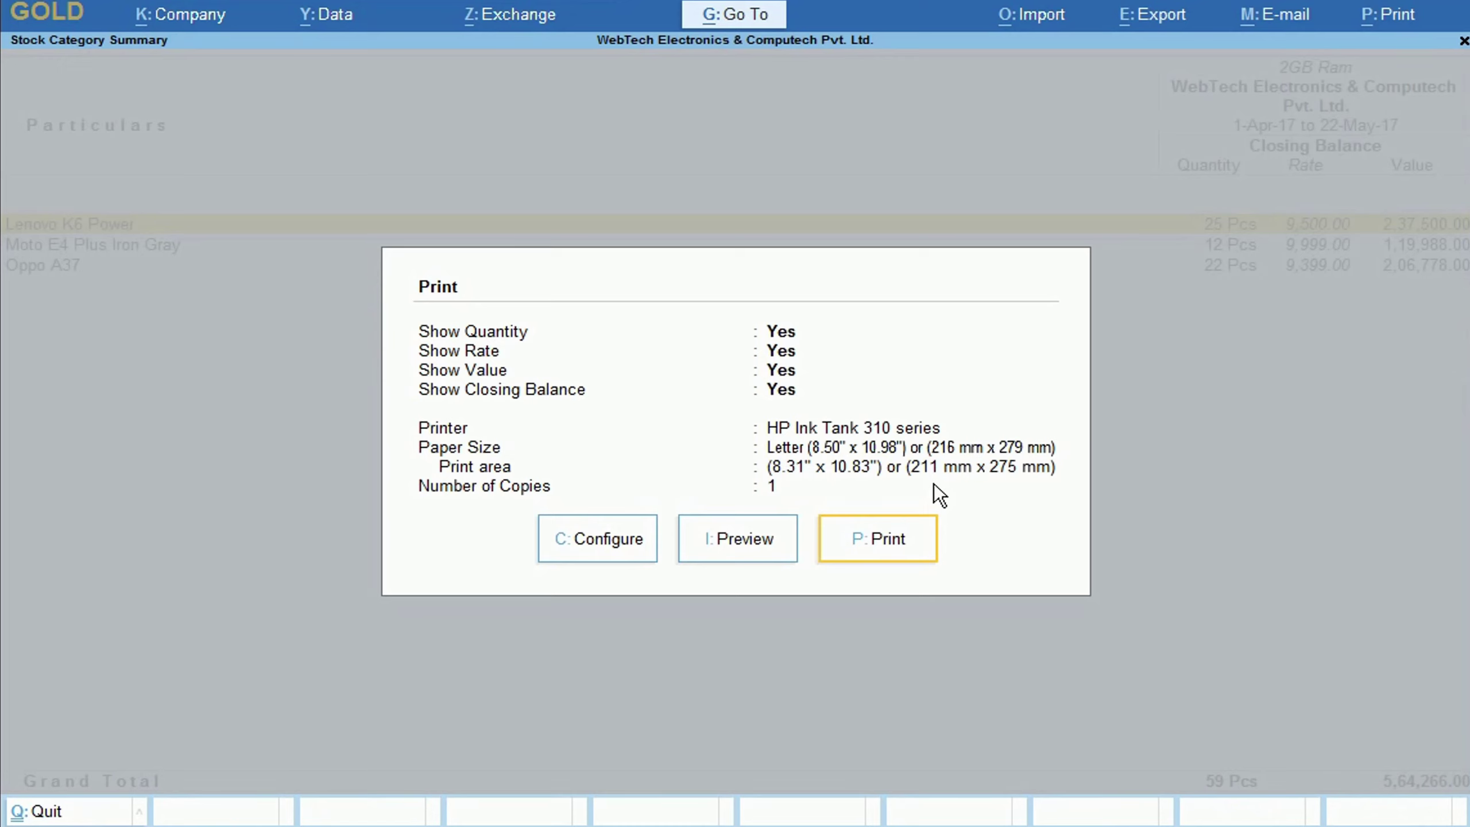
key("i")
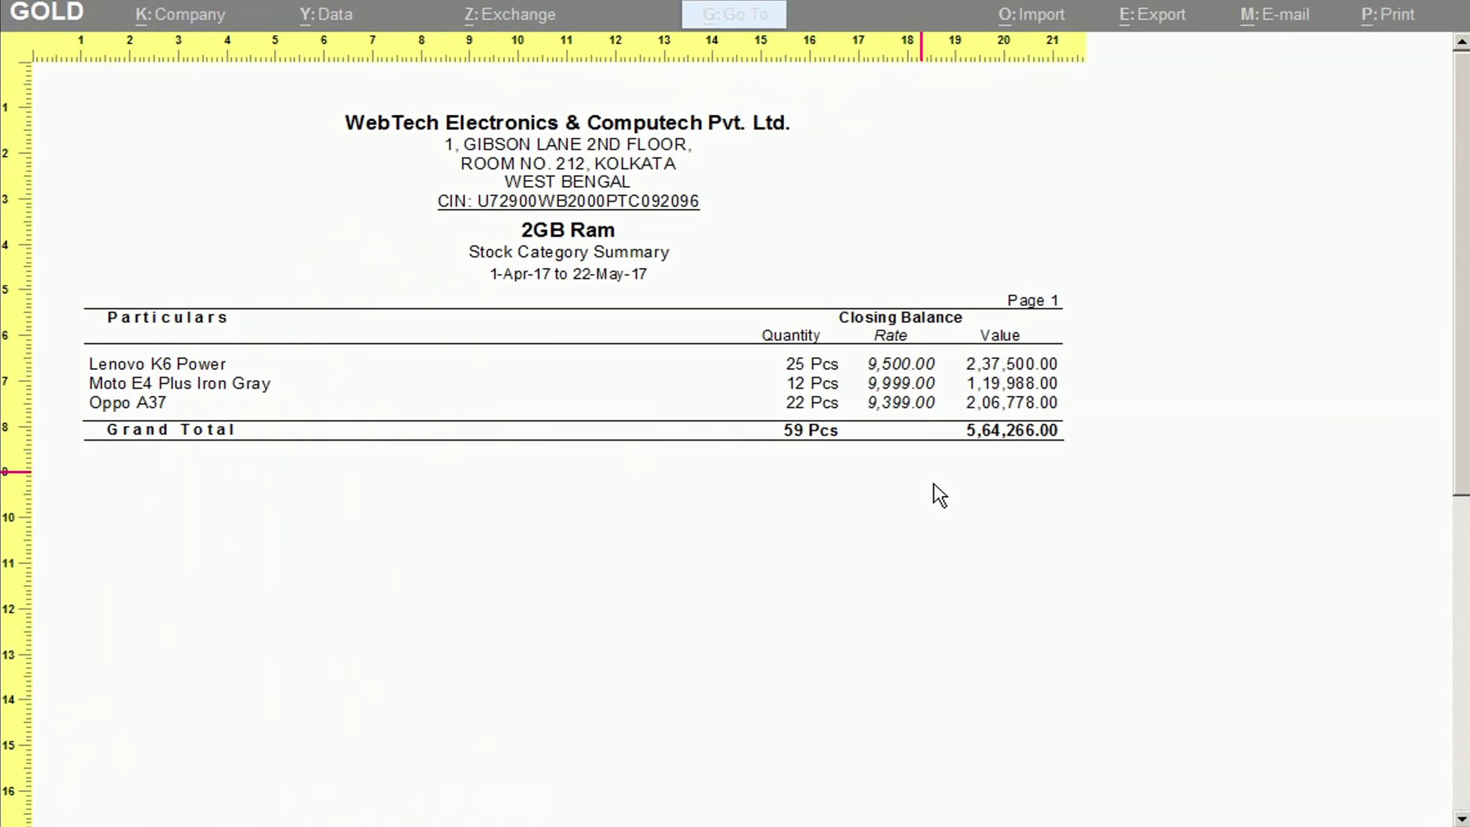
key("Escape")
key("Escape")
key("Down")
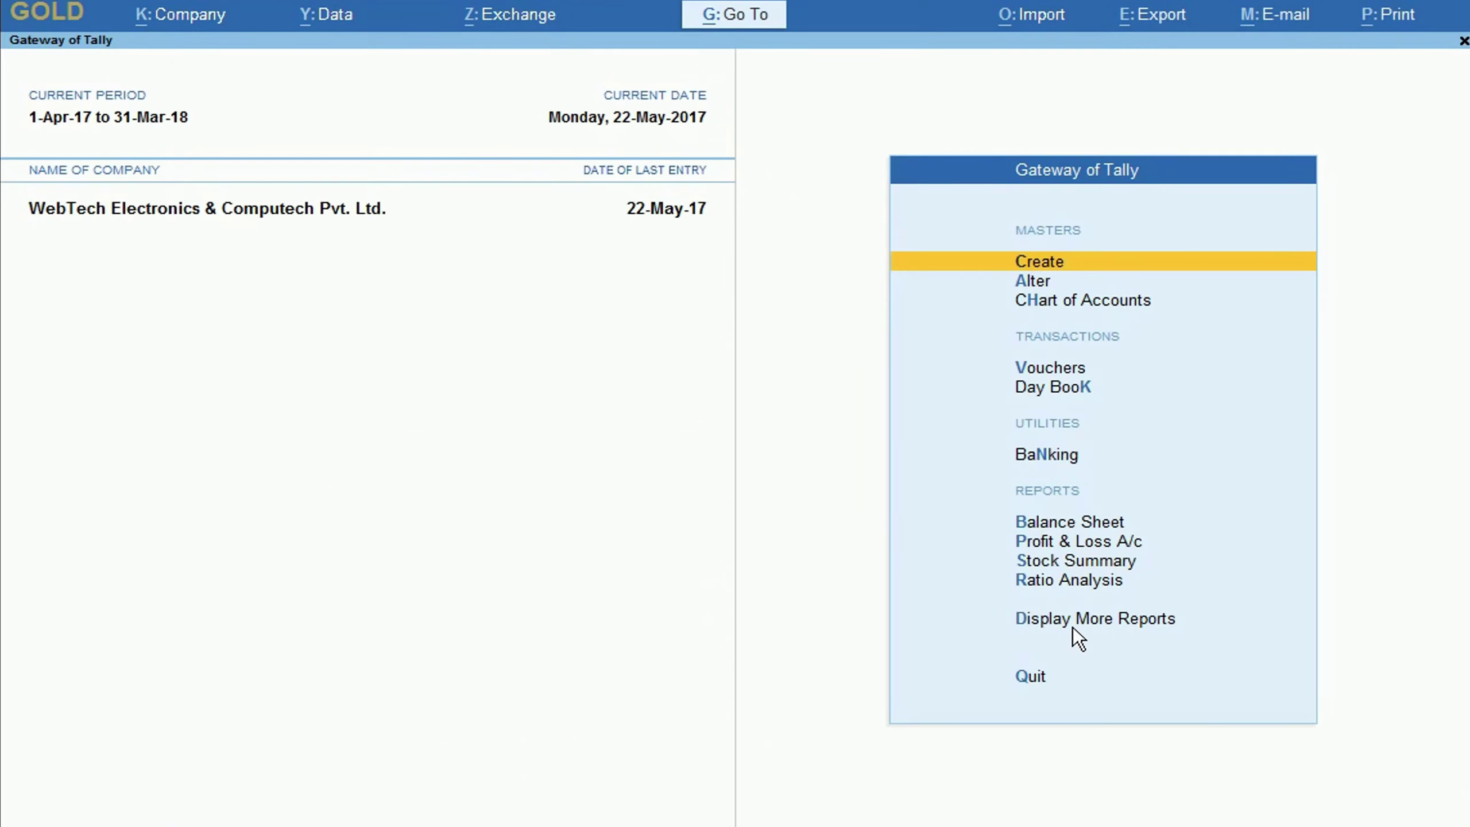
- Open the stock Ageing Analysis for the Mobile Handset group from the inventory statements
left_click(1073, 627)
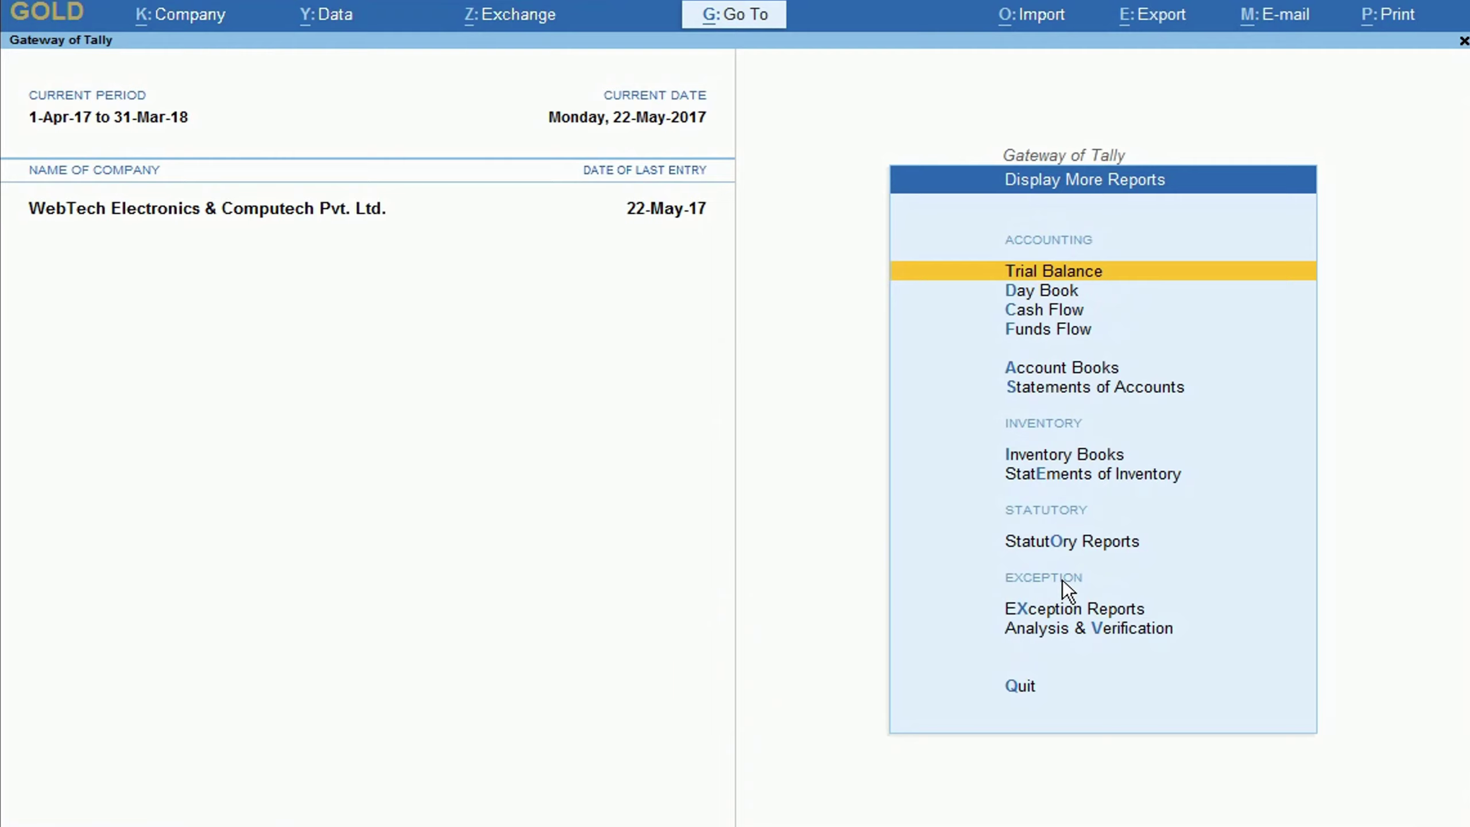
left_click(1060, 474)
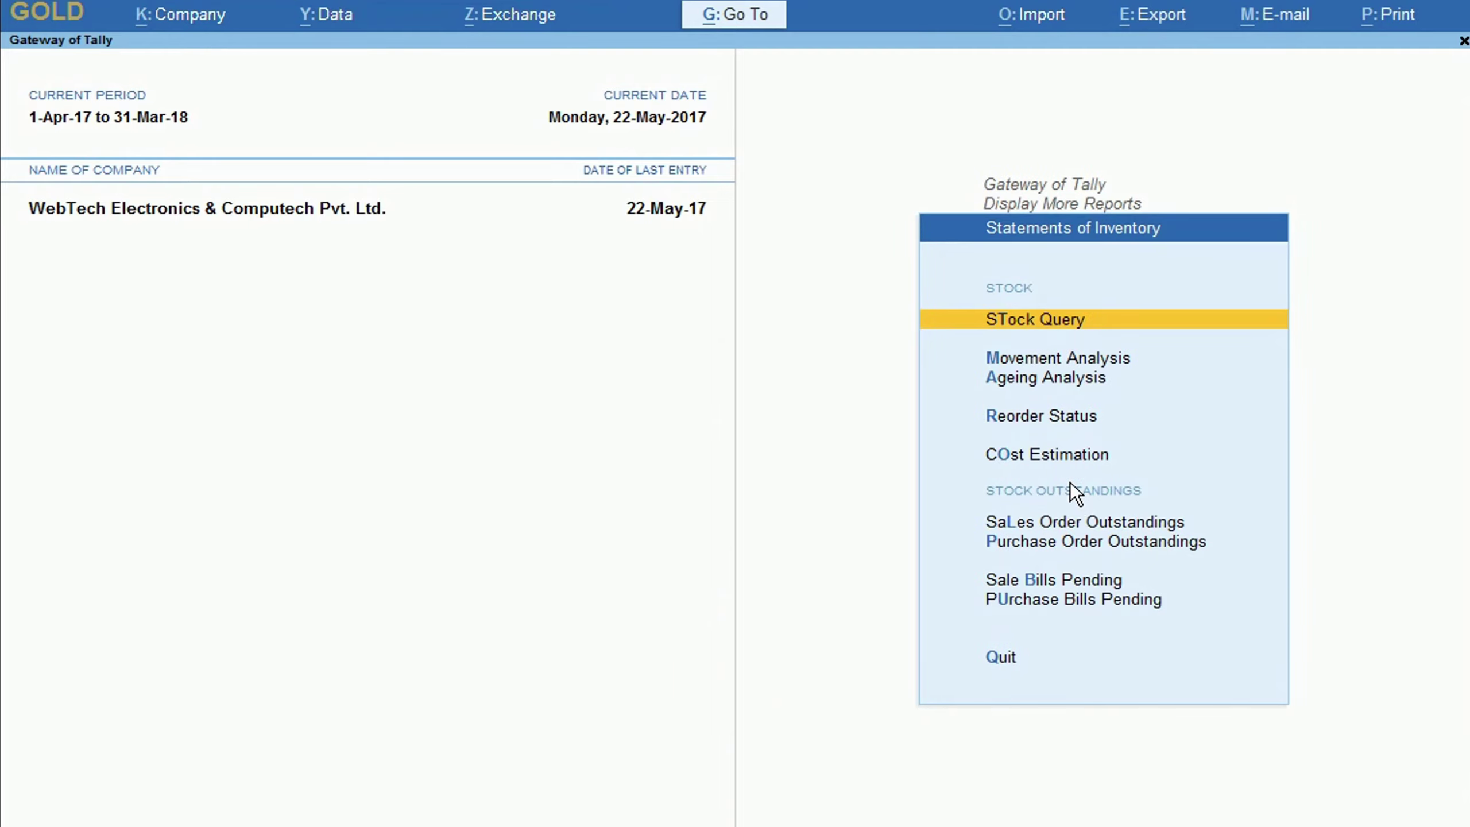
left_click(1048, 389)
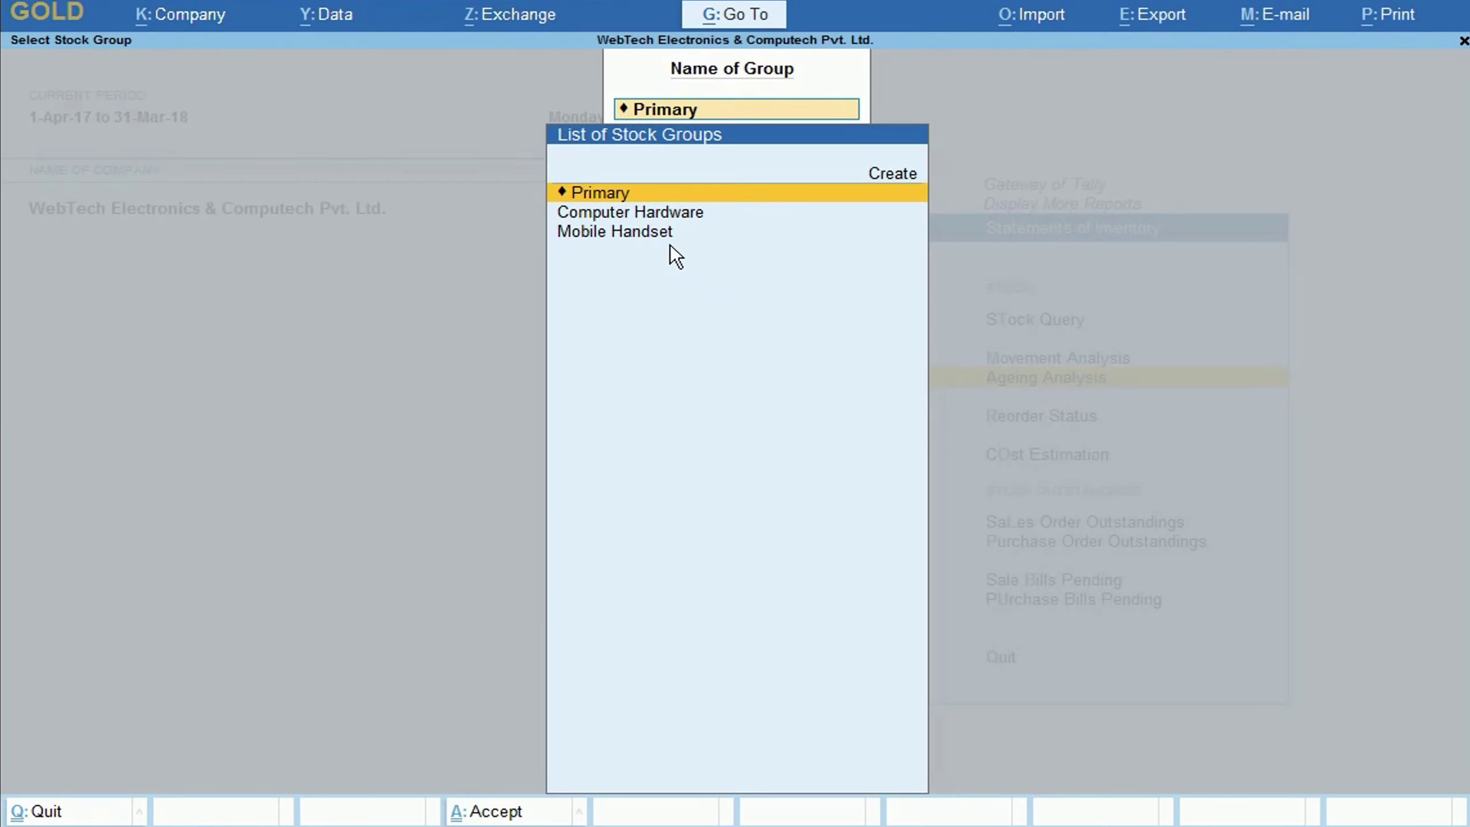
left_click(648, 232)
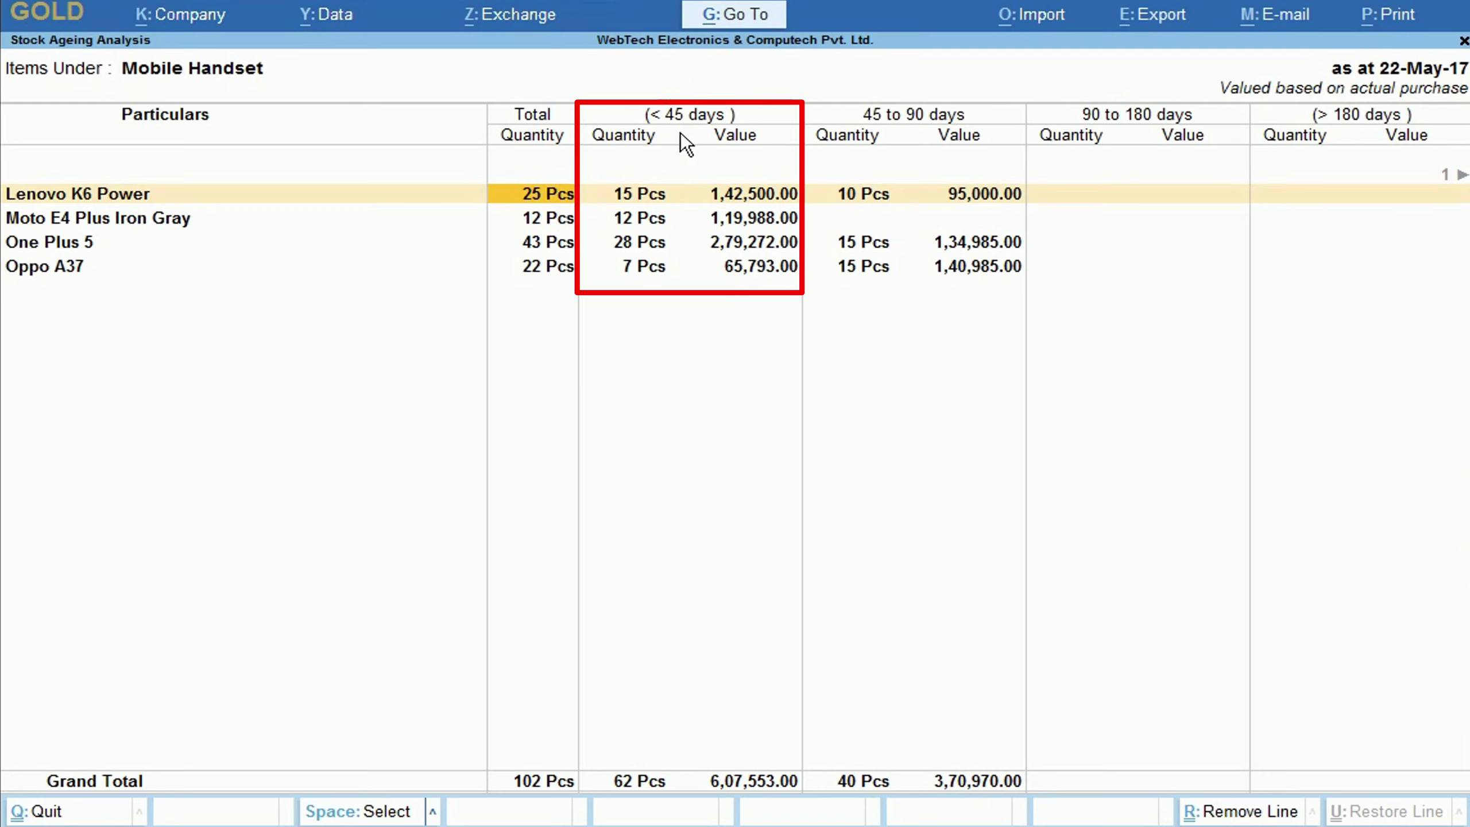
- Examine the Lenovo K6 Power stock in the under 45, 45 to 90 and 90 to 180 days columns
left_click(661, 200)
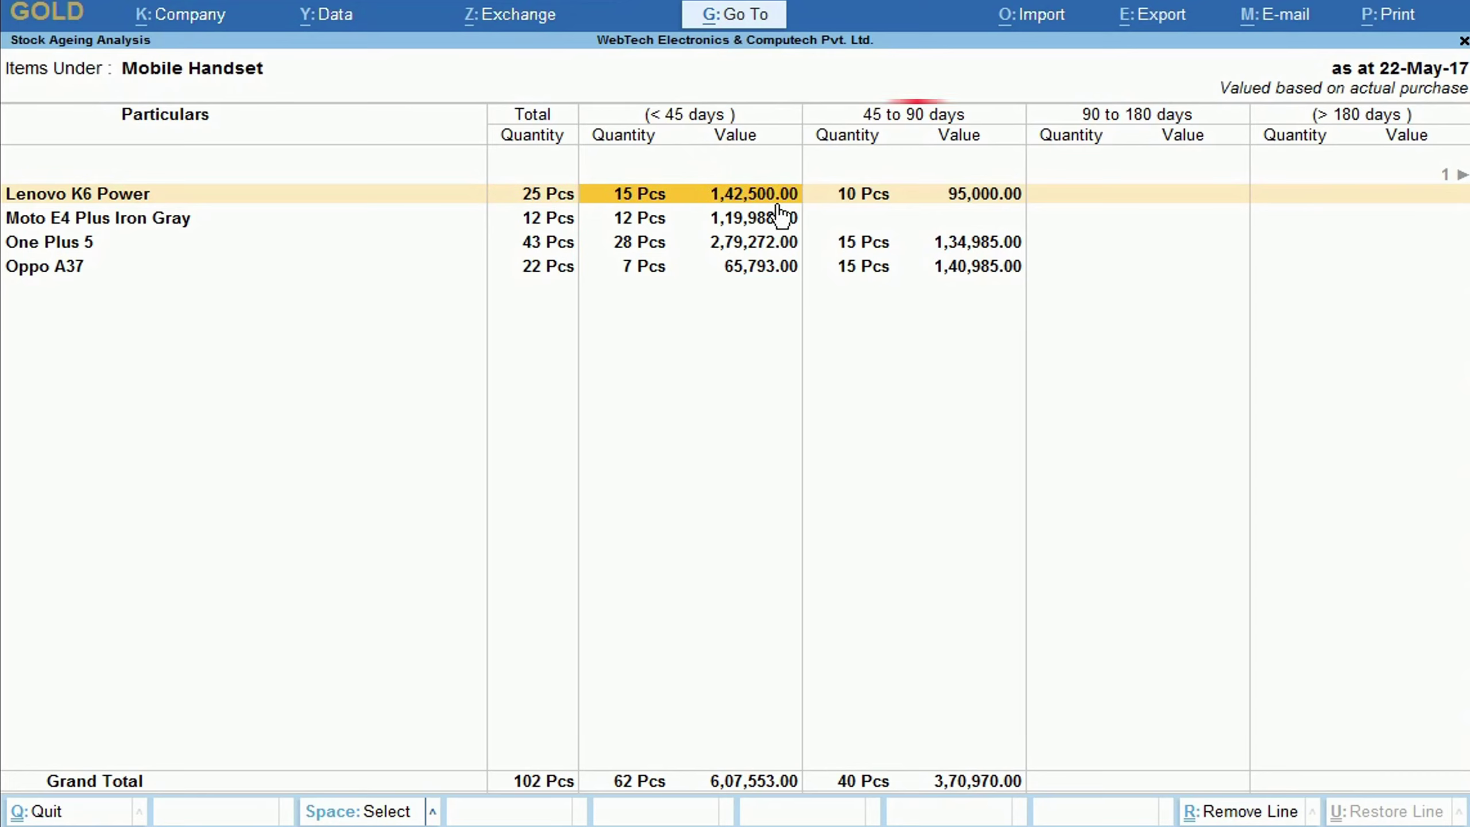
left_click(903, 213)
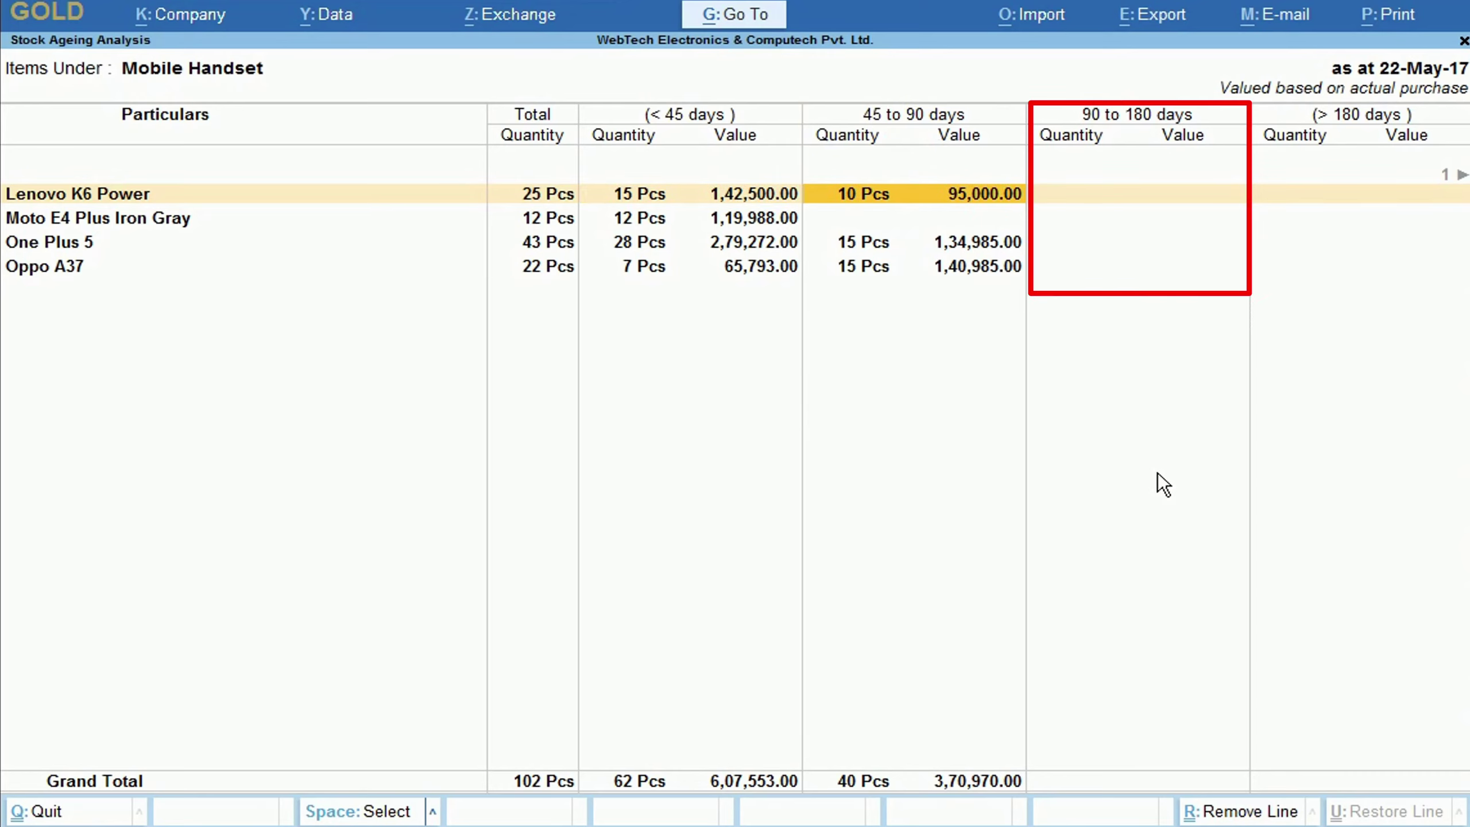
key("Right")
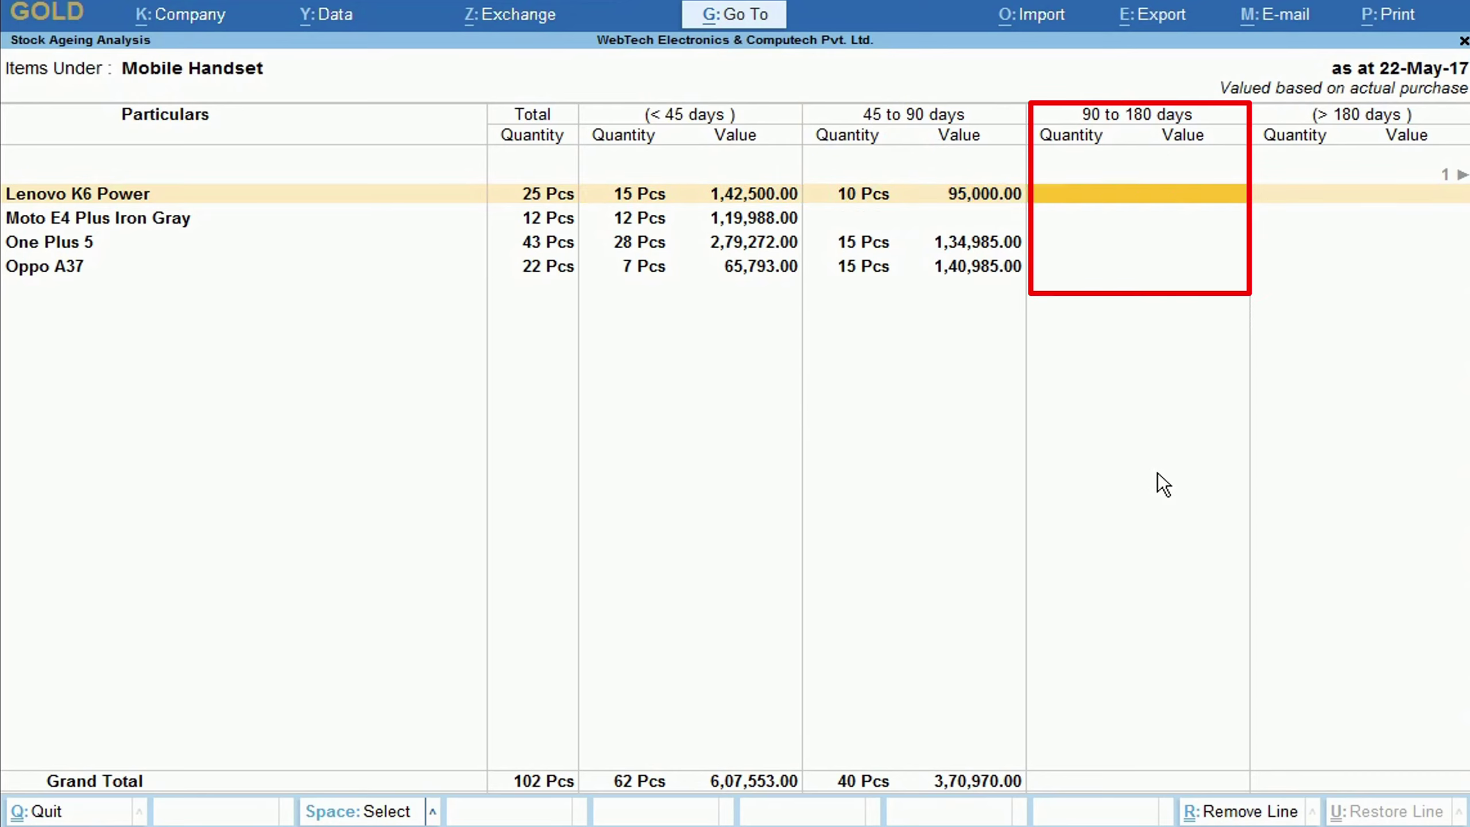
- Check the Lenovo K6 Power row across the ageing periods, including the over 180 days and Negative Stock columns
key("Right")
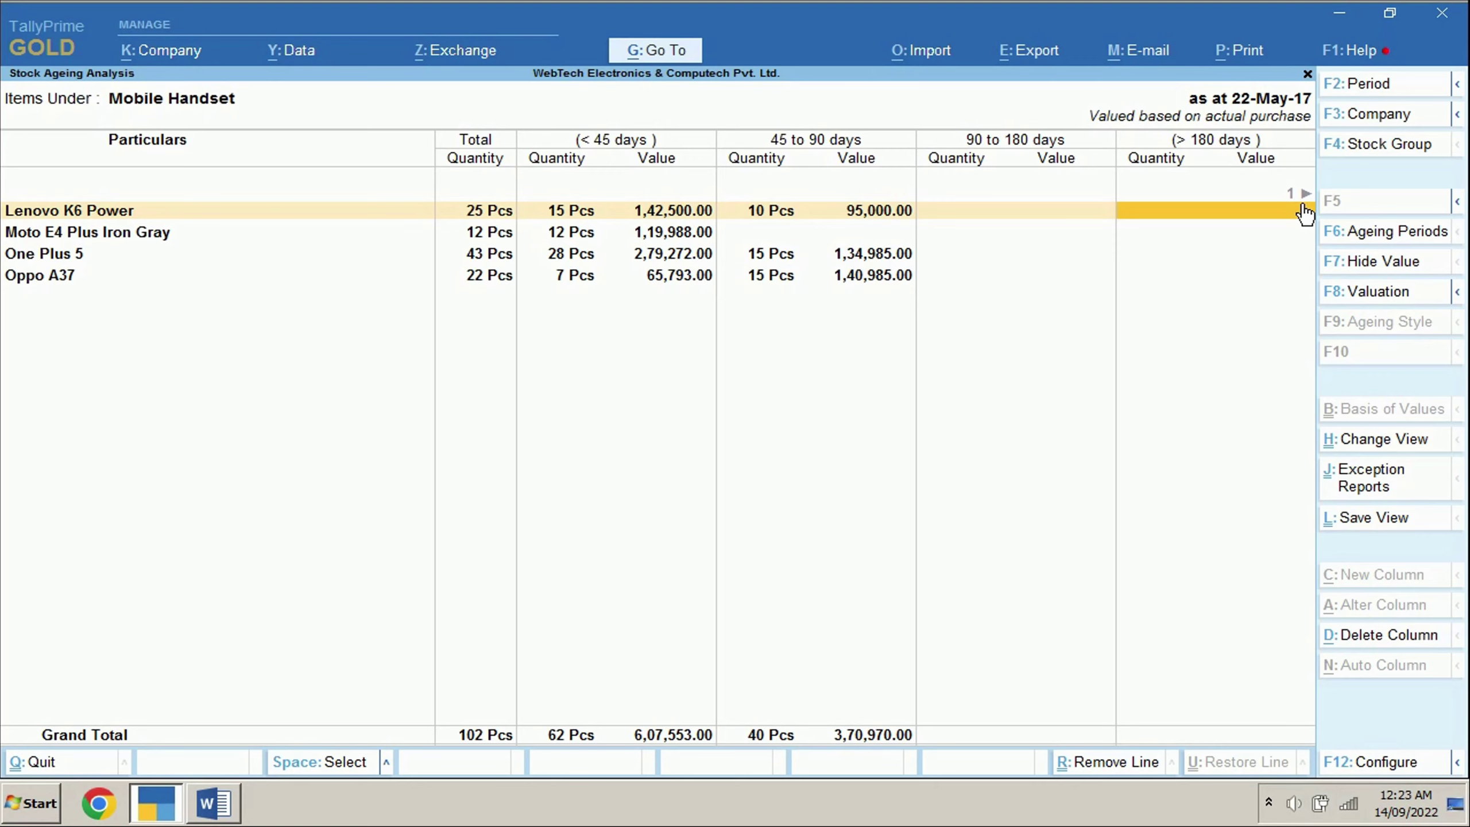
key("Right")
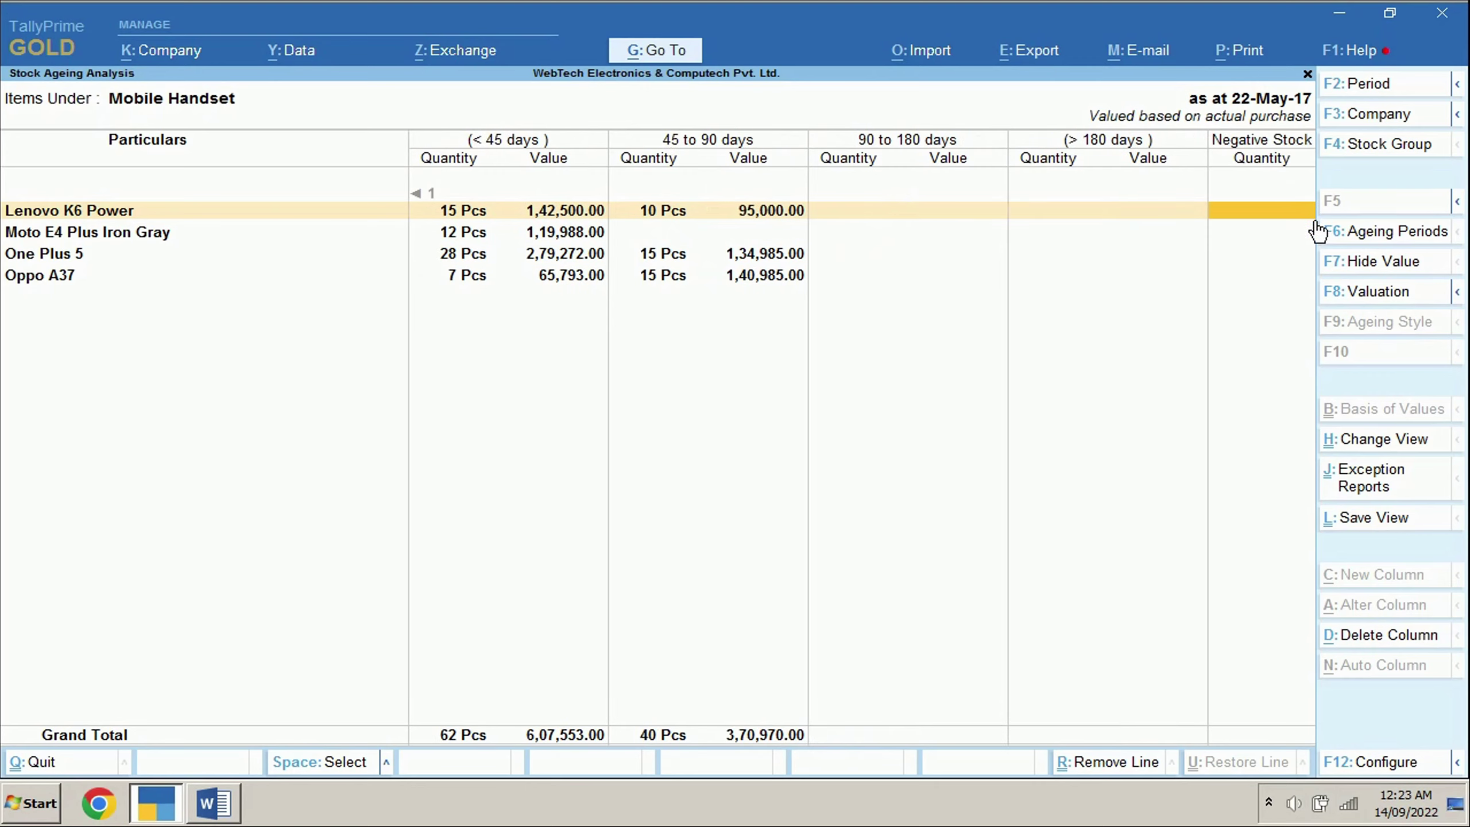
key("Left")
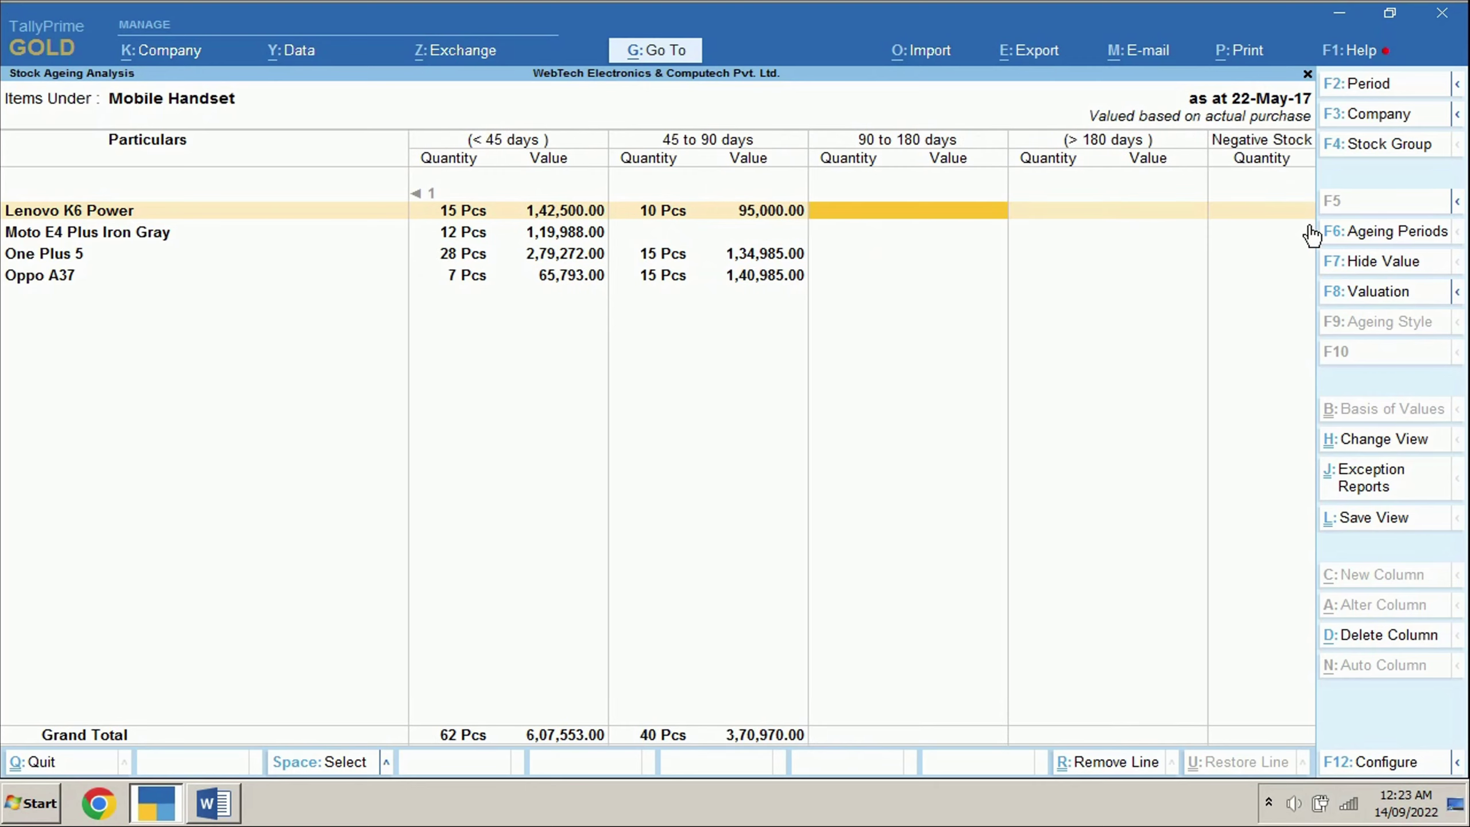
key("Left")
key("Left")
key("Right")
key("Left")
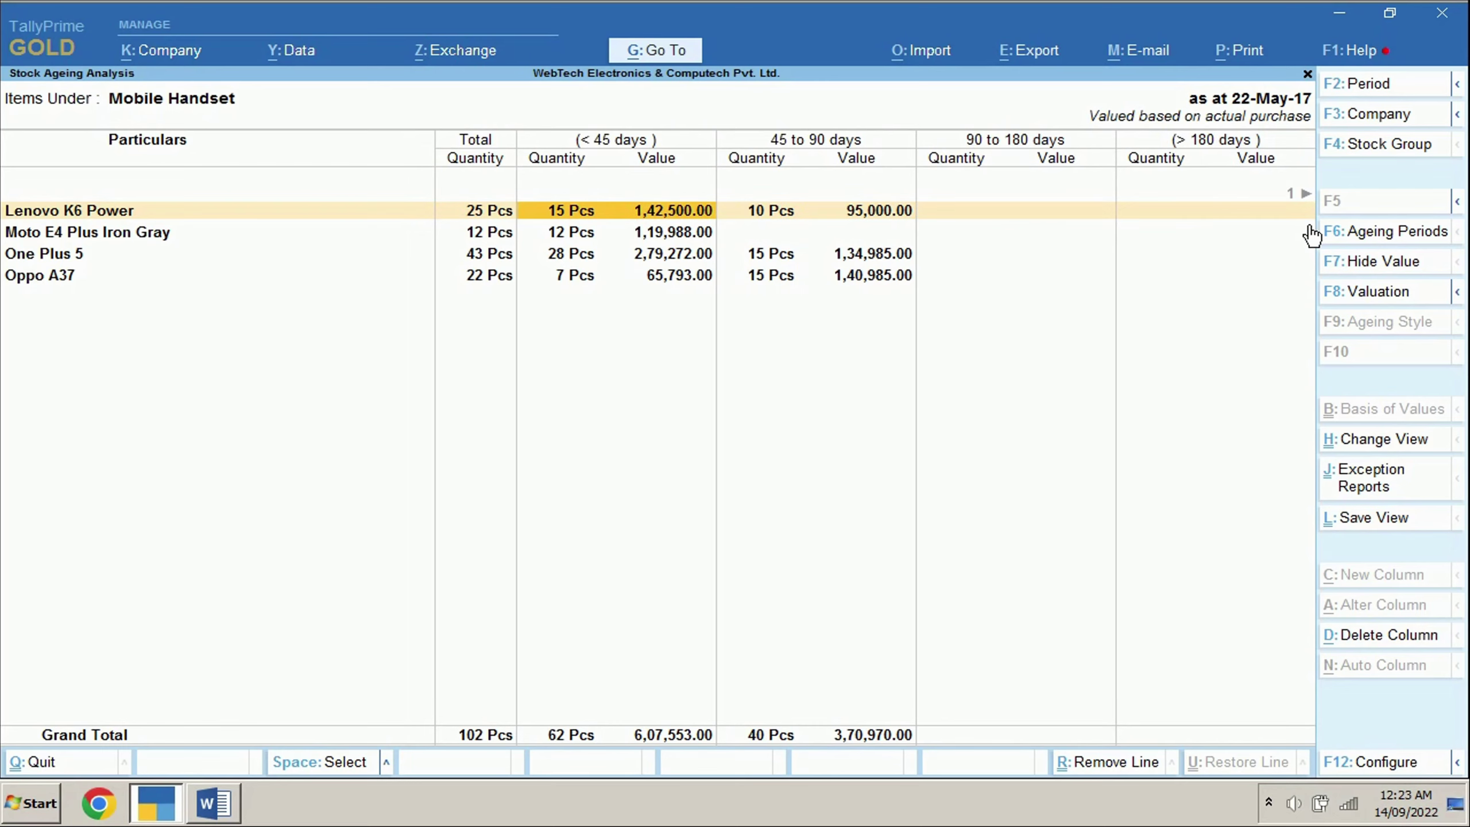
- Compare the One Plus 5 stock in the under 45 days and 45 to 90 days columns
key("Down")
key("Down")
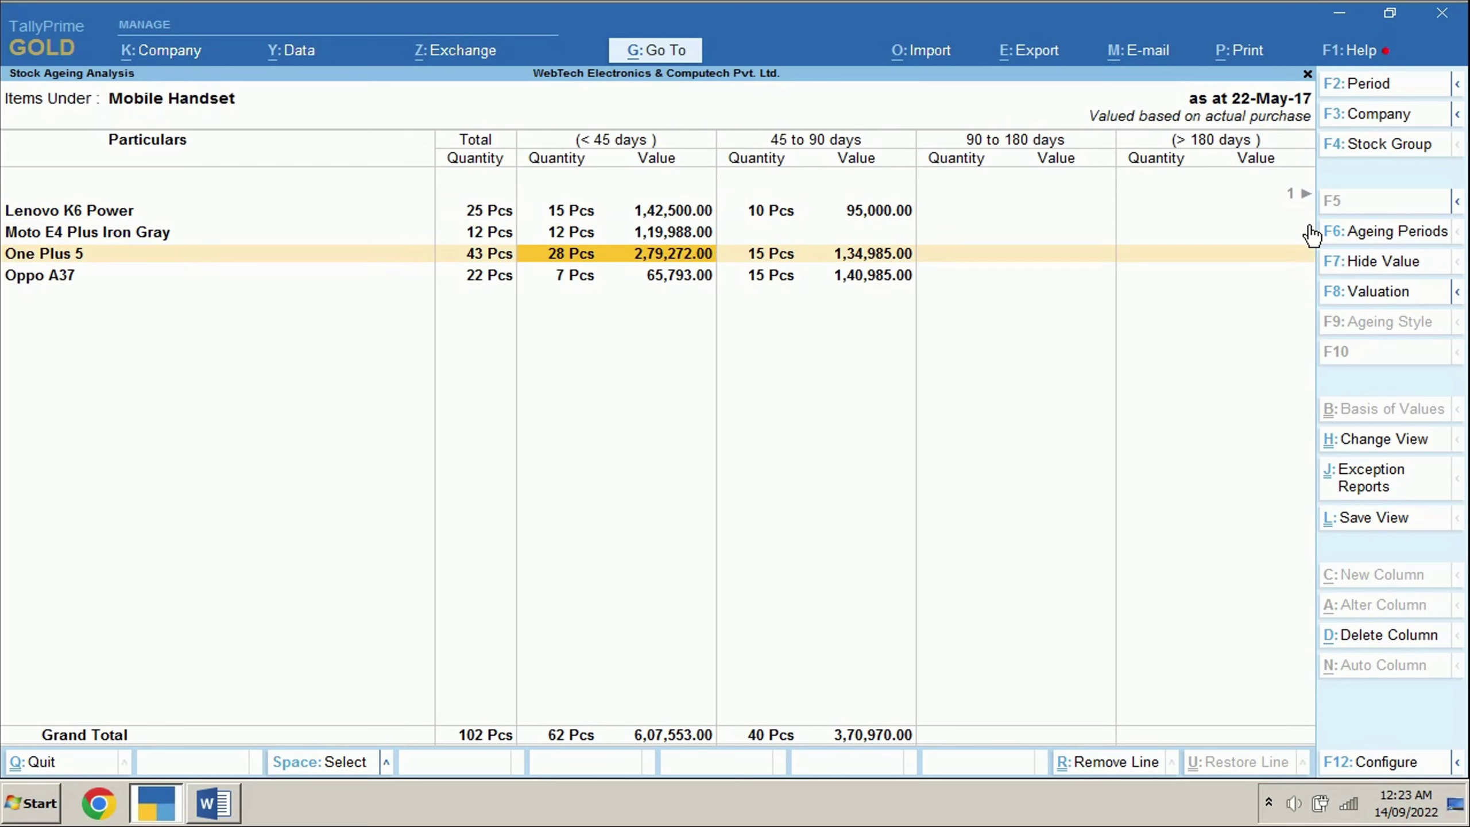
key("Right")
key("Left")
key("Right")
key("Left")
- Switch to the Word document and review the opening product balances and the May 2017 purchase transactions
key("alt+Tab")
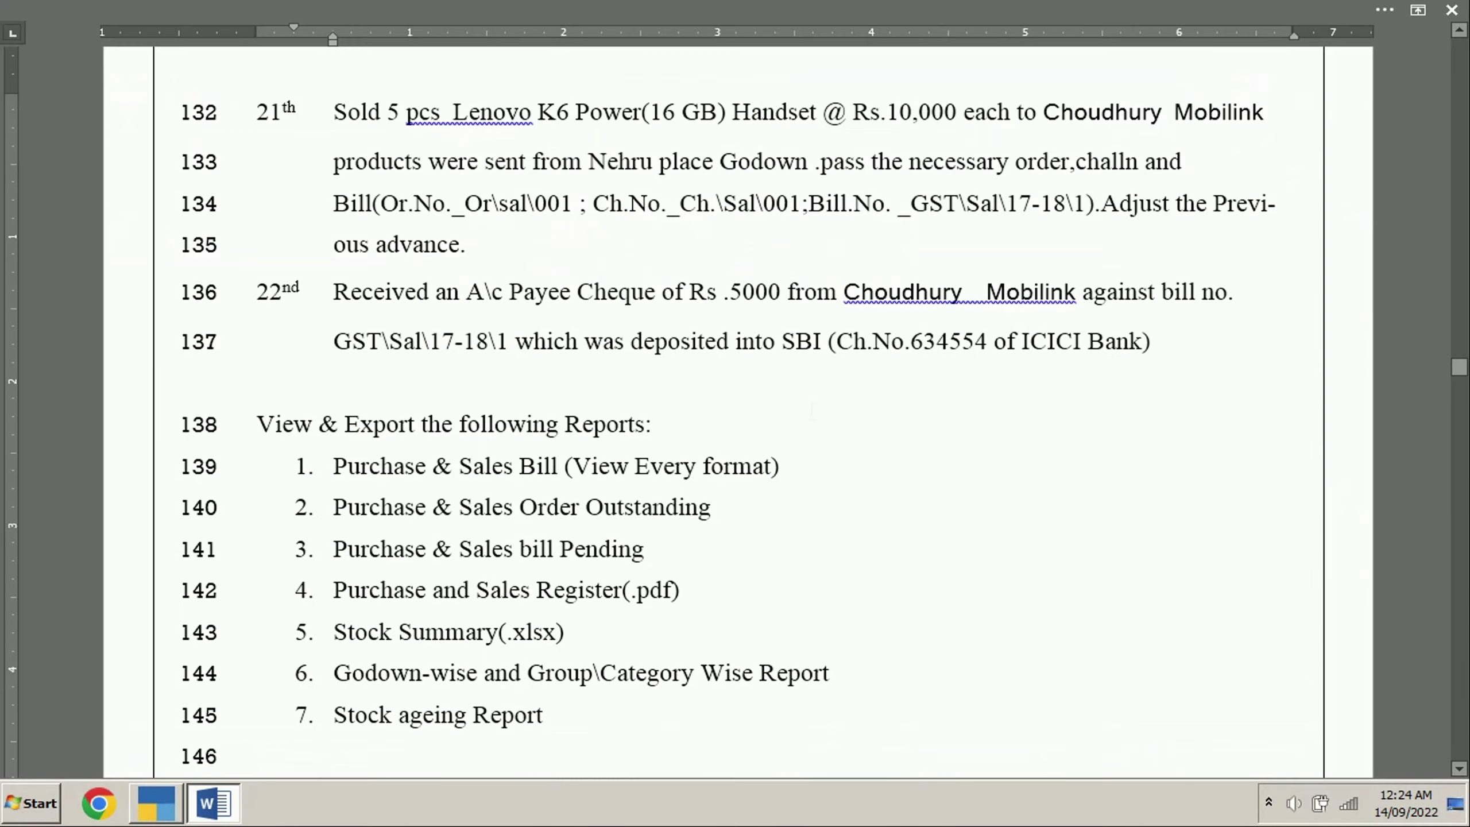
scroll(811, 410, "up", 10)
scroll(811, 410, "up", 5)
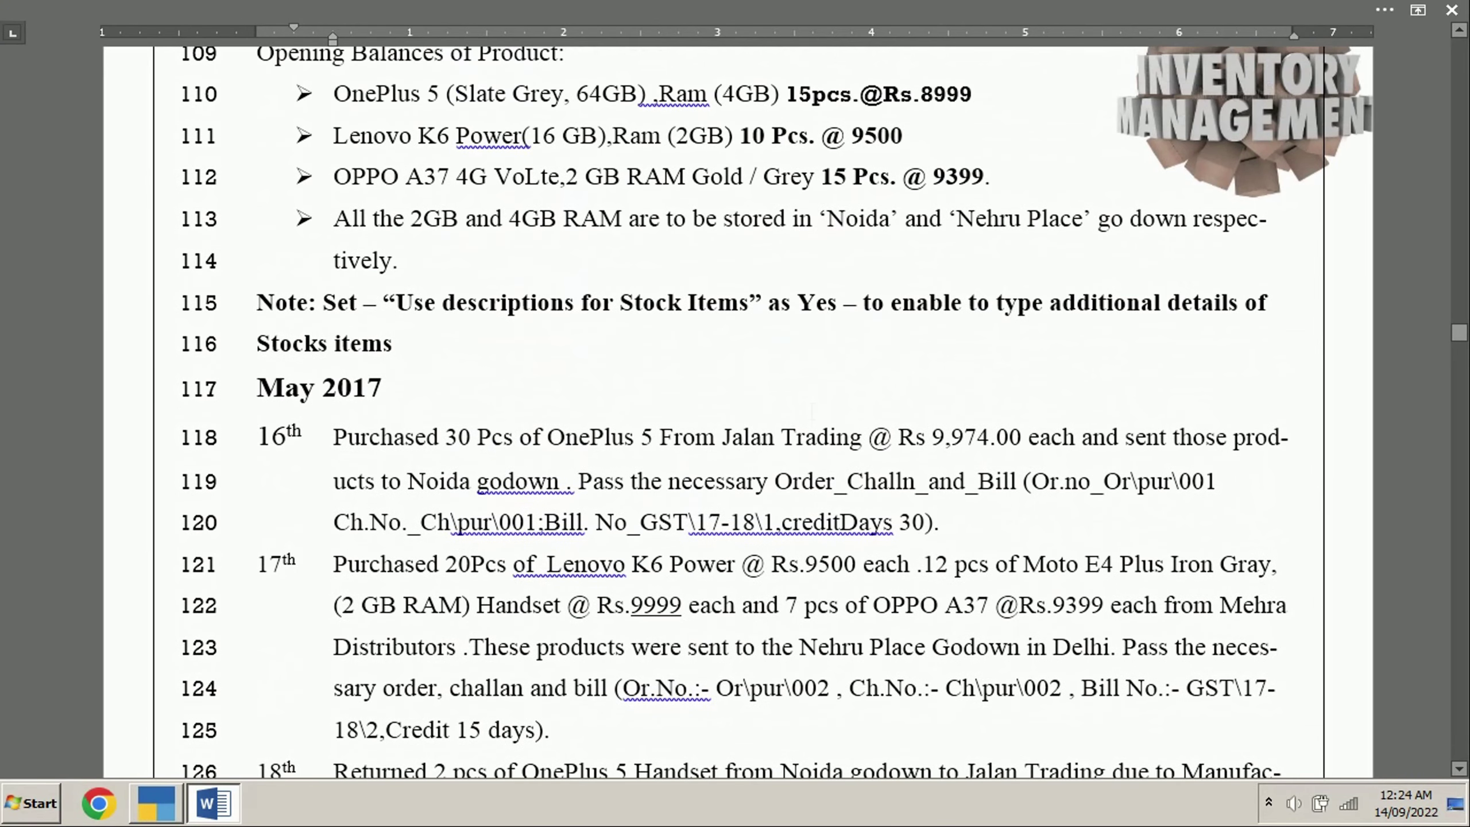